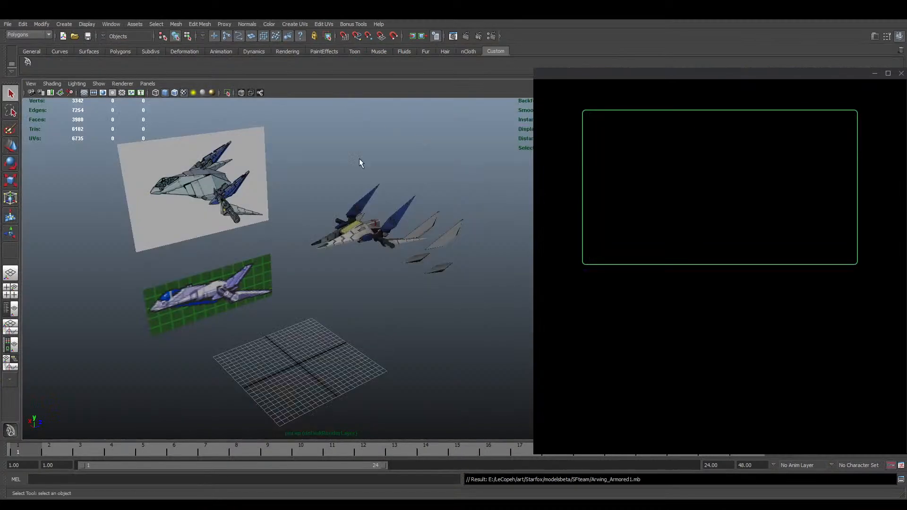
# Examine the finished spaceship model and compare it with the two reference image planes beside it
pyautogui.keyDown('alt'); pyautogui.moveTo(359, 157); pyautogui.dragTo(365, 254); pyautogui.keyUp('alt')
pyautogui.keyDown('alt'); pyautogui.moveTo(366, 254); pyautogui.dragTo(360, 277, button='middle'); pyautogui.keyUp('alt')
pyautogui.keyDown('alt'); pyautogui.moveTo(359, 277); pyautogui.dragTo(387, 259, button='right'); pyautogui.keyUp('alt')
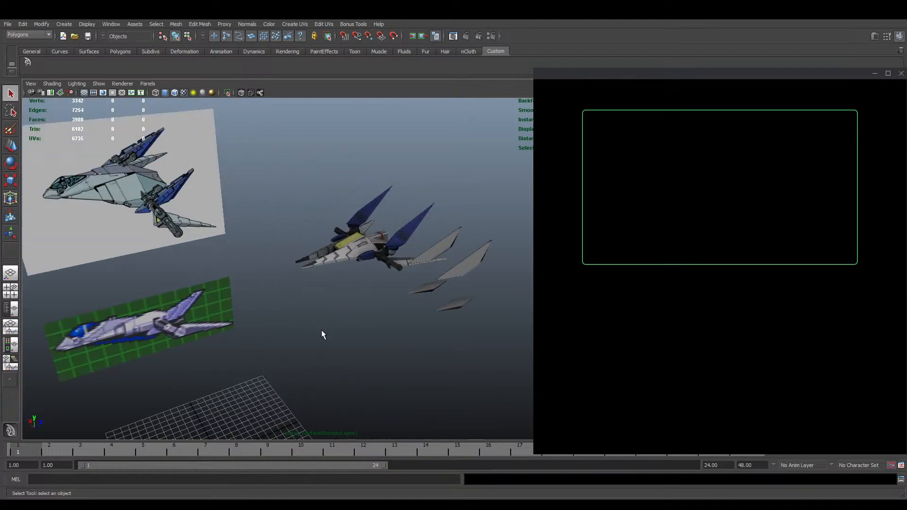
pyautogui.keyDown('alt'); pyautogui.moveTo(322, 330); pyautogui.dragTo(371, 298, button='middle'); pyautogui.keyUp('alt')
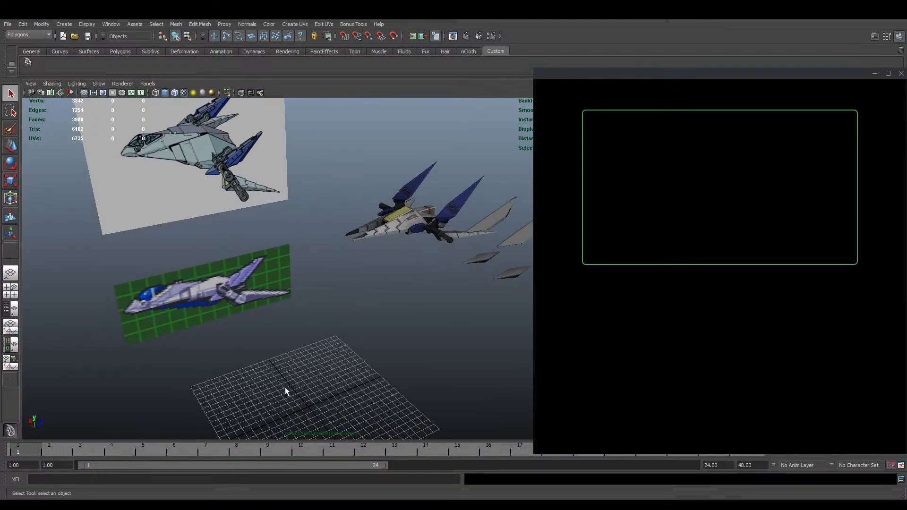
pyautogui.click(417, 230)
pyautogui.press('f')
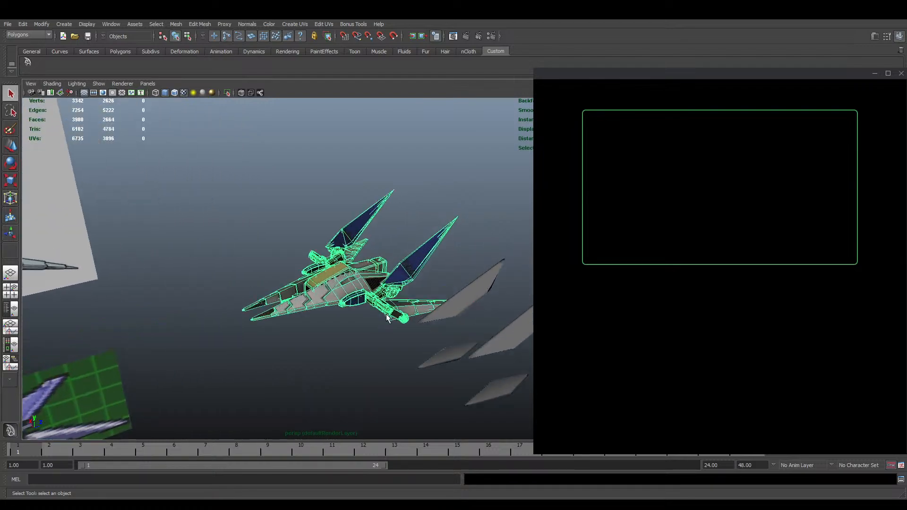
pyautogui.moveTo(369, 323)
pyautogui.keyDown('alt'); pyautogui.mouseDown()
pyautogui.moveTo(378, 276)
pyautogui.moveTo(372, 314)
pyautogui.moveTo(217, 300)
pyautogui.moveTo(428, 286)
pyautogui.moveTo(389, 334)
pyautogui.moveTo(353, 326)
pyautogui.mouseUp(); pyautogui.keyUp('alt')
pyautogui.scroll(-5, 369, 333)
pyautogui.click(368, 332)
pyautogui.scroll(-8, 367, 331)
pyautogui.keyDown('alt'); pyautogui.moveTo(353, 326); pyautogui.dragTo(407, 310, button='middle'); pyautogui.keyUp('alt')
pyautogui.scroll(7, 397, 309)
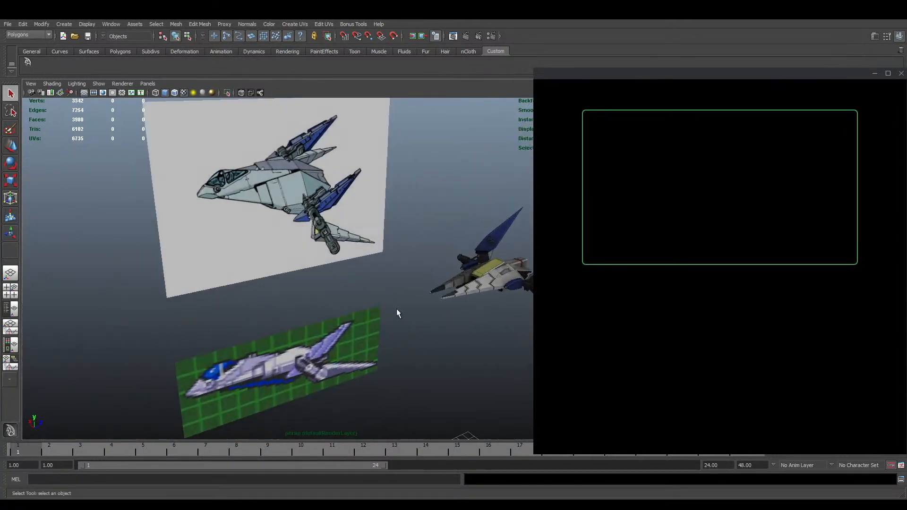
pyautogui.keyDown('alt'); pyautogui.moveTo(396, 308); pyautogui.dragTo(205, 286); pyautogui.keyUp('alt')
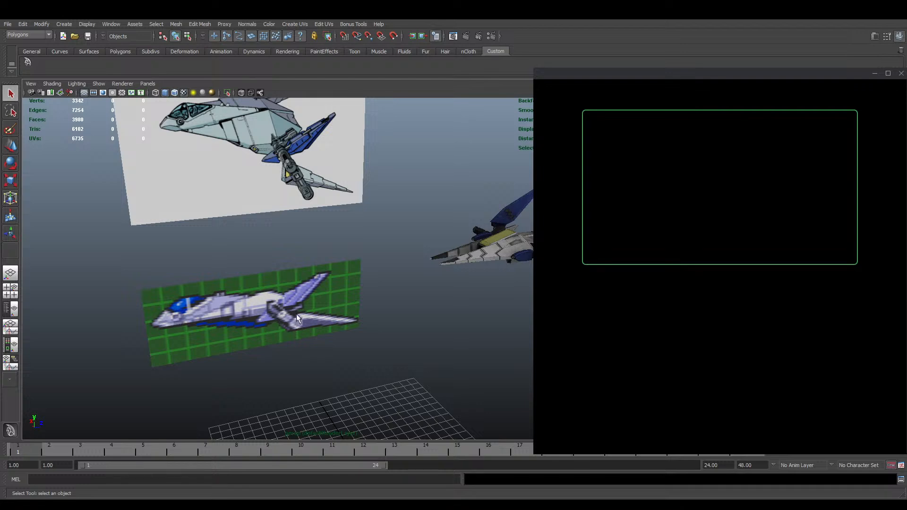
pyautogui.keyDown('alt'); pyautogui.moveTo(359, 312); pyautogui.dragTo(245, 314, button='right'); pyautogui.keyUp('alt')
pyautogui.moveTo(176, 129); pyautogui.dragTo(357, 349)
pyautogui.press('f')
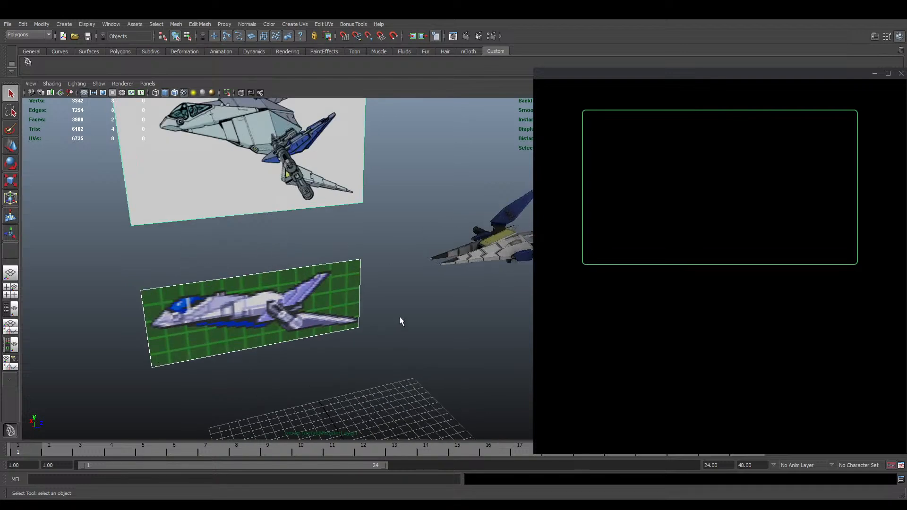
pyautogui.click(395, 244)
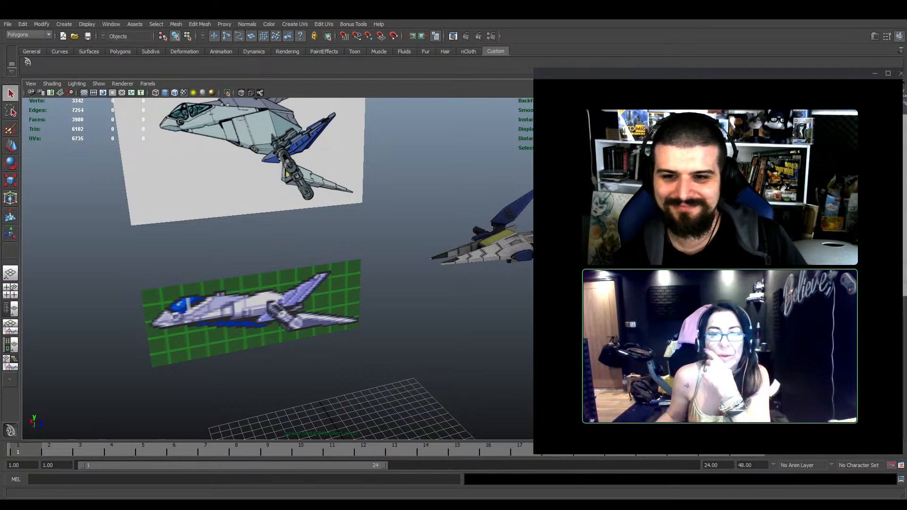
# Narrow the video-call window and examine the two reference image planes again from other angles
pyautogui.moveTo(905, 455); pyautogui.dragTo(880, 454)
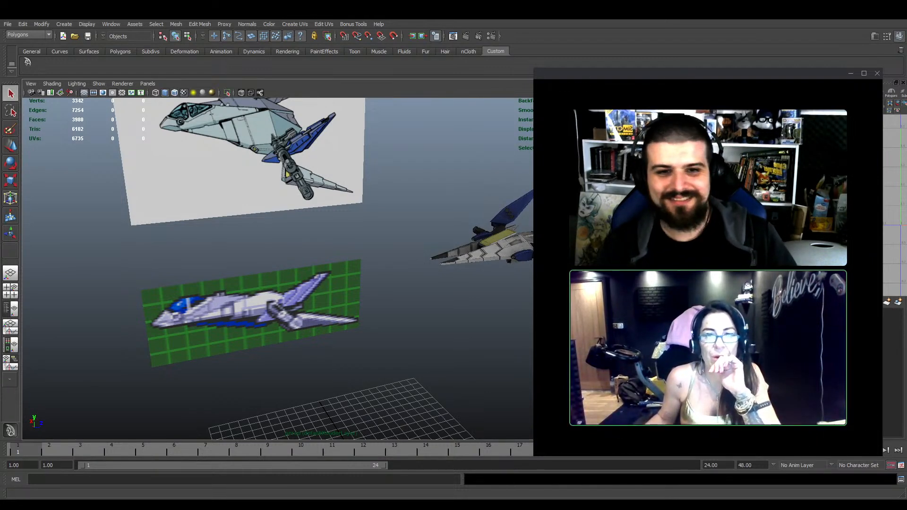
pyautogui.keyDown('alt'); pyautogui.moveTo(284, 321); pyautogui.dragTo(222, 249); pyautogui.keyUp('alt')
pyautogui.click(253, 246)
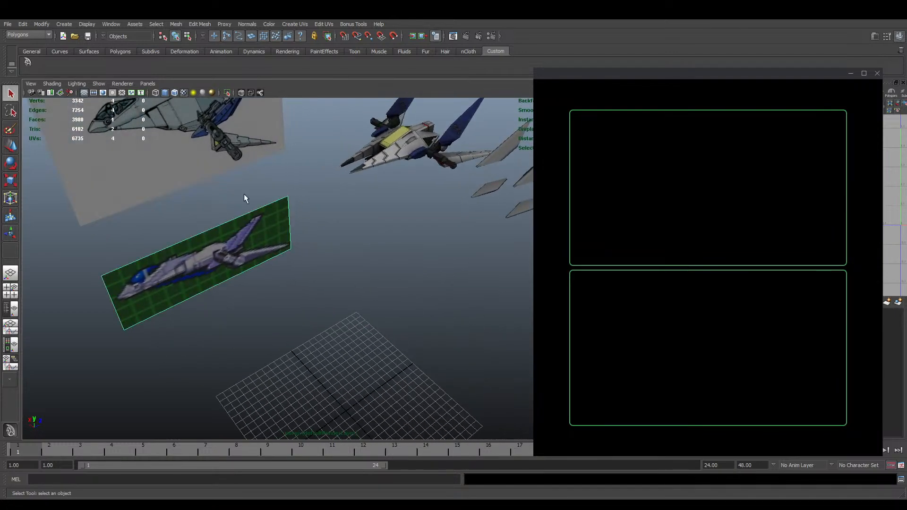
pyautogui.keyDown('shift'); pyautogui.click(214, 157); pyautogui.keyUp('shift')
pyautogui.keyDown('alt'); pyautogui.moveTo(214, 157); pyautogui.dragTo(475, 318); pyautogui.keyUp('alt')
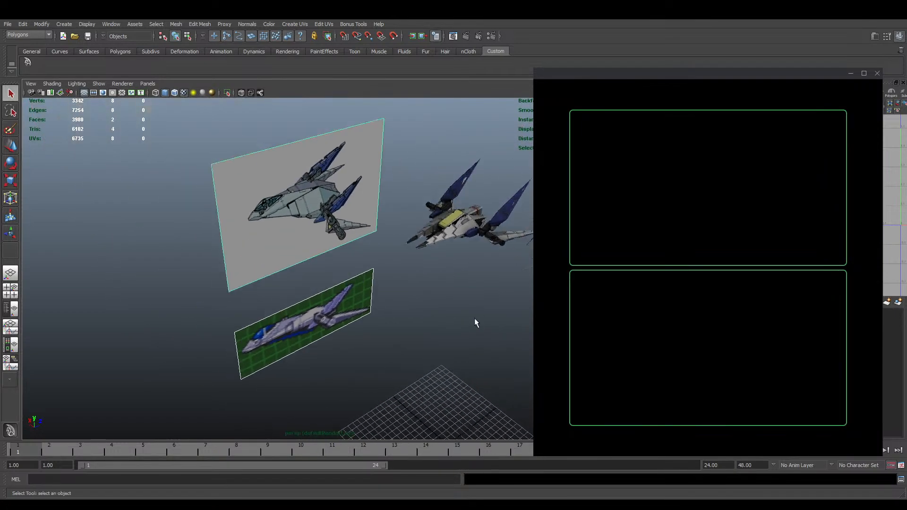
pyautogui.click(475, 319)
pyautogui.keyDown('alt'); pyautogui.moveTo(474, 319); pyautogui.dragTo(409, 272, button='middle'); pyautogui.keyUp('alt')
pyautogui.keyDown('alt'); pyautogui.moveTo(409, 271); pyautogui.dragTo(429, 263); pyautogui.keyUp('alt')
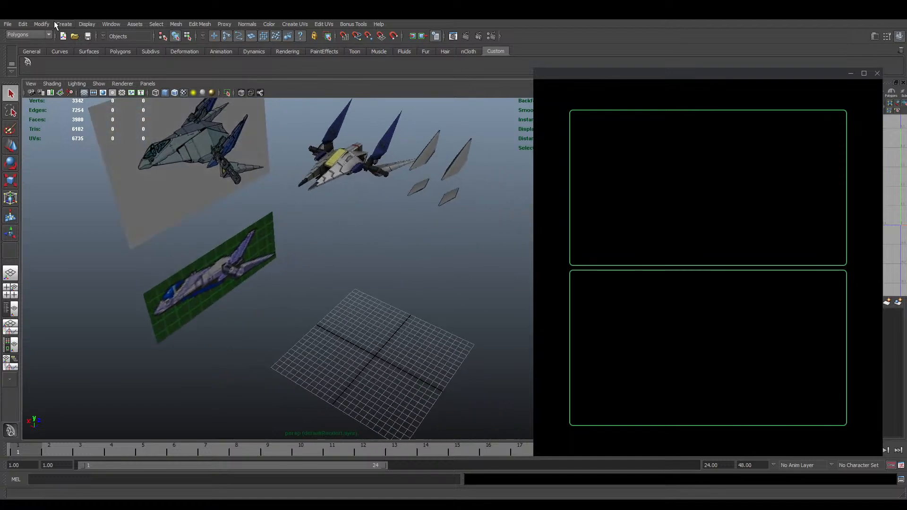
# Create a long, low polygon cube on the grid below the reference images and center it across the grid's width
pyautogui.click(173, 59)
pyautogui.keyDown('alt'); pyautogui.moveTo(375, 279); pyautogui.dragTo(334, 316); pyautogui.keyUp('alt')
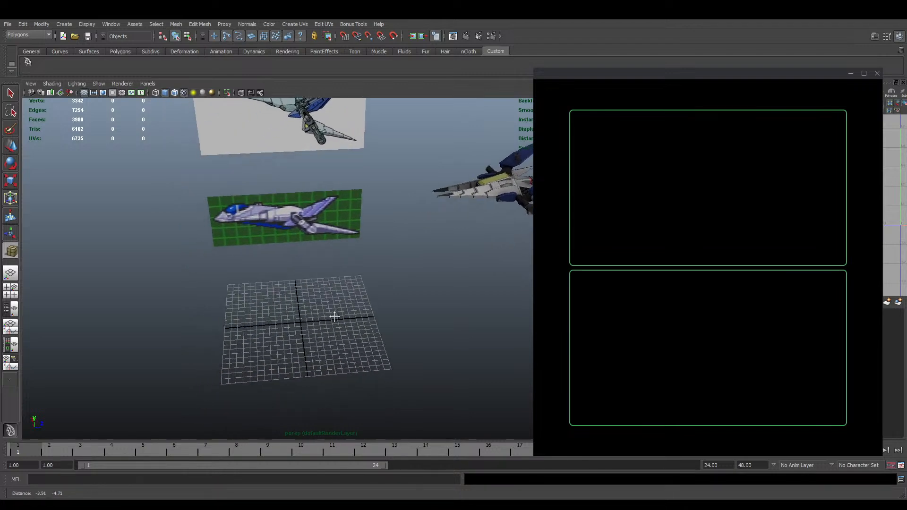
pyautogui.keyDown('alt'); pyautogui.moveTo(334, 316); pyautogui.dragTo(312, 327, button='middle'); pyautogui.keyUp('alt')
pyautogui.keyDown('alt'); pyautogui.moveTo(312, 328); pyautogui.dragTo(336, 313, button='right'); pyautogui.keyUp('alt')
pyautogui.keyDown('alt'); pyautogui.moveTo(336, 314); pyautogui.dragTo(326, 319); pyautogui.keyUp('alt')
pyautogui.moveTo(205, 340); pyautogui.dragTo(529, 366)
pyautogui.keyDown('alt'); pyautogui.moveTo(404, 340); pyautogui.dragTo(459, 270); pyautogui.keyUp('alt')
pyautogui.keyDown('alt'); pyautogui.moveTo(385, 203); pyautogui.dragTo(442, 279); pyautogui.keyUp('alt')
pyautogui.keyDown('alt'); pyautogui.moveTo(442, 279); pyautogui.dragTo(409, 266, button='middle'); pyautogui.keyUp('alt')
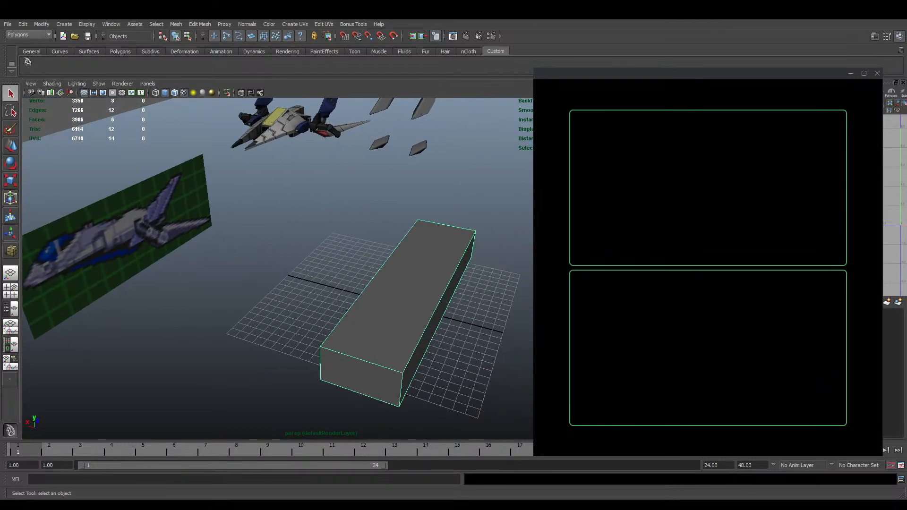
pyautogui.press('Return')
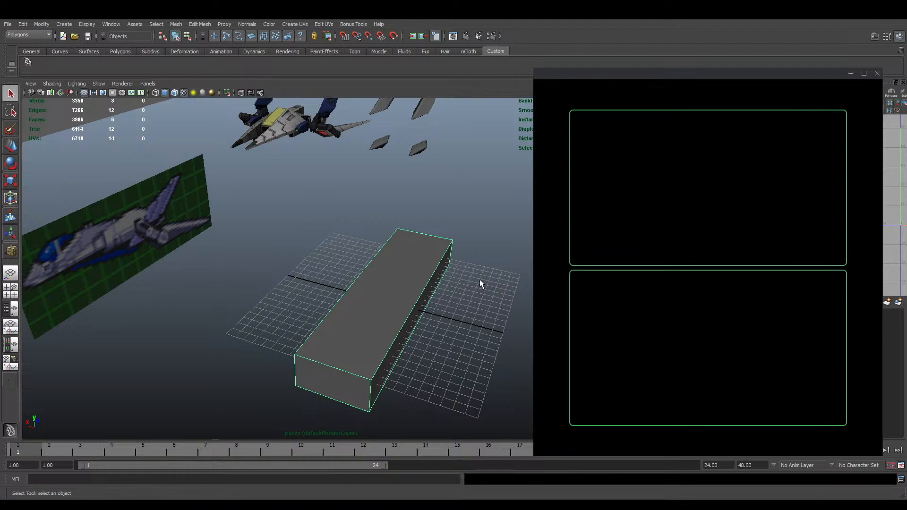
# Scale down the box's front end face vertically so the body thins toward the nose
pyautogui.keyDown('alt'); pyautogui.moveTo(480, 279); pyautogui.dragTo(457, 285); pyautogui.keyUp('alt')
pyautogui.press('w')
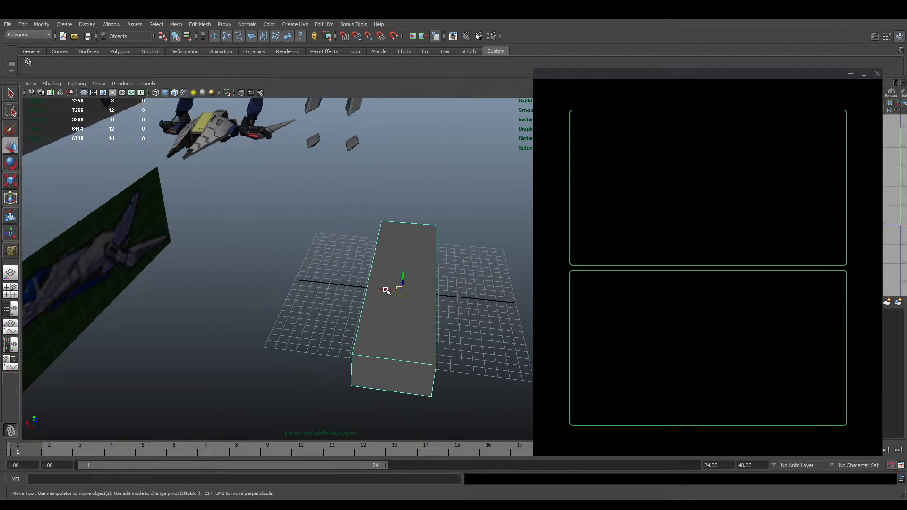
pyautogui.keyDown('alt'); pyautogui.moveTo(386, 291); pyautogui.dragTo(411, 299); pyautogui.keyUp('alt')
pyautogui.keyDown('alt'); pyautogui.moveTo(330, 338); pyautogui.dragTo(316, 326, button='right'); pyautogui.keyUp('alt')
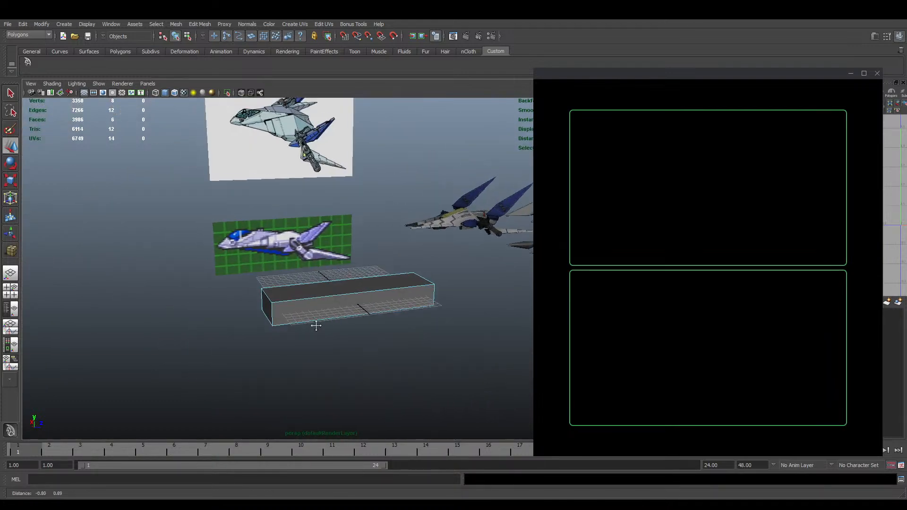
pyautogui.keyDown('alt'); pyautogui.moveTo(317, 325); pyautogui.dragTo(329, 359, button='middle'); pyautogui.keyUp('alt')
pyautogui.click(283, 347)
pyautogui.moveTo(298, 343); pyautogui.dragTo(316, 336)
pyautogui.press('e')
pyautogui.press('r')
pyautogui.keyDown('alt'); pyautogui.moveTo(327, 330); pyautogui.dragTo(399, 364); pyautogui.keyUp('alt')
pyautogui.keyDown('alt'); pyautogui.moveTo(398, 365); pyautogui.dragTo(373, 331, button='middle'); pyautogui.keyUp('alt')
pyautogui.keyDown('alt'); pyautogui.moveTo(372, 331); pyautogui.dragTo(385, 332, button='right'); pyautogui.keyUp('alt')
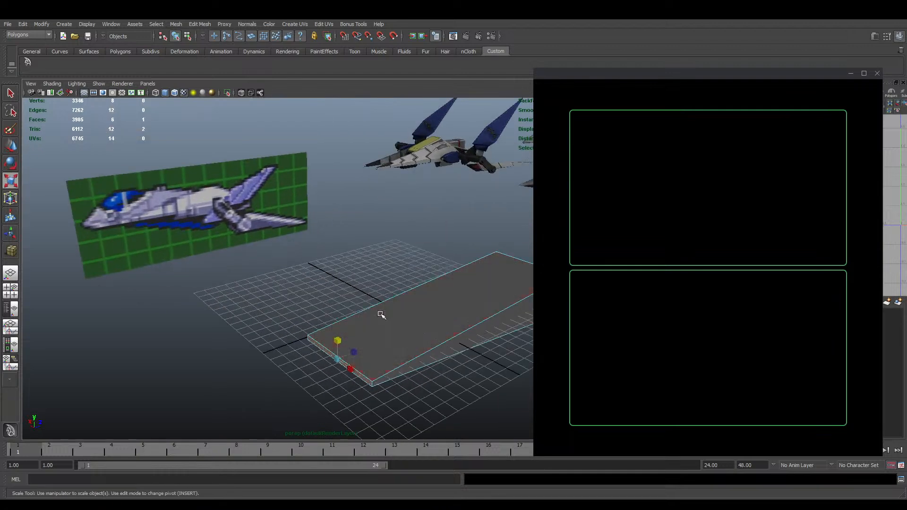
# Move the front end's side edge inward to taper the box into a narrow-nosed wedge
pyautogui.click(375, 384)
pyautogui.press('w')
pyautogui.moveTo(361, 378); pyautogui.dragTo(310, 342)
pyautogui.keyDown('alt'); pyautogui.moveTo(310, 342); pyautogui.dragTo(283, 331, button='right'); pyautogui.keyUp('alt')
pyautogui.keyDown('alt'); pyautogui.moveTo(283, 330); pyautogui.dragTo(374, 289); pyautogui.keyUp('alt')
pyautogui.keyDown('alt'); pyautogui.moveTo(374, 290); pyautogui.dragTo(396, 359, button='middle'); pyautogui.keyUp('alt')
pyautogui.keyDown('alt'); pyautogui.moveTo(396, 359); pyautogui.dragTo(402, 375); pyautogui.keyUp('alt')
pyautogui.keyDown('alt'); pyautogui.moveTo(402, 376); pyautogui.dragTo(396, 344, button='middle'); pyautogui.keyUp('alt')
# Insert an edge loop across the wedge toward its rear and shift the loop sideways along the width
pyautogui.click(203, 22)
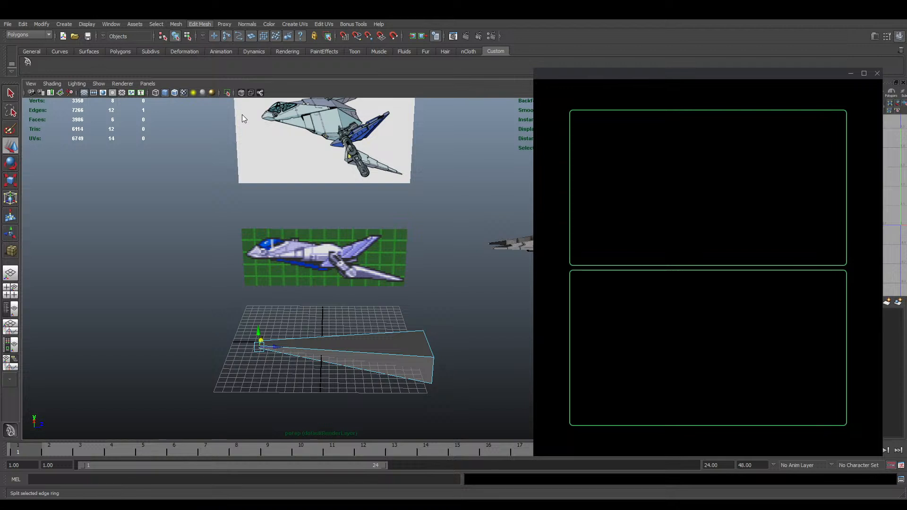
pyautogui.click(241, 115)
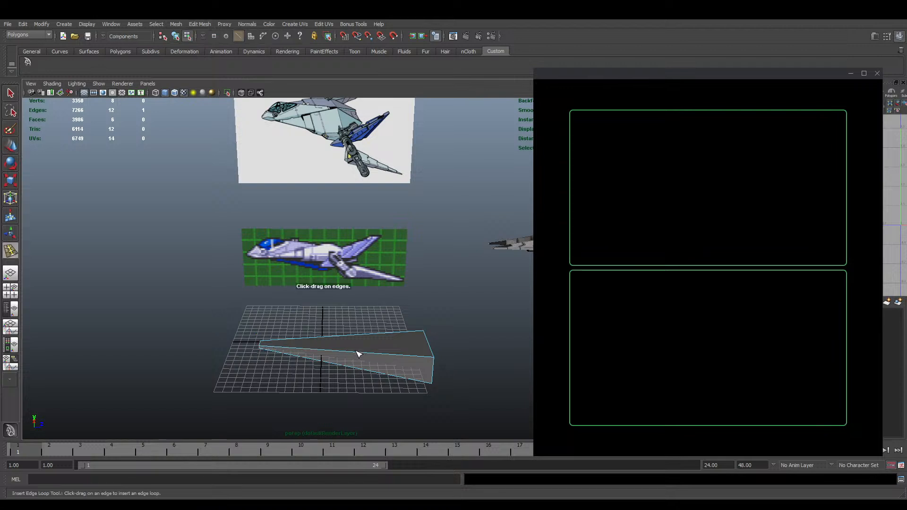
pyautogui.click(378, 354)
pyautogui.press('w')
pyautogui.keyDown('alt'); pyautogui.moveTo(360, 332); pyautogui.dragTo(396, 338); pyautogui.keyUp('alt')
pyautogui.keyDown('alt'); pyautogui.moveTo(413, 320); pyautogui.dragTo(345, 290, button='middle'); pyautogui.keyUp('alt')
pyautogui.keyDown('alt'); pyautogui.moveTo(345, 290); pyautogui.dragTo(403, 324); pyautogui.keyUp('alt')
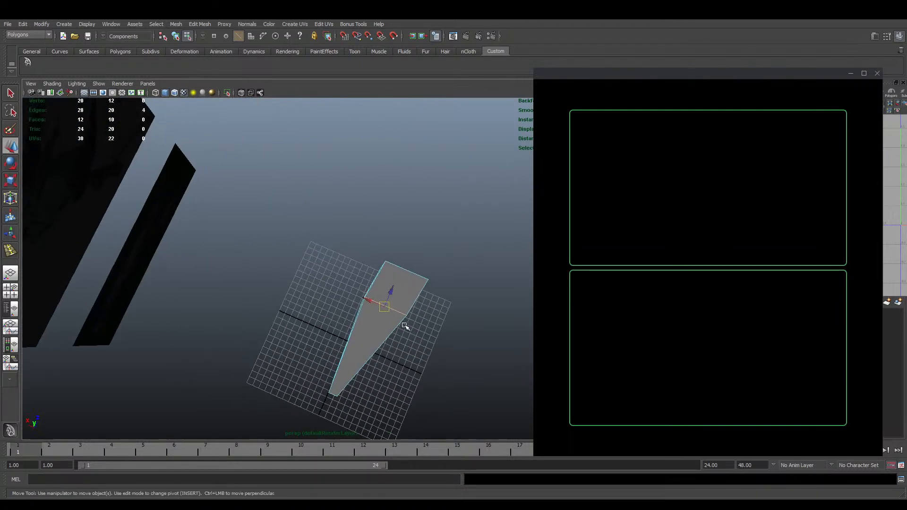
pyautogui.moveTo(370, 299); pyautogui.dragTo(255, 283)
pyautogui.moveTo(293, 292); pyautogui.dragTo(294, 309, button='right')
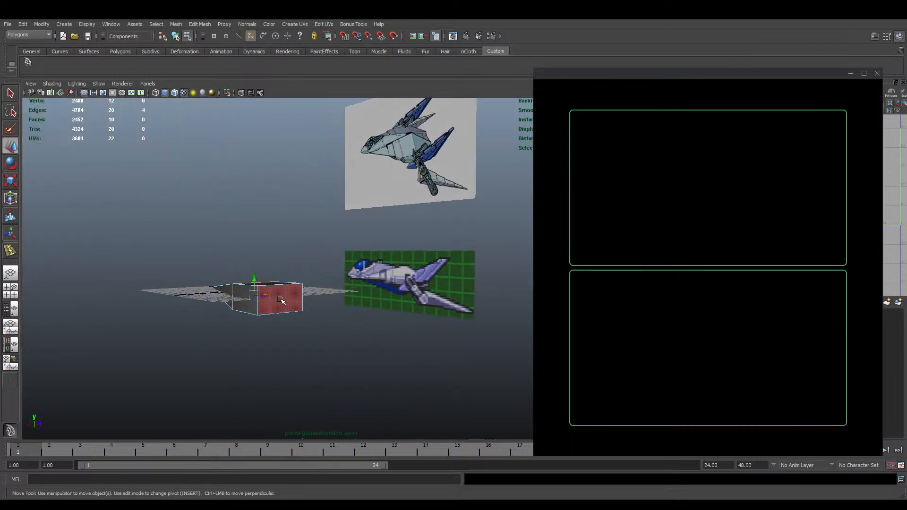
# Scale the wedge's rear end narrower and flatten the rear vertically to form a thin kite-shaped plate
pyautogui.click(282, 300)
pyautogui.keyDown('alt'); pyautogui.moveTo(282, 299); pyautogui.dragTo(437, 327); pyautogui.keyUp('alt')
pyautogui.press('e')
pyautogui.press('r')
pyautogui.press('w')
pyautogui.press('r')
pyautogui.press('F8')
pyautogui.click(426, 349)
pyautogui.press('e')
pyautogui.press('r')
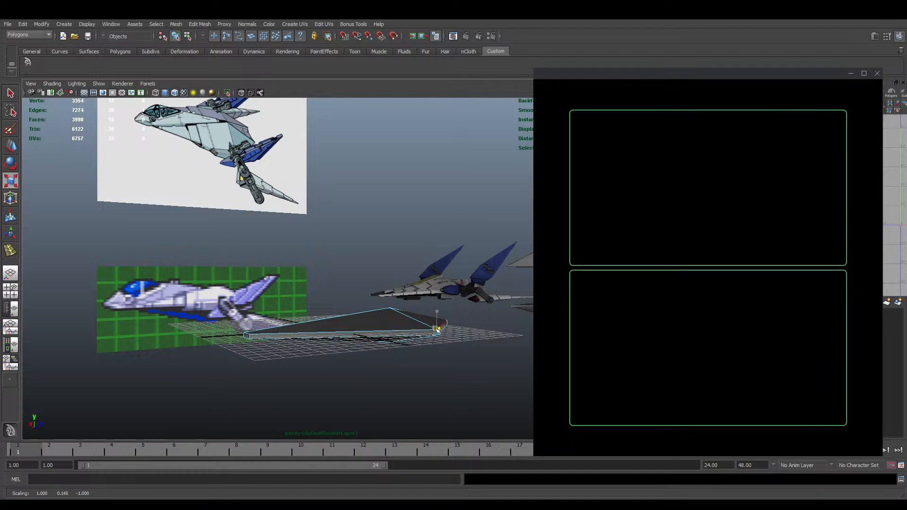
# Deselect the plate and save the scene file Arwing_Armored1.mb
pyautogui.keyDown('alt'); pyautogui.moveTo(420, 326); pyautogui.dragTo(330, 279); pyautogui.keyUp('alt')
pyautogui.click(350, 219)
pyautogui.press('q')
pyautogui.hotkey('ctrl', 's')
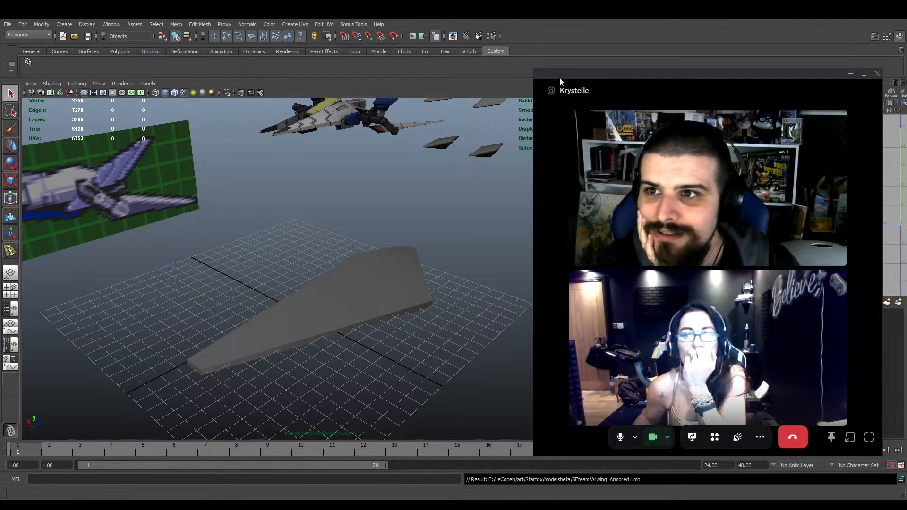
# Resize and reposition the video-call window so more of the 3D viewport is uncovered
pyautogui.moveTo(536, 70); pyautogui.dragTo(631, 85)
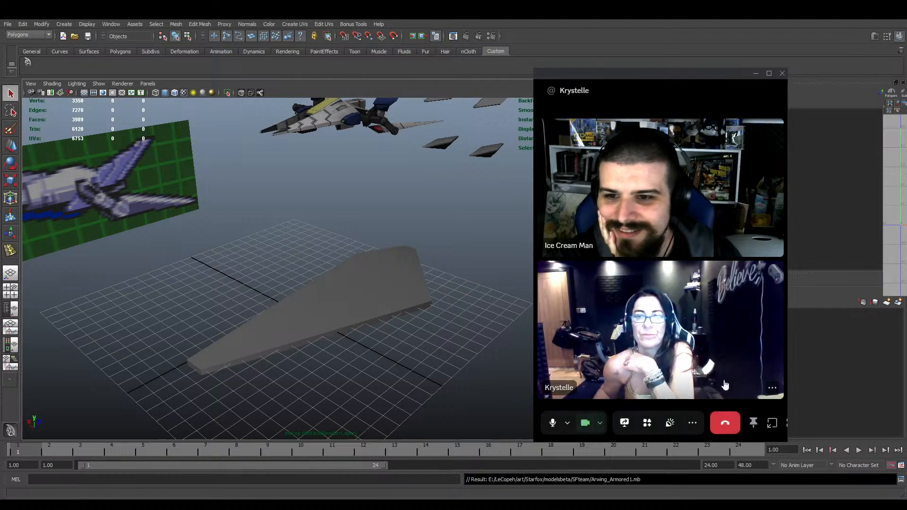
pyautogui.moveTo(787, 442); pyautogui.dragTo(732, 399)
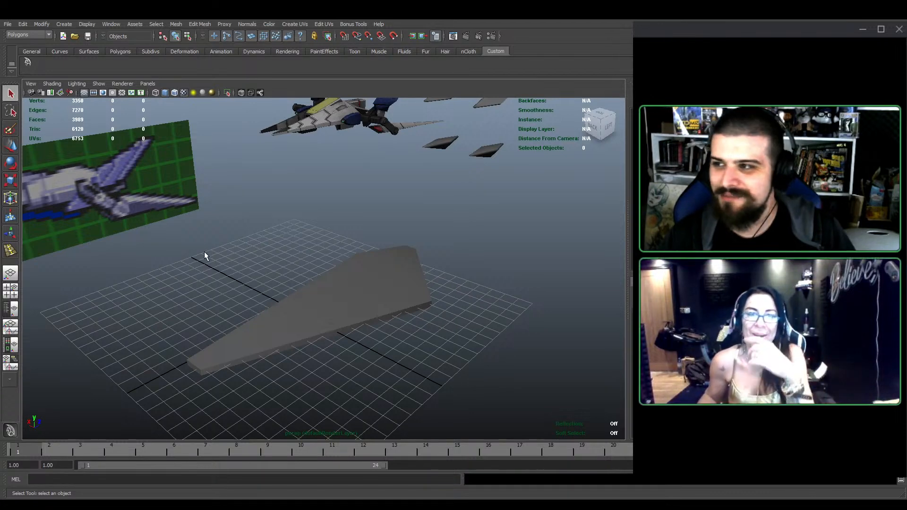
# Insert two closely spaced edge loops across the plate between the nose and its widest part
pyautogui.keyDown('alt'); pyautogui.moveTo(204, 252); pyautogui.dragTo(382, 252, button='middle'); pyautogui.keyUp('alt')
pyautogui.keyDown('alt'); pyautogui.moveTo(381, 252); pyautogui.dragTo(368, 289); pyautogui.keyUp('alt')
pyautogui.click(392, 302)
pyautogui.scroll(-4, 279, 182)
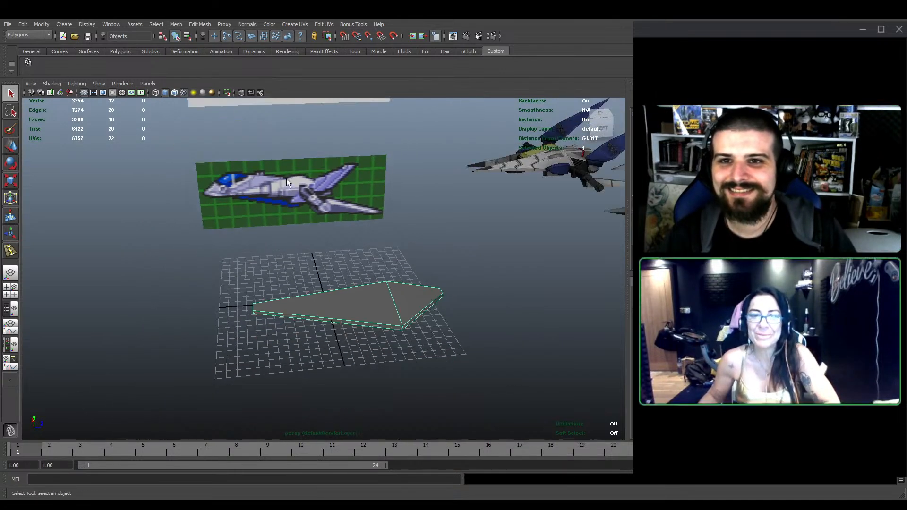
pyautogui.keyDown('alt'); pyautogui.moveTo(295, 141); pyautogui.dragTo(301, 227, button='middle'); pyautogui.keyUp('alt')
pyautogui.click(206, 26)
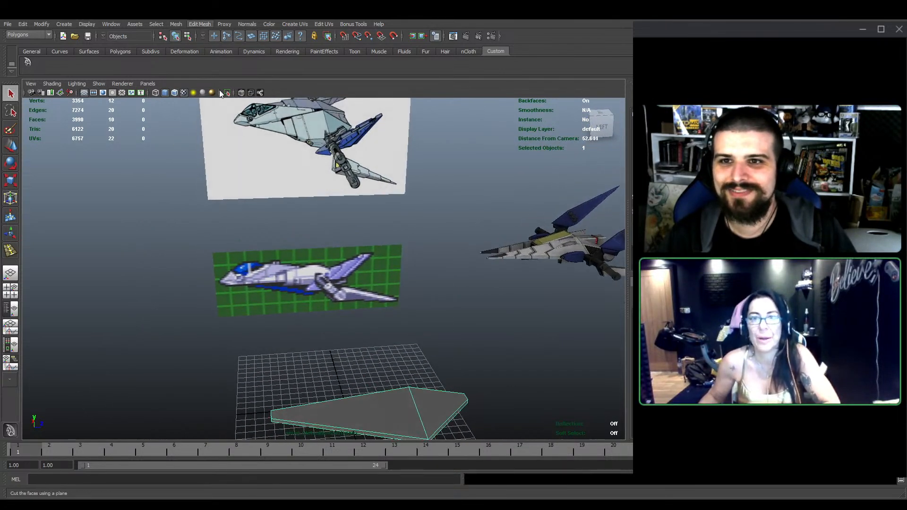
pyautogui.click(222, 110)
pyautogui.keyDown('alt'); pyautogui.moveTo(381, 330); pyautogui.dragTo(376, 290, button='middle'); pyautogui.keyUp('alt')
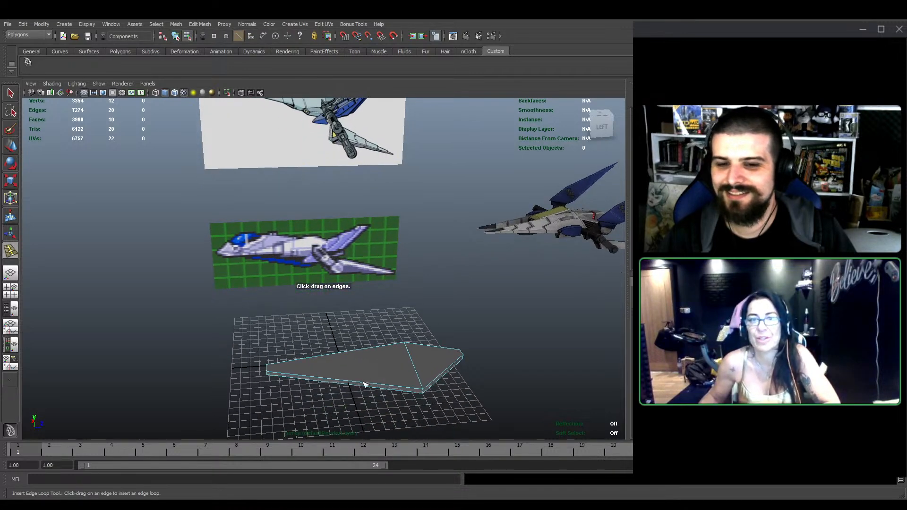
pyautogui.moveTo(354, 383); pyautogui.dragTo(364, 383)
# Scale down the front loop of the new pair slightly to form a small step in the plate
pyautogui.press('w')
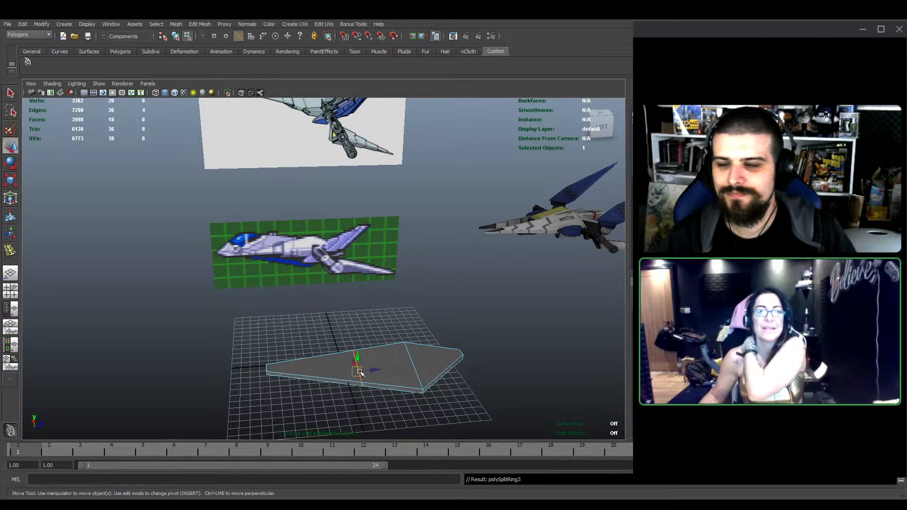
pyautogui.press('f')
pyautogui.keyDown('alt'); pyautogui.moveTo(344, 340); pyautogui.dragTo(350, 338); pyautogui.keyUp('alt')
pyautogui.press('e')
pyautogui.press('r')
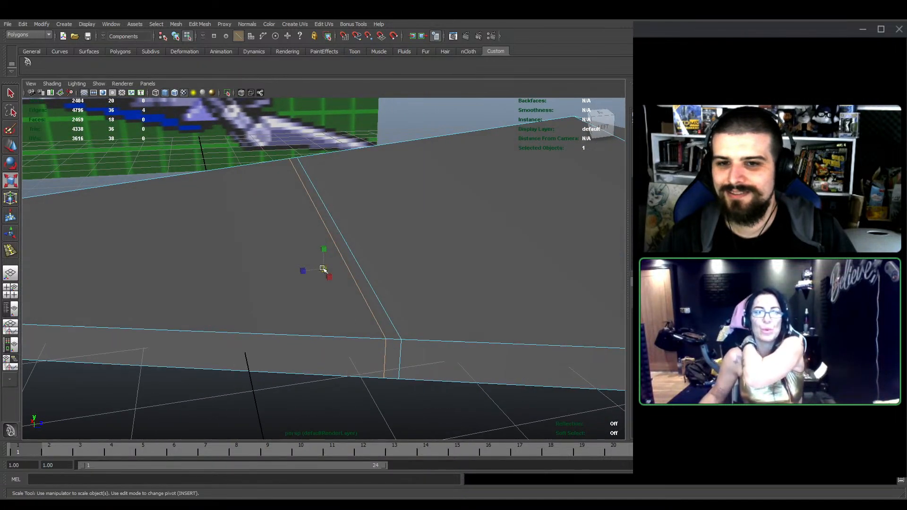
pyautogui.moveTo(324, 269)
pyautogui.mouseDown()
pyautogui.moveTo(306, 275)
pyautogui.moveTo(347, 269)
pyautogui.moveTo(332, 257)
pyautogui.mouseUp()
pyautogui.press('w')
pyautogui.scroll(-5, 347, 268)
pyautogui.keyDown('alt'); pyautogui.moveTo(333, 257); pyautogui.dragTo(383, 334, button='middle'); pyautogui.keyUp('alt')
pyautogui.scroll(-6, 374, 292)
pyautogui.keyDown('alt'); pyautogui.moveTo(358, 286); pyautogui.dragTo(363, 296); pyautogui.keyUp('alt')
pyautogui.keyDown('alt'); pyautogui.moveTo(362, 296); pyautogui.dragTo(361, 306, button='middle'); pyautogui.keyUp('alt')
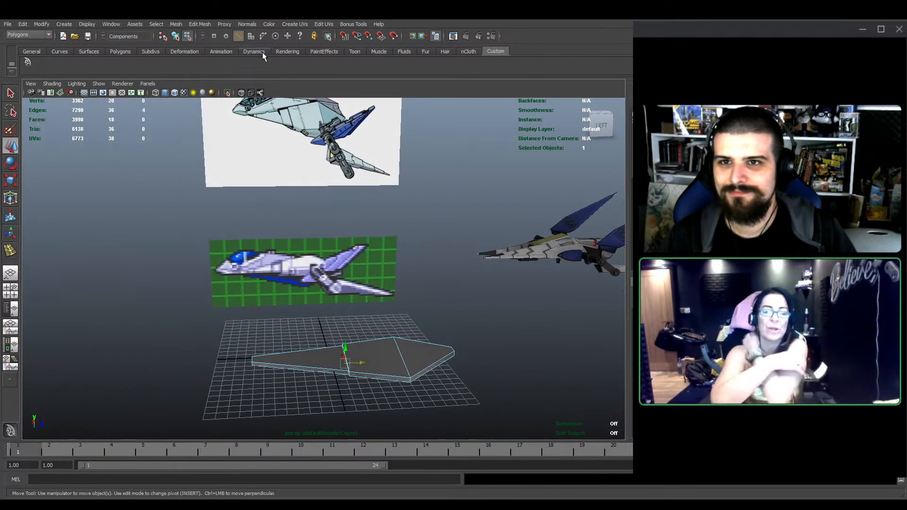
# Insert another pair of closely spaced edge loops across the plate, farther toward the nose
pyautogui.click(198, 20)
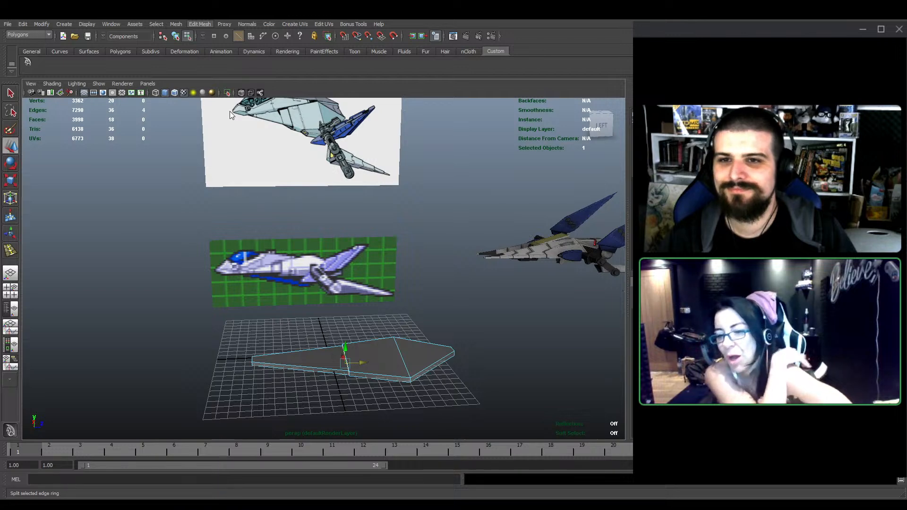
pyautogui.click(229, 112)
pyautogui.keyDown('alt'); pyautogui.moveTo(375, 345); pyautogui.dragTo(379, 329, button='middle'); pyautogui.keyUp('alt')
pyautogui.scroll(3, 379, 329)
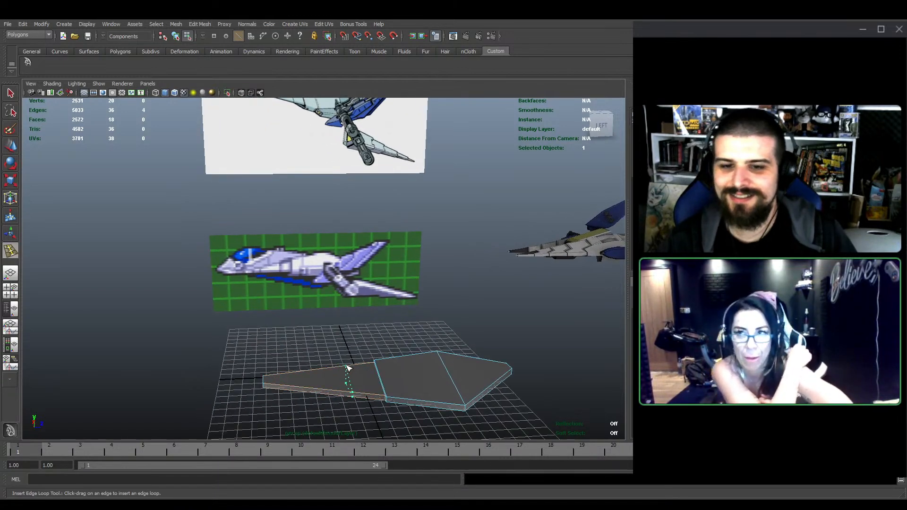
pyautogui.moveTo(348, 367); pyautogui.dragTo(346, 369)
pyautogui.press('w')
pyautogui.scroll(6, 348, 371)
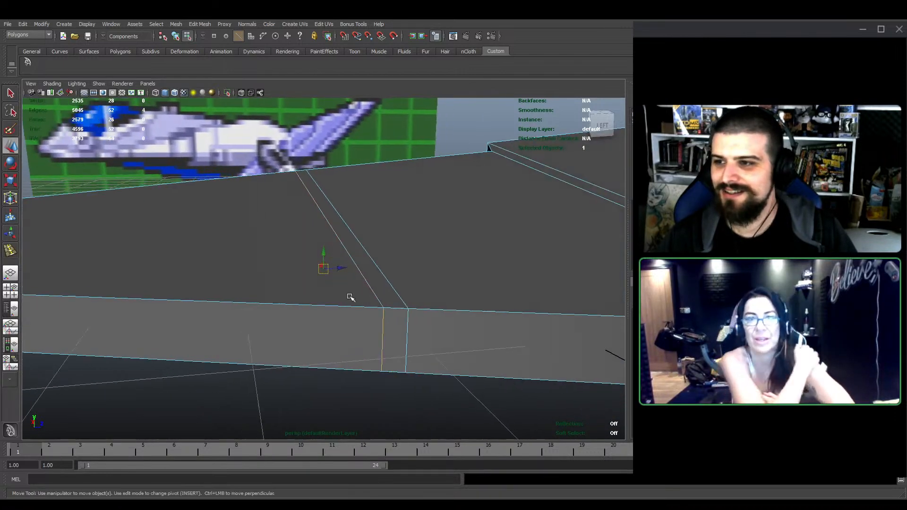
pyautogui.keyDown('alt'); pyautogui.moveTo(334, 279); pyautogui.dragTo(333, 340, button='middle'); pyautogui.keyUp('alt')
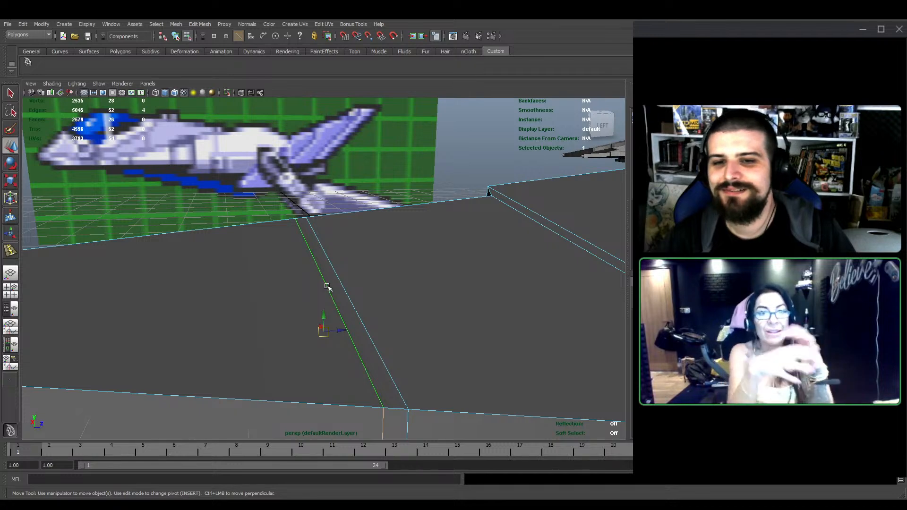
# Scale down the front loop of the newest pair and slide it toward its neighbour to form a second step in the plate
pyautogui.keyDown('alt'); pyautogui.moveTo(328, 338); pyautogui.dragTo(333, 345); pyautogui.keyUp('alt')
pyautogui.press('w')
pyautogui.moveTo(341, 308); pyautogui.dragTo(348, 306)
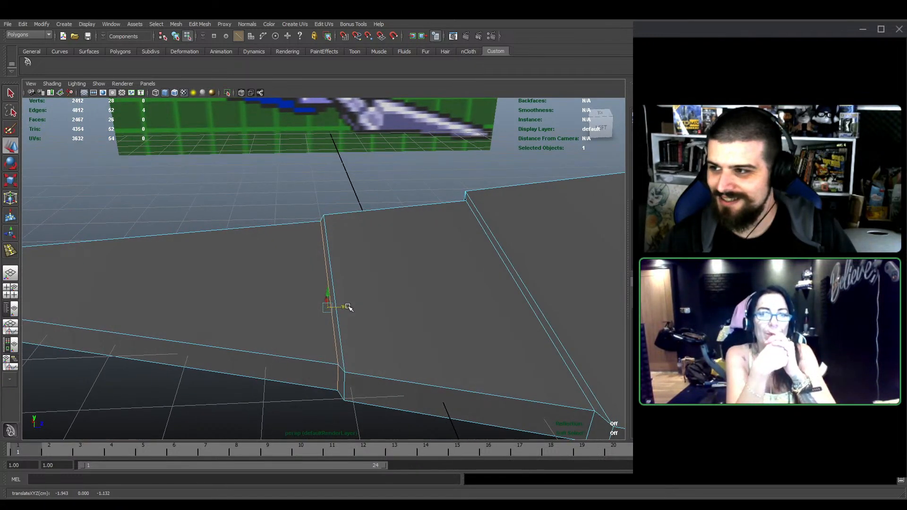
pyautogui.scroll(-8, 348, 307)
pyautogui.scroll(3, 377, 278)
pyautogui.keyDown('alt'); pyautogui.moveTo(384, 274); pyautogui.dragTo(381, 277, button='middle'); pyautogui.keyUp('alt')
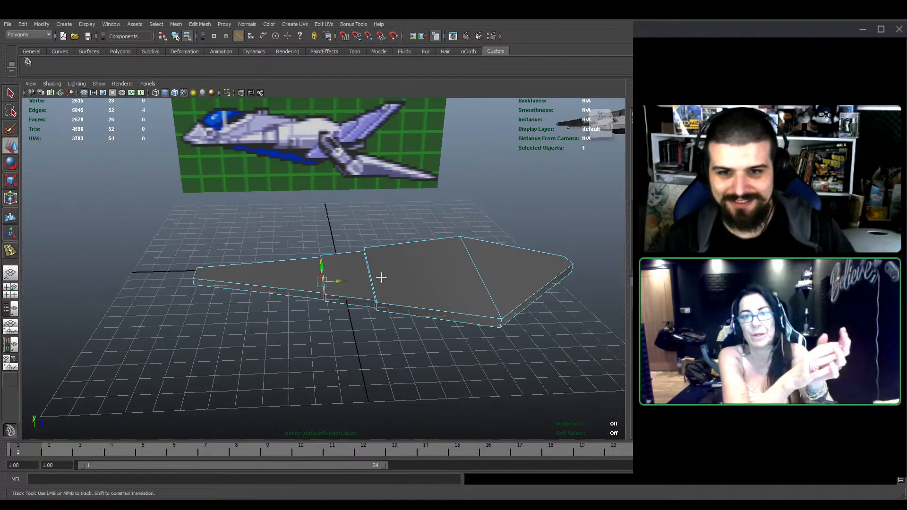
pyautogui.keyDown('alt'); pyautogui.moveTo(381, 277); pyautogui.dragTo(385, 293); pyautogui.keyUp('alt')
pyautogui.moveTo(385, 276); pyautogui.dragTo(413, 204, button='right')
pyautogui.click(413, 204)
pyautogui.scroll(-6, 392, 277)
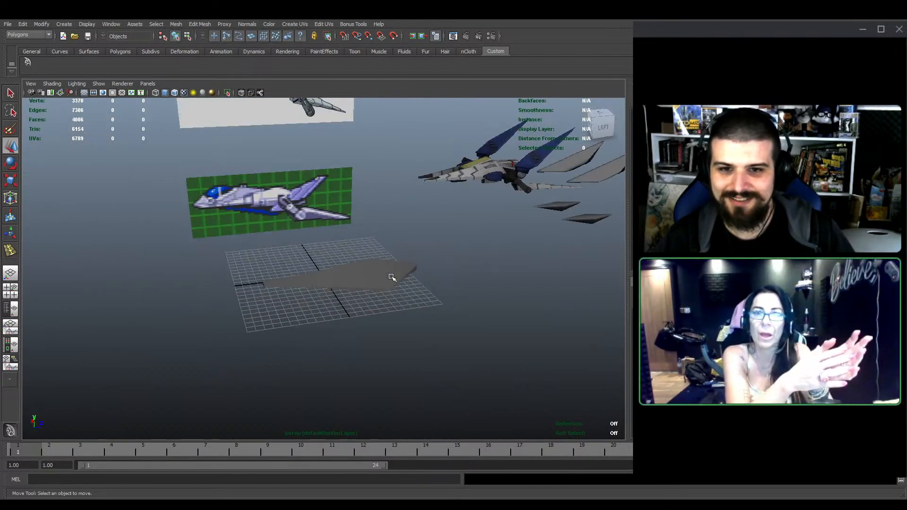
# Turn the wireframe-on-shaded display on and off again and toggle the textures of the scene's models
pyautogui.click(392, 277)
pyautogui.click(174, 93)
pyautogui.click(462, 231)
pyautogui.keyDown('alt'); pyautogui.moveTo(371, 219); pyautogui.dragTo(417, 316, button='middle'); pyautogui.keyUp('alt')
pyautogui.keyDown('alt'); pyautogui.moveTo(397, 339); pyautogui.dragTo(381, 334); pyautogui.keyUp('alt')
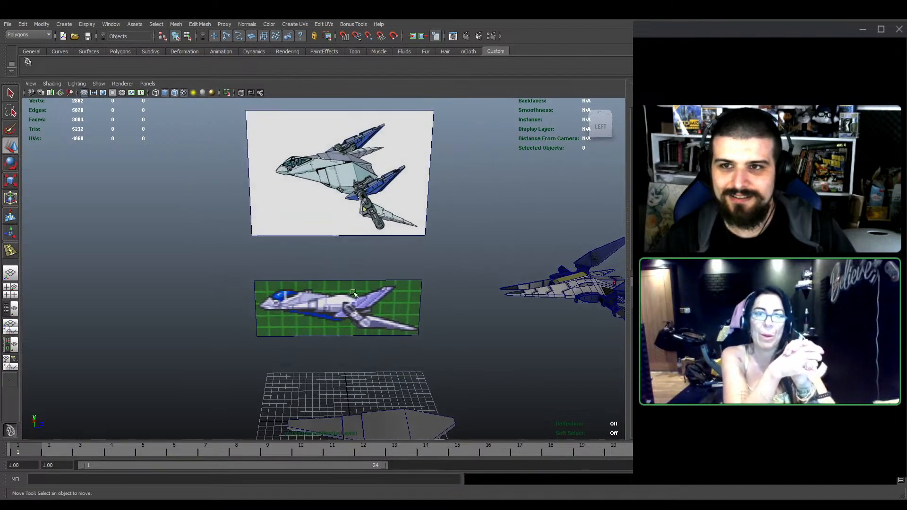
pyautogui.click(185, 93)
pyautogui.click(186, 93)
pyautogui.click(176, 92)
pyautogui.scroll(-3, 316, 220)
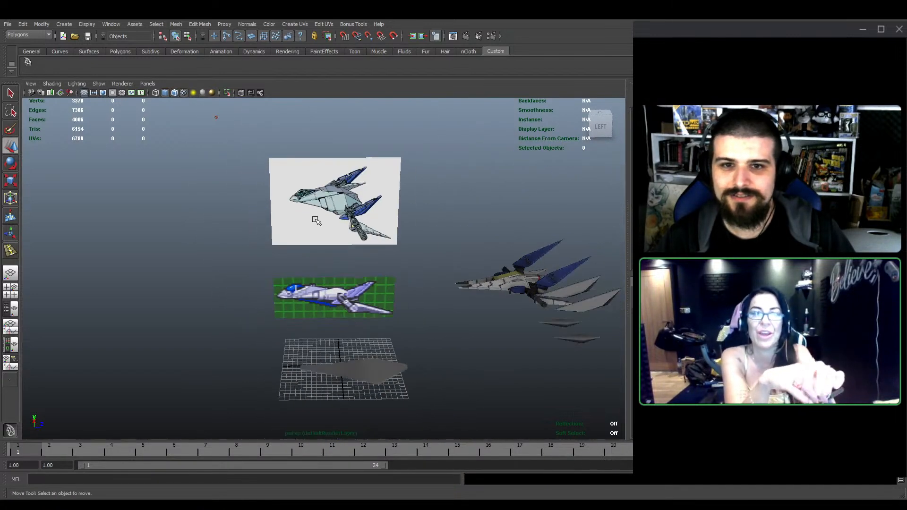
# Select only the loose wing pieces beside the finished ship and move them farther away behind it
pyautogui.moveTo(588, 348); pyautogui.dragTo(589, 348)
pyautogui.scroll(-3, 524, 311)
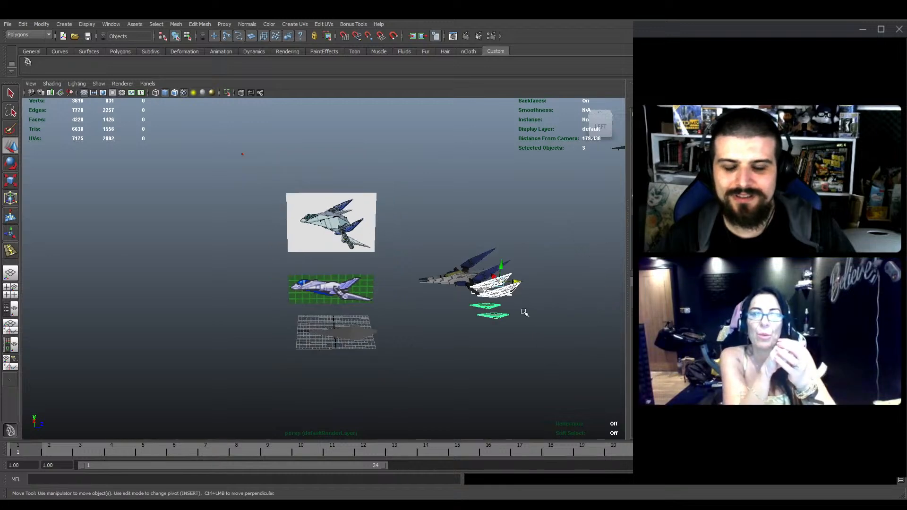
pyautogui.keyDown('alt'); pyautogui.moveTo(525, 312); pyautogui.dragTo(512, 295); pyautogui.keyUp('alt')
pyautogui.keyDown('alt'); pyautogui.moveTo(413, 255); pyautogui.dragTo(401, 236); pyautogui.keyUp('alt')
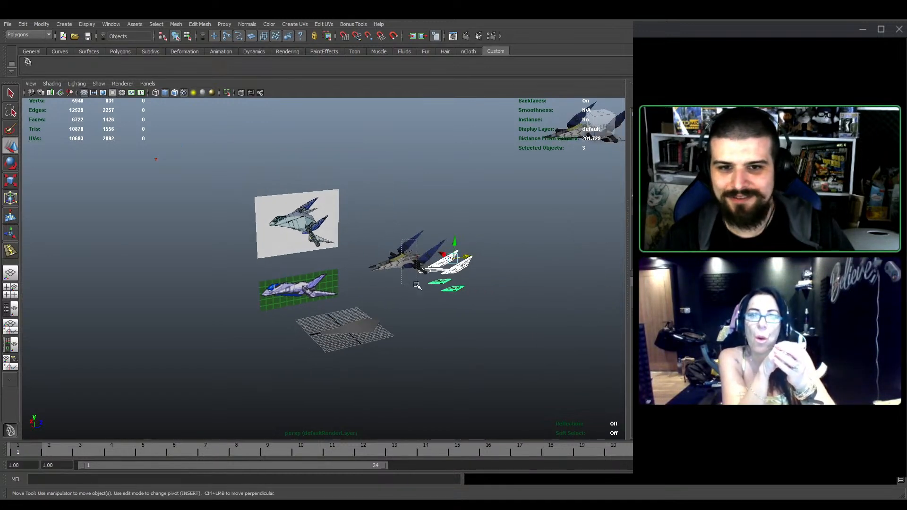
pyautogui.keyDown('ctrl'); pyautogui.moveTo(416, 284); pyautogui.dragTo(442, 280); pyautogui.keyUp('ctrl')
pyautogui.moveTo(485, 255); pyautogui.dragTo(553, 256)
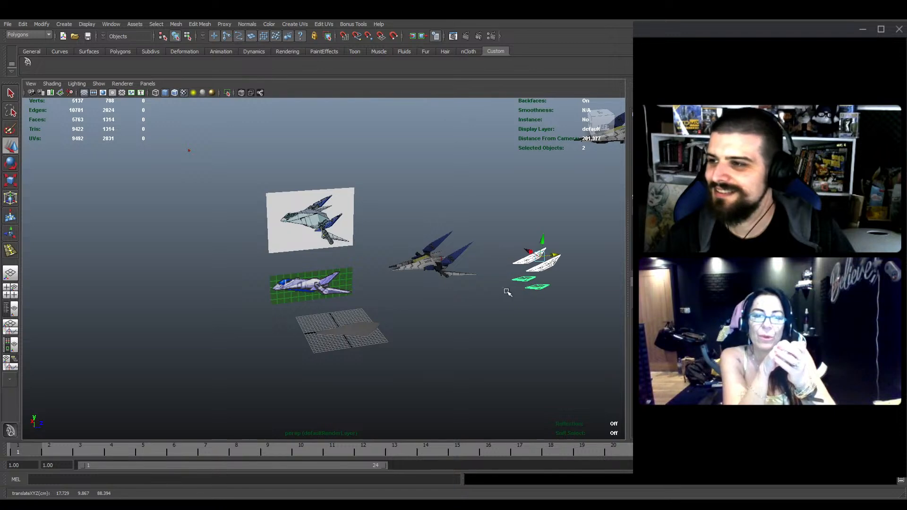
pyautogui.click(507, 292)
pyautogui.keyDown('alt'); pyautogui.moveTo(497, 321); pyautogui.dragTo(473, 326); pyautogui.keyUp('alt')
pyautogui.keyDown('alt'); pyautogui.moveTo(472, 326); pyautogui.dragTo(454, 279, button='middle'); pyautogui.keyUp('alt')
pyautogui.scroll(4, 454, 279)
pyautogui.keyDown('alt'); pyautogui.moveTo(435, 286); pyautogui.dragTo(407, 293); pyautogui.keyUp('alt')
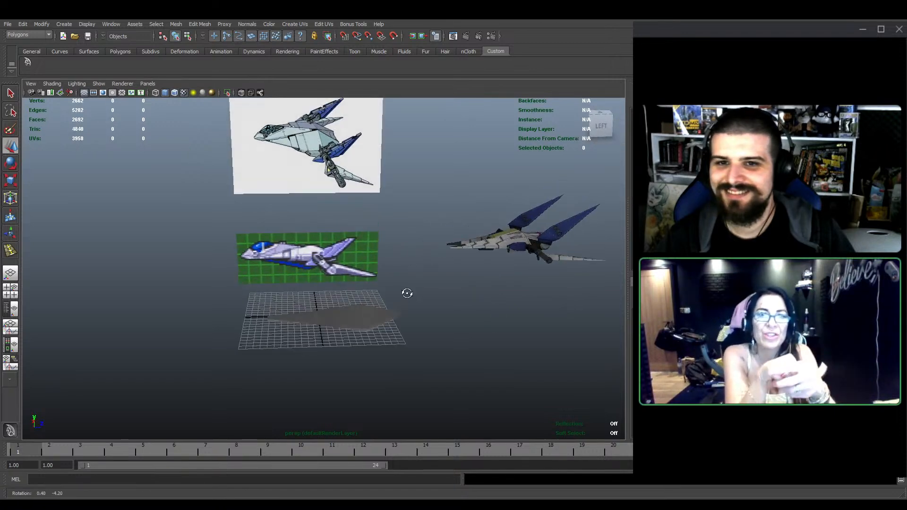
# Extrude the end face of the hull plate's nose a short distance forward
pyautogui.click(331, 320)
pyautogui.scroll(3, 404, 296)
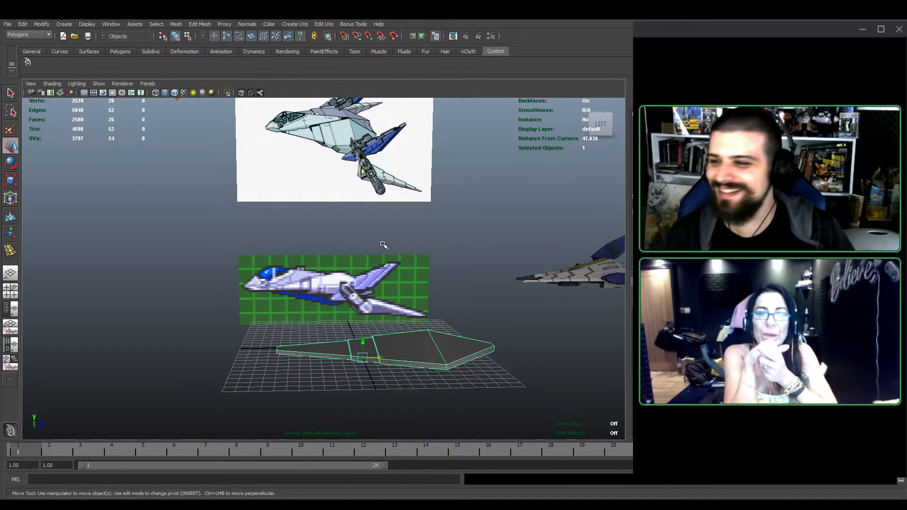
pyautogui.keyDown('alt'); pyautogui.moveTo(339, 257); pyautogui.dragTo(355, 231, button='middle'); pyautogui.keyUp('alt')
pyautogui.keyDown('alt'); pyautogui.moveTo(356, 231); pyautogui.dragTo(371, 238); pyautogui.keyUp('alt')
pyautogui.scroll(2, 372, 332)
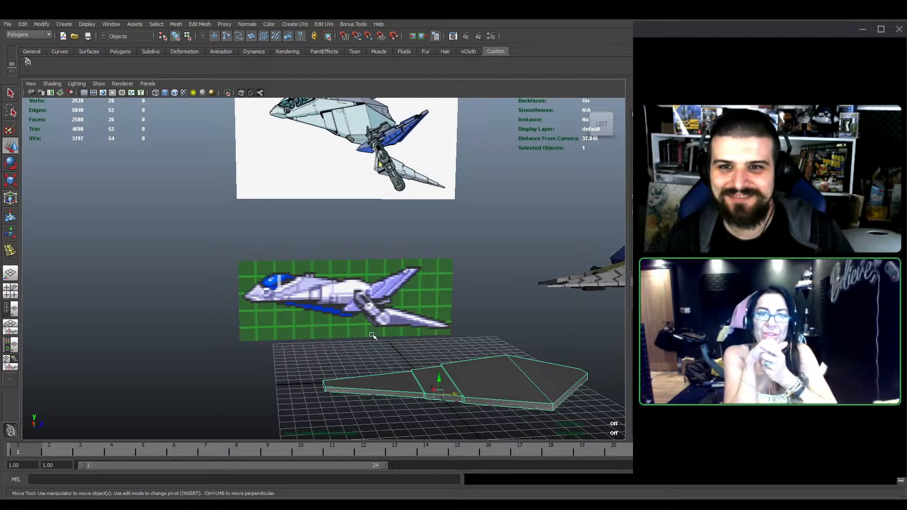
pyautogui.click(191, 25)
pyautogui.click(216, 105)
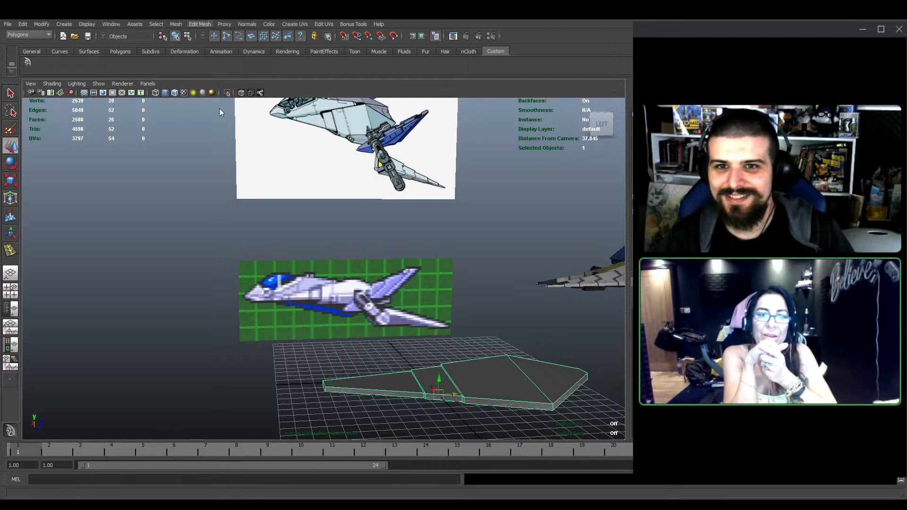
pyautogui.click(220, 109)
pyautogui.moveTo(336, 388); pyautogui.dragTo(367, 364)
pyautogui.press('w')
pyautogui.click(364, 204)
pyautogui.scroll(-2, 361, 202)
pyautogui.keyDown('alt'); pyautogui.moveTo(361, 203); pyautogui.dragTo(356, 236, button='middle'); pyautogui.keyUp('alt')
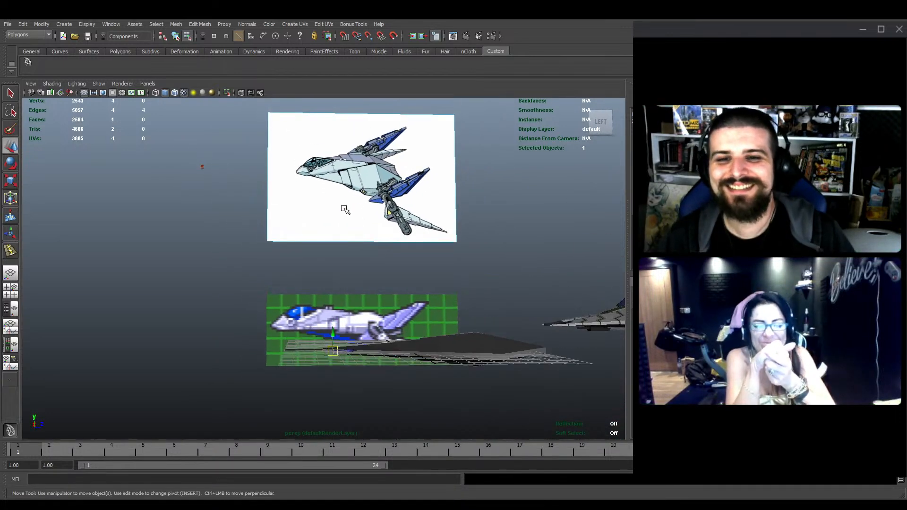
# Scale down the four end vertices of the extruded nose segment to taper the tip
pyautogui.press('F8')
pyautogui.moveTo(362, 194); pyautogui.dragTo(348, 371)
pyautogui.click(350, 356)
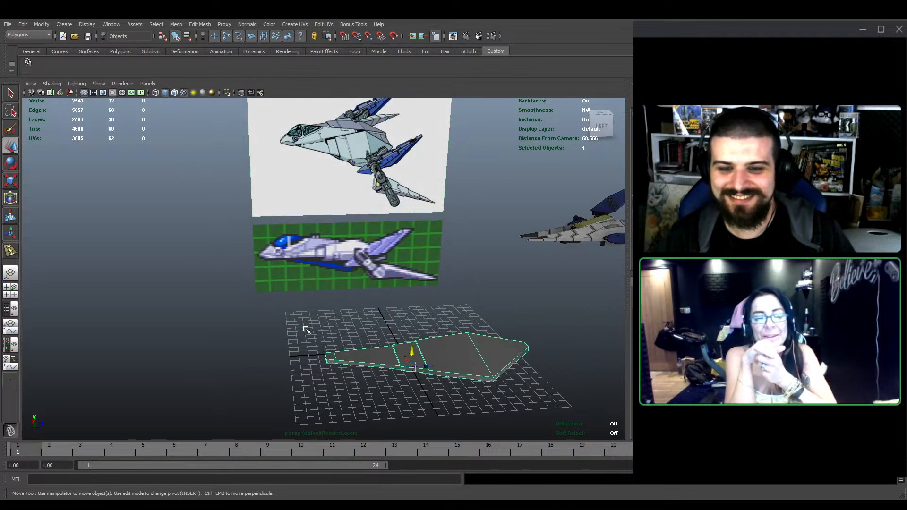
pyautogui.moveTo(306, 329); pyautogui.dragTo(329, 384)
pyautogui.press('f')
pyautogui.press('r')
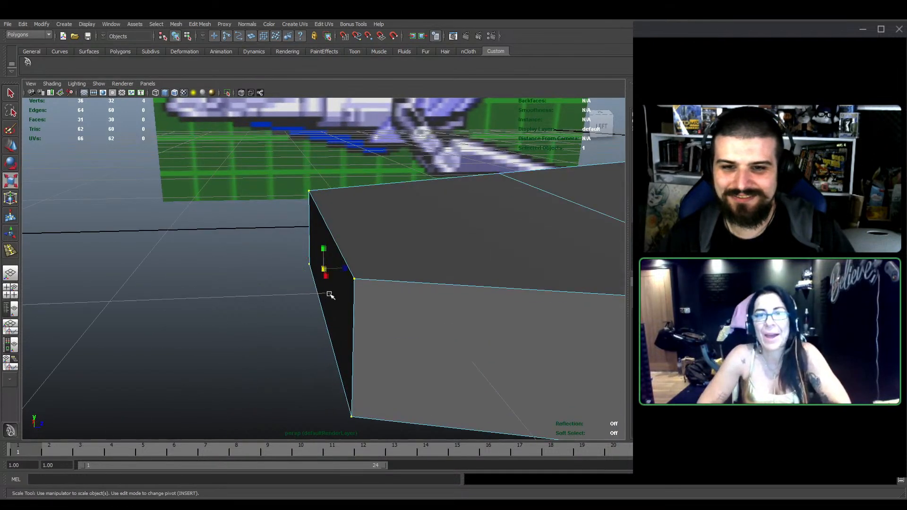
pyautogui.keyDown('alt'); pyautogui.moveTo(324, 267); pyautogui.dragTo(346, 239); pyautogui.keyUp('alt')
pyautogui.press('w')
pyautogui.scroll(-8, 346, 239)
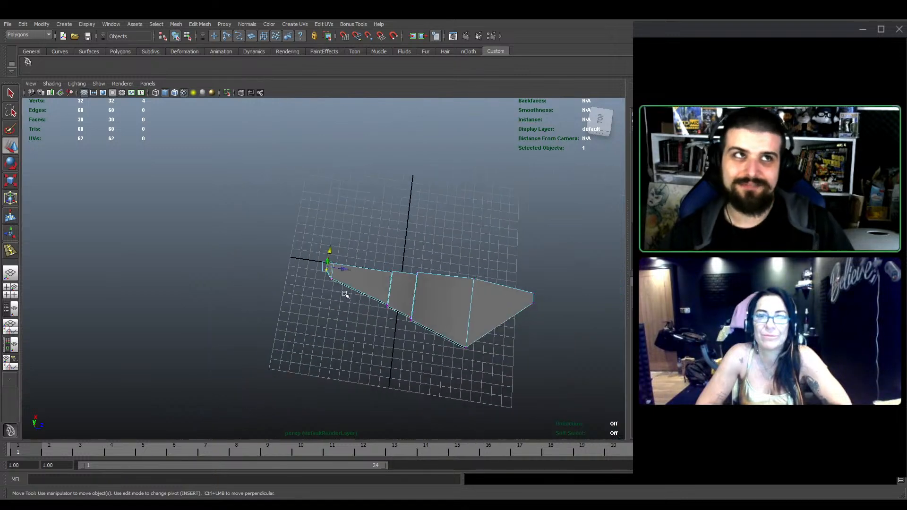
pyautogui.keyDown('alt'); pyautogui.moveTo(345, 294); pyautogui.dragTo(412, 268); pyautogui.keyUp('alt')
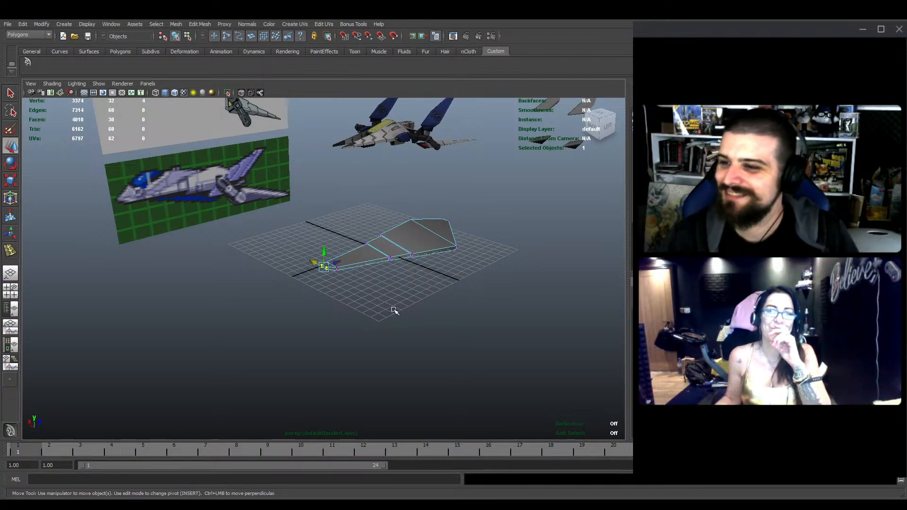
# Examine the plate's shape from several angles against the reference images and the finished ship
pyautogui.keyDown('alt'); pyautogui.moveTo(427, 290); pyautogui.dragTo(231, 355); pyautogui.keyUp('alt')
pyautogui.scroll(3, 430, 308)
pyautogui.keyDown('alt'); pyautogui.moveTo(321, 310); pyautogui.dragTo(232, 320, button='middle'); pyautogui.keyUp('alt')
pyautogui.keyDown('alt'); pyautogui.moveTo(231, 320); pyautogui.dragTo(287, 288); pyautogui.keyUp('alt')
pyautogui.keyDown('alt'); pyautogui.moveTo(288, 288); pyautogui.dragTo(488, 336, button='middle'); pyautogui.keyUp('alt')
pyautogui.keyDown('alt'); pyautogui.moveTo(488, 336); pyautogui.dragTo(448, 320, button='right'); pyautogui.keyUp('alt')
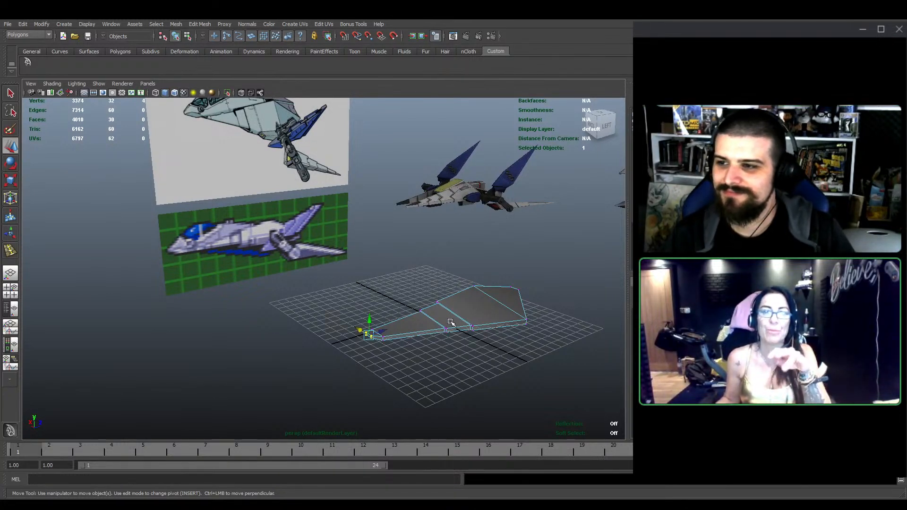
pyautogui.keyDown('alt'); pyautogui.moveTo(449, 321); pyautogui.dragTo(374, 389); pyautogui.keyUp('alt')
pyautogui.keyDown('alt'); pyautogui.moveTo(407, 389); pyautogui.dragTo(336, 356, button='middle'); pyautogui.keyUp('alt')
# Shift the four vertices at the plate's tail end slightly sideways and return to object selection
pyautogui.moveTo(411, 284); pyautogui.dragTo(359, 344)
pyautogui.keyDown('alt'); pyautogui.moveTo(360, 344); pyautogui.dragTo(377, 355); pyautogui.keyUp('alt')
pyautogui.press('e')
pyautogui.press('w')
pyautogui.moveTo(378, 287); pyautogui.dragTo(309, 322)
pyautogui.keyDown('alt'); pyautogui.moveTo(310, 322); pyautogui.dragTo(406, 295, button='middle'); pyautogui.keyUp('alt')
pyautogui.keyDown('alt'); pyautogui.moveTo(405, 295); pyautogui.dragTo(399, 351, button='right'); pyautogui.keyUp('alt')
pyautogui.keyDown('alt'); pyautogui.moveTo(399, 350); pyautogui.dragTo(389, 346); pyautogui.keyUp('alt')
pyautogui.keyDown('alt'); pyautogui.moveTo(389, 346); pyautogui.dragTo(347, 349, button='middle'); pyautogui.keyUp('alt')
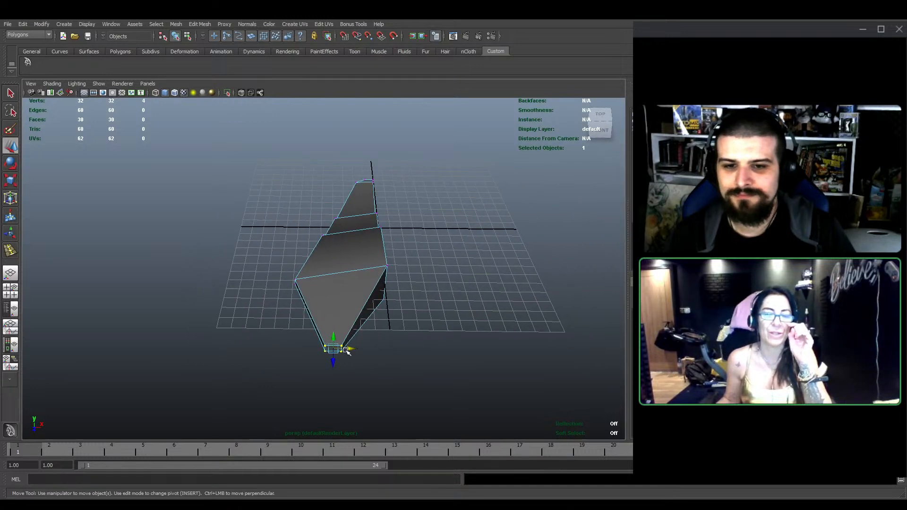
pyautogui.moveTo(348, 349); pyautogui.dragTo(344, 348)
pyautogui.scroll(-1, 399, 219)
pyautogui.keyDown('alt'); pyautogui.moveTo(398, 218); pyautogui.dragTo(401, 330); pyautogui.keyUp('alt')
pyautogui.click(380, 271)
pyautogui.keyDown('alt'); pyautogui.moveTo(380, 271); pyautogui.dragTo(368, 303, button='middle'); pyautogui.keyUp('alt')
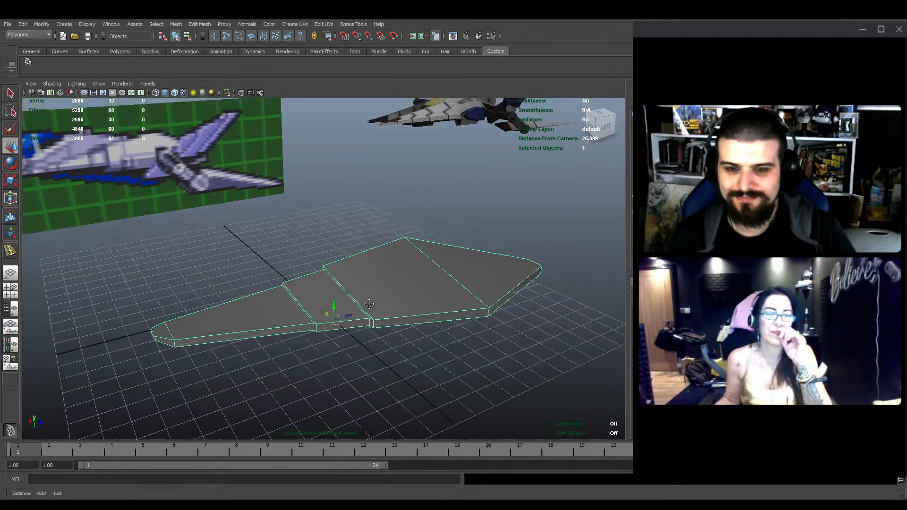
# Apply a soft/hard edge normals change to the cross edges at the plate's steps and deselect the plate
pyautogui.scroll(3, 375, 292)
pyautogui.press('F10')
pyautogui.click(331, 281)
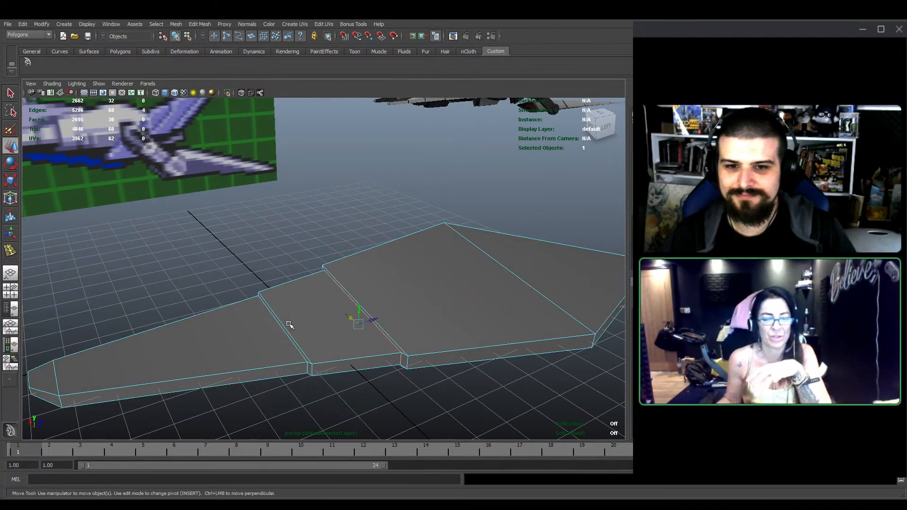
pyautogui.keyDown('shift'); pyautogui.click(284, 332); pyautogui.keyUp('shift')
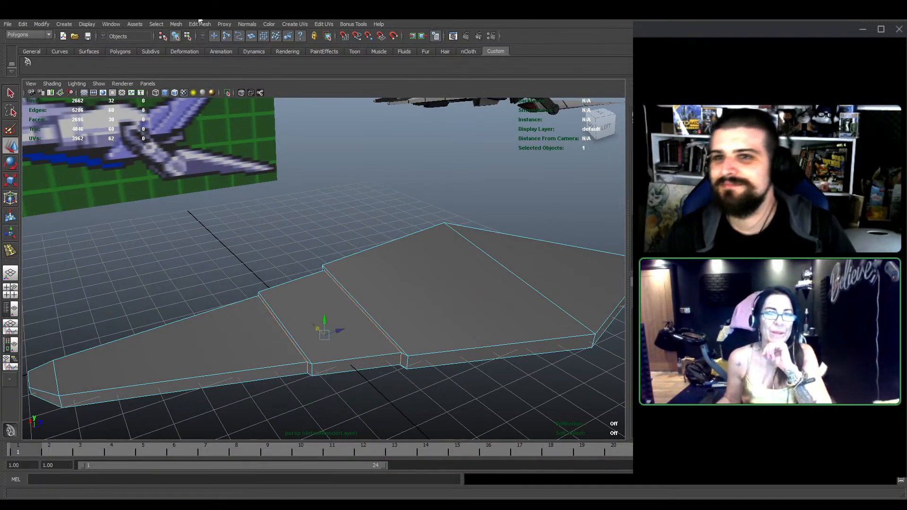
pyautogui.click(244, 25)
pyautogui.click(268, 106)
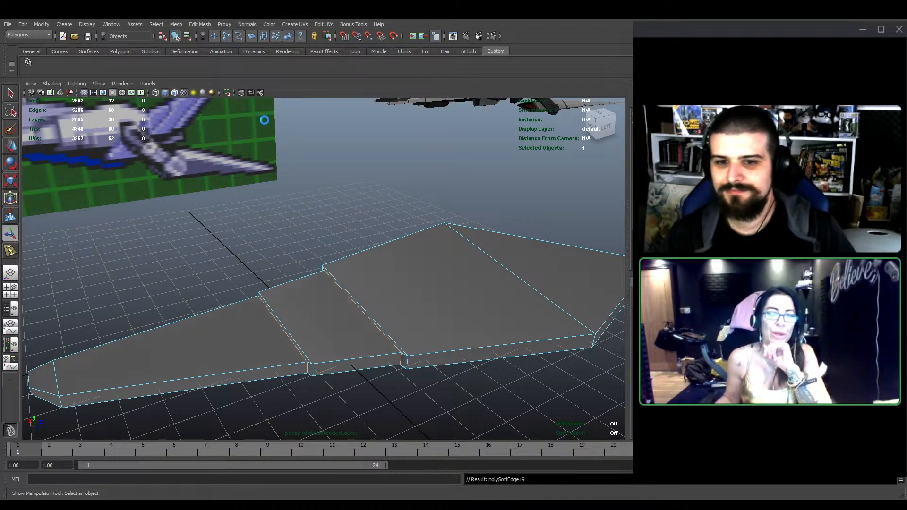
pyautogui.click(364, 237)
pyautogui.scroll(5, 392, 308)
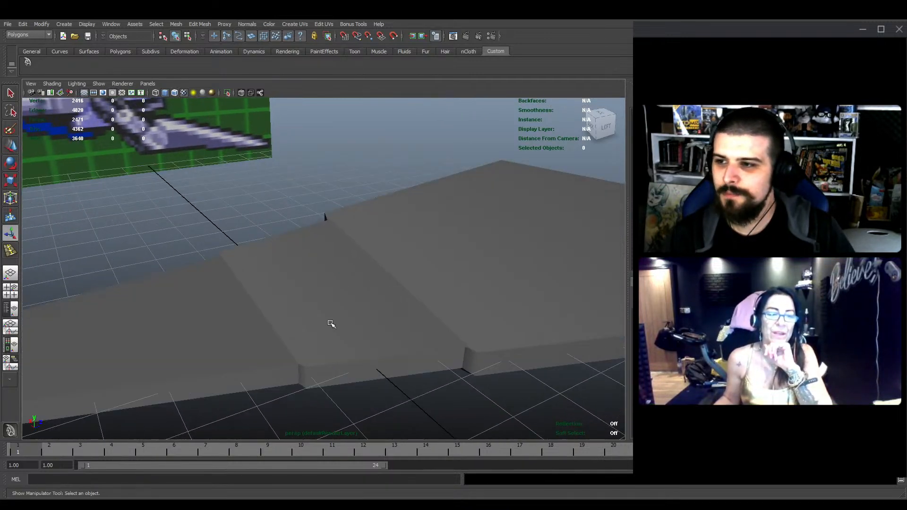
# Select the edges bordering both steps of the plate, clear the selection and check the plate's shading
pyautogui.click(330, 323)
pyautogui.scroll(-5, 331, 324)
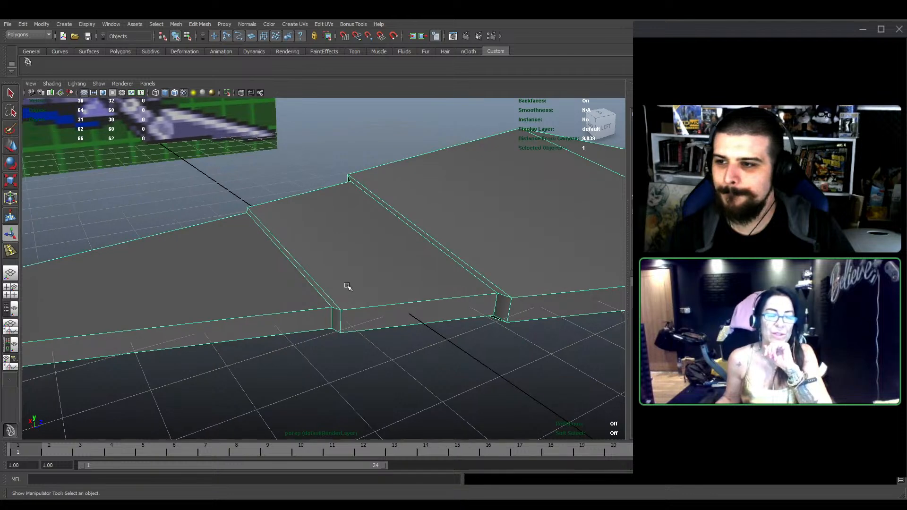
pyautogui.click(306, 272)
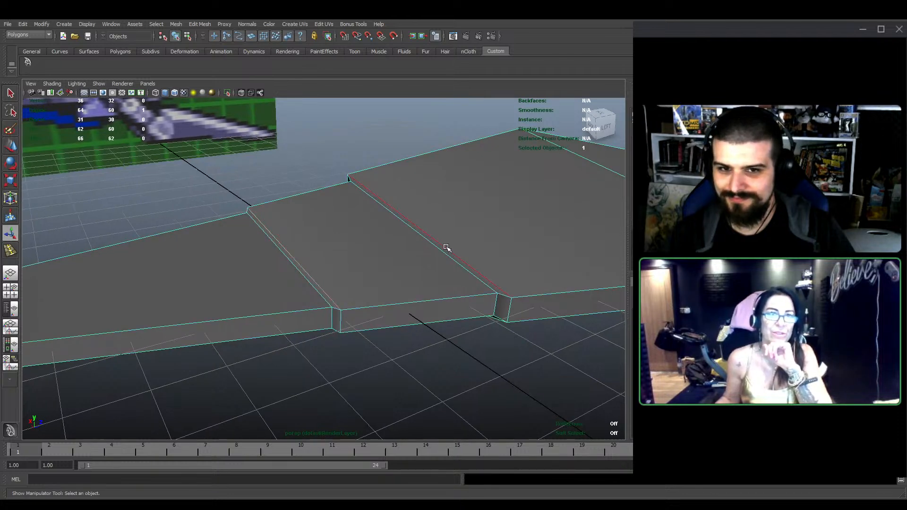
pyautogui.keyDown('shift'); pyautogui.click(446, 251); pyautogui.keyUp('shift')
pyautogui.keyDown('shift'); pyautogui.doubleClick(345, 318); pyautogui.keyUp('shift')
pyautogui.keyDown('alt'); pyautogui.moveTo(344, 319); pyautogui.dragTo(395, 253); pyautogui.keyUp('alt')
pyautogui.click(421, 194)
pyautogui.keyDown('alt'); pyautogui.moveTo(345, 302); pyautogui.dragTo(444, 292); pyautogui.keyUp('alt')
pyautogui.keyDown('alt'); pyautogui.moveTo(402, 267); pyautogui.dragTo(391, 283); pyautogui.keyUp('alt')
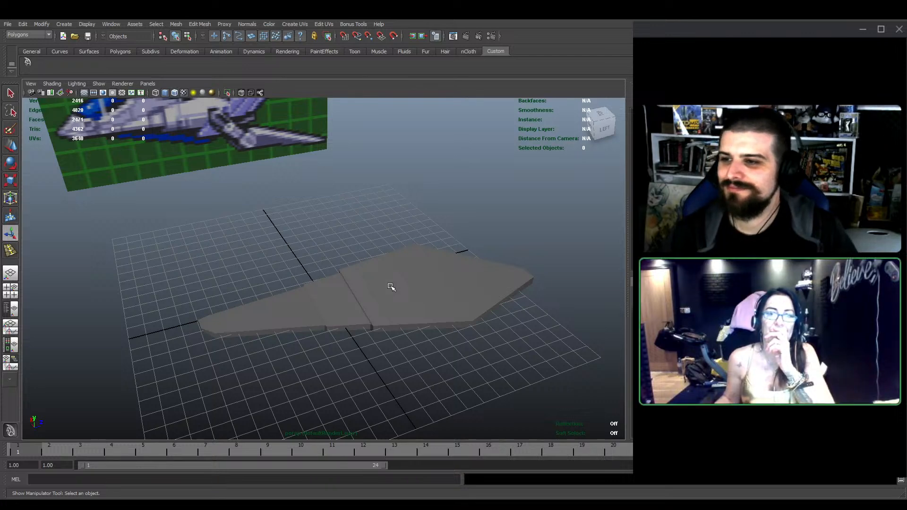
# Delete the hull plate's construction history and deselect the plate
pyautogui.click(391, 314)
pyautogui.keyDown('alt'); pyautogui.moveTo(492, 330); pyautogui.dragTo(400, 315); pyautogui.keyUp('alt')
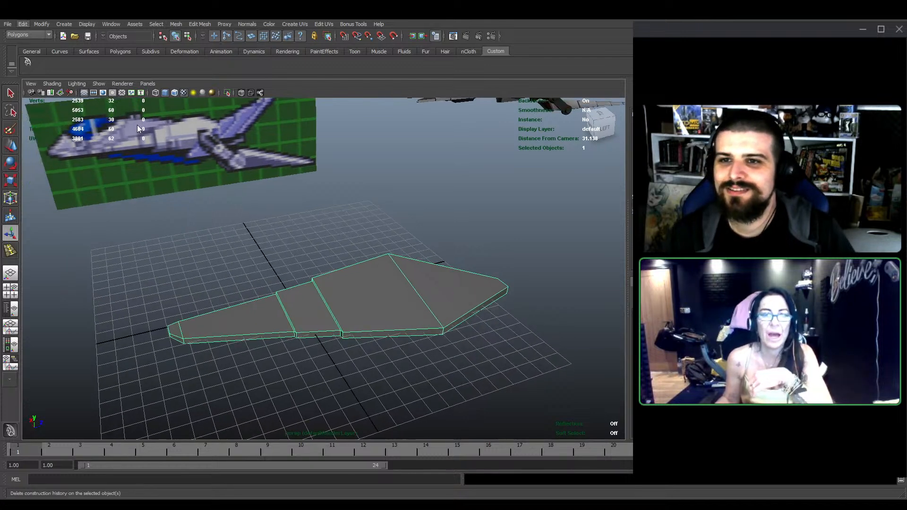
pyautogui.click(521, 239)
pyautogui.keyDown('alt'); pyautogui.moveTo(521, 239); pyautogui.dragTo(400, 289, button='right'); pyautogui.keyUp('alt')
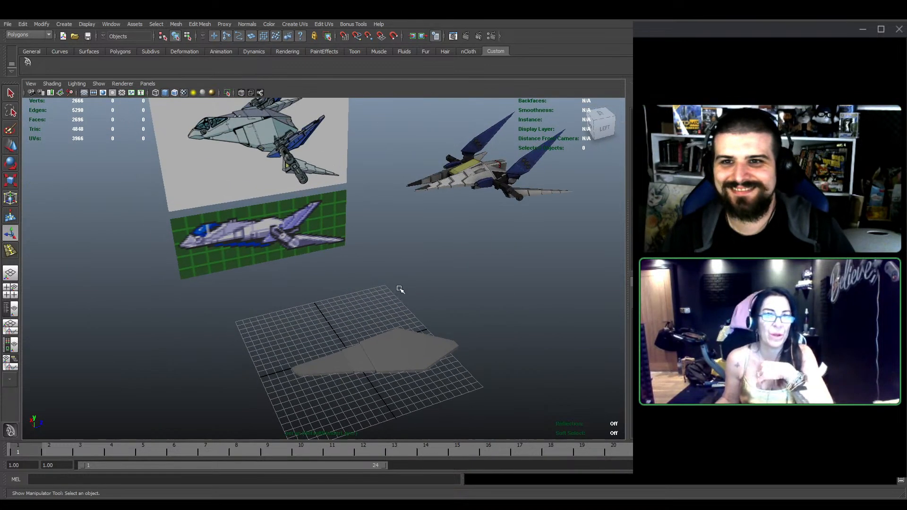
# Select the vertices of both steps and the nose, and shift them slightly sideways
pyautogui.click(337, 362)
pyautogui.keyDown('alt'); pyautogui.moveTo(336, 362); pyautogui.dragTo(408, 300); pyautogui.keyUp('alt')
pyautogui.moveTo(384, 288); pyautogui.dragTo(360, 286, button='right')
pyautogui.keyDown('alt'); pyautogui.moveTo(360, 287); pyautogui.dragTo(289, 295, button='middle'); pyautogui.keyUp('alt')
pyautogui.moveTo(275, 277); pyautogui.dragTo(360, 392)
pyautogui.press('w')
pyautogui.moveTo(314, 319)
pyautogui.mouseDown()
pyautogui.moveTo(347, 337)
pyautogui.moveTo(317, 318)
pyautogui.mouseUp()
pyautogui.press('e')
pyautogui.press('w')
# In the top view, straighten the rear loop of the step nearest the nose by scaling its vertices flat lengthwise
pyautogui.press('space')
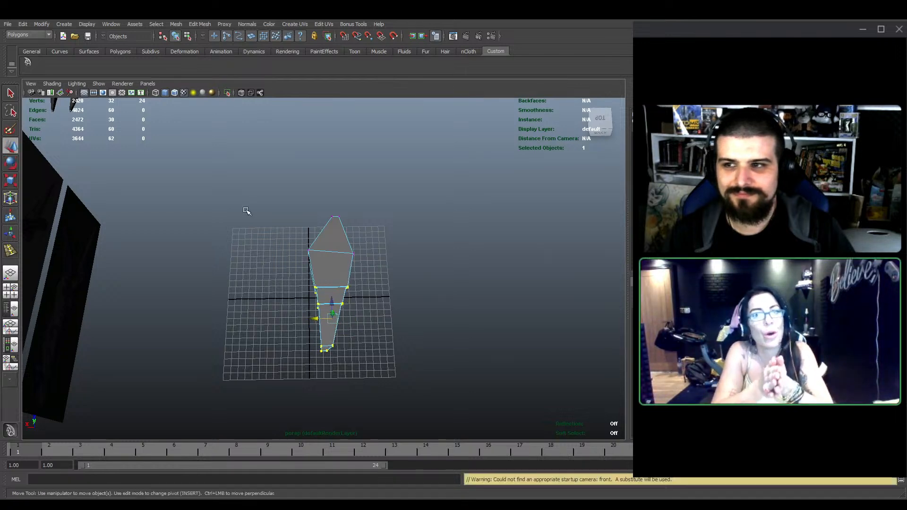
pyautogui.press('space')
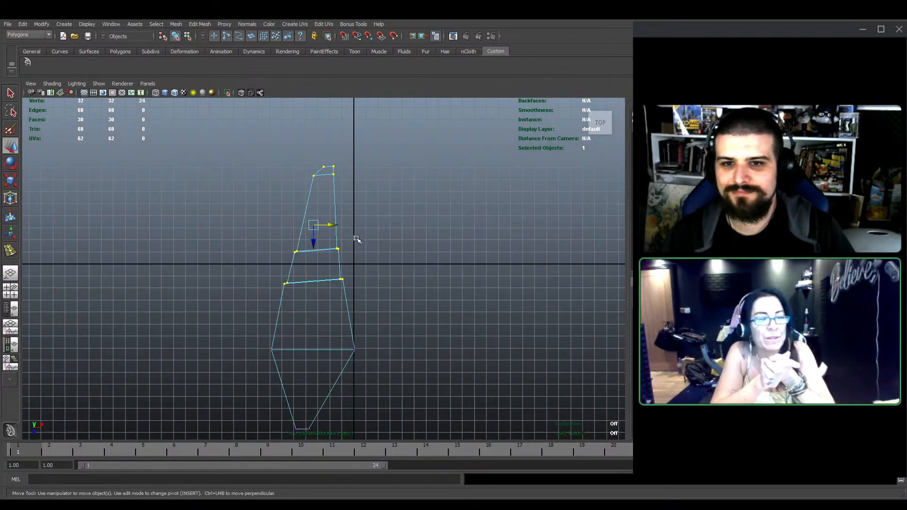
pyautogui.scroll(6, 357, 239)
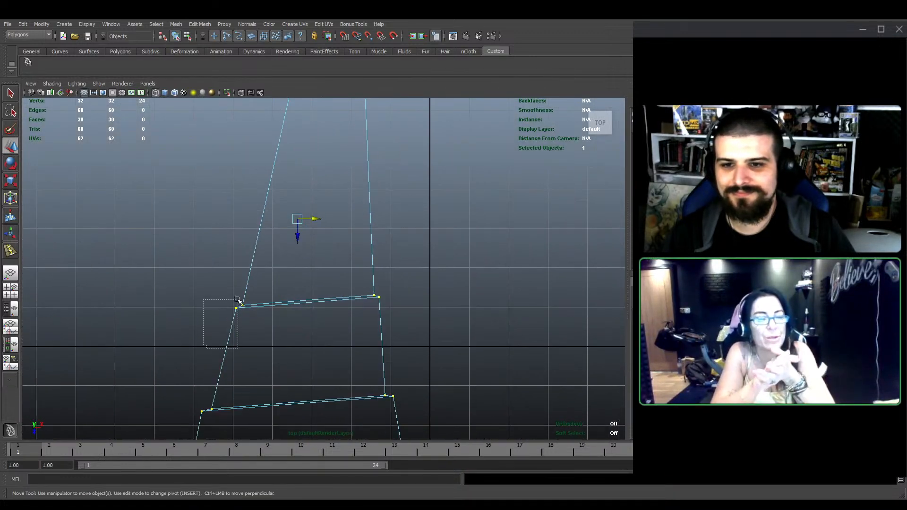
pyautogui.moveTo(238, 300); pyautogui.dragTo(238, 300)
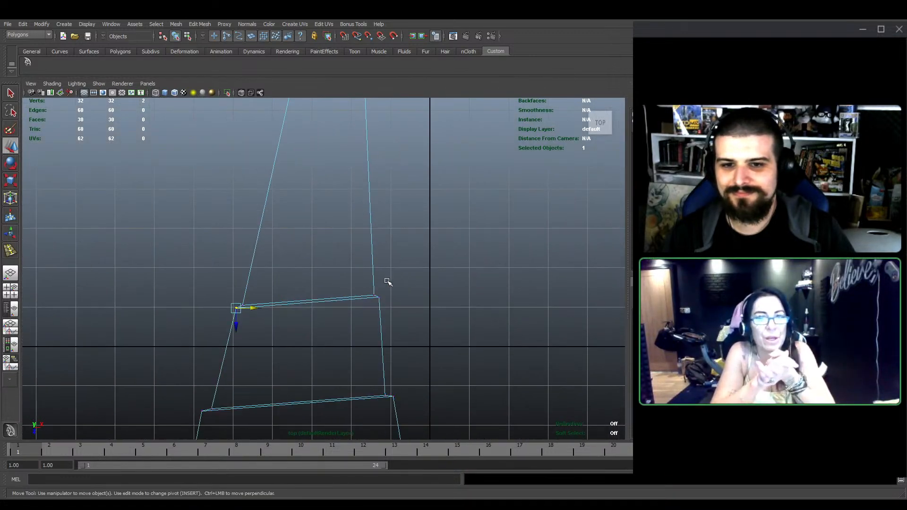
pyautogui.press('r')
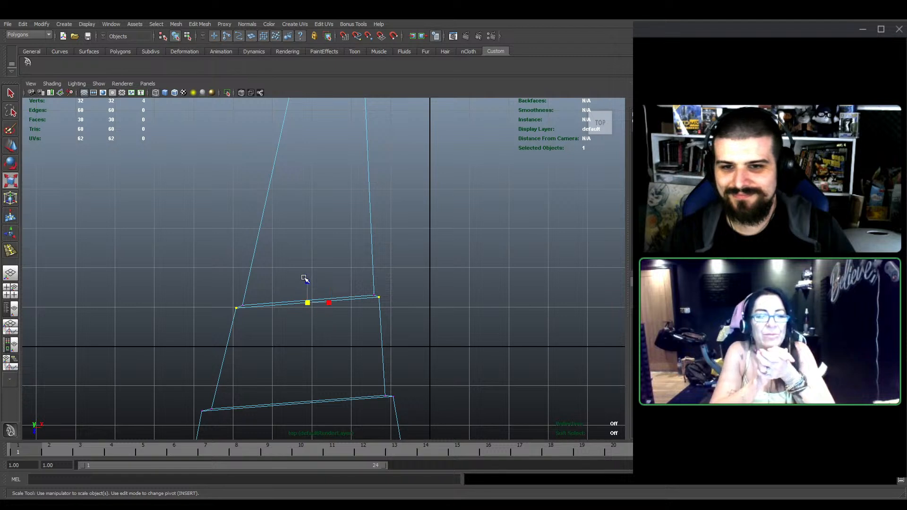
pyautogui.moveTo(306, 281); pyautogui.dragTo(308, 302)
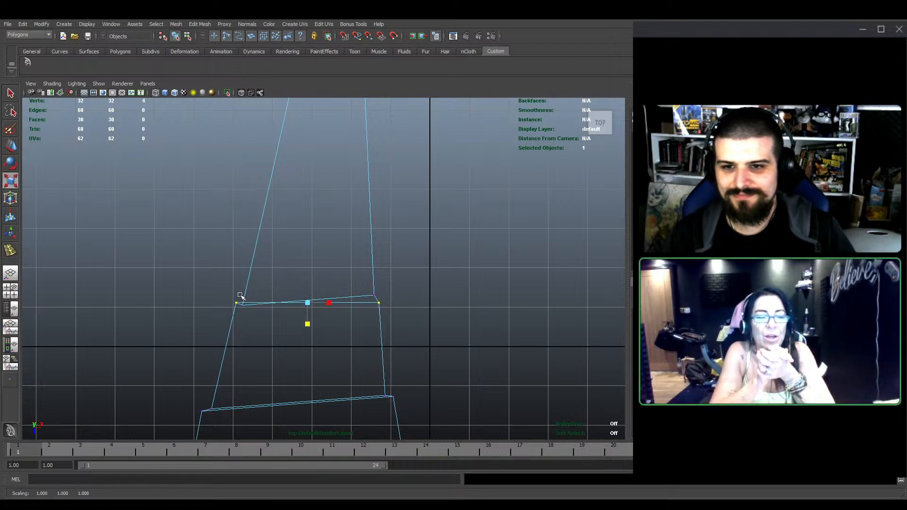
# Straighten the front loop of the step nearest the nose and both loops of the second step by scaling their vertices flat lengthwise
pyautogui.moveTo(238, 291); pyautogui.dragTo(376, 320)
pyautogui.moveTo(308, 280); pyautogui.dragTo(308, 297)
pyautogui.keyDown('alt'); pyautogui.moveTo(311, 328); pyautogui.dragTo(326, 241, button='middle'); pyautogui.keyUp('alt')
pyautogui.moveTo(197, 341); pyautogui.dragTo(222, 317)
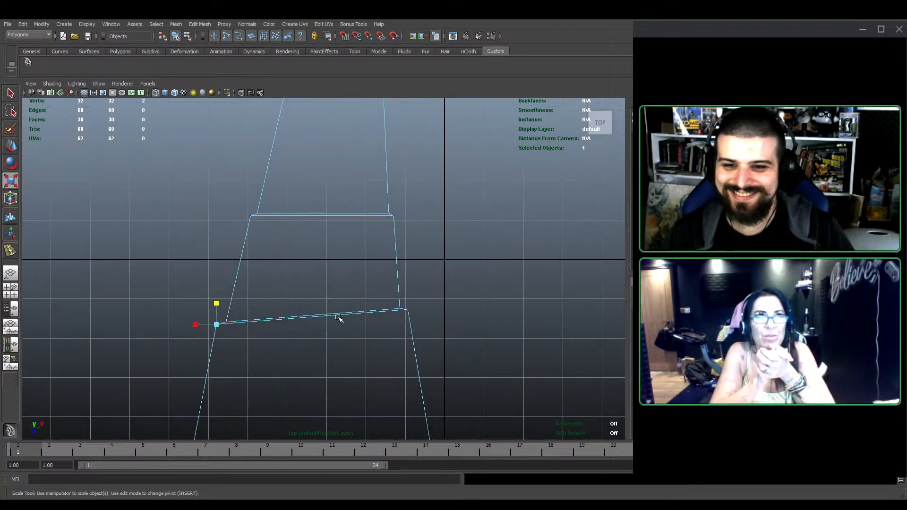
pyautogui.keyDown('shift'); pyautogui.moveTo(412, 305); pyautogui.dragTo(398, 319); pyautogui.keyUp('shift')
pyautogui.moveTo(312, 338); pyautogui.dragTo(316, 320)
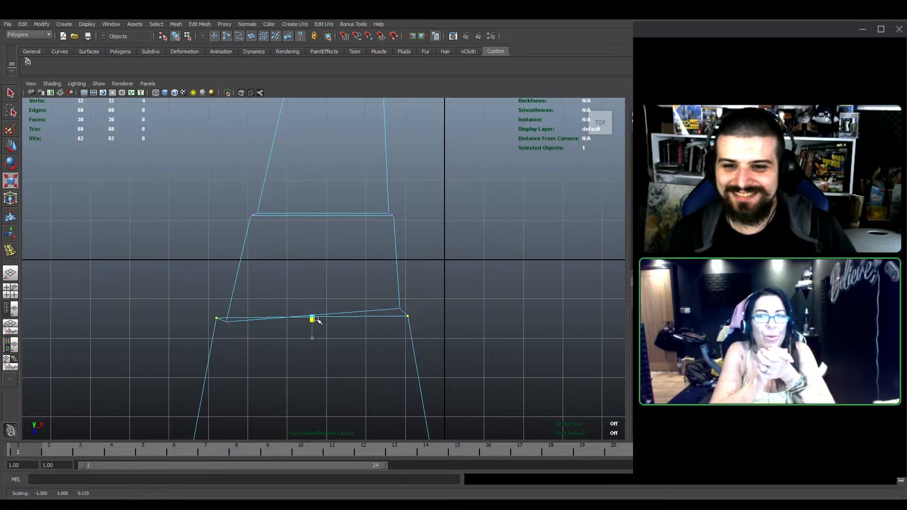
pyautogui.moveTo(257, 300); pyautogui.dragTo(223, 333)
pyautogui.keyDown('shift'); pyautogui.moveTo(404, 313); pyautogui.dragTo(405, 314); pyautogui.keyUp('shift')
pyautogui.moveTo(314, 336); pyautogui.dragTo(316, 316)
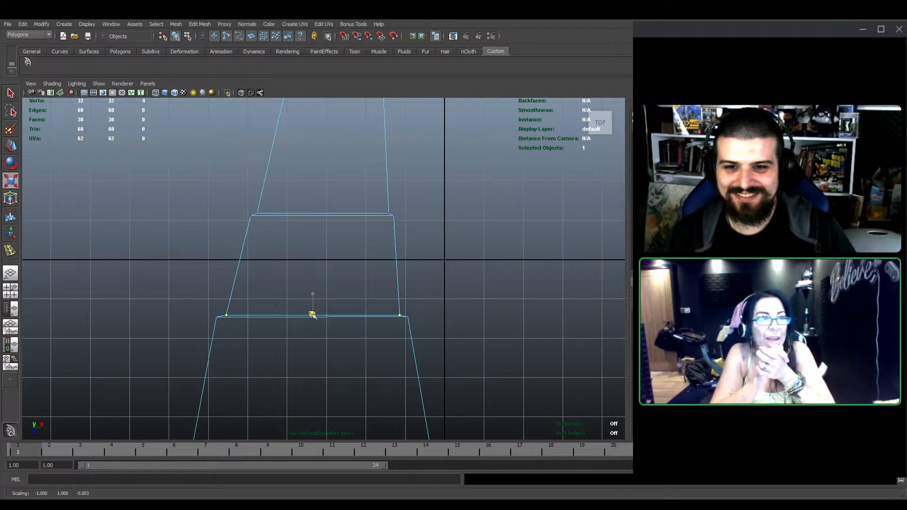
# Move the front loop of each hull step slightly toward the nose to widen both steps
pyautogui.press('w')
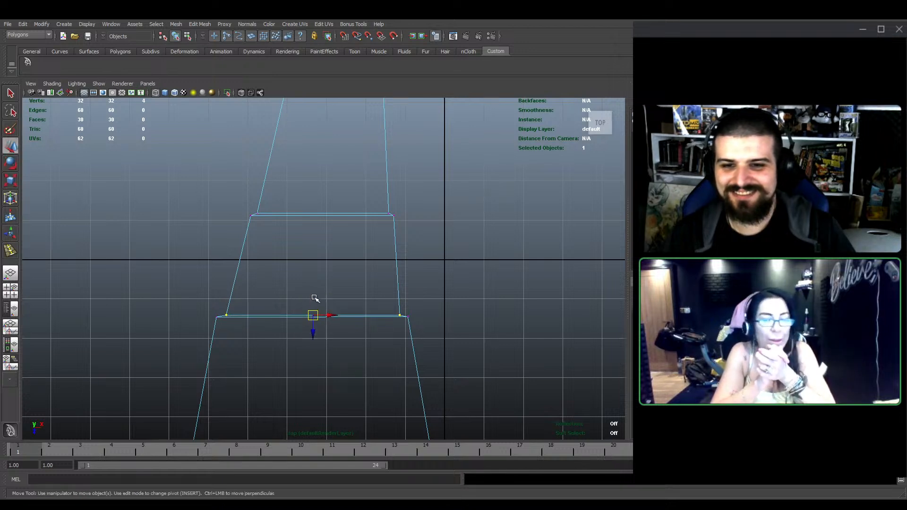
pyautogui.moveTo(313, 333); pyautogui.dragTo(313, 330)
pyautogui.moveTo(254, 204); pyautogui.dragTo(283, 215)
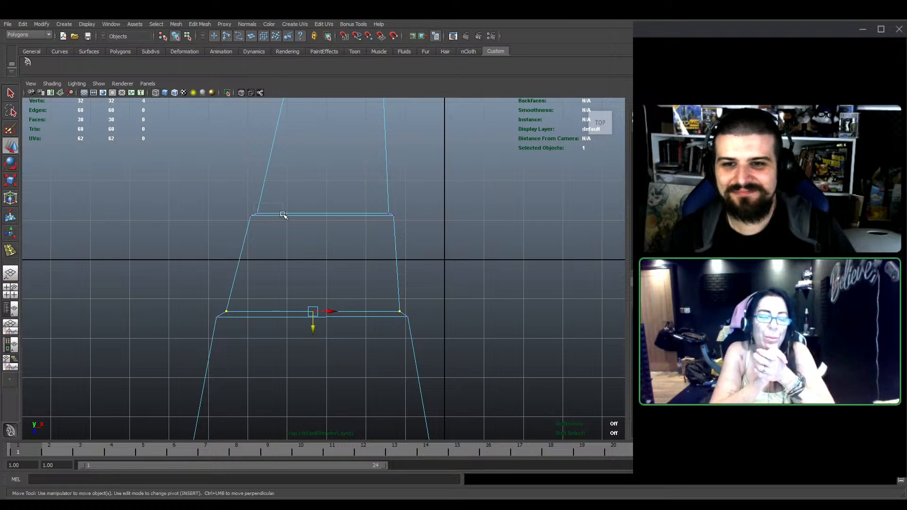
pyautogui.moveTo(389, 222); pyautogui.dragTo(389, 222)
pyautogui.keyDown('alt'); pyautogui.moveTo(310, 194); pyautogui.dragTo(304, 237, button='middle'); pyautogui.keyUp('alt')
pyautogui.moveTo(318, 274); pyautogui.dragTo(317, 270)
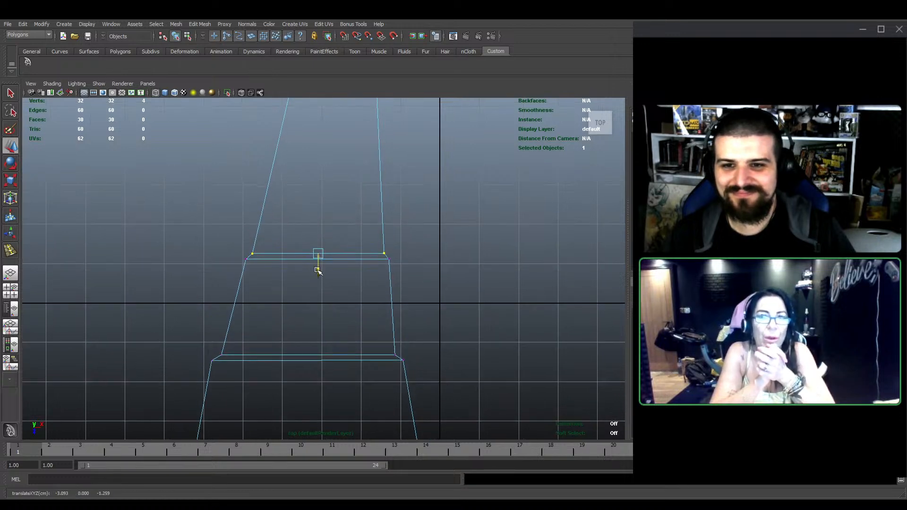
pyautogui.scroll(-5, 318, 269)
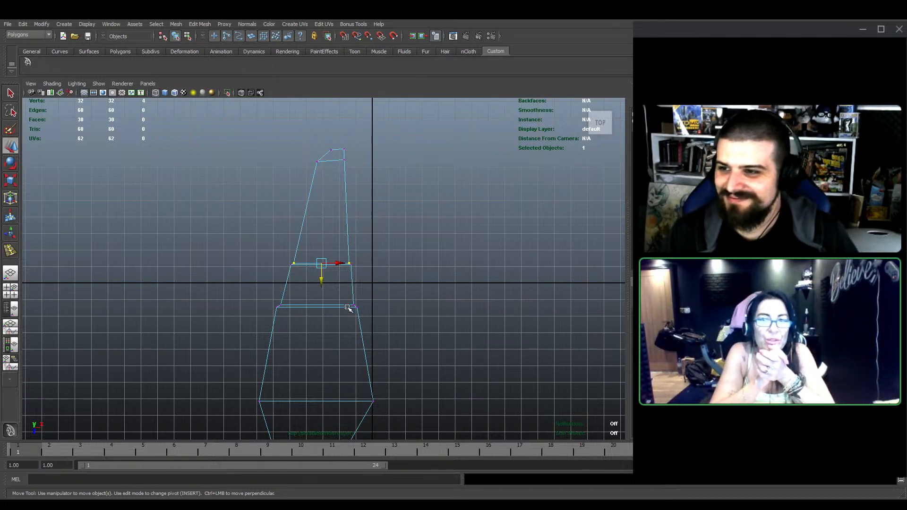
# Deselect the hull plate and save the scene
pyautogui.click(387, 291)
pyautogui.keyDown('alt'); pyautogui.moveTo(388, 228); pyautogui.dragTo(391, 253, button='middle'); pyautogui.keyUp('alt')
pyautogui.hotkey('ctrl', 's')
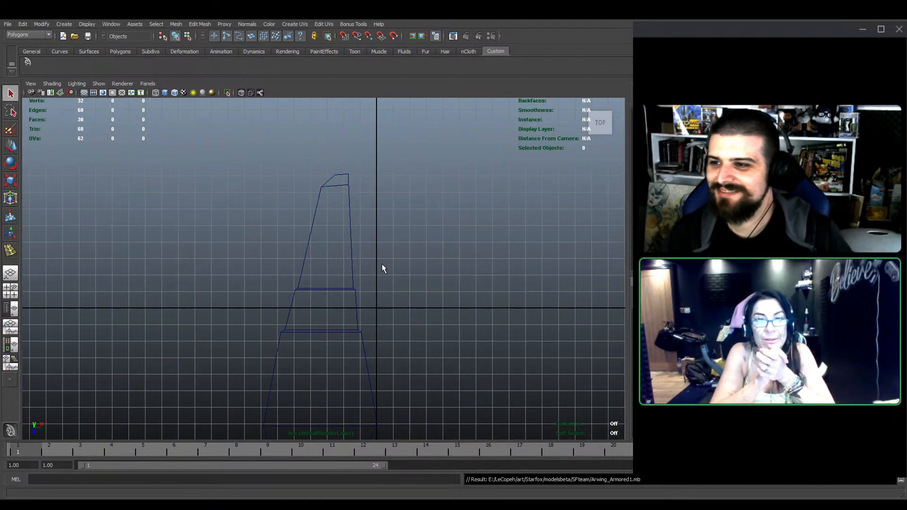
# In the perspective view, create a long polygon cube on the grid alongside the hull plate
pyautogui.press('space')
pyautogui.press('space')
pyautogui.keyDown('alt'); pyautogui.moveTo(479, 212); pyautogui.dragTo(374, 254); pyautogui.keyUp('alt')
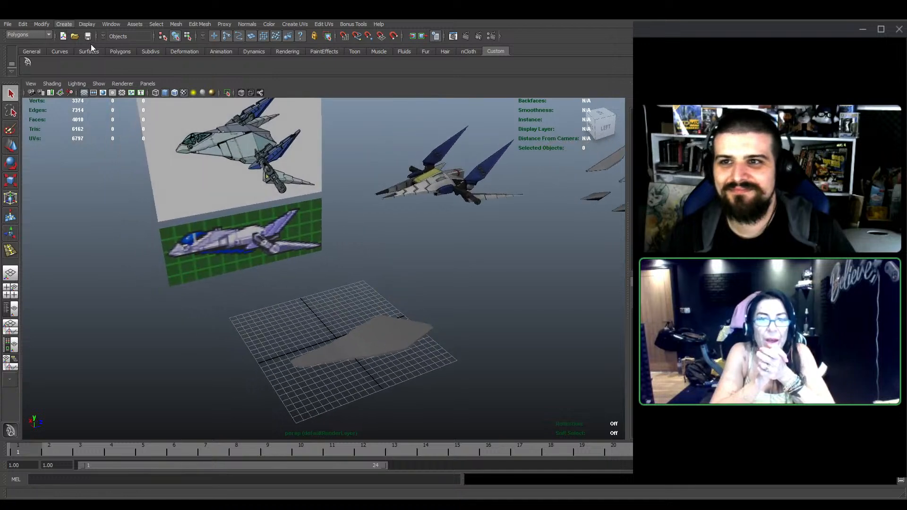
pyautogui.click(229, 61)
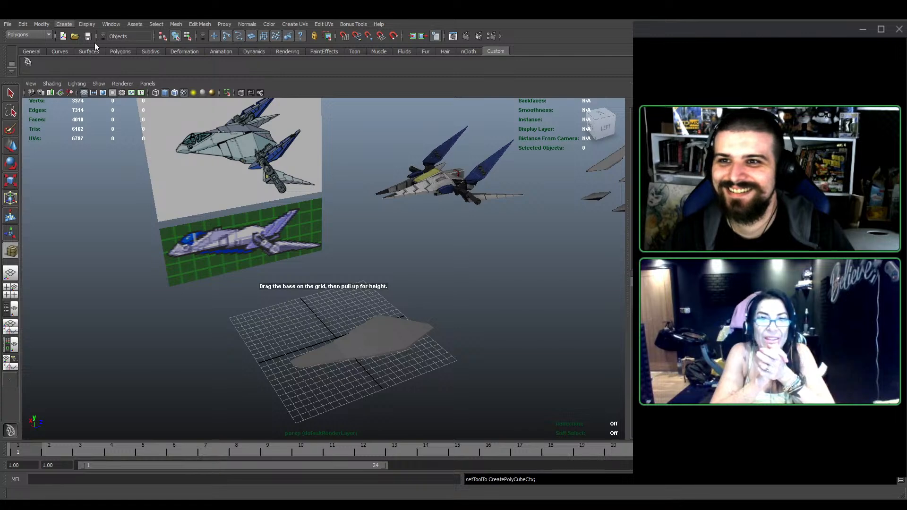
pyautogui.moveTo(347, 304)
pyautogui.keyDown('alt'); pyautogui.mouseDown()
pyautogui.moveTo(304, 334)
pyautogui.moveTo(428, 379)
pyautogui.mouseUp(); pyautogui.keyUp('alt')
pyautogui.scroll(1, 330, 339)
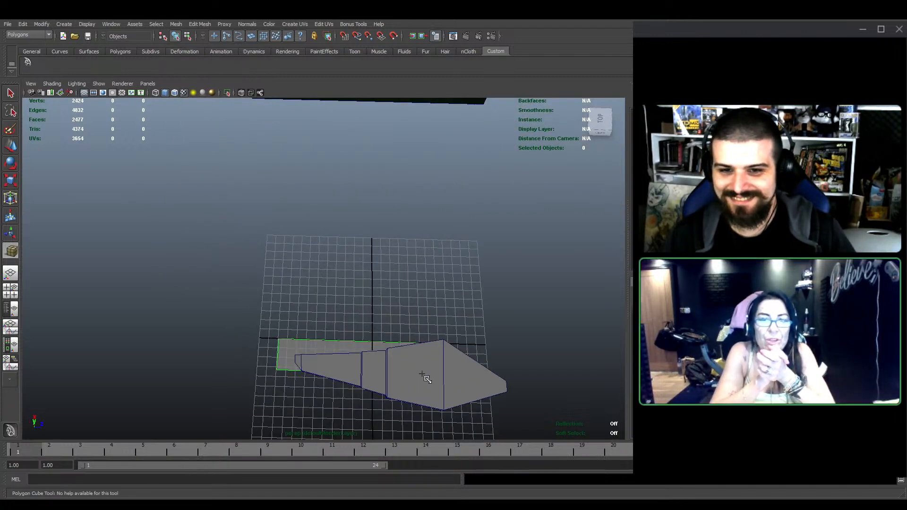
pyautogui.moveTo(309, 374)
pyautogui.keyDown('alt'); pyautogui.mouseDown()
pyautogui.moveTo(329, 360)
pyautogui.moveTo(377, 371)
pyautogui.moveTo(356, 343)
pyautogui.mouseUp(); pyautogui.keyUp('alt')
pyautogui.moveTo(343, 375); pyautogui.dragTo(383, 326)
pyautogui.press('w')
pyautogui.scroll(2, 307, 312)
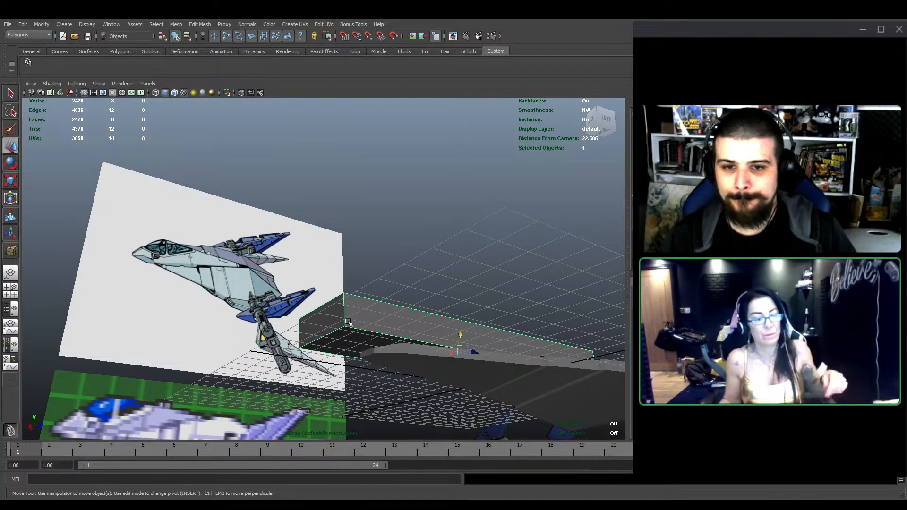
# Select the new box's end face and move it along the box's length
pyautogui.moveTo(348, 322); pyautogui.dragTo(347, 338, button='right')
pyautogui.click(349, 344)
pyautogui.moveTo(460, 341); pyautogui.dragTo(313, 332)
pyautogui.scroll(-2, 483, 365)
pyautogui.click(303, 317)
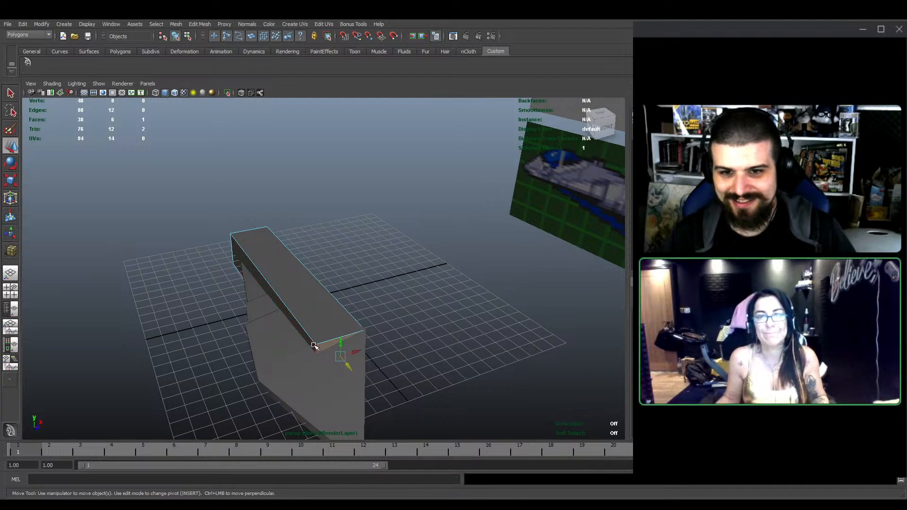
pyautogui.click(314, 350)
pyautogui.moveTo(330, 362); pyautogui.dragTo(195, 319)
# Using X-ray shading, raise the box's lower rear vertices to taper it into a wedge, and restore solid shading
pyautogui.moveTo(194, 318); pyautogui.dragTo(158, 313, button='right')
pyautogui.keyDown('alt'); pyautogui.moveTo(294, 313); pyautogui.dragTo(285, 283); pyautogui.keyUp('alt')
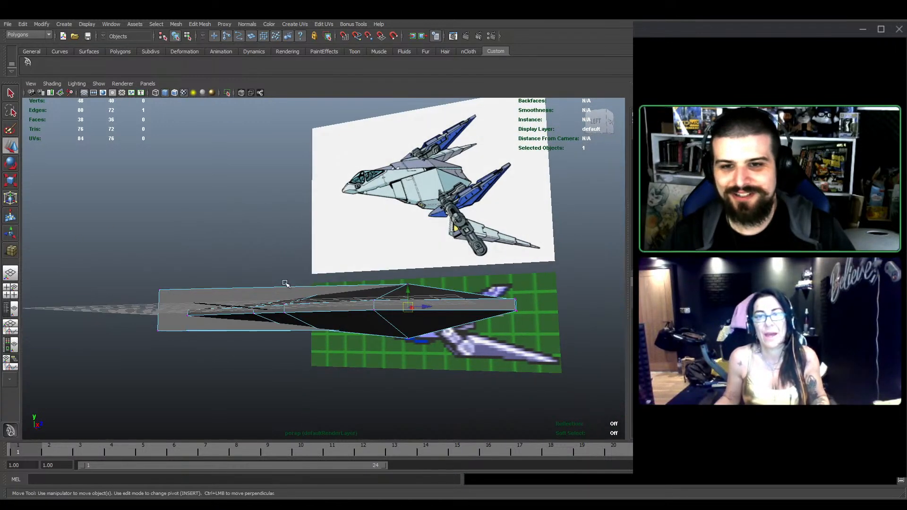
pyautogui.hotkey('ctrl', 'z')
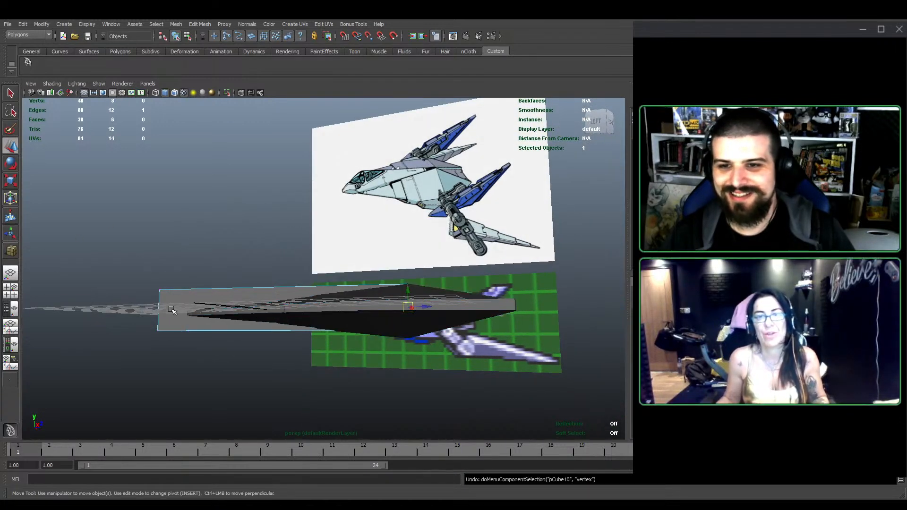
pyautogui.click(241, 93)
pyautogui.keyDown('alt'); pyautogui.moveTo(331, 253); pyautogui.dragTo(350, 272); pyautogui.keyUp('alt')
pyautogui.moveTo(427, 322); pyautogui.dragTo(378, 359)
pyautogui.moveTo(398, 315); pyautogui.dragTo(366, 275)
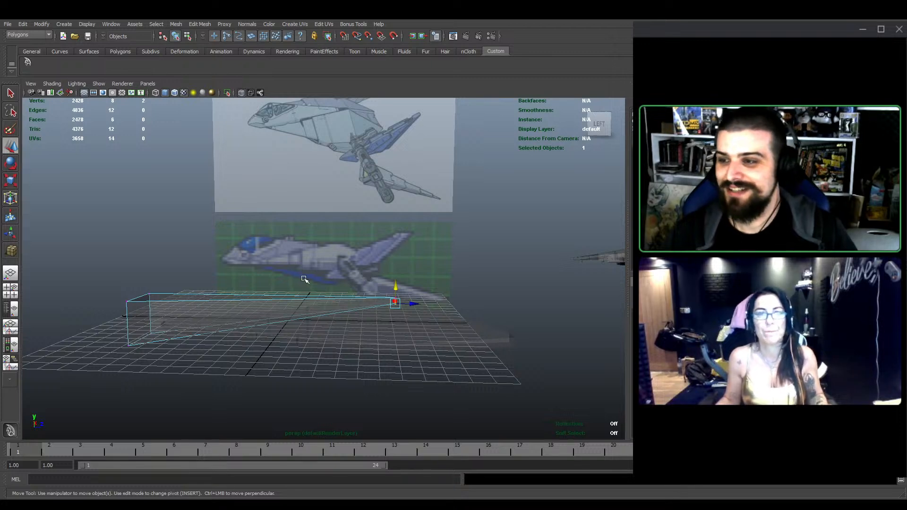
pyautogui.click(241, 93)
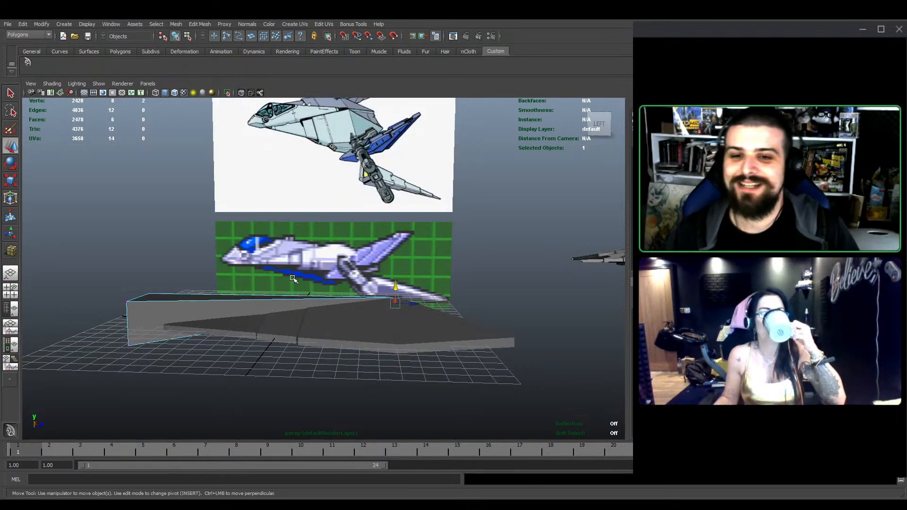
# Deselect the wedge-shaped box and save the scene
pyautogui.keyDown('alt'); pyautogui.moveTo(236, 309); pyautogui.dragTo(247, 318); pyautogui.keyUp('alt')
pyautogui.keyDown('alt'); pyautogui.moveTo(247, 318); pyautogui.dragTo(303, 331, button='middle'); pyautogui.keyUp('alt')
pyautogui.keyDown('alt'); pyautogui.moveTo(175, 334); pyautogui.dragTo(199, 344, button='right'); pyautogui.keyUp('alt')
pyautogui.click(168, 293)
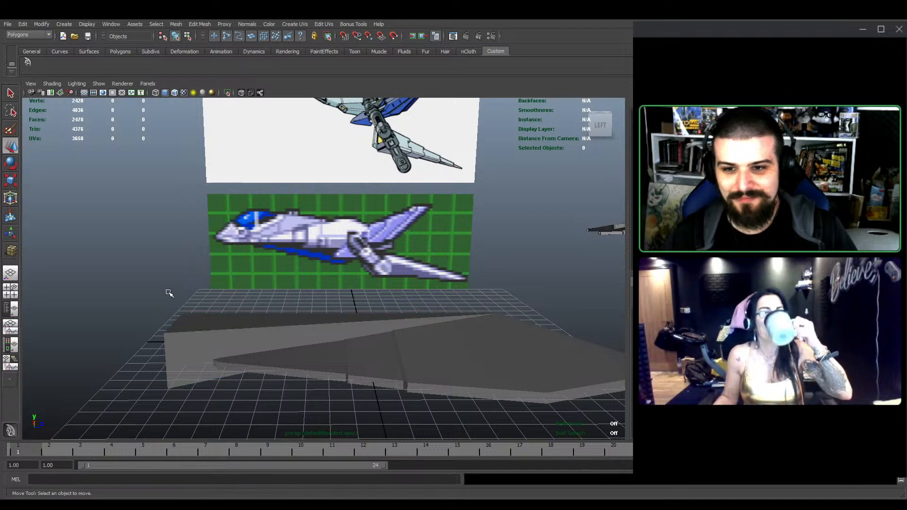
pyautogui.press('q')
pyautogui.hotkey('ctrl', 's')
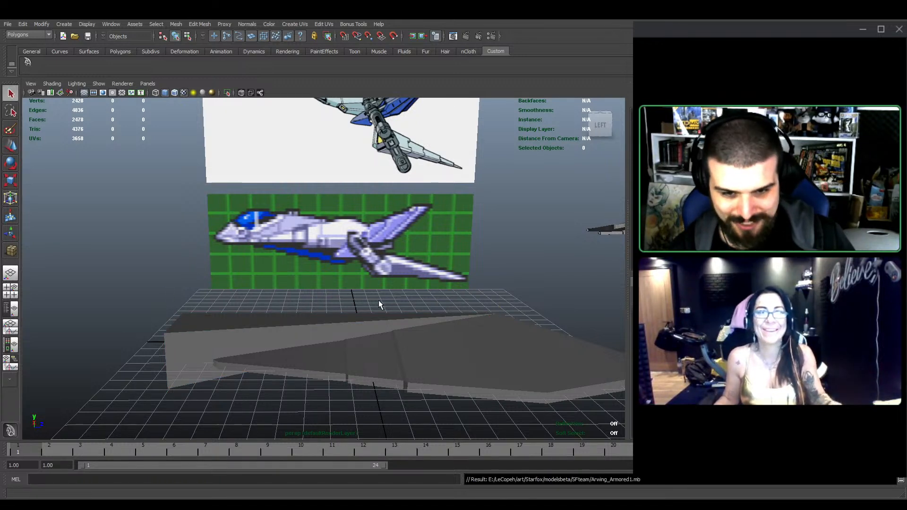
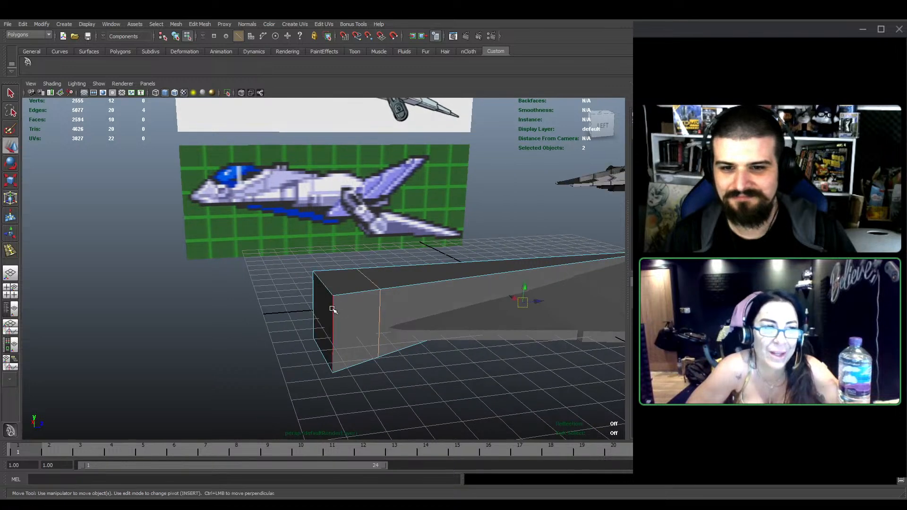
# Scale down the box's front face and move it forward and slightly sideways to form a tapered nose
pyautogui.press('e')
pyautogui.press('r')
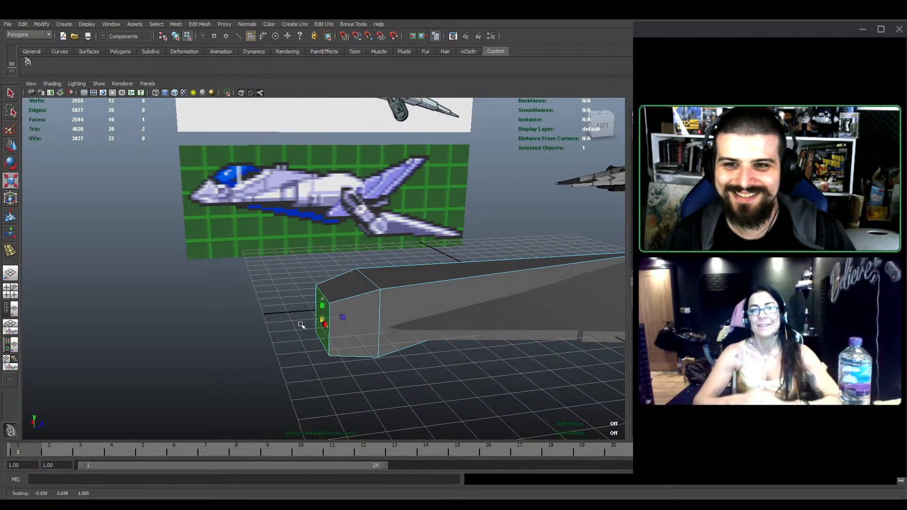
pyautogui.press('w')
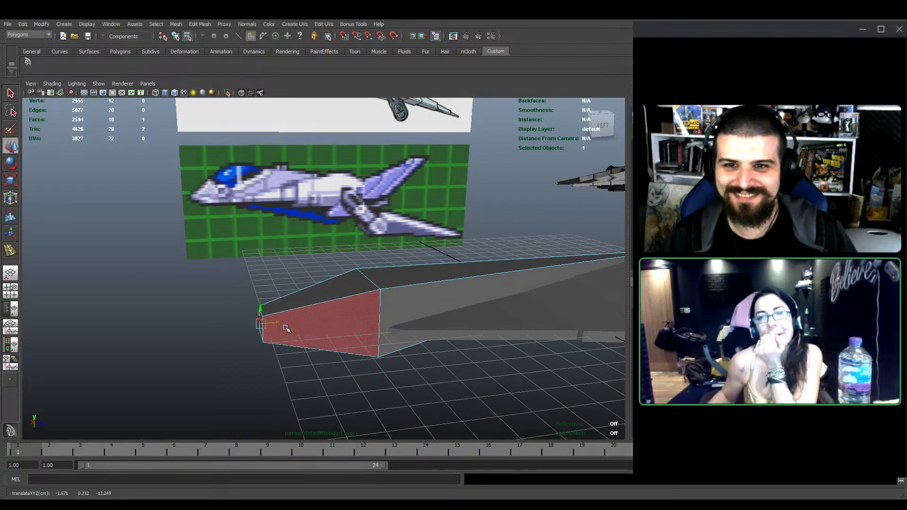
pyautogui.keyDown('alt'); pyautogui.moveTo(355, 305); pyautogui.dragTo(377, 235); pyautogui.keyUp('alt')
pyautogui.press('F8')
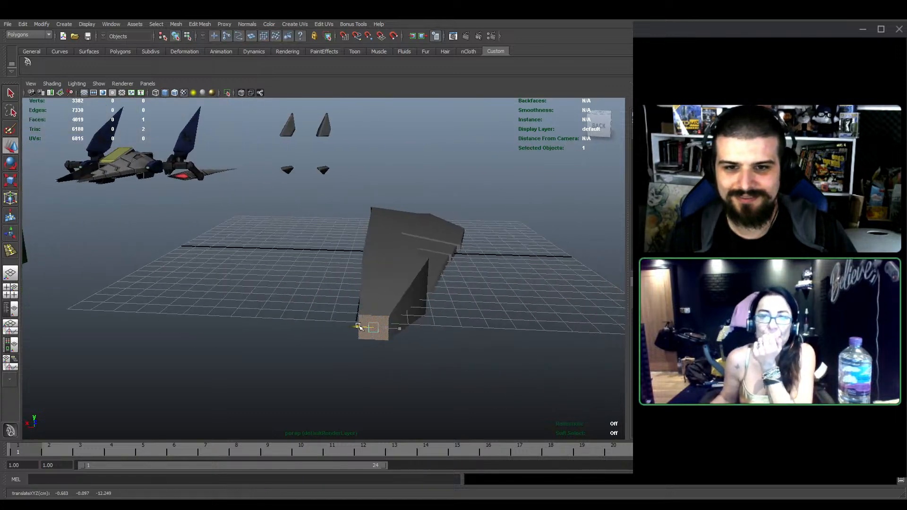
pyautogui.moveTo(358, 326); pyautogui.dragTo(356, 327)
pyautogui.keyDown('alt'); pyautogui.moveTo(475, 307); pyautogui.dragTo(359, 299); pyautogui.keyUp('alt')
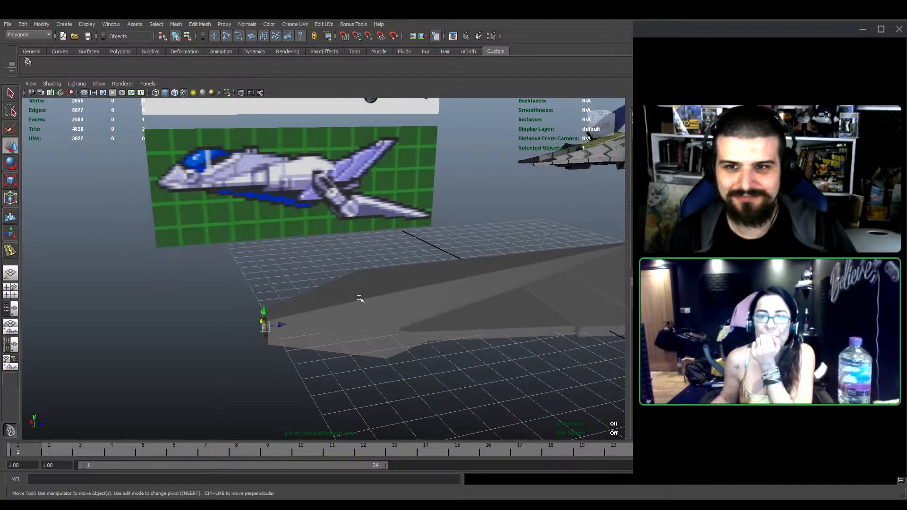
# Insert a lengthwise edge loop around the box at about mid-height
pyautogui.keyDown('alt'); pyautogui.moveTo(415, 311); pyautogui.dragTo(375, 273); pyautogui.keyUp('alt')
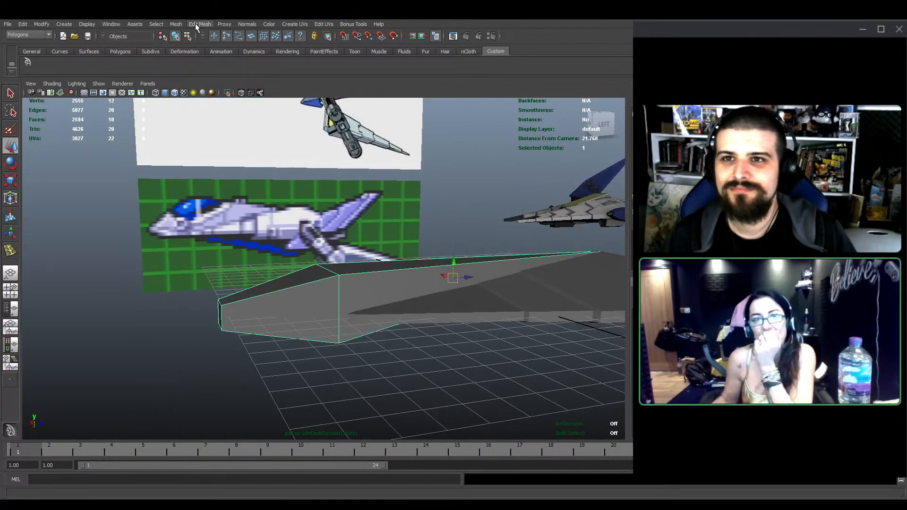
pyautogui.click(225, 114)
pyautogui.keyDown('alt'); pyautogui.moveTo(317, 279); pyautogui.dragTo(498, 268); pyautogui.keyUp('alt')
pyautogui.click(366, 301)
pyautogui.press('w')
# Move the upper and lower outer side edges of the box inward so the middle edge stands out
pyautogui.scroll(2, 462, 262)
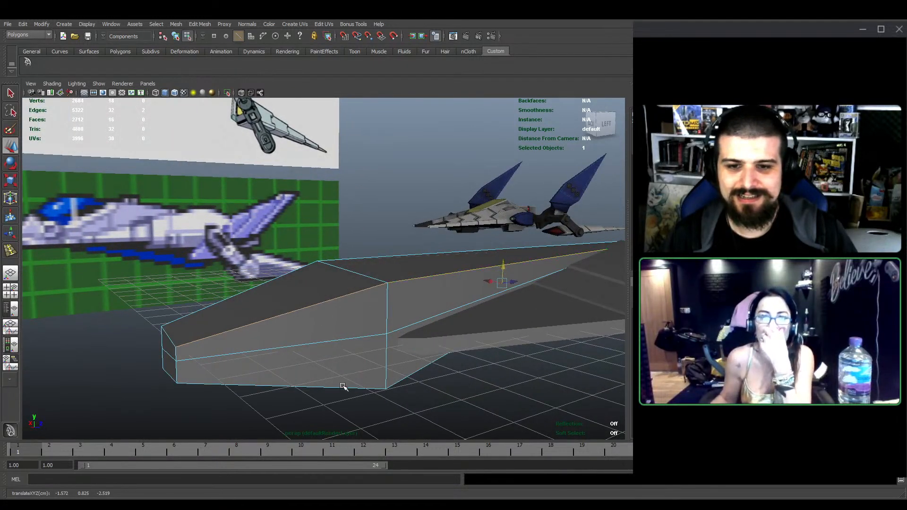
pyautogui.keyDown('alt'); pyautogui.moveTo(343, 386); pyautogui.dragTo(446, 295); pyautogui.keyUp('alt')
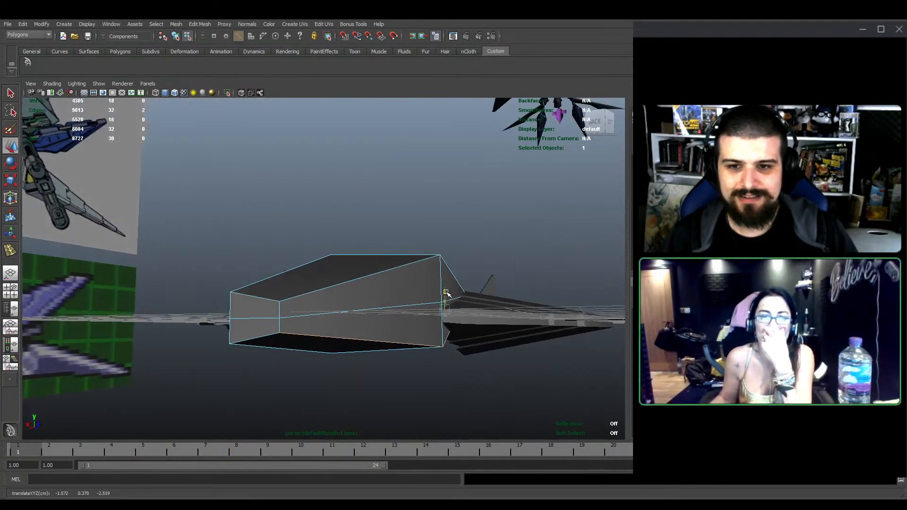
pyautogui.keyDown('shift'); pyautogui.click(389, 269); pyautogui.keyUp('shift')
pyautogui.keyDown('alt'); pyautogui.moveTo(390, 269); pyautogui.dragTo(347, 362); pyautogui.keyUp('alt')
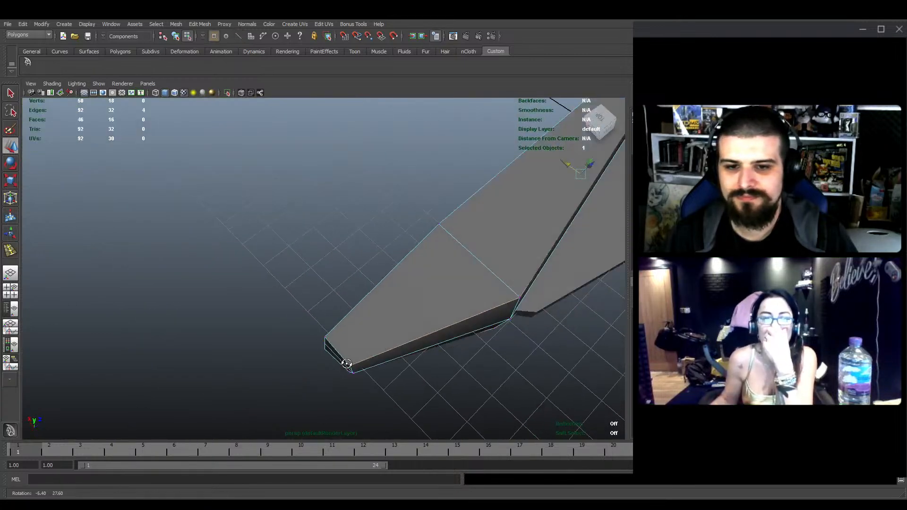
# Select the vertices on the sides of the nose tip and adjust their sideways position
pyautogui.press('F9')
pyautogui.moveTo(379, 406); pyautogui.dragTo(337, 354)
pyautogui.keyDown('alt'); pyautogui.moveTo(349, 366); pyautogui.dragTo(371, 372); pyautogui.keyUp('alt')
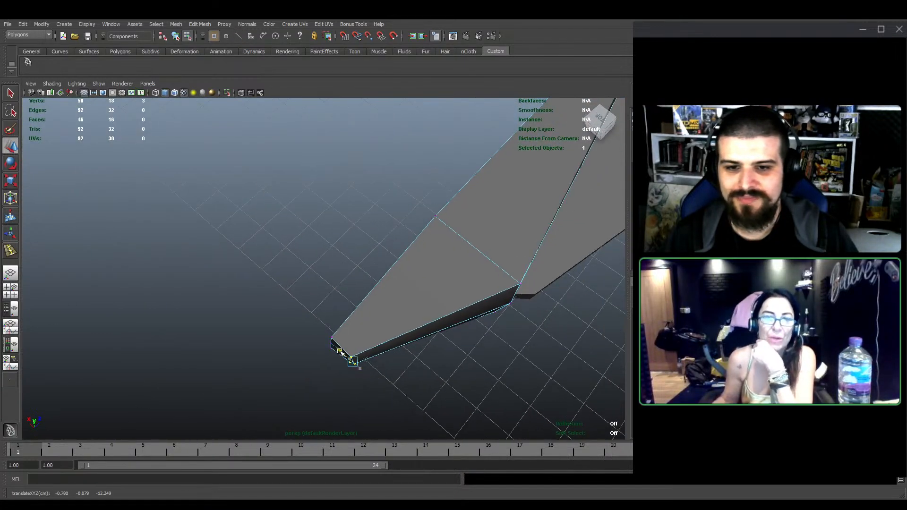
pyautogui.keyDown('alt'); pyautogui.moveTo(314, 349); pyautogui.dragTo(349, 371); pyautogui.keyUp('alt')
pyautogui.keyDown('alt'); pyautogui.moveTo(349, 372); pyautogui.dragTo(360, 311); pyautogui.keyUp('alt')
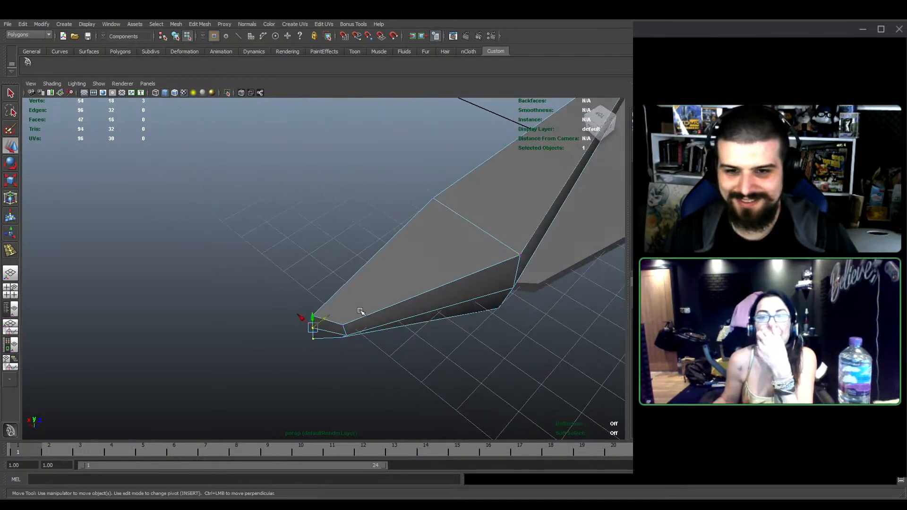
# Select the three outer vertices of the nose tip and adjust them with the Rotate and Scale tools
pyautogui.moveTo(331, 353); pyautogui.dragTo(331, 353)
pyautogui.scroll(3, 332, 353)
pyautogui.press('e')
pyautogui.moveTo(347, 394); pyautogui.dragTo(362, 384)
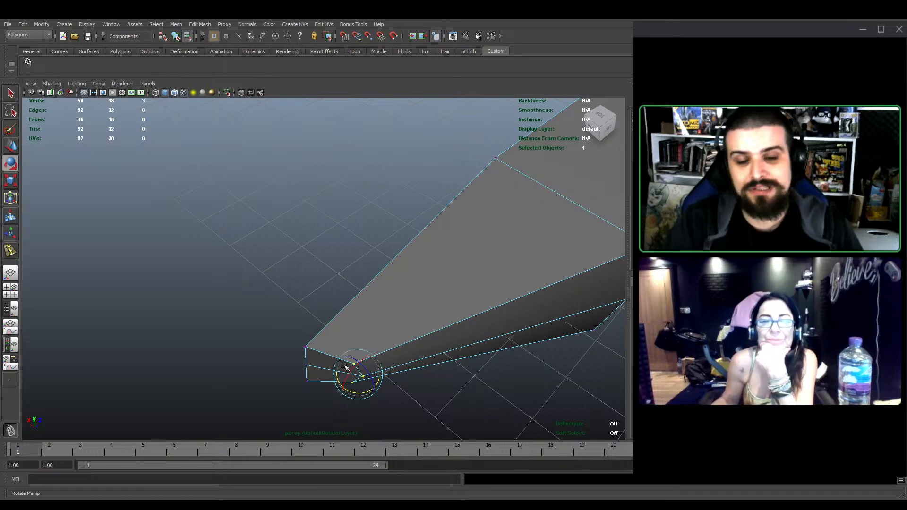
pyautogui.keyDown('alt'); pyautogui.moveTo(319, 366); pyautogui.dragTo(387, 351); pyautogui.keyUp('alt')
pyautogui.press('r')
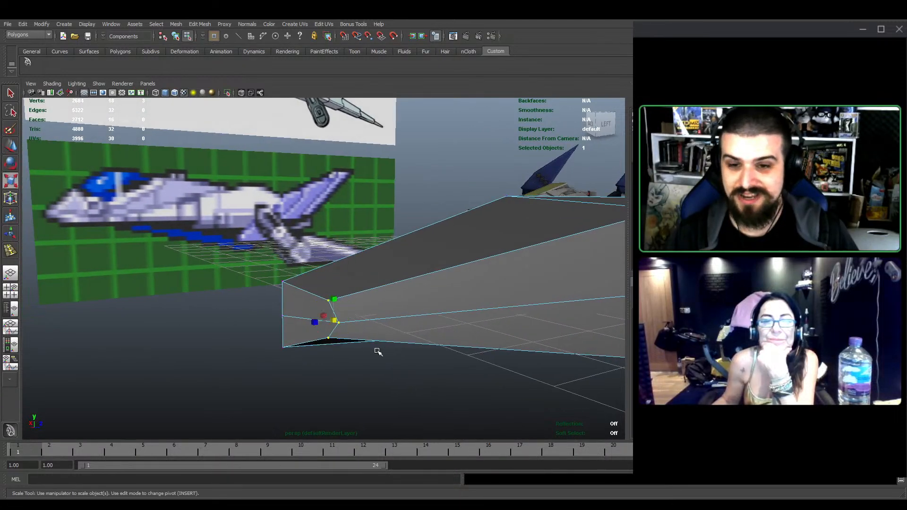
pyautogui.moveTo(330, 295); pyautogui.dragTo(368, 329)
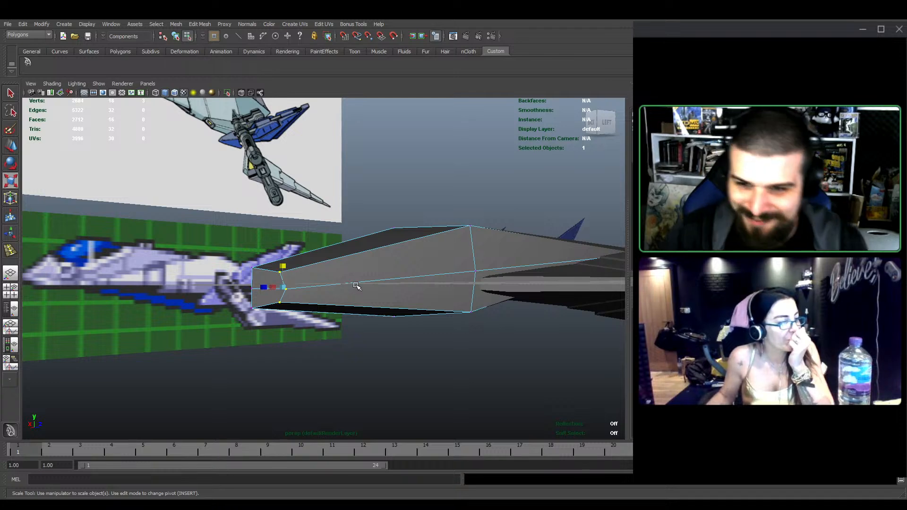
pyautogui.keyDown('alt'); pyautogui.moveTo(326, 247); pyautogui.dragTo(318, 251); pyautogui.keyUp('alt')
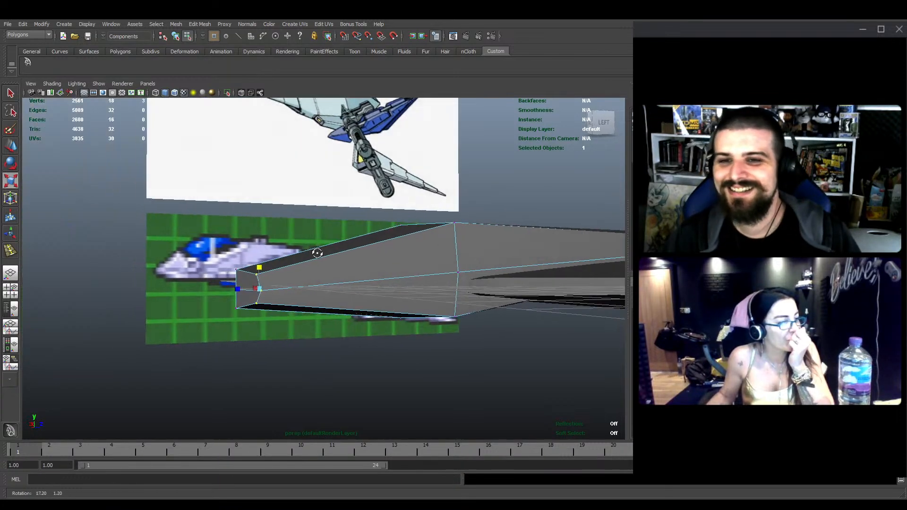
pyautogui.keyDown('alt'); pyautogui.moveTo(318, 251); pyautogui.dragTo(372, 310, button='middle'); pyautogui.keyUp('alt')
pyautogui.keyDown('alt'); pyautogui.moveTo(372, 310); pyautogui.dragTo(426, 360); pyautogui.keyUp('alt')
pyautogui.keyDown('alt'); pyautogui.moveTo(425, 360); pyautogui.dragTo(428, 325, button='middle'); pyautogui.keyUp('alt')
pyautogui.keyDown('alt'); pyautogui.moveTo(428, 325); pyautogui.dragTo(435, 324); pyautogui.keyUp('alt')
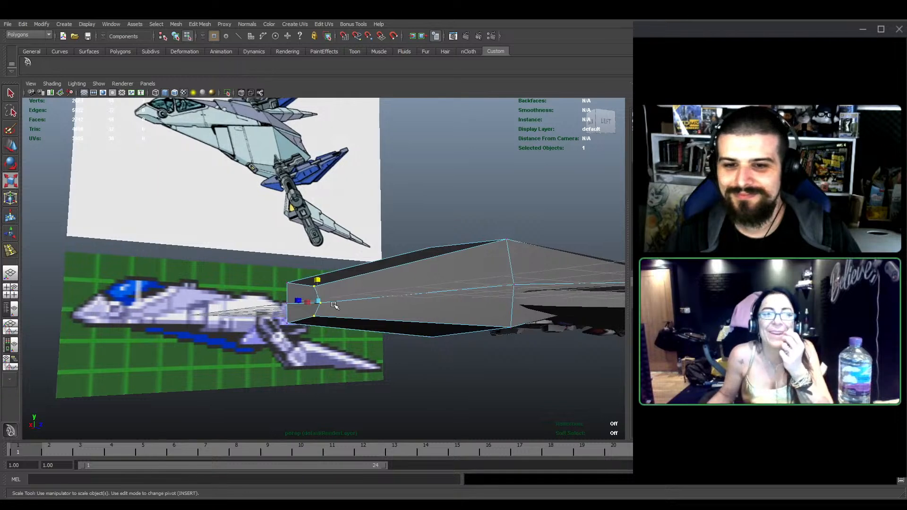
# Undo the last nose tip adjustment and select the two side edges at the fuselage's widest bend
pyautogui.moveTo(334, 304)
pyautogui.keyDown('alt'); pyautogui.mouseDown()
pyautogui.moveTo(358, 307)
pyautogui.moveTo(368, 296)
pyautogui.moveTo(339, 307)
pyautogui.mouseUp(); pyautogui.keyUp('alt')
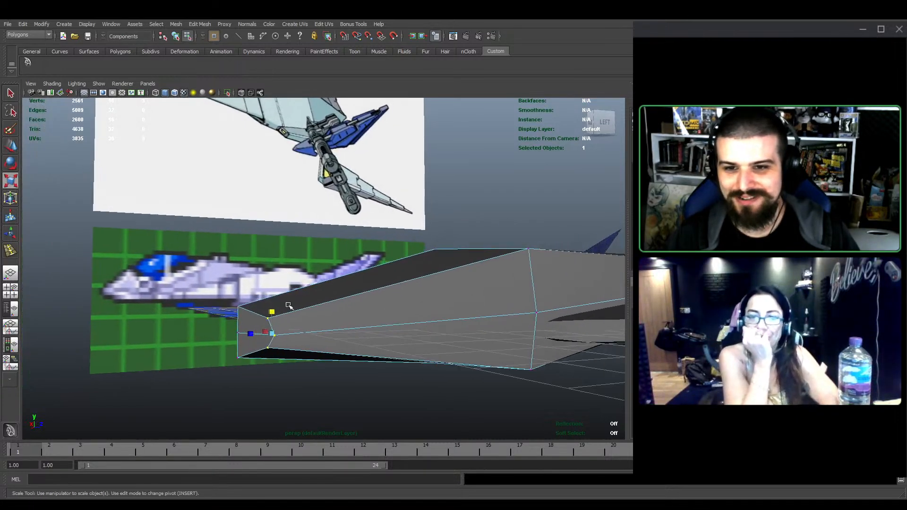
pyautogui.press('w')
pyautogui.hotkey('ctrl', 'z')
pyautogui.scroll(-3, 339, 309)
pyautogui.keyDown('alt'); pyautogui.moveTo(402, 258); pyautogui.dragTo(363, 267); pyautogui.keyUp('alt')
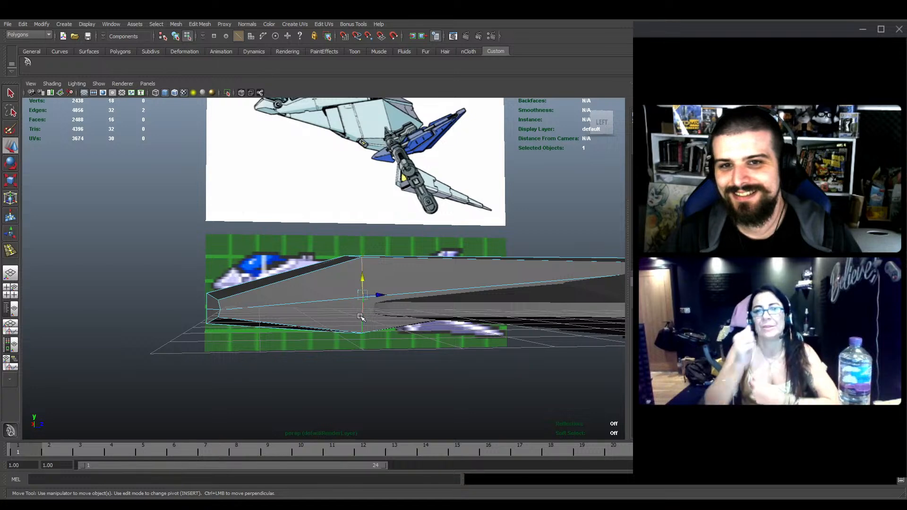
# Adjust the edges along the fuselage's outer side and around its widest bend with the transform tools
pyautogui.keyDown('alt'); pyautogui.moveTo(360, 317); pyautogui.dragTo(416, 282); pyautogui.keyUp('alt')
pyautogui.press('e')
pyautogui.press('r')
pyautogui.press('w')
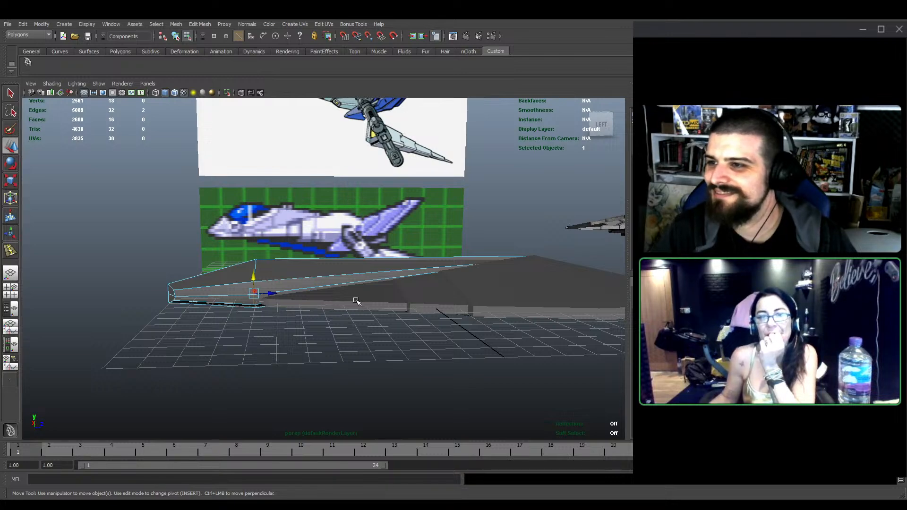
pyautogui.keyDown('alt'); pyautogui.moveTo(320, 320); pyautogui.dragTo(370, 331); pyautogui.keyUp('alt')
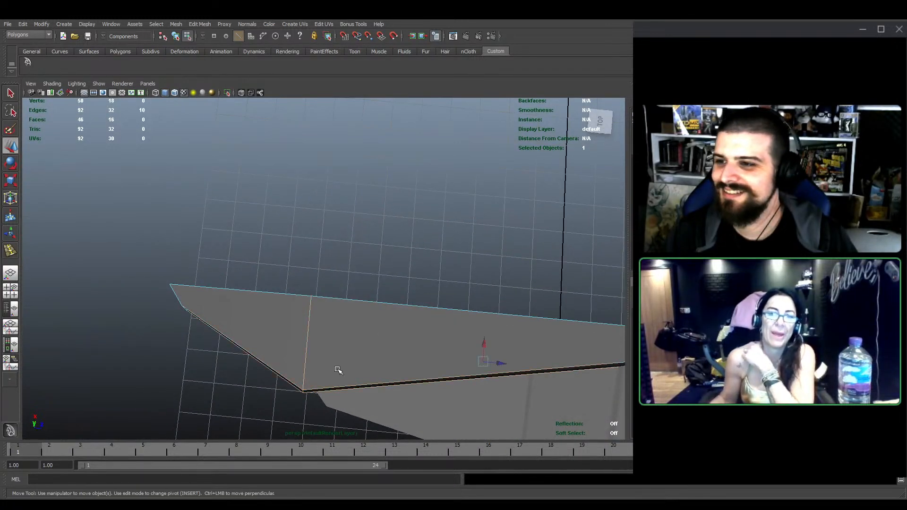
pyautogui.keyDown('alt'); pyautogui.moveTo(337, 370); pyautogui.dragTo(397, 318); pyautogui.keyUp('alt')
pyautogui.keyDown('alt'); pyautogui.moveTo(398, 318); pyautogui.dragTo(347, 341, button='middle'); pyautogui.keyUp('alt')
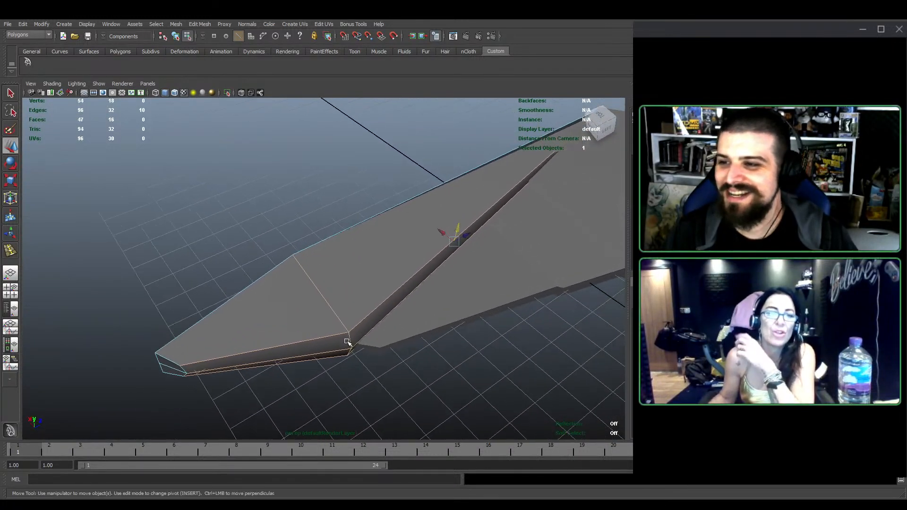
# Select the three outer corner vertices at the fuselage's widest bend and adjust their position
pyautogui.press('F9')
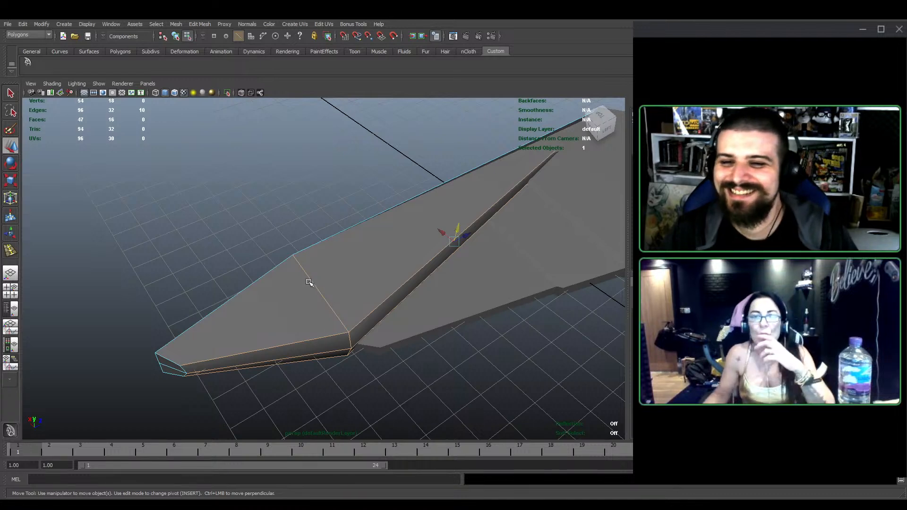
pyautogui.keyDown('alt'); pyautogui.moveTo(344, 299); pyautogui.dragTo(298, 378); pyautogui.keyUp('alt')
pyautogui.moveTo(259, 420); pyautogui.dragTo(355, 357)
pyautogui.keyDown('alt'); pyautogui.moveTo(362, 358); pyautogui.dragTo(439, 332); pyautogui.keyUp('alt')
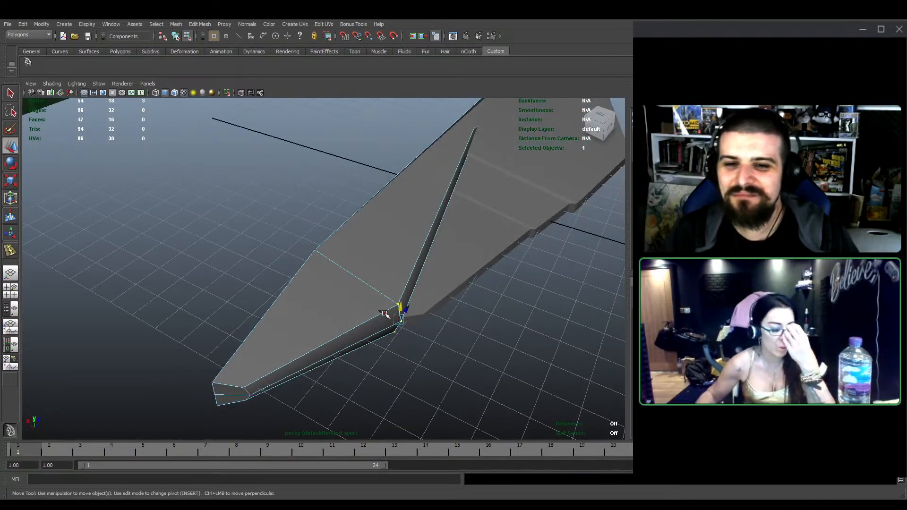
pyautogui.moveTo(386, 312); pyautogui.dragTo(396, 296)
pyautogui.keyDown('alt'); pyautogui.moveTo(392, 265); pyautogui.dragTo(371, 327); pyautogui.keyUp('alt')
pyautogui.press('r')
pyautogui.press('w')
# Insert an edge loop across the nose between its tip and the widest bend, and reposition its three side vertices
pyautogui.moveTo(314, 335); pyautogui.dragTo(342, 316, button='right')
pyautogui.moveTo(342, 316)
pyautogui.keyDown('alt'); pyautogui.mouseDown()
pyautogui.moveTo(362, 302)
pyautogui.moveTo(352, 319)
pyautogui.mouseUp(); pyautogui.keyUp('alt')
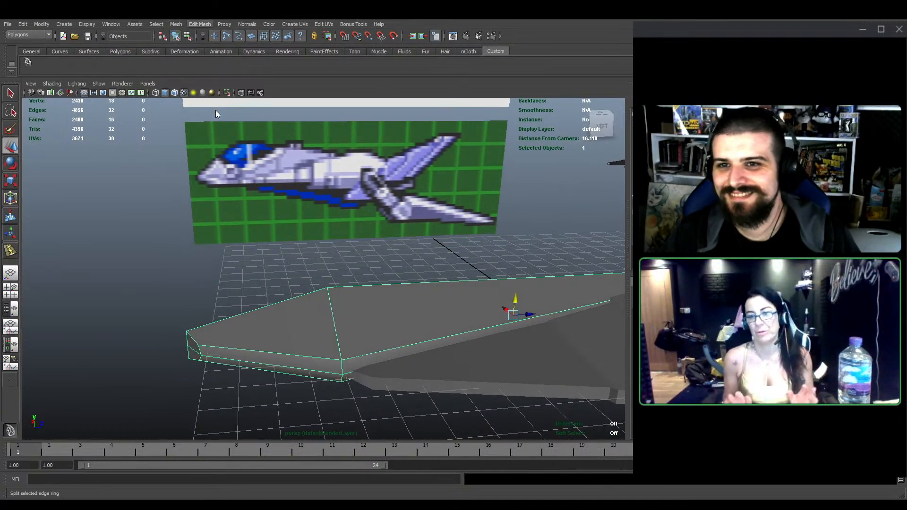
pyautogui.moveTo(253, 318); pyautogui.dragTo(255, 320)
pyautogui.press('w')
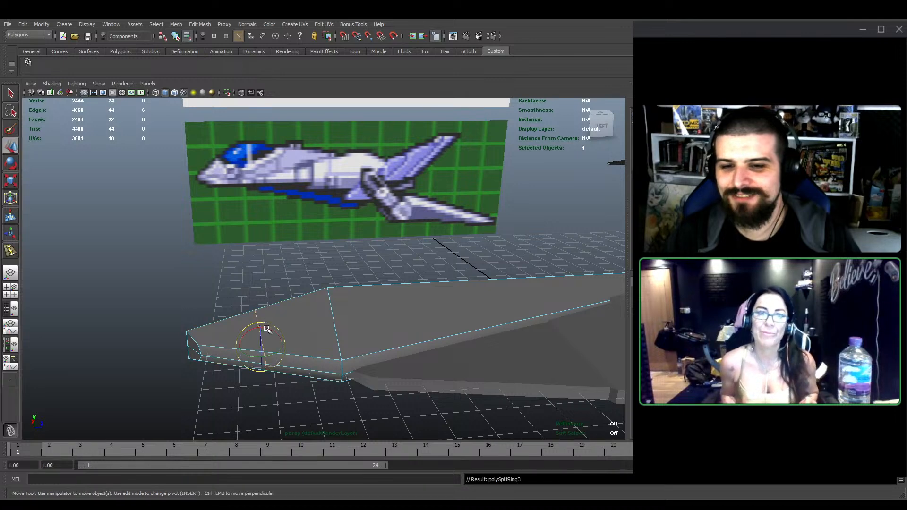
pyautogui.moveTo(305, 327); pyautogui.dragTo(278, 311, button='right')
pyautogui.keyDown('alt'); pyautogui.moveTo(278, 312); pyautogui.dragTo(319, 316); pyautogui.keyUp('alt')
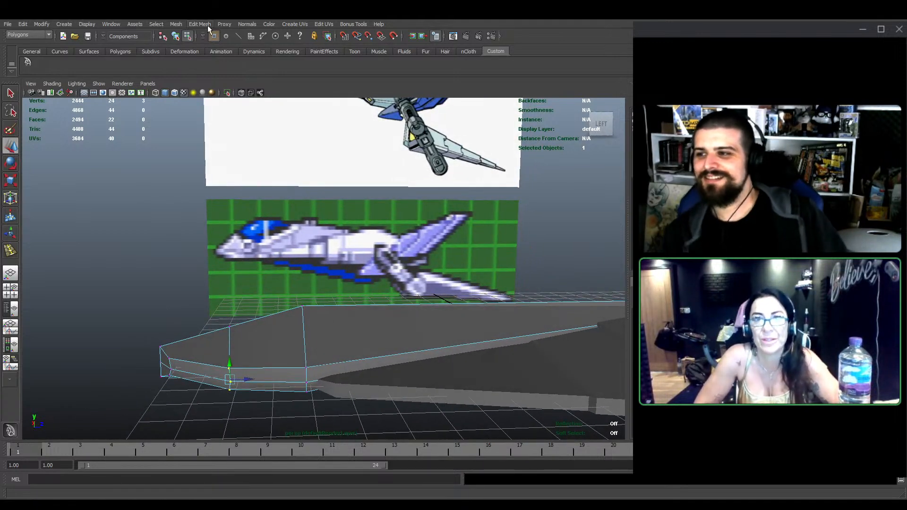
# Insert another edge loop across the fuselage a short distance behind the widest bend
pyautogui.click(236, 109)
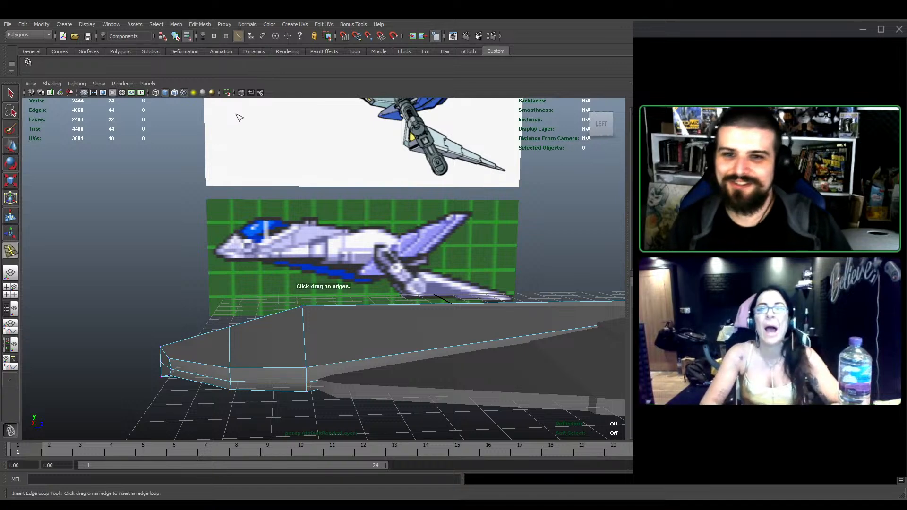
pyautogui.keyDown('alt'); pyautogui.moveTo(462, 318); pyautogui.dragTo(401, 329, button='middle'); pyautogui.keyUp('alt')
pyautogui.keyDown('alt'); pyautogui.moveTo(401, 329); pyautogui.dragTo(398, 338); pyautogui.keyUp('alt')
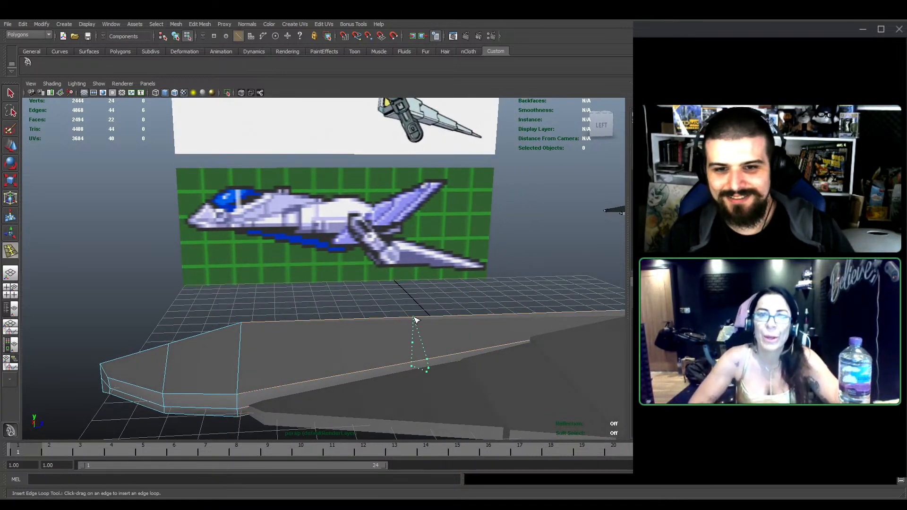
pyautogui.click(374, 325)
pyautogui.keyDown('alt'); pyautogui.moveTo(377, 327); pyautogui.dragTo(418, 316, button='middle'); pyautogui.keyUp('alt')
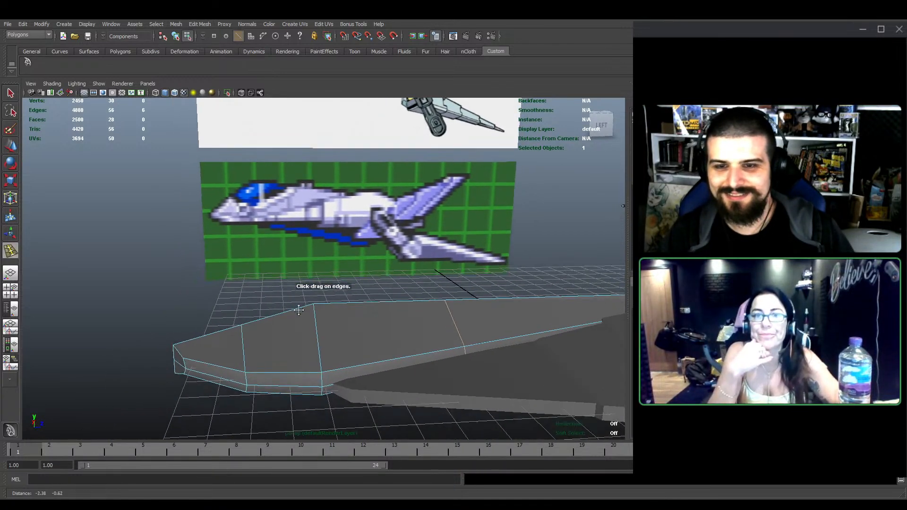
# Select the top centre vertex of the rear edge loop and adjust its height
pyautogui.press('e')
pyautogui.keyDown('alt'); pyautogui.moveTo(418, 316); pyautogui.dragTo(447, 276); pyautogui.keyUp('alt')
pyautogui.press('w')
pyautogui.keyDown('alt'); pyautogui.moveTo(182, 338); pyautogui.dragTo(219, 330, button='middle'); pyautogui.keyUp('alt')
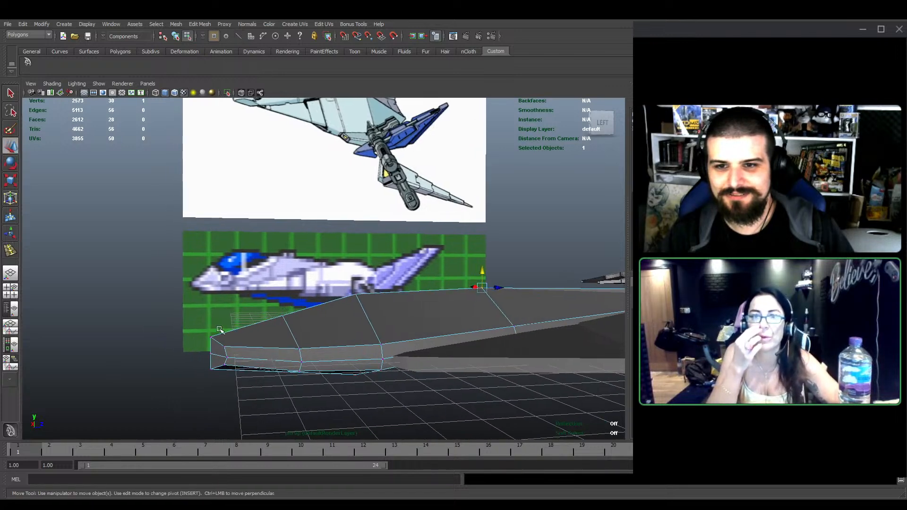
pyautogui.keyDown('alt'); pyautogui.moveTo(219, 331); pyautogui.dragTo(207, 330); pyautogui.keyUp('alt')
pyautogui.keyDown('alt'); pyautogui.moveTo(296, 310); pyautogui.dragTo(314, 318); pyautogui.keyUp('alt')
# Return the fuselage to object mode and save the scene
pyautogui.press('F8')
pyautogui.click(354, 312)
pyautogui.press('q')
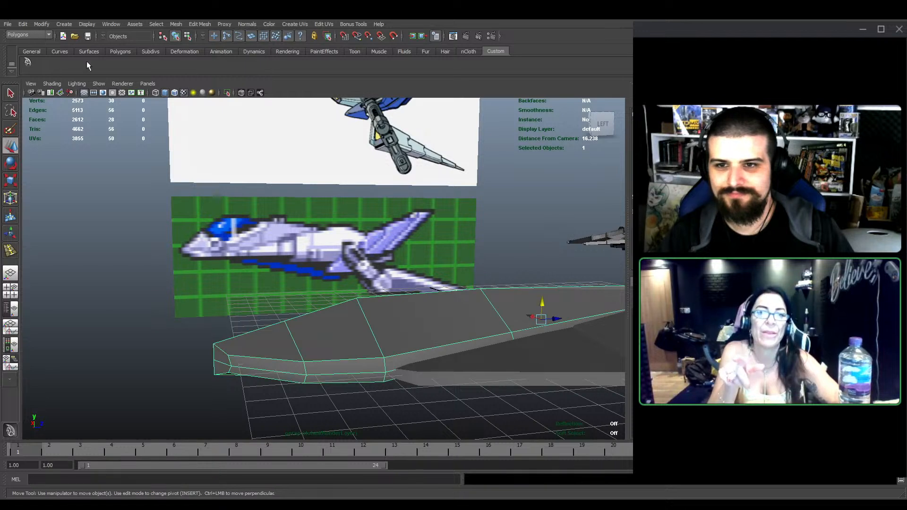
pyautogui.hotkey('ctrl', 's')
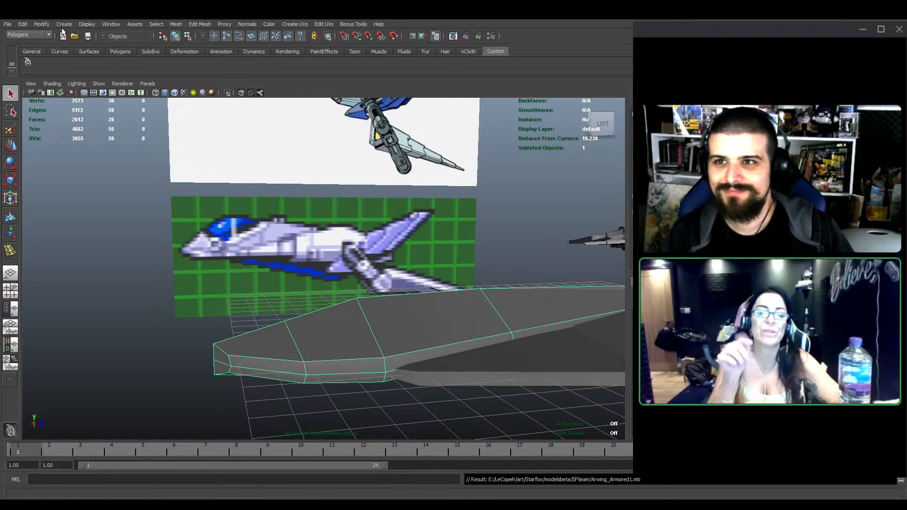
# Create a low-resolution polygon sphere for the cockpit and place it partly sunk into the top of the nose
pyautogui.click(182, 53)
pyautogui.moveTo(330, 335)
pyautogui.keyDown('alt'); pyautogui.mouseDown()
pyautogui.moveTo(356, 344)
pyautogui.moveTo(321, 334)
pyautogui.moveTo(344, 345)
pyautogui.moveTo(370, 297)
pyautogui.mouseUp(); pyautogui.keyUp('alt')
pyautogui.press('w')
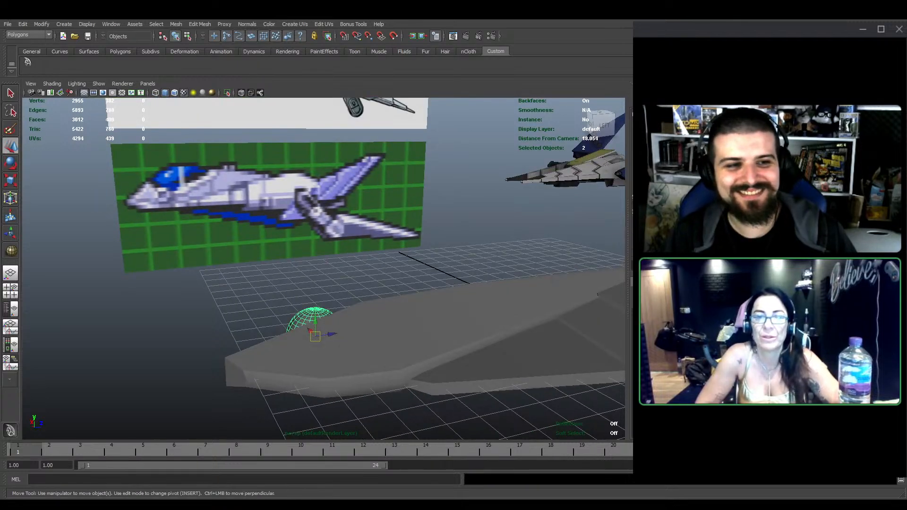
pyautogui.moveTo(332, 310)
pyautogui.keyDown('alt'); pyautogui.mouseDown()
pyautogui.moveTo(347, 314)
pyautogui.moveTo(333, 323)
pyautogui.mouseUp(); pyautogui.keyUp('alt')
pyautogui.press('r')
pyautogui.press('e')
pyautogui.keyDown('alt'); pyautogui.moveTo(401, 284); pyautogui.dragTo(385, 284); pyautogui.keyUp('alt')
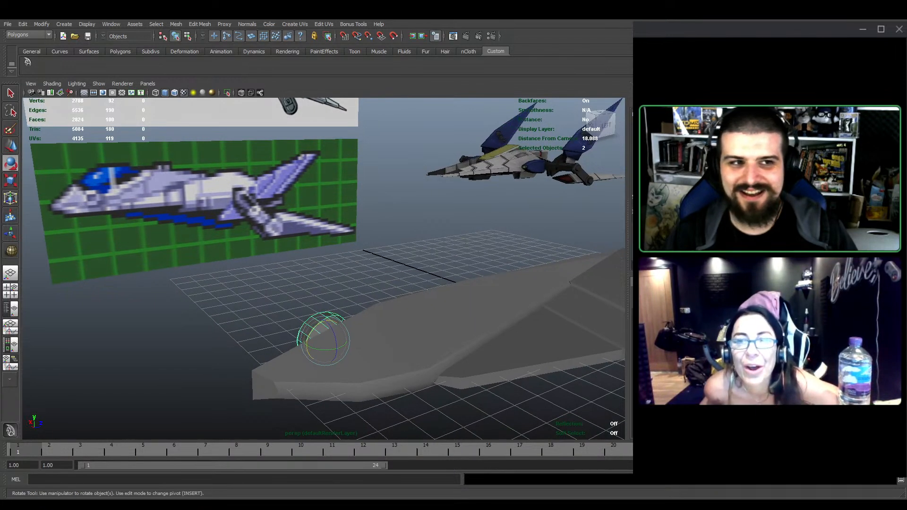
# Raise the cockpit sphere so more of it stands out above the nose
pyautogui.keyDown('alt'); pyautogui.moveTo(298, 249); pyautogui.dragTo(347, 262); pyautogui.keyUp('alt')
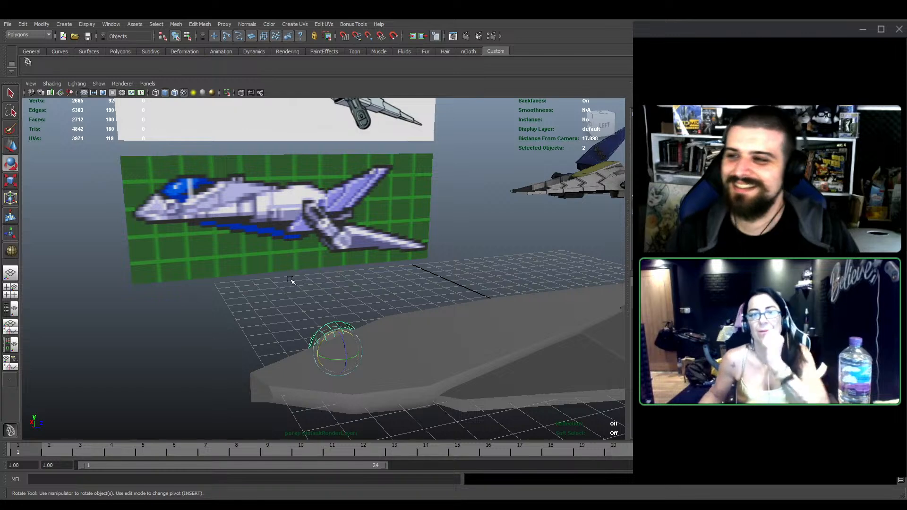
pyautogui.keyDown('alt'); pyautogui.moveTo(330, 281); pyautogui.dragTo(335, 277, button='middle'); pyautogui.keyUp('alt')
pyautogui.press('r')
pyautogui.press('e')
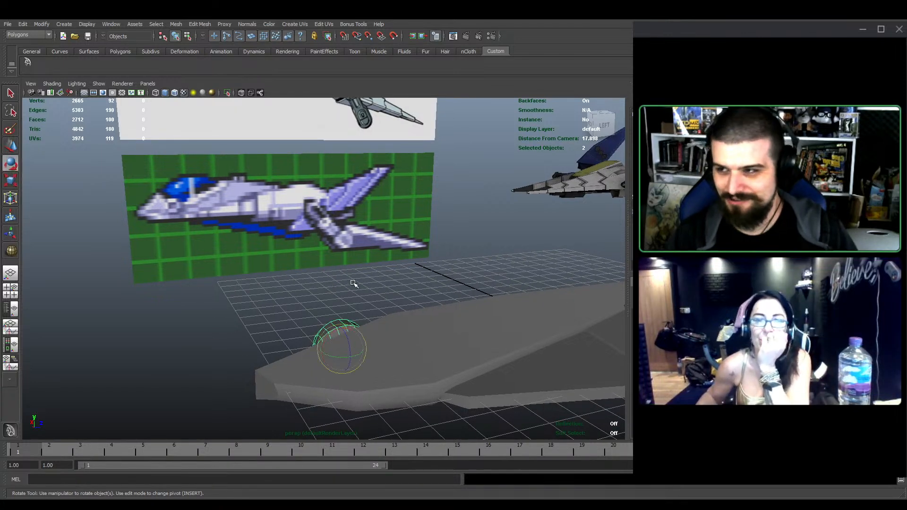
pyautogui.press('w')
pyautogui.keyDown('alt'); pyautogui.moveTo(353, 283); pyautogui.dragTo(341, 301, button='middle'); pyautogui.keyUp('alt')
pyautogui.press('e')
pyautogui.press('w')
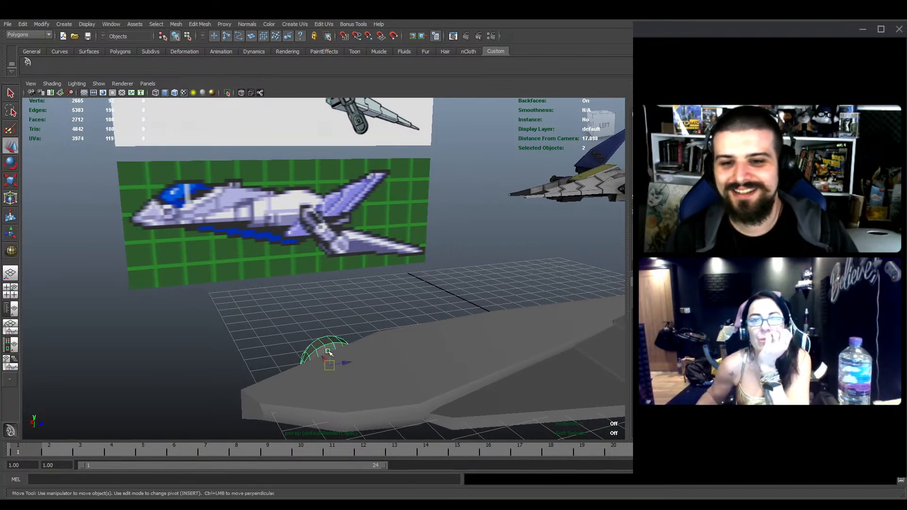
pyautogui.moveTo(329, 352); pyautogui.dragTo(330, 340)
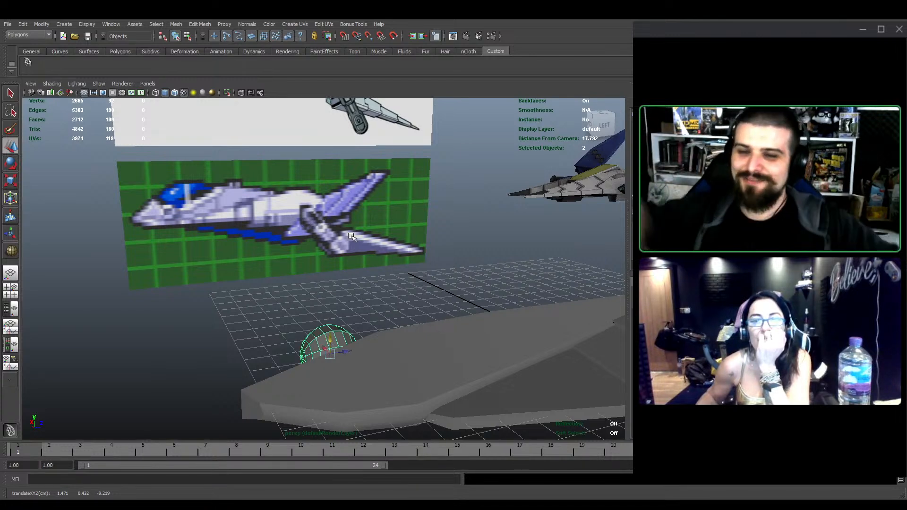
# Stretch the cockpit sphere into a lengthwise ellipsoid and undo the last change made to it
pyautogui.keyDown('alt'); pyautogui.moveTo(310, 256); pyautogui.dragTo(380, 380, button='right'); pyautogui.keyUp('alt')
pyautogui.keyDown('alt'); pyautogui.moveTo(381, 380); pyautogui.dragTo(383, 341, button='middle'); pyautogui.keyUp('alt')
pyautogui.press('r')
pyautogui.moveTo(353, 345); pyautogui.dragTo(468, 334)
pyautogui.press('w')
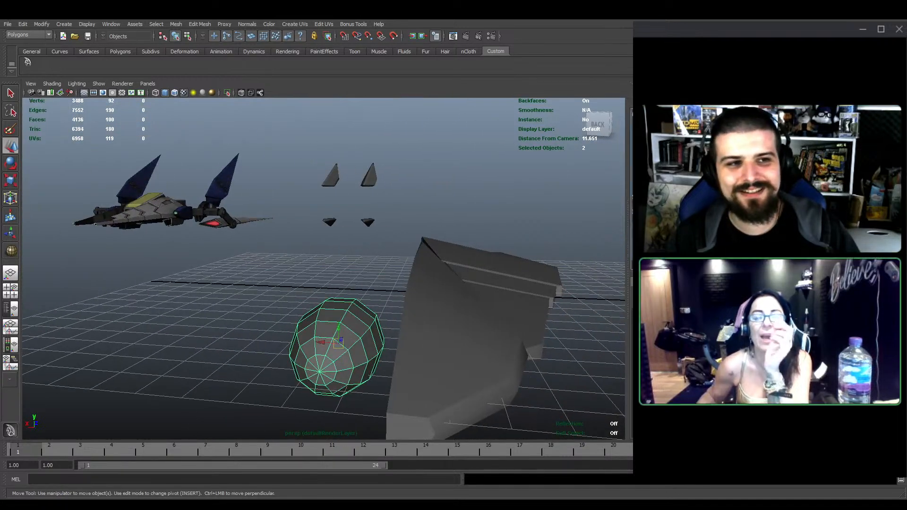
pyautogui.hotkey('ctrl', 'z')
# Enlarge the cockpit ellipsoid and tilt it to follow the slope of the nose
pyautogui.keyDown('alt'); pyautogui.moveTo(415, 290); pyautogui.dragTo(350, 315); pyautogui.keyUp('alt')
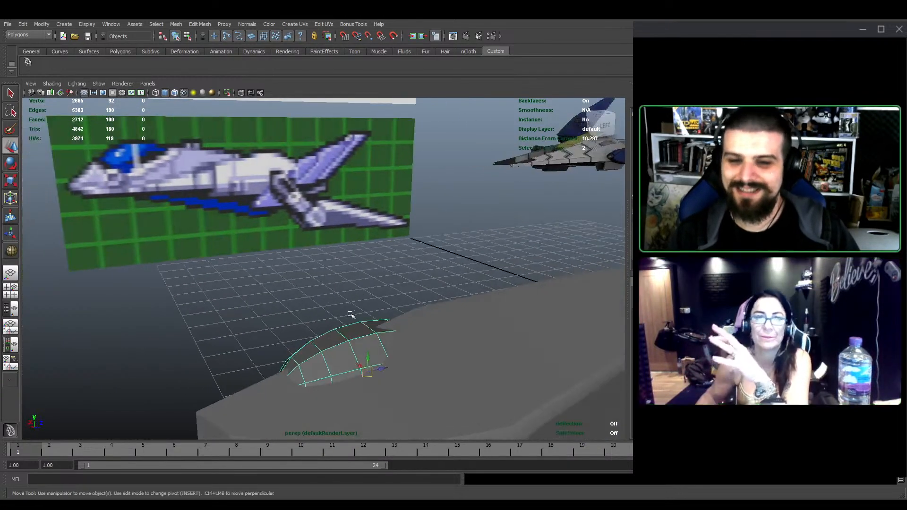
pyautogui.press('e')
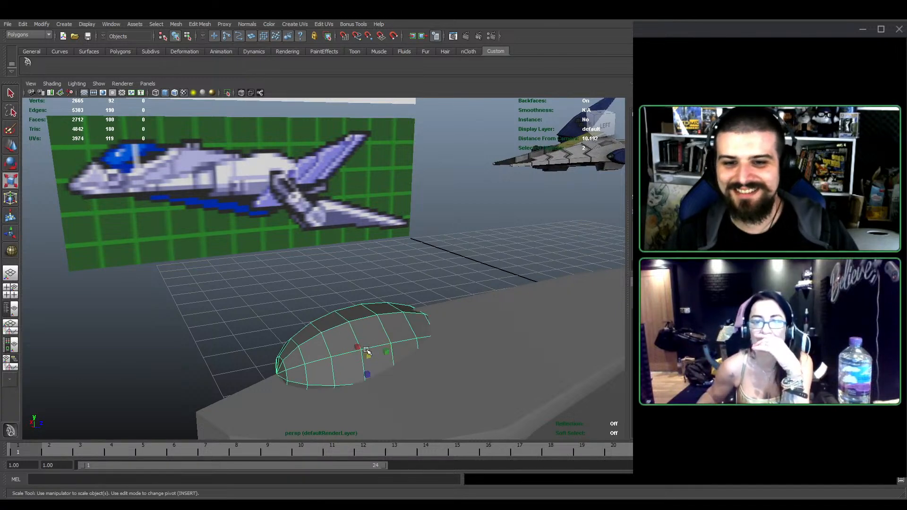
pyautogui.moveTo(364, 358); pyautogui.dragTo(405, 334)
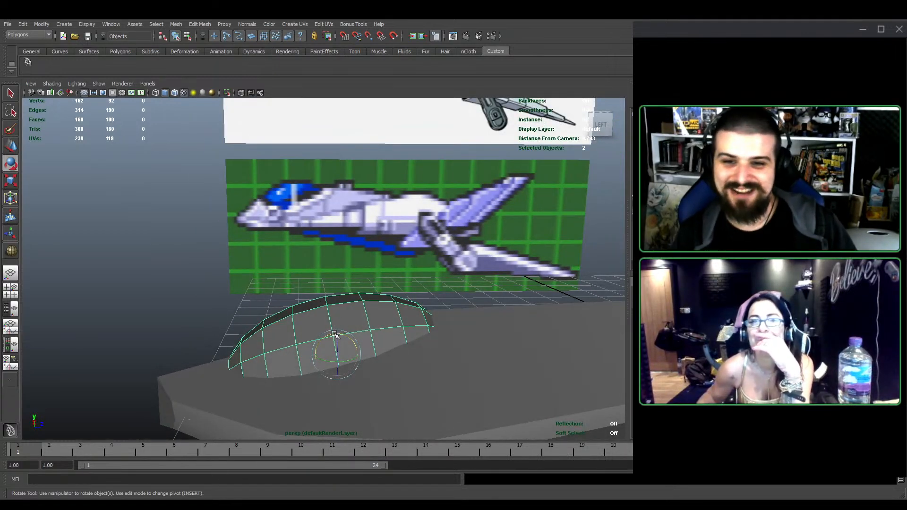
pyautogui.moveTo(328, 336); pyautogui.dragTo(332, 334)
pyautogui.keyDown('alt'); pyautogui.moveTo(331, 332); pyautogui.dragTo(336, 330, button='middle'); pyautogui.keyUp('alt')
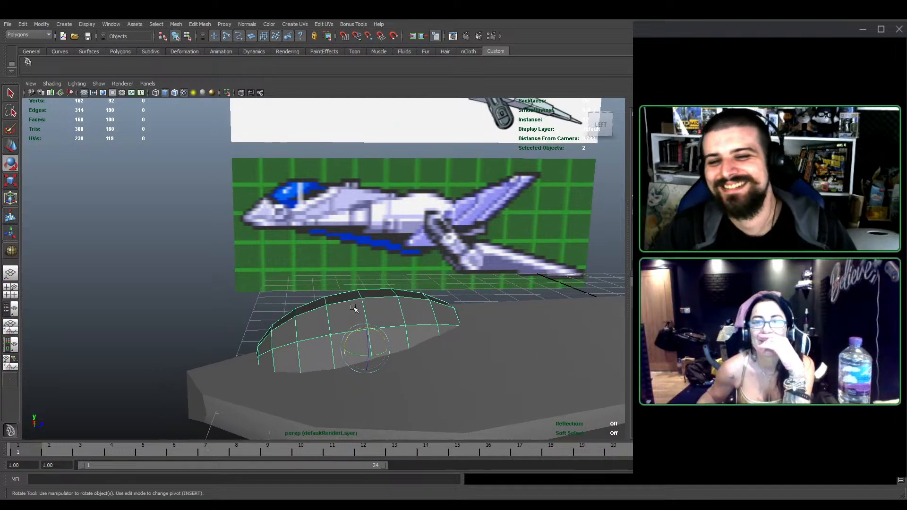
# Switch the viewport to the side orthographic view and frame the cockpit ellipsoid
pyautogui.press('space')
pyautogui.press('space')
pyautogui.scroll(15, 456, 357)
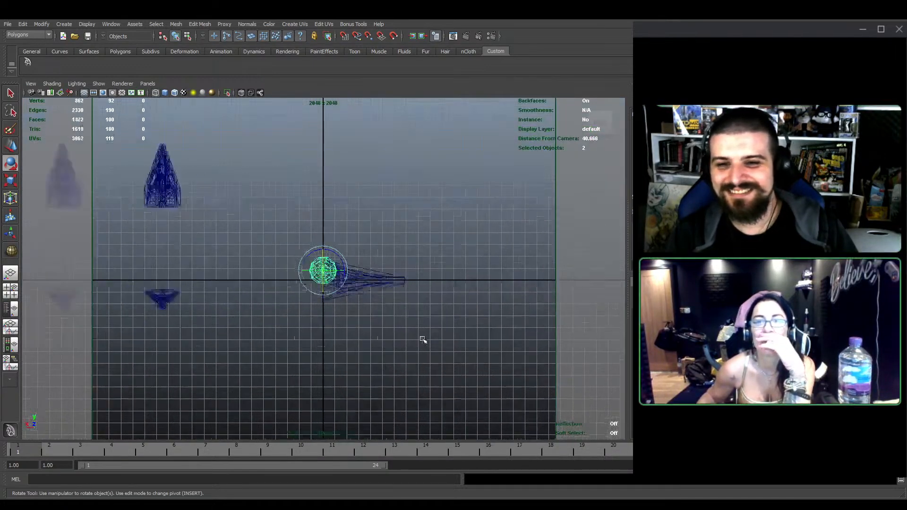
pyautogui.scroll(-7, 360, 324)
pyautogui.press('space')
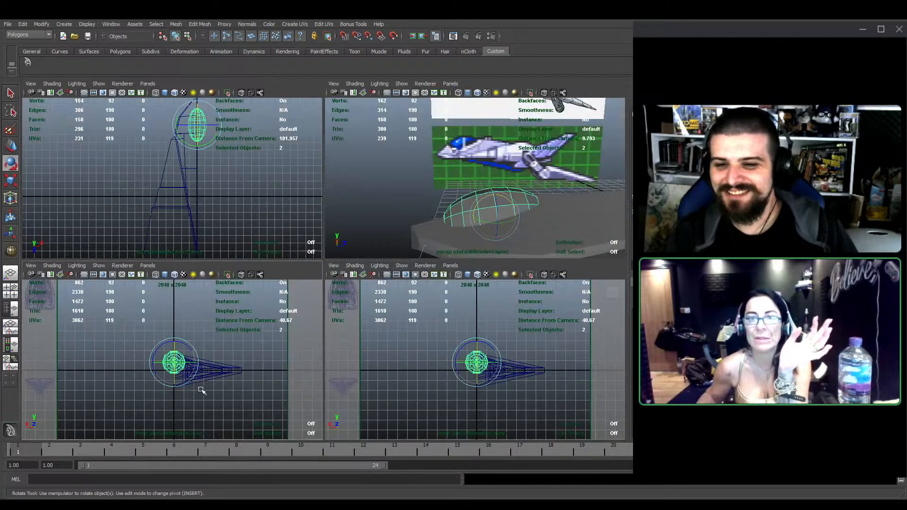
pyautogui.press('space')
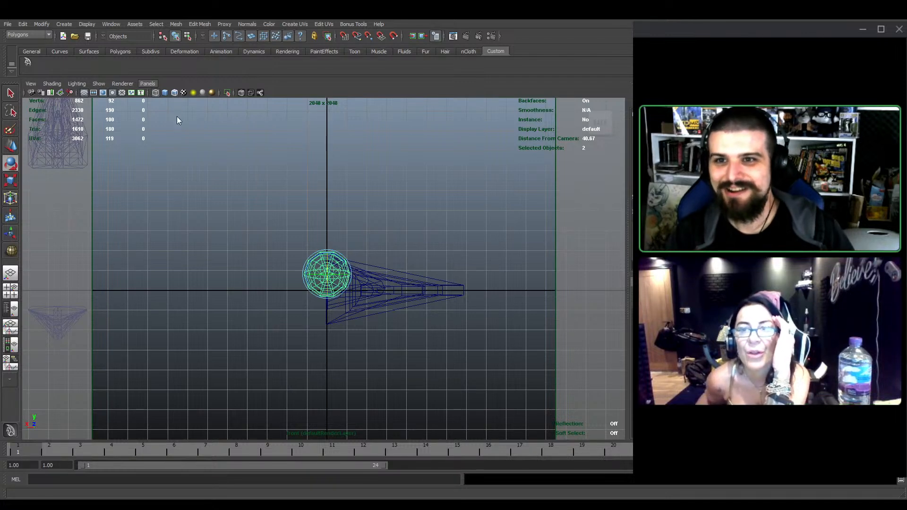
pyautogui.click(246, 121)
pyautogui.keyDown('alt'); pyautogui.moveTo(427, 285); pyautogui.dragTo(364, 342, button='middle'); pyautogui.keyUp('alt')
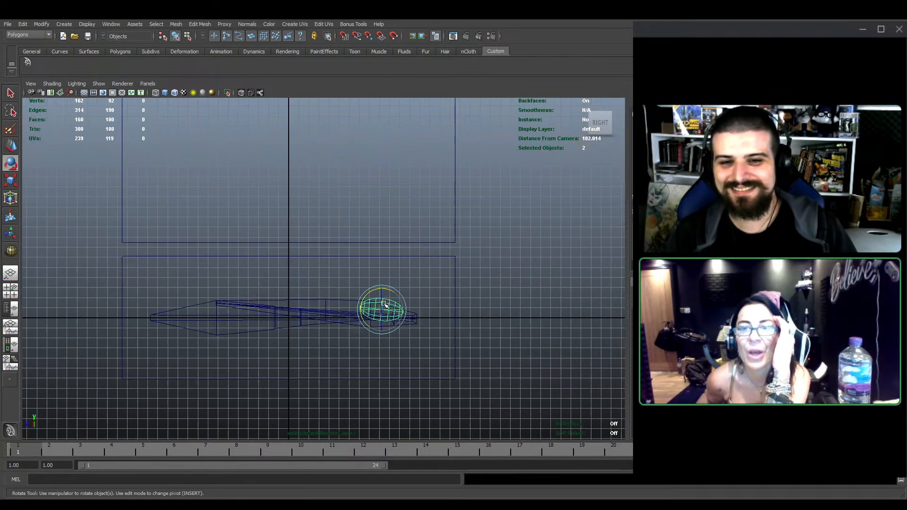
pyautogui.press('f')
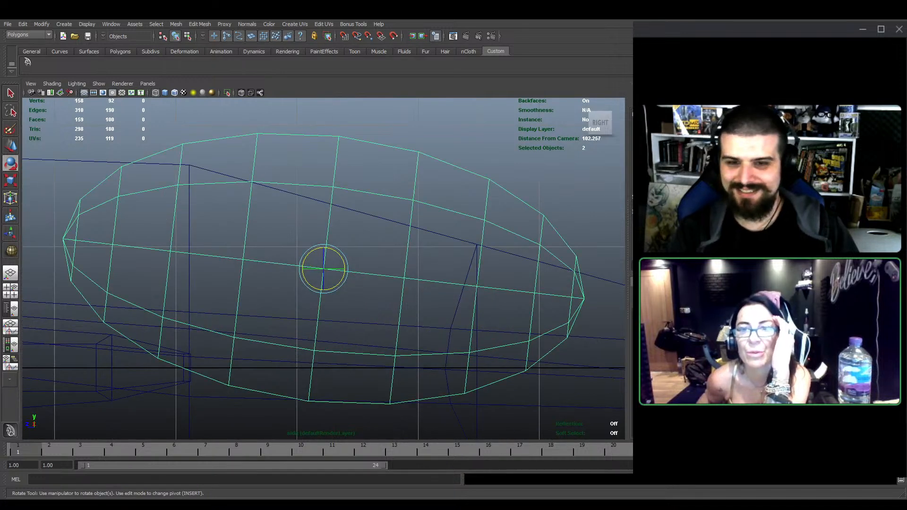
# Undo the tilt of the cockpit ellipsoid and move it forward towards the nose tip
pyautogui.hotkey('ctrl', 'z')
pyautogui.keyDown('alt'); pyautogui.moveTo(392, 306); pyautogui.dragTo(358, 275, button='right'); pyautogui.keyUp('alt')
pyautogui.keyDown('alt'); pyautogui.moveTo(352, 272); pyautogui.dragTo(361, 272, button='middle'); pyautogui.keyUp('alt')
pyautogui.scroll(3, 361, 272)
pyautogui.press('w')
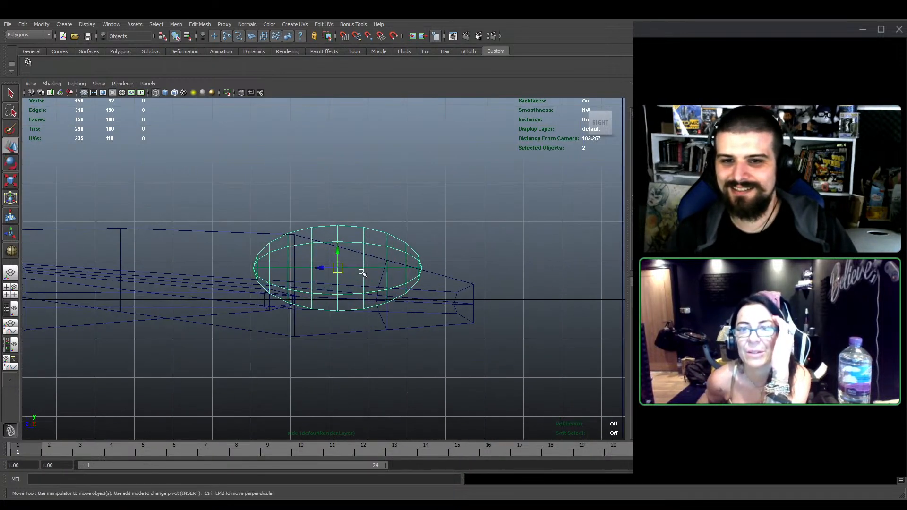
pyautogui.moveTo(339, 268); pyautogui.dragTo(362, 269)
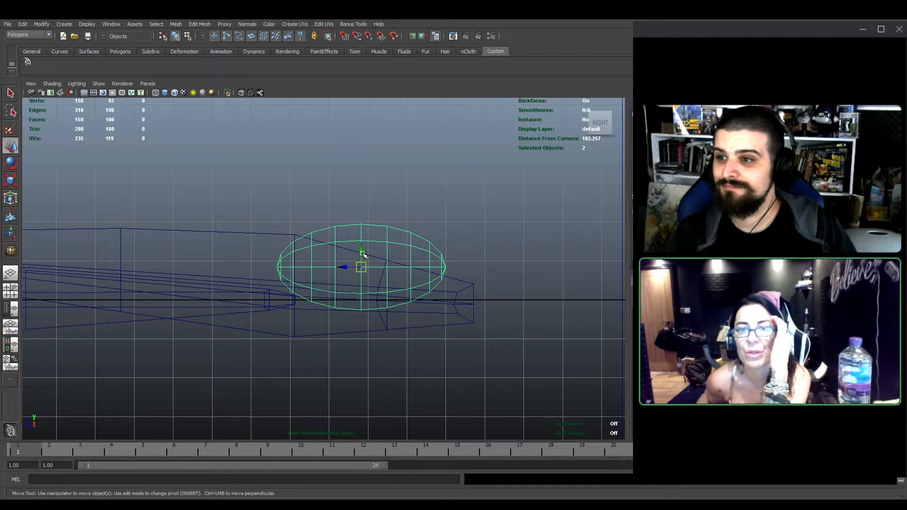
# Return to the perspective view and delete the first rows of faces on the underside of the cockpit ellipsoid
pyautogui.press('space')
pyautogui.press('space')
pyautogui.keyDown('alt'); pyautogui.moveTo(389, 255); pyautogui.dragTo(394, 252); pyautogui.keyUp('alt')
pyautogui.moveTo(358, 329); pyautogui.dragTo(334, 314)
pyautogui.moveTo(349, 304); pyautogui.dragTo(348, 336, button='right')
pyautogui.keyDown('alt'); pyautogui.moveTo(326, 338); pyautogui.dragTo(403, 321); pyautogui.keyUp('alt')
pyautogui.click(306, 323)
pyautogui.keyDown('shift'); pyautogui.doubleClick(336, 320); pyautogui.keyUp('shift')
pyautogui.keyDown('shift'); pyautogui.doubleClick(374, 330); pyautogui.keyUp('shift')
pyautogui.press('Delete')
# Delete the remaining lower rows of faces on the ellipsoid, leaving only the upper canopy dome
pyautogui.keyDown('alt'); pyautogui.moveTo(456, 334); pyautogui.dragTo(455, 325, button='middle'); pyautogui.keyUp('alt')
pyautogui.doubleClick(456, 326)
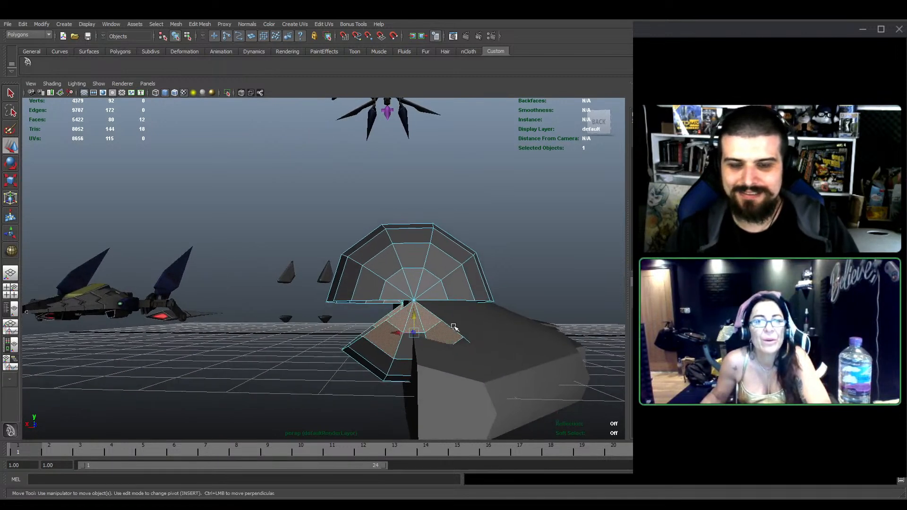
pyautogui.press('Delete')
pyautogui.doubleClick(384, 349)
pyautogui.press('Delete')
pyautogui.keyDown('alt'); pyautogui.moveTo(379, 351); pyautogui.dragTo(326, 312); pyautogui.keyUp('alt')
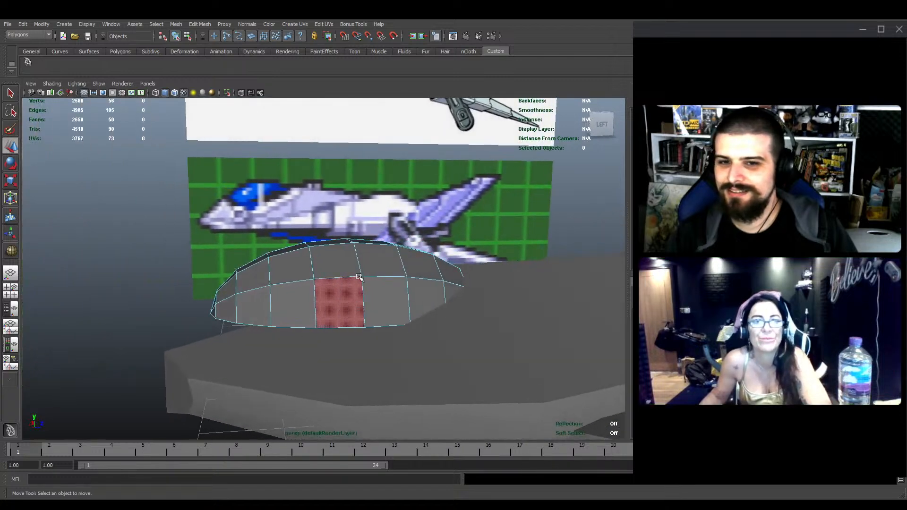
# Select the whole canopy dome, try lowering it towards the fuselage, and undo the move
pyautogui.press('F8')
pyautogui.click(347, 275)
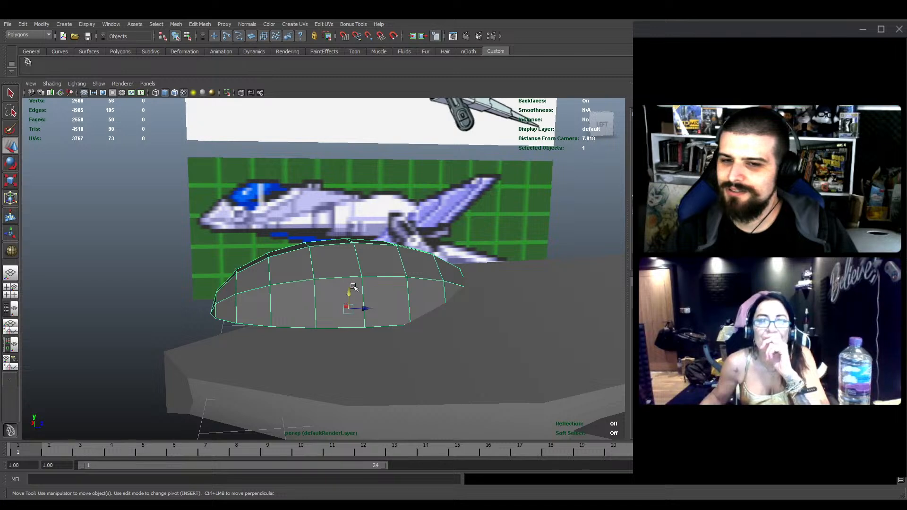
pyautogui.moveTo(352, 285); pyautogui.dragTo(355, 316, button='middle')
pyautogui.hotkey('ctrl', 'z')
pyautogui.hotkey('ctrl', 'z')
pyautogui.hotkey('ctrl', 'z')
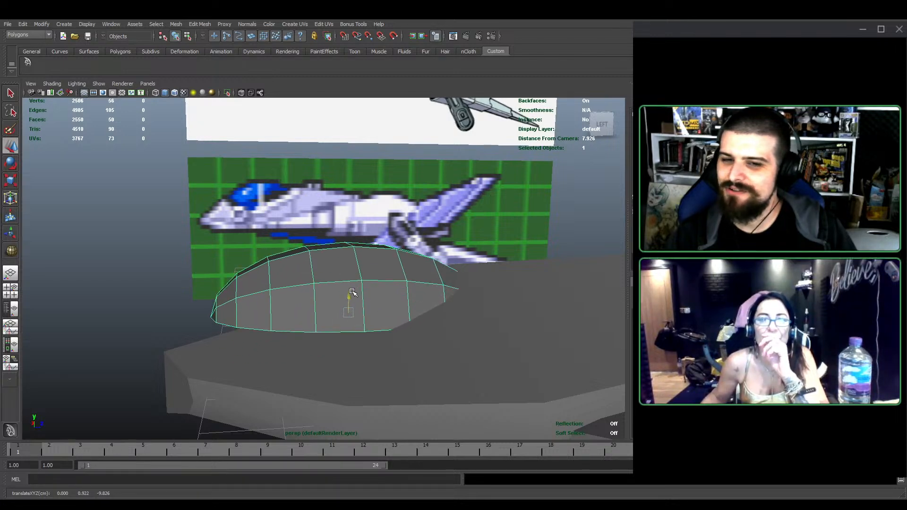
# Soften the edge normals of the canopy dome so it shades smoothly, and deselect it
pyautogui.scroll(-3, 349, 273)
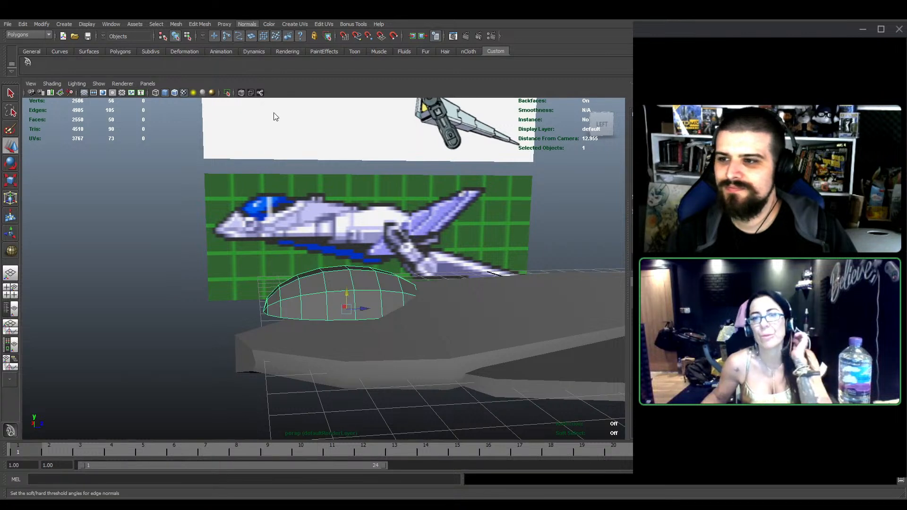
pyautogui.press('t')
pyautogui.click(168, 278)
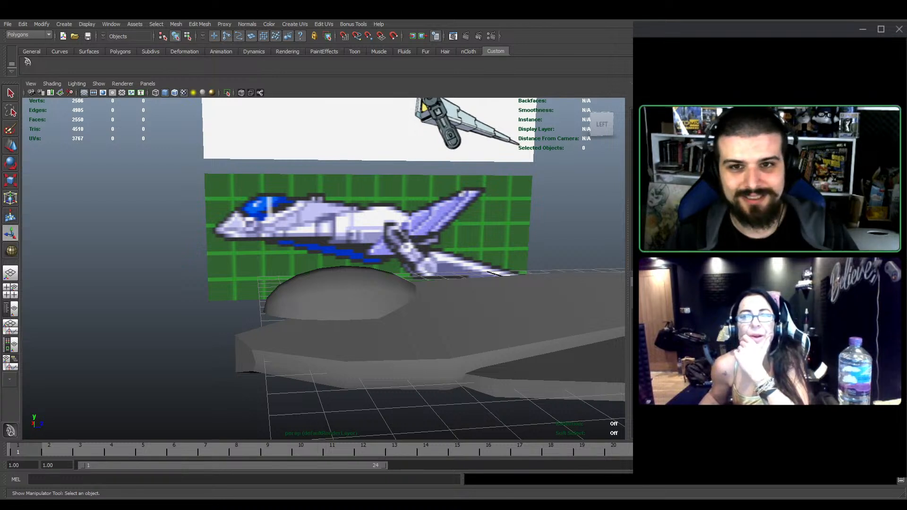
# Reselect the smoothed canopy, try shifting it slightly down onto the nose, and undo that shift
pyautogui.keyDown('alt'); pyautogui.moveTo(408, 297); pyautogui.dragTo(372, 326); pyautogui.keyUp('alt')
pyautogui.click(414, 301)
pyautogui.press('w')
pyautogui.keyDown('alt'); pyautogui.moveTo(420, 304); pyautogui.dragTo(341, 275); pyautogui.keyUp('alt')
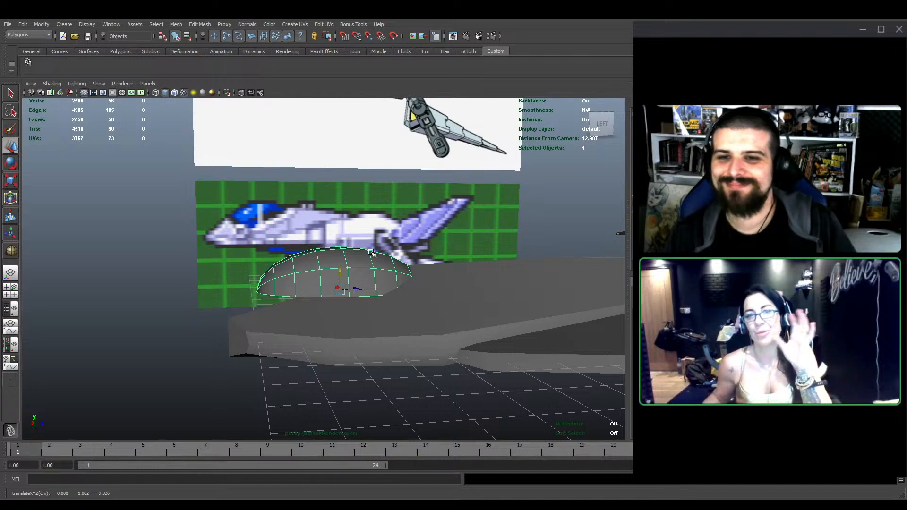
pyautogui.scroll(4, 378, 283)
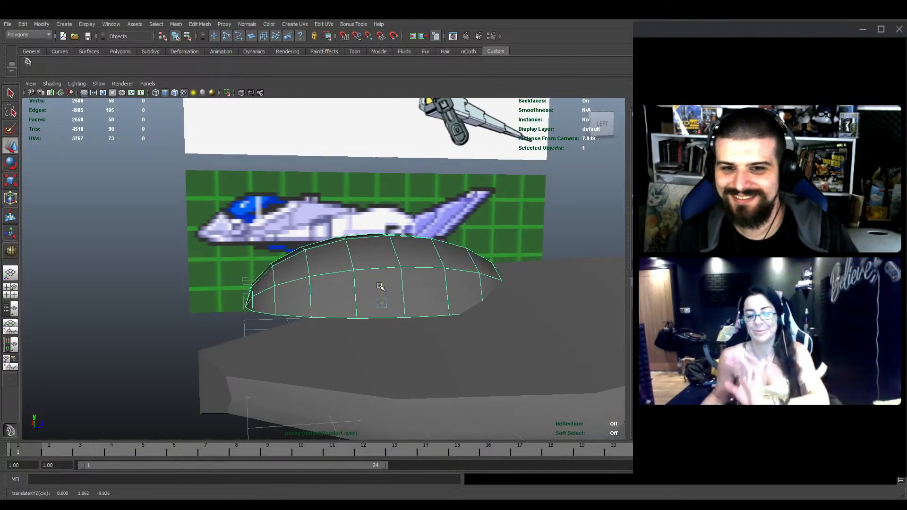
pyautogui.moveTo(379, 286)
pyautogui.mouseDown()
pyautogui.moveTo(383, 318)
pyautogui.moveTo(380, 291)
pyautogui.mouseUp()
pyautogui.hotkey('ctrl', 'z')
# Insert an edge loop across the canopy close in front of its middle cross-section
pyautogui.keyDown('alt'); pyautogui.moveTo(435, 249); pyautogui.dragTo(397, 257); pyautogui.keyUp('alt')
pyautogui.click(192, 24)
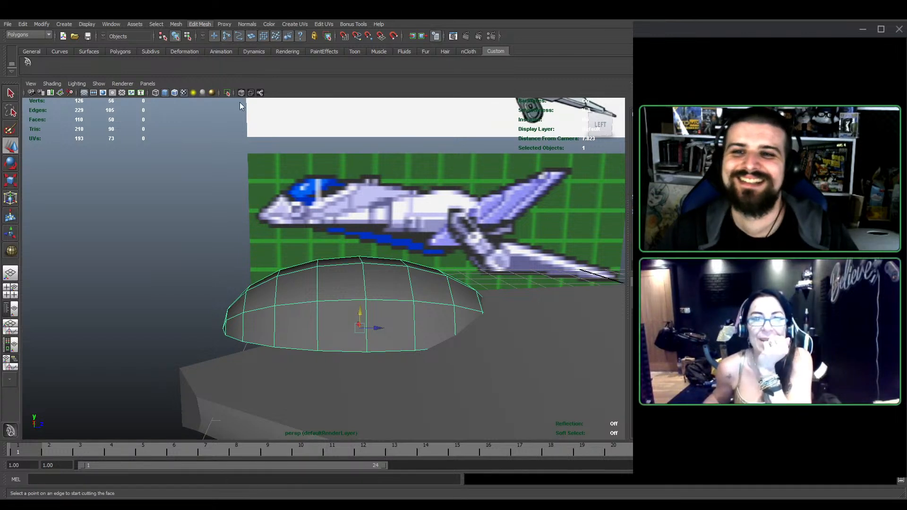
pyautogui.click(243, 115)
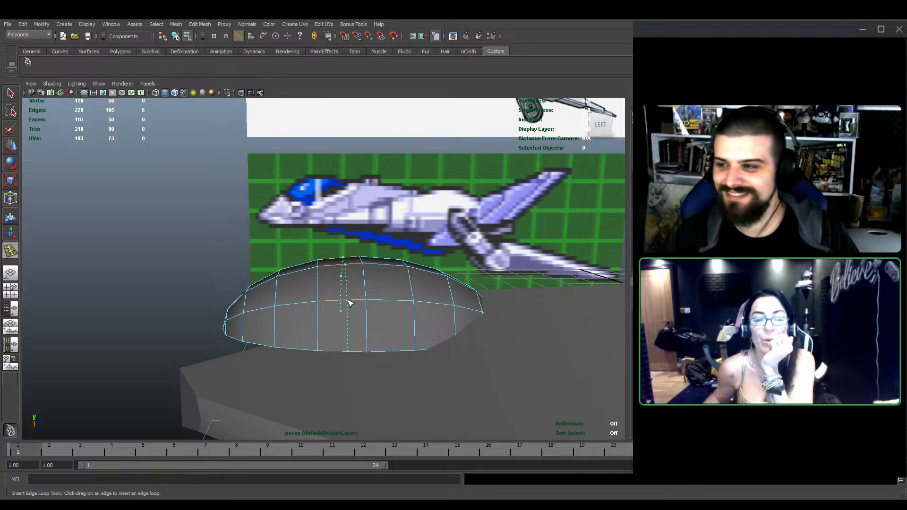
pyautogui.moveTo(347, 300); pyautogui.dragTo(348, 300)
pyautogui.keyDown('alt'); pyautogui.moveTo(354, 286); pyautogui.dragTo(341, 287, button='middle'); pyautogui.keyUp('alt')
pyautogui.press('w')
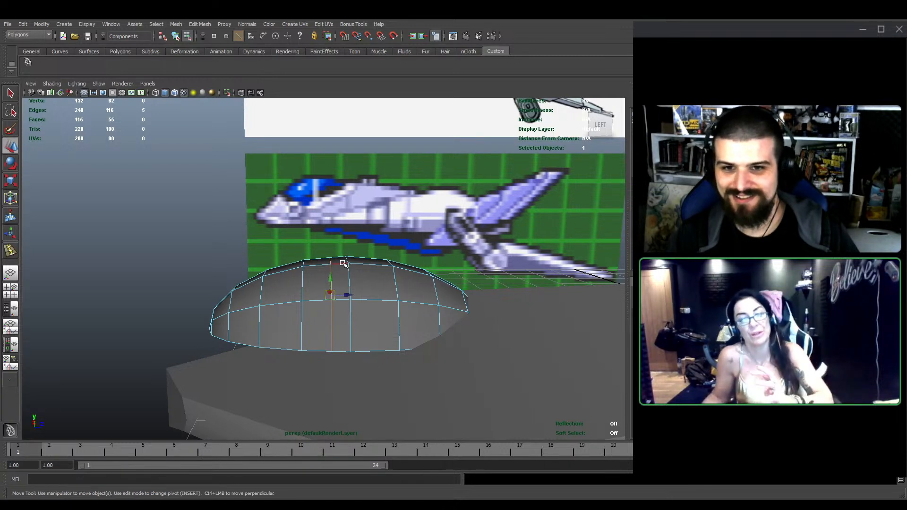
# Try scaling the newly inserted crosswise edge loop and undo the scaling
pyautogui.press('r')
pyautogui.hotkey('ctrl', 'z')
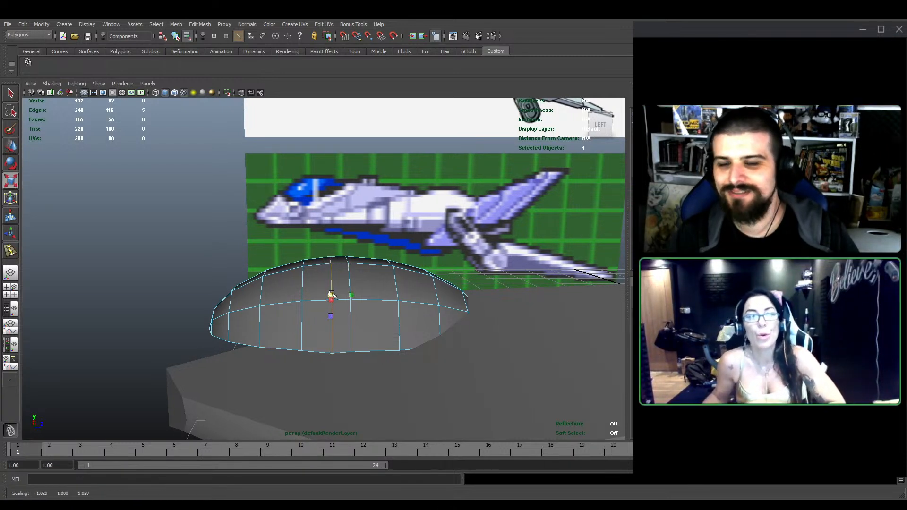
pyautogui.keyDown('alt'); pyautogui.moveTo(331, 296); pyautogui.dragTo(355, 269); pyautogui.keyUp('alt')
pyautogui.press('w')
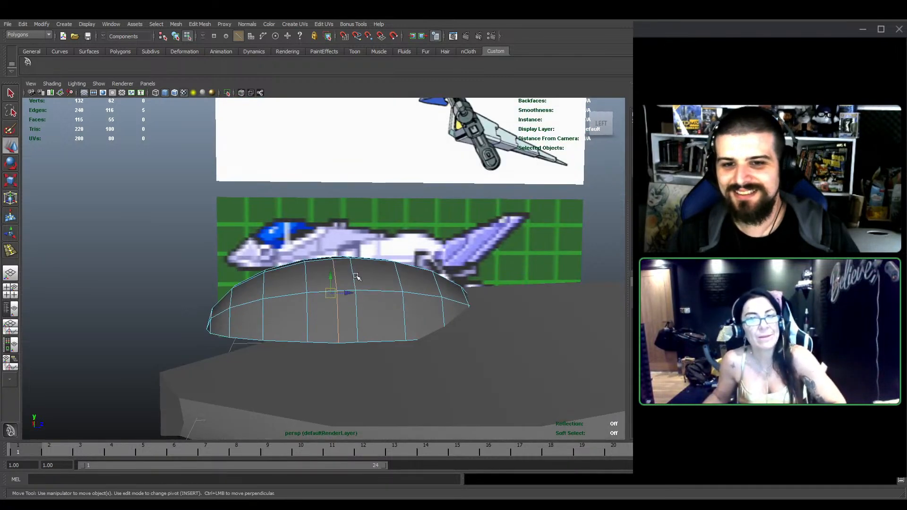
# Extrude the narrow band of faces between the two crosswise edge loops of the canopy
pyautogui.press('F11')
pyautogui.click(346, 275)
pyautogui.keyDown('shift'); pyautogui.doubleClick(351, 333); pyautogui.keyUp('shift')
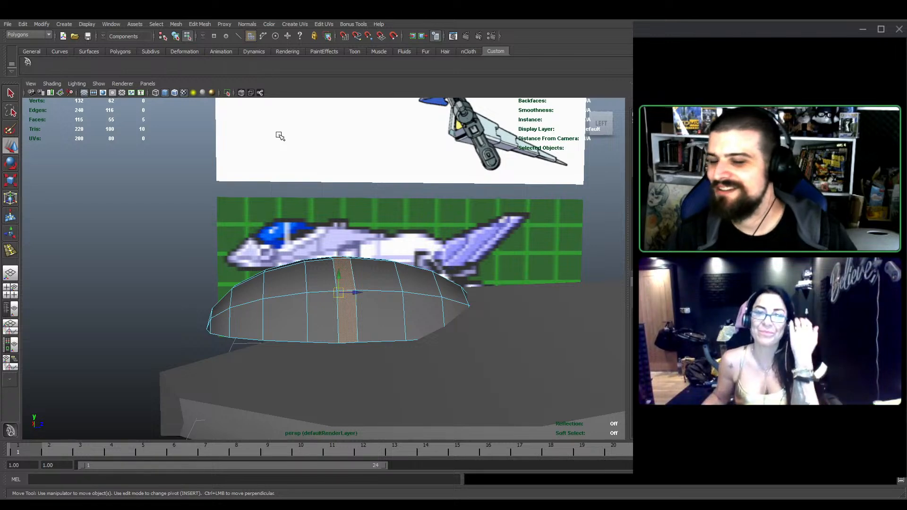
pyautogui.click(200, 23)
pyautogui.click(233, 79)
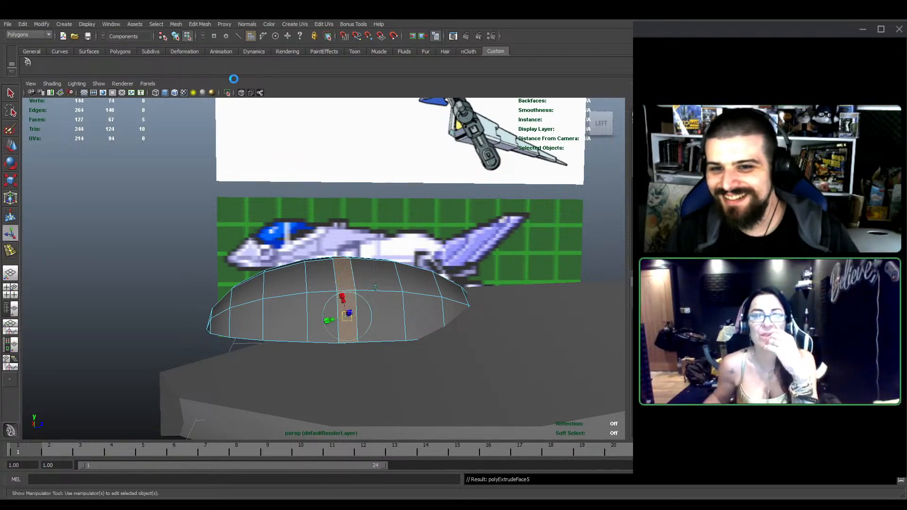
pyautogui.keyDown('alt'); pyautogui.moveTo(378, 236); pyautogui.dragTo(431, 236); pyautogui.keyUp('alt')
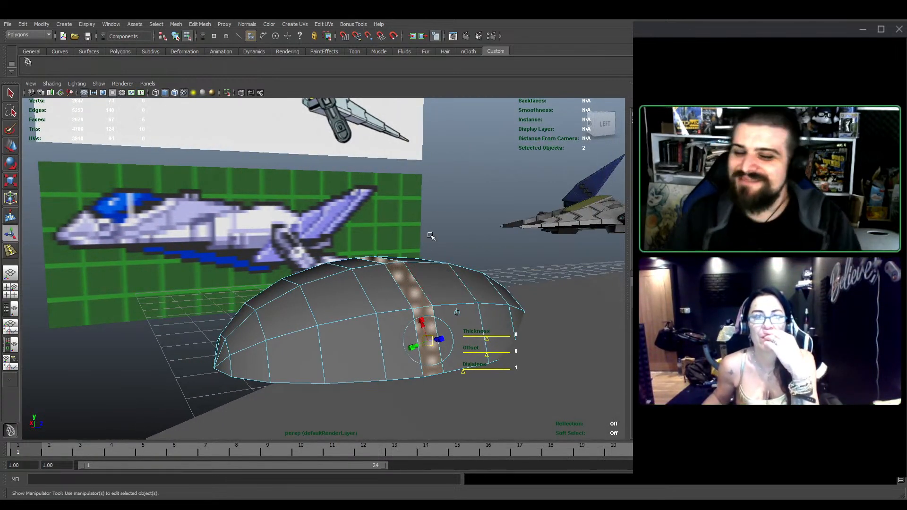
# Scale the extruded band outwards into a raised frame around the canopy and return to object selection
pyautogui.keyDown('alt'); pyautogui.moveTo(456, 353); pyautogui.dragTo(477, 388); pyautogui.keyUp('alt')
pyautogui.press('r')
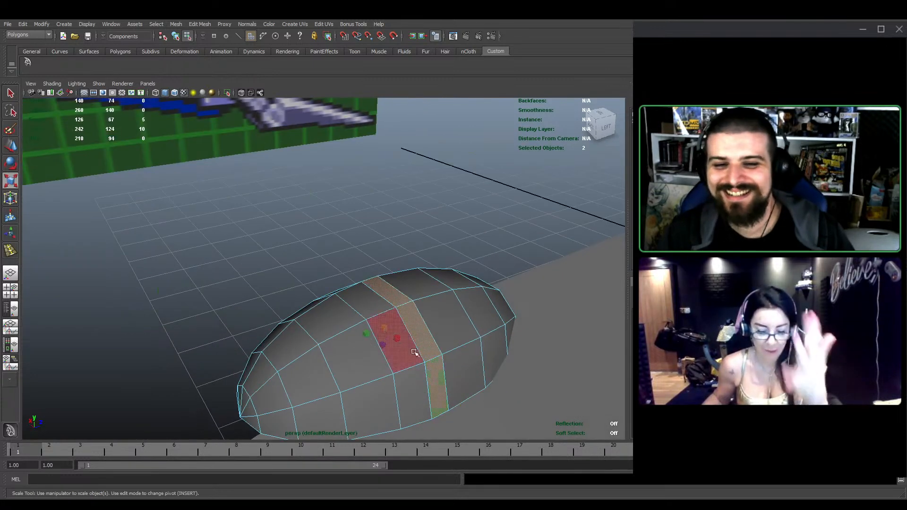
pyautogui.keyDown('alt'); pyautogui.moveTo(383, 325); pyautogui.dragTo(355, 320); pyautogui.keyUp('alt')
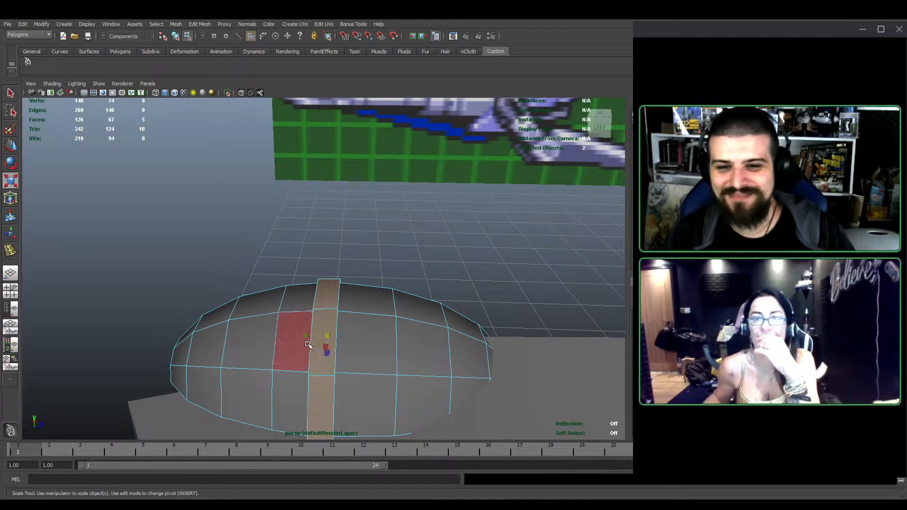
pyautogui.moveTo(305, 335); pyautogui.dragTo(310, 335)
pyautogui.keyDown('alt'); pyautogui.moveTo(378, 295); pyautogui.dragTo(384, 292); pyautogui.keyUp('alt')
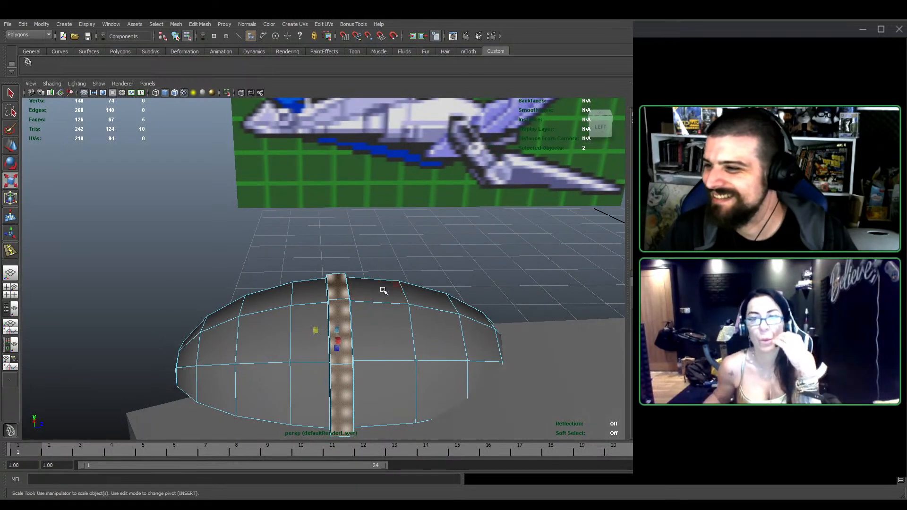
pyautogui.keyDown('alt'); pyautogui.moveTo(400, 351); pyautogui.dragTo(401, 323, button='middle'); pyautogui.keyUp('alt')
pyautogui.moveTo(401, 322)
pyautogui.keyDown('alt'); pyautogui.mouseDown()
pyautogui.moveTo(370, 300)
pyautogui.moveTo(393, 315)
pyautogui.mouseUp(); pyautogui.keyUp('alt')
pyautogui.moveTo(384, 287); pyautogui.dragTo(368, 237, button='right')
pyautogui.click(468, 244)
pyautogui.keyDown('alt'); pyautogui.moveTo(339, 290); pyautogui.dragTo(369, 304); pyautogui.keyUp('alt')
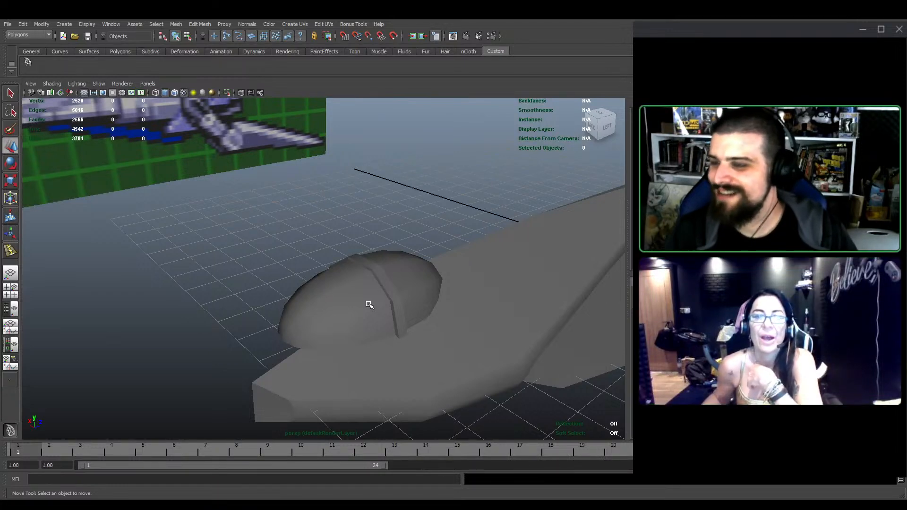
# Insert a lengthwise edge loop along the centre of the canopy's top faces
pyautogui.click(369, 276)
pyautogui.keyDown('alt'); pyautogui.moveTo(369, 275); pyautogui.dragTo(293, 172); pyautogui.keyUp('alt')
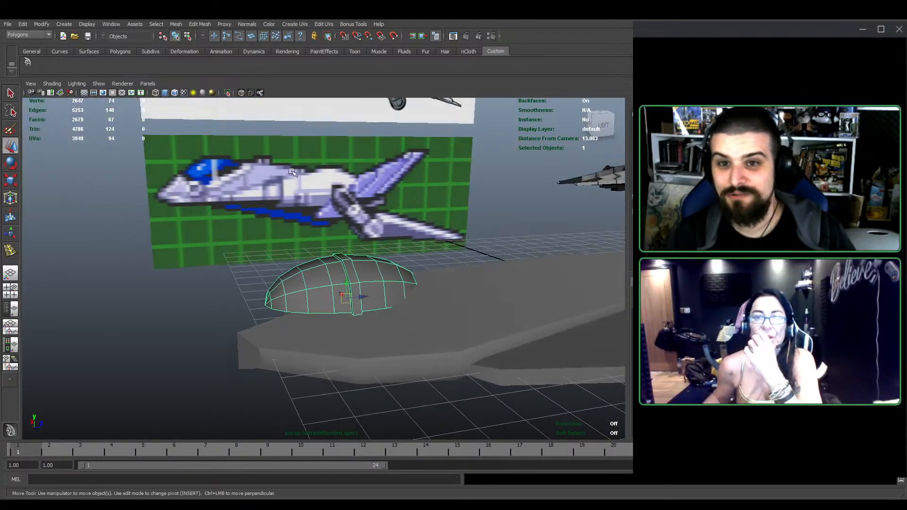
pyautogui.keyDown('alt'); pyautogui.moveTo(422, 312); pyautogui.dragTo(304, 301, button='middle'); pyautogui.keyUp('alt')
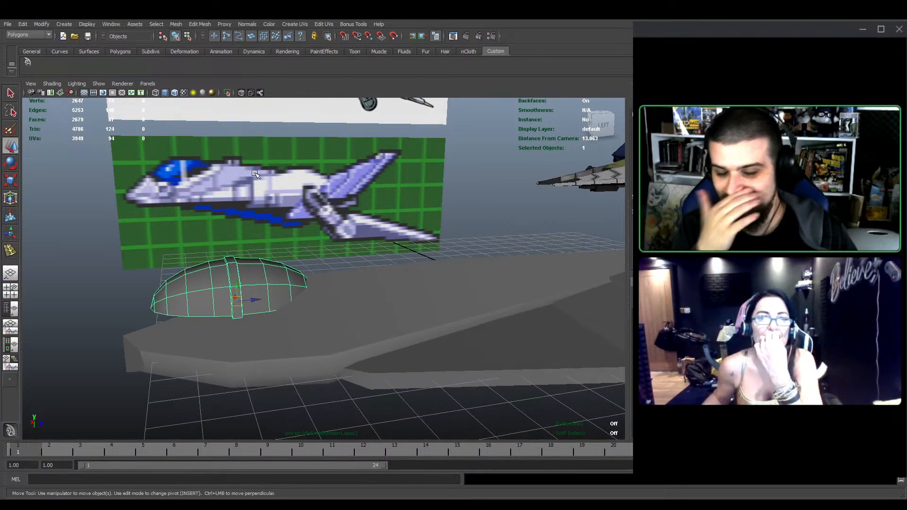
pyautogui.keyDown('alt'); pyautogui.moveTo(334, 236); pyautogui.dragTo(344, 287, button='right'); pyautogui.keyUp('alt')
pyautogui.moveTo(345, 288)
pyautogui.keyDown('alt'); pyautogui.mouseDown()
pyautogui.moveTo(381, 251)
pyautogui.moveTo(388, 283)
pyautogui.moveTo(452, 278)
pyautogui.moveTo(363, 270)
pyautogui.moveTo(343, 221)
pyautogui.moveTo(347, 295)
pyautogui.mouseUp(); pyautogui.keyUp('alt')
pyautogui.click(204, 22)
pyautogui.click(219, 110)
pyautogui.scroll(4, 362, 270)
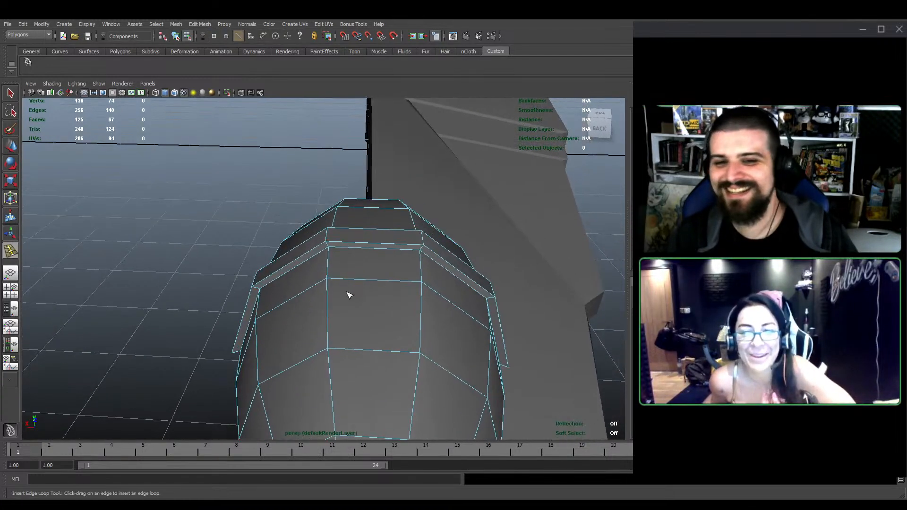
pyautogui.click(377, 283)
pyautogui.press('w')
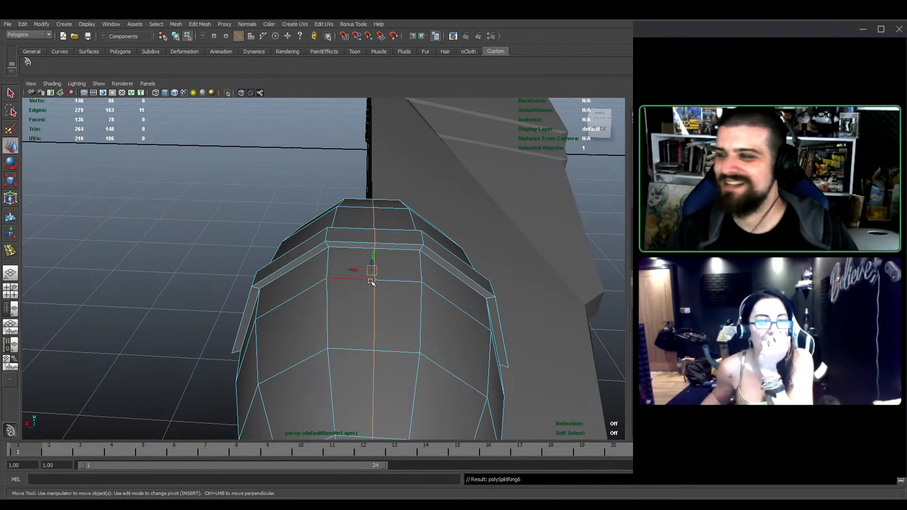
# Raise the lengthwise centre edge loop slightly to round the top of the canopy
pyautogui.keyDown('alt'); pyautogui.moveTo(376, 285); pyautogui.dragTo(317, 242); pyautogui.keyUp('alt')
pyautogui.moveTo(357, 210); pyautogui.dragTo(355, 199)
pyautogui.keyDown('alt'); pyautogui.moveTo(345, 306); pyautogui.dragTo(358, 271, button='middle'); pyautogui.keyUp('alt')
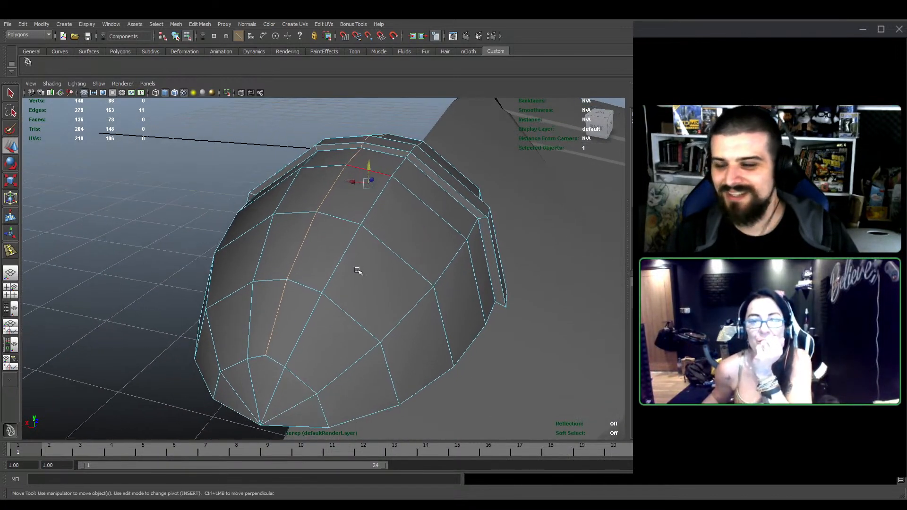
pyautogui.moveTo(358, 271)
pyautogui.keyDown('alt'); pyautogui.mouseDown()
pyautogui.moveTo(345, 277)
pyautogui.moveTo(350, 271)
pyautogui.mouseUp(); pyautogui.keyUp('alt')
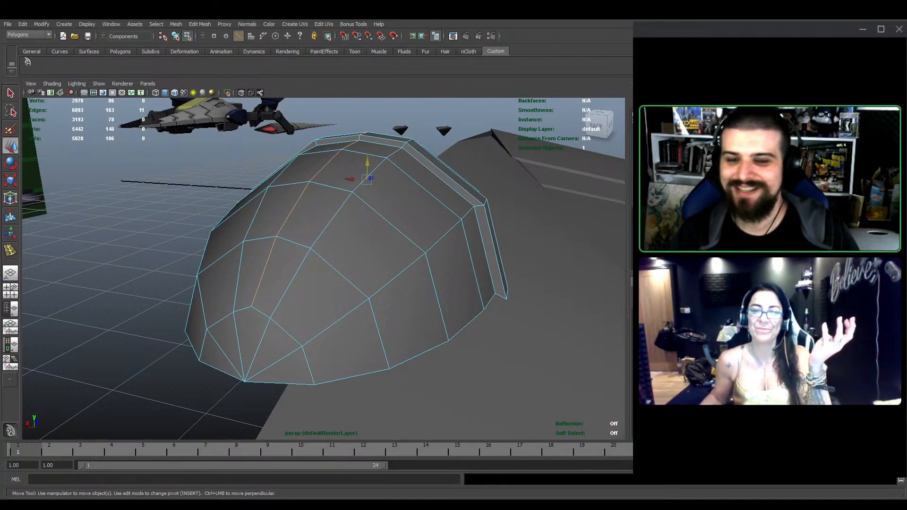
# Adjust the height of the centre-line vertex on the ring nearest the canopy's front tip
pyautogui.keyDown('alt'); pyautogui.moveTo(283, 326); pyautogui.dragTo(342, 282); pyautogui.keyUp('alt')
pyautogui.press('F9')
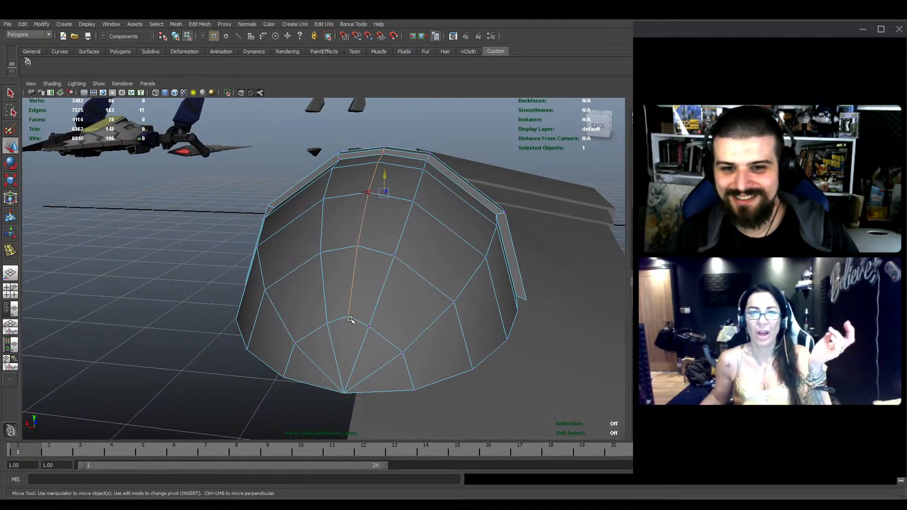
pyautogui.click(349, 318)
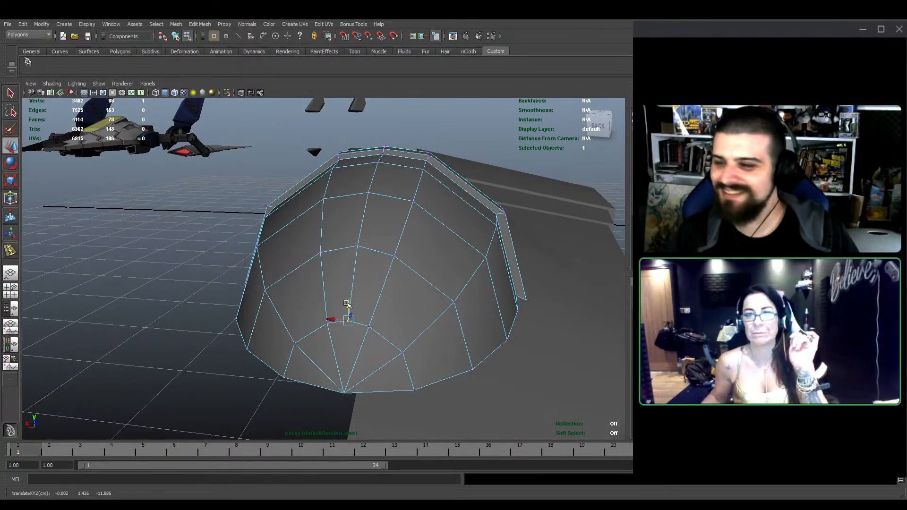
pyautogui.keyDown('alt'); pyautogui.moveTo(347, 304); pyautogui.dragTo(314, 273); pyautogui.keyUp('alt')
# Insert two more lengthwise edge loops in the canopy, one on each side of the centre faces
pyautogui.press('F8')
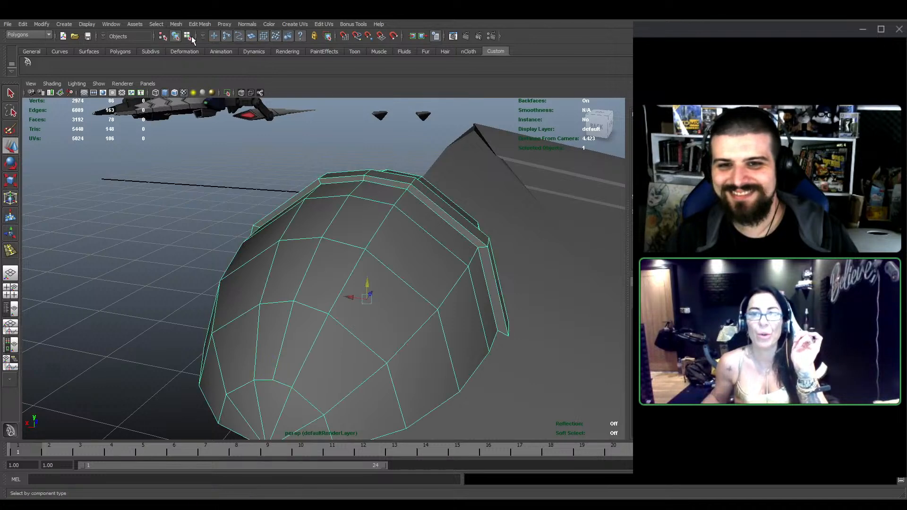
pyautogui.click(232, 110)
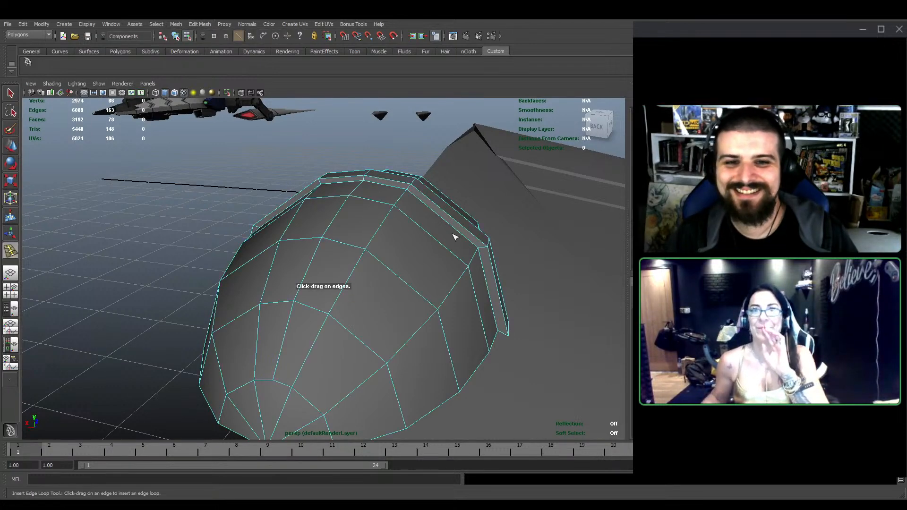
pyautogui.moveTo(433, 236); pyautogui.dragTo(446, 208)
pyautogui.keyDown('alt'); pyautogui.moveTo(225, 253); pyautogui.dragTo(307, 232); pyautogui.keyUp('alt')
pyautogui.keyDown('alt'); pyautogui.moveTo(397, 241); pyautogui.dragTo(274, 269); pyautogui.keyUp('alt')
pyautogui.press('w')
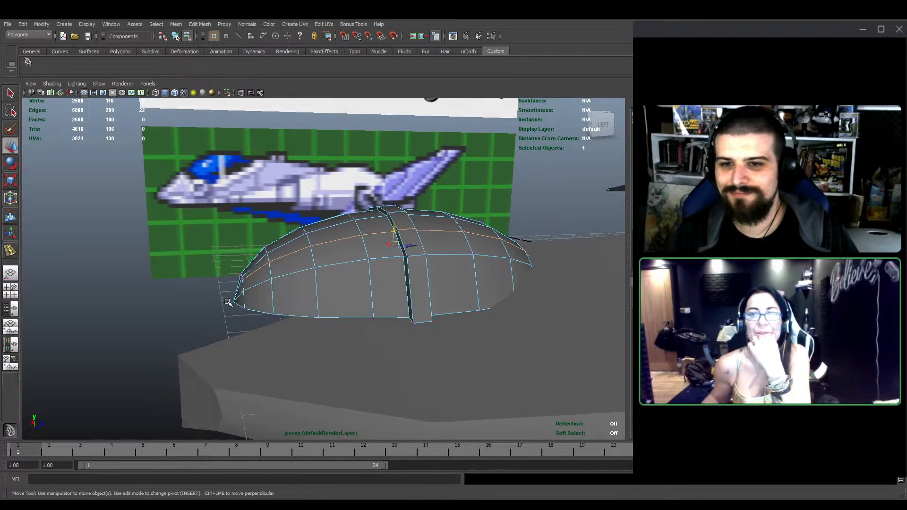
# Lower the pair of side-loop vertices on the ring nearest the canopy's front tip slightly
pyautogui.keyDown('alt'); pyautogui.moveTo(245, 310); pyautogui.dragTo(296, 353); pyautogui.keyUp('alt')
pyautogui.keyDown('alt'); pyautogui.moveTo(298, 324); pyautogui.dragTo(415, 301); pyautogui.keyUp('alt')
pyautogui.press('e')
pyautogui.press('r')
pyautogui.scroll(3, 376, 335)
pyautogui.keyDown('alt'); pyautogui.moveTo(402, 300); pyautogui.dragTo(308, 318, button='middle'); pyautogui.keyUp('alt')
pyautogui.press('w')
pyautogui.keyDown('alt'); pyautogui.moveTo(308, 318); pyautogui.dragTo(323, 303); pyautogui.keyUp('alt')
pyautogui.keyDown('alt'); pyautogui.moveTo(323, 303); pyautogui.dragTo(346, 288, button='middle'); pyautogui.keyUp('alt')
pyautogui.scroll(2, 347, 288)
pyautogui.keyDown('alt'); pyautogui.moveTo(346, 288); pyautogui.dragTo(377, 292); pyautogui.keyUp('alt')
pyautogui.scroll(3, 376, 291)
pyautogui.keyDown('alt'); pyautogui.moveTo(293, 268); pyautogui.dragTo(313, 266); pyautogui.keyUp('alt')
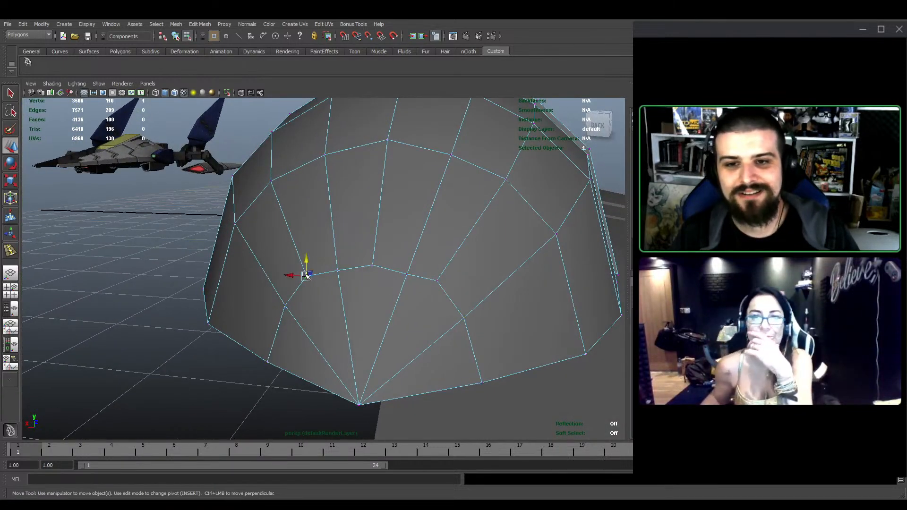
pyautogui.keyDown('alt'); pyautogui.moveTo(413, 298); pyautogui.dragTo(380, 288); pyautogui.keyUp('alt')
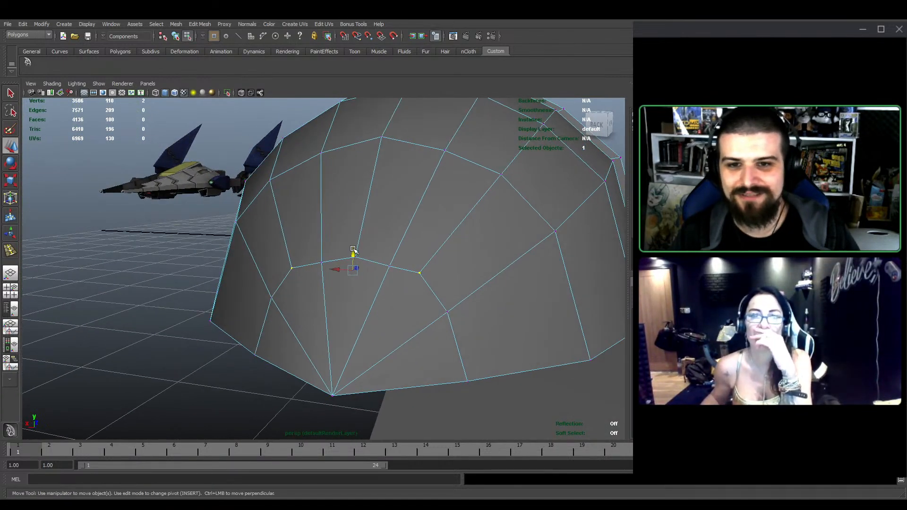
pyautogui.moveTo(354, 249); pyautogui.dragTo(353, 258)
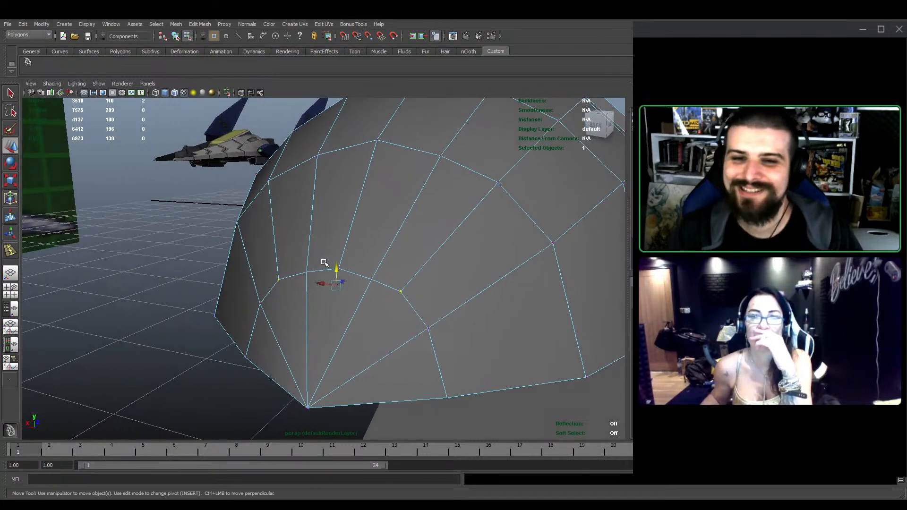
# Scale the three topmost vertices on the ring nearest the canopy's front tip, and return to object mode
pyautogui.keyDown('alt'); pyautogui.moveTo(298, 264); pyautogui.dragTo(322, 325); pyautogui.keyUp('alt')
pyautogui.keyDown('alt'); pyautogui.moveTo(410, 383); pyautogui.dragTo(330, 232); pyautogui.keyUp('alt')
pyautogui.press('e')
pyautogui.press('r')
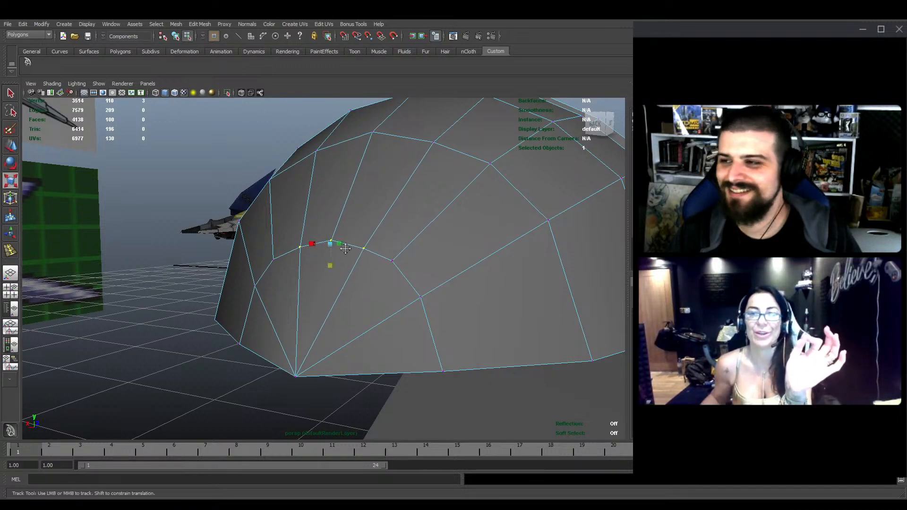
pyautogui.keyDown('alt'); pyautogui.moveTo(330, 268); pyautogui.dragTo(368, 276); pyautogui.keyUp('alt')
pyautogui.press('w')
pyautogui.press('F8')
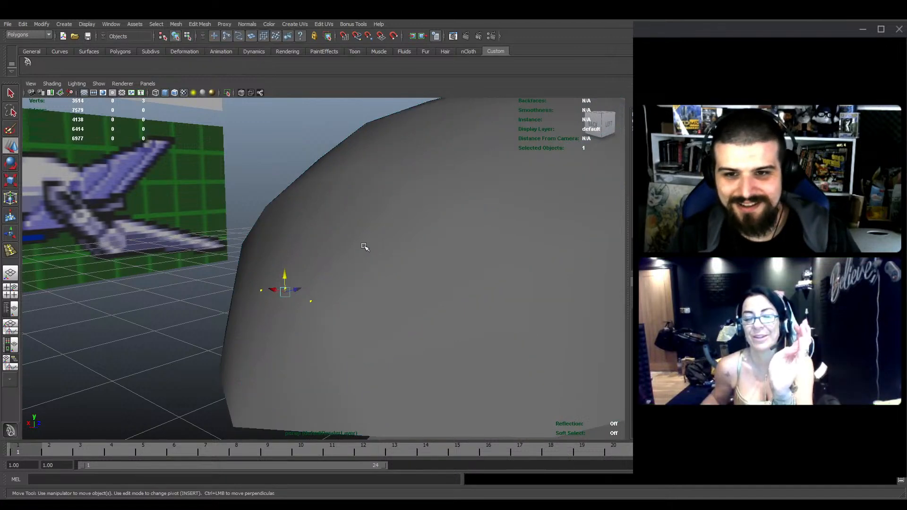
# Examine the canopy's overall shape and its fit on the nose from several angles
pyautogui.keyDown('alt'); pyautogui.moveTo(364, 246); pyautogui.dragTo(431, 270); pyautogui.keyUp('alt')
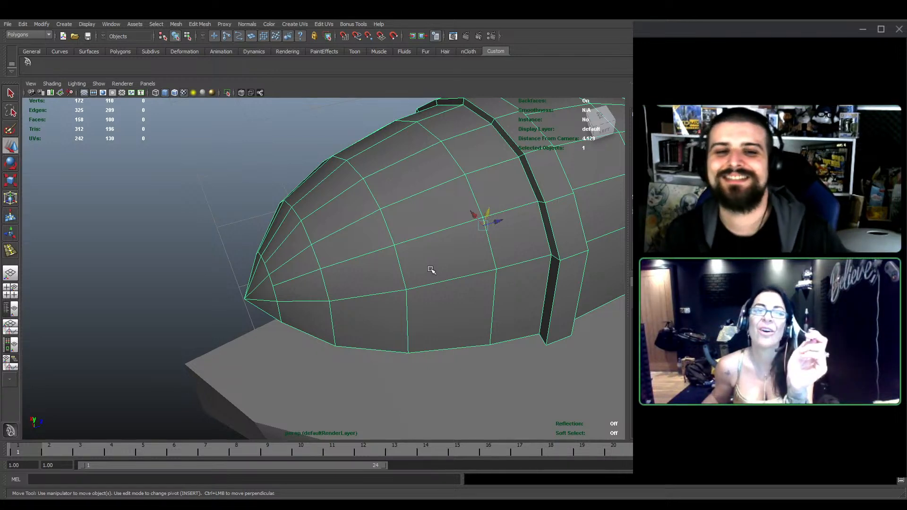
pyautogui.keyDown('alt'); pyautogui.moveTo(431, 269); pyautogui.dragTo(376, 263, button='right'); pyautogui.keyUp('alt')
pyautogui.keyDown('alt'); pyautogui.moveTo(377, 263); pyautogui.dragTo(420, 227); pyautogui.keyUp('alt')
pyautogui.keyDown('alt'); pyautogui.moveTo(420, 227); pyautogui.dragTo(373, 263, button='middle'); pyautogui.keyUp('alt')
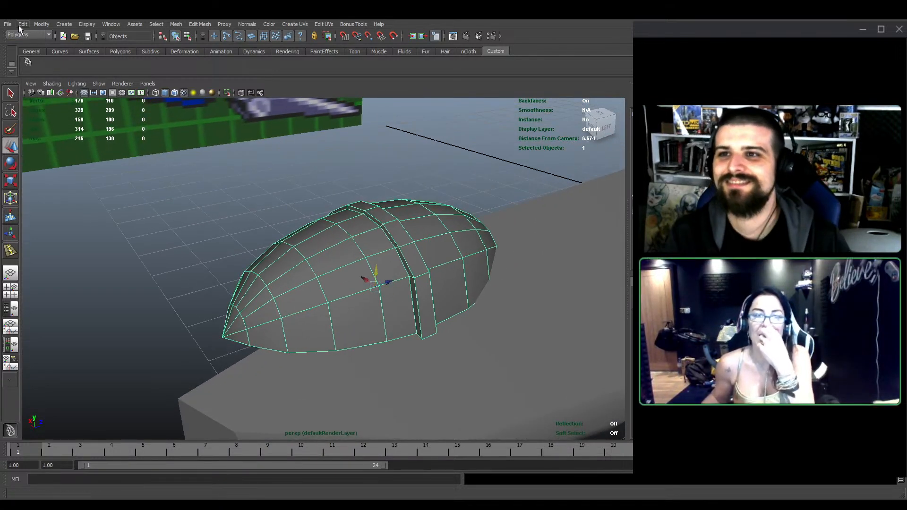
pyautogui.click(198, 218)
pyautogui.keyDown('alt'); pyautogui.moveTo(357, 270); pyautogui.dragTo(327, 296); pyautogui.keyUp('alt')
pyautogui.click(368, 269)
# Rotate the lowest lengthwise edge loop on one side of the canopy slightly downward in the front view, leaving out its tip edges
pyautogui.moveTo(328, 297); pyautogui.dragTo(327, 274, button='right')
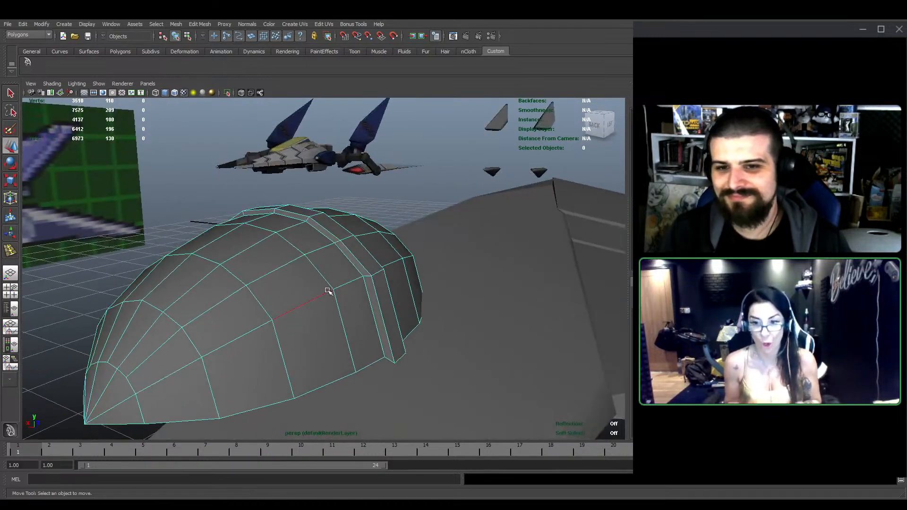
pyautogui.doubleClick(317, 300)
pyautogui.keyDown('alt'); pyautogui.moveTo(308, 299); pyautogui.dragTo(355, 406); pyautogui.keyUp('alt')
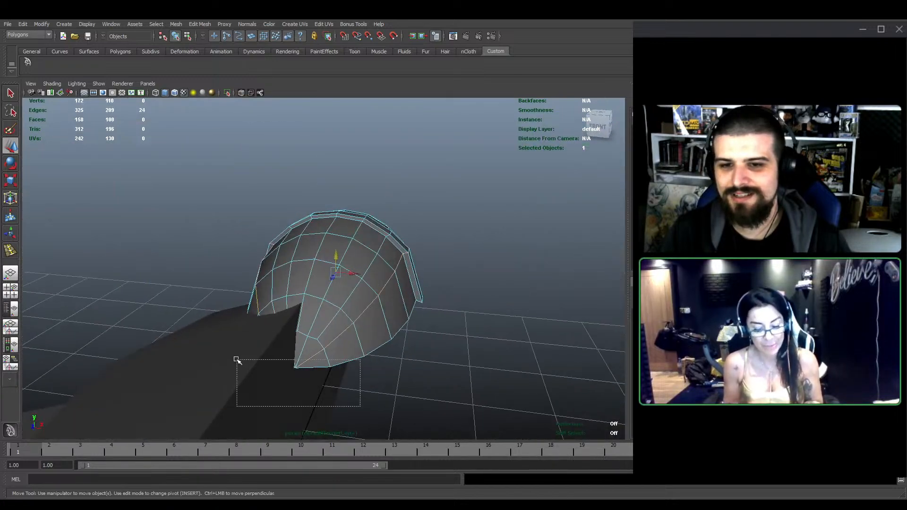
pyautogui.keyDown('alt'); pyautogui.moveTo(237, 360); pyautogui.dragTo(418, 314); pyautogui.keyUp('alt')
pyautogui.moveTo(307, 243); pyautogui.dragTo(405, 299)
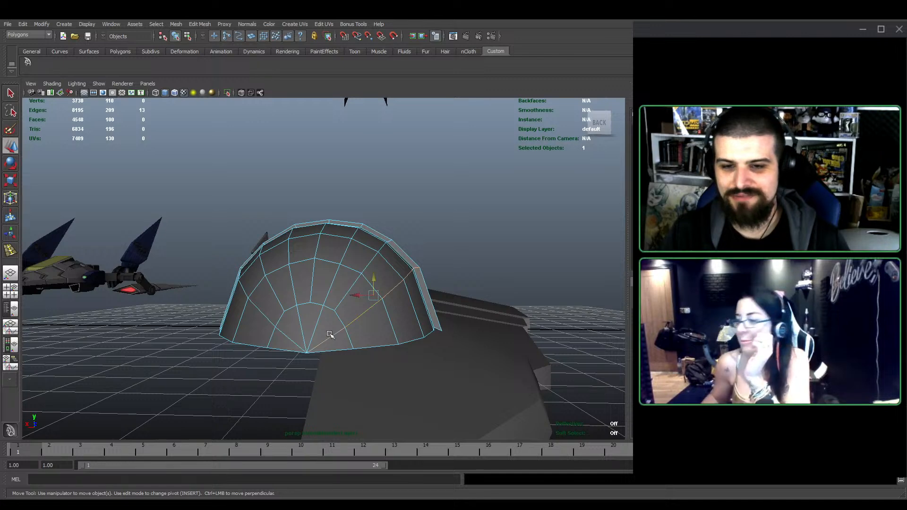
pyautogui.keyDown('alt'); pyautogui.moveTo(303, 359); pyautogui.dragTo(347, 342); pyautogui.keyUp('alt')
pyautogui.keyDown('alt'); pyautogui.moveTo(403, 291); pyautogui.dragTo(412, 312); pyautogui.keyUp('alt')
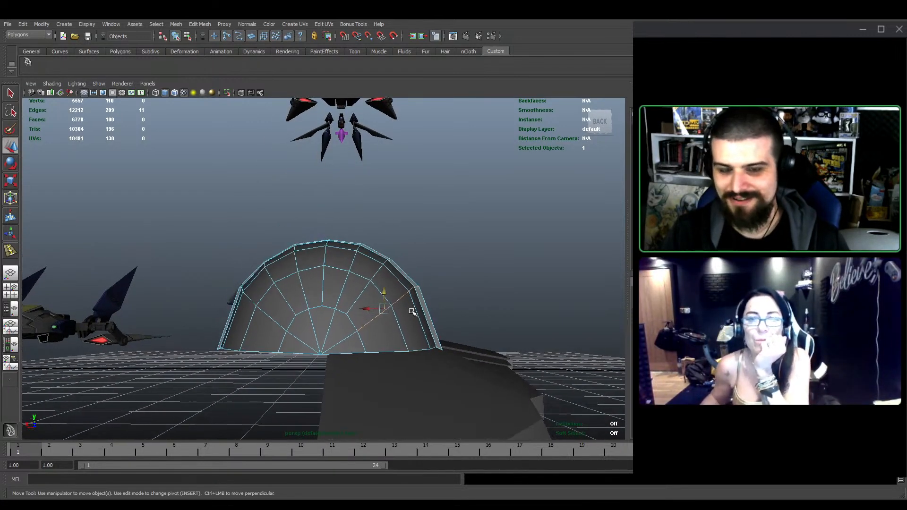
pyautogui.press('space')
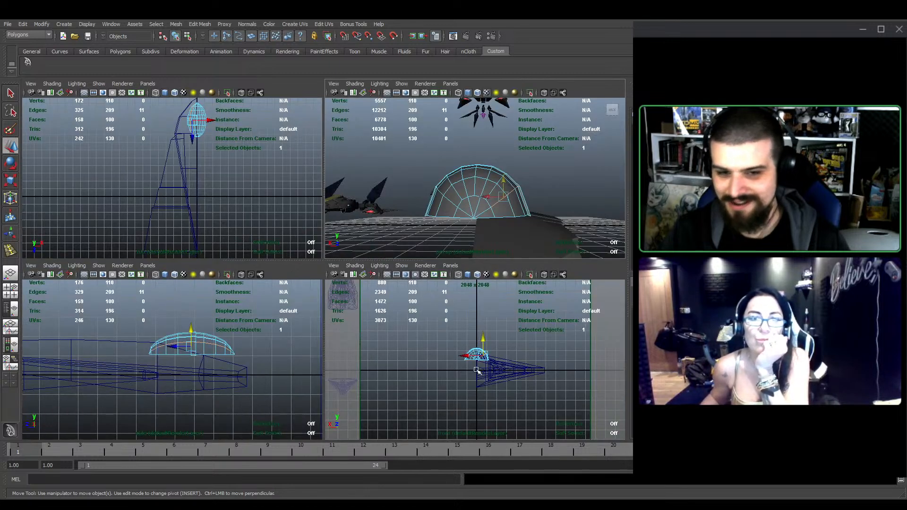
pyautogui.press('space')
pyautogui.press('f')
pyautogui.scroll(-10, 425, 247)
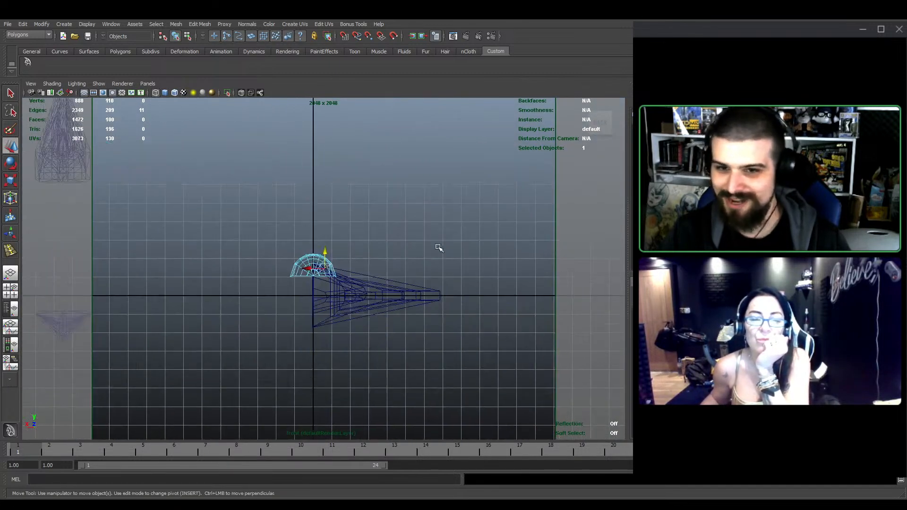
pyautogui.scroll(10, 439, 247)
pyautogui.press('e')
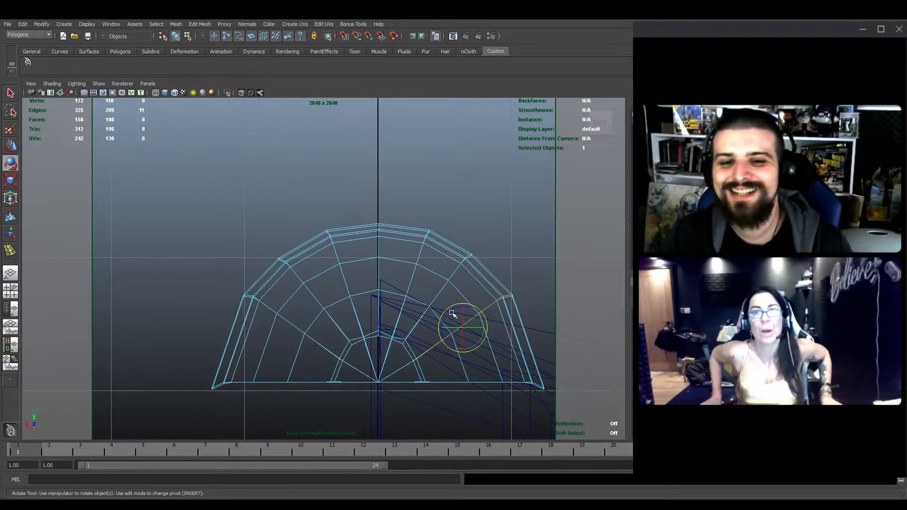
pyautogui.moveTo(454, 313); pyautogui.dragTo(458, 310)
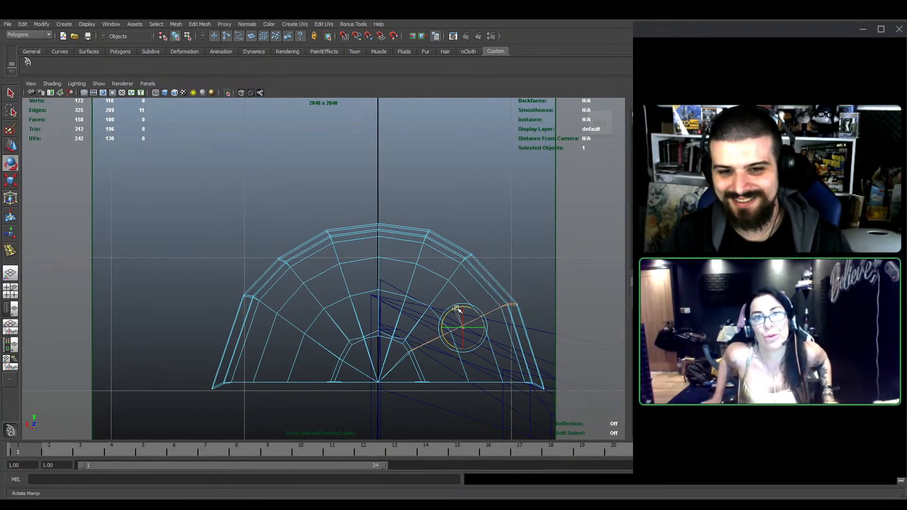
# Rotate the matching lengthwise edge loop on the canopy's opposite side by a similar amount, leaving out its tip edges
pyautogui.click(321, 344)
pyautogui.press('w')
pyautogui.click(289, 322)
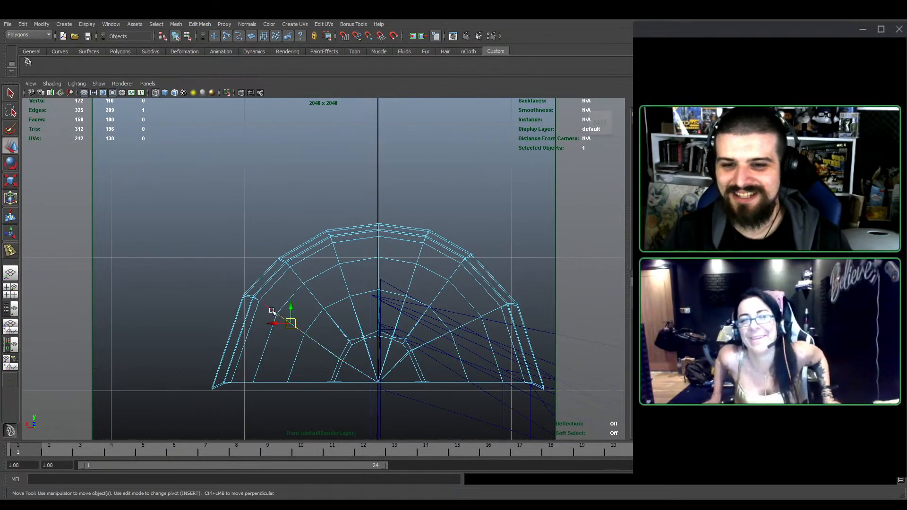
pyautogui.doubleClick(272, 311)
pyautogui.keyDown('ctrl'); pyautogui.moveTo(390, 399); pyautogui.dragTo(360, 369); pyautogui.keyUp('ctrl')
pyautogui.press('e')
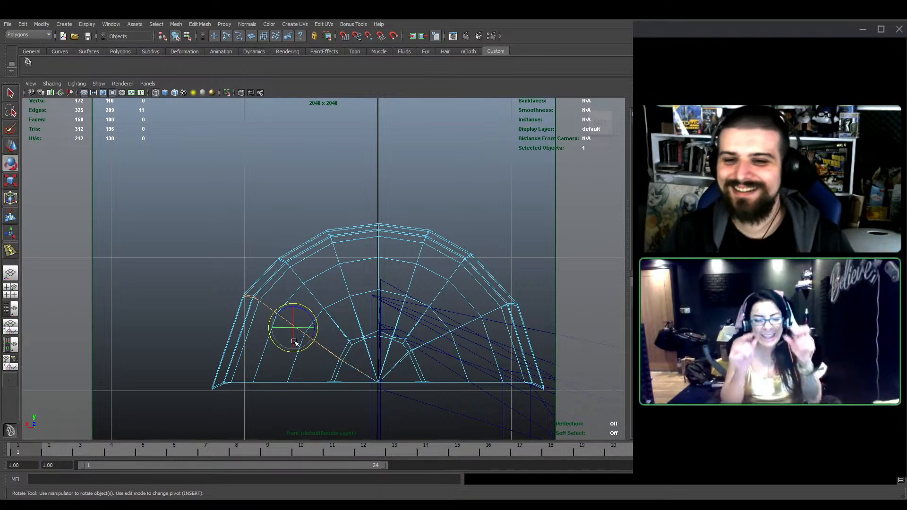
pyautogui.moveTo(307, 310); pyautogui.dragTo(307, 308)
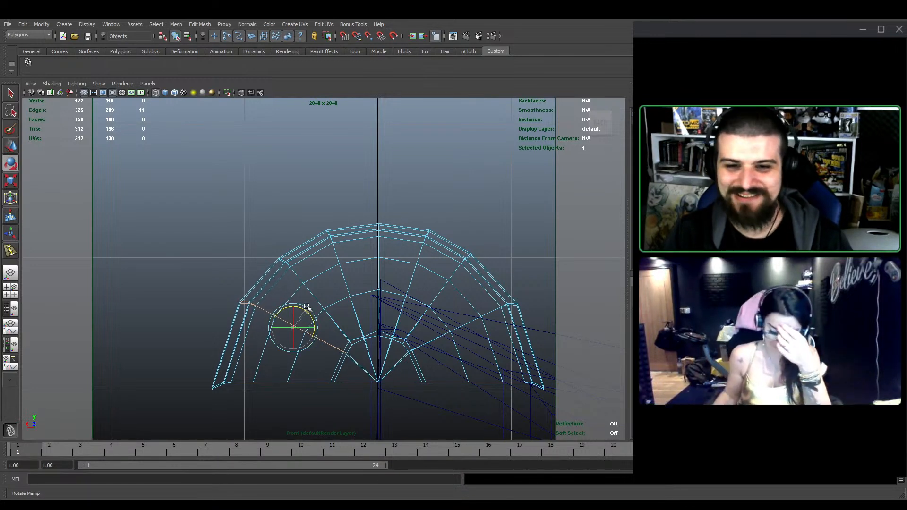
# Rotate the first side's edge loop a little further, again without its tip edges
pyautogui.doubleClick(434, 341)
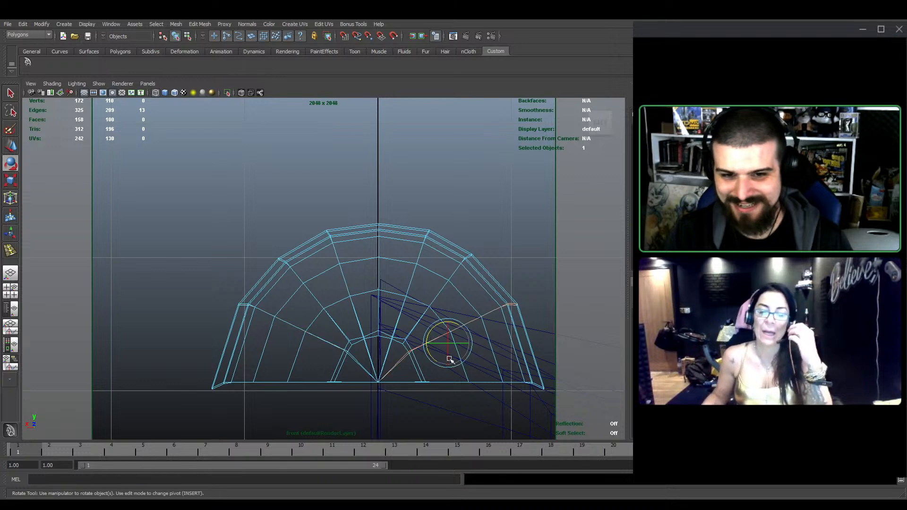
pyautogui.keyDown('ctrl'); pyautogui.moveTo(357, 398); pyautogui.dragTo(394, 367); pyautogui.keyUp('ctrl')
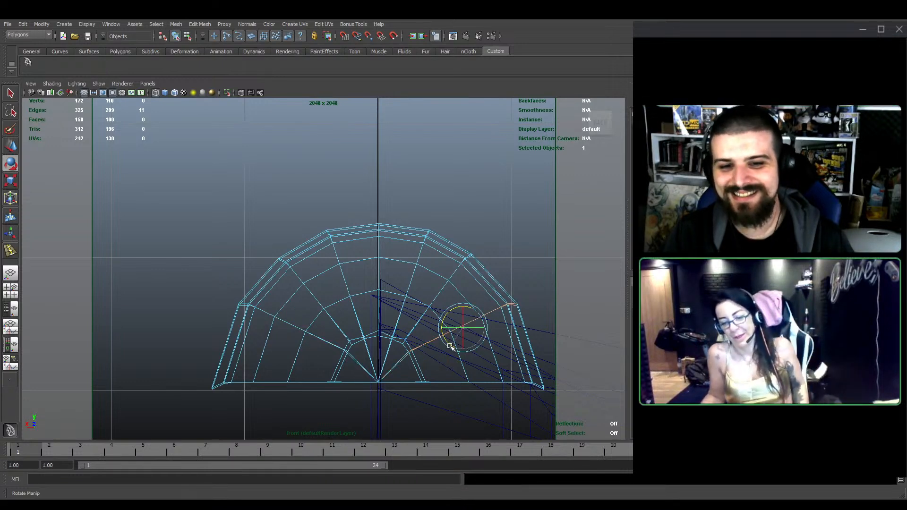
pyautogui.moveTo(450, 347); pyautogui.dragTo(449, 346)
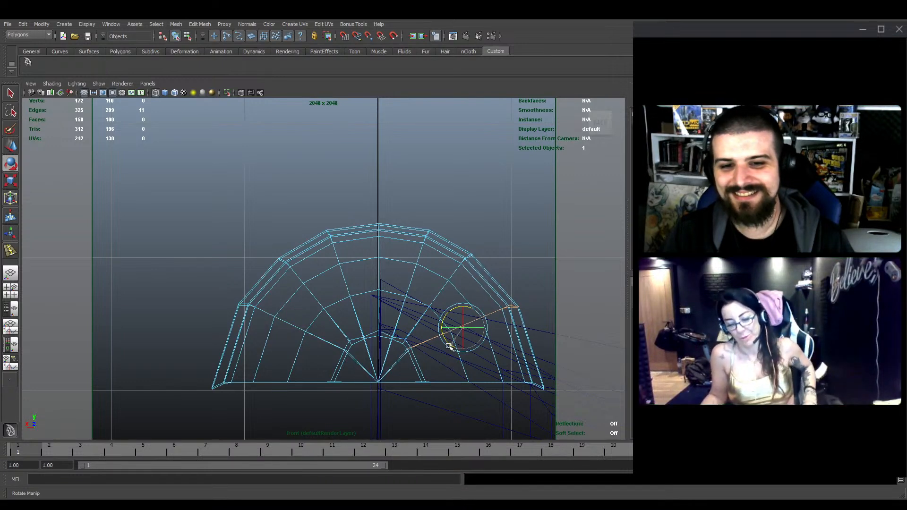
# Lower both lowest lengthwise side loops together slightly, keeping the tip edges out of the selection
pyautogui.keyDown('shift'); pyautogui.doubleClick(321, 343); pyautogui.keyUp('shift')
pyautogui.keyDown('alt'); pyautogui.moveTo(354, 350); pyautogui.dragTo(290, 323, button='middle'); pyautogui.keyUp('alt')
pyautogui.press('w')
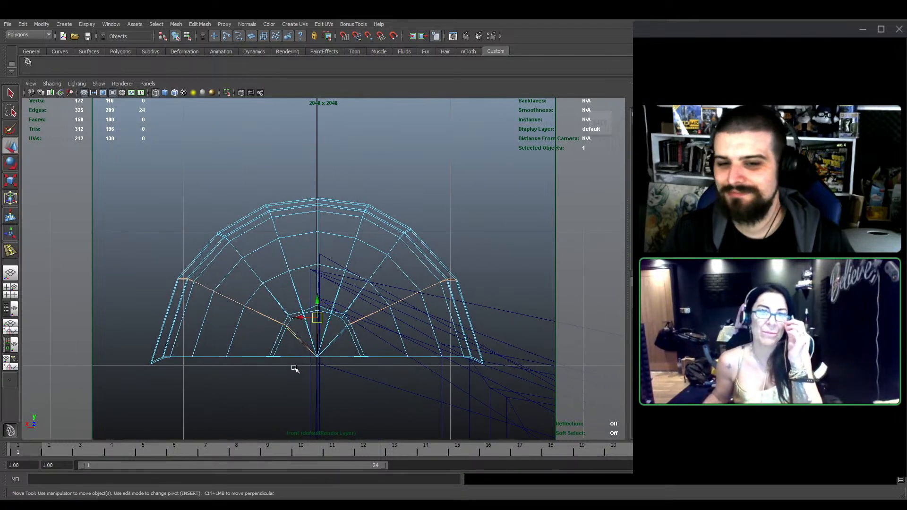
pyautogui.moveTo(320, 280); pyautogui.dragTo(318, 292)
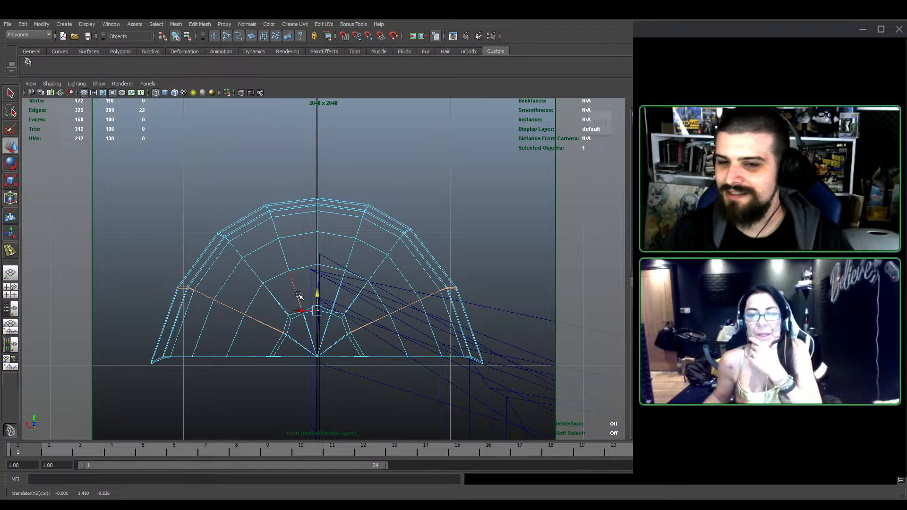
# Spread the four lower side vertices on the innermost rings outward by scaling them widthwise
pyautogui.click(273, 332)
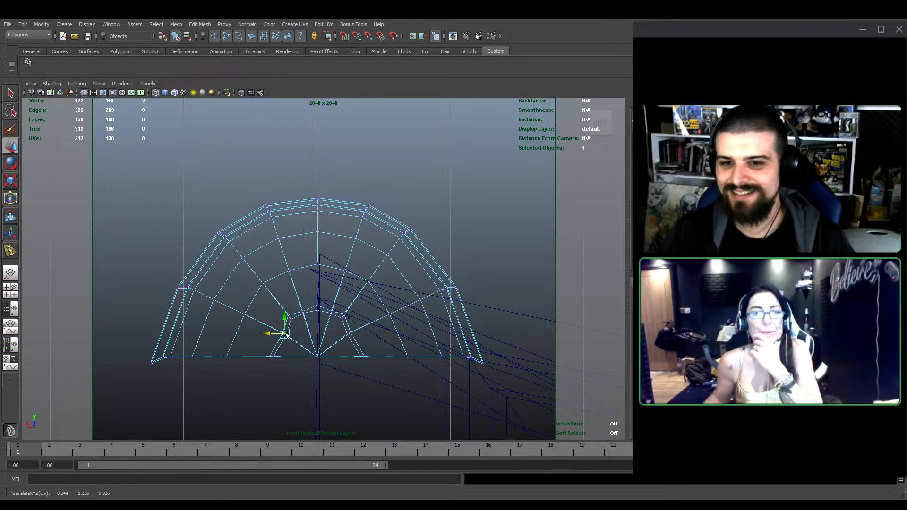
pyautogui.keyDown('shift'); pyautogui.moveTo(331, 331); pyautogui.dragTo(362, 349); pyautogui.keyUp('shift')
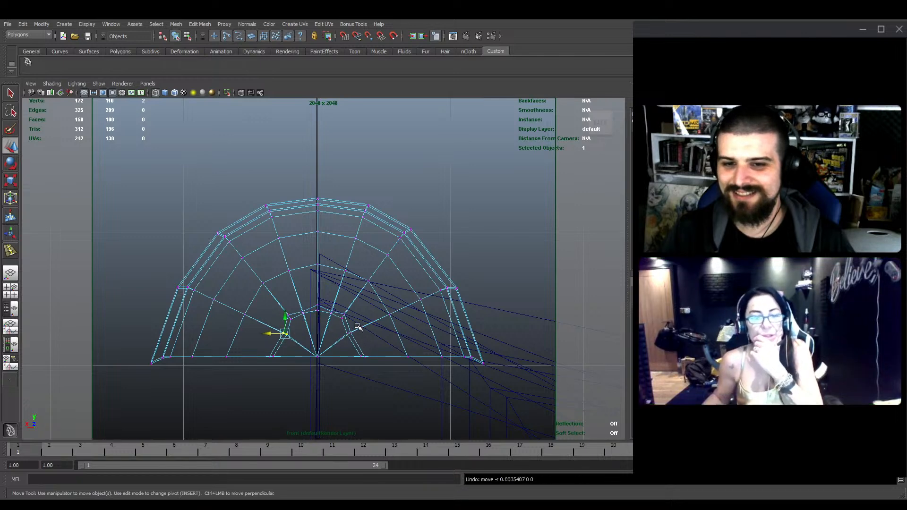
pyautogui.click(352, 345)
pyautogui.scroll(3, 347, 346)
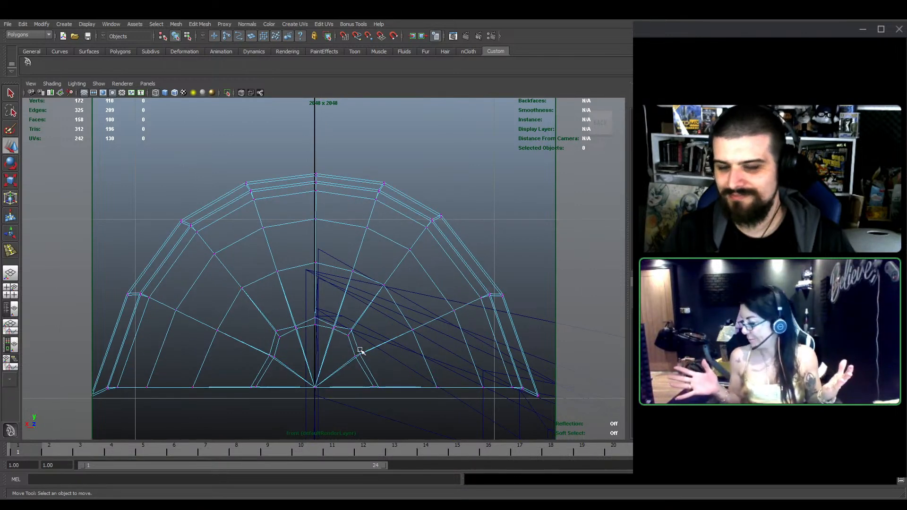
pyautogui.moveTo(373, 348); pyautogui.dragTo(356, 361)
pyautogui.press('r')
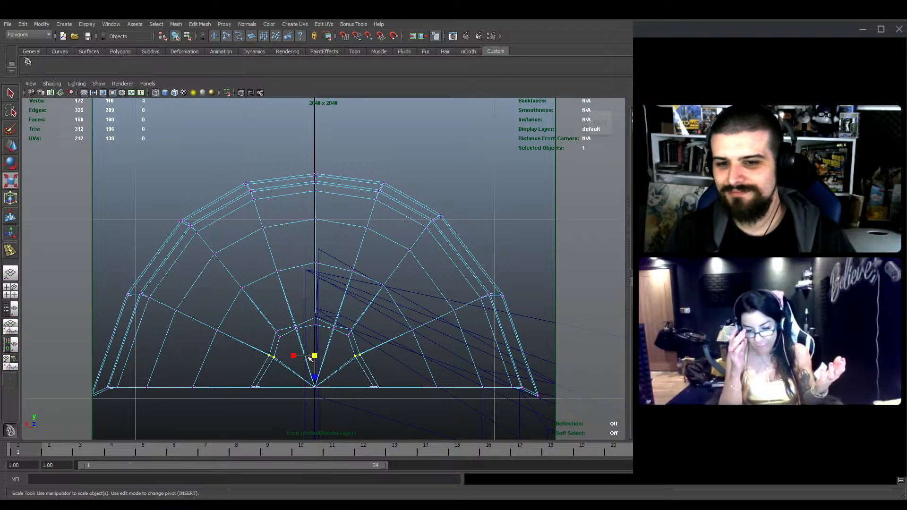
pyautogui.moveTo(294, 356); pyautogui.dragTo(292, 357)
pyautogui.press('w')
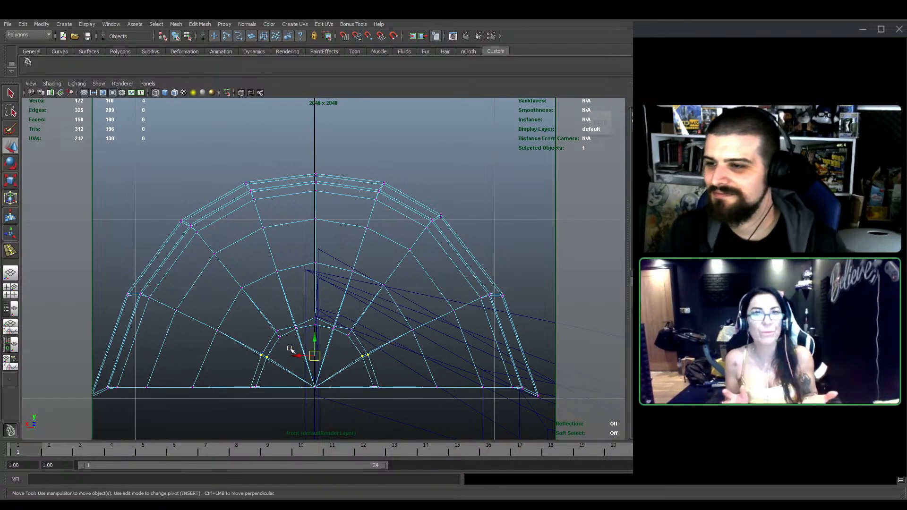
# Round the innermost ring by raising the vertex pair beside the centre line and lowering the next pair outward slightly
pyautogui.click(294, 325)
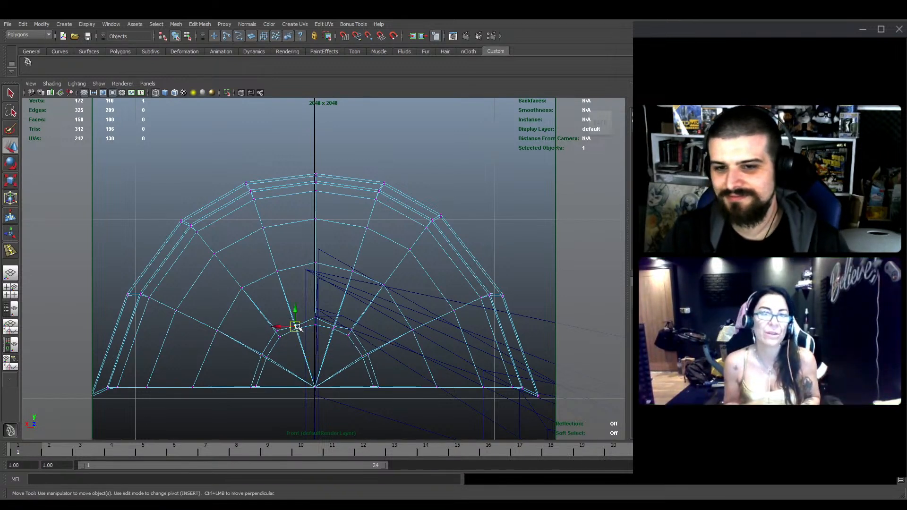
pyautogui.keyDown('shift'); pyautogui.click(334, 327); pyautogui.keyUp('shift')
pyautogui.moveTo(314, 312); pyautogui.dragTo(314, 308)
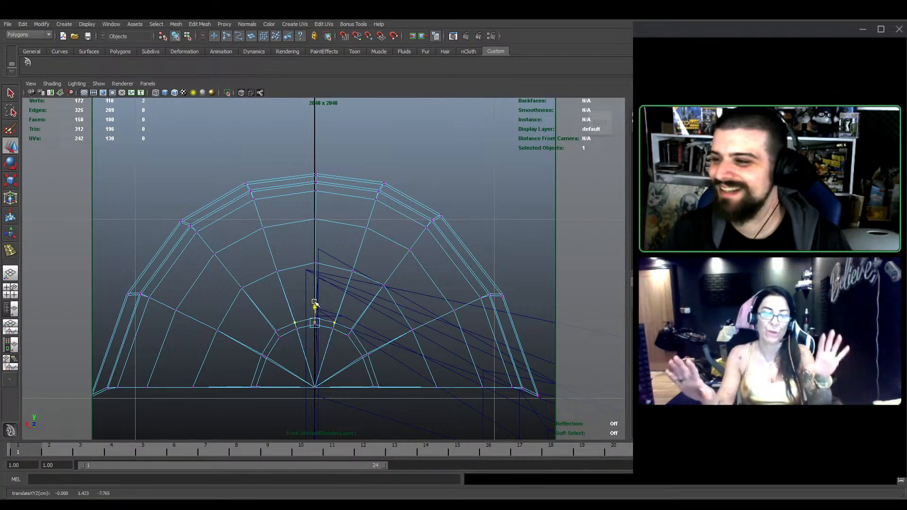
pyautogui.click(278, 330)
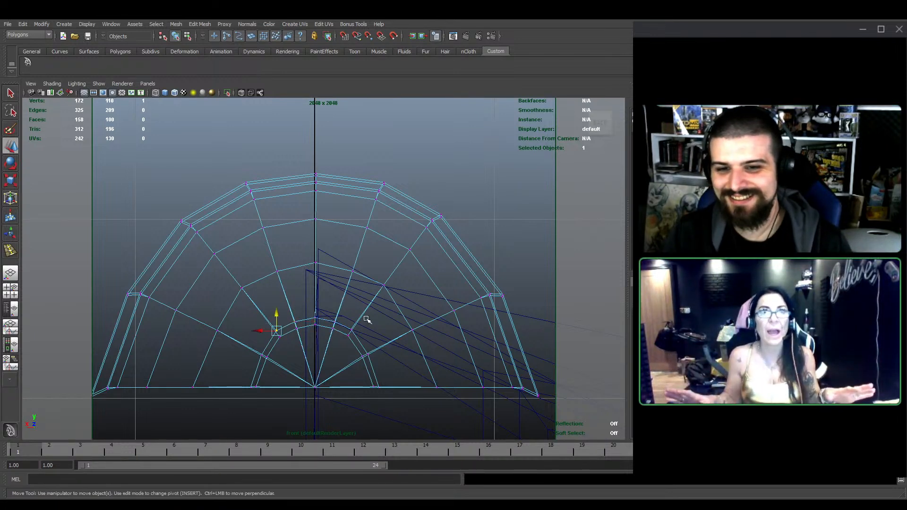
pyautogui.keyDown('shift'); pyautogui.click(345, 332); pyautogui.keyUp('shift')
pyautogui.moveTo(311, 315); pyautogui.dragTo(315, 320)
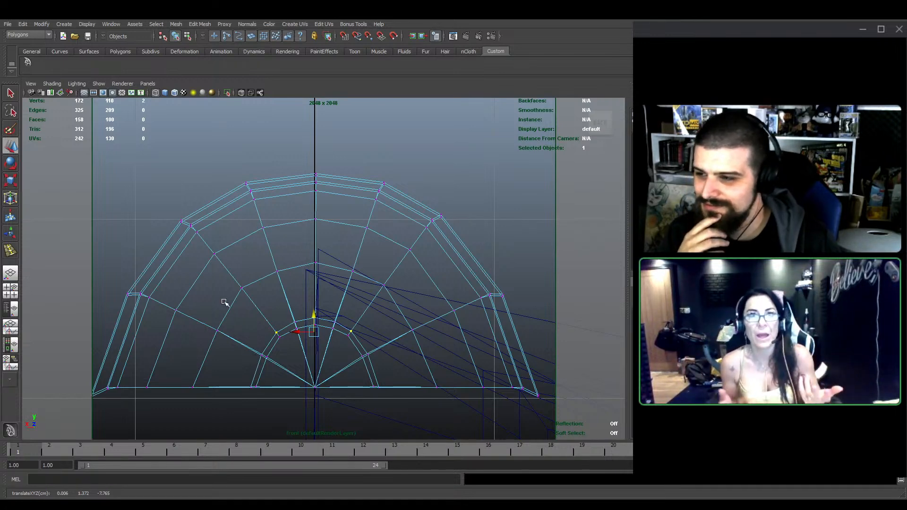
# Flatten all the canopy's bottom-edge vertices onto one level, raise them slightly, and reselect the whole canopy in object mode
pyautogui.scroll(-5, 459, 356)
pyautogui.scroll(5, 370, 330)
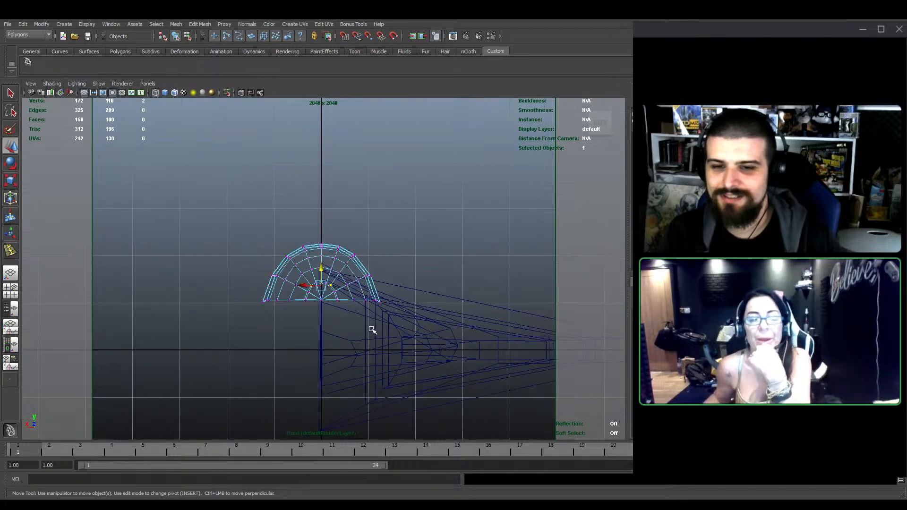
pyautogui.moveTo(126, 388); pyautogui.dragTo(499, 340)
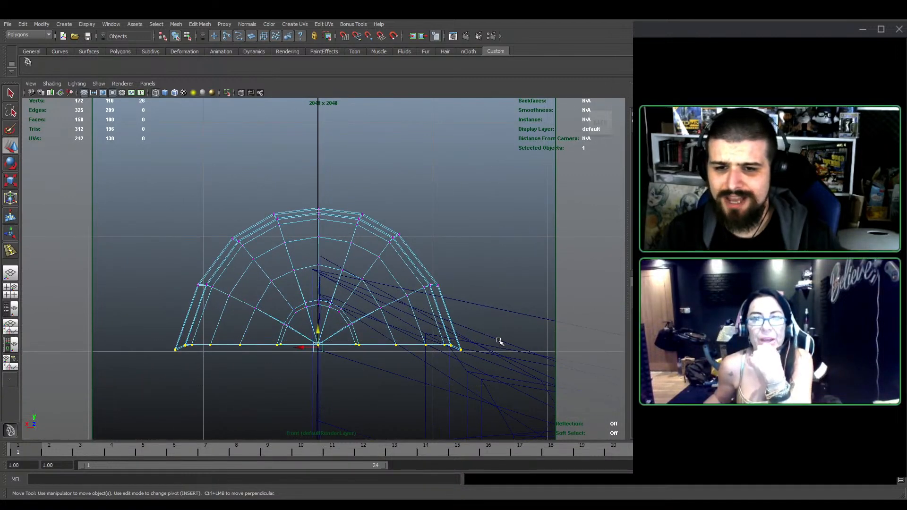
pyautogui.press('r')
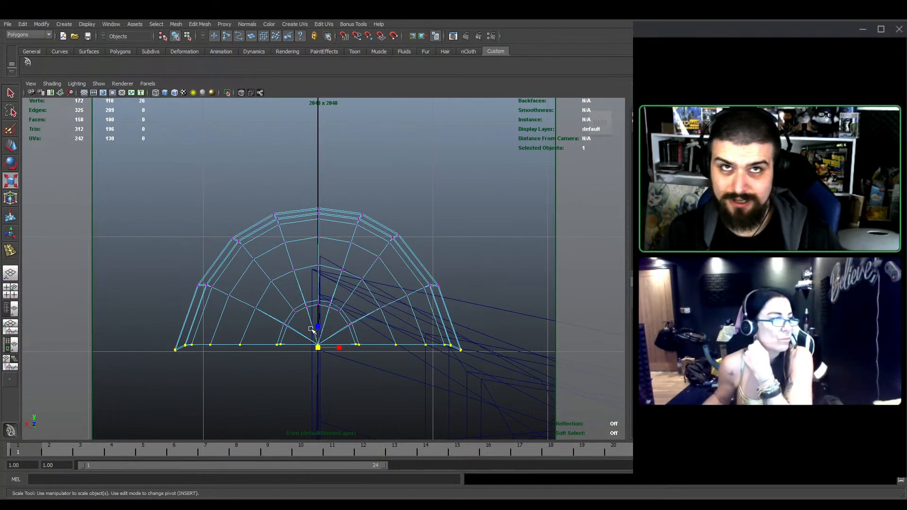
pyautogui.moveTo(319, 327)
pyautogui.mouseDown()
pyautogui.moveTo(319, 347)
pyautogui.moveTo(320, 329)
pyautogui.mouseUp()
pyautogui.press('e')
pyautogui.press('r')
pyautogui.press('w')
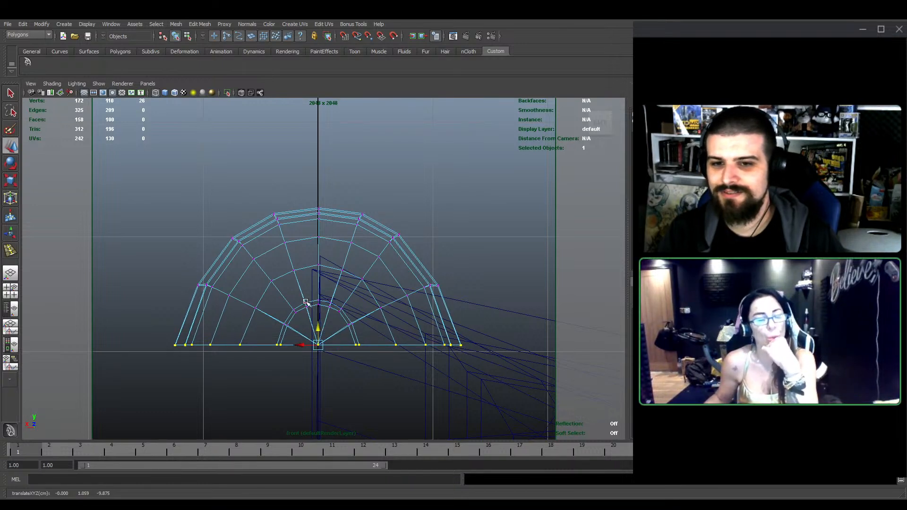
pyautogui.press('F8')
pyautogui.click(275, 222)
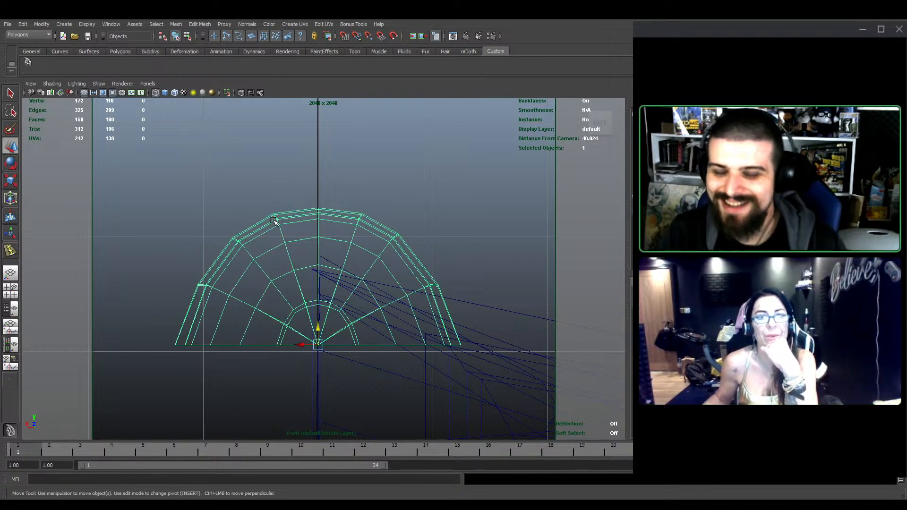
pyautogui.press('space')
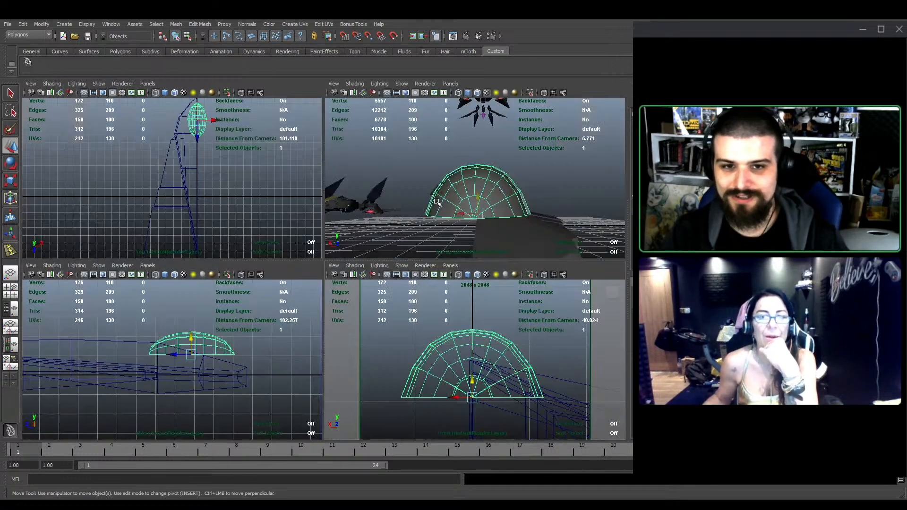
# Select the hull beneath the canopy in the perspective view and save the scene
pyautogui.press('space')
pyautogui.keyDown('alt'); pyautogui.moveTo(465, 190); pyautogui.dragTo(444, 249); pyautogui.keyUp('alt')
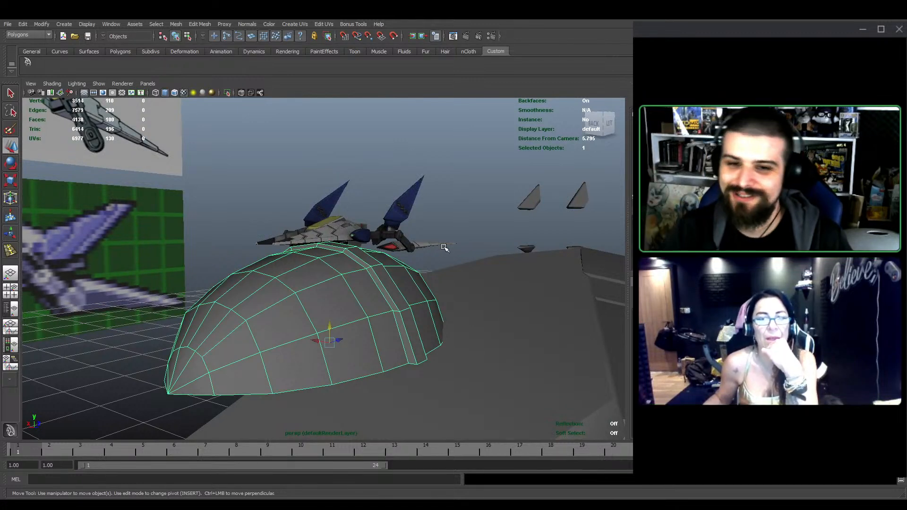
pyautogui.keyDown('alt'); pyautogui.moveTo(369, 303); pyautogui.dragTo(322, 314); pyautogui.keyUp('alt')
pyautogui.keyDown('alt'); pyautogui.moveTo(321, 314); pyautogui.dragTo(401, 294, button='middle'); pyautogui.keyUp('alt')
pyautogui.keyDown('alt'); pyautogui.moveTo(401, 293); pyautogui.dragTo(368, 333); pyautogui.keyUp('alt')
pyautogui.keyDown('alt'); pyautogui.moveTo(381, 334); pyautogui.dragTo(393, 316, button='middle'); pyautogui.keyUp('alt')
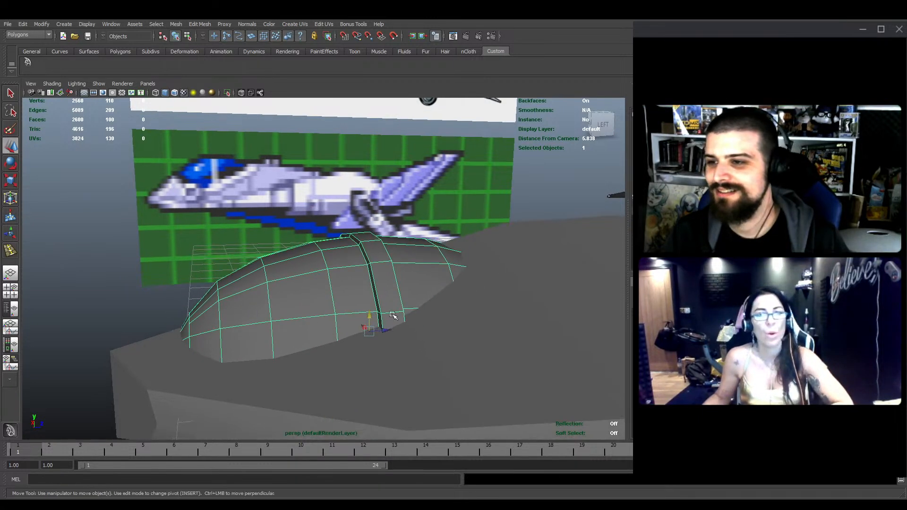
pyautogui.keyDown('alt'); pyautogui.moveTo(392, 316); pyautogui.dragTo(397, 331); pyautogui.keyUp('alt')
pyautogui.press('q')
pyautogui.click(489, 326)
pyautogui.hotkey('ctrl', 's')
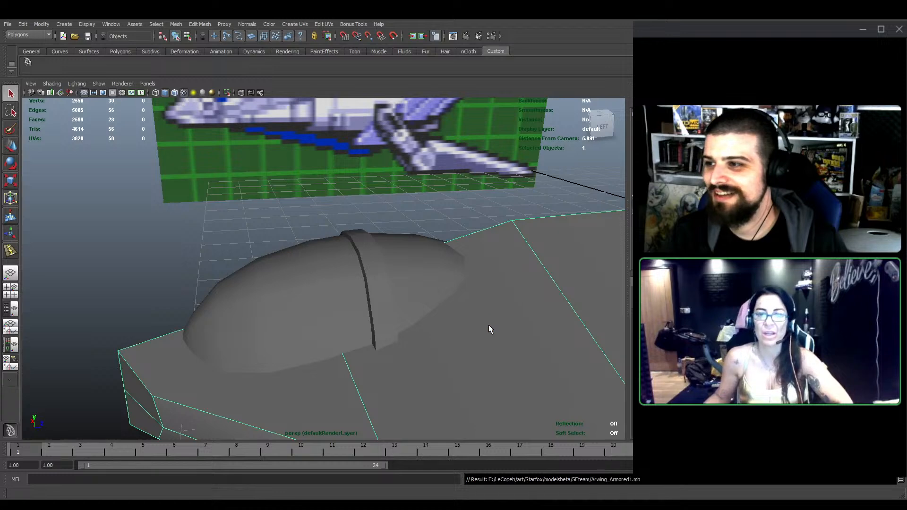
# Clear the hull selection and save the scene again
pyautogui.moveTo(478, 320)
pyautogui.keyDown('alt'); pyautogui.mouseDown()
pyautogui.moveTo(430, 310)
pyautogui.moveTo(477, 305)
pyautogui.mouseUp(); pyautogui.keyUp('alt')
pyautogui.scroll(-3, 477, 304)
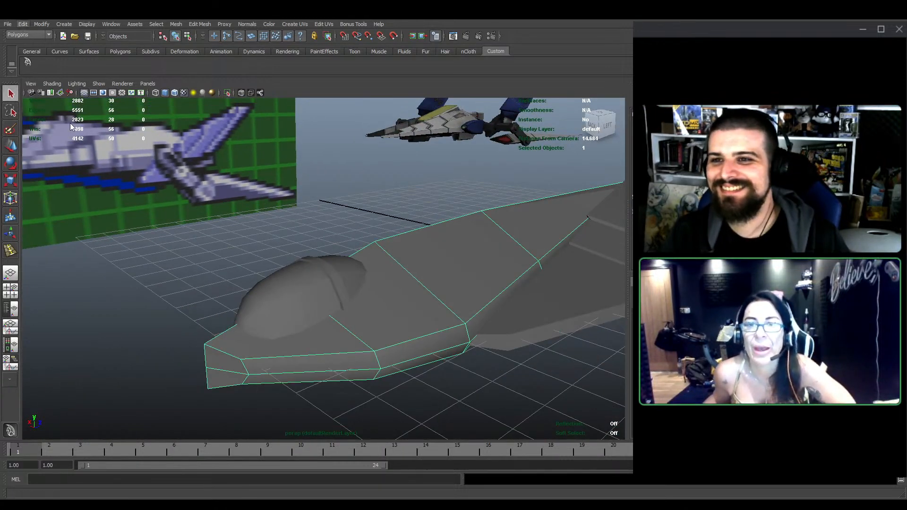
pyautogui.click(405, 196)
pyautogui.keyDown('alt'); pyautogui.moveTo(406, 196); pyautogui.dragTo(384, 243, button='middle'); pyautogui.keyUp('alt')
pyautogui.hotkey('ctrl', 's')
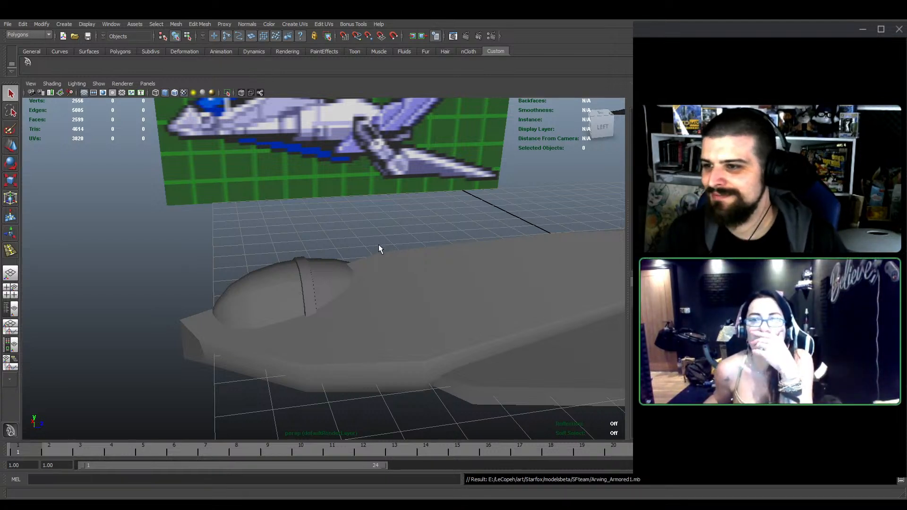
pyautogui.keyDown('alt'); pyautogui.moveTo(371, 283); pyautogui.dragTo(382, 283); pyautogui.keyUp('alt')
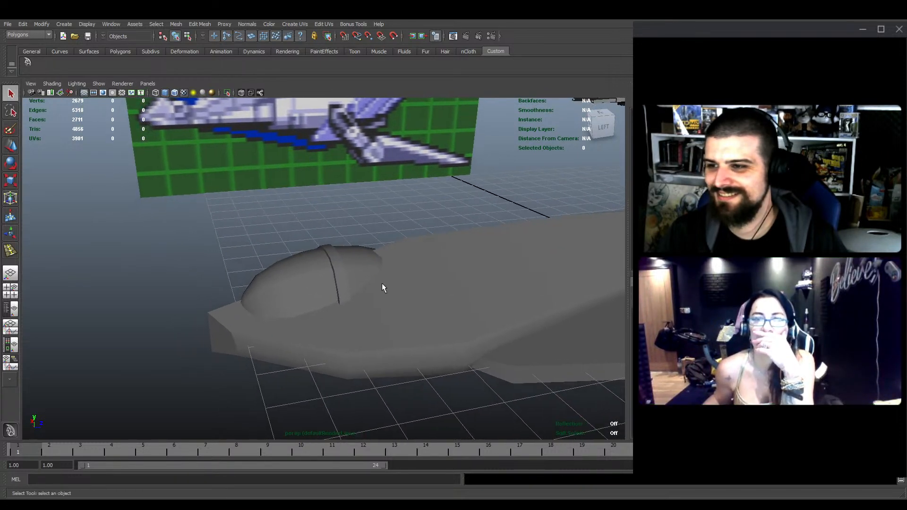
# Lower the hull's upper vertex hidden beneath the canopy slightly, so more of the canopy's base shows
pyautogui.scroll(2, 382, 285)
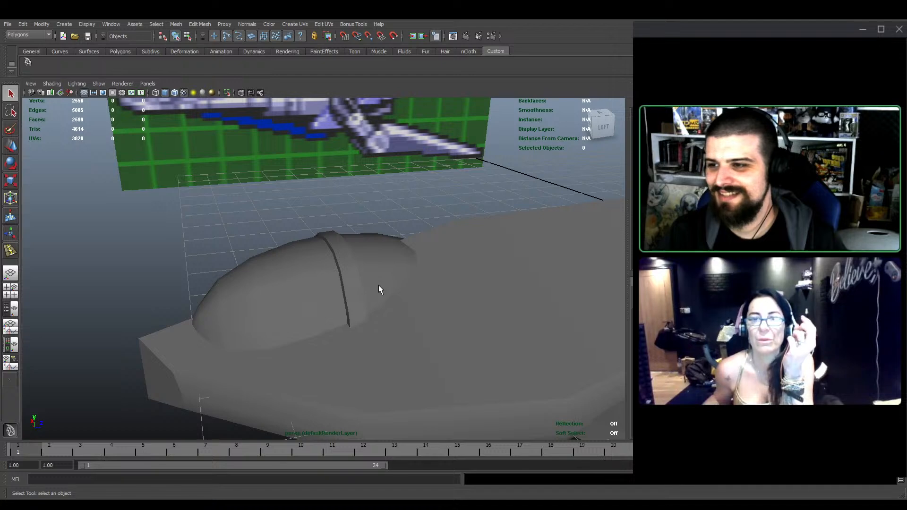
pyautogui.click(410, 284)
pyautogui.click(431, 281)
pyautogui.keyDown('alt'); pyautogui.moveTo(431, 281); pyautogui.dragTo(413, 298); pyautogui.keyUp('alt')
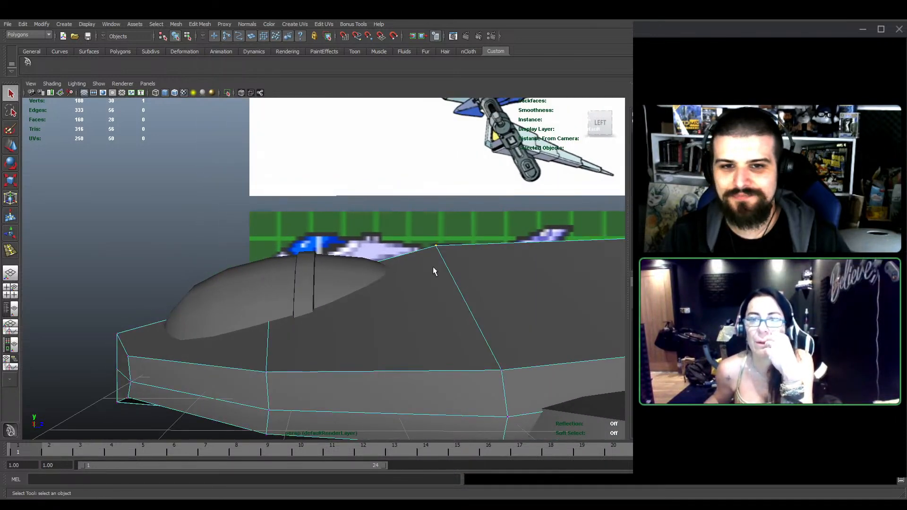
pyautogui.press('w')
pyautogui.keyDown('alt'); pyautogui.moveTo(433, 266); pyautogui.dragTo(330, 254); pyautogui.keyUp('alt')
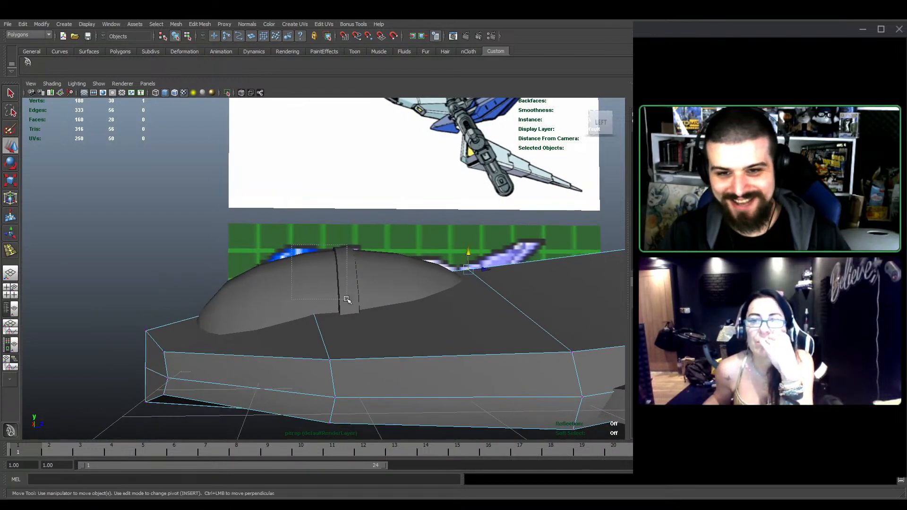
pyautogui.moveTo(347, 299); pyautogui.dragTo(347, 299)
pyautogui.moveTo(303, 267); pyautogui.dragTo(303, 277)
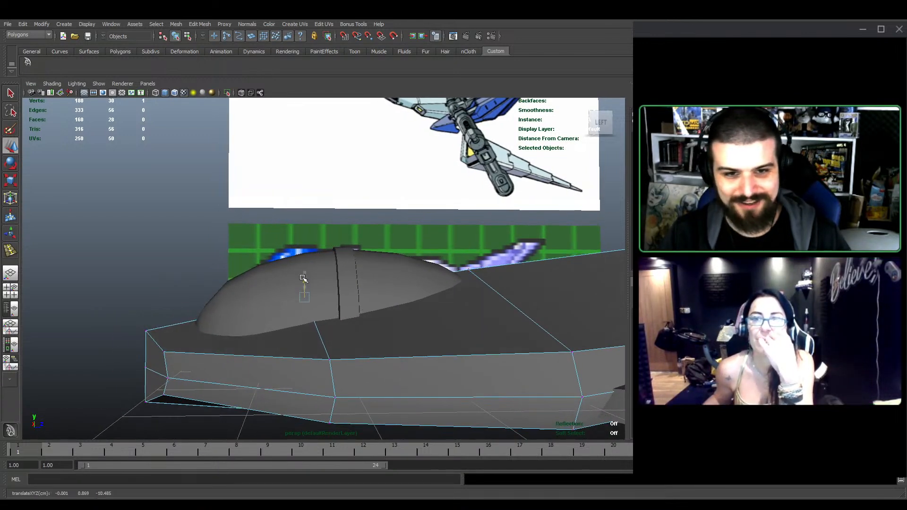
pyautogui.moveTo(216, 321)
pyautogui.keyDown('alt'); pyautogui.mouseDown()
pyautogui.moveTo(256, 321)
pyautogui.moveTo(212, 312)
pyautogui.mouseUp(); pyautogui.keyUp('alt')
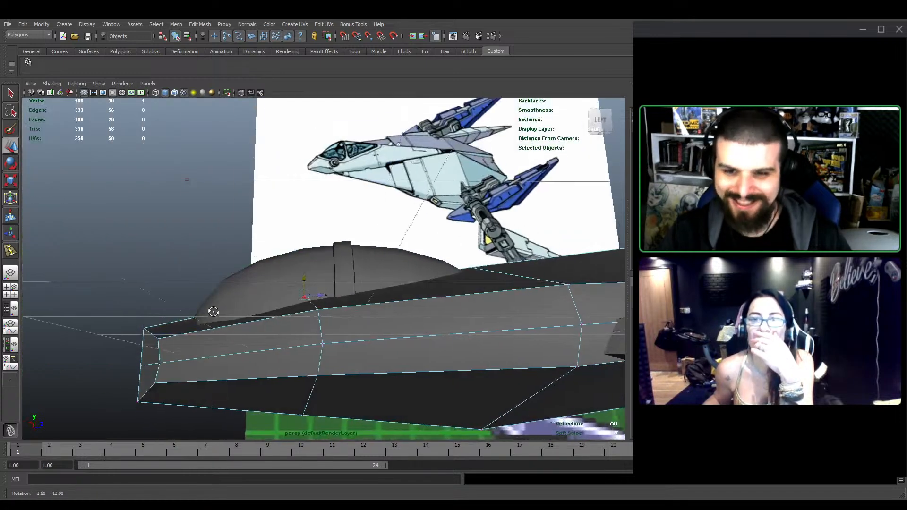
pyautogui.keyDown('alt'); pyautogui.moveTo(213, 312); pyautogui.dragTo(269, 307, button='middle'); pyautogui.keyUp('alt')
pyautogui.keyDown('alt'); pyautogui.moveTo(269, 308); pyautogui.dragTo(276, 320); pyautogui.keyUp('alt')
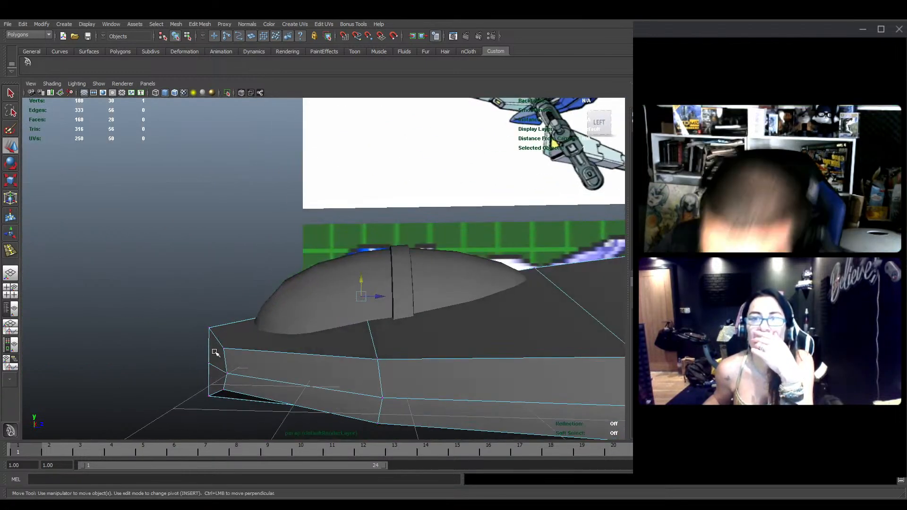
# Pull the middle edge of the hull's flat nose face forward to form a pointed tip
pyautogui.keyDown('alt'); pyautogui.moveTo(214, 352); pyautogui.dragTo(241, 370); pyautogui.keyUp('alt')
pyautogui.keyDown('alt'); pyautogui.moveTo(241, 370); pyautogui.dragTo(300, 322, button='middle'); pyautogui.keyUp('alt')
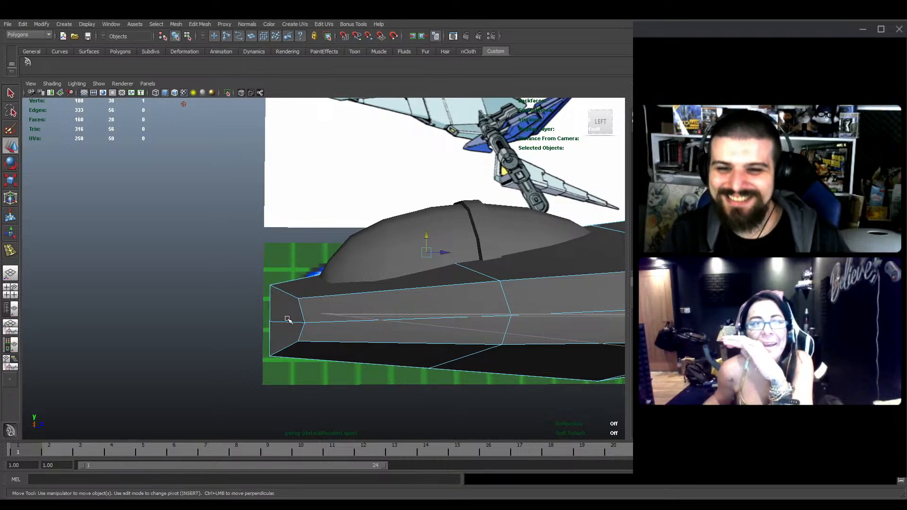
pyautogui.click(279, 326)
pyautogui.hotkey('ctrl', 'z')
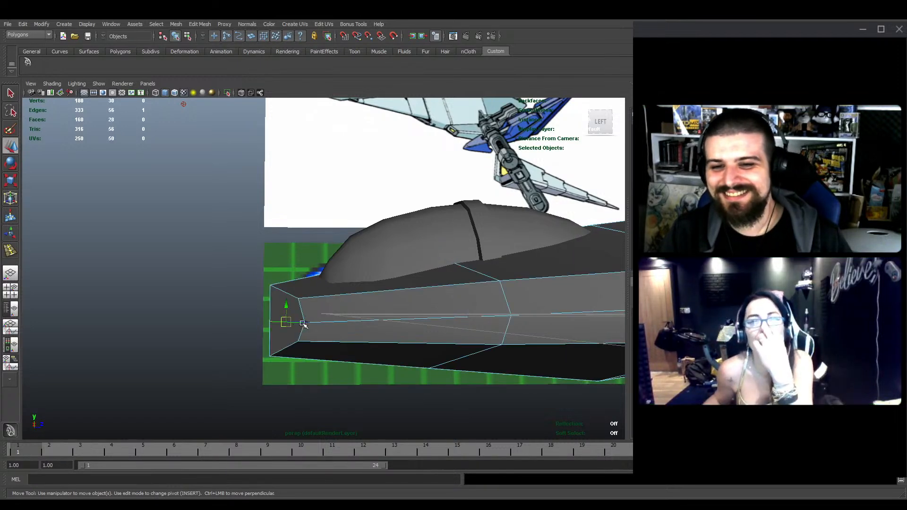
pyautogui.moveTo(301, 323); pyautogui.dragTo(361, 284)
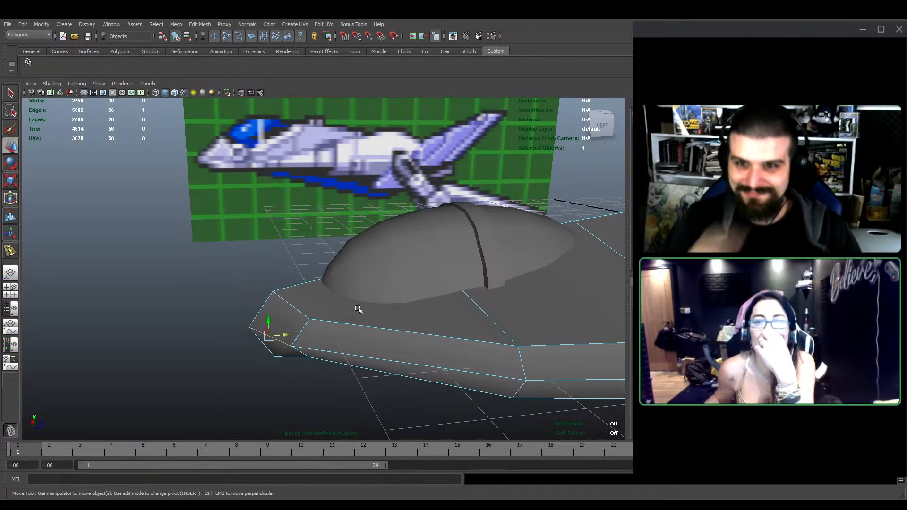
# Insert an edge loop around the nose section, a short way behind the tip
pyautogui.click(201, 24)
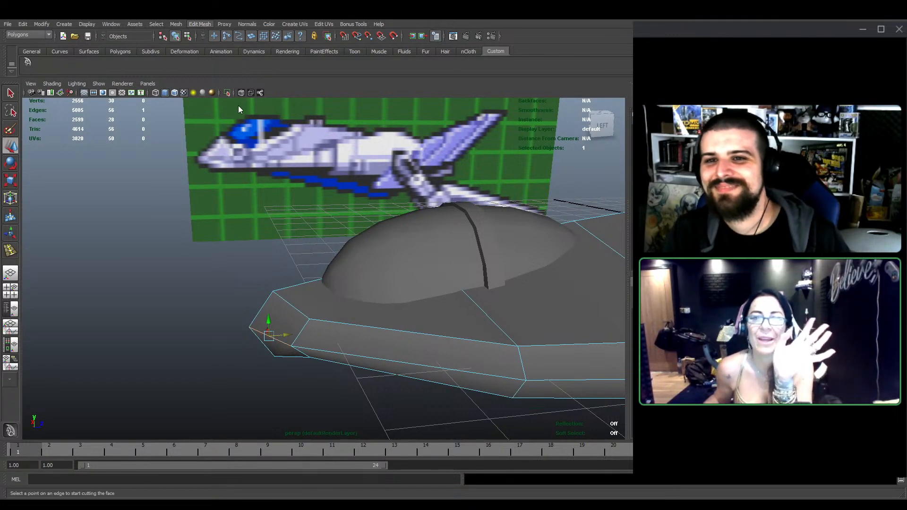
pyautogui.click(238, 113)
pyautogui.keyDown('alt'); pyautogui.moveTo(359, 327); pyautogui.dragTo(338, 335); pyautogui.keyUp('alt')
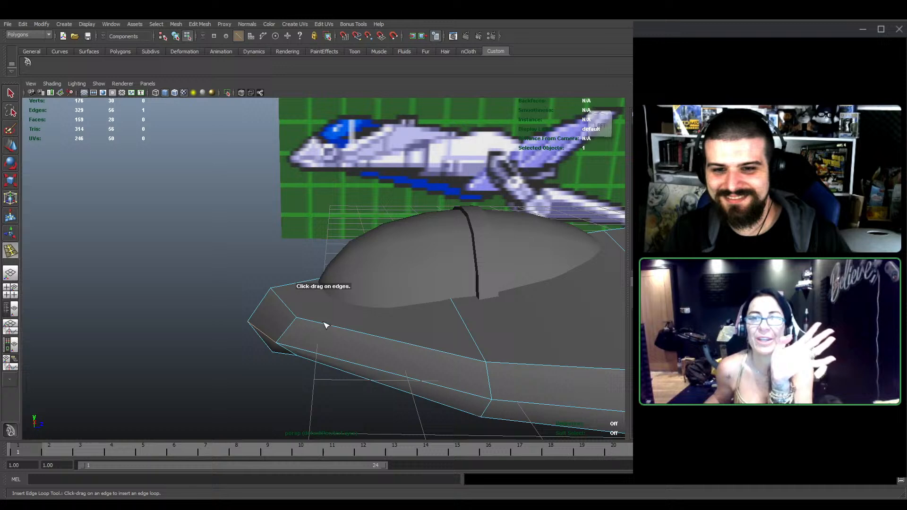
pyautogui.click(350, 331)
# Raise the nose's upper front edge and shift it slightly backward toward the canopy
pyautogui.press('w')
pyautogui.keyDown('alt'); pyautogui.moveTo(293, 294); pyautogui.dragTo(319, 280); pyautogui.keyUp('alt')
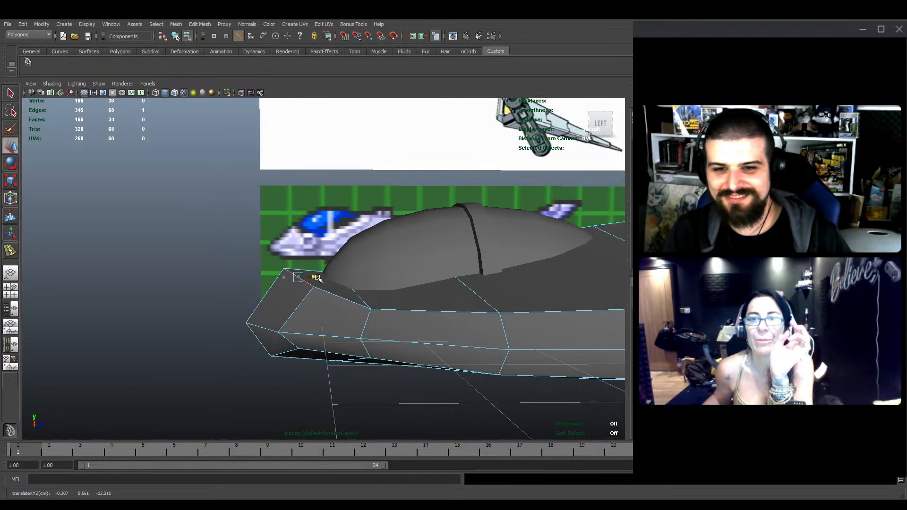
pyautogui.keyDown('alt'); pyautogui.moveTo(331, 279); pyautogui.dragTo(302, 274, button='middle'); pyautogui.keyUp('alt')
pyautogui.keyDown('alt'); pyautogui.moveTo(290, 290); pyautogui.dragTo(379, 309); pyautogui.keyUp('alt')
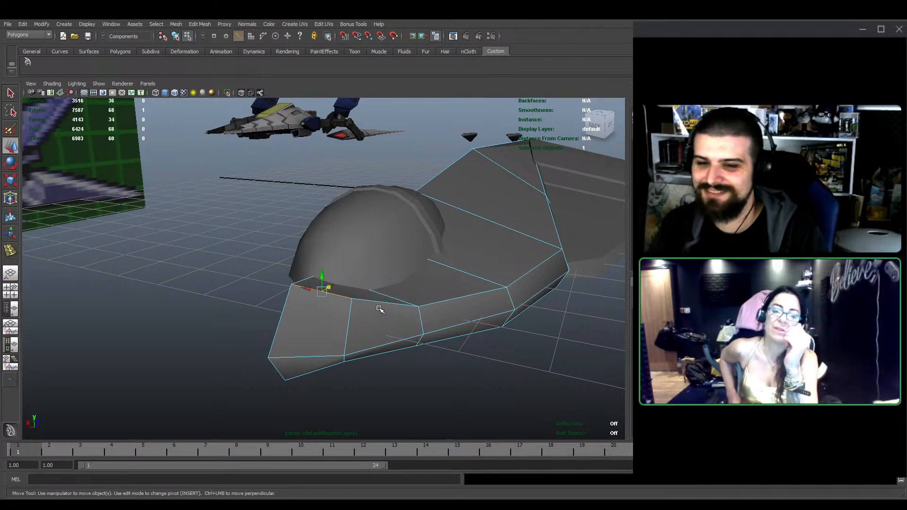
# Select the hull's upper lengthwise side loop, exclude one edge, and move the remaining four edges inward widthwise
pyautogui.scroll(-4, 382, 305)
pyautogui.keyDown('alt'); pyautogui.moveTo(385, 301); pyautogui.dragTo(318, 271); pyautogui.keyUp('alt')
pyautogui.scroll(3, 322, 272)
pyautogui.keyDown('alt'); pyautogui.moveTo(378, 275); pyautogui.dragTo(356, 310, button='middle'); pyautogui.keyUp('alt')
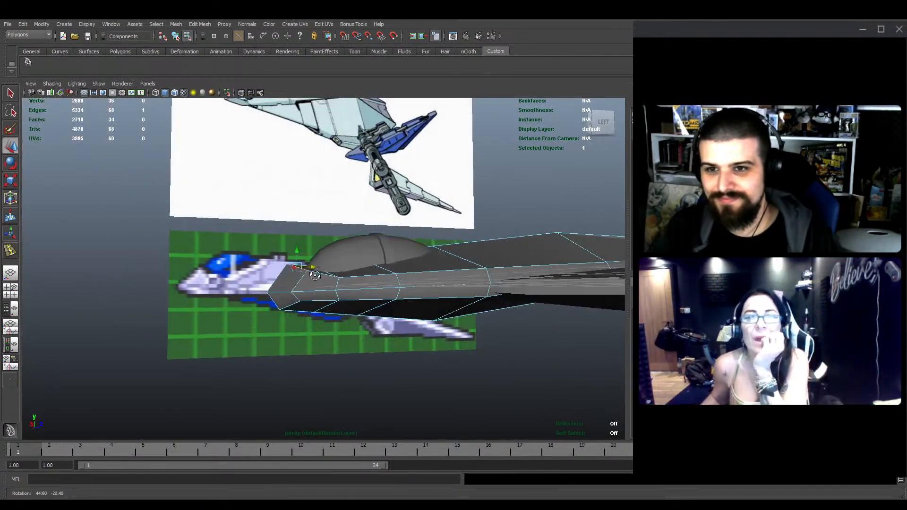
pyautogui.keyDown('alt'); pyautogui.moveTo(356, 310); pyautogui.dragTo(310, 319); pyautogui.keyUp('alt')
pyautogui.doubleClick(393, 296)
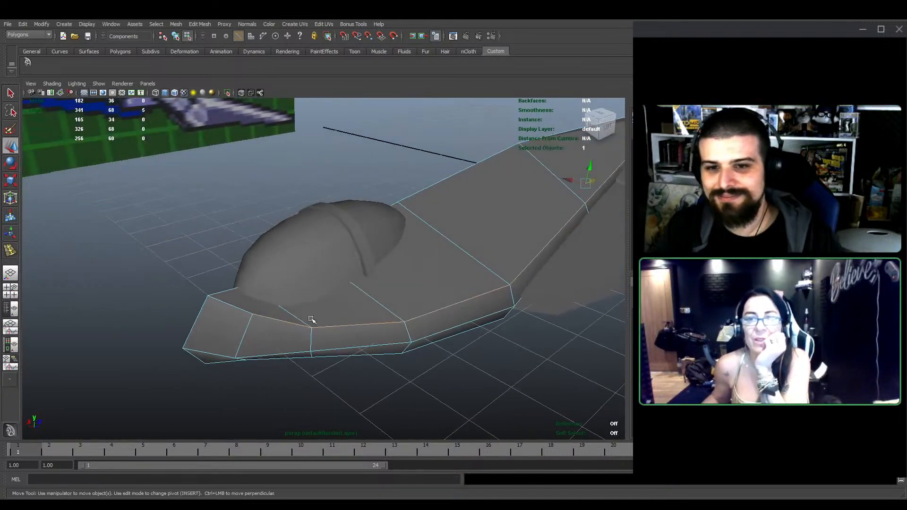
pyautogui.keyDown('alt'); pyautogui.moveTo(136, 251); pyautogui.dragTo(410, 126); pyautogui.keyUp('alt')
pyautogui.keyDown('ctrl'); pyautogui.moveTo(489, 160); pyautogui.dragTo(489, 168); pyautogui.keyUp('ctrl')
pyautogui.keyDown('alt'); pyautogui.moveTo(447, 234); pyautogui.dragTo(430, 259); pyautogui.keyUp('alt')
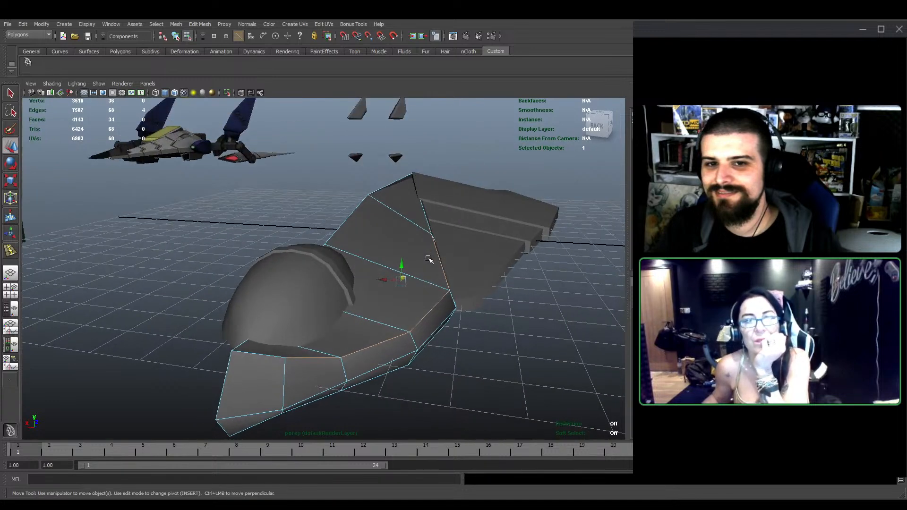
pyautogui.moveTo(384, 278); pyautogui.dragTo(288, 327)
# Examine the hull's side edges and nose profile from above, behind and the side against the reference images
pyautogui.scroll(-3, 288, 326)
pyautogui.keyDown('alt'); pyautogui.moveTo(380, 307); pyautogui.dragTo(354, 237, button='middle'); pyautogui.keyUp('alt')
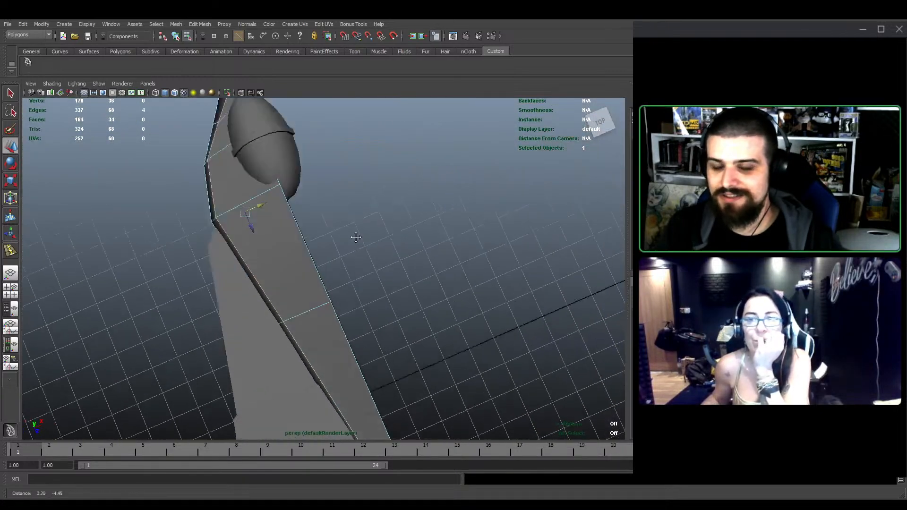
pyautogui.keyDown('alt'); pyautogui.moveTo(324, 324); pyautogui.dragTo(409, 278); pyautogui.keyUp('alt')
pyautogui.keyDown('alt'); pyautogui.moveTo(409, 278); pyautogui.dragTo(422, 288, button='middle'); pyautogui.keyUp('alt')
pyautogui.keyDown('alt'); pyautogui.moveTo(422, 289); pyautogui.dragTo(274, 283); pyautogui.keyUp('alt')
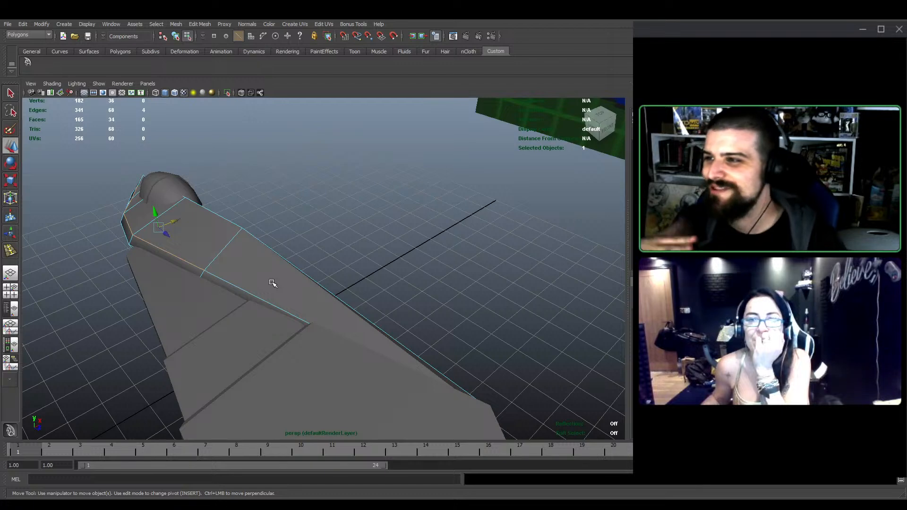
pyautogui.keyDown('alt'); pyautogui.moveTo(272, 282); pyautogui.dragTo(339, 309); pyautogui.keyUp('alt')
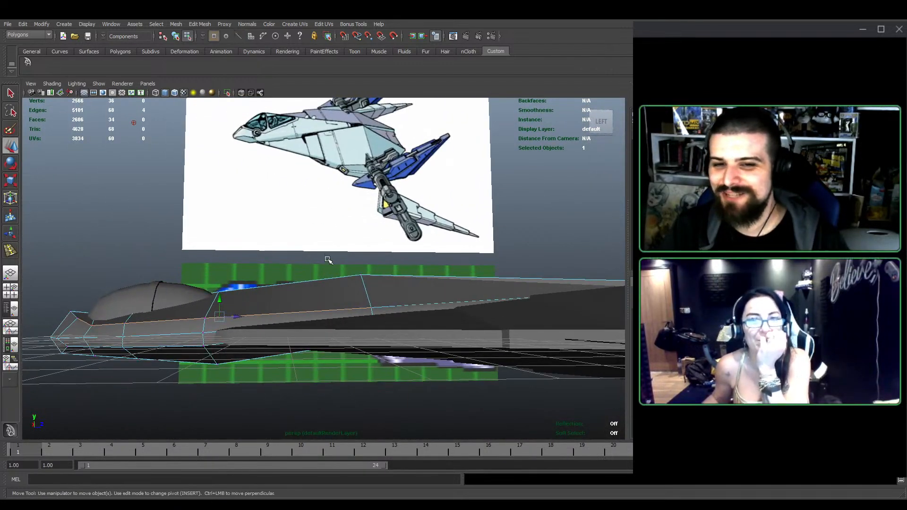
pyautogui.keyDown('alt'); pyautogui.moveTo(326, 260); pyautogui.dragTo(368, 354); pyautogui.keyUp('alt')
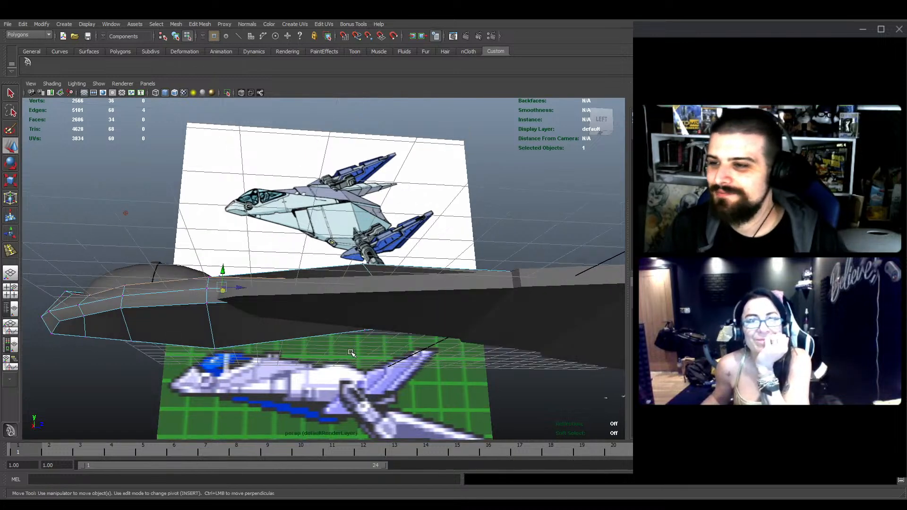
pyautogui.keyDown('alt'); pyautogui.moveTo(316, 316); pyautogui.dragTo(321, 326); pyautogui.keyUp('alt')
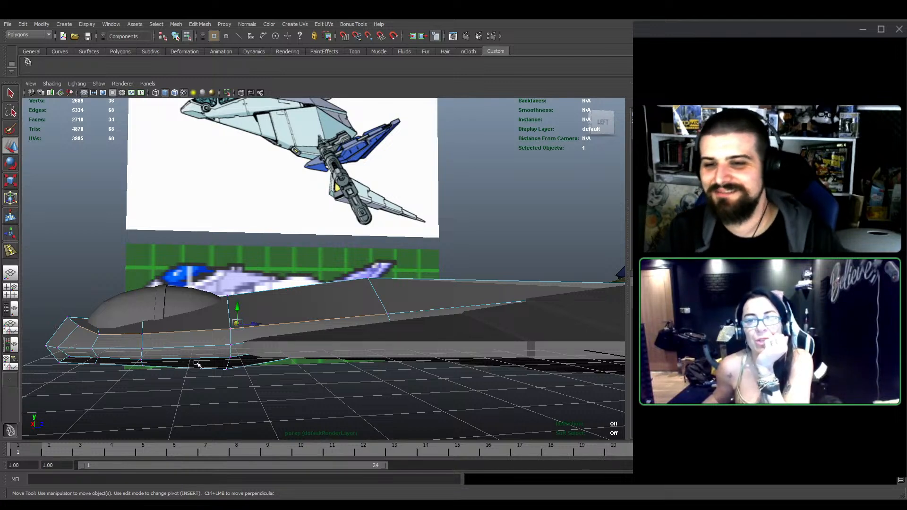
pyautogui.keyDown('alt'); pyautogui.moveTo(197, 363); pyautogui.dragTo(243, 341); pyautogui.keyUp('alt')
pyautogui.keyDown('alt'); pyautogui.moveTo(244, 342); pyautogui.dragTo(304, 333, button='right'); pyautogui.keyUp('alt')
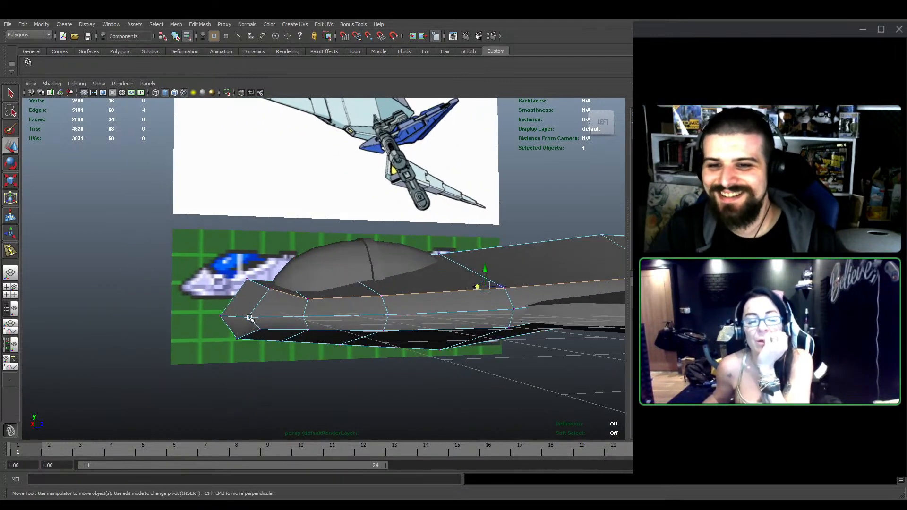
# Move the nose's middle side vertex slightly backward and up in the side view
pyautogui.press('space')
pyautogui.press('space')
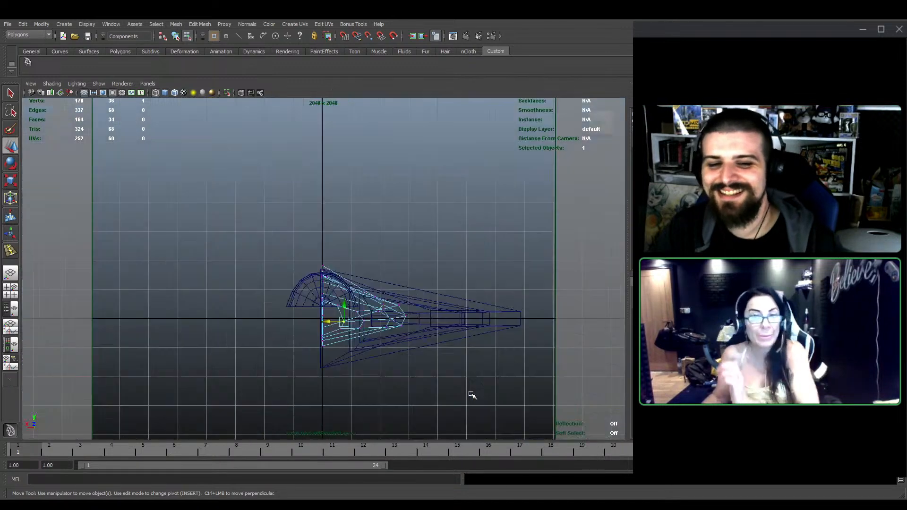
pyautogui.scroll(-3, 471, 394)
pyautogui.press('space')
pyautogui.press('f')
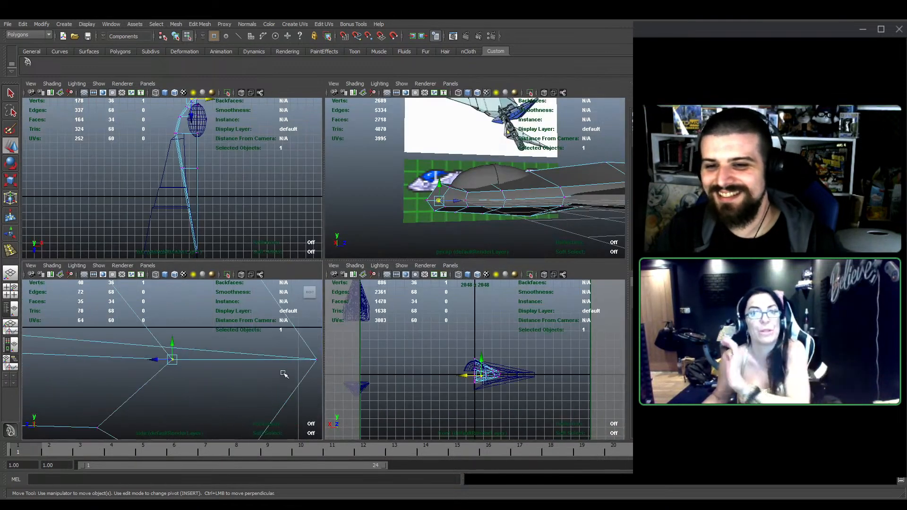
pyautogui.press('space')
pyautogui.moveTo(325, 271); pyautogui.dragTo(312, 268)
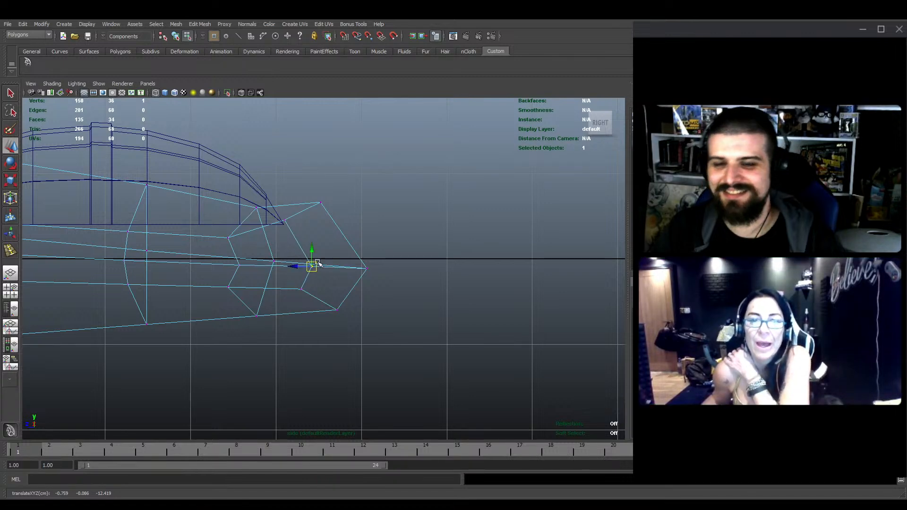
# Return to object mode in the perspective view, select the hull, and save the scene
pyautogui.press('space')
pyautogui.press('space')
pyautogui.keyDown('alt'); pyautogui.moveTo(454, 192); pyautogui.dragTo(408, 289); pyautogui.keyUp('alt')
pyautogui.press('F8')
pyautogui.click(492, 298)
pyautogui.press('q')
pyautogui.hotkey('ctrl', 's')
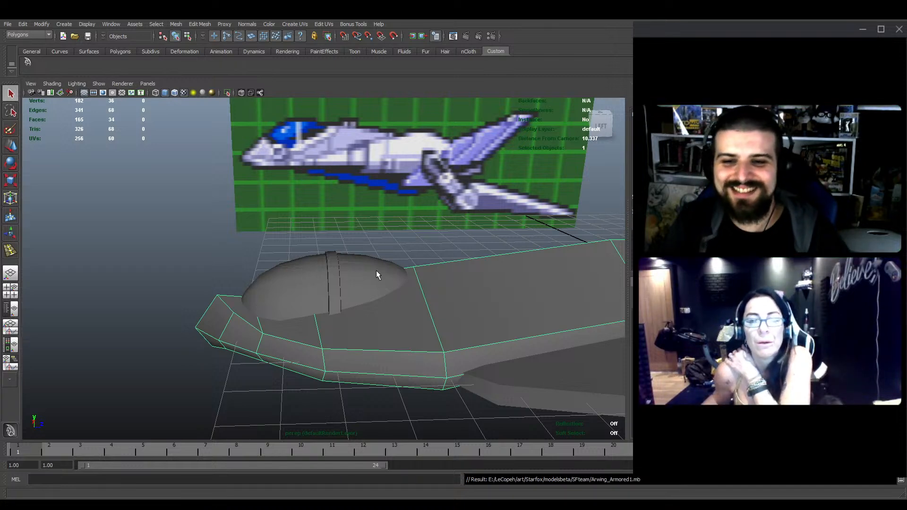
pyautogui.keyDown('alt'); pyautogui.moveTo(392, 321); pyautogui.dragTo(404, 307, button='middle'); pyautogui.keyUp('alt')
pyautogui.keyDown('alt'); pyautogui.moveTo(405, 307); pyautogui.dragTo(411, 314); pyautogui.keyUp('alt')
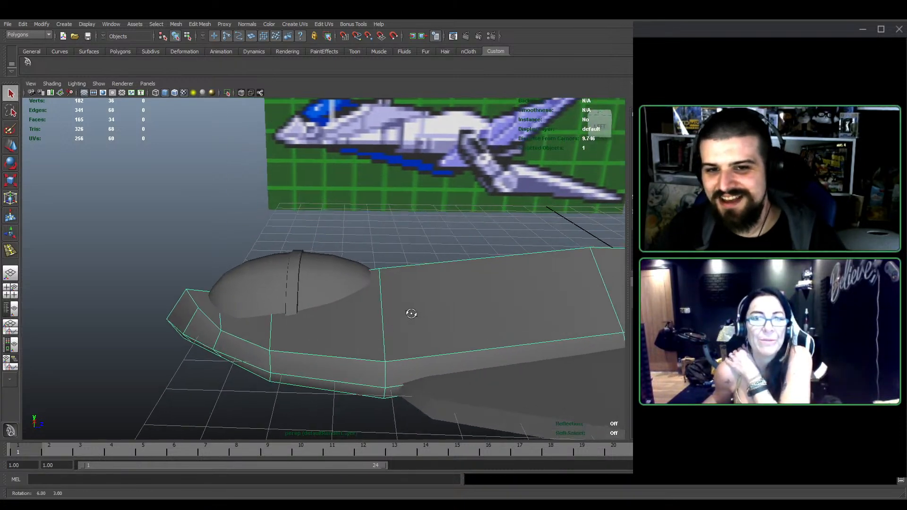
pyautogui.keyDown('alt'); pyautogui.moveTo(411, 313); pyautogui.dragTo(415, 310, button='middle'); pyautogui.keyUp('alt')
pyautogui.keyDown('alt'); pyautogui.moveTo(415, 310); pyautogui.dragTo(348, 333); pyautogui.keyUp('alt')
pyautogui.keyDown('alt'); pyautogui.moveTo(349, 333); pyautogui.dragTo(358, 306, button='middle'); pyautogui.keyUp('alt')
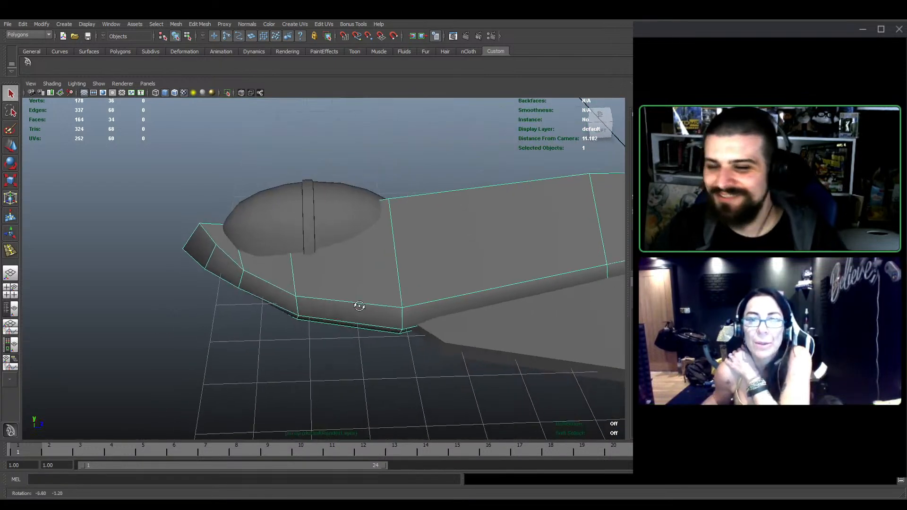
pyautogui.keyDown('alt'); pyautogui.moveTo(358, 306); pyautogui.dragTo(341, 351); pyautogui.keyUp('alt')
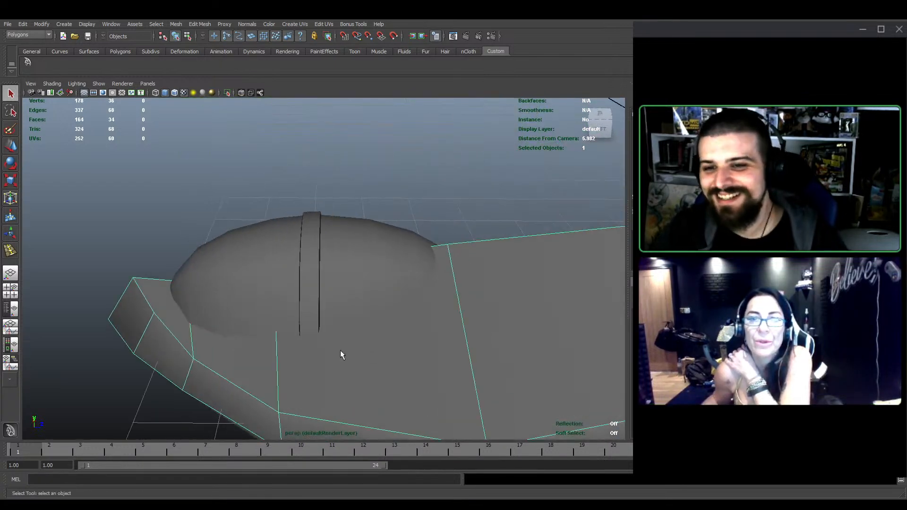
# Select the hull's three top faces around the canopy and extrude them
pyautogui.press('F11')
pyautogui.click(305, 354)
pyautogui.keyDown('shift'); pyautogui.click(175, 316); pyautogui.keyUp('shift')
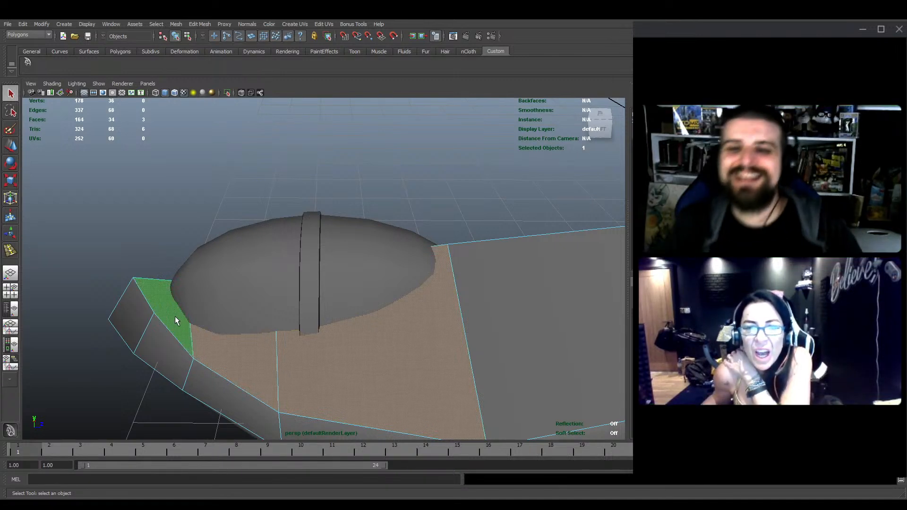
pyautogui.keyDown('alt'); pyautogui.moveTo(227, 304); pyautogui.dragTo(338, 269); pyautogui.keyUp('alt')
pyautogui.press('r')
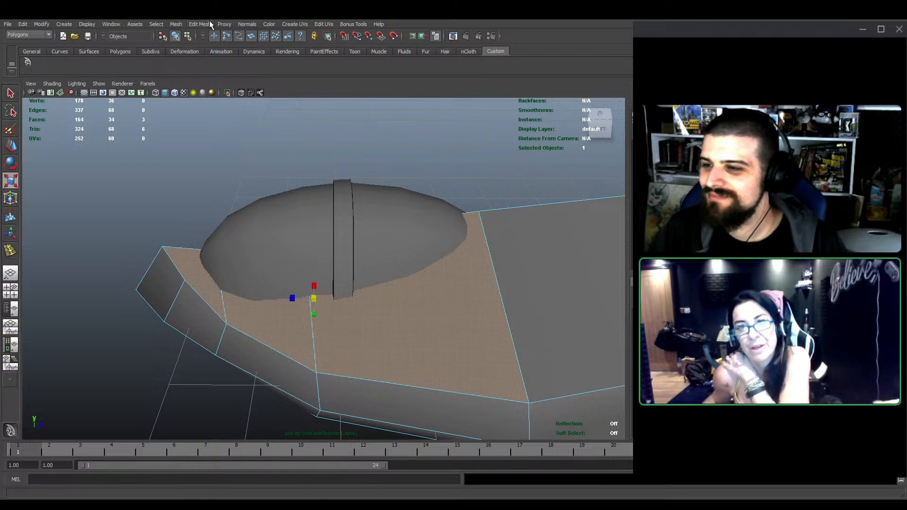
pyautogui.click(209, 44)
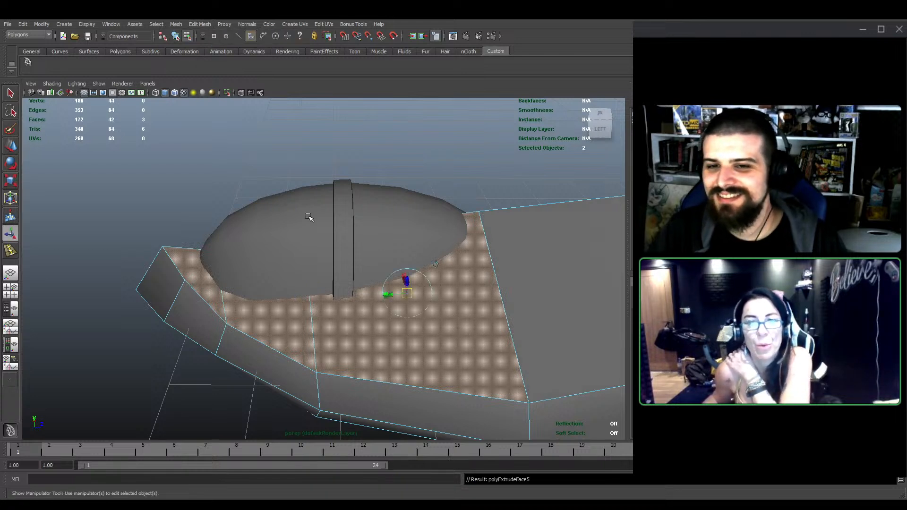
# Scale the extruded top faces inward to form an inset rim around the canopy and reposition them
pyautogui.keyDown('alt'); pyautogui.moveTo(308, 214); pyautogui.dragTo(313, 226); pyautogui.keyUp('alt')
pyautogui.press('e')
pyautogui.press('r')
pyautogui.moveTo(320, 322); pyautogui.dragTo(309, 260)
pyautogui.press('w')
pyautogui.press('r')
pyautogui.press('w')
pyautogui.keyDown('alt'); pyautogui.moveTo(416, 290); pyautogui.dragTo(428, 305); pyautogui.keyUp('alt')
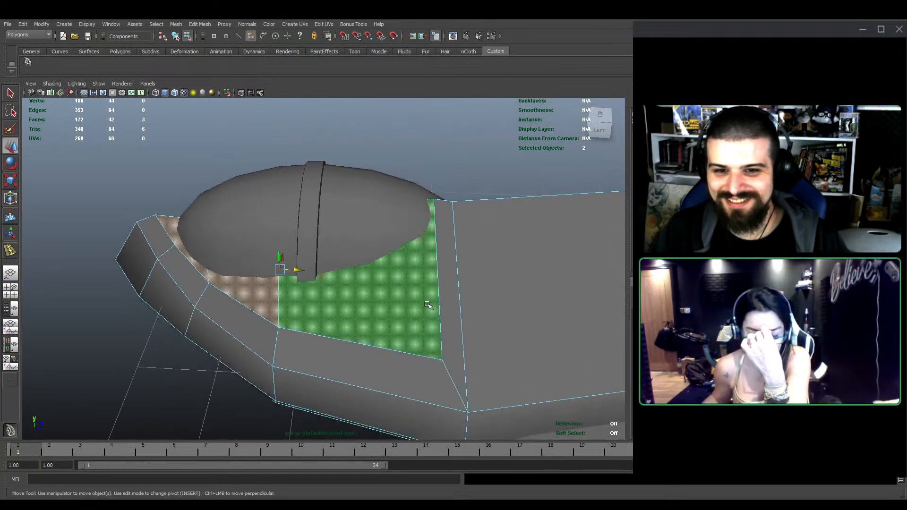
# Move the inset rim's rear outer corner vertex toward the canopy and adjust its height to follow the hull surface
pyautogui.click(444, 361)
pyautogui.keyDown('alt'); pyautogui.moveTo(444, 361); pyautogui.dragTo(443, 418); pyautogui.keyUp('alt')
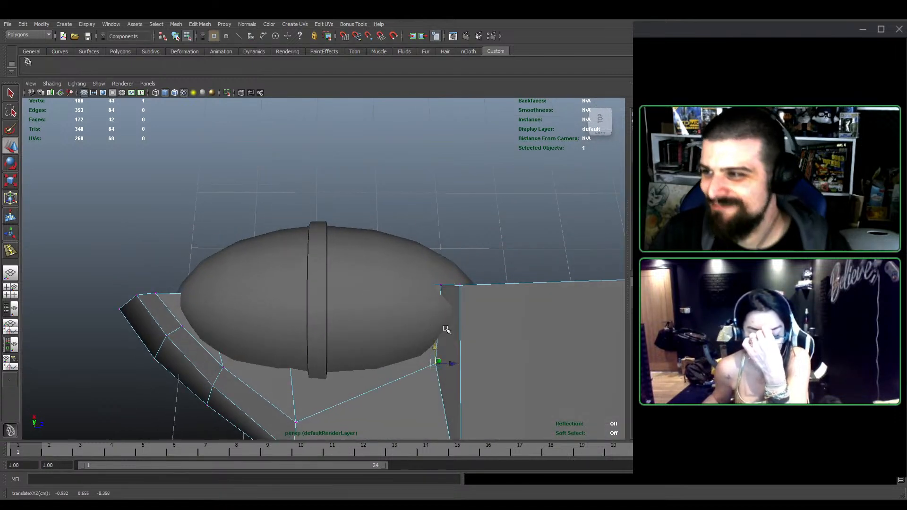
pyautogui.keyDown('alt'); pyautogui.moveTo(446, 328); pyautogui.dragTo(408, 290); pyautogui.keyUp('alt')
pyautogui.moveTo(401, 223); pyautogui.dragTo(293, 263)
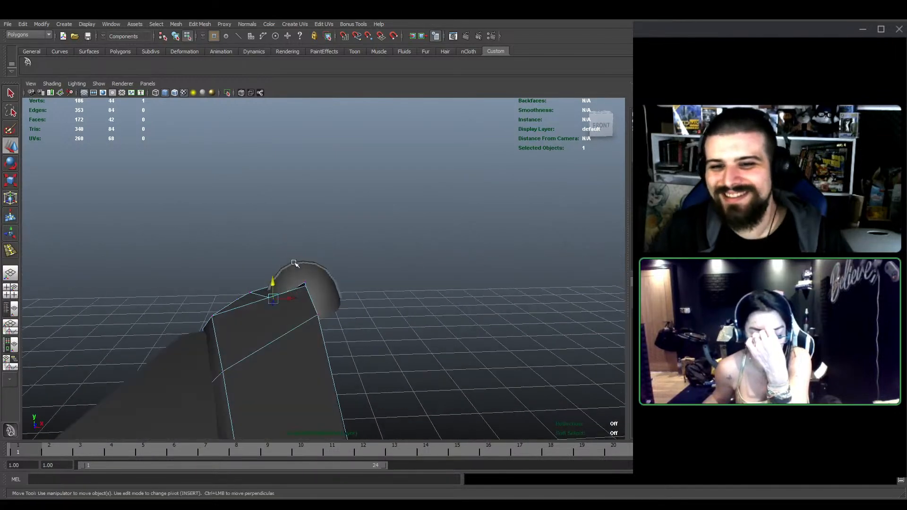
pyautogui.keyDown('alt'); pyautogui.moveTo(294, 263); pyautogui.dragTo(286, 314, button='right'); pyautogui.keyUp('alt')
pyautogui.moveTo(270, 341); pyautogui.dragTo(414, 375)
pyautogui.keyDown('alt'); pyautogui.moveTo(413, 375); pyautogui.dragTo(446, 337, button='middle'); pyautogui.keyUp('alt')
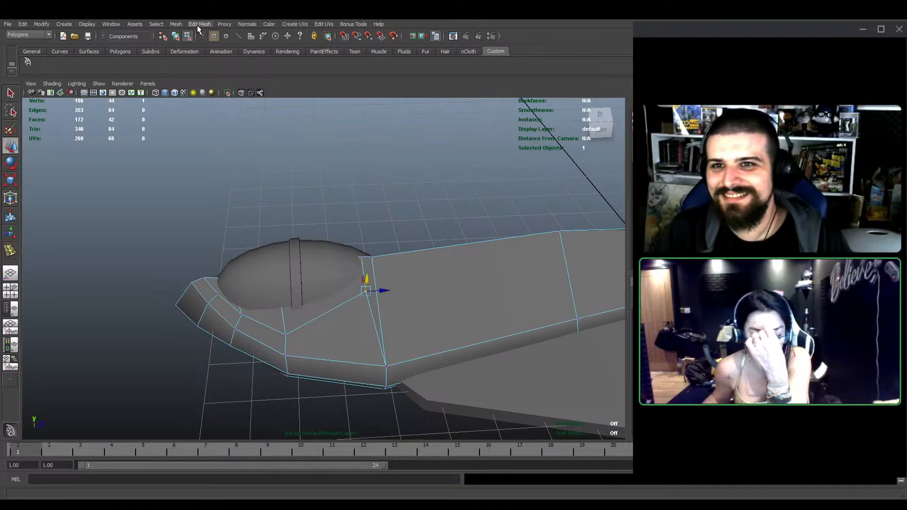
# Insert a crosswise edge loop in the hull beside the canopy's rear half
pyautogui.click(224, 113)
pyautogui.moveTo(317, 321); pyautogui.dragTo(348, 332)
pyautogui.press('e')
pyautogui.press('w')
pyautogui.scroll(3, 352, 319)
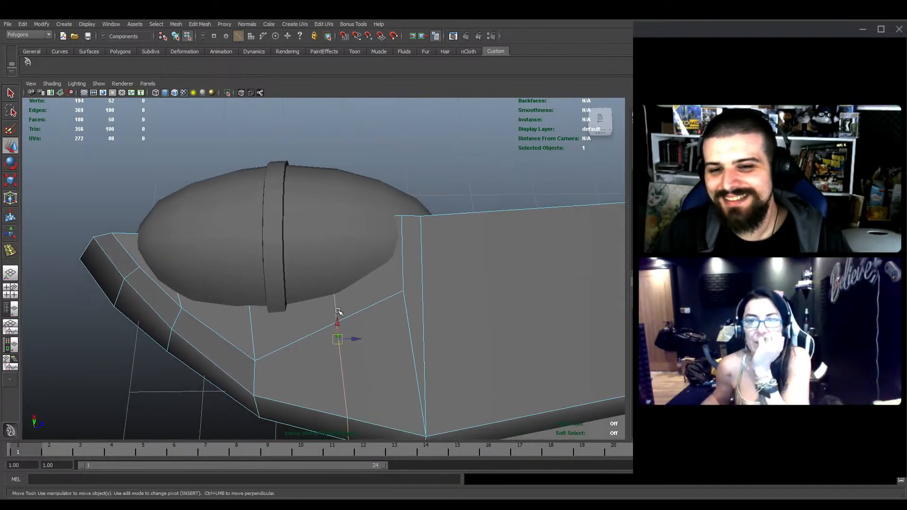
# Reposition the inset rim's side and rear vertices so the rim follows the canopy's curved outline
pyautogui.moveTo(326, 316); pyautogui.dragTo(307, 316, button='right')
pyautogui.click(339, 322)
pyautogui.keyDown('alt'); pyautogui.moveTo(355, 333); pyautogui.dragTo(406, 332); pyautogui.keyUp('alt')
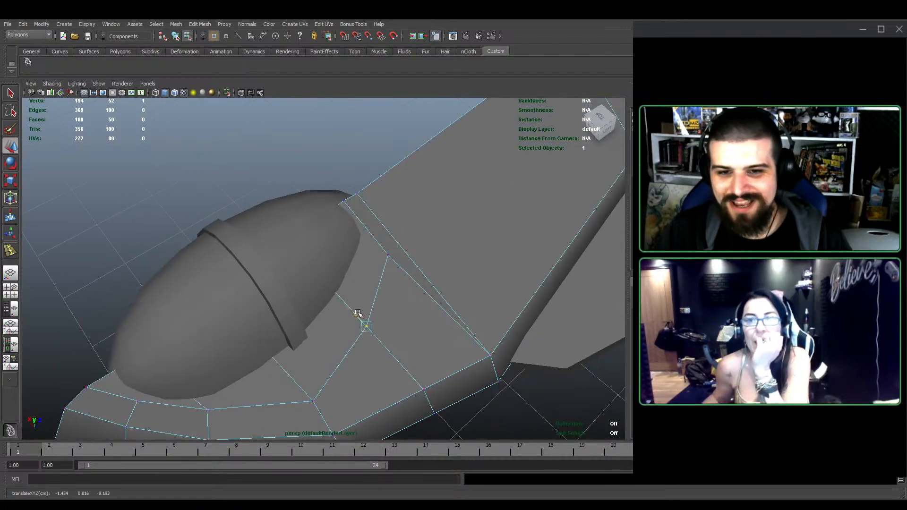
pyautogui.click(312, 403)
pyautogui.keyDown('alt'); pyautogui.moveTo(305, 371); pyautogui.dragTo(359, 353); pyautogui.keyUp('alt')
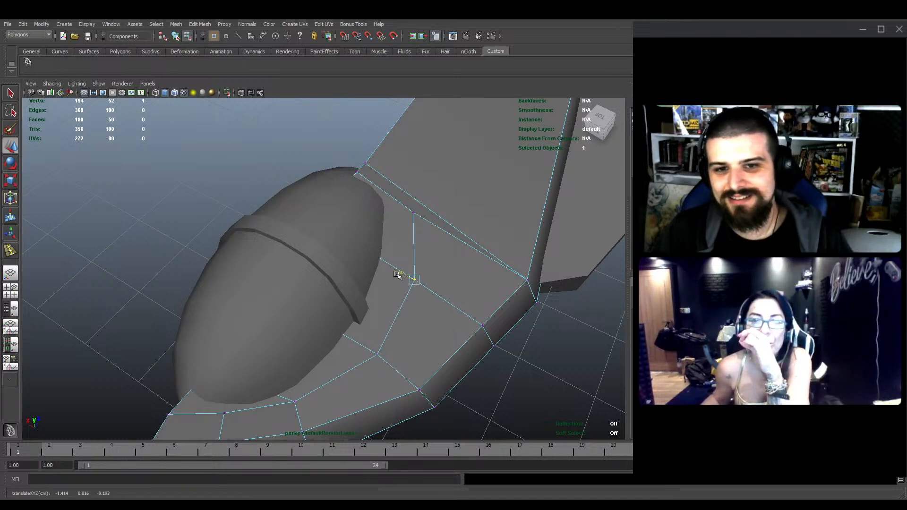
pyautogui.keyDown('alt'); pyautogui.moveTo(400, 273); pyautogui.dragTo(470, 309); pyautogui.keyUp('alt')
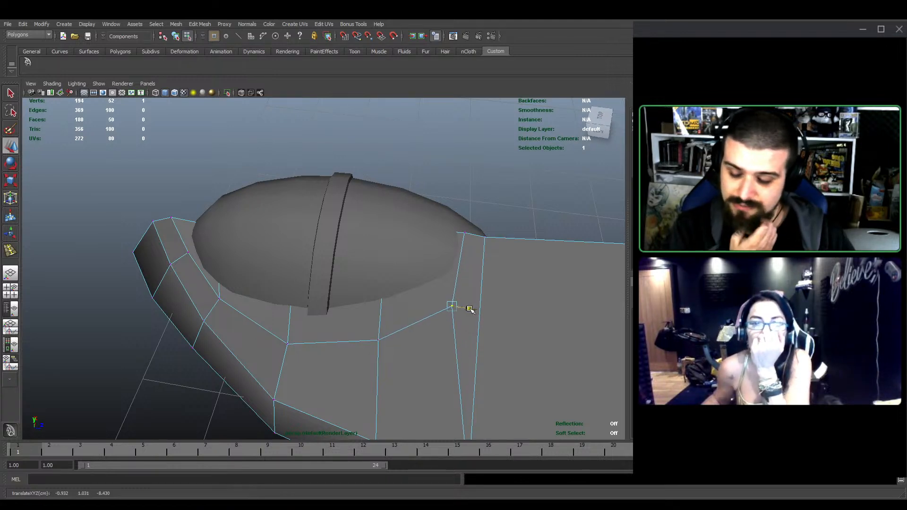
pyautogui.moveTo(389, 308)
pyautogui.keyDown('alt'); pyautogui.mouseDown()
pyautogui.moveTo(395, 285)
pyautogui.moveTo(389, 299)
pyautogui.mouseUp(); pyautogui.keyUp('alt')
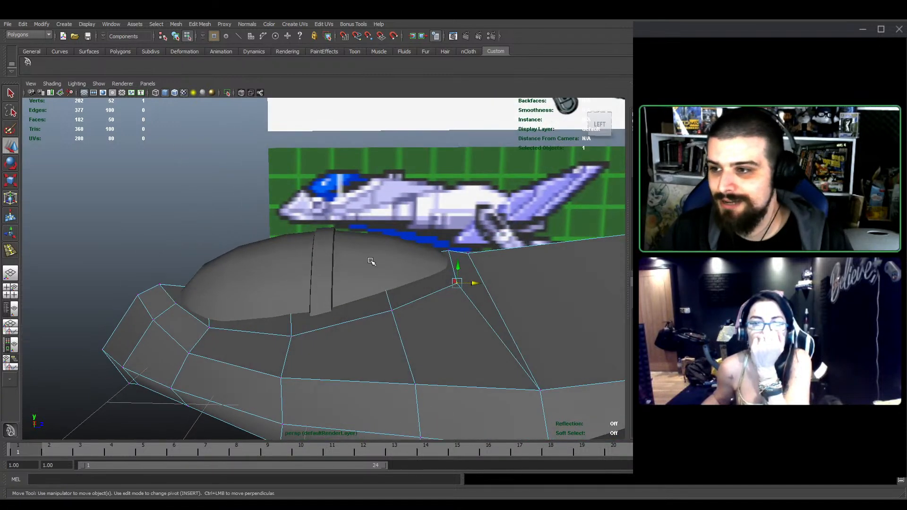
# Turn on X-ray display, select the hull's unneeded hidden faces, and delete them
pyautogui.keyDown('alt'); pyautogui.moveTo(372, 261); pyautogui.dragTo(393, 316); pyautogui.keyUp('alt')
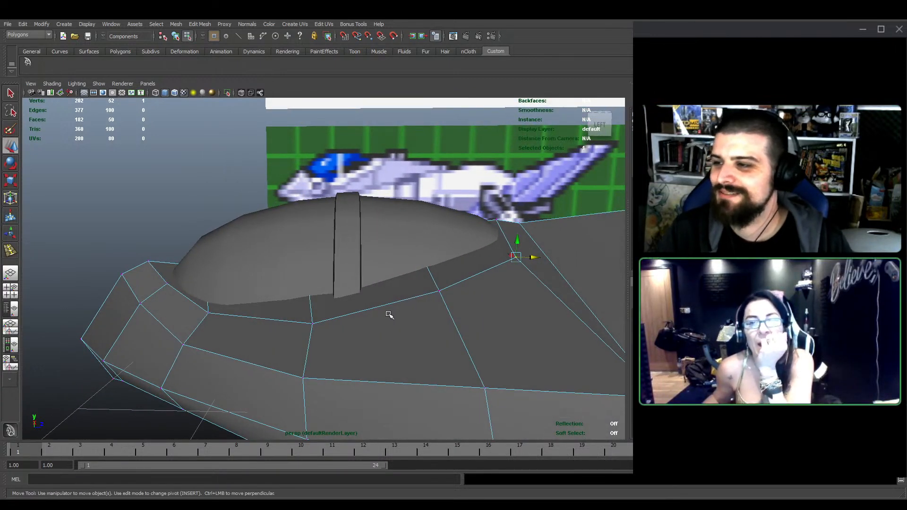
pyautogui.press('F11')
pyautogui.click(464, 251)
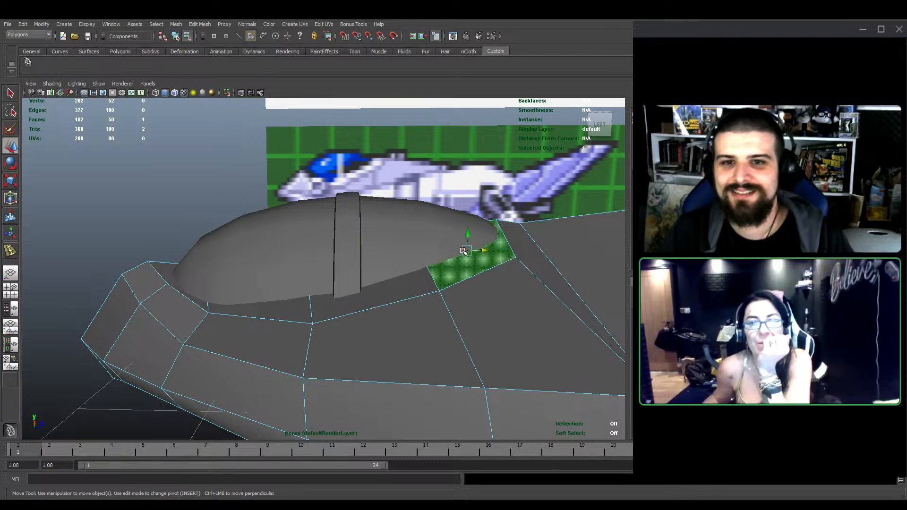
pyautogui.moveTo(363, 327)
pyautogui.keyDown('alt'); pyautogui.mouseDown()
pyautogui.moveTo(451, 313)
pyautogui.moveTo(369, 317)
pyautogui.mouseUp(); pyautogui.keyUp('alt')
pyautogui.click(251, 316)
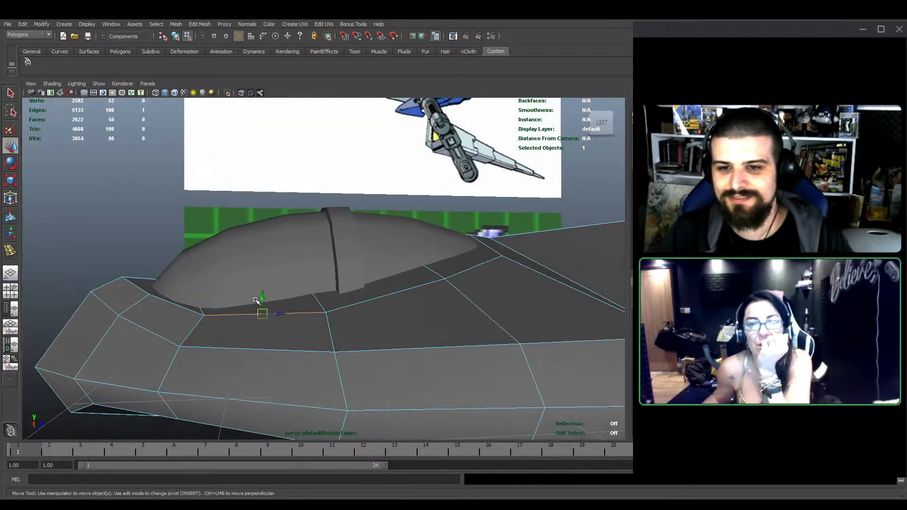
pyautogui.moveTo(261, 299)
pyautogui.mouseDown()
pyautogui.moveTo(262, 292)
pyautogui.moveTo(251, 297)
pyautogui.moveTo(282, 279)
pyautogui.mouseUp()
pyautogui.click(241, 93)
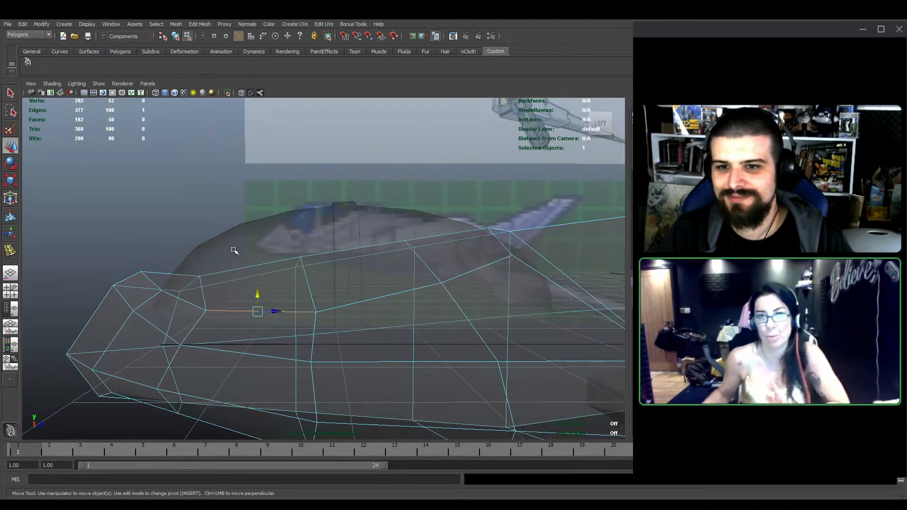
pyautogui.keyDown('alt'); pyautogui.moveTo(233, 249); pyautogui.dragTo(237, 279); pyautogui.keyUp('alt')
pyautogui.press('F11')
pyautogui.moveTo(163, 246); pyautogui.dragTo(418, 301)
pyautogui.moveTo(155, 364); pyautogui.dragTo(438, 259)
pyautogui.press('Delete')
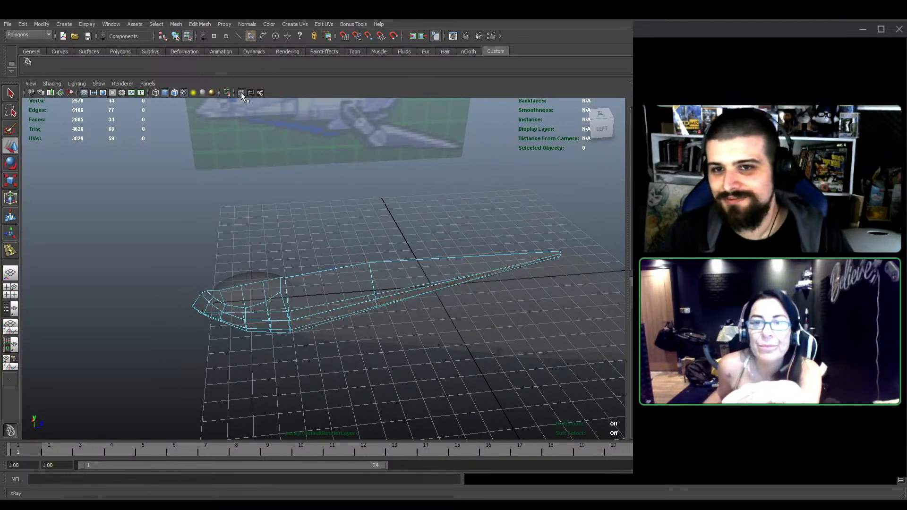
# Raise the hull's top vertices directly behind the canopy and adjust the height of the next top vertex farther back
pyautogui.moveTo(265, 203)
pyautogui.keyDown('alt'); pyautogui.mouseDown()
pyautogui.moveTo(294, 316)
pyautogui.moveTo(305, 301)
pyautogui.mouseUp(); pyautogui.keyUp('alt')
pyautogui.keyDown('alt'); pyautogui.moveTo(305, 301); pyautogui.dragTo(370, 289, button='middle'); pyautogui.keyUp('alt')
pyautogui.scroll(1, 362, 302)
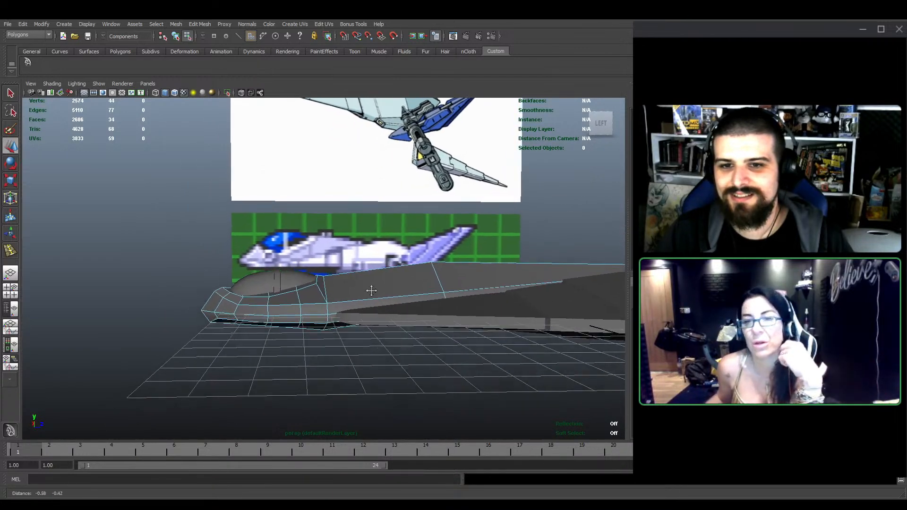
pyautogui.scroll(2, 370, 289)
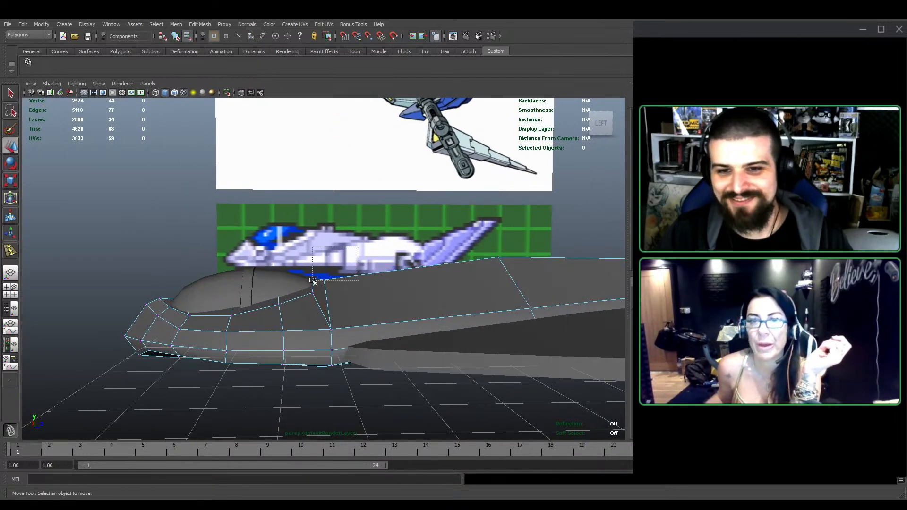
pyautogui.moveTo(312, 280); pyautogui.dragTo(348, 270)
pyautogui.scroll(1, 326, 280)
pyautogui.keyDown('alt'); pyautogui.moveTo(538, 237); pyautogui.dragTo(431, 259, button='middle'); pyautogui.keyUp('alt')
pyautogui.moveTo(430, 258); pyautogui.dragTo(435, 276)
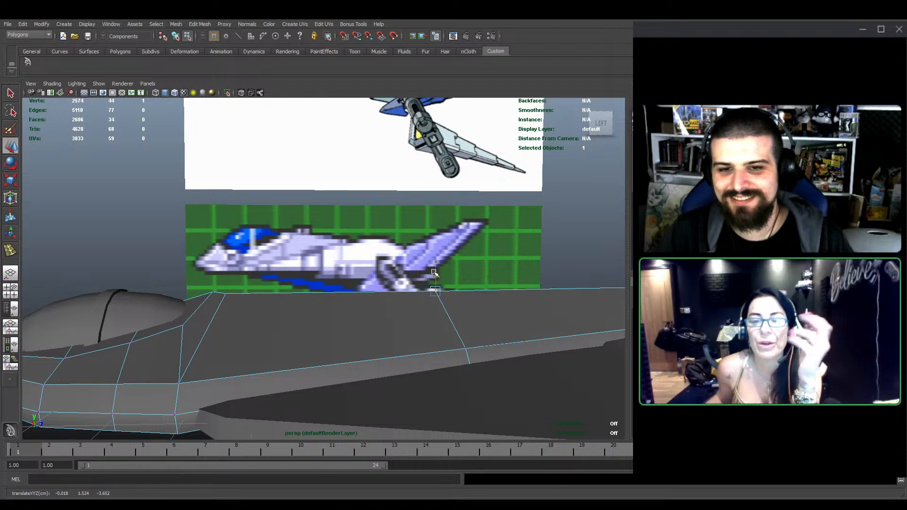
# Adjust the height of the three rim vertices along the canopy's side and of the front side rim vertex
pyautogui.scroll(-2, 271, 352)
pyautogui.keyDown('alt'); pyautogui.moveTo(270, 352); pyautogui.dragTo(373, 316, button='middle'); pyautogui.keyUp('alt')
pyautogui.scroll(3, 356, 302)
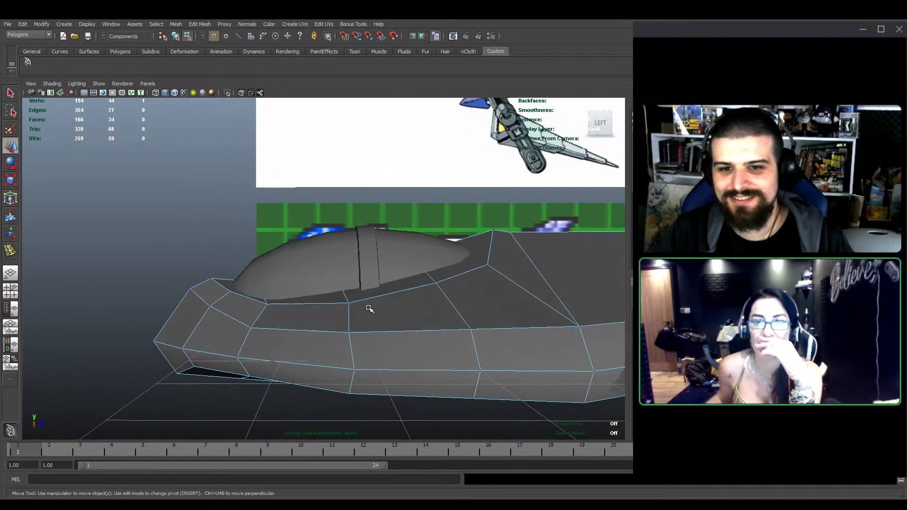
pyautogui.click(350, 303)
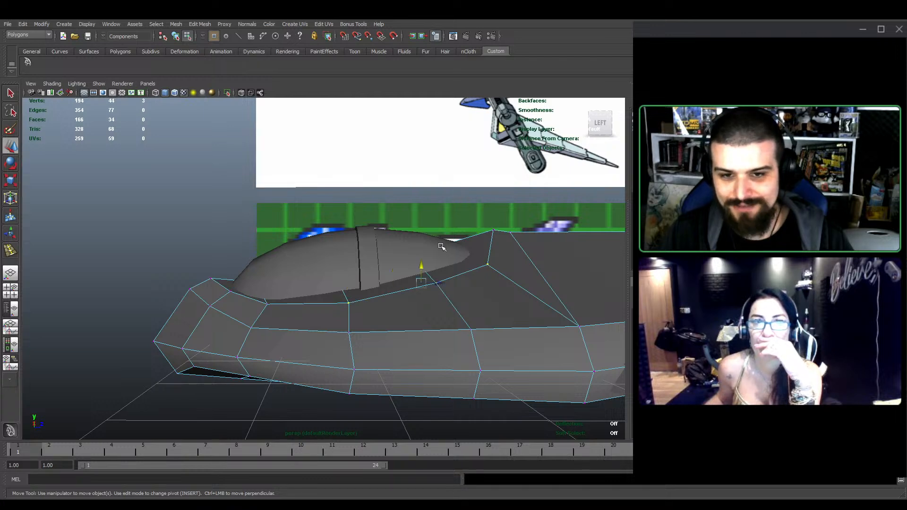
pyautogui.keyDown('alt'); pyautogui.moveTo(440, 246); pyautogui.dragTo(376, 298); pyautogui.keyUp('alt')
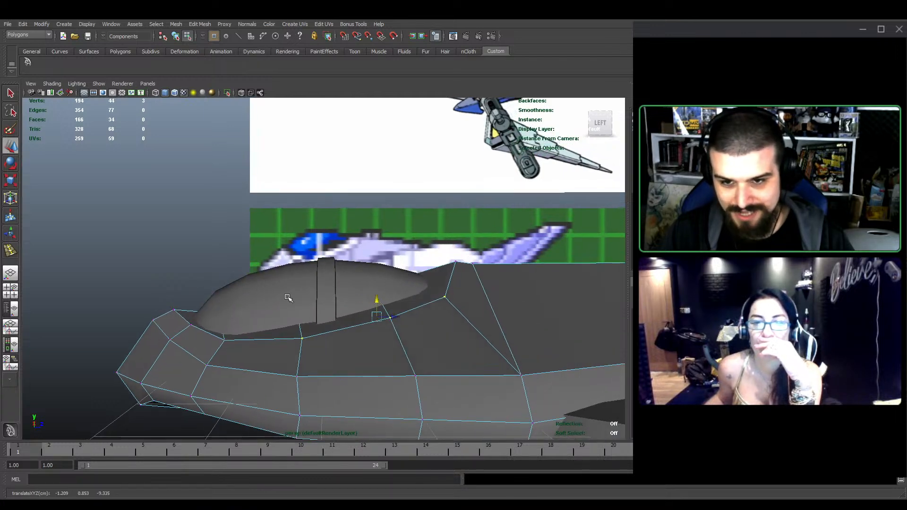
pyautogui.keyDown('alt'); pyautogui.moveTo(288, 297); pyautogui.dragTo(268, 286); pyautogui.keyUp('alt')
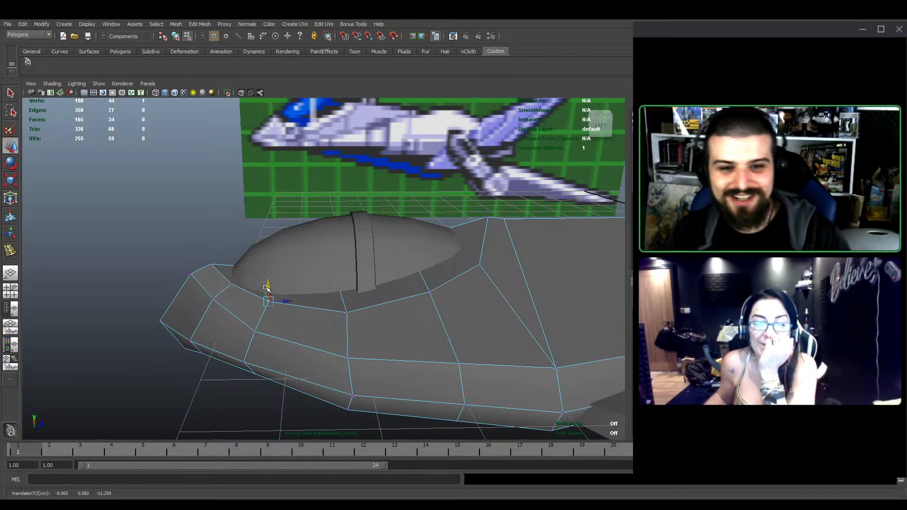
# Select the two rim vertices directly behind the canopy and move them forward against its rear end
pyautogui.keyDown('alt'); pyautogui.moveTo(487, 323); pyautogui.dragTo(408, 331, button='middle'); pyautogui.keyUp('alt')
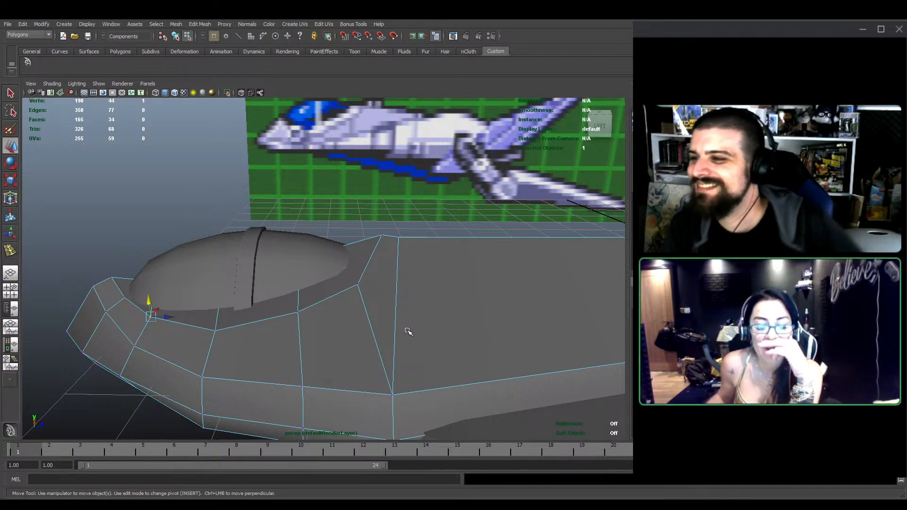
pyautogui.keyDown('alt'); pyautogui.moveTo(409, 332); pyautogui.dragTo(445, 290); pyautogui.keyUp('alt')
pyautogui.moveTo(398, 242); pyautogui.dragTo(361, 307)
pyautogui.press('e')
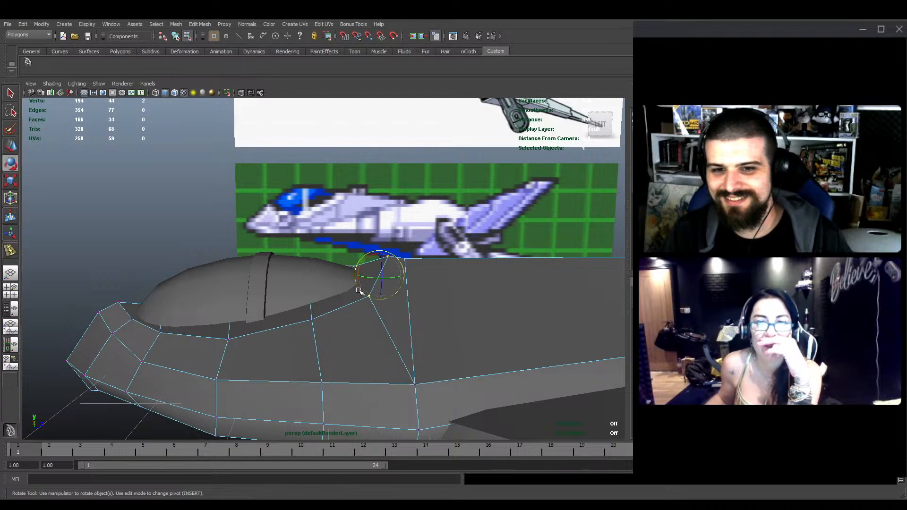
pyautogui.press('w')
pyautogui.moveTo(398, 277); pyautogui.dragTo(364, 262)
pyautogui.keyDown('alt'); pyautogui.moveTo(324, 322); pyautogui.dragTo(347, 295, button='middle'); pyautogui.keyUp('alt')
pyautogui.keyDown('alt'); pyautogui.moveTo(347, 295); pyautogui.dragTo(391, 310); pyautogui.keyUp('alt')
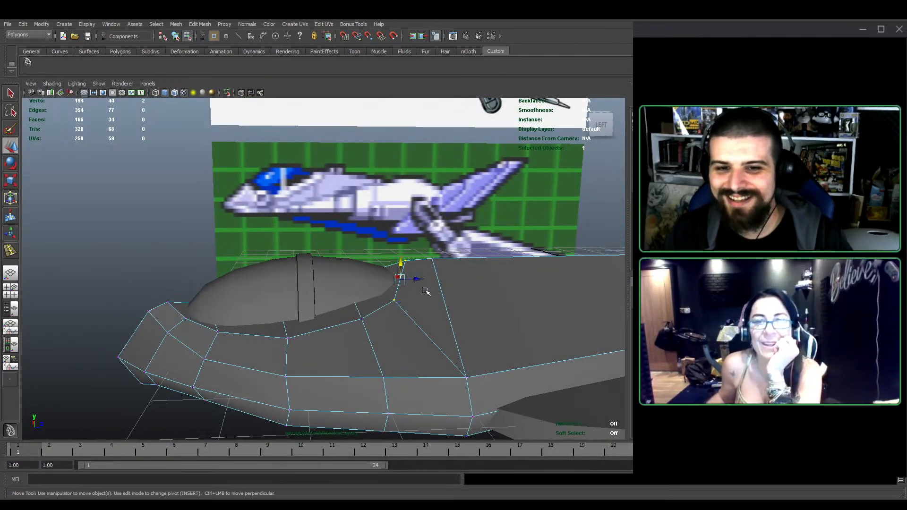
# Return the hull to object mode and save the scene
pyautogui.press('F8')
pyautogui.press('q')
pyautogui.hotkey('ctrl', 's')
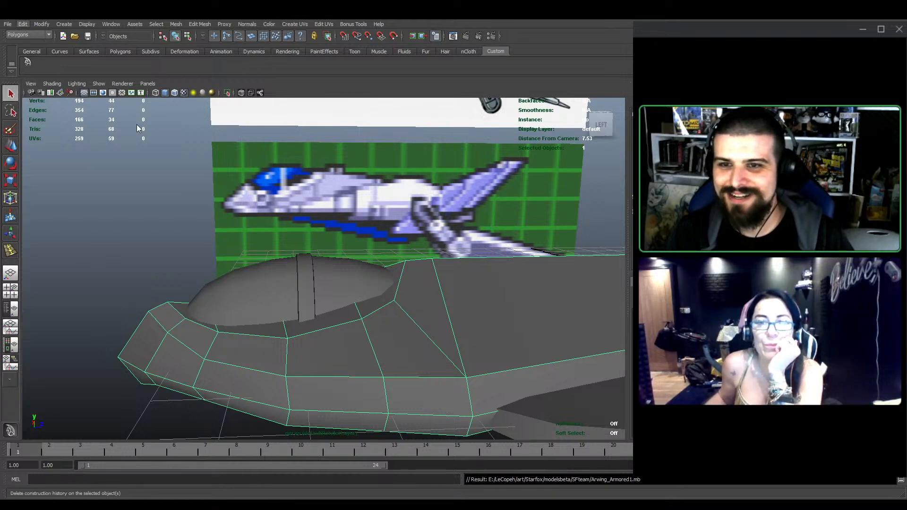
# Insert a lengthwise edge loop along the hull's upper surface near the centreline behind the canopy
pyautogui.keyDown('alt'); pyautogui.moveTo(265, 192); pyautogui.dragTo(220, 191, button='middle'); pyautogui.keyUp('alt')
pyautogui.keyDown('alt'); pyautogui.moveTo(220, 192); pyautogui.dragTo(218, 199); pyautogui.keyUp('alt')
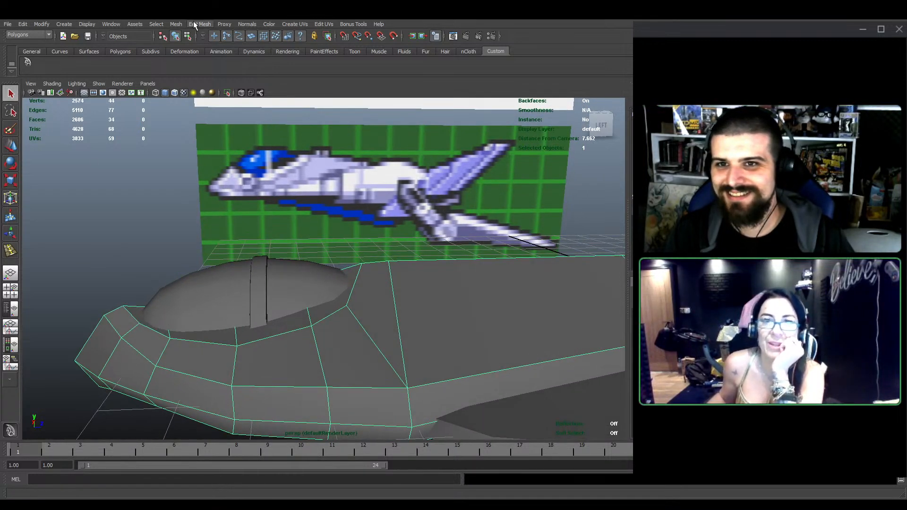
pyautogui.press('y')
pyautogui.keyDown('alt'); pyautogui.moveTo(355, 297); pyautogui.dragTo(364, 314); pyautogui.keyUp('alt')
pyautogui.press('w')
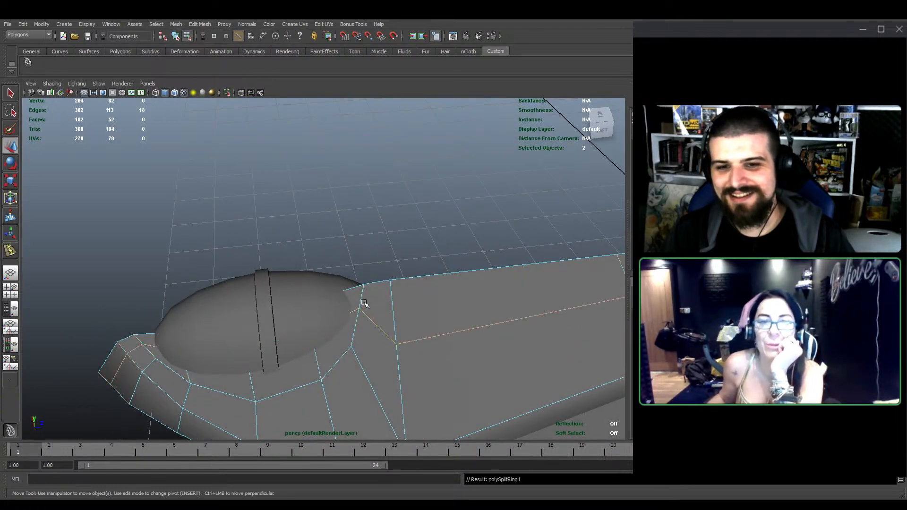
# Move the new lengthwise loop's vertex directly behind the canopy slightly inward, towards the hull's centreline
pyautogui.moveTo(360, 304); pyautogui.dragTo(333, 304, button='right')
pyautogui.keyDown('alt'); pyautogui.moveTo(357, 311); pyautogui.dragTo(376, 314); pyautogui.keyUp('alt')
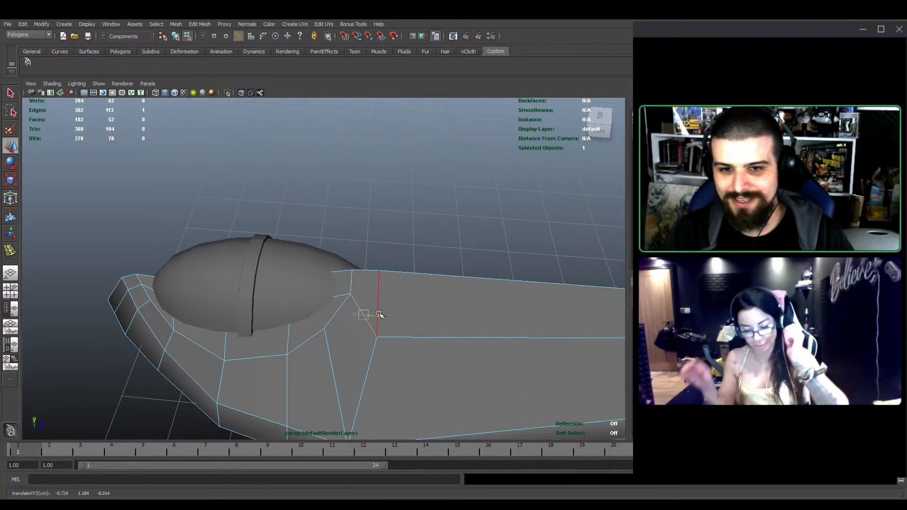
pyautogui.press('e')
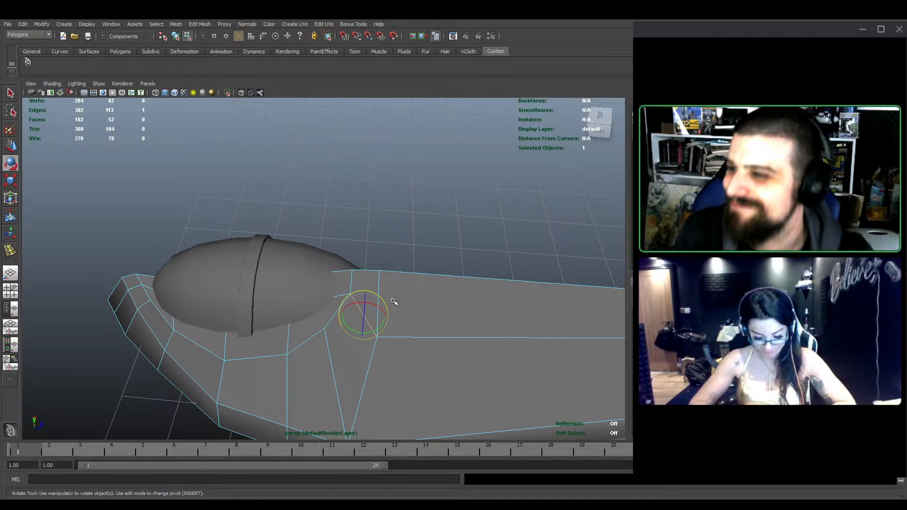
pyautogui.keyDown('alt'); pyautogui.moveTo(393, 302); pyautogui.dragTo(399, 256); pyautogui.keyUp('alt')
pyautogui.press('w')
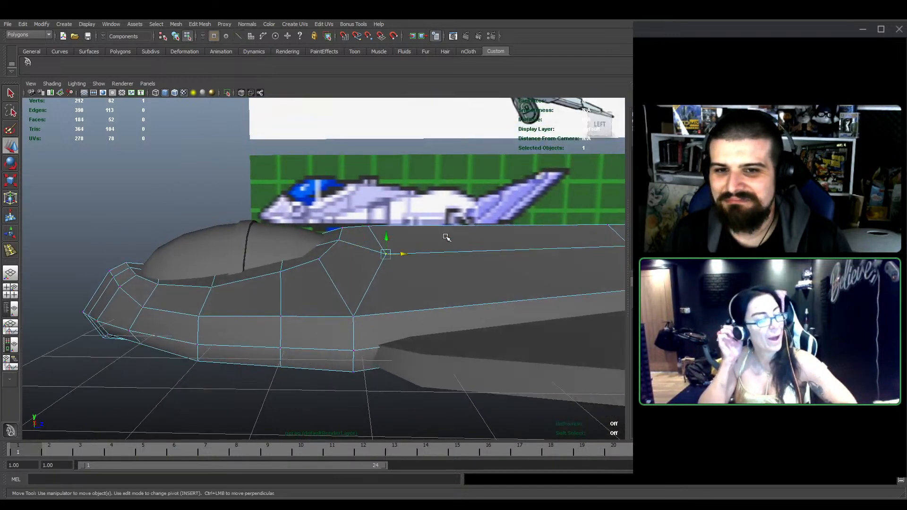
pyautogui.keyDown('alt'); pyautogui.moveTo(445, 237); pyautogui.dragTo(364, 286); pyautogui.keyUp('alt')
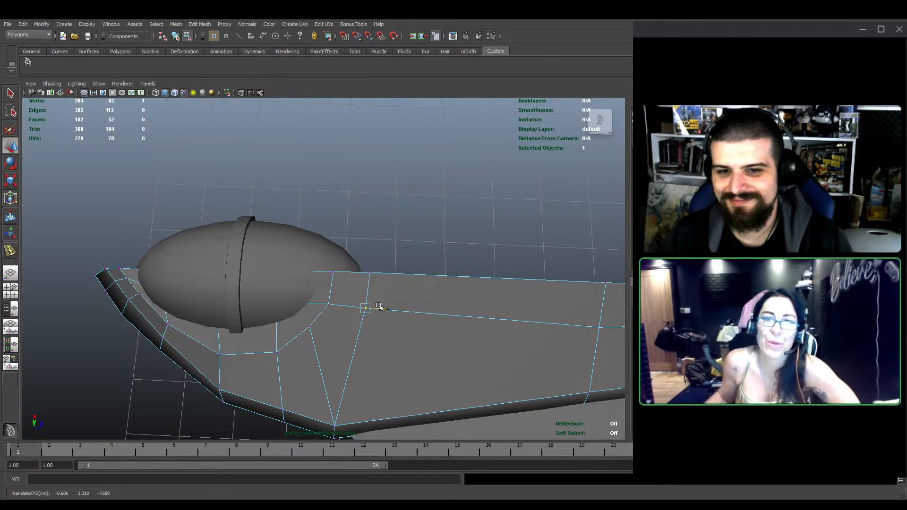
pyautogui.moveTo(364, 294); pyautogui.dragTo(366, 292)
# Move the next vertex farther back on the lengthwise loop inward, towards the hull's centreline
pyautogui.keyDown('alt'); pyautogui.moveTo(606, 312); pyautogui.dragTo(528, 300, button='middle'); pyautogui.keyUp('alt')
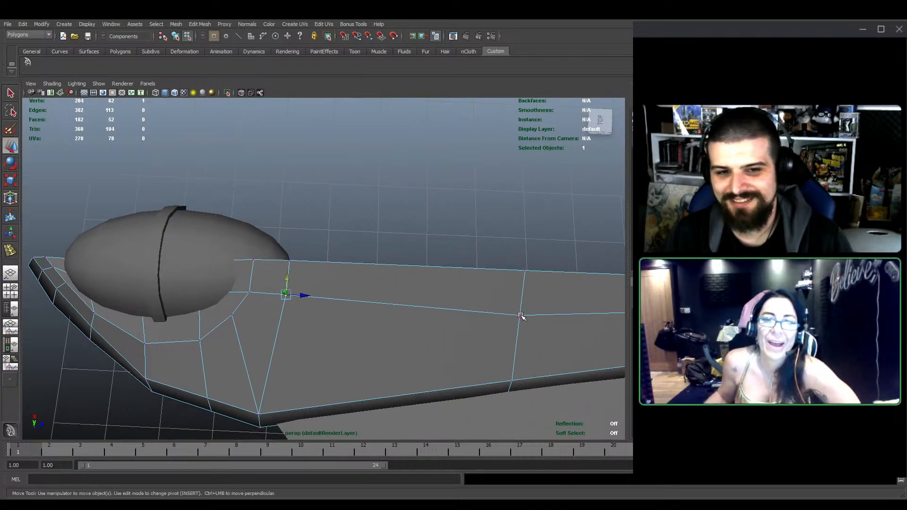
pyautogui.click(521, 315)
pyautogui.moveTo(523, 300); pyautogui.dragTo(521, 285)
pyautogui.keyDown('alt'); pyautogui.moveTo(521, 285); pyautogui.dragTo(370, 327); pyautogui.keyUp('alt')
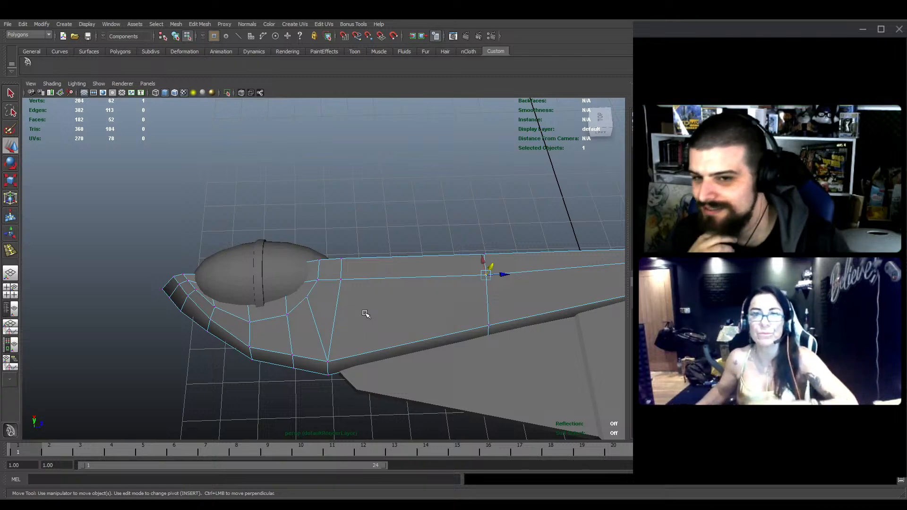
pyautogui.keyDown('alt'); pyautogui.moveTo(338, 320); pyautogui.dragTo(385, 296); pyautogui.keyUp('alt')
# Return the reshaped hull to object mode and save the scene
pyautogui.press('F8')
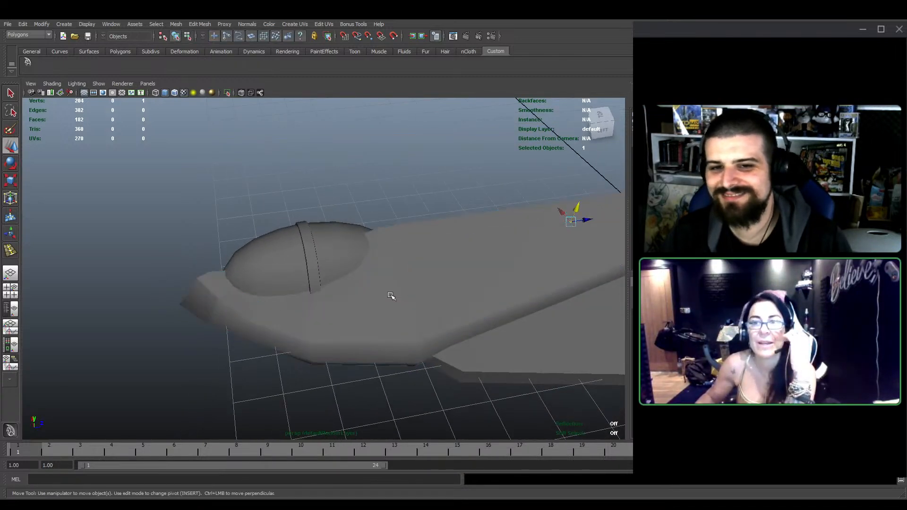
pyautogui.press('q')
pyautogui.hotkey('ctrl', 's')
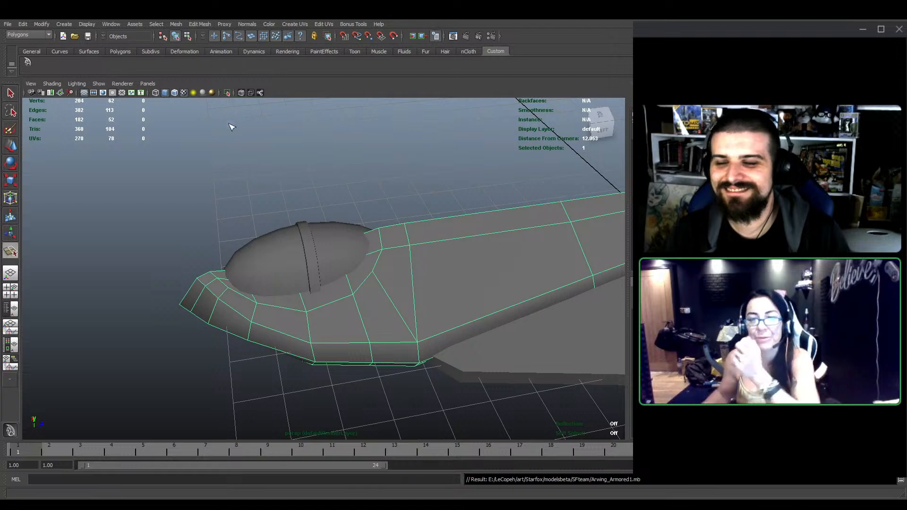
# Split the hull faces beneath the canopy with two new edges, one starting at the front side rim vertex and one at the rear side rim vertex
pyautogui.keyDown('alt'); pyautogui.moveTo(284, 227); pyautogui.dragTo(322, 231, button='middle'); pyautogui.keyUp('alt')
pyautogui.keyDown('alt'); pyautogui.moveTo(321, 231); pyautogui.dragTo(300, 255); pyautogui.keyUp('alt')
pyautogui.keyDown('alt'); pyautogui.moveTo(299, 255); pyautogui.dragTo(301, 280, button='right'); pyautogui.keyUp('alt')
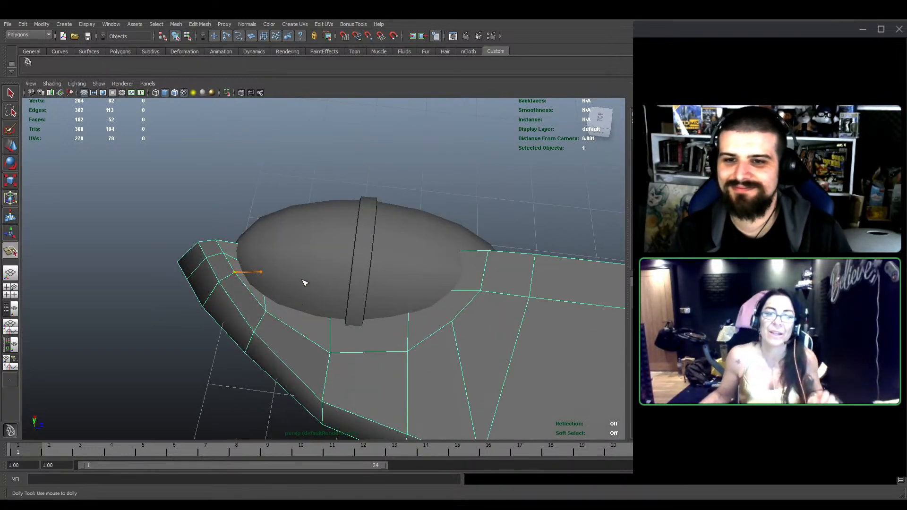
pyautogui.press('Return')
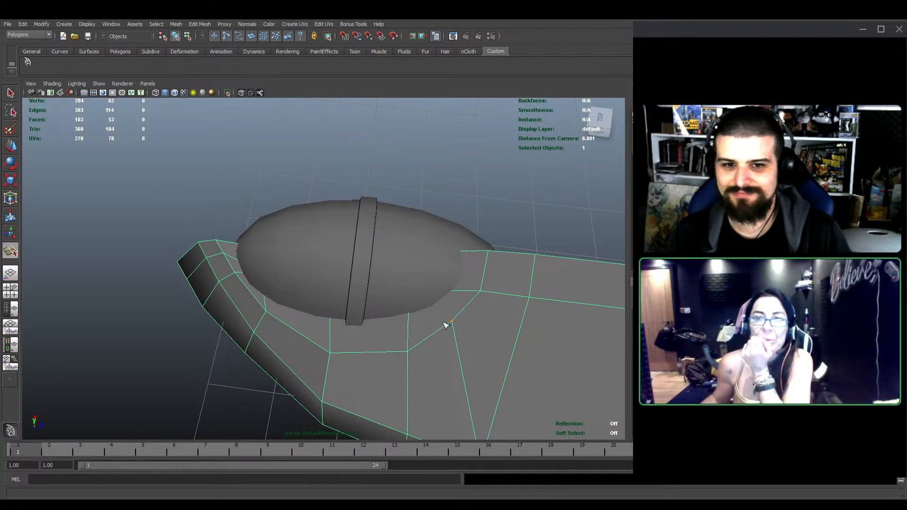
pyautogui.press('Return')
# Turn on X-ray display and lower the two pairs of hull vertices beneath the canopy
pyautogui.keyDown('alt'); pyautogui.moveTo(395, 304); pyautogui.dragTo(335, 247); pyautogui.keyUp('alt')
pyautogui.press('w')
pyautogui.click(406, 315)
pyautogui.keyDown('alt'); pyautogui.moveTo(374, 268); pyautogui.dragTo(353, 289, button='middle'); pyautogui.keyUp('alt')
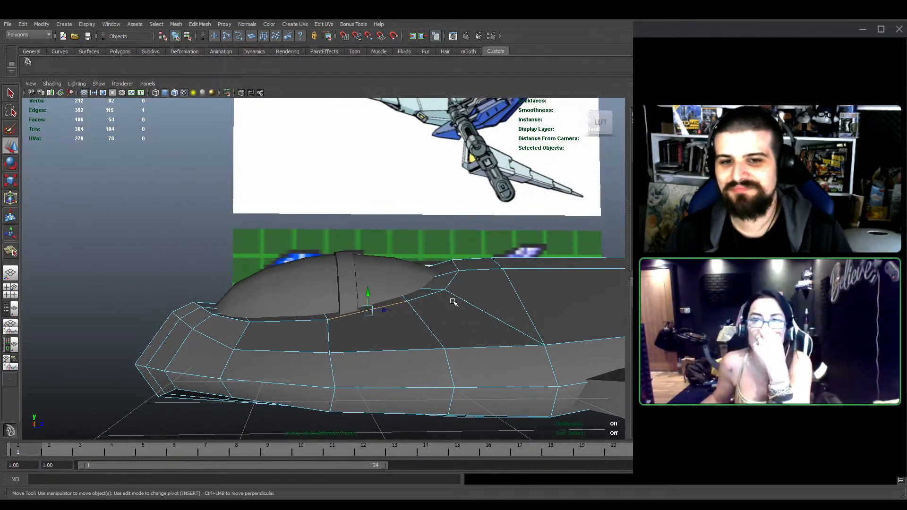
pyautogui.click(239, 94)
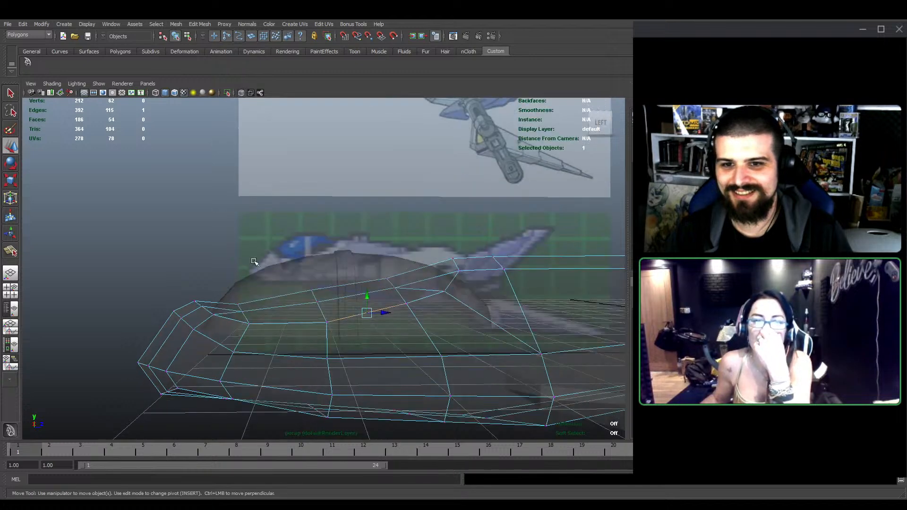
pyautogui.moveTo(310, 272)
pyautogui.mouseDown()
pyautogui.moveTo(322, 300)
pyautogui.moveTo(315, 287)
pyautogui.mouseUp()
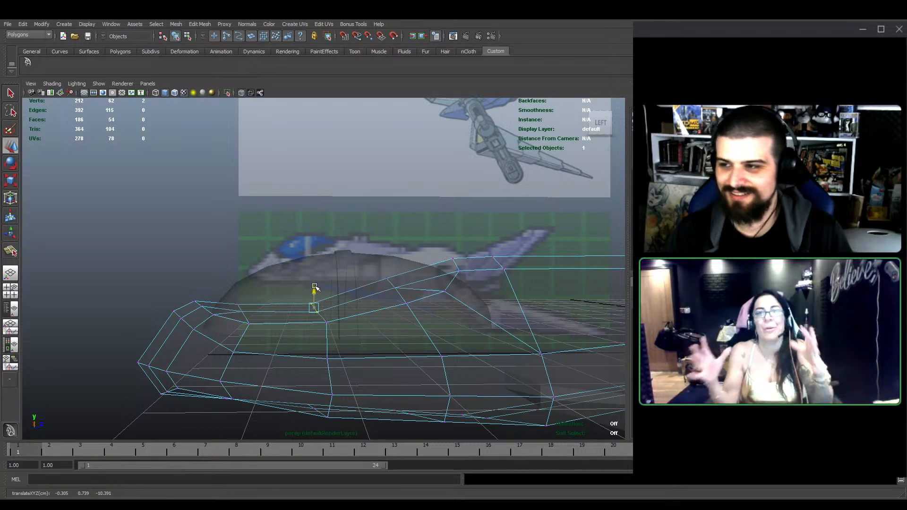
pyautogui.scroll(3, 316, 287)
pyautogui.keyDown('alt'); pyautogui.moveTo(381, 274); pyautogui.dragTo(339, 256, button='middle'); pyautogui.keyUp('alt')
pyautogui.moveTo(387, 253); pyautogui.dragTo(390, 268)
pyautogui.keyDown('alt'); pyautogui.moveTo(195, 299); pyautogui.dragTo(362, 310); pyautogui.keyUp('alt')
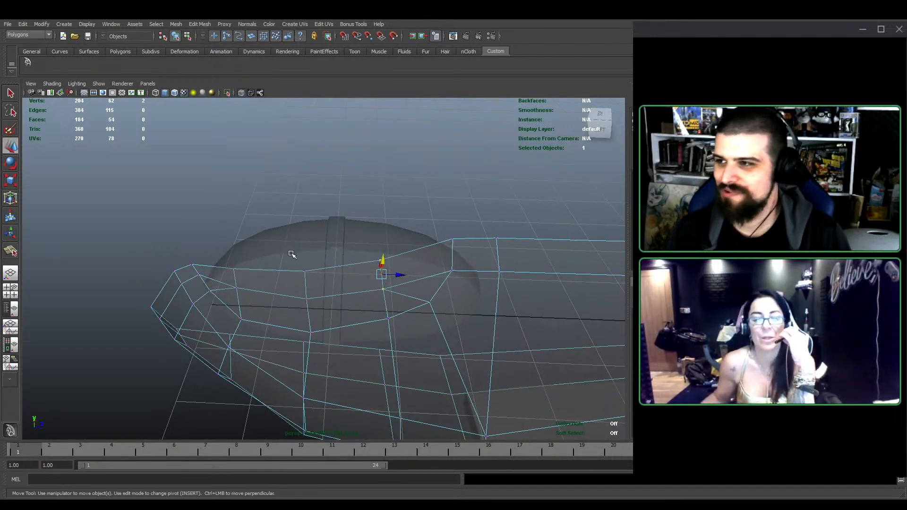
# Straighten the middle and rear three-vertex rows beneath the canopy by scaling each flat along the hull's length
pyautogui.keyDown('alt'); pyautogui.moveTo(291, 254); pyautogui.dragTo(309, 235); pyautogui.keyUp('alt')
pyautogui.moveTo(307, 235); pyautogui.dragTo(342, 318)
pyautogui.press('e')
pyautogui.press('r')
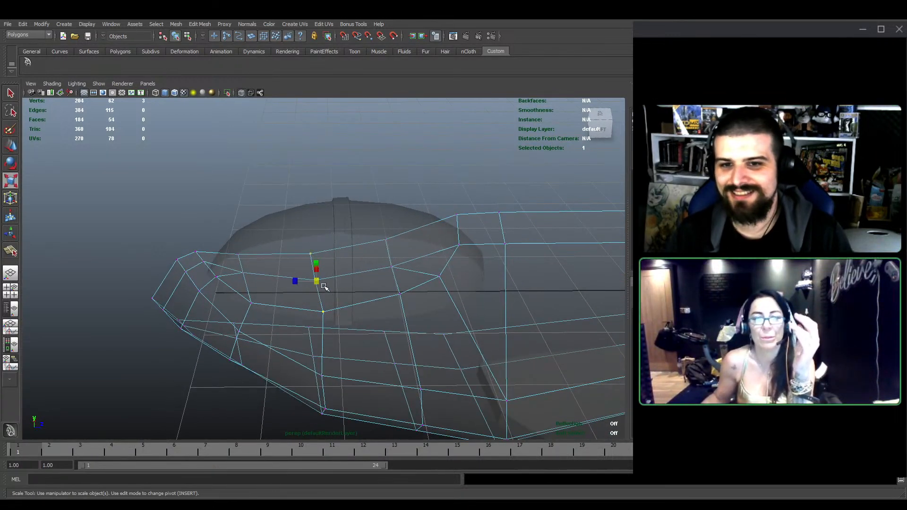
pyautogui.moveTo(324, 286); pyautogui.dragTo(308, 282)
pyautogui.keyDown('alt'); pyautogui.moveTo(377, 217); pyautogui.dragTo(372, 217); pyautogui.keyUp('alt')
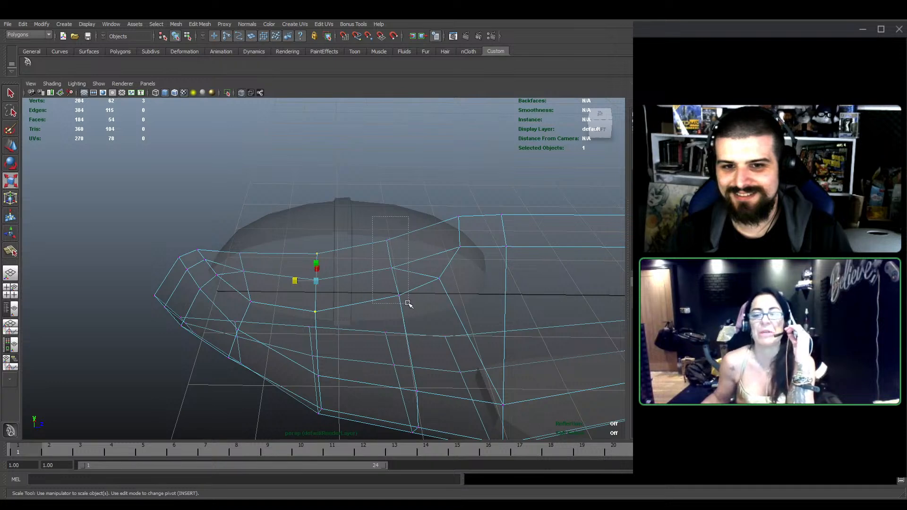
pyautogui.moveTo(409, 304); pyautogui.dragTo(408, 304)
pyautogui.keyDown('alt'); pyautogui.moveTo(400, 267); pyautogui.dragTo(252, 239); pyautogui.keyUp('alt')
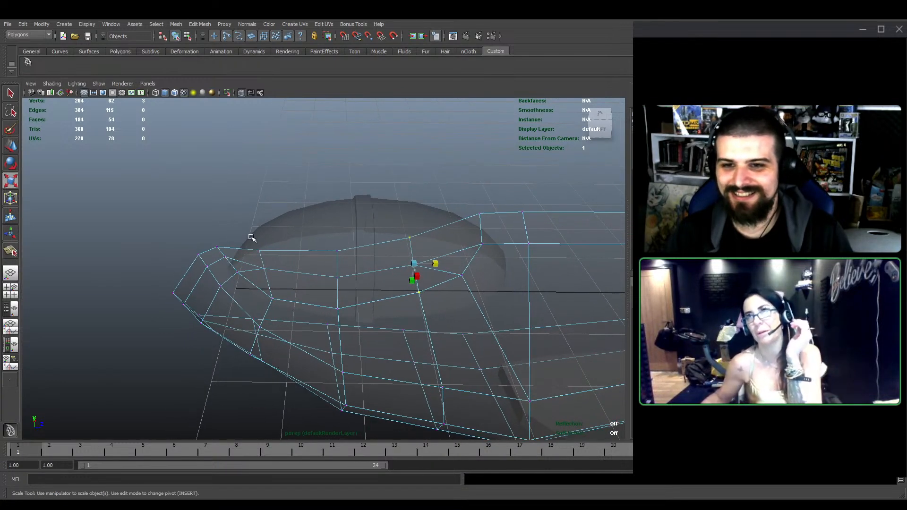
# Scale the front vertex row beneath the canopy flat along the hull's length and turn off X-ray display
pyautogui.moveTo(282, 305); pyautogui.dragTo(282, 305)
pyautogui.moveTo(250, 273); pyautogui.dragTo(299, 275)
pyautogui.press('w')
pyautogui.press('e')
pyautogui.press('r')
pyautogui.moveTo(232, 268); pyautogui.dragTo(244, 276)
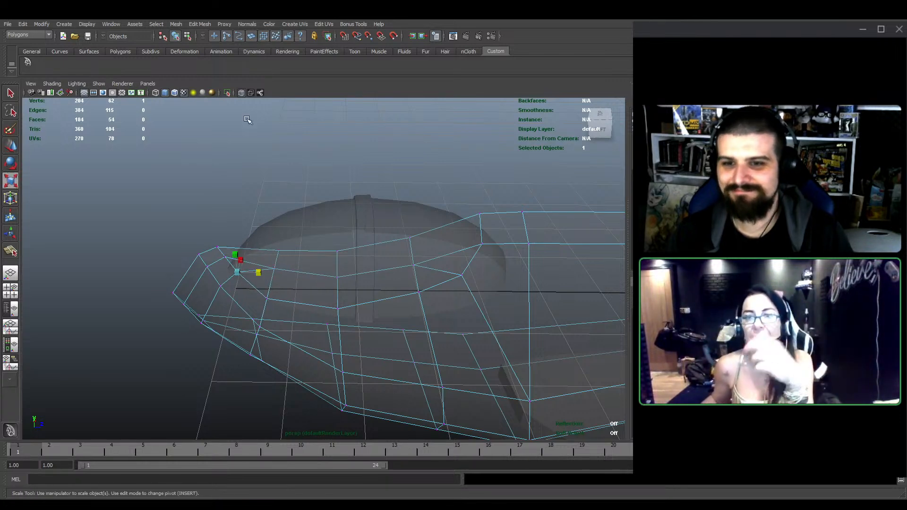
pyautogui.click(241, 92)
# Reposition the three edges crossing the hull's front side, beside the canopy's front end
pyautogui.moveTo(241, 227)
pyautogui.keyDown('alt'); pyautogui.mouseDown()
pyautogui.moveTo(240, 285)
pyautogui.moveTo(348, 299)
pyautogui.moveTo(336, 369)
pyautogui.moveTo(318, 393)
pyautogui.moveTo(331, 393)
pyautogui.moveTo(308, 378)
pyautogui.moveTo(313, 359)
pyautogui.moveTo(384, 310)
pyautogui.moveTo(354, 349)
pyautogui.moveTo(325, 332)
pyautogui.mouseUp(); pyautogui.keyUp('alt')
pyautogui.press('w')
pyautogui.press('e')
pyautogui.press('w')
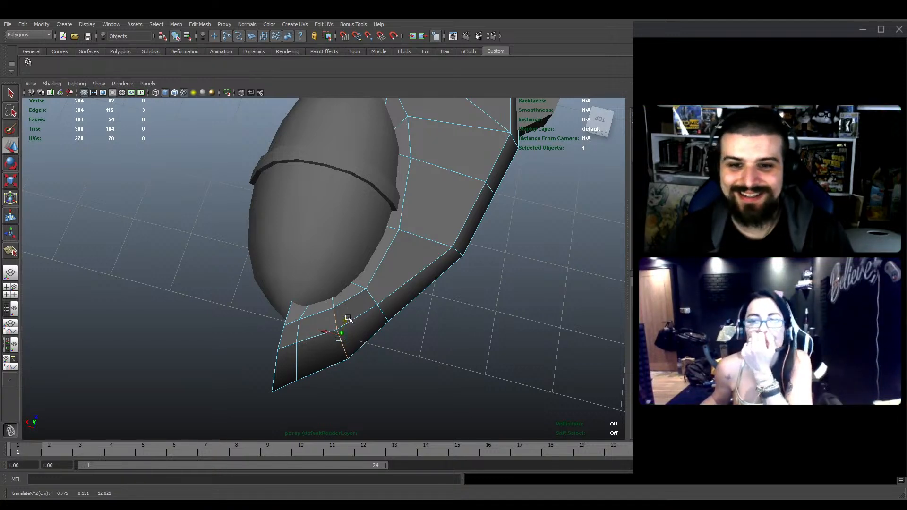
pyautogui.keyDown('alt'); pyautogui.moveTo(348, 314); pyautogui.dragTo(281, 318); pyautogui.keyUp('alt')
# Select the nose edge loop nearest the centreline, reduce the selection to its three front edges and move them outward
pyautogui.doubleClick(303, 327)
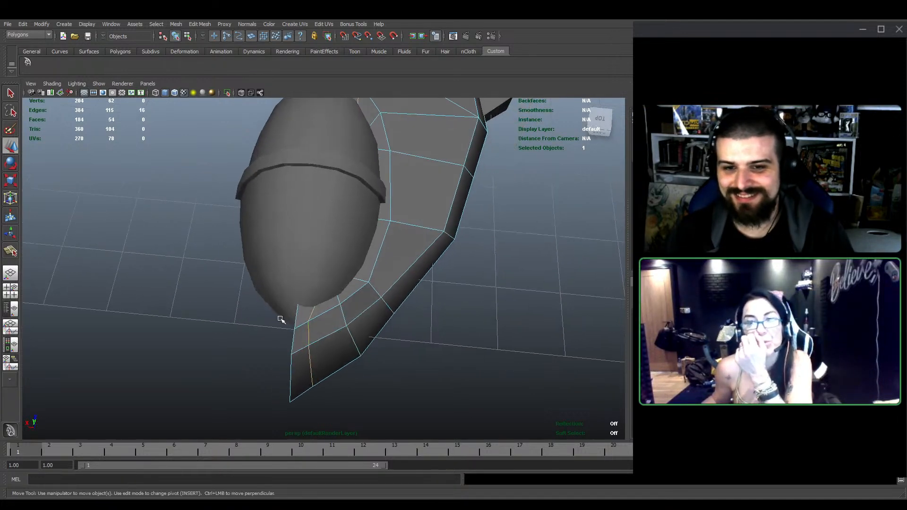
pyautogui.keyDown('alt'); pyautogui.moveTo(282, 318); pyautogui.dragTo(228, 122, button='right'); pyautogui.keyUp('alt')
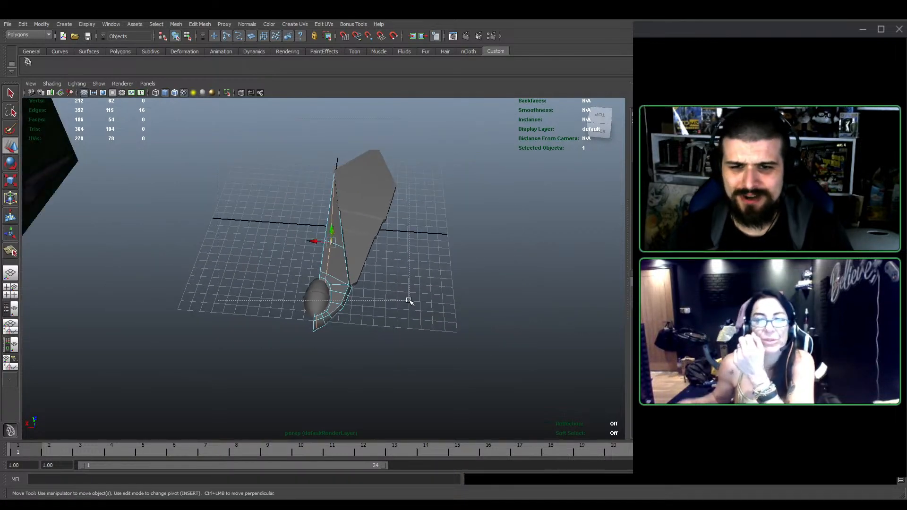
pyautogui.moveTo(409, 301); pyautogui.dragTo(385, 260)
pyautogui.press('f')
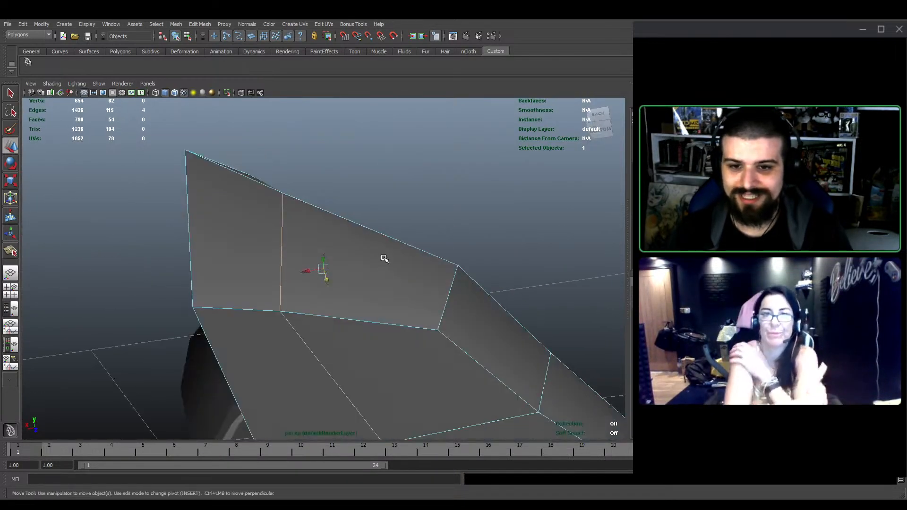
pyautogui.scroll(-5, 384, 279)
pyautogui.keyDown('alt'); pyautogui.moveTo(383, 300); pyautogui.dragTo(307, 356); pyautogui.keyUp('alt')
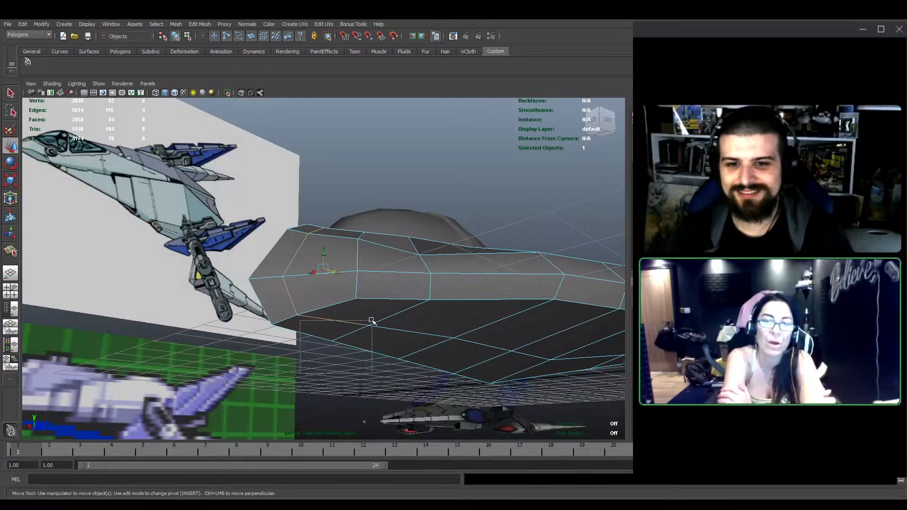
pyautogui.keyDown('ctrl'); pyautogui.moveTo(372, 320); pyautogui.dragTo(372, 321); pyautogui.keyUp('ctrl')
pyautogui.keyDown('alt'); pyautogui.moveTo(372, 320); pyautogui.dragTo(433, 399); pyautogui.keyUp('alt')
pyautogui.keyDown('alt'); pyautogui.moveTo(387, 348); pyautogui.dragTo(385, 382, button='middle'); pyautogui.keyUp('alt')
pyautogui.keyDown('alt'); pyautogui.moveTo(384, 383); pyautogui.dragTo(387, 382); pyautogui.keyUp('alt')
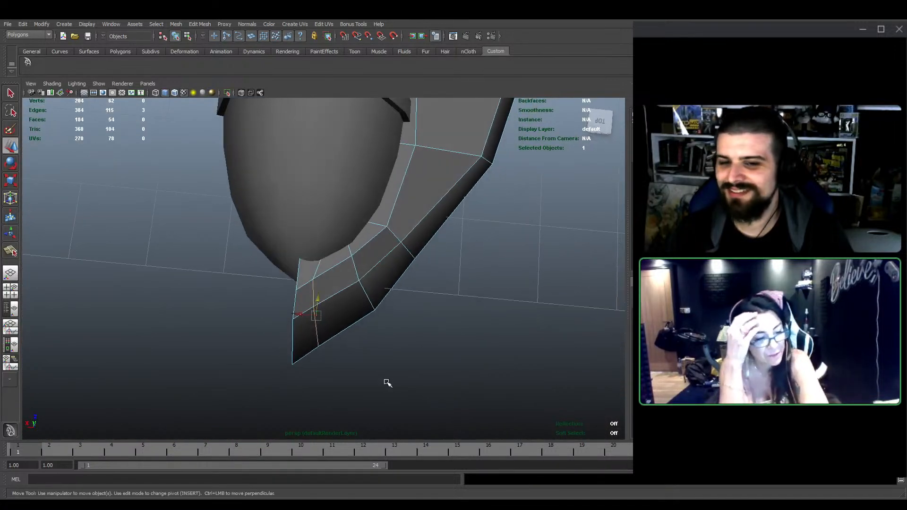
pyautogui.moveTo(307, 318); pyautogui.dragTo(326, 308)
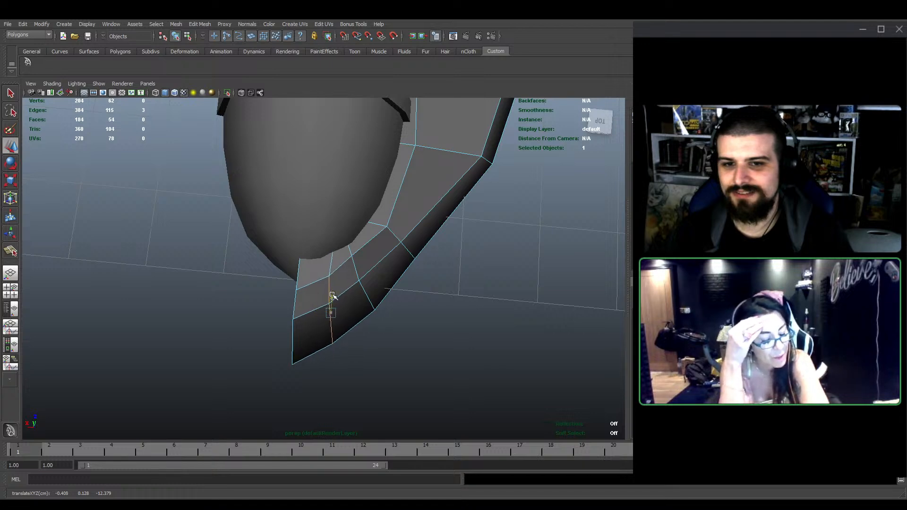
# Select the next edges crossing the hull's front side beside the canopy, limit the selection to three edges and reposition them
pyautogui.keyDown('alt'); pyautogui.moveTo(415, 310); pyautogui.dragTo(364, 287); pyautogui.keyUp('alt')
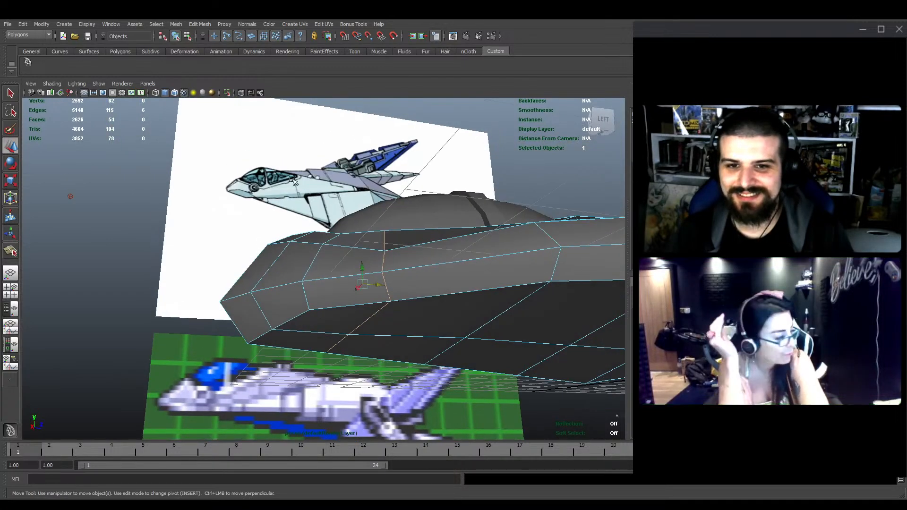
pyautogui.keyDown('alt'); pyautogui.moveTo(308, 188); pyautogui.dragTo(302, 236); pyautogui.keyUp('alt')
pyautogui.moveTo(285, 183); pyautogui.dragTo(403, 238)
pyautogui.keyDown('alt'); pyautogui.moveTo(290, 318); pyautogui.dragTo(326, 343); pyautogui.keyUp('alt')
pyautogui.keyDown('alt'); pyautogui.moveTo(326, 344); pyautogui.dragTo(308, 367); pyautogui.keyUp('alt')
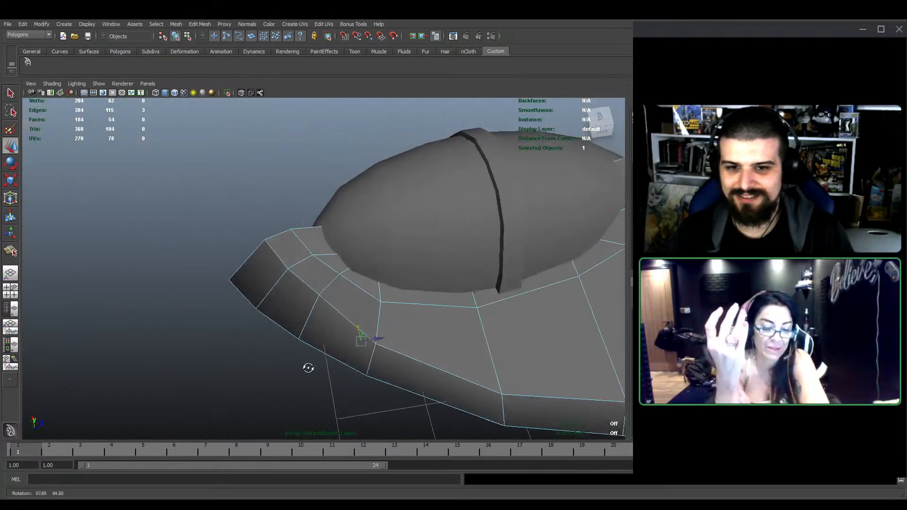
# Adjust the heights of individual vertices along the upper side edge of the hull beside the canopy
pyautogui.keyDown('alt'); pyautogui.moveTo(349, 349); pyautogui.dragTo(277, 328, button='middle'); pyautogui.keyUp('alt')
pyautogui.keyDown('alt'); pyautogui.moveTo(278, 328); pyautogui.dragTo(315, 295); pyautogui.keyUp('alt')
pyautogui.moveTo(315, 295); pyautogui.dragTo(275, 282, button='right')
pyautogui.moveTo(322, 265)
pyautogui.keyDown('alt'); pyautogui.mouseDown()
pyautogui.moveTo(310, 283)
pyautogui.moveTo(308, 257)
pyautogui.mouseUp(); pyautogui.keyUp('alt')
pyautogui.click(309, 279)
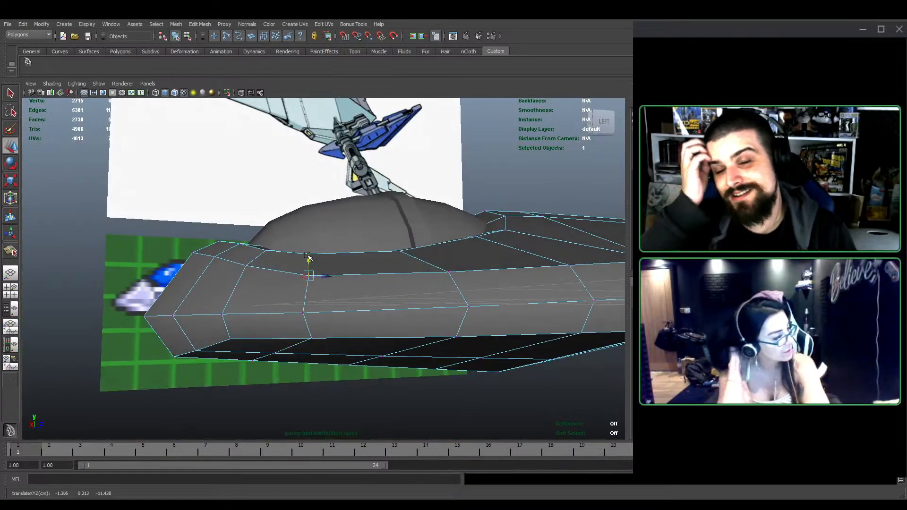
pyautogui.click(229, 340)
pyautogui.moveTo(233, 323); pyautogui.dragTo(374, 284)
pyautogui.click(380, 181)
pyautogui.click(368, 312)
pyautogui.click(371, 328)
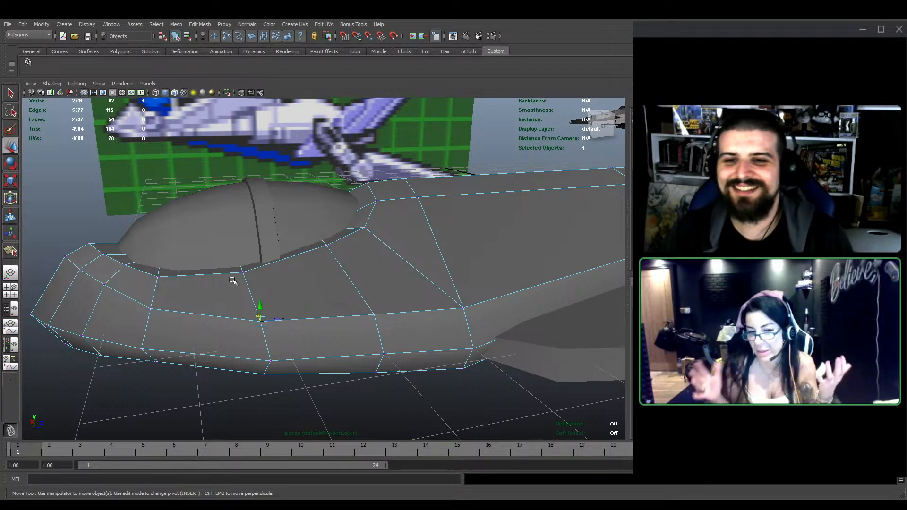
# Leave component editing on the hull and save the scene
pyautogui.keyDown('alt'); pyautogui.moveTo(250, 276); pyautogui.dragTo(319, 296, button='middle'); pyautogui.keyUp('alt')
pyautogui.press('F8')
pyautogui.press('q')
pyautogui.hotkey('ctrl', 's')
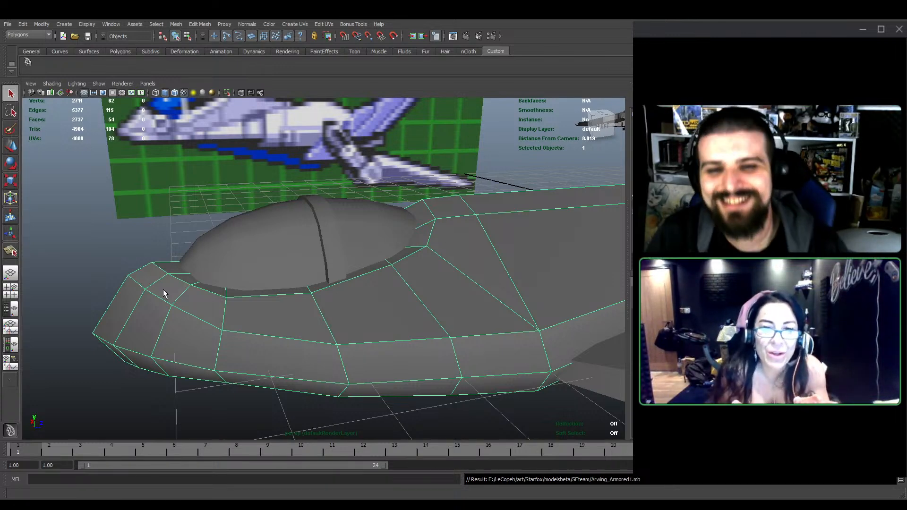
# Insert a crosswise edge loop through the hull just behind the canopy frame and move its side edges slightly outward
pyautogui.keyDown('alt'); pyautogui.moveTo(302, 260); pyautogui.dragTo(283, 344); pyautogui.keyUp('alt')
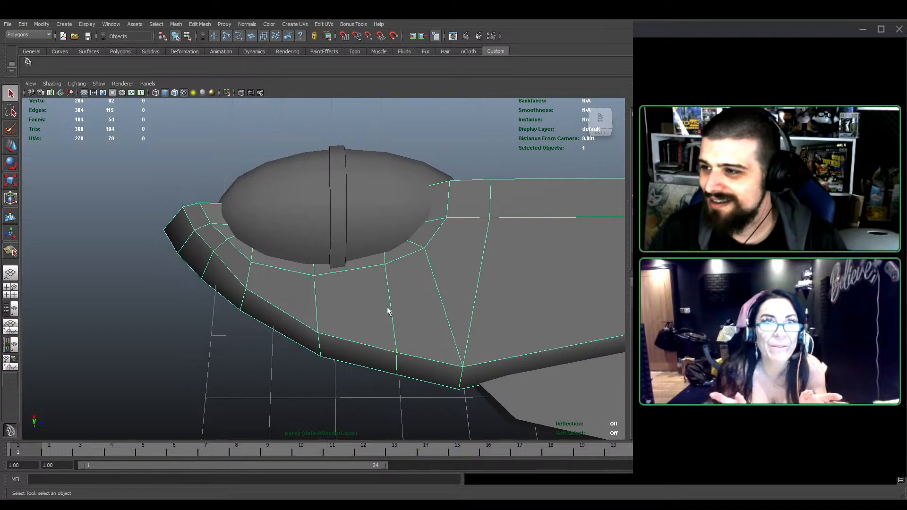
pyautogui.keyDown('alt'); pyautogui.moveTo(387, 311); pyautogui.dragTo(371, 308, button='middle'); pyautogui.keyUp('alt')
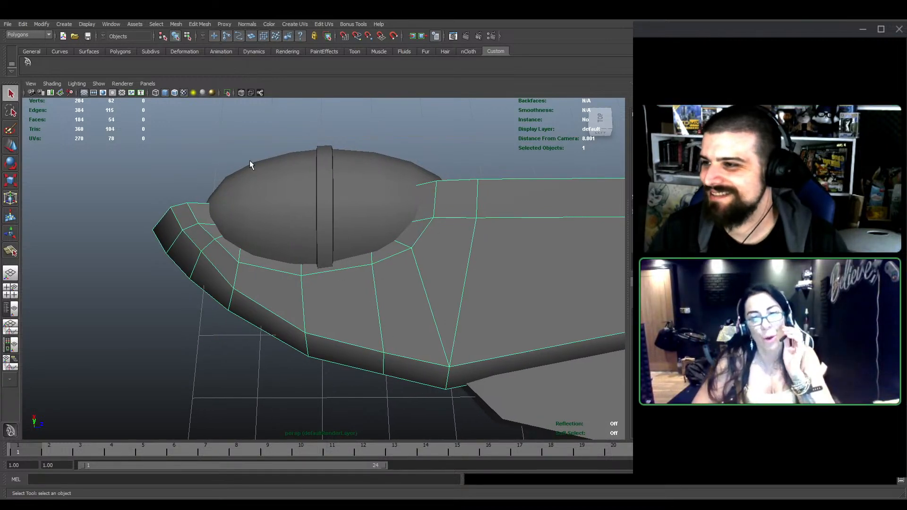
pyautogui.click(199, 24)
pyautogui.click(239, 124)
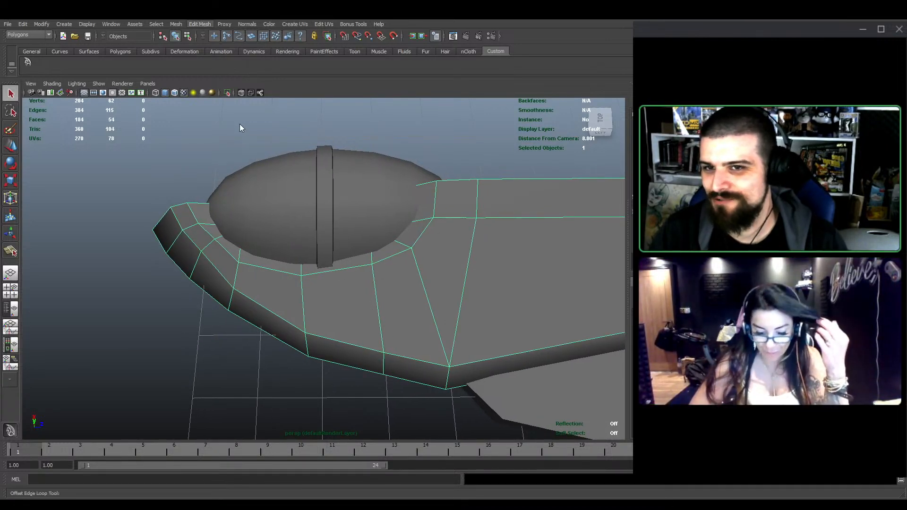
pyautogui.click(338, 273)
pyautogui.press('w')
pyautogui.keyDown('alt'); pyautogui.moveTo(385, 253); pyautogui.dragTo(339, 269); pyautogui.keyUp('alt')
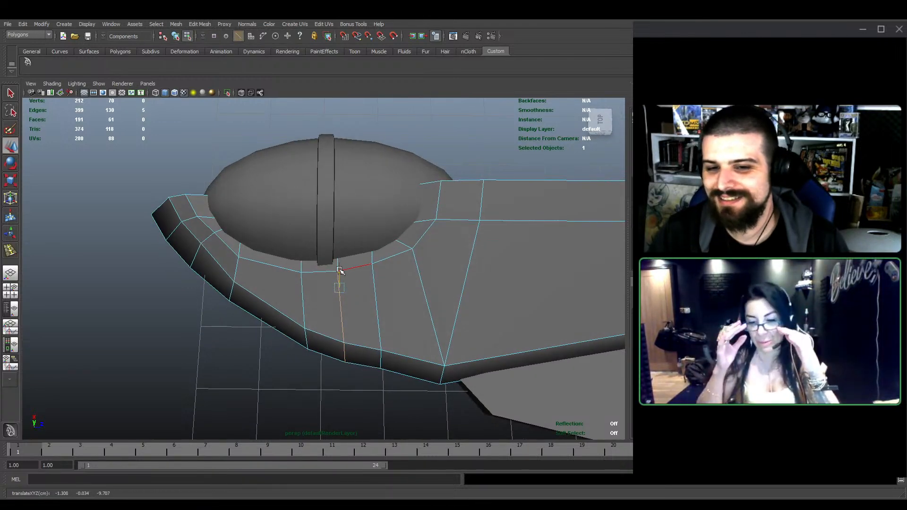
# Select the next crosswise edge loop behind the canopy frame, limit the selection to its four side edges and move them slightly outward
pyautogui.doubleClick(379, 321)
pyautogui.keyDown('alt'); pyautogui.moveTo(348, 239); pyautogui.dragTo(335, 256, button='middle'); pyautogui.keyUp('alt')
pyautogui.keyDown('ctrl'); pyautogui.moveTo(233, 198); pyautogui.dragTo(444, 265); pyautogui.keyUp('ctrl')
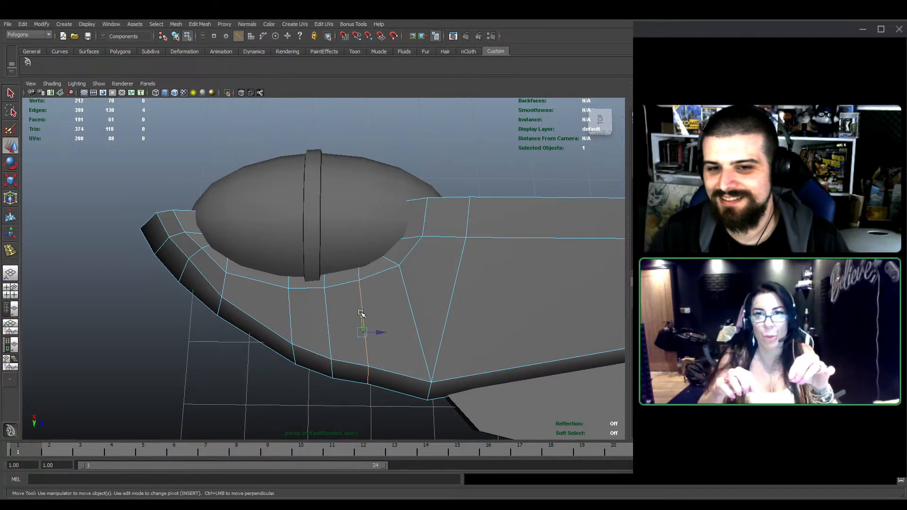
pyautogui.moveTo(361, 313); pyautogui.dragTo(361, 317, button='middle')
pyautogui.keyDown('alt'); pyautogui.moveTo(307, 330); pyautogui.dragTo(308, 343); pyautogui.keyUp('alt')
pyautogui.keyDown('alt'); pyautogui.moveTo(269, 302); pyautogui.dragTo(324, 293, button='middle'); pyautogui.keyUp('alt')
# Insert a crosswise edge loop through the hull in front of the canopy frame and move its four side edges slightly outward
pyautogui.click(200, 23)
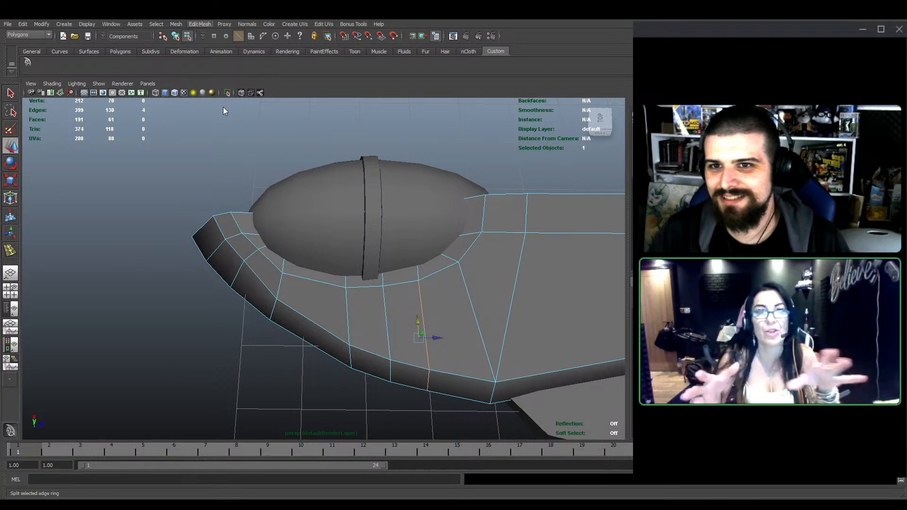
pyautogui.click(223, 107)
pyautogui.scroll(2, 317, 288)
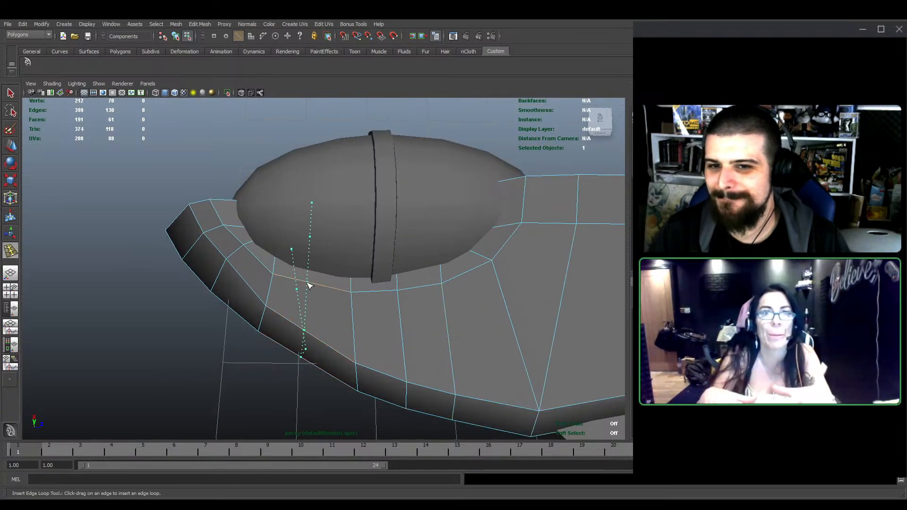
pyautogui.click(308, 285)
pyautogui.press('w')
pyautogui.keyDown('alt'); pyautogui.moveTo(203, 171); pyautogui.dragTo(206, 216, button='middle'); pyautogui.keyUp('alt')
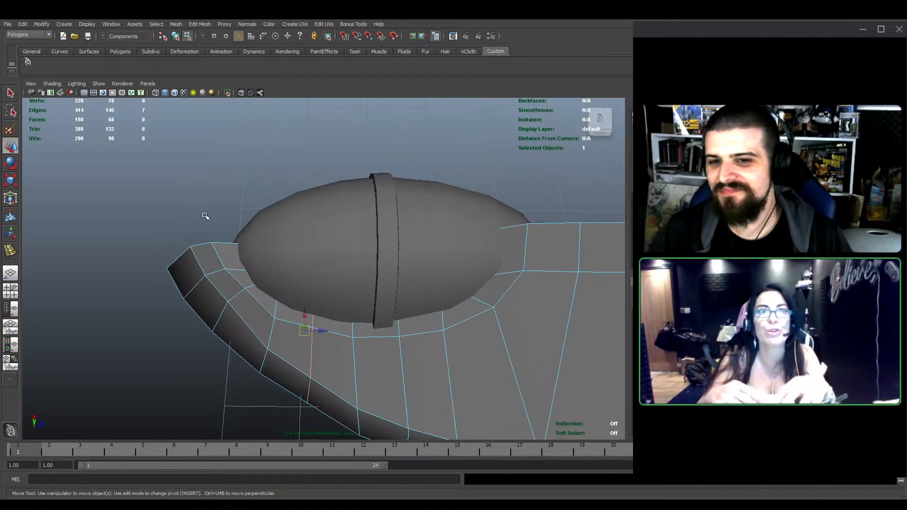
pyautogui.keyDown('ctrl'); pyautogui.moveTo(388, 307); pyautogui.dragTo(388, 307); pyautogui.keyUp('ctrl')
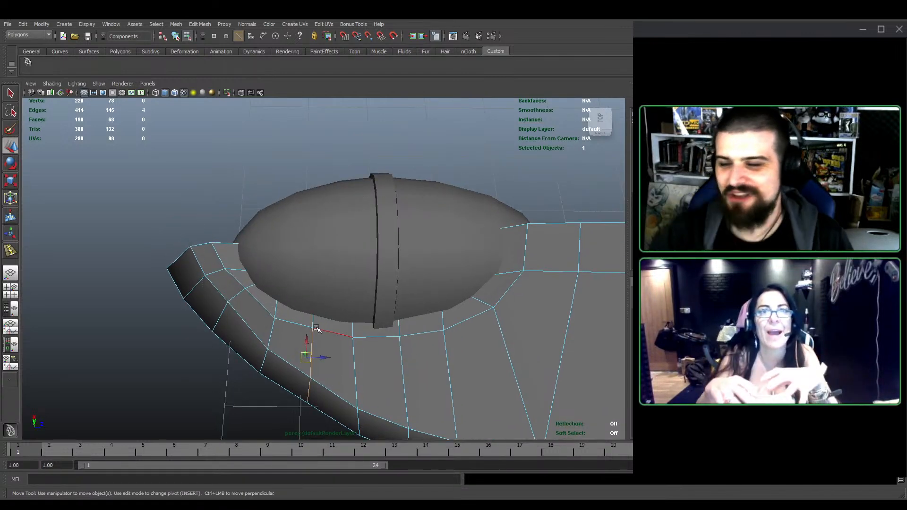
pyautogui.keyDown('alt'); pyautogui.moveTo(330, 330); pyautogui.dragTo(312, 328); pyautogui.keyUp('alt')
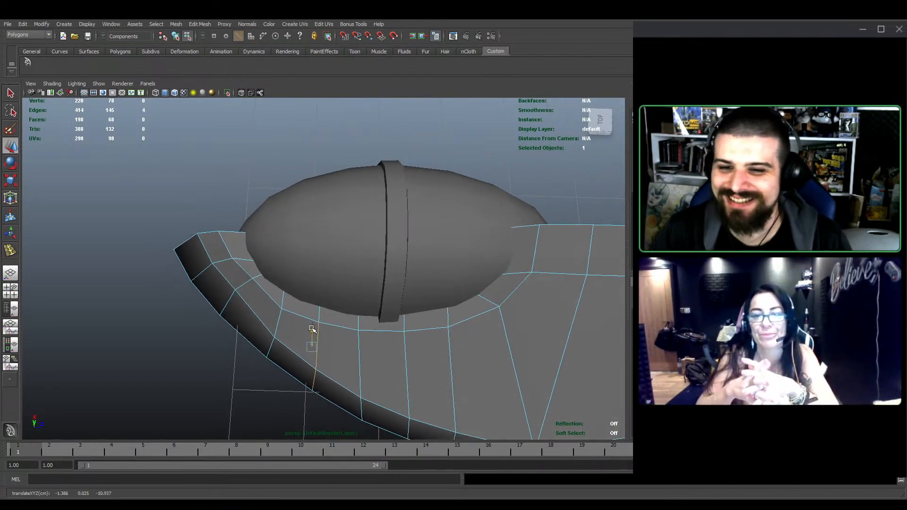
# Reposition individual vertices along the hull's upper side edge beside the front of the canopy to smooth the curve toward the nose
pyautogui.keyDown('alt'); pyautogui.moveTo(286, 321); pyautogui.dragTo(344, 287, button='middle'); pyautogui.keyUp('alt')
pyautogui.scroll(4, 344, 306)
pyautogui.keyDown('alt'); pyautogui.moveTo(344, 290); pyautogui.dragTo(322, 352); pyautogui.keyUp('alt')
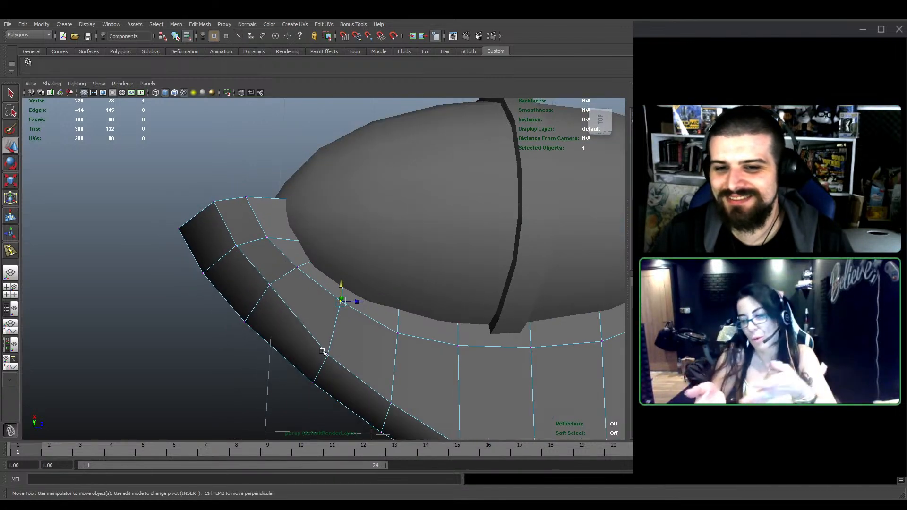
pyautogui.click(326, 355)
pyautogui.click(269, 284)
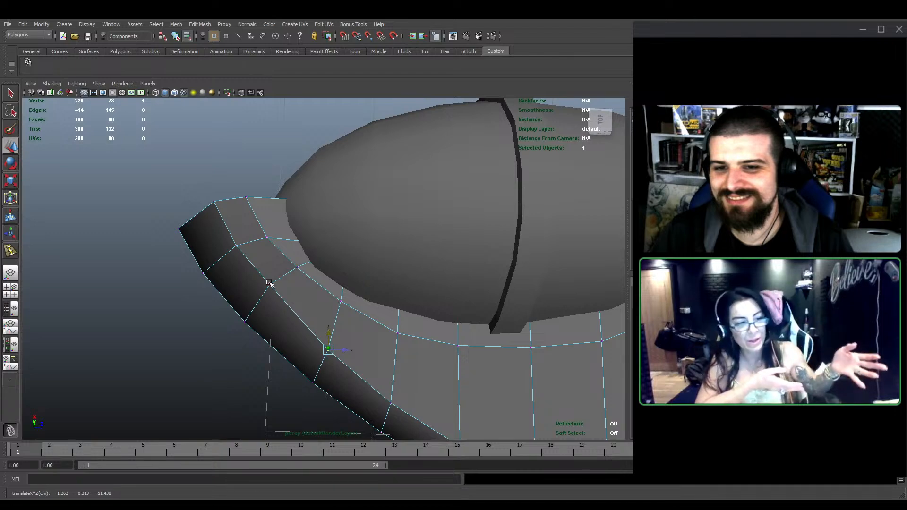
pyautogui.moveTo(276, 269); pyautogui.dragTo(270, 273, button='middle')
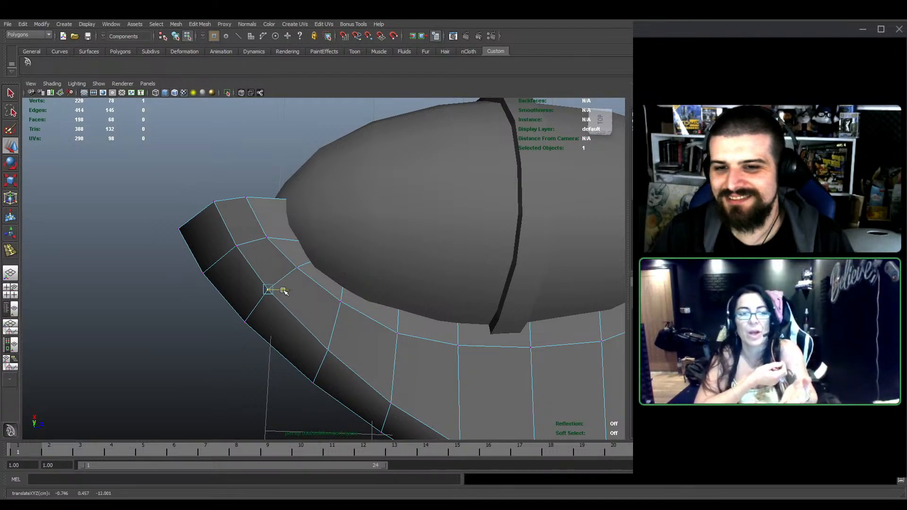
# Select the next vertex along the upper outer edge of the nose beside the cockpit and nudge it to smooth the contour
pyautogui.keyDown('alt'); pyautogui.moveTo(284, 292); pyautogui.dragTo(335, 378); pyautogui.keyUp('alt')
pyautogui.click(330, 323)
pyautogui.scroll(2, 332, 318)
pyautogui.moveTo(328, 308); pyautogui.dragTo(327, 312)
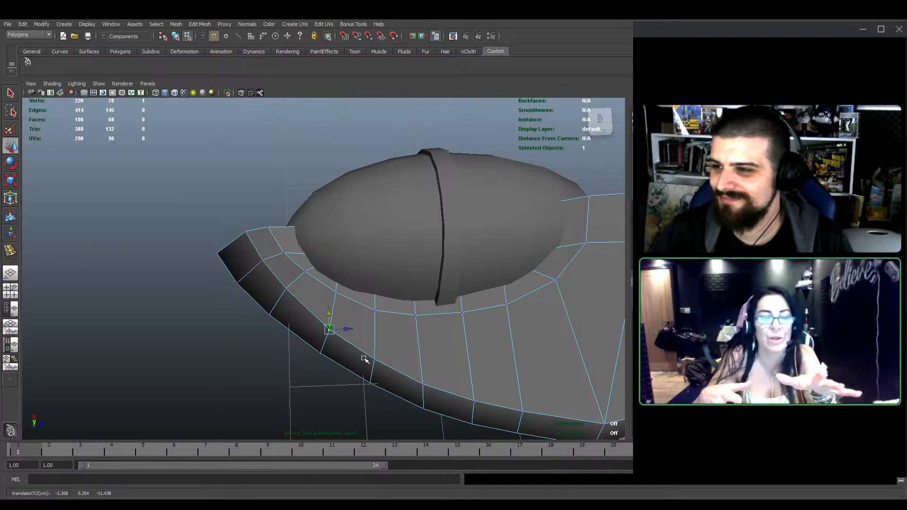
# Return to object selection, delete the fuselage's construction history, and deselect it
pyautogui.keyDown('alt'); pyautogui.moveTo(364, 360); pyautogui.dragTo(318, 347); pyautogui.keyUp('alt')
pyautogui.press('F8')
pyautogui.scroll(-3, 350, 331)
pyautogui.click(347, 365)
pyautogui.keyDown('alt'); pyautogui.moveTo(318, 347); pyautogui.dragTo(301, 358, button='middle'); pyautogui.keyUp('alt')
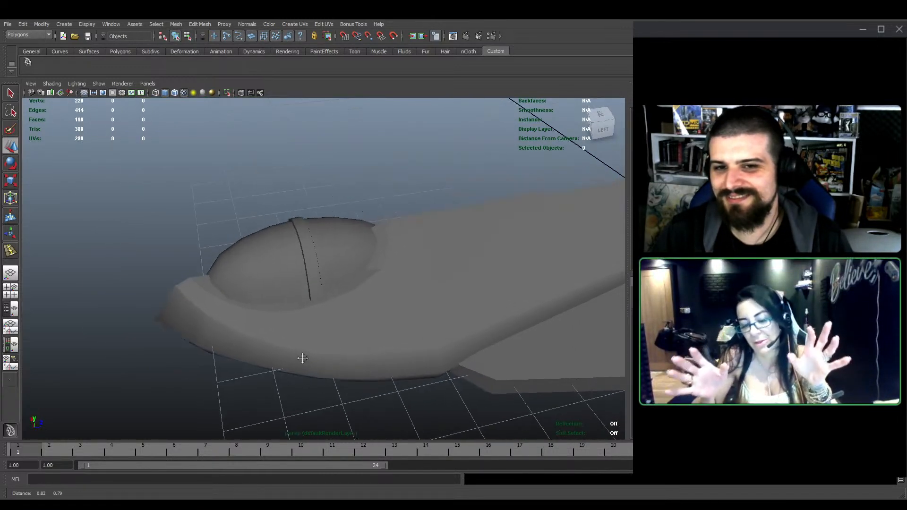
pyautogui.click(292, 347)
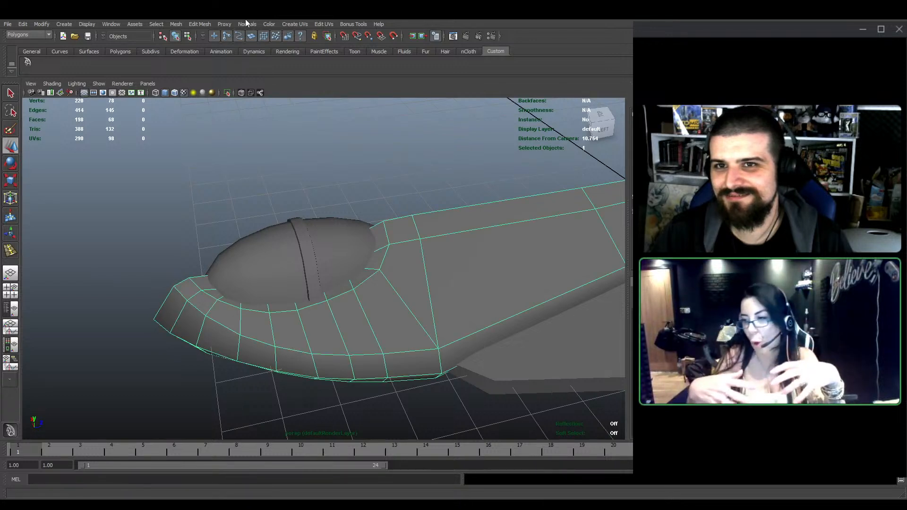
pyautogui.press('t')
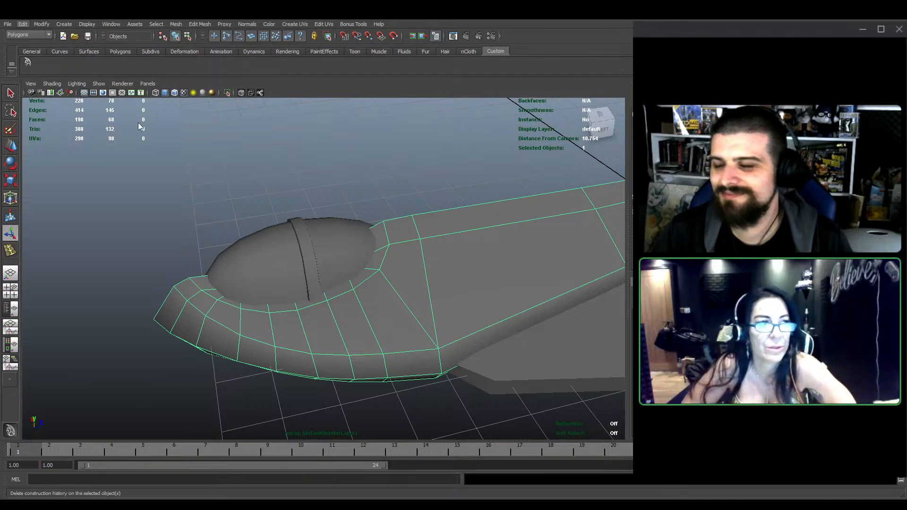
pyautogui.click(233, 197)
# Reselect the fuselage and switch it to edge editing with the Move tool active
pyautogui.scroll(-4, 325, 241)
pyautogui.keyDown('alt'); pyautogui.moveTo(324, 241); pyautogui.dragTo(396, 274); pyautogui.keyUp('alt')
pyautogui.keyDown('alt'); pyautogui.moveTo(396, 274); pyautogui.dragTo(414, 276, button='middle'); pyautogui.keyUp('alt')
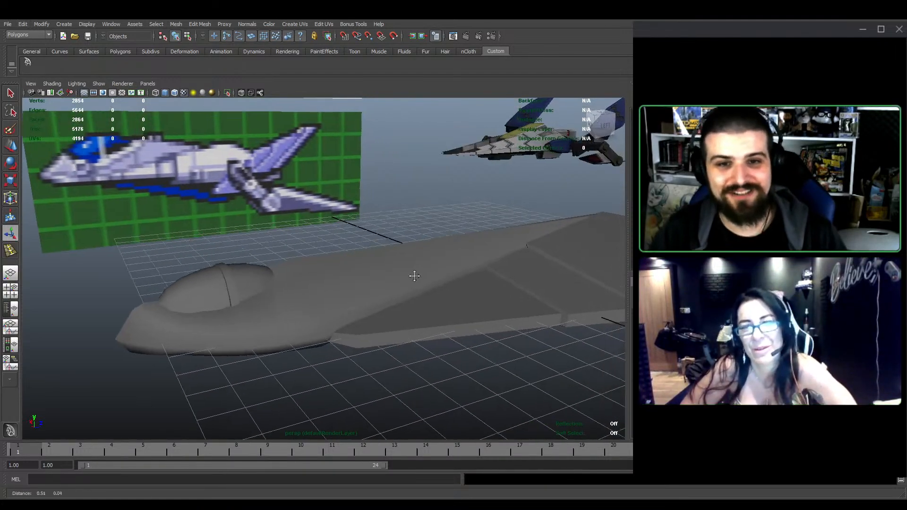
pyautogui.keyDown('alt'); pyautogui.moveTo(415, 276); pyautogui.dragTo(342, 308); pyautogui.keyUp('alt')
pyautogui.click(446, 293)
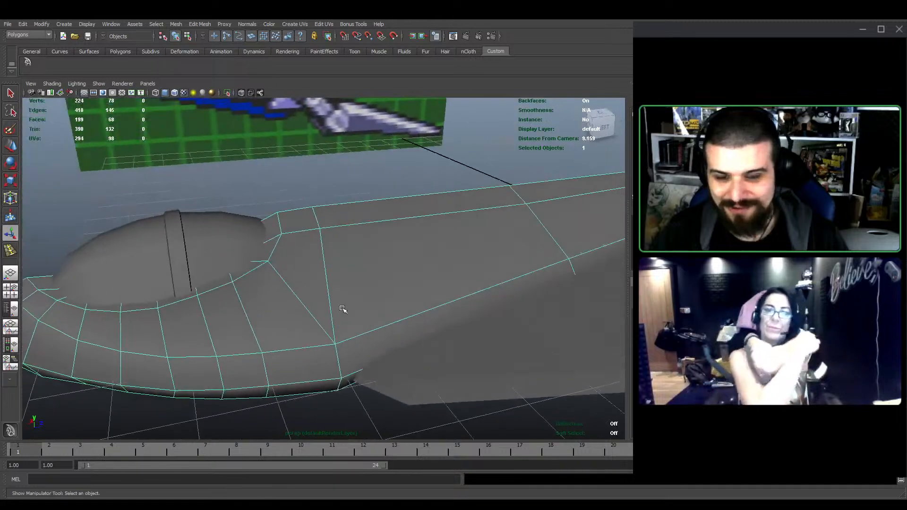
pyautogui.keyDown('alt'); pyautogui.moveTo(397, 256); pyautogui.dragTo(318, 316); pyautogui.keyUp('alt')
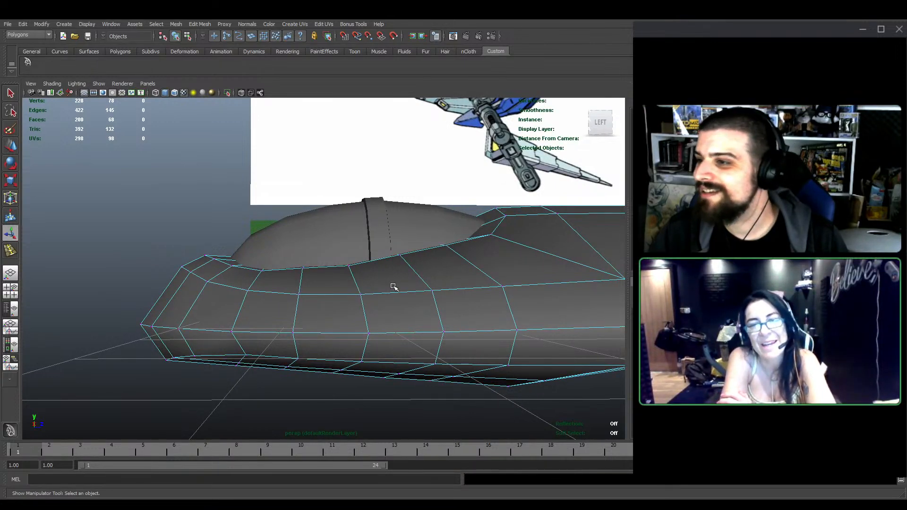
pyautogui.keyDown('alt'); pyautogui.moveTo(393, 288); pyautogui.dragTo(361, 298); pyautogui.keyUp('alt')
pyautogui.press('w')
pyautogui.moveTo(330, 283); pyautogui.dragTo(329, 261, button='right')
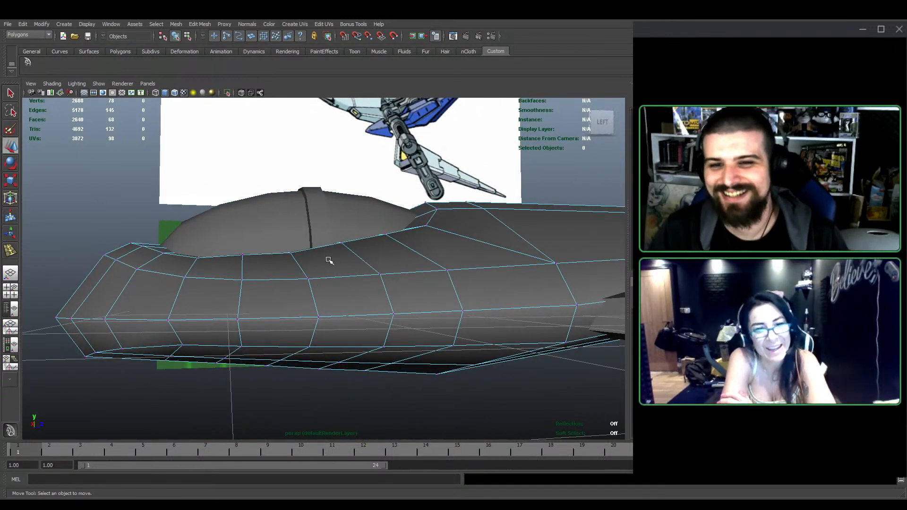
# Select the middle horizontal edge loop along the side of the nose, leaving out its rear part near the tail
pyautogui.doubleClick(346, 316)
pyautogui.scroll(-5, 410, 322)
pyautogui.keyDown('alt'); pyautogui.moveTo(410, 322); pyautogui.dragTo(267, 315, button='middle'); pyautogui.keyUp('alt')
pyautogui.scroll(-5, 267, 316)
pyautogui.keyDown('alt'); pyautogui.moveTo(267, 316); pyautogui.dragTo(280, 316); pyautogui.keyUp('alt')
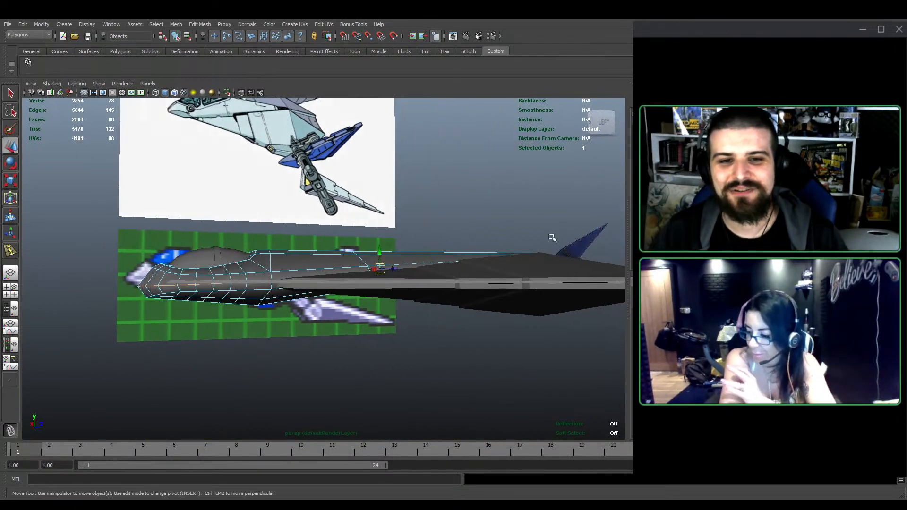
pyautogui.moveTo(616, 202); pyautogui.dragTo(398, 322)
pyautogui.scroll(7, 300, 293)
pyautogui.keyDown('alt'); pyautogui.moveTo(255, 290); pyautogui.dragTo(297, 283, button='middle'); pyautogui.keyUp('alt')
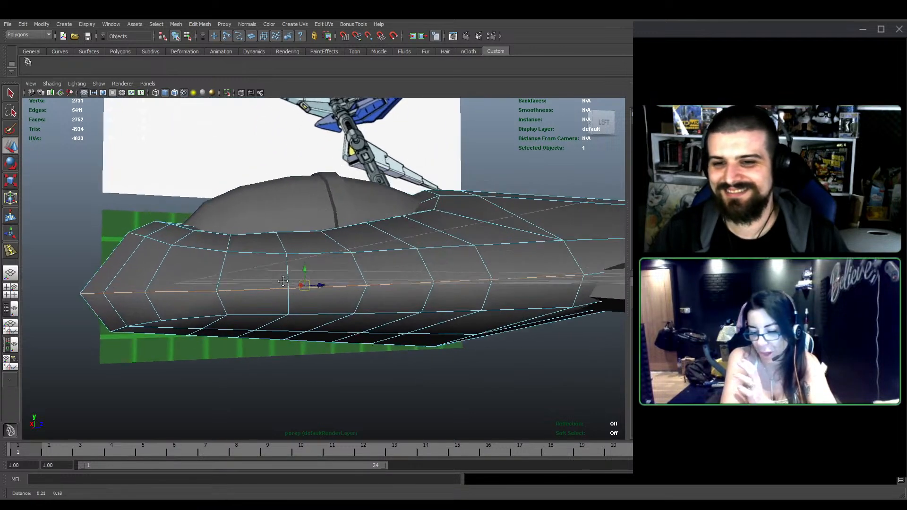
# Scale the selected nose edge loop slightly and switch back to the Move tool
pyautogui.press('r')
pyautogui.moveTo(294, 273)
pyautogui.mouseDown()
pyautogui.moveTo(294, 281)
pyautogui.moveTo(292, 271)
pyautogui.mouseUp()
pyautogui.press('e')
pyautogui.press('w')
pyautogui.keyDown('alt'); pyautogui.moveTo(339, 295); pyautogui.dragTo(329, 288, button='middle'); pyautogui.keyUp('alt')
pyautogui.keyDown('alt'); pyautogui.moveTo(329, 289); pyautogui.dragTo(327, 291); pyautogui.keyUp('alt')
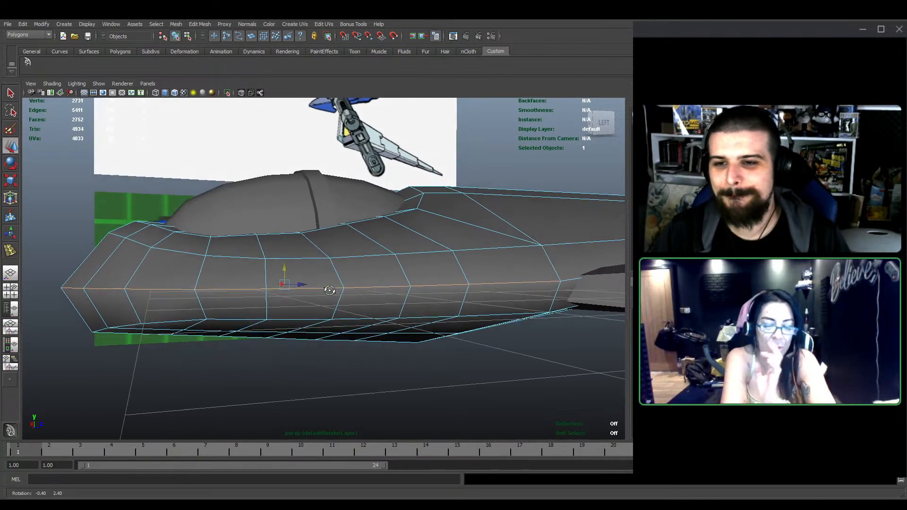
# Return the fuselage to object mode, reselect it, and save the scene file
pyautogui.moveTo(318, 256); pyautogui.dragTo(362, 231, button='right')
pyautogui.scroll(-2, 391, 257)
pyautogui.click(390, 258)
pyautogui.scroll(-3, 394, 254)
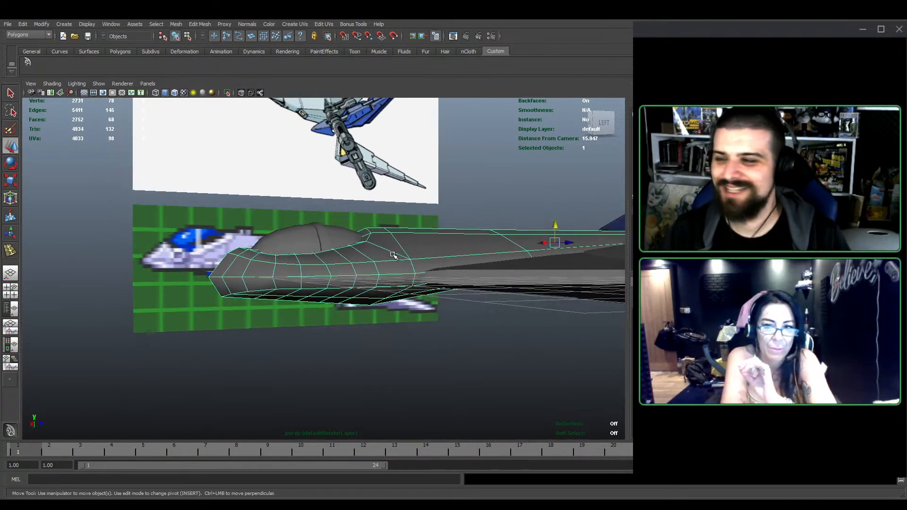
pyautogui.keyDown('alt'); pyautogui.moveTo(394, 254); pyautogui.dragTo(370, 302); pyautogui.keyUp('alt')
pyautogui.keyDown('alt'); pyautogui.moveTo(389, 257); pyautogui.dragTo(350, 303, button='middle'); pyautogui.keyUp('alt')
pyautogui.moveTo(350, 304)
pyautogui.keyDown('alt'); pyautogui.mouseDown()
pyautogui.moveTo(348, 324)
pyautogui.moveTo(371, 288)
pyautogui.moveTo(361, 292)
pyautogui.mouseUp(); pyautogui.keyUp('alt')
pyautogui.scroll(4, 303, 302)
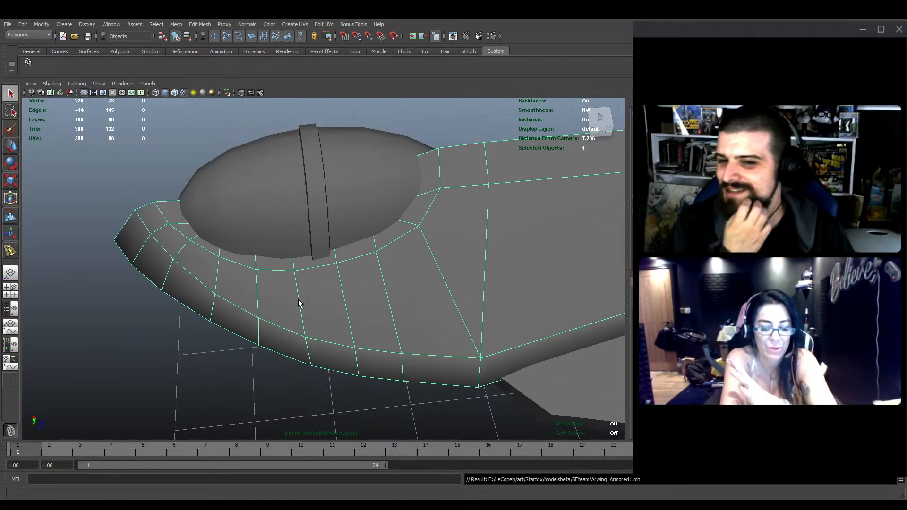
# Select the upper horizontal edge loop around the nose, excluding the stretch behind the cockpit
pyautogui.scroll(-3, 326, 296)
pyautogui.keyDown('alt'); pyautogui.moveTo(348, 347); pyautogui.dragTo(352, 293); pyautogui.keyUp('alt')
pyautogui.keyDown('alt'); pyautogui.moveTo(296, 290); pyautogui.dragTo(326, 292); pyautogui.keyUp('alt')
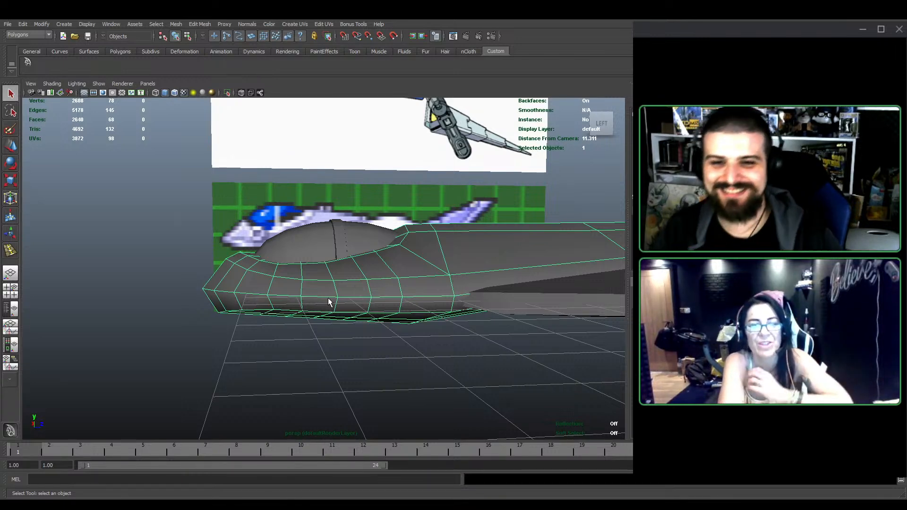
pyautogui.keyDown('alt'); pyautogui.moveTo(330, 302); pyautogui.dragTo(336, 322, button='middle'); pyautogui.keyUp('alt')
pyautogui.keyDown('alt'); pyautogui.moveTo(337, 322); pyautogui.dragTo(352, 334, button='right'); pyautogui.keyUp('alt')
pyautogui.keyDown('alt'); pyautogui.moveTo(352, 334); pyautogui.dragTo(364, 352); pyautogui.keyUp('alt')
pyautogui.press('w')
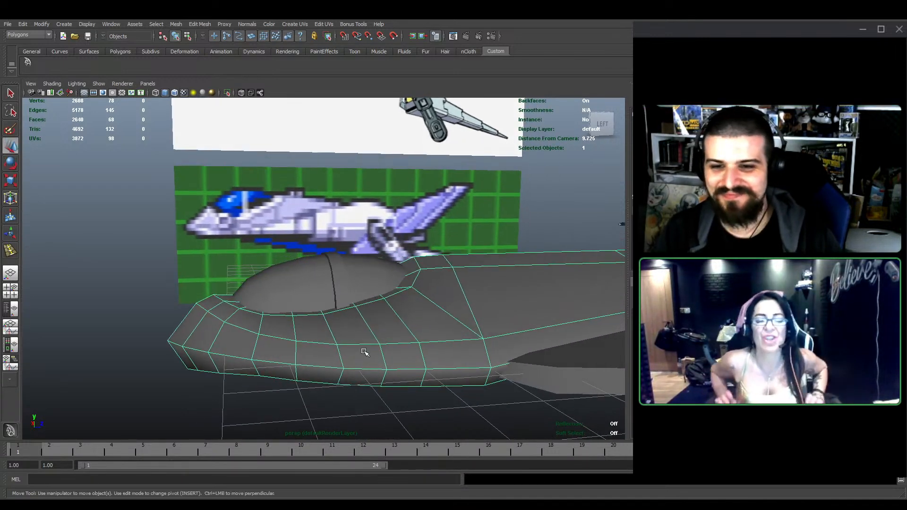
pyautogui.keyDown('alt'); pyautogui.moveTo(384, 342); pyautogui.dragTo(381, 324, button='middle'); pyautogui.keyUp('alt')
pyautogui.press('F10')
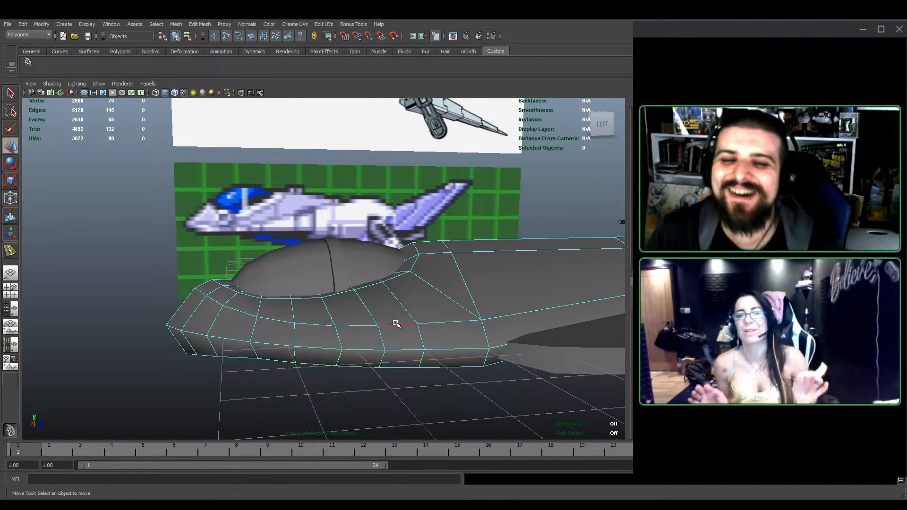
pyautogui.doubleClick(397, 324)
pyautogui.press('e')
pyautogui.press('w')
pyautogui.keyDown('ctrl'); pyautogui.click(447, 322); pyautogui.keyUp('ctrl')
pyautogui.keyDown('alt'); pyautogui.moveTo(307, 328); pyautogui.dragTo(332, 331, button='middle'); pyautogui.keyUp('alt')
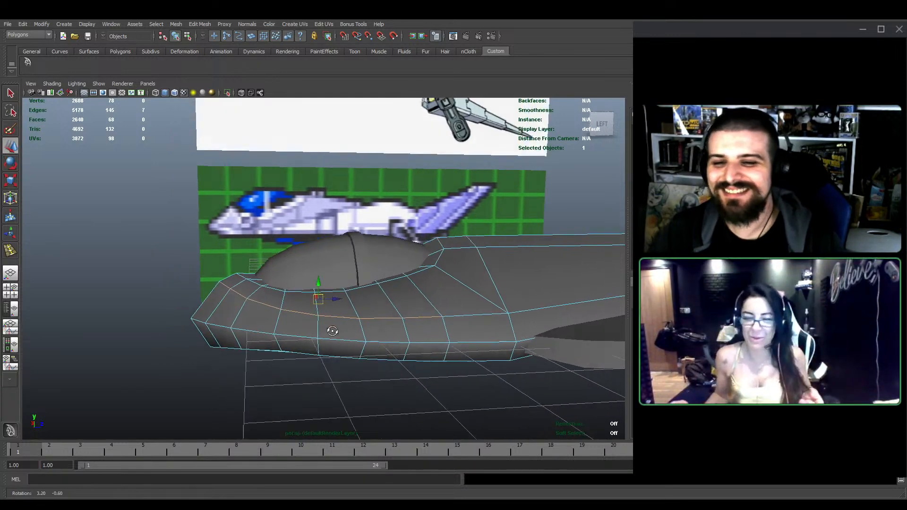
# Leave edge editing with the Move tool active and reselect the fuselage as an object
pyautogui.keyDown('alt'); pyautogui.moveTo(332, 331); pyautogui.dragTo(316, 322); pyautogui.keyUp('alt')
pyautogui.press('r')
pyautogui.press('w')
pyautogui.moveTo(467, 308); pyautogui.dragTo(489, 286, button='right')
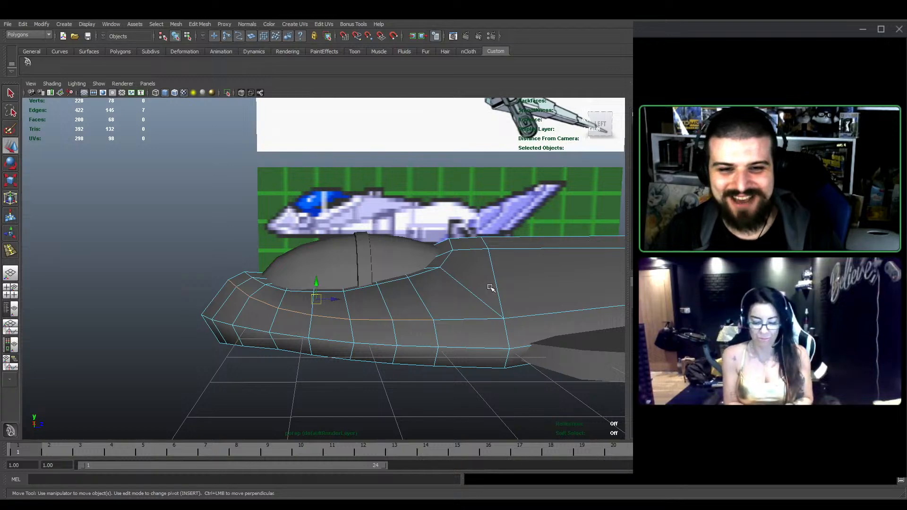
pyautogui.click(510, 296)
pyautogui.moveTo(419, 314)
pyautogui.keyDown('alt'); pyautogui.mouseDown()
pyautogui.moveTo(446, 325)
pyautogui.moveTo(441, 288)
pyautogui.moveTo(447, 334)
pyautogui.moveTo(431, 326)
pyautogui.moveTo(433, 315)
pyautogui.mouseUp(); pyautogui.keyUp('alt')
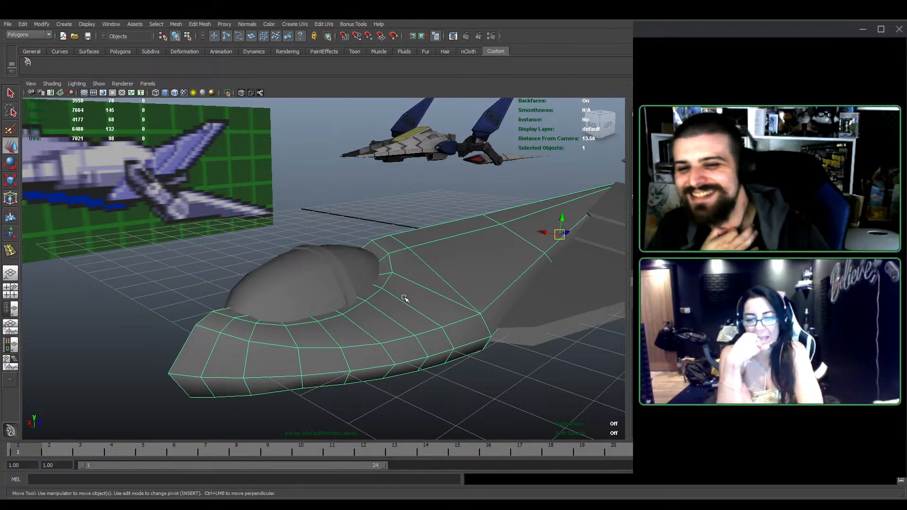
pyautogui.moveTo(404, 299)
pyautogui.keyDown('alt'); pyautogui.mouseDown()
pyautogui.moveTo(424, 310)
pyautogui.moveTo(405, 289)
pyautogui.moveTo(413, 314)
pyautogui.moveTo(399, 301)
pyautogui.mouseUp(); pyautogui.keyUp('alt')
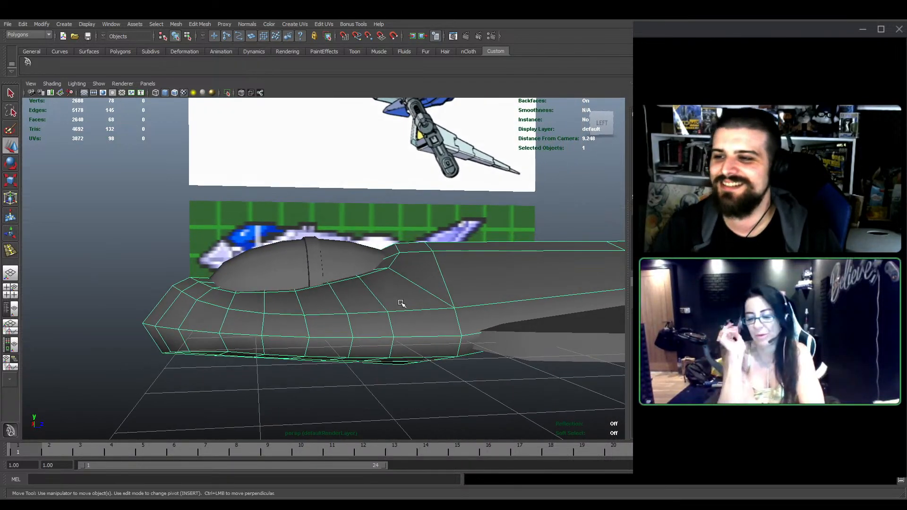
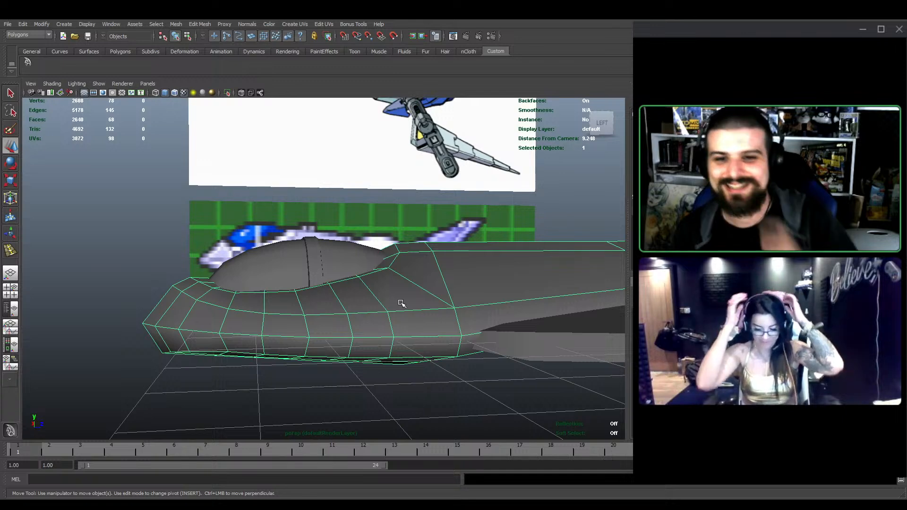
# Switch the fuselage to face editing and select the narrow faces on the rim beside the cockpit canopy
pyautogui.scroll(5, 330, 320)
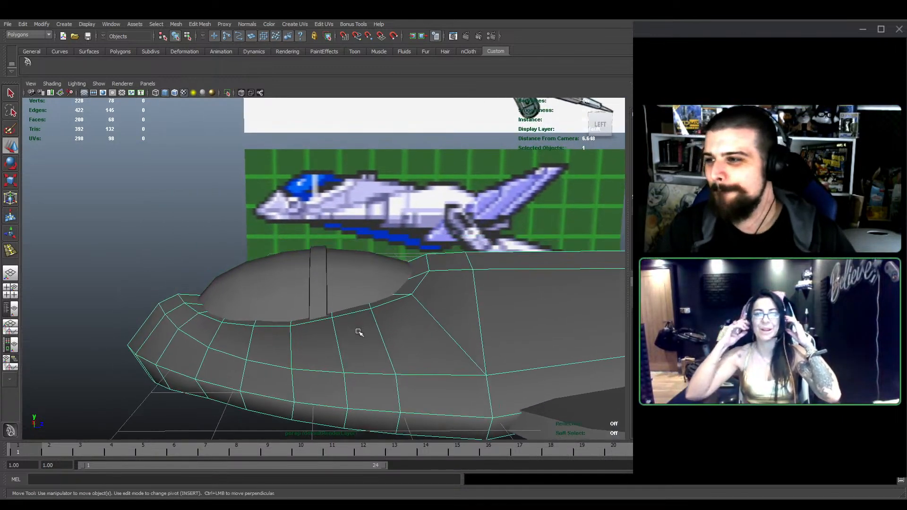
pyautogui.scroll(2, 359, 332)
pyautogui.press('F11')
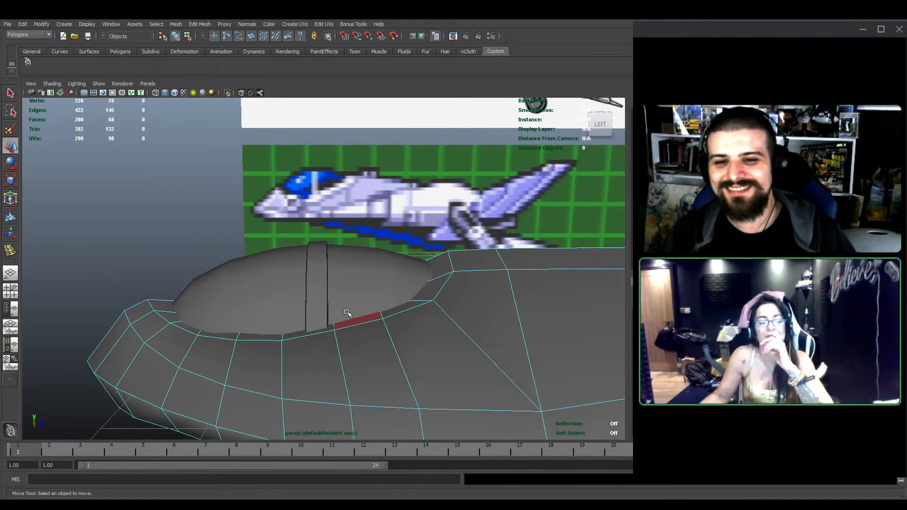
pyautogui.hotkey('alt', 'a')
pyautogui.moveTo(353, 305)
pyautogui.mouseDown()
pyautogui.moveTo(354, 314)
pyautogui.moveTo(357, 289)
pyautogui.mouseUp()
pyautogui.hotkey('alt', 'a')
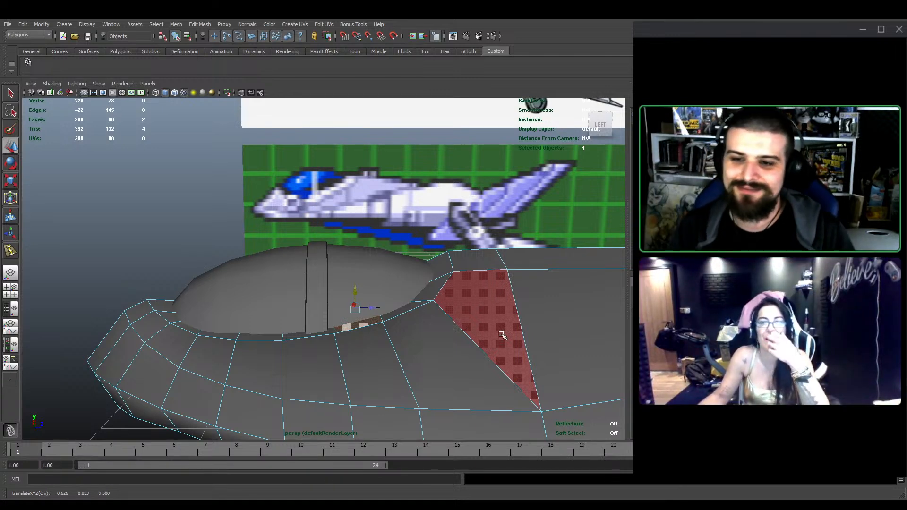
# Leave face editing and save the scene file
pyautogui.press('Delete')
pyautogui.keyDown('alt'); pyautogui.moveTo(428, 336); pyautogui.dragTo(418, 301); pyautogui.keyUp('alt')
pyautogui.keyDown('alt'); pyautogui.moveTo(460, 266); pyautogui.dragTo(389, 334); pyautogui.keyUp('alt')
pyautogui.hotkey('ctrl', 's')
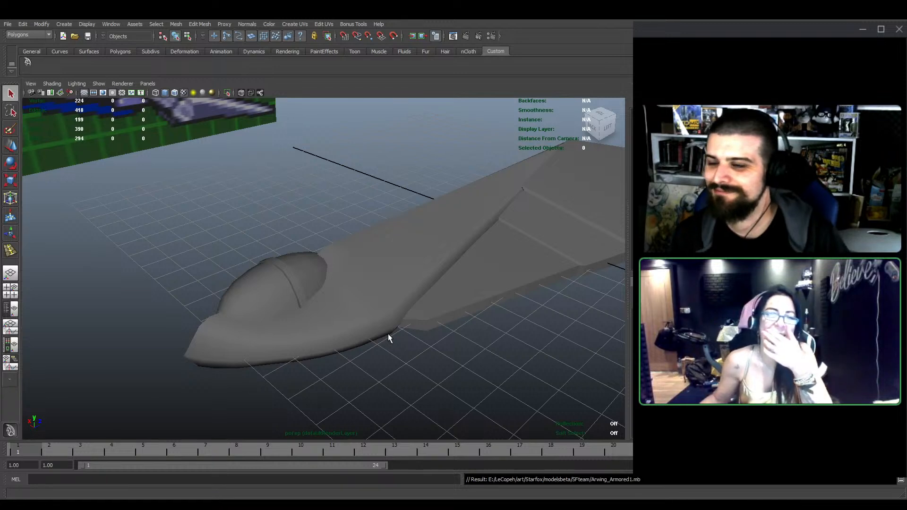
# Select the fuselage vertices above and below the side edge loop just in front of the wing
pyautogui.click(391, 266)
pyautogui.scroll(3, 408, 309)
pyautogui.scroll(-3, 418, 330)
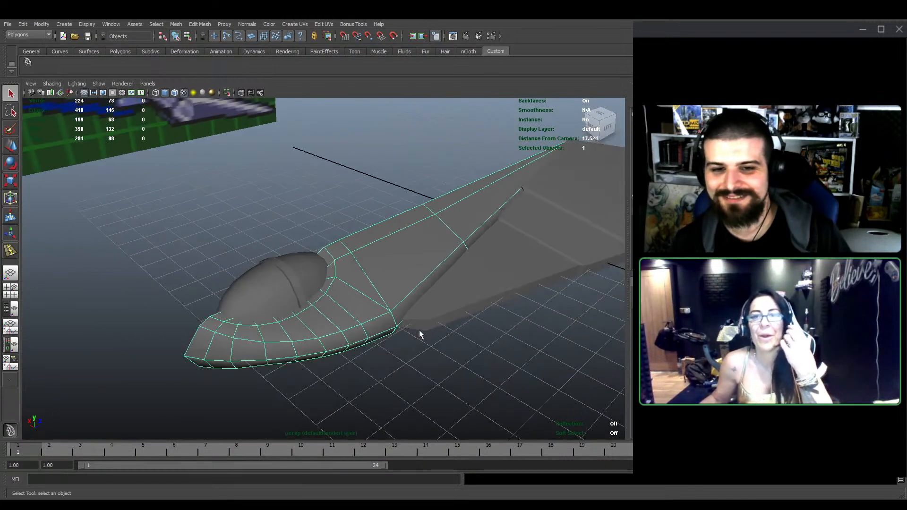
pyautogui.scroll(3, 412, 326)
pyautogui.keyDown('alt'); pyautogui.moveTo(457, 343); pyautogui.dragTo(448, 306); pyautogui.keyUp('alt')
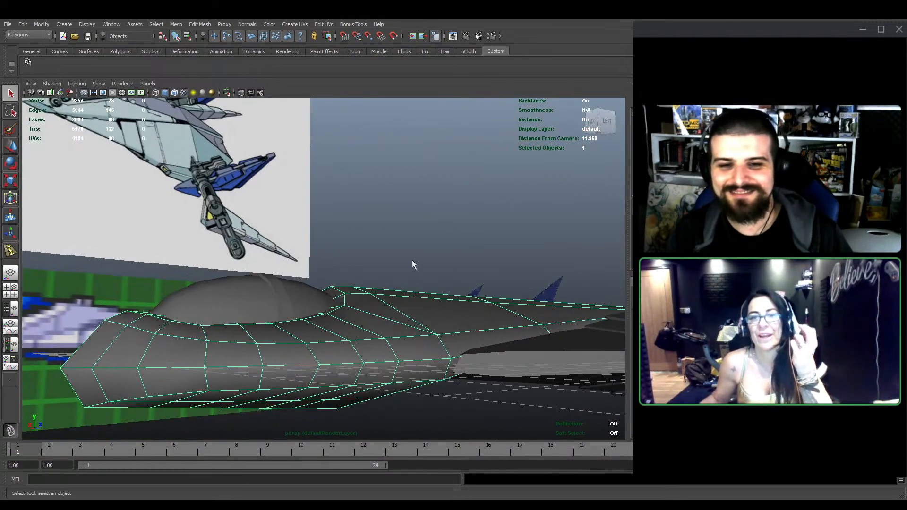
pyautogui.keyDown('alt'); pyautogui.moveTo(445, 310); pyautogui.dragTo(383, 264, button='middle'); pyautogui.keyUp('alt')
pyautogui.keyDown('alt'); pyautogui.moveTo(379, 309); pyautogui.dragTo(364, 305); pyautogui.keyUp('alt')
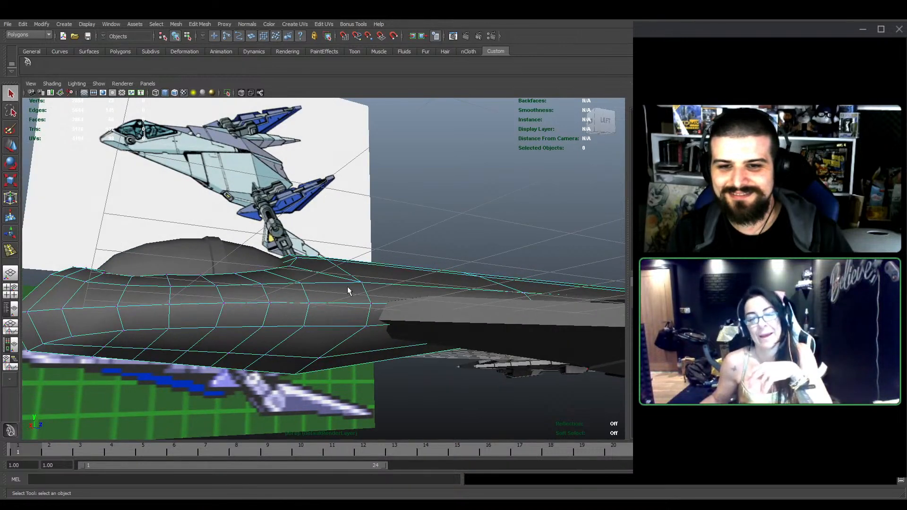
pyautogui.press('F8')
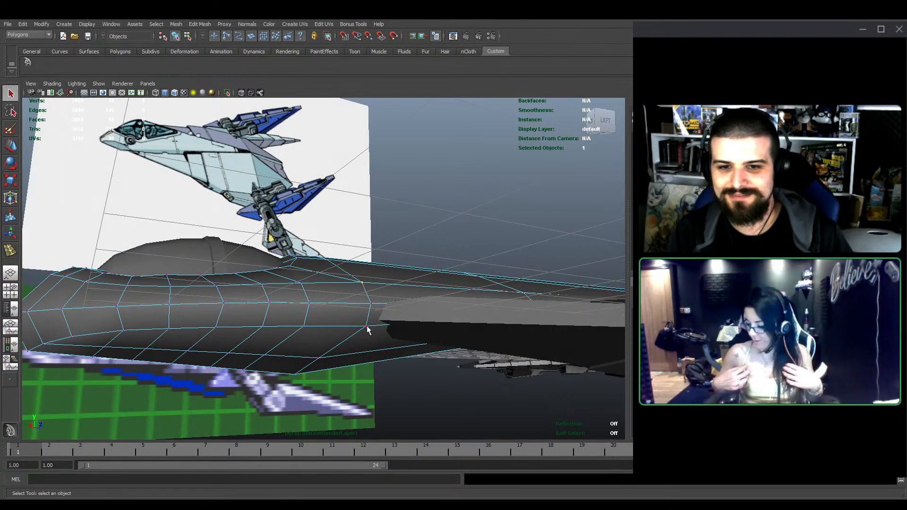
pyautogui.keyDown('shift'); pyautogui.click(367, 326); pyautogui.keyUp('shift')
# Activate the Move tool's vertical axis for the two vertices in front of the wing
pyautogui.keyDown('alt'); pyautogui.moveTo(370, 303); pyautogui.dragTo(363, 316); pyautogui.keyUp('alt')
pyautogui.press('e')
pyautogui.press('r')
pyautogui.press('w')
pyautogui.click(362, 293)
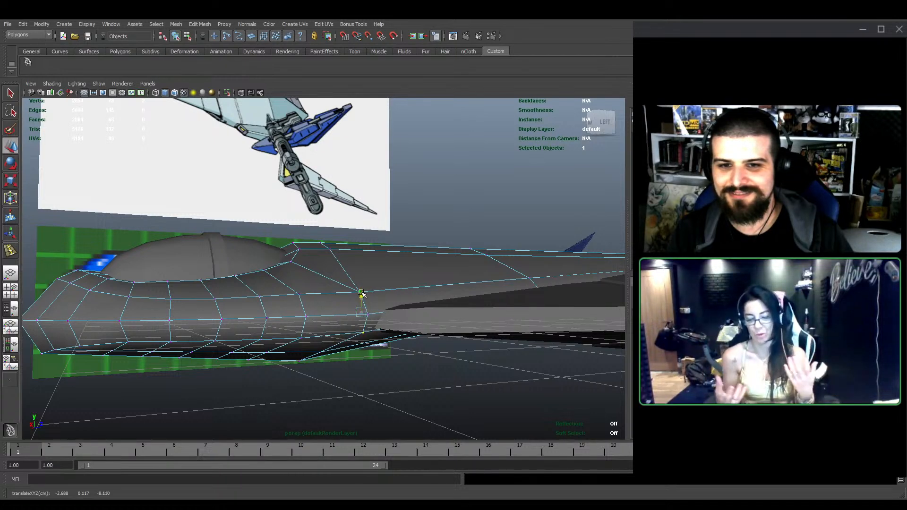
pyautogui.keyDown('alt'); pyautogui.moveTo(362, 295); pyautogui.dragTo(375, 282); pyautogui.keyUp('alt')
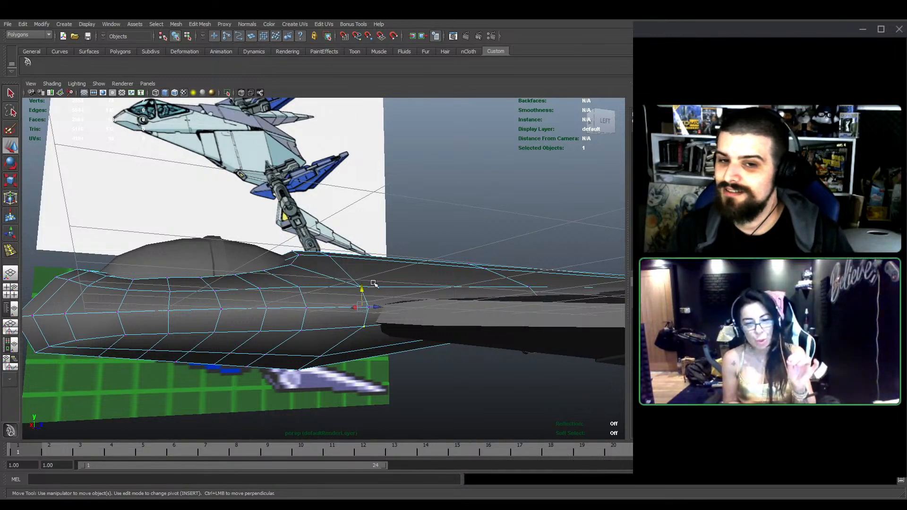
pyautogui.keyDown('alt'); pyautogui.moveTo(403, 258); pyautogui.dragTo(392, 286); pyautogui.keyUp('alt')
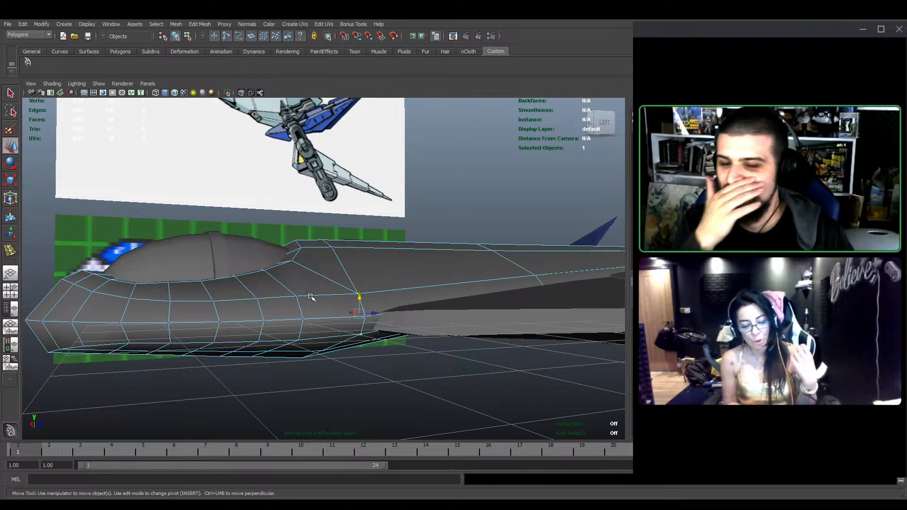
pyautogui.keyDown('shift'); pyautogui.click(296, 341); pyautogui.keyUp('shift')
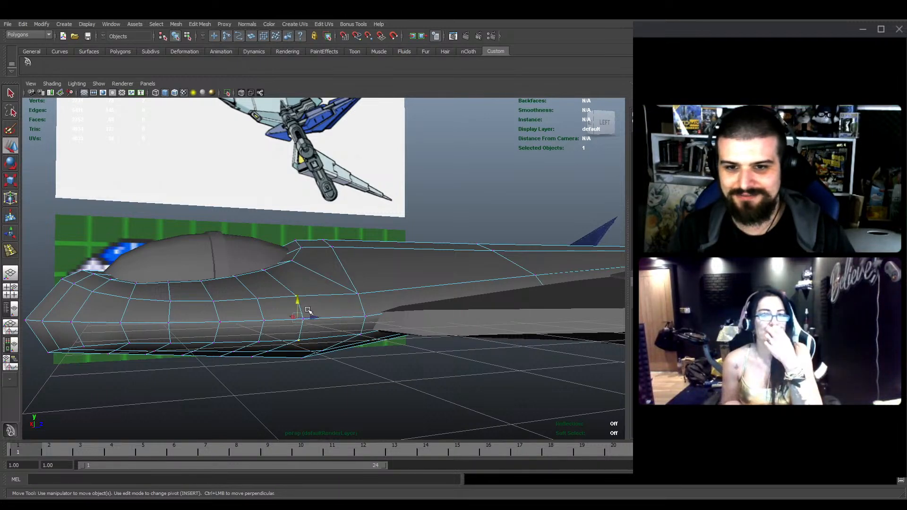
pyautogui.press('e')
pyautogui.moveTo(310, 314)
pyautogui.keyDown('alt'); pyautogui.mouseDown()
pyautogui.moveTo(318, 326)
pyautogui.moveTo(311, 324)
pyautogui.mouseUp(); pyautogui.keyUp('alt')
pyautogui.press('r')
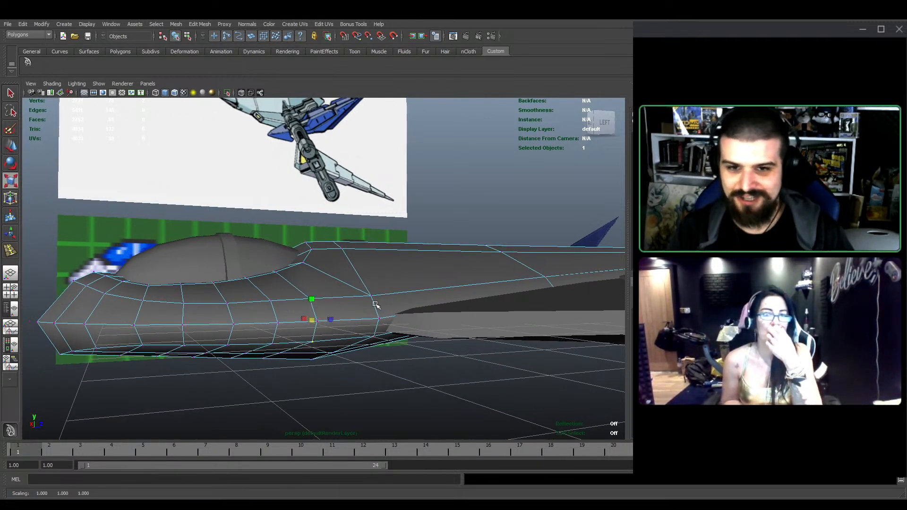
pyautogui.keyDown('alt'); pyautogui.moveTo(376, 305); pyautogui.dragTo(421, 308); pyautogui.keyUp('alt')
pyautogui.press('w')
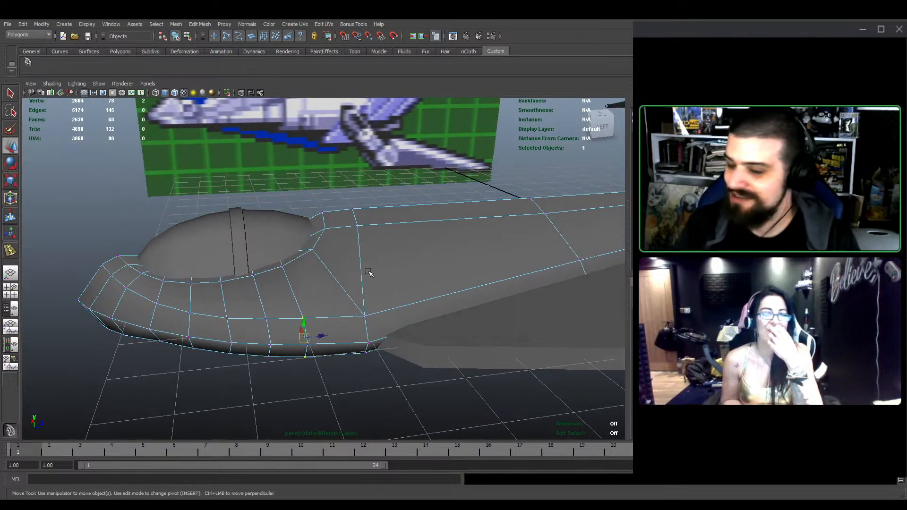
pyautogui.click(504, 186)
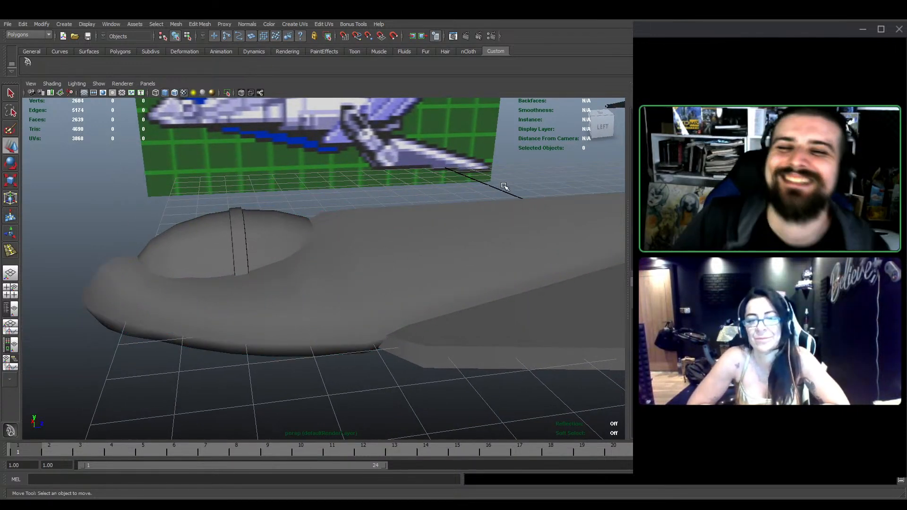
# Examine the fuselage and its junction with the wing from the side and from above, close up and from a distance
pyautogui.click(471, 241)
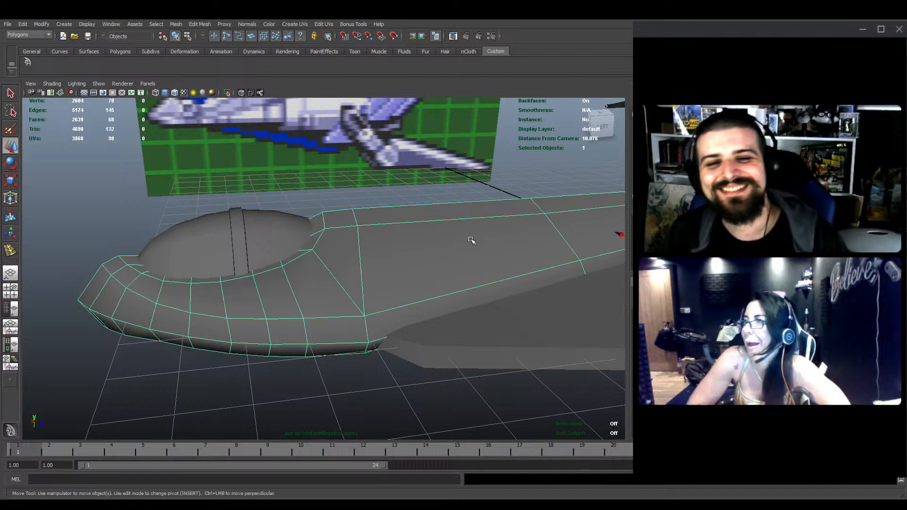
pyautogui.click(529, 152)
pyautogui.keyDown('alt'); pyautogui.moveTo(525, 201); pyautogui.dragTo(479, 236); pyautogui.keyUp('alt')
pyautogui.click(385, 279)
pyautogui.keyDown('alt'); pyautogui.moveTo(384, 279); pyautogui.dragTo(415, 267); pyautogui.keyUp('alt')
pyautogui.scroll(4, 414, 263)
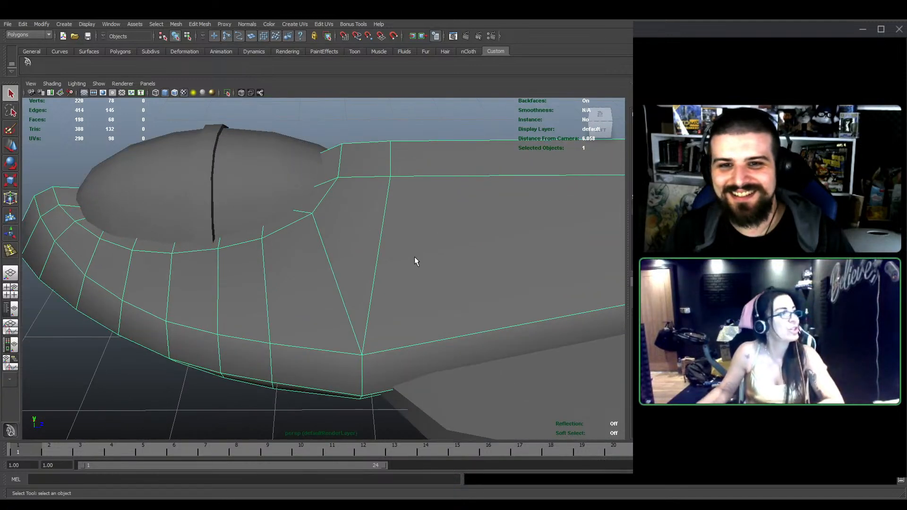
pyautogui.press('e')
pyautogui.press('w')
pyautogui.scroll(-4, 395, 216)
pyautogui.click(364, 170)
pyautogui.scroll(-2, 394, 196)
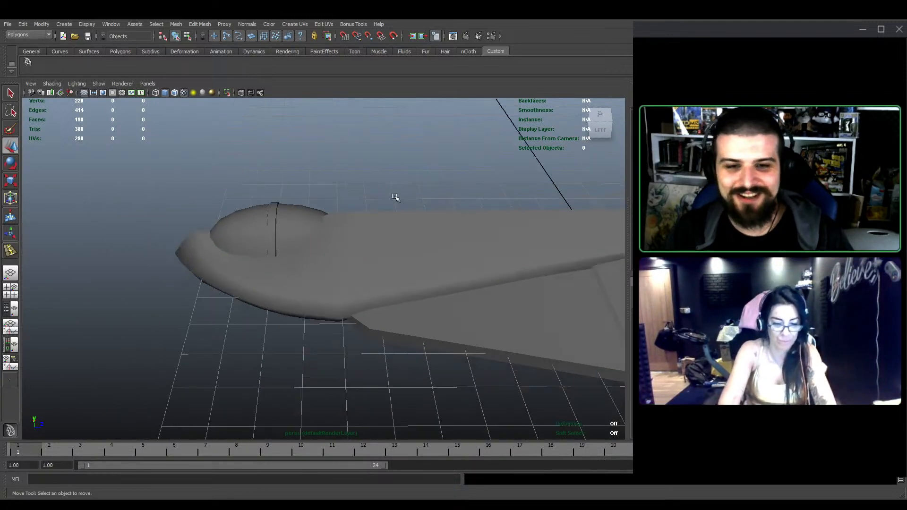
pyautogui.keyDown('alt'); pyautogui.moveTo(394, 198); pyautogui.dragTo(395, 282); pyautogui.keyUp('alt')
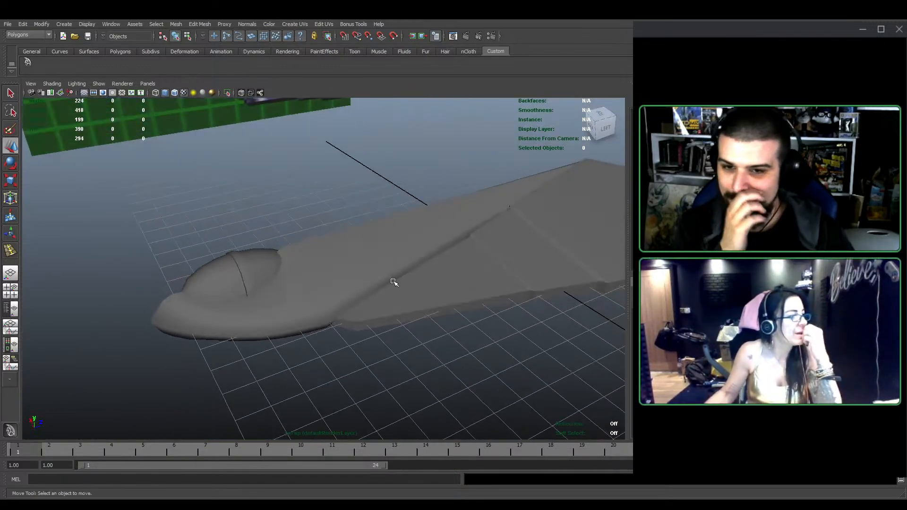
pyautogui.scroll(2, 385, 274)
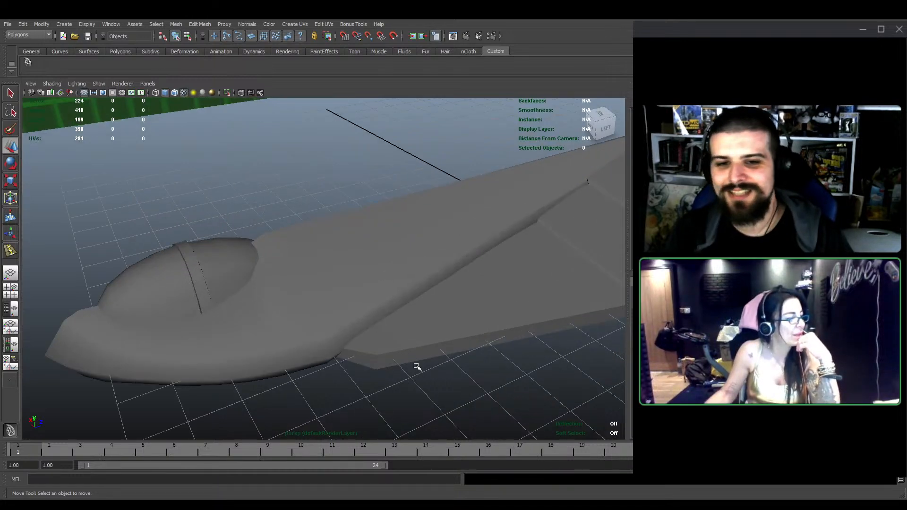
# Select the wing's inner-edge vertices along its middle section in x-ray view and shift them inward toward the fuselage
pyautogui.click(389, 348)
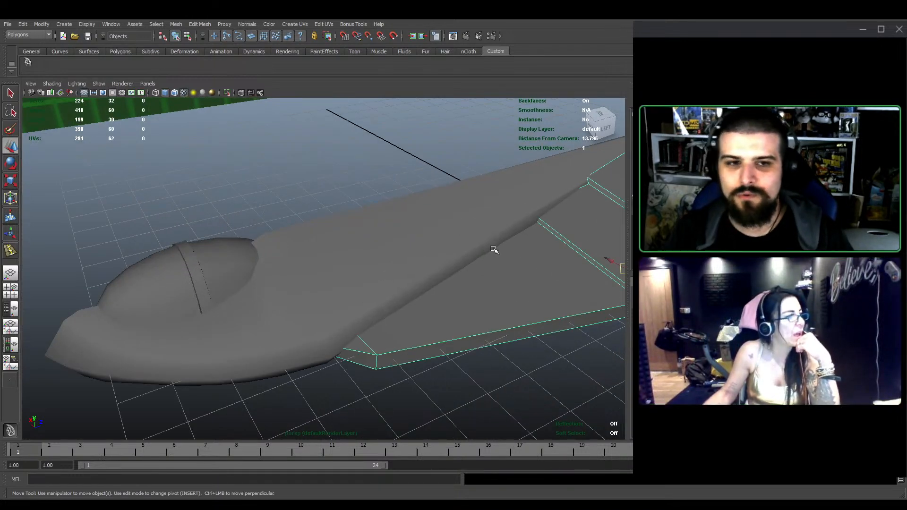
pyautogui.keyDown('alt'); pyautogui.moveTo(492, 249); pyautogui.dragTo(382, 314); pyautogui.keyUp('alt')
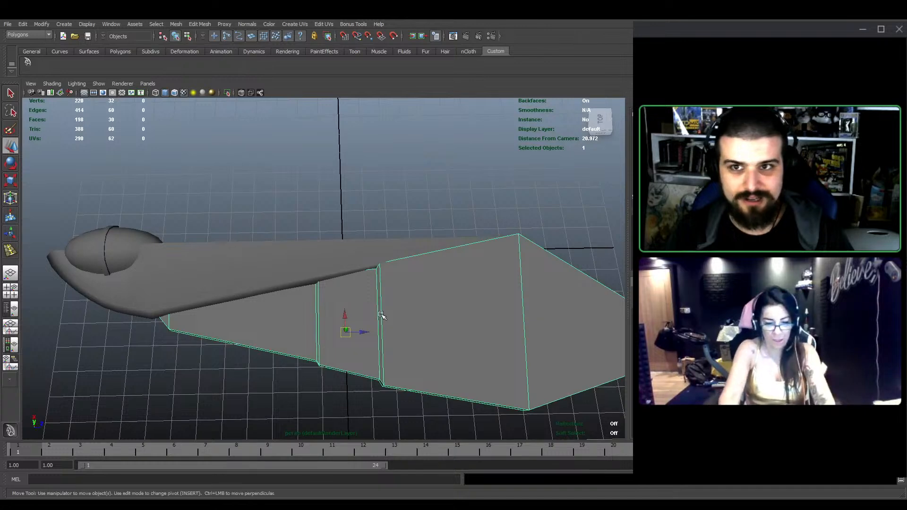
pyautogui.click(241, 93)
pyautogui.keyDown('alt'); pyautogui.moveTo(425, 294); pyautogui.dragTo(413, 319); pyautogui.keyUp('alt')
pyautogui.moveTo(387, 313); pyautogui.dragTo(341, 310, button='right')
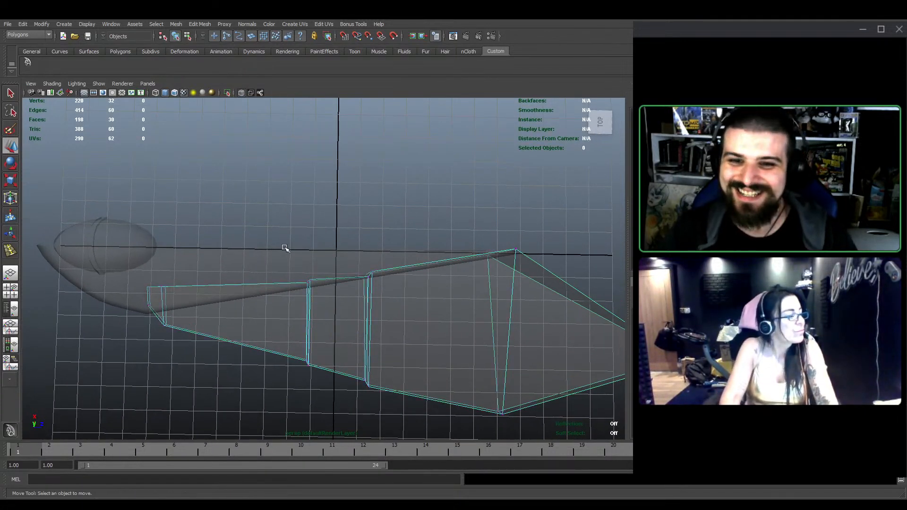
pyautogui.moveTo(285, 249); pyautogui.dragTo(422, 294)
pyautogui.click(241, 93)
pyautogui.scroll(3, 304, 185)
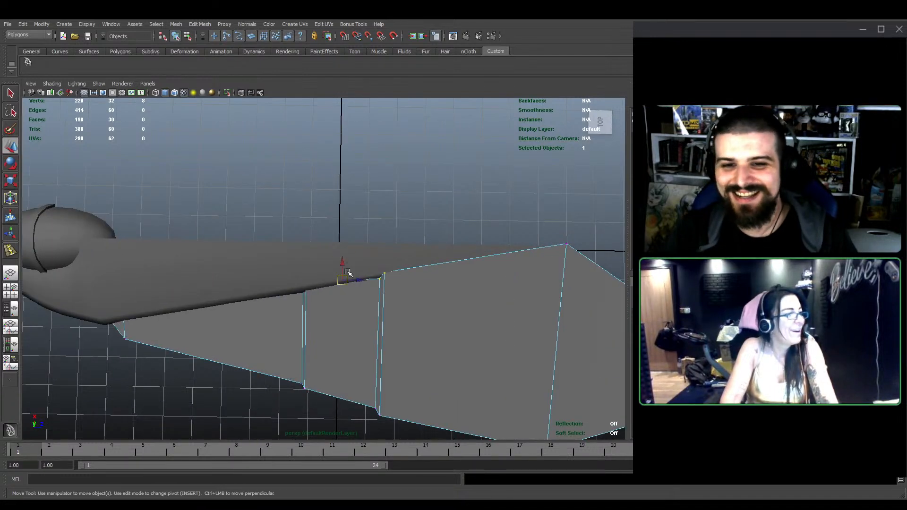
pyautogui.moveTo(343, 268); pyautogui.dragTo(340, 259)
# Select the vertices at the fuselage's rear tip and adjust their height, undoing a stray edit along the way
pyautogui.keyDown('alt'); pyautogui.moveTo(340, 259); pyautogui.dragTo(433, 268, button='right'); pyautogui.keyUp('alt')
pyautogui.keyDown('alt'); pyautogui.moveTo(433, 268); pyautogui.dragTo(399, 200); pyautogui.keyUp('alt')
pyautogui.click(446, 219)
pyautogui.keyDown('alt'); pyautogui.moveTo(446, 218); pyautogui.dragTo(392, 246, button='middle'); pyautogui.keyUp('alt')
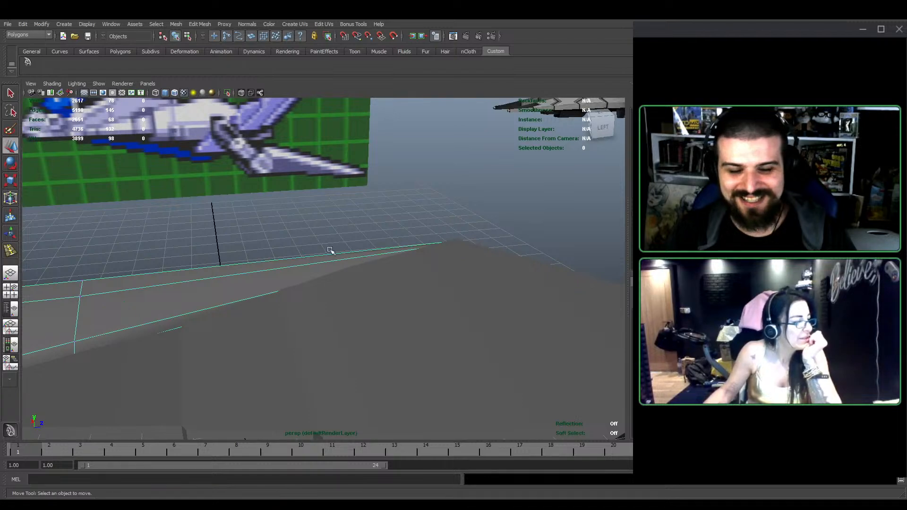
pyautogui.keyDown('alt'); pyautogui.moveTo(328, 251); pyautogui.dragTo(165, 246); pyautogui.keyUp('alt')
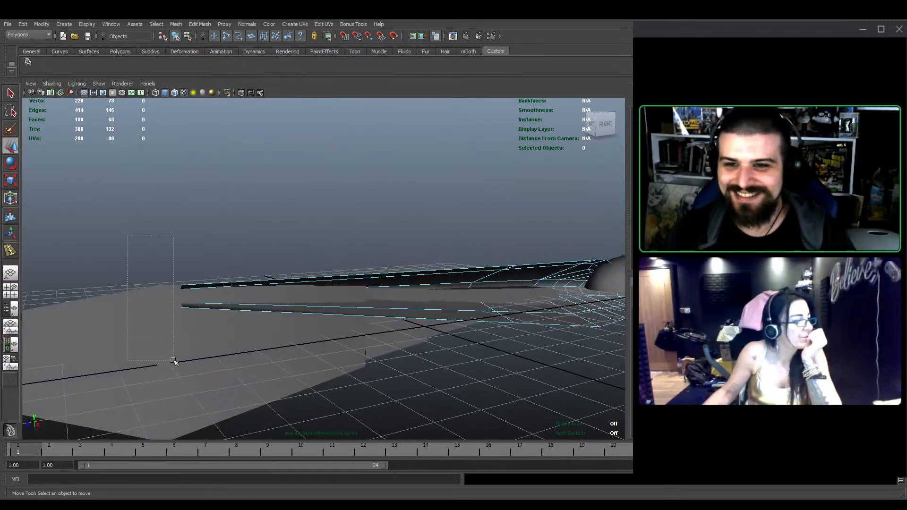
pyautogui.moveTo(173, 361); pyautogui.dragTo(469, 310)
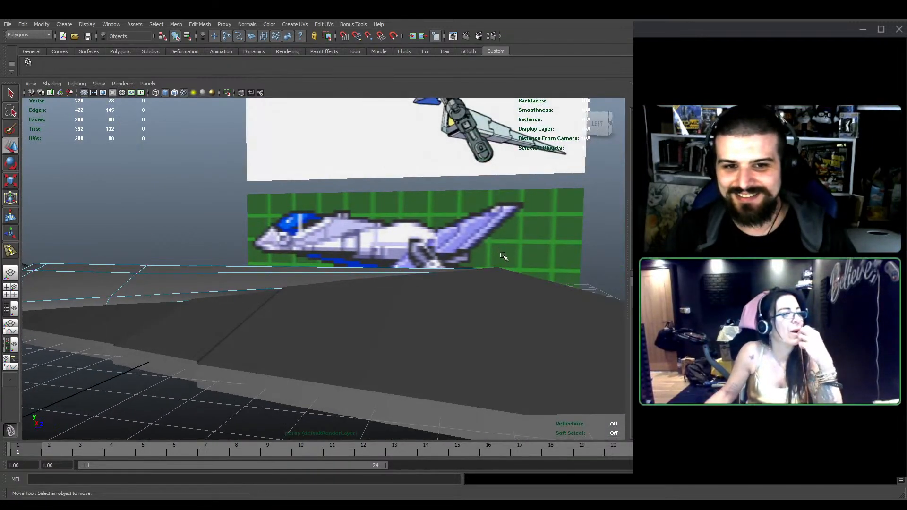
pyautogui.hotkey('ctrl', 'z')
pyautogui.moveTo(500, 258); pyautogui.dragTo(394, 288)
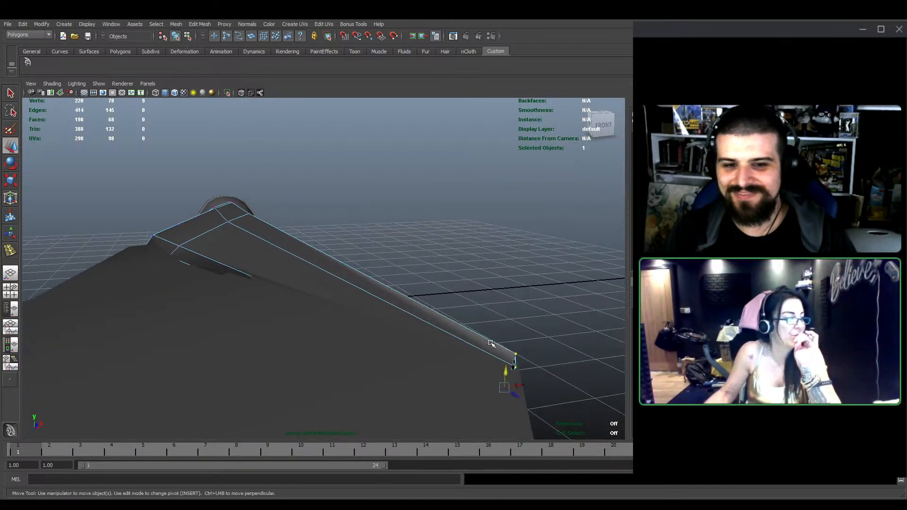
# Use x-ray view to move individual vertices at the fuselage's rear tip sideways toward the wing, widening the tail end
pyautogui.keyDown('alt'); pyautogui.moveTo(444, 331); pyautogui.dragTo(418, 315, button='middle'); pyautogui.keyUp('alt')
pyautogui.click(482, 305)
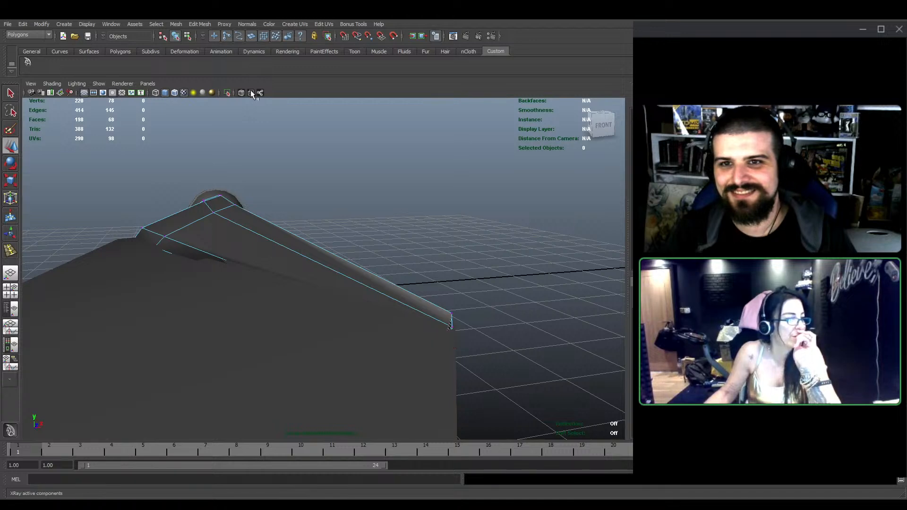
pyautogui.hotkey('alt', 'x')
pyautogui.moveTo(452, 332); pyautogui.dragTo(453, 331)
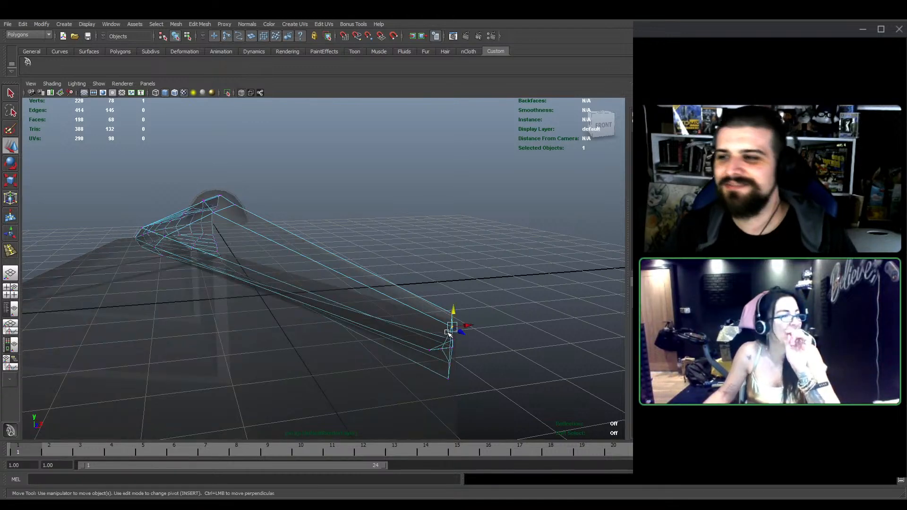
pyautogui.scroll(3, 456, 316)
pyautogui.moveTo(569, 345); pyautogui.dragTo(515, 349)
pyautogui.click(551, 370)
pyautogui.moveTo(563, 394); pyautogui.dragTo(542, 407)
pyautogui.moveTo(566, 398); pyautogui.dragTo(540, 403)
pyautogui.click(241, 92)
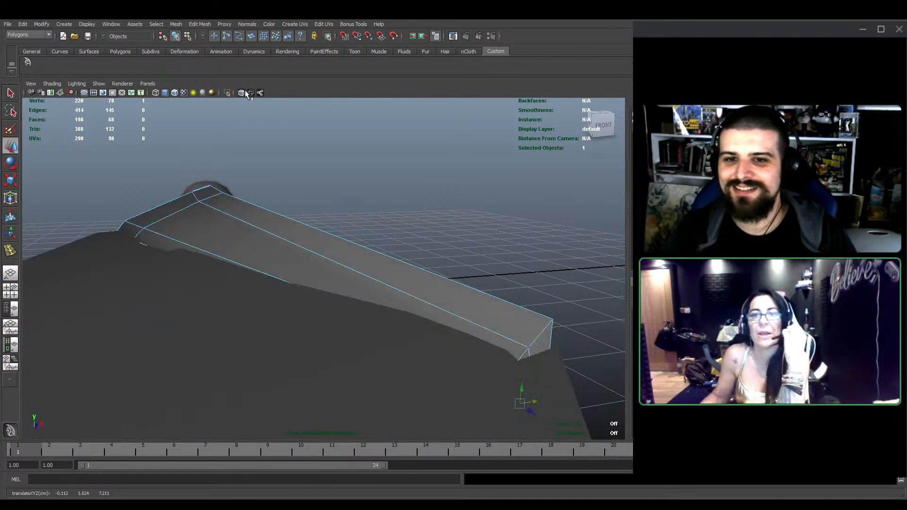
# Review the reshaped fuselage tail and its fit against the wing from several angles
pyautogui.moveTo(227, 203)
pyautogui.keyDown('alt'); pyautogui.mouseDown()
pyautogui.moveTo(297, 239)
pyautogui.moveTo(349, 248)
pyautogui.mouseUp(); pyautogui.keyUp('alt')
pyautogui.click(252, 241)
pyautogui.scroll(-8, 277, 226)
pyautogui.scroll(8, 347, 274)
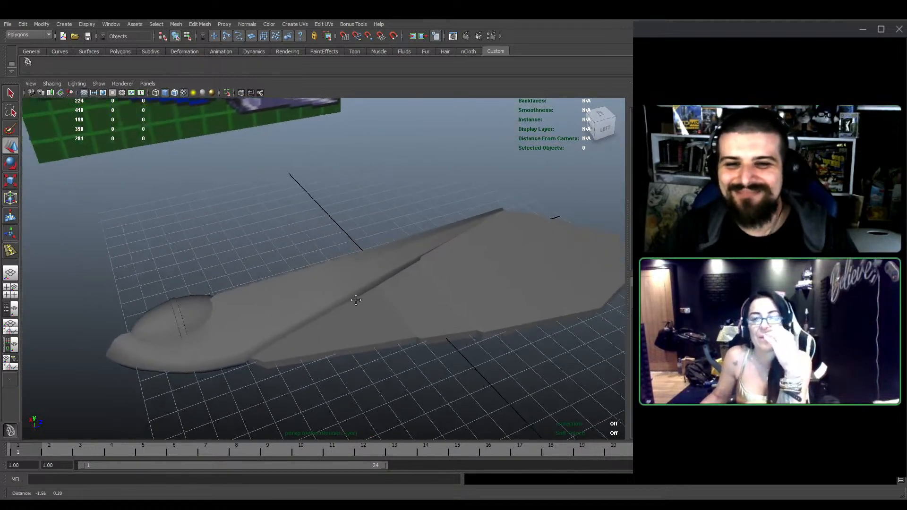
pyautogui.click(376, 300)
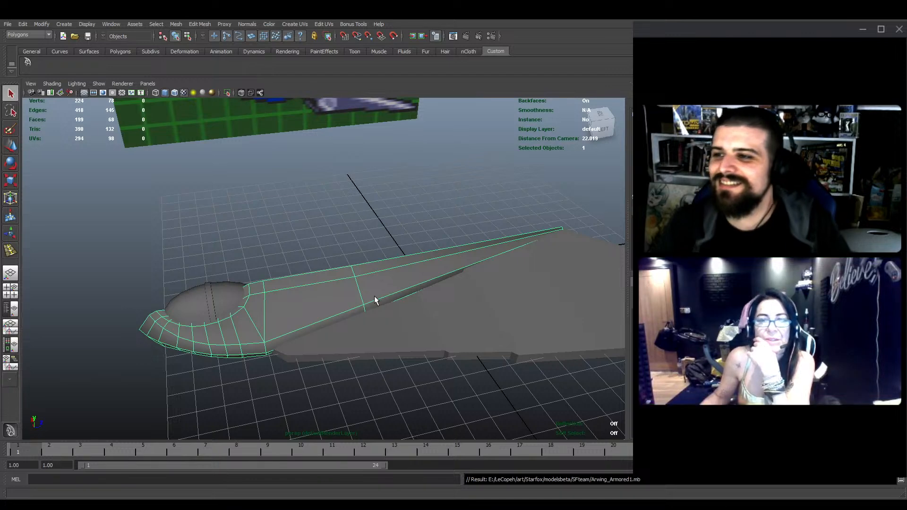
pyautogui.keyDown('alt'); pyautogui.moveTo(375, 299); pyautogui.dragTo(334, 275); pyautogui.keyUp('alt')
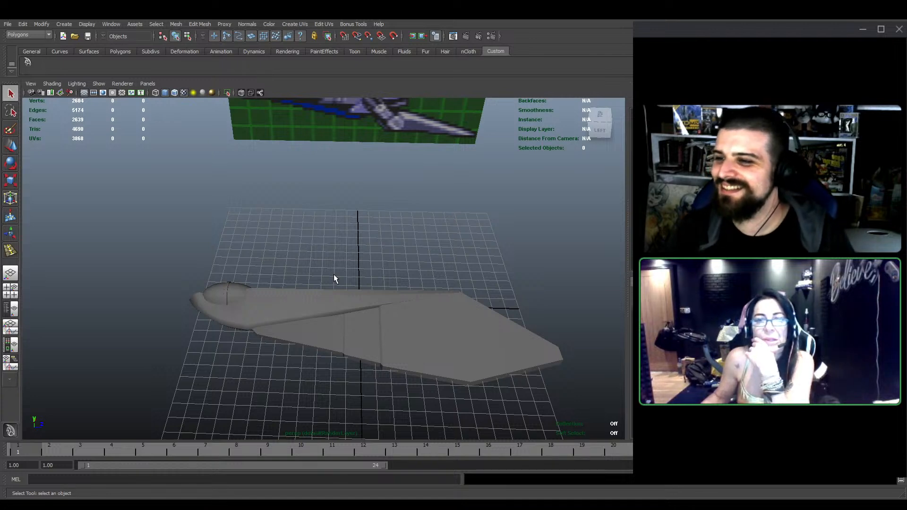
pyautogui.keyDown('alt'); pyautogui.moveTo(324, 280); pyautogui.dragTo(346, 271); pyautogui.keyUp('alt')
# Move the fuselage's rear tip vertices and middle edge loop forward to shorten the tail, and lower the tip slightly
pyautogui.click(330, 309)
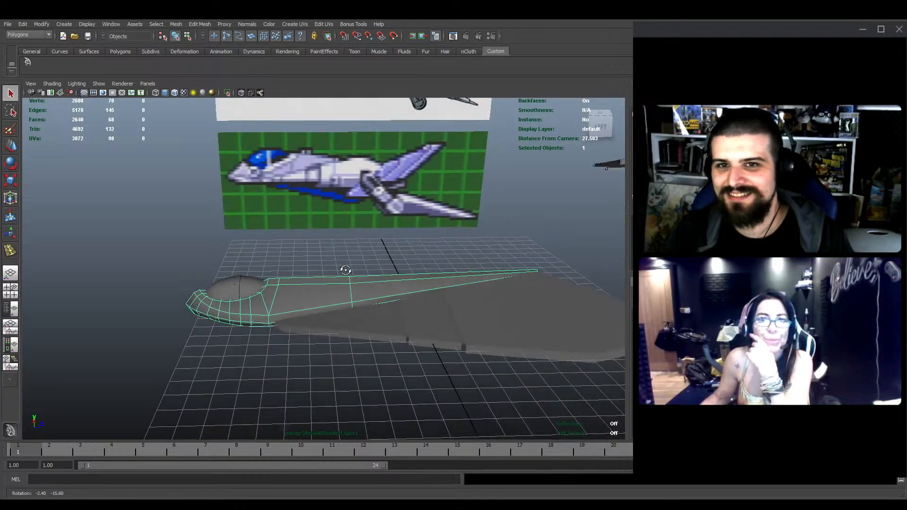
pyautogui.keyDown('alt'); pyautogui.moveTo(369, 273); pyautogui.dragTo(369, 279, button='middle'); pyautogui.keyUp('alt')
pyautogui.moveTo(350, 310); pyautogui.dragTo(312, 294, button='right')
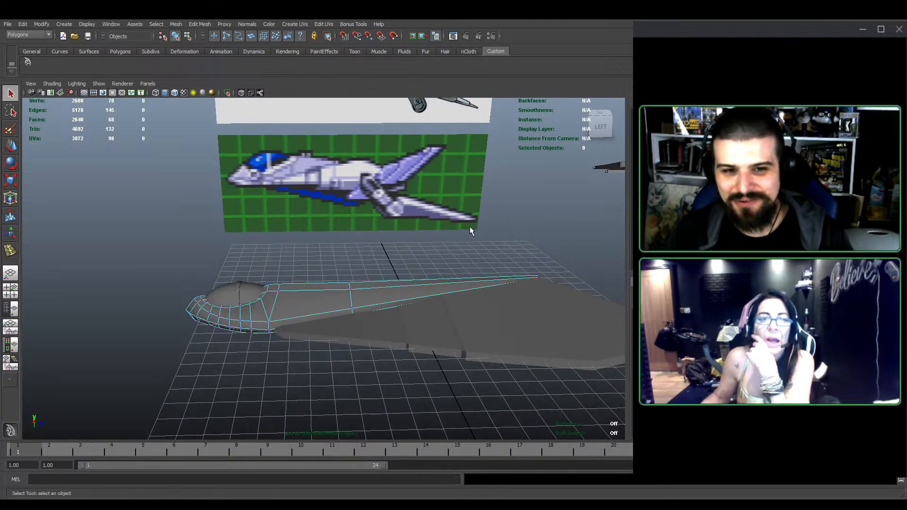
pyautogui.click(538, 278)
pyautogui.press('w')
pyautogui.moveTo(553, 279); pyautogui.dragTo(461, 292)
pyautogui.keyDown('alt'); pyautogui.moveTo(460, 293); pyautogui.dragTo(448, 279); pyautogui.keyUp('alt')
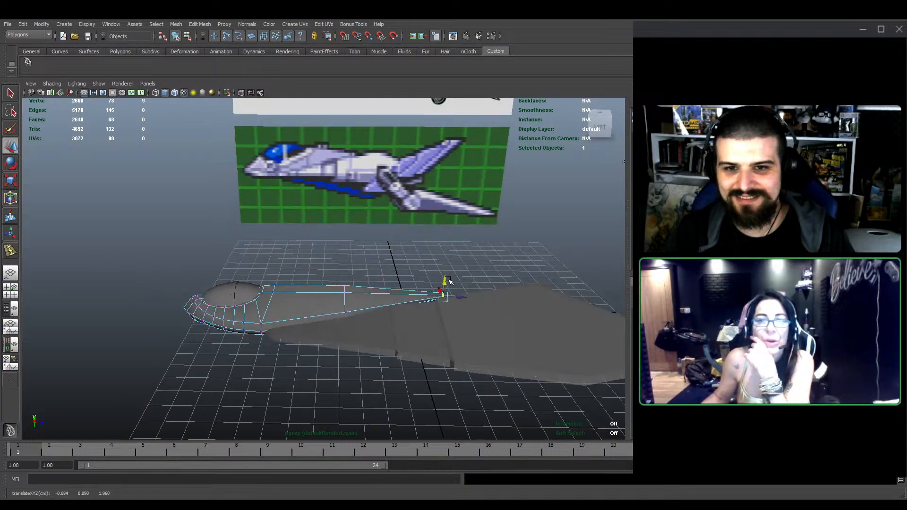
pyautogui.moveTo(320, 259); pyautogui.dragTo(390, 276)
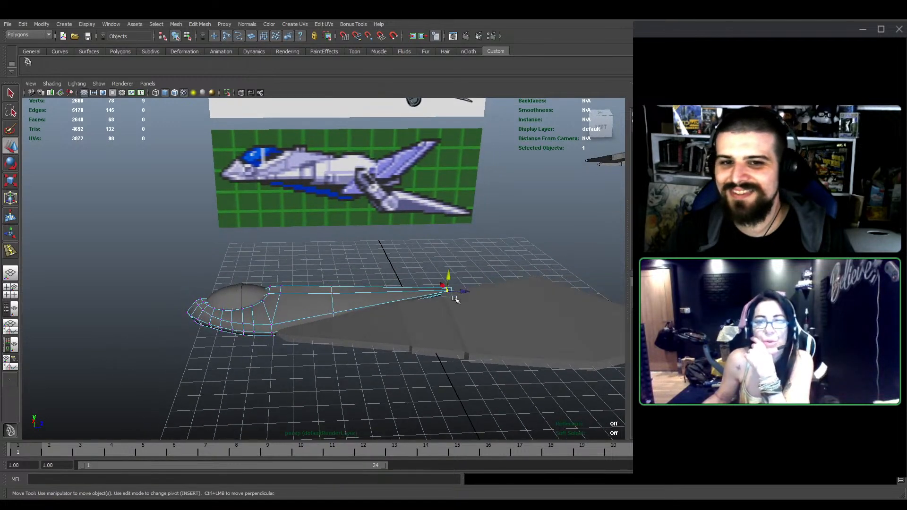
pyautogui.moveTo(455, 299); pyautogui.dragTo(460, 293)
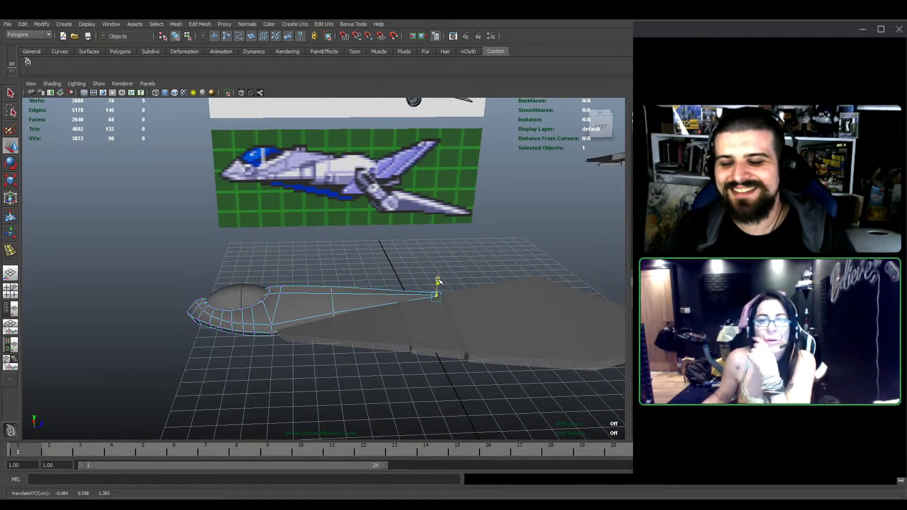
# Select the vertices of the wing's forward seam and move them toward the nose
pyautogui.click(482, 308)
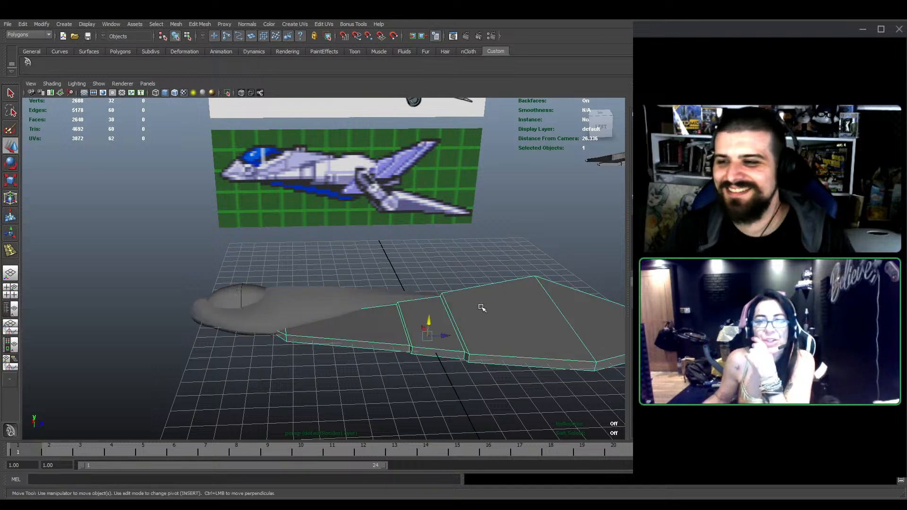
pyautogui.moveTo(453, 299); pyautogui.dragTo(435, 307, button='right')
pyautogui.scroll(-7, 435, 307)
pyautogui.keyDown('alt'); pyautogui.moveTo(470, 247); pyautogui.dragTo(329, 378); pyautogui.keyUp('alt')
pyautogui.press('e')
pyautogui.scroll(7, 387, 322)
pyautogui.press('w')
pyautogui.moveTo(477, 332); pyautogui.dragTo(443, 333)
# Select the fuselage's rear tip vertices and move them slightly backward and up above the wing
pyautogui.keyDown('alt'); pyautogui.moveTo(409, 261); pyautogui.dragTo(413, 258); pyautogui.keyUp('alt')
pyautogui.scroll(4, 328, 322)
pyautogui.keyDown('alt'); pyautogui.moveTo(328, 322); pyautogui.dragTo(369, 314); pyautogui.keyUp('alt')
pyautogui.click(326, 321)
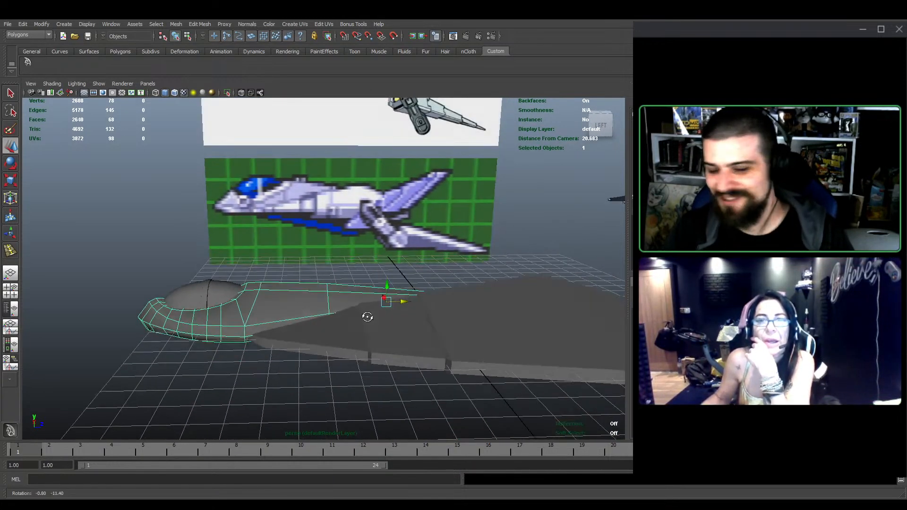
pyautogui.click(407, 272)
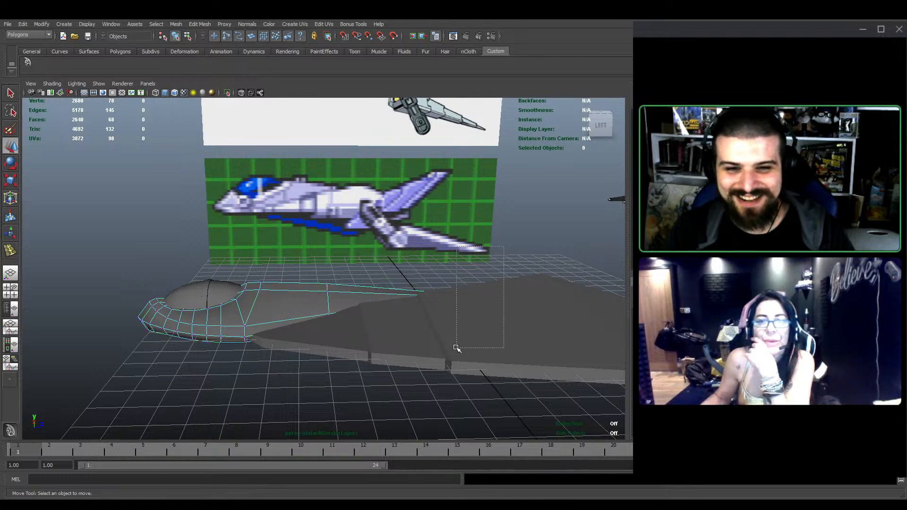
pyautogui.moveTo(457, 348); pyautogui.dragTo(457, 349)
pyautogui.moveTo(462, 300); pyautogui.dragTo(470, 276)
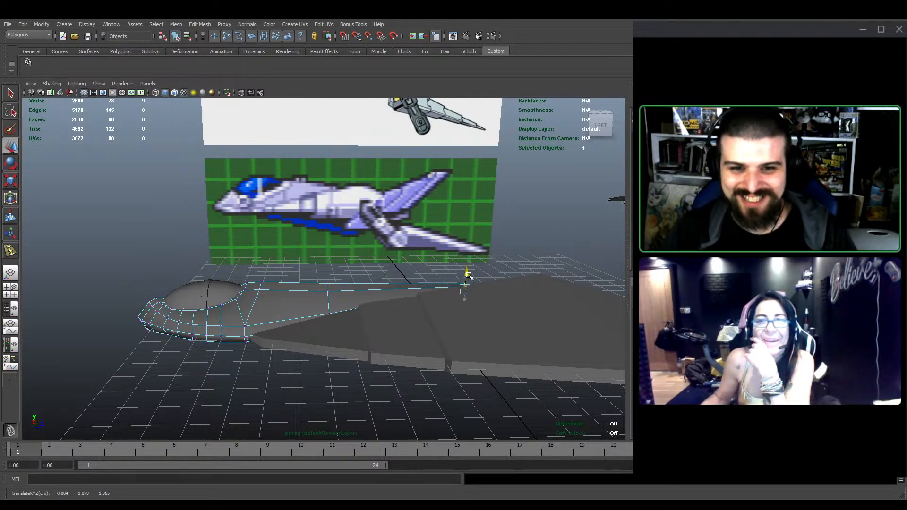
# Select the side vertices of the fuselage's middle edge loop in x-ray view and raise them slightly
pyautogui.keyDown('alt'); pyautogui.moveTo(297, 259); pyautogui.dragTo(318, 244); pyautogui.keyUp('alt')
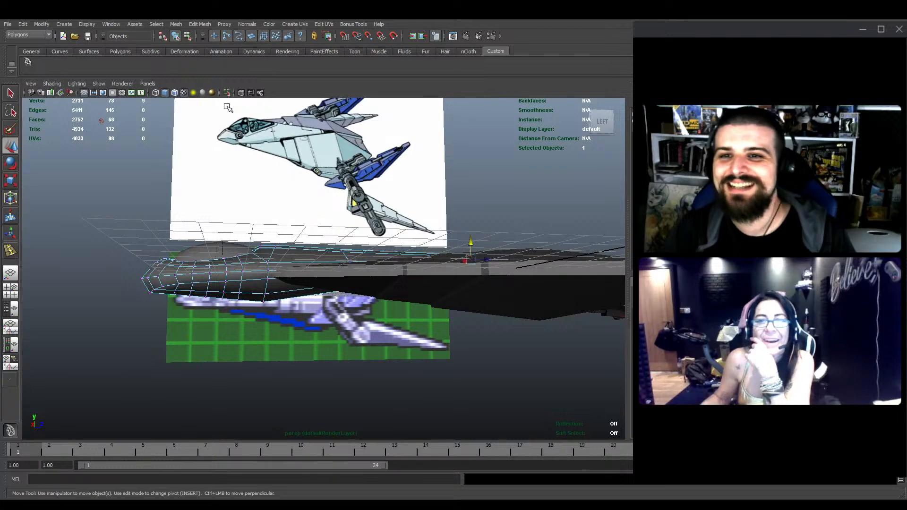
pyautogui.click(241, 92)
pyautogui.keyDown('alt'); pyautogui.moveTo(368, 216); pyautogui.dragTo(368, 239, button='middle'); pyautogui.keyUp('alt')
pyautogui.moveTo(368, 240)
pyautogui.keyDown('alt'); pyautogui.mouseDown()
pyautogui.moveTo(300, 253)
pyautogui.moveTo(359, 321)
pyautogui.mouseUp(); pyautogui.keyUp('alt')
pyautogui.click(241, 93)
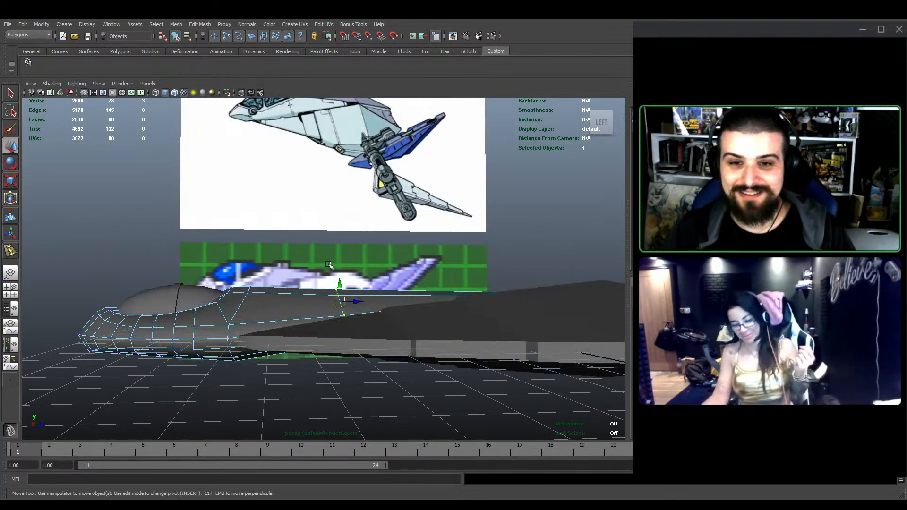
pyautogui.moveTo(339, 282); pyautogui.dragTo(340, 278)
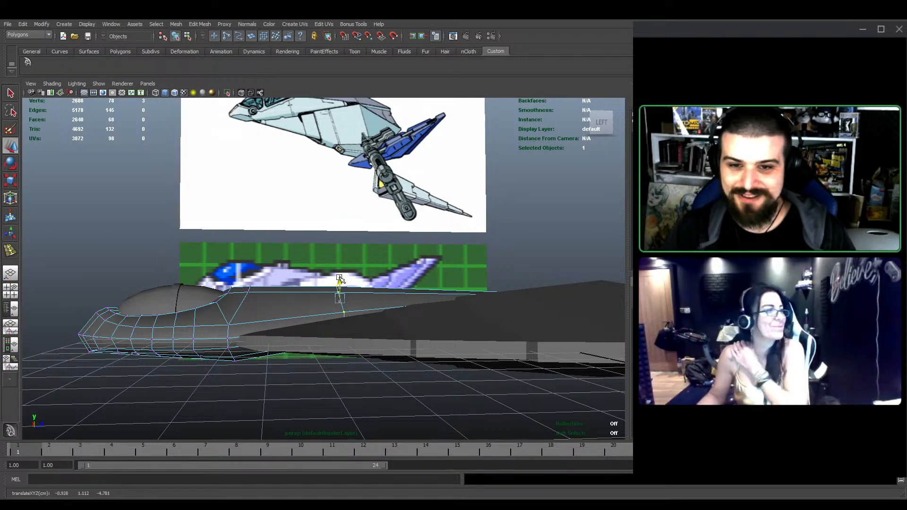
# Lower the side vertices of the fuselage's middle edge loop slightly and select the loop's lower vertices
pyautogui.keyDown('alt'); pyautogui.moveTo(385, 319); pyautogui.dragTo(385, 300); pyautogui.keyUp('alt')
pyautogui.moveTo(340, 251)
pyautogui.keyDown('alt'); pyautogui.mouseDown()
pyautogui.moveTo(341, 270)
pyautogui.moveTo(340, 259)
pyautogui.mouseUp(); pyautogui.keyUp('alt')
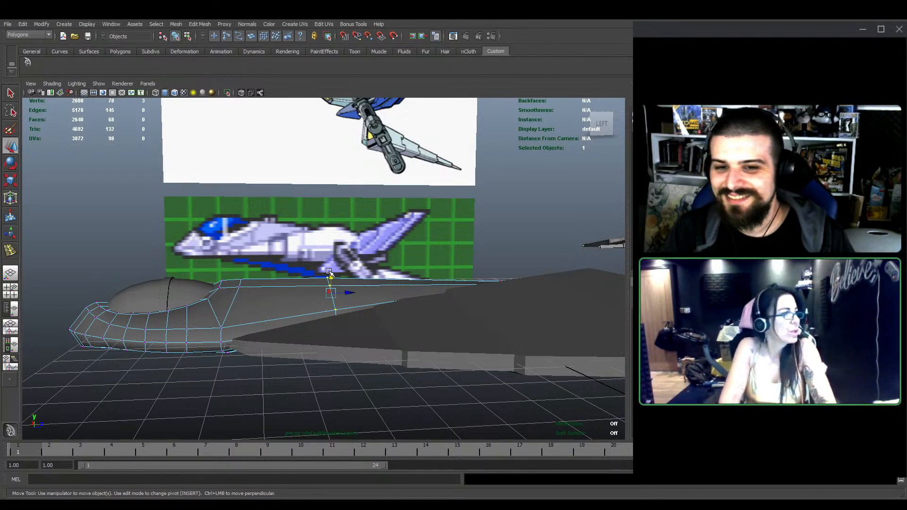
pyautogui.moveTo(329, 272); pyautogui.dragTo(332, 274)
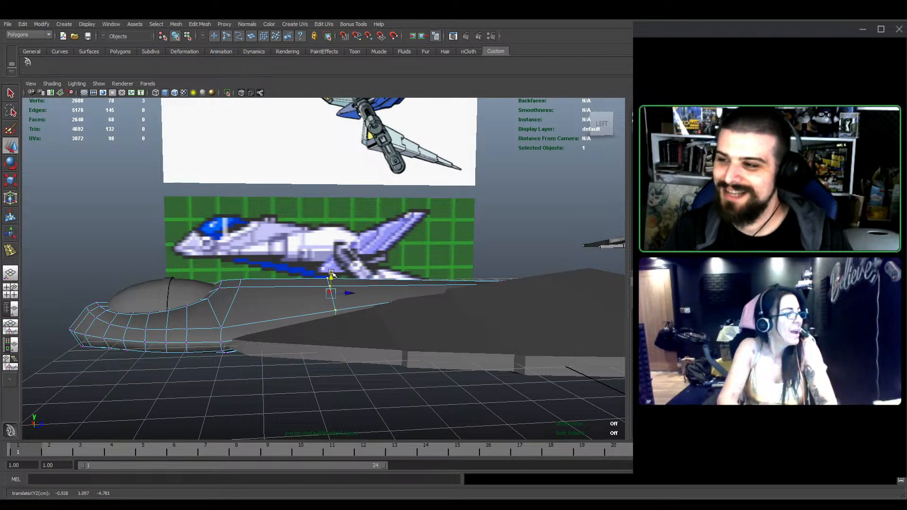
pyautogui.click(239, 92)
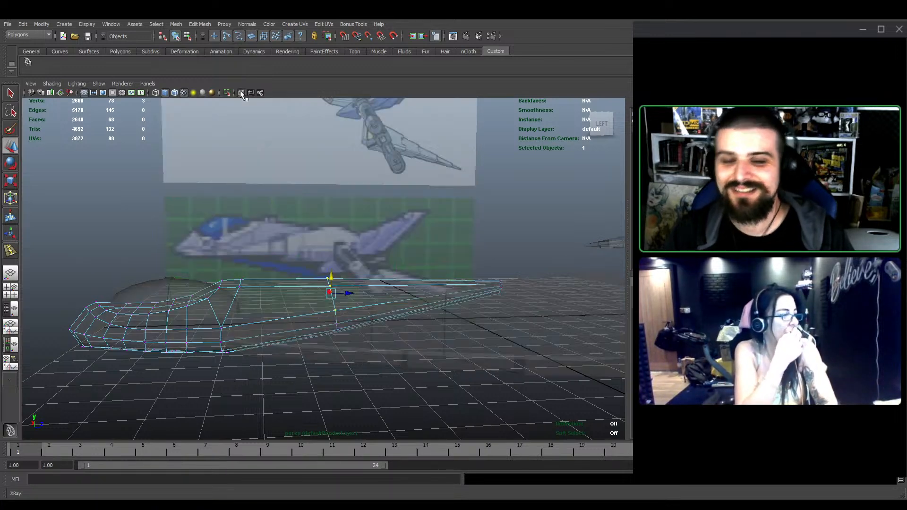
pyautogui.click(239, 92)
pyautogui.moveTo(358, 322); pyautogui.dragTo(361, 317)
pyautogui.keyDown('alt'); pyautogui.moveTo(341, 326); pyautogui.dragTo(318, 306); pyautogui.keyUp('alt')
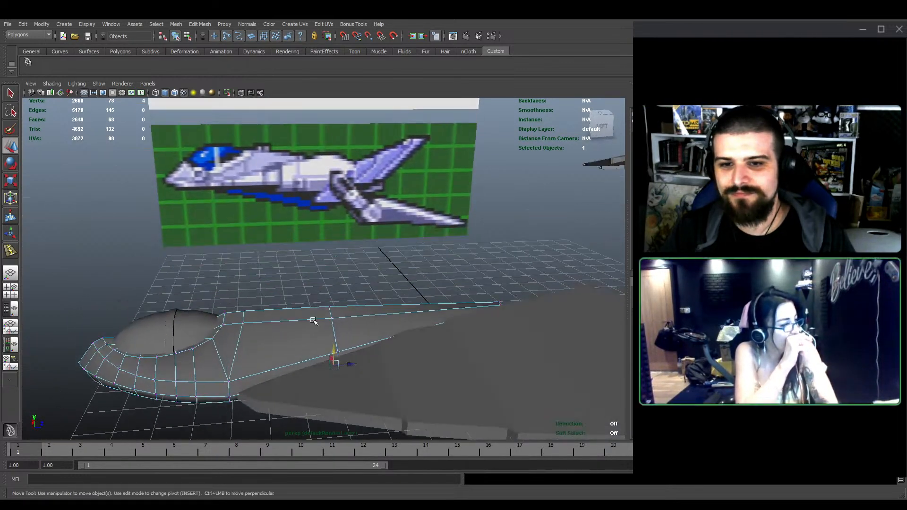
# Select the edge loops around the fuselage's rear tip and examine how the tip meets the wing
pyautogui.keyDown('alt'); pyautogui.moveTo(316, 338); pyautogui.dragTo(276, 300); pyautogui.keyUp('alt')
pyautogui.keyDown('alt'); pyautogui.moveTo(277, 300); pyautogui.dragTo(375, 254, button='right'); pyautogui.keyUp('alt')
pyautogui.keyDown('alt'); pyautogui.moveTo(459, 292); pyautogui.dragTo(396, 345); pyautogui.keyUp('alt')
pyautogui.click(412, 303)
pyautogui.click(426, 307)
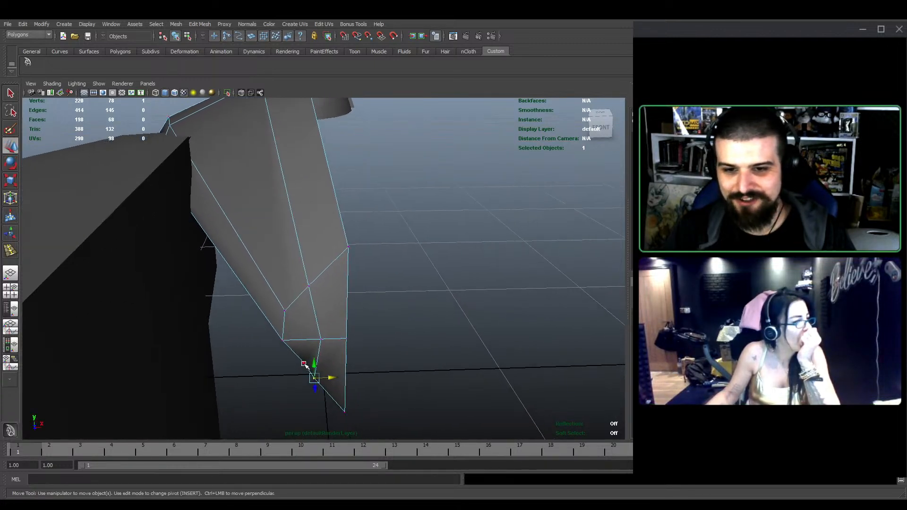
pyautogui.moveTo(322, 363); pyautogui.dragTo(361, 318)
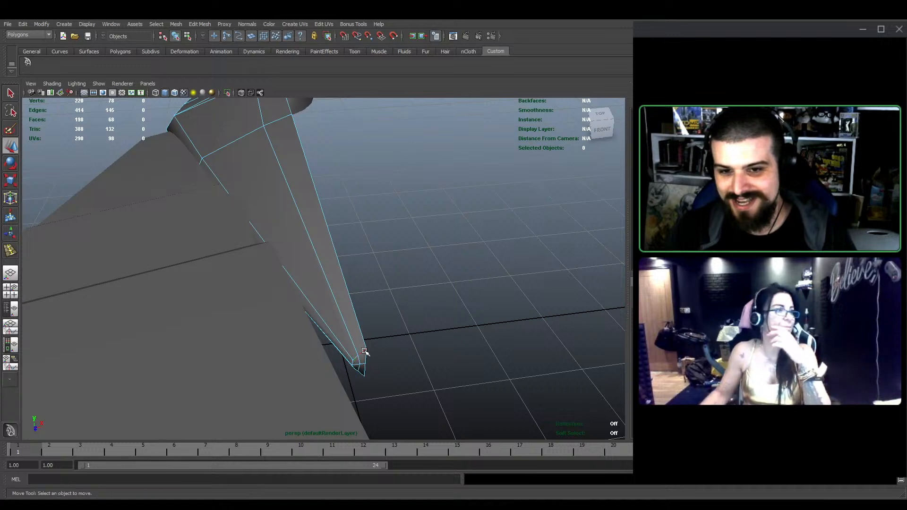
pyautogui.keyDown('alt'); pyautogui.moveTo(371, 352); pyautogui.dragTo(424, 361); pyautogui.keyUp('alt')
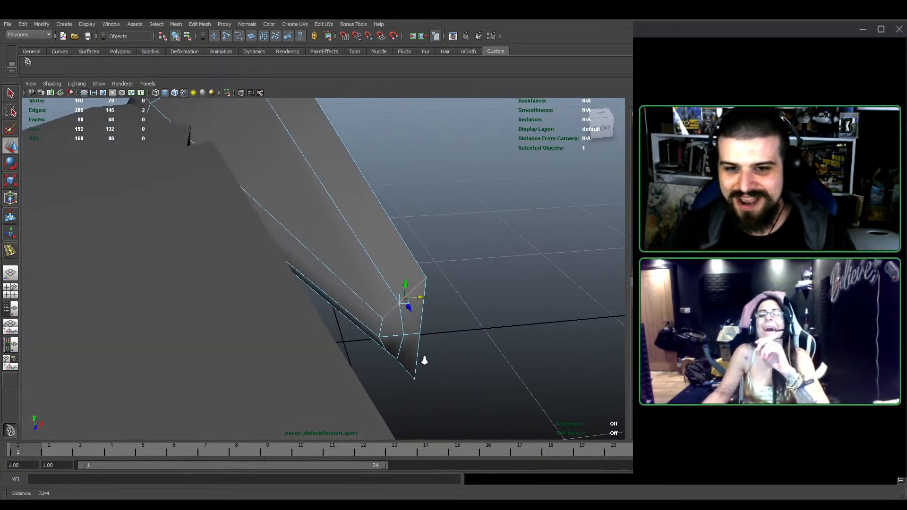
pyautogui.keyDown('shift'); pyautogui.doubleClick(383, 326); pyautogui.keyUp('shift')
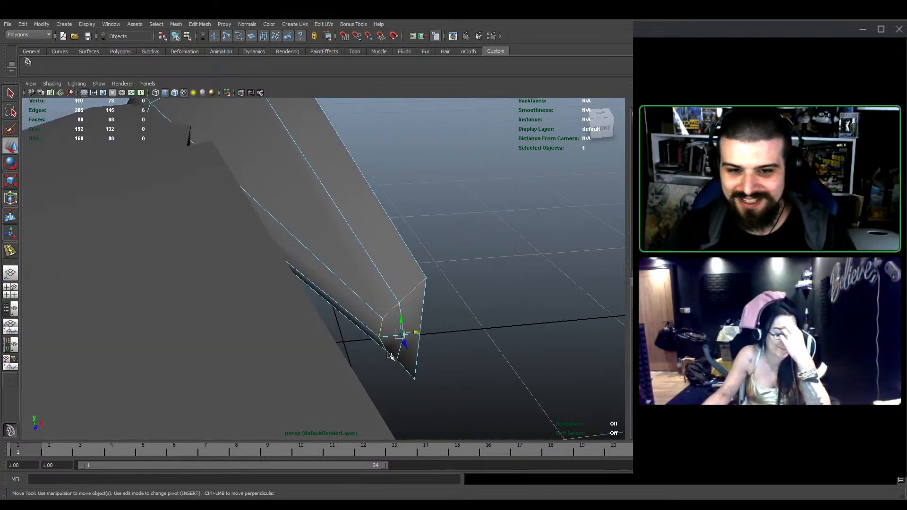
pyautogui.keyDown('alt'); pyautogui.moveTo(244, 174); pyautogui.dragTo(415, 236); pyautogui.keyUp('alt')
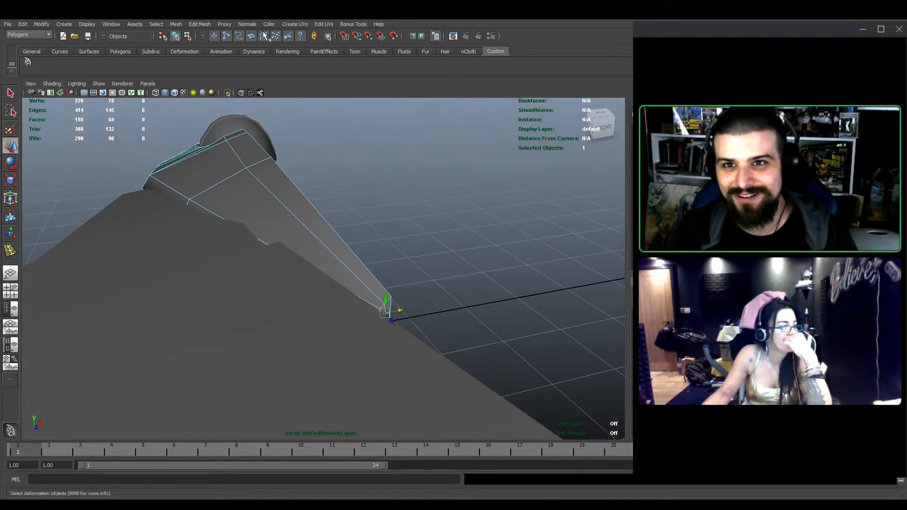
pyautogui.click(276, 123)
pyautogui.keyDown('alt'); pyautogui.moveTo(428, 264); pyautogui.dragTo(443, 277); pyautogui.keyUp('alt')
pyautogui.click(376, 278)
pyautogui.scroll(-5, 381, 282)
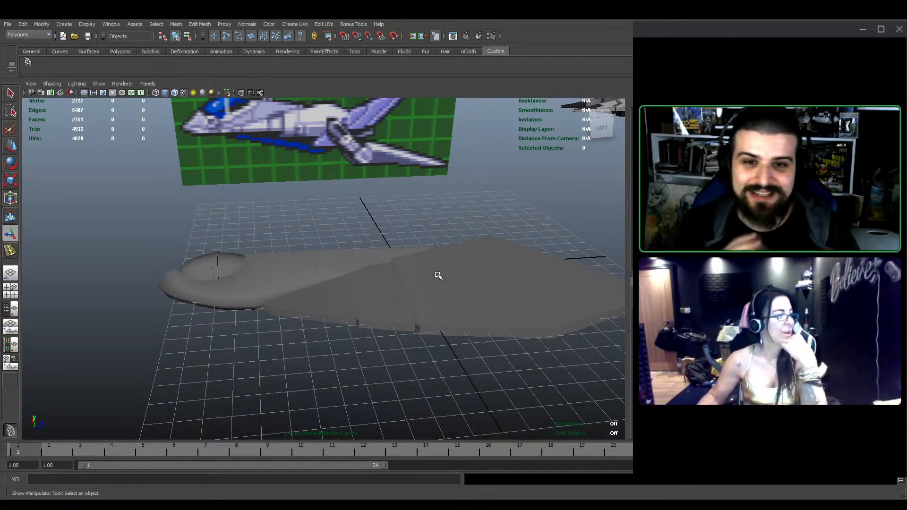
# Select the four vertices at the inner end of the wing's rear seam and adjust their height
pyautogui.click(434, 276)
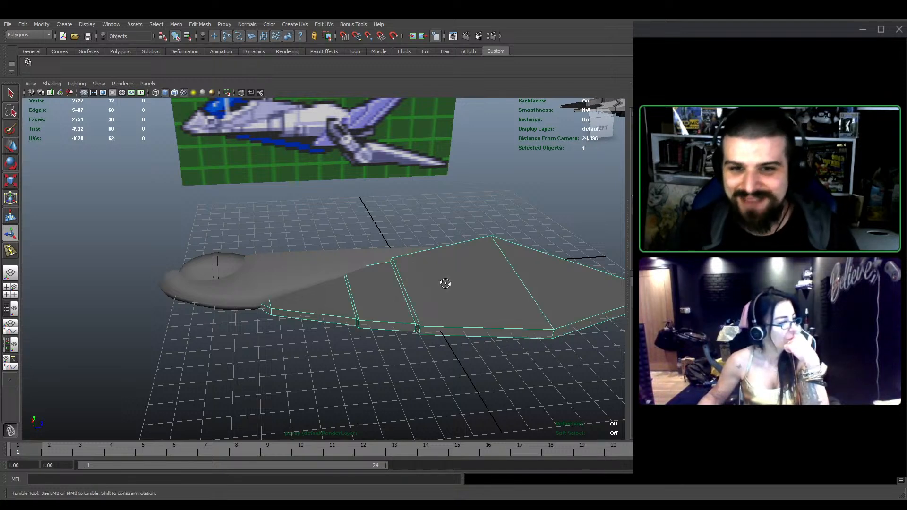
pyautogui.press('f')
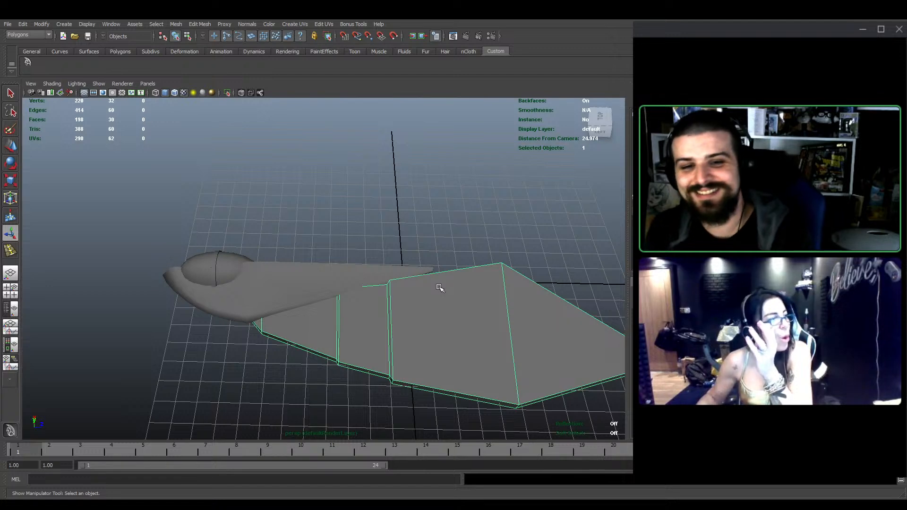
pyautogui.keyDown('alt'); pyautogui.moveTo(440, 288); pyautogui.dragTo(458, 298); pyautogui.keyUp('alt')
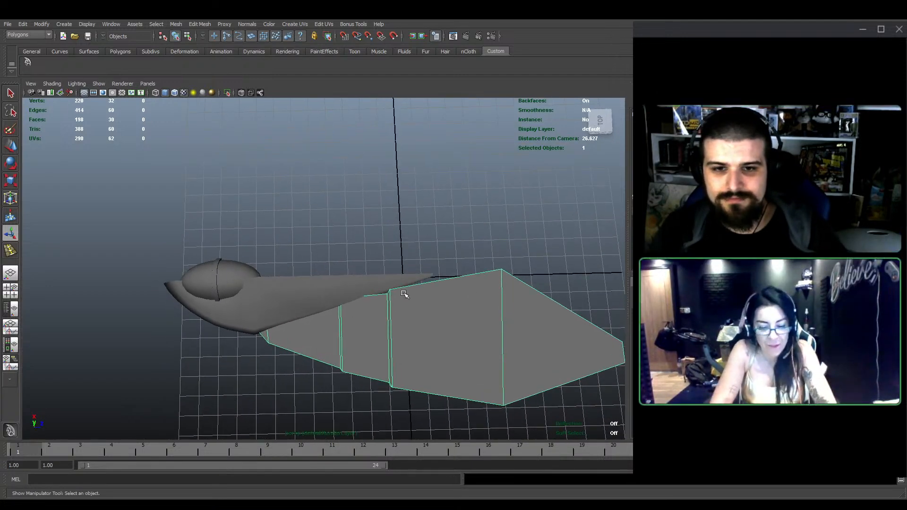
pyautogui.moveTo(422, 267); pyautogui.dragTo(376, 334)
pyautogui.press('e')
pyautogui.press('w')
pyautogui.moveTo(386, 275); pyautogui.dragTo(406, 303)
pyautogui.scroll(-5, 385, 269)
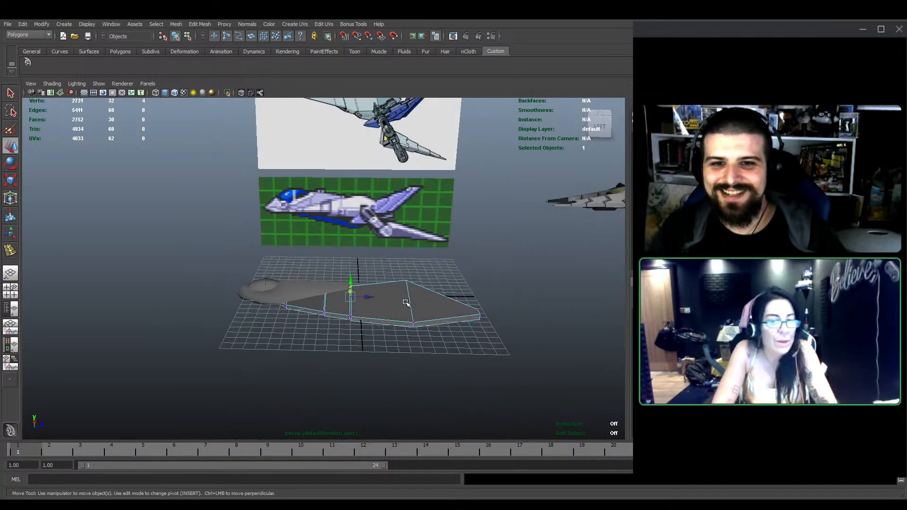
pyautogui.click(376, 330)
# Freeze the wing's transformations and move the whole wing slightly forward toward the nose
pyautogui.scroll(3, 395, 304)
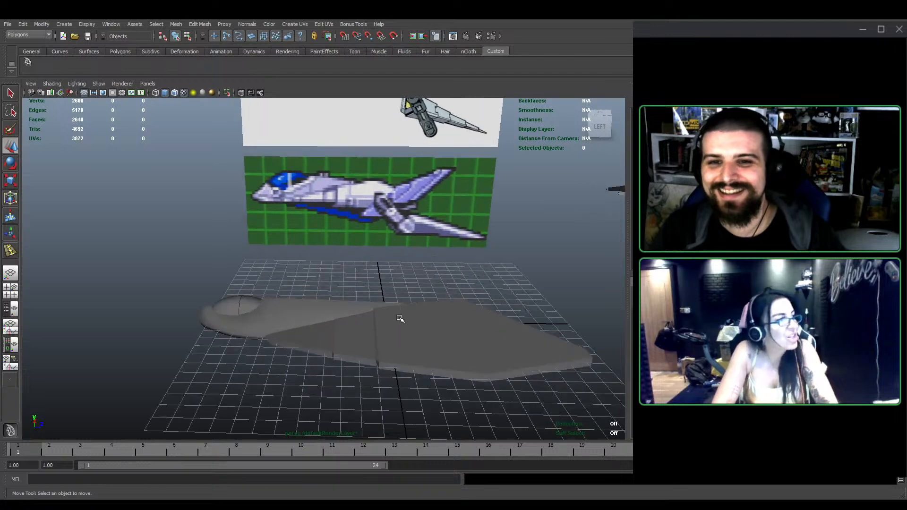
pyautogui.click(398, 320)
pyautogui.press('e')
pyautogui.press('w')
pyautogui.moveTo(405, 348); pyautogui.dragTo(399, 350)
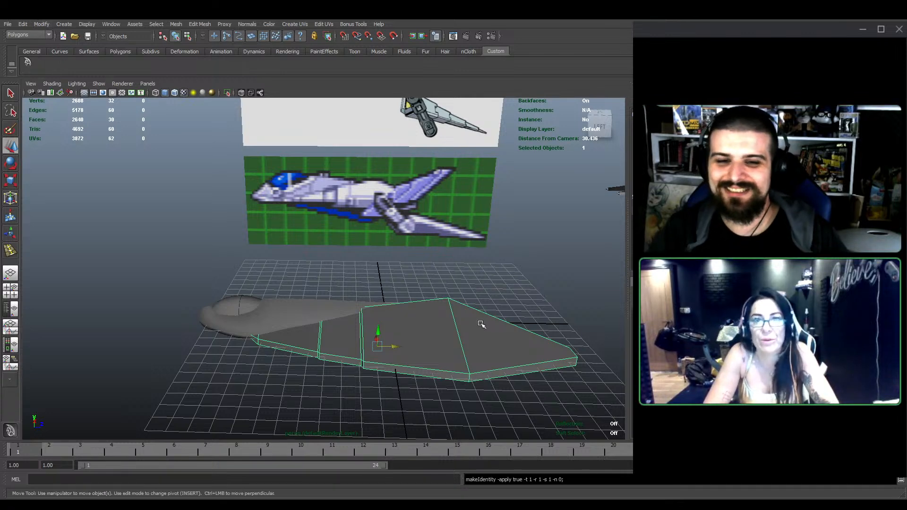
# Move the wing's rear vertices forward to shorten the wing, and save the scene
pyautogui.click(516, 306)
pyautogui.moveTo(592, 267); pyautogui.dragTo(299, 421)
pyautogui.moveTo(473, 353)
pyautogui.keyDown('alt'); pyautogui.mouseDown()
pyautogui.moveTo(500, 344)
pyautogui.moveTo(442, 350)
pyautogui.moveTo(520, 378)
pyautogui.moveTo(462, 354)
pyautogui.mouseUp(); pyautogui.keyUp('alt')
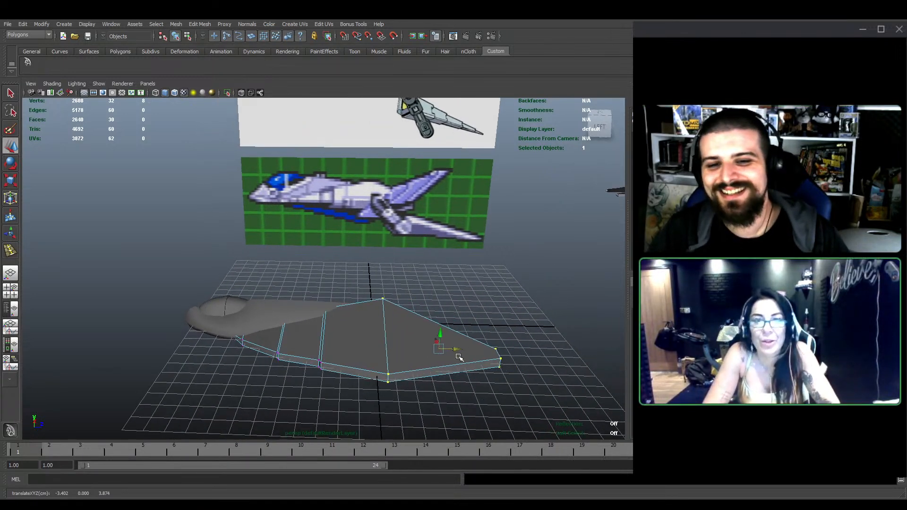
pyautogui.moveTo(482, 395); pyautogui.dragTo(420, 311)
pyautogui.click(446, 315)
pyautogui.press('q')
pyautogui.hotkey('ctrl', 's')
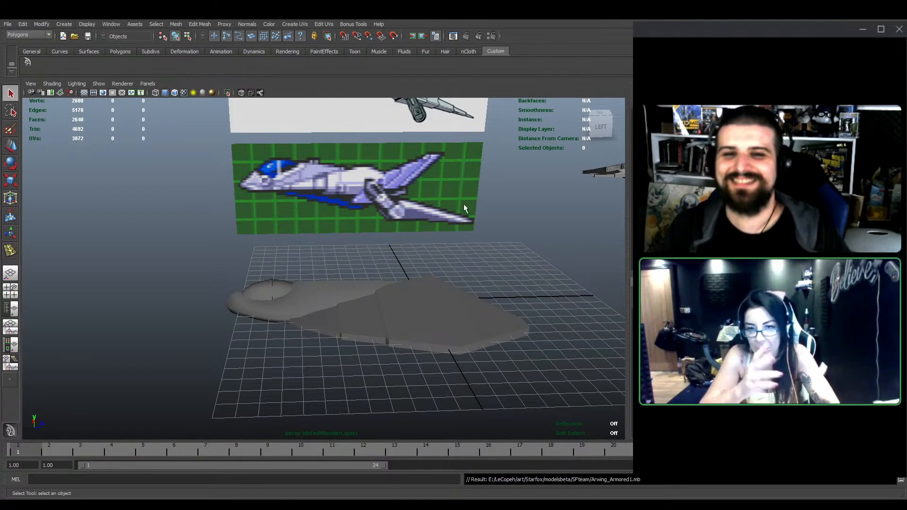
# Select the wing's rearmost crosswise edge loop and the vertices of its outer rear section
pyautogui.keyDown('alt'); pyautogui.moveTo(416, 272); pyautogui.dragTo(284, 369); pyautogui.keyUp('alt')
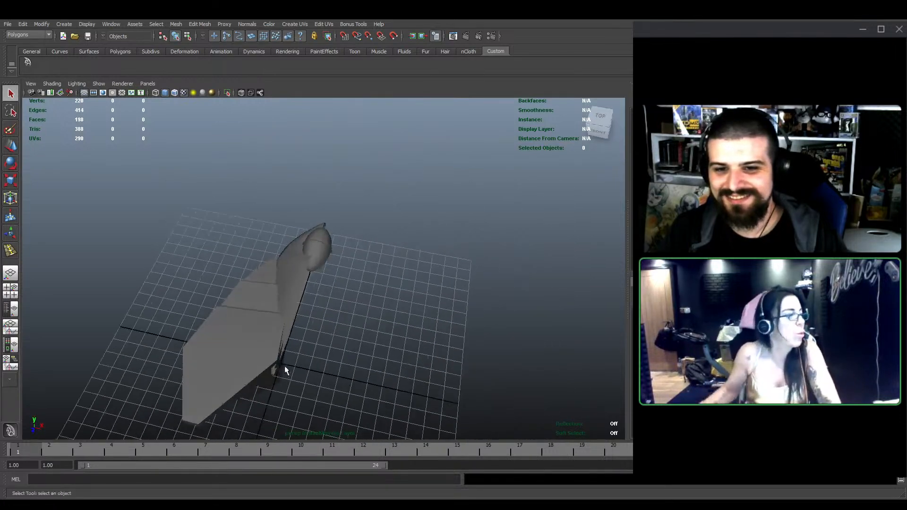
pyautogui.scroll(5, 330, 289)
pyautogui.click(330, 289)
pyautogui.press('f')
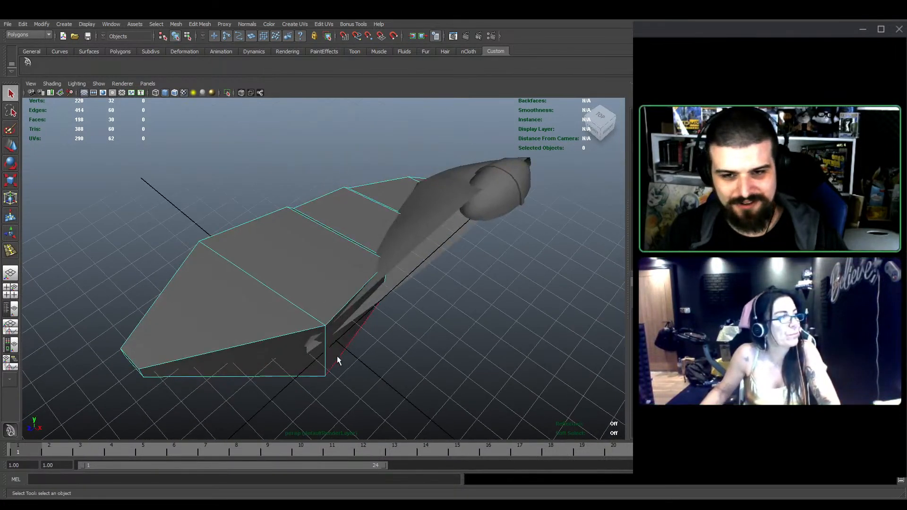
pyautogui.doubleClick(324, 359)
pyautogui.press('w')
pyautogui.keyDown('alt'); pyautogui.moveTo(327, 355); pyautogui.dragTo(178, 253); pyautogui.keyUp('alt')
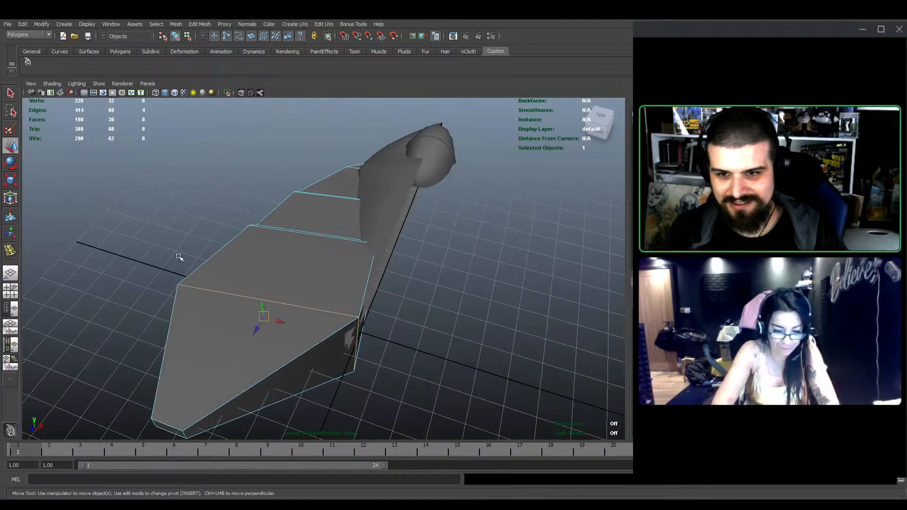
pyautogui.moveTo(74, 186); pyautogui.dragTo(231, 438)
# Select the vertical edge at the wing's inner rear corner and move it sideways toward the fuselage's centreline
pyautogui.keyDown('alt'); pyautogui.moveTo(377, 350); pyautogui.dragTo(337, 372); pyautogui.keyUp('alt')
pyautogui.keyDown('alt'); pyautogui.moveTo(337, 371); pyautogui.dragTo(370, 310, button='middle'); pyautogui.keyUp('alt')
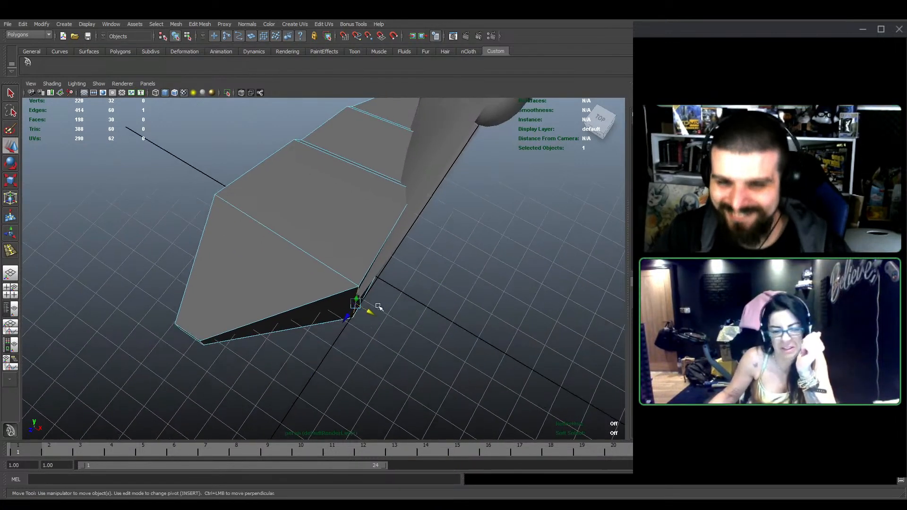
pyautogui.keyDown('alt'); pyautogui.moveTo(371, 310); pyautogui.dragTo(339, 325); pyautogui.keyUp('alt')
pyautogui.keyDown('alt'); pyautogui.moveTo(338, 324); pyautogui.dragTo(325, 378, button='right'); pyautogui.keyUp('alt')
pyautogui.moveTo(333, 366); pyautogui.dragTo(352, 372)
pyautogui.keyDown('alt'); pyautogui.moveTo(352, 370); pyautogui.dragTo(317, 335, button='right'); pyautogui.keyUp('alt')
pyautogui.keyDown('alt'); pyautogui.moveTo(317, 335); pyautogui.dragTo(323, 277); pyautogui.keyUp('alt')
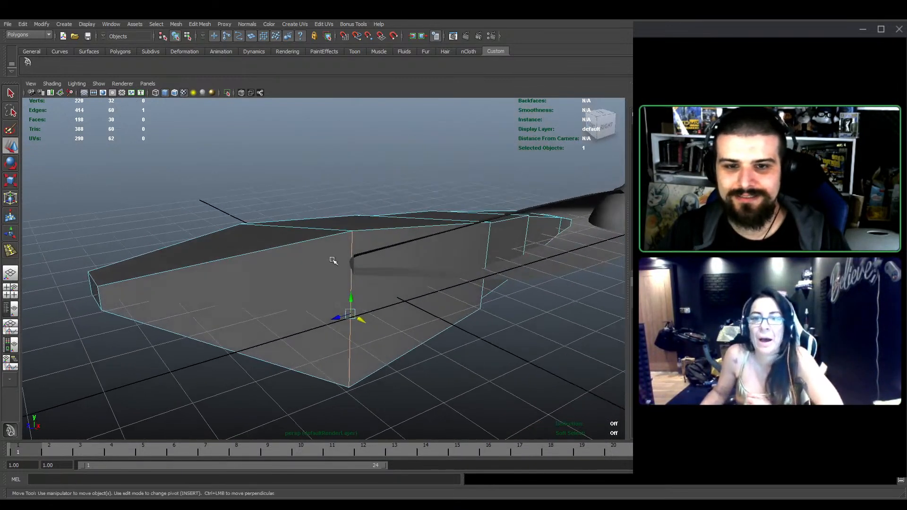
# Lower the upper vertex of the wing's inner rear corner toward the fuselage tip and raise the lower vertex slightly
pyautogui.keyDown('alt'); pyautogui.moveTo(324, 205); pyautogui.dragTo(331, 177); pyautogui.keyUp('alt')
pyautogui.keyDown('alt'); pyautogui.moveTo(361, 203); pyautogui.dragTo(369, 258); pyautogui.keyUp('alt')
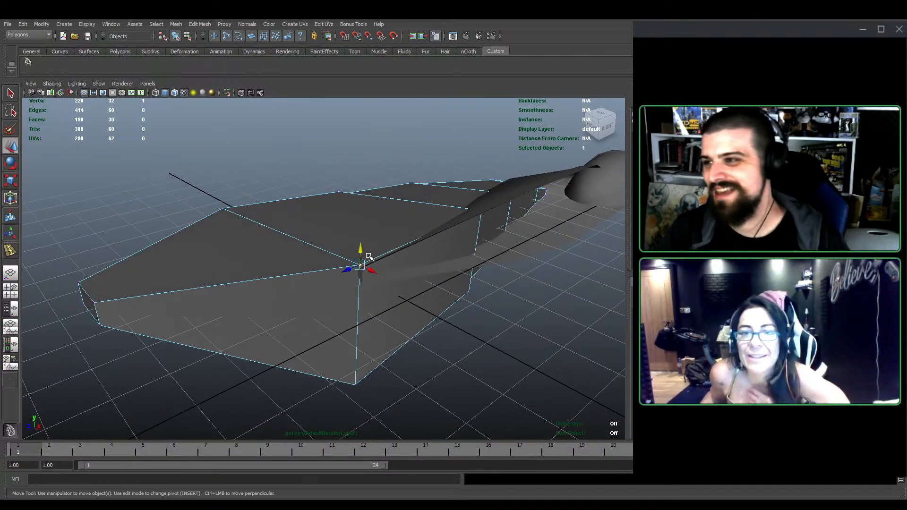
pyautogui.moveTo(364, 369); pyautogui.dragTo(353, 360)
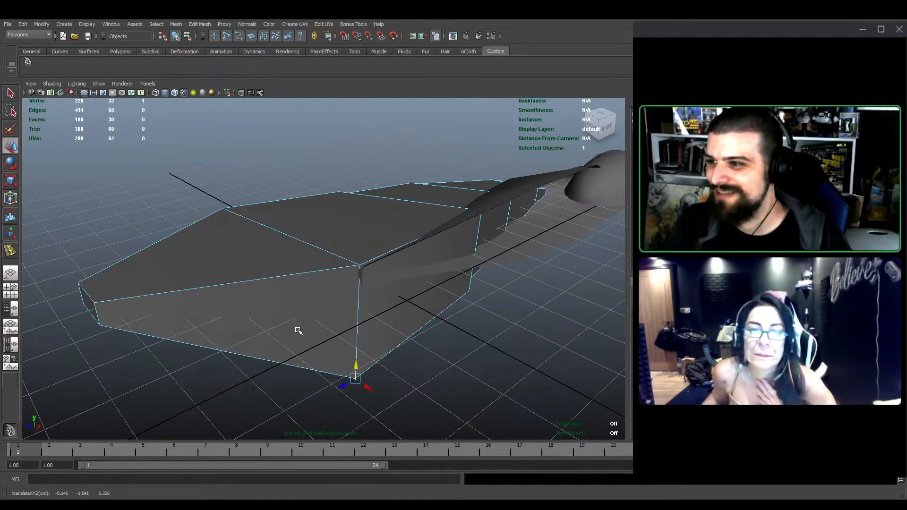
pyautogui.click(265, 154)
# Compare the reshaped wing with the reference images in side view and save the scene
pyautogui.scroll(-5, 265, 154)
pyautogui.keyDown('alt'); pyautogui.moveTo(255, 259); pyautogui.dragTo(445, 259); pyautogui.keyUp('alt')
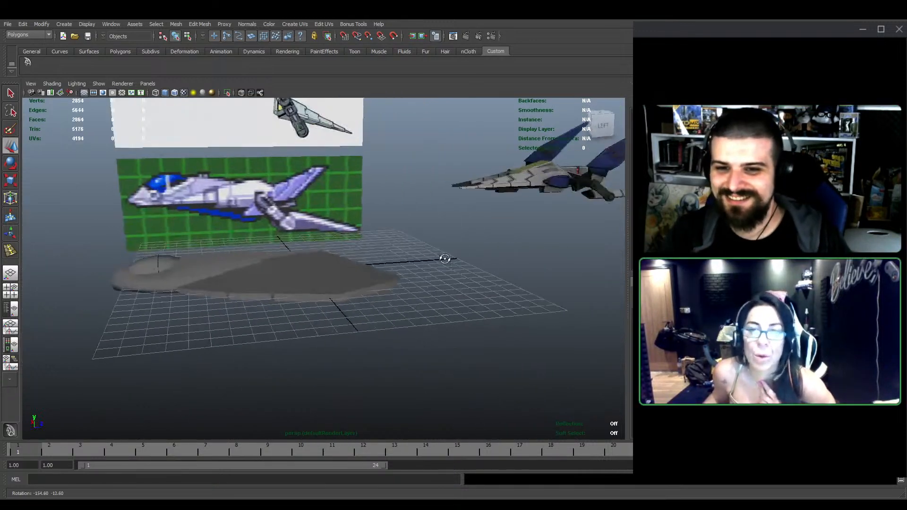
pyautogui.keyDown('alt'); pyautogui.moveTo(396, 259); pyautogui.dragTo(442, 294, button='middle'); pyautogui.keyUp('alt')
pyautogui.keyDown('alt'); pyautogui.moveTo(442, 293); pyautogui.dragTo(429, 297); pyautogui.keyUp('alt')
pyautogui.press('q')
pyautogui.hotkey('ctrl', 's')
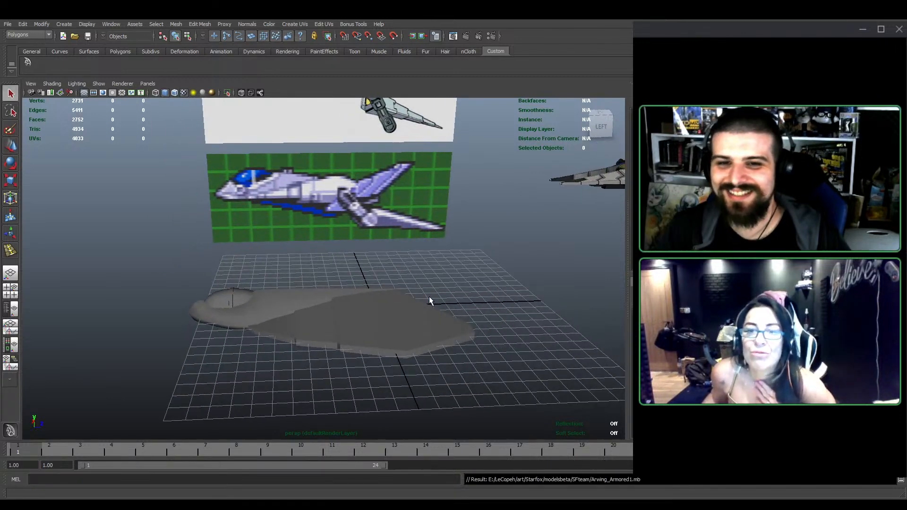
# Examine the fuselage and wing profile from the side against the reference images and the finished ship model
pyautogui.scroll(2, 429, 297)
pyautogui.keyDown('alt'); pyautogui.moveTo(348, 312); pyautogui.dragTo(381, 286, button='middle'); pyautogui.keyUp('alt')
pyautogui.keyDown('alt'); pyautogui.moveTo(407, 300); pyautogui.dragTo(417, 291); pyautogui.keyUp('alt')
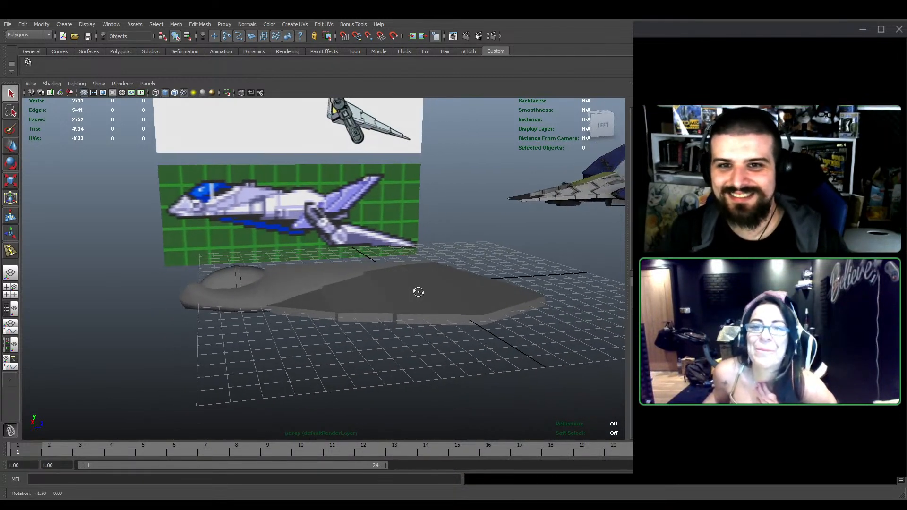
pyautogui.keyDown('alt'); pyautogui.moveTo(390, 260); pyautogui.dragTo(411, 290, button='middle'); pyautogui.keyUp('alt')
pyautogui.keyDown('alt'); pyautogui.moveTo(513, 255); pyautogui.dragTo(408, 274, button='middle'); pyautogui.keyUp('alt')
pyautogui.scroll(-3, 407, 274)
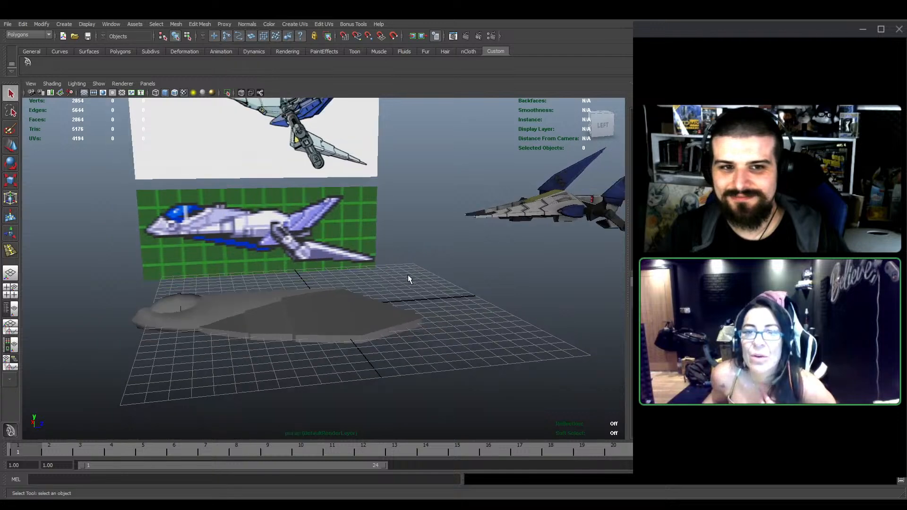
pyautogui.keyDown('alt'); pyautogui.moveTo(349, 302); pyautogui.dragTo(447, 276, button='middle'); pyautogui.keyUp('alt')
pyautogui.scroll(3, 447, 276)
pyautogui.keyDown('alt'); pyautogui.moveTo(447, 276); pyautogui.dragTo(431, 261); pyautogui.keyUp('alt')
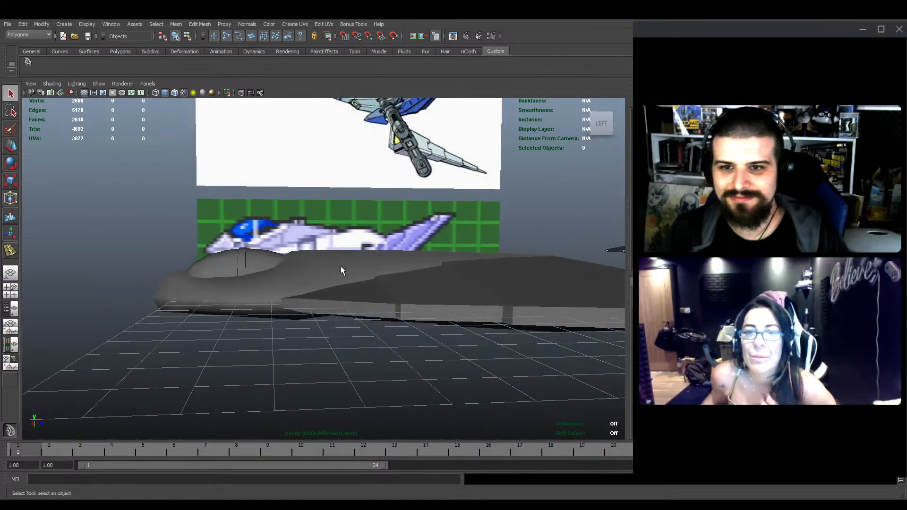
# Insert an edge loop on the fuselage running around the cockpit, between the canopy rim and the outer side
pyautogui.keyDown('alt'); pyautogui.moveTo(341, 265); pyautogui.dragTo(370, 305); pyautogui.keyUp('alt')
pyautogui.click(409, 301)
pyautogui.scroll(5, 370, 305)
pyautogui.keyDown('alt'); pyautogui.moveTo(370, 306); pyautogui.dragTo(376, 291, button='middle'); pyautogui.keyUp('alt')
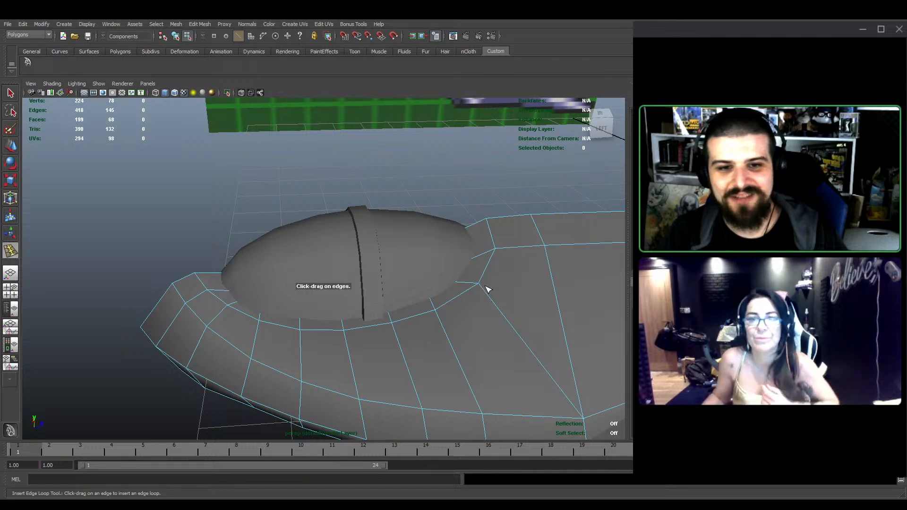
pyautogui.click(496, 311)
pyautogui.press('w')
pyautogui.scroll(3, 423, 294)
pyautogui.scroll(2, 423, 293)
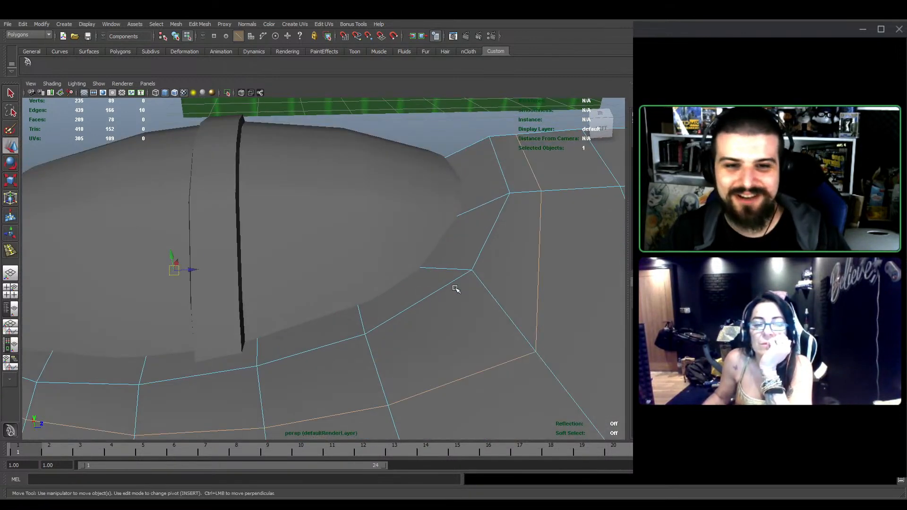
# Select the new edge loop's vertex at the cockpit's rear corner, adjust its position, and return to object mode
pyautogui.click(536, 354)
pyautogui.keyDown('alt'); pyautogui.moveTo(472, 241); pyautogui.dragTo(326, 288, button='middle'); pyautogui.keyUp('alt')
pyautogui.keyDown('alt'); pyautogui.moveTo(326, 288); pyautogui.dragTo(426, 311); pyautogui.keyUp('alt')
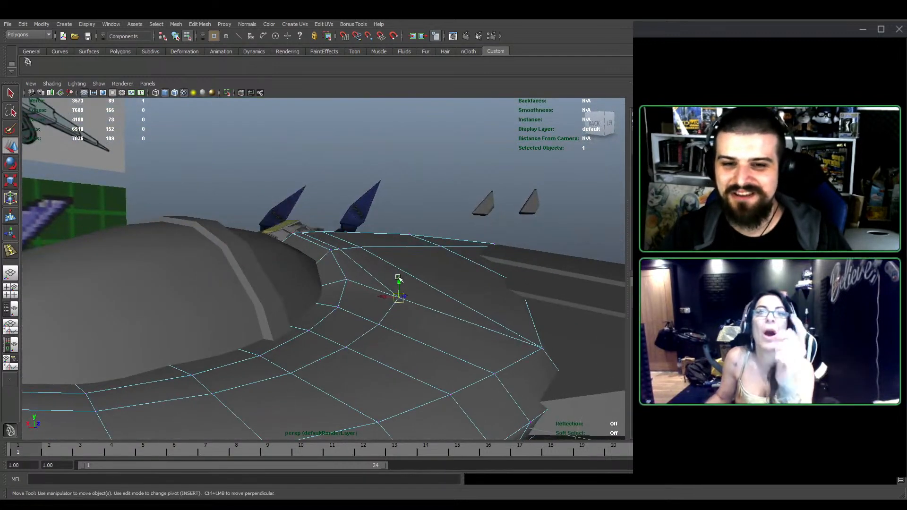
pyautogui.moveTo(398, 279)
pyautogui.mouseDown()
pyautogui.moveTo(399, 268)
pyautogui.moveTo(407, 326)
pyautogui.moveTo(277, 318)
pyautogui.moveTo(347, 333)
pyautogui.moveTo(364, 299)
pyautogui.moveTo(387, 288)
pyautogui.mouseUp()
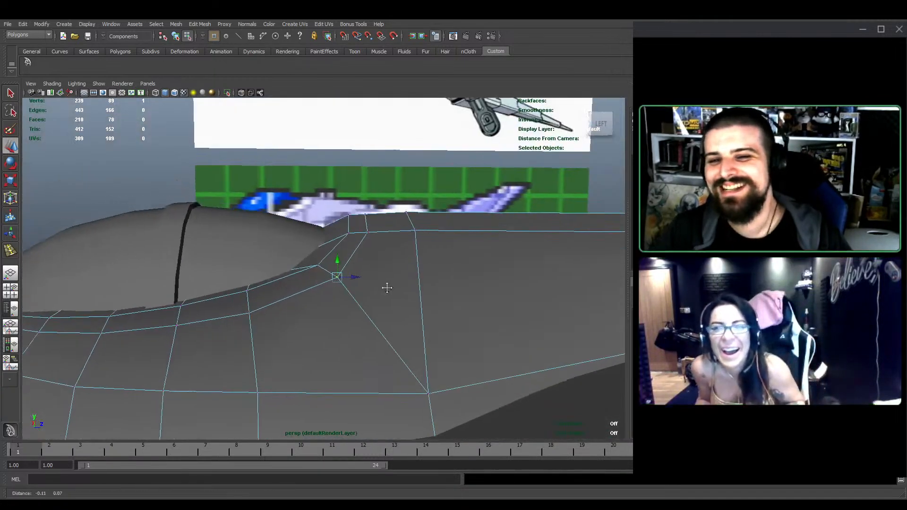
pyautogui.keyDown('alt'); pyautogui.moveTo(387, 287); pyautogui.dragTo(395, 292, button='middle'); pyautogui.keyUp('alt')
pyautogui.scroll(3, 395, 292)
pyautogui.moveTo(417, 322); pyautogui.dragTo(384, 303)
pyautogui.press('F8')
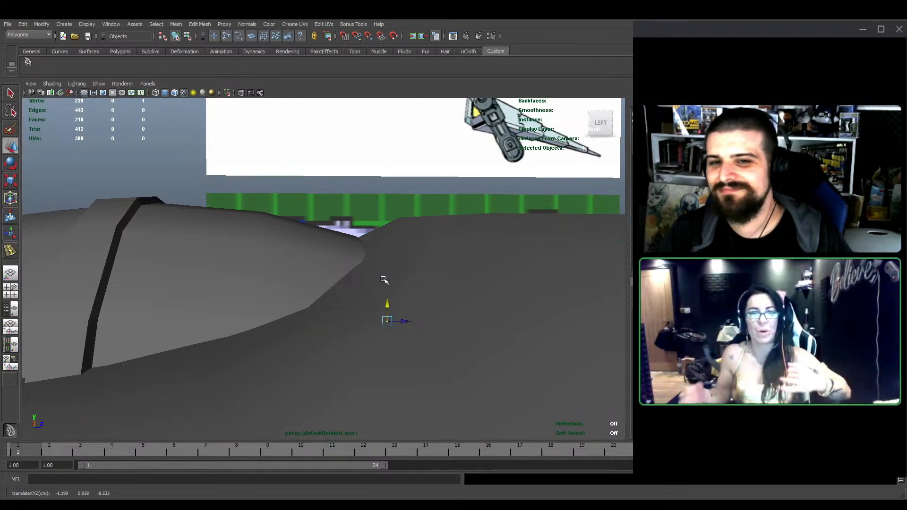
# Select the cockpit floor faces beneath the canopy using X-ray display and scale them down slightly along the fuselage's length
pyautogui.keyDown('alt'); pyautogui.moveTo(384, 280); pyautogui.dragTo(511, 347); pyautogui.keyUp('alt')
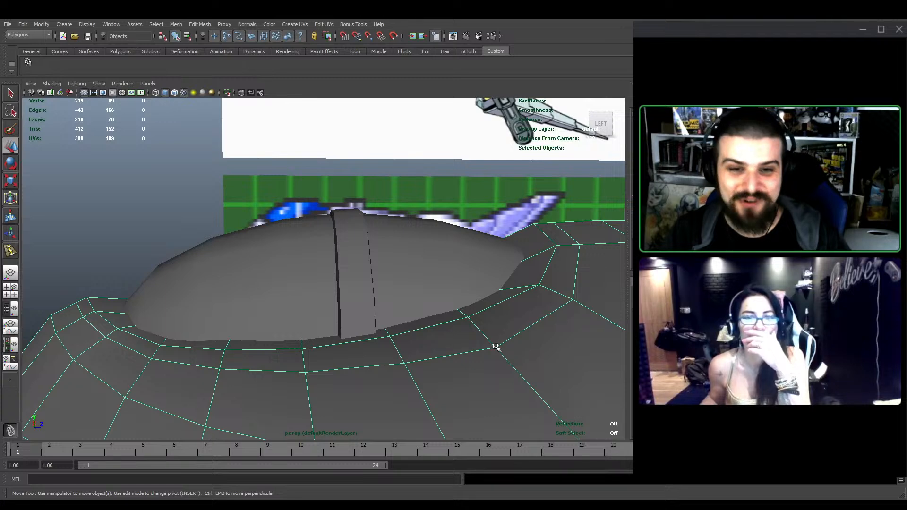
pyautogui.click(276, 132)
pyautogui.click(242, 93)
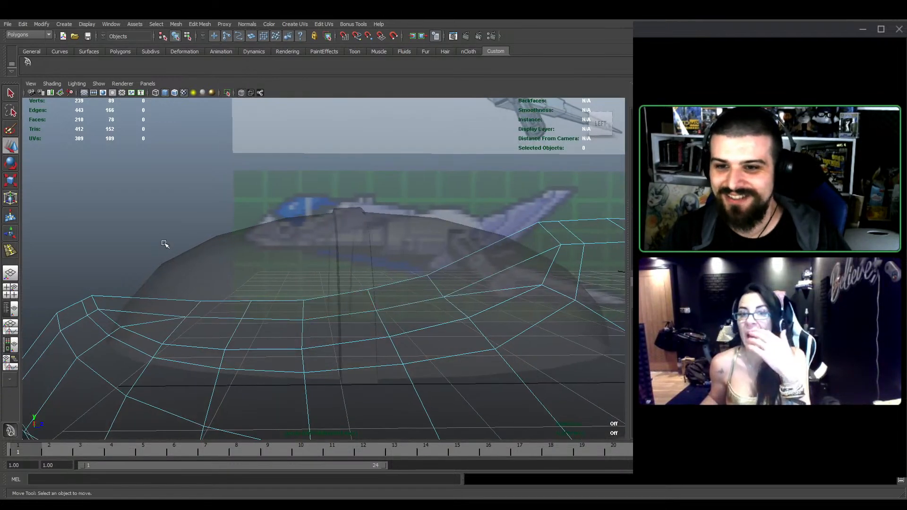
pyautogui.moveTo(164, 250); pyautogui.dragTo(448, 322)
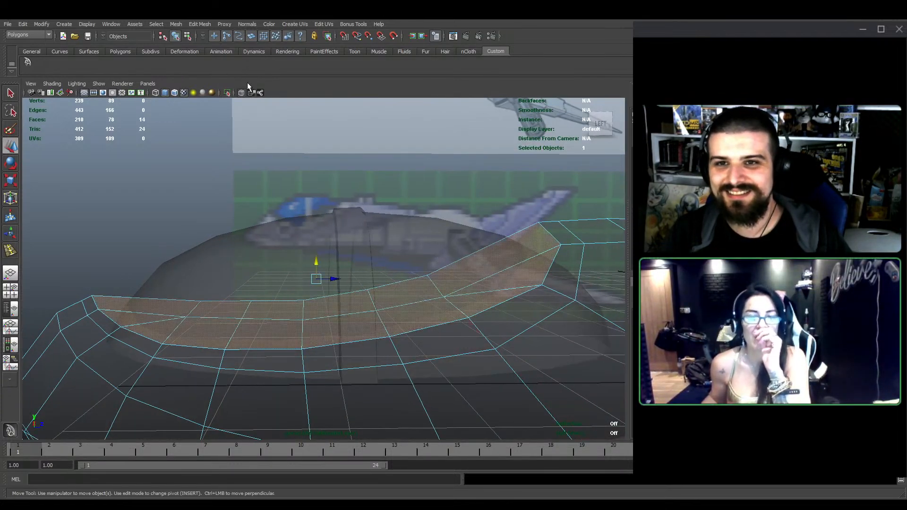
pyautogui.click(241, 93)
pyautogui.press('e')
pyautogui.press('r')
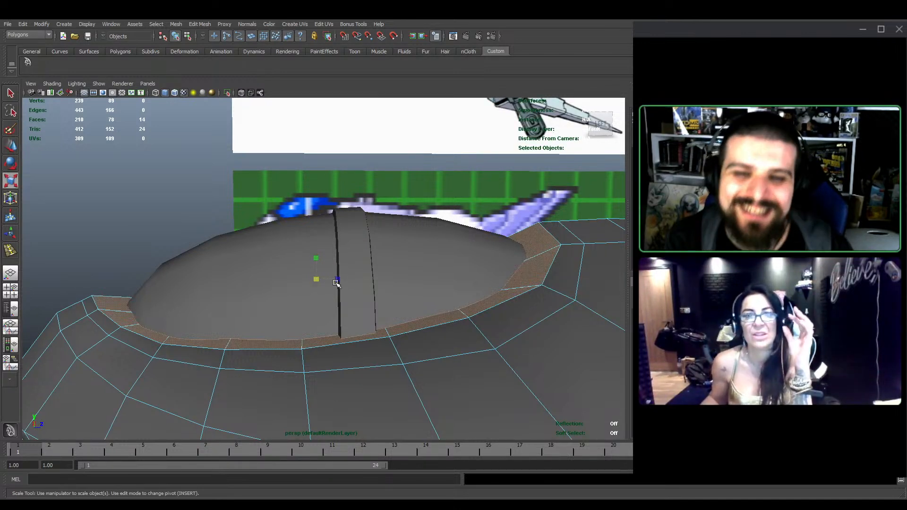
pyautogui.moveTo(337, 282); pyautogui.dragTo(328, 259)
pyautogui.press('e')
pyautogui.press('w')
pyautogui.press('e')
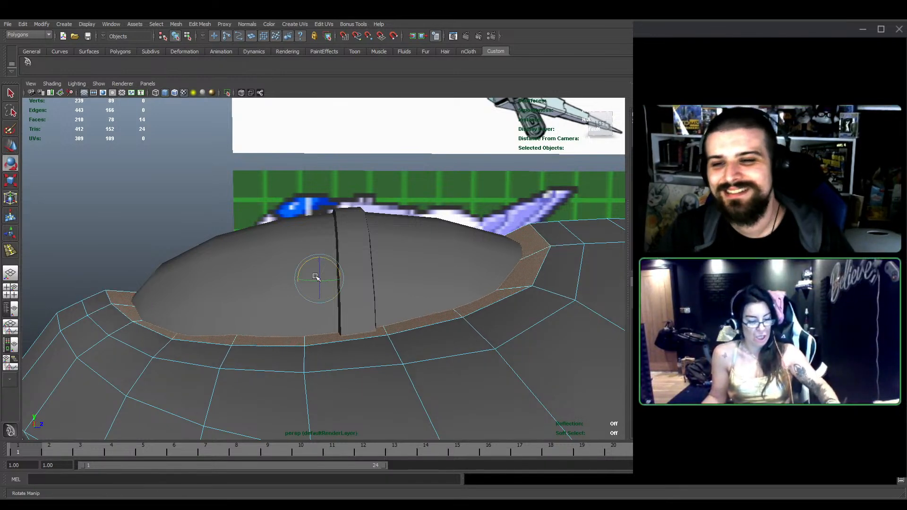
pyautogui.press('w')
pyautogui.keyDown('alt'); pyautogui.moveTo(378, 338); pyautogui.dragTo(490, 288); pyautogui.keyUp('alt')
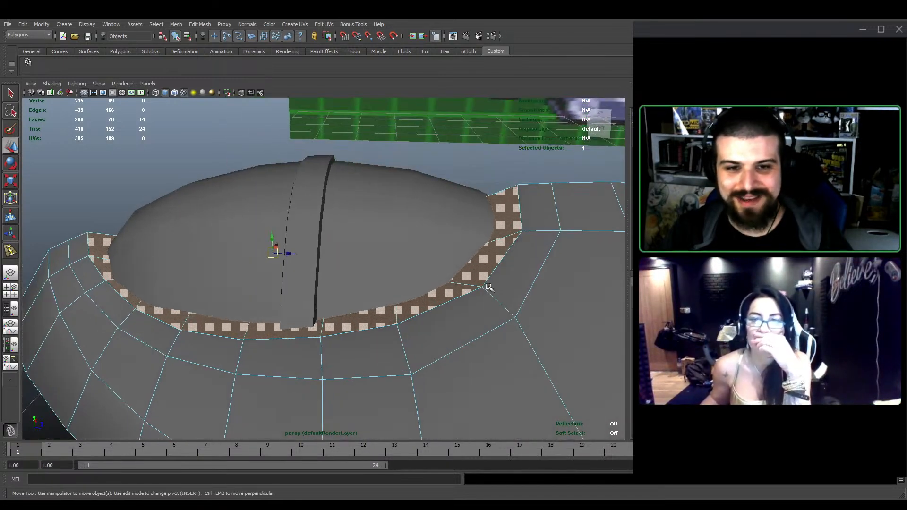
# Check the cockpit surround's topology, return the fuselage to object mode and save the scene
pyautogui.moveTo(495, 283); pyautogui.dragTo(548, 244, button='right')
pyautogui.keyDown('alt'); pyautogui.moveTo(446, 321); pyautogui.dragTo(436, 266, button='middle'); pyautogui.keyUp('alt')
pyautogui.keyDown('alt'); pyautogui.moveTo(436, 267); pyautogui.dragTo(433, 274); pyautogui.keyUp('alt')
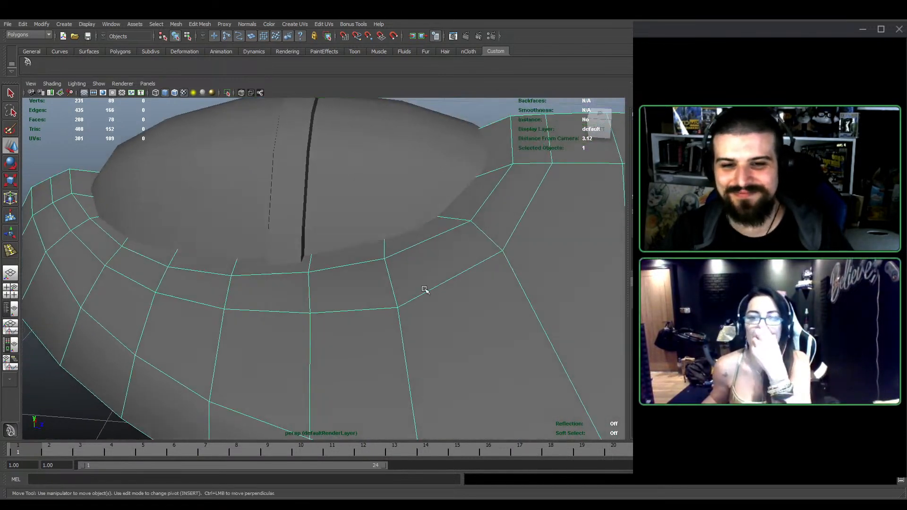
pyautogui.moveTo(425, 288); pyautogui.dragTo(398, 286, button='right')
pyautogui.keyDown('alt'); pyautogui.moveTo(398, 286); pyautogui.dragTo(416, 322); pyautogui.keyUp('alt')
pyautogui.click(395, 321)
pyautogui.moveTo(438, 267); pyautogui.dragTo(471, 259, button='right')
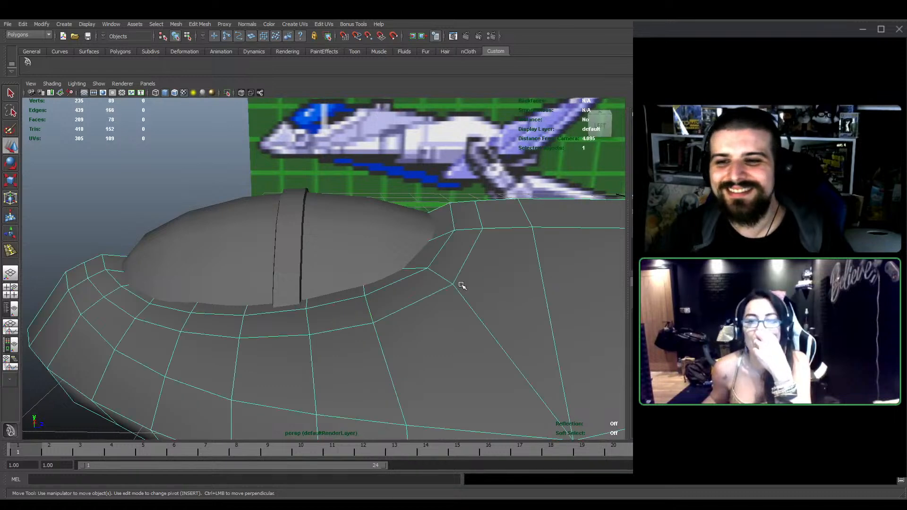
pyautogui.press('q')
pyautogui.hotkey('ctrl', 's')
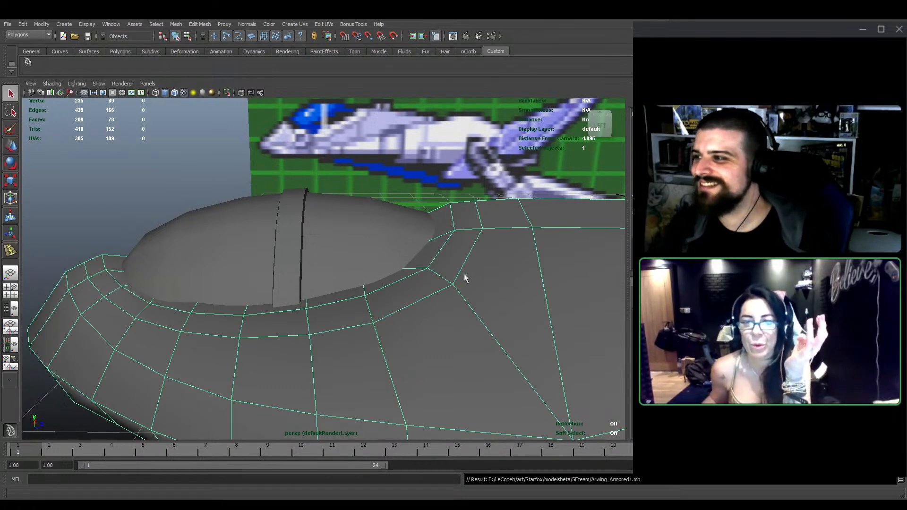
# Move the edge loop's centre-line vertex in front of the cockpit slightly back toward the canopy
pyautogui.keyDown('alt'); pyautogui.moveTo(464, 273); pyautogui.dragTo(353, 283); pyautogui.keyUp('alt')
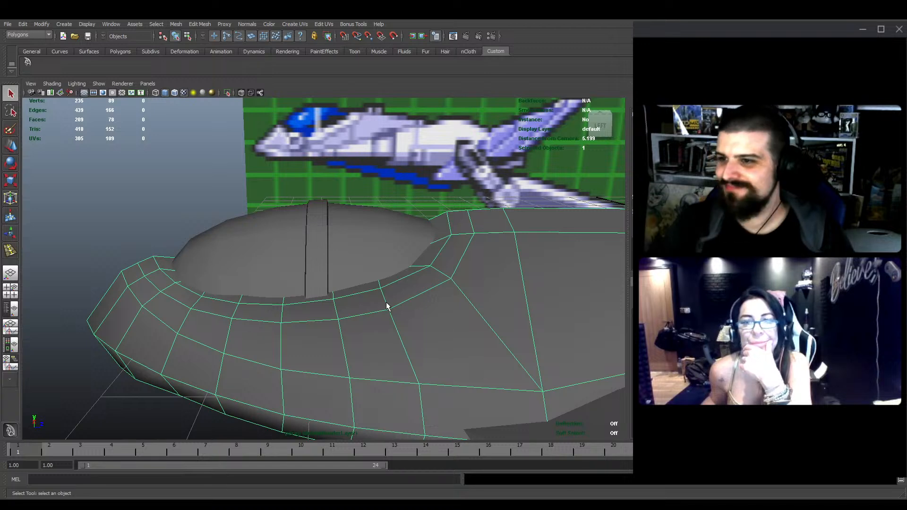
pyautogui.moveTo(374, 272)
pyautogui.keyDown('alt'); pyautogui.mouseDown()
pyautogui.moveTo(403, 281)
pyautogui.moveTo(389, 267)
pyautogui.mouseUp(); pyautogui.keyUp('alt')
pyautogui.keyDown('alt'); pyautogui.moveTo(123, 293); pyautogui.dragTo(302, 314, button='middle'); pyautogui.keyUp('alt')
pyautogui.scroll(3, 302, 314)
pyautogui.keyDown('alt'); pyautogui.moveTo(302, 313); pyautogui.dragTo(283, 286); pyautogui.keyUp('alt')
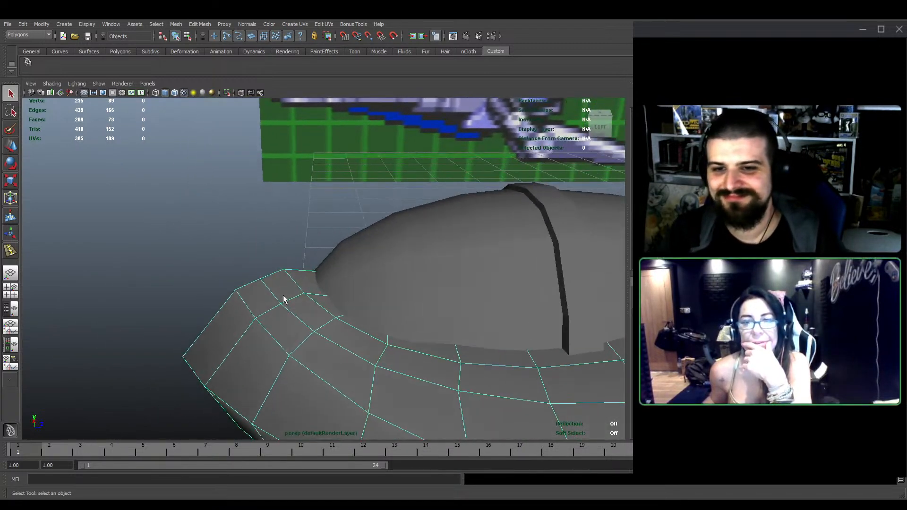
pyautogui.press('w')
pyautogui.click(291, 289)
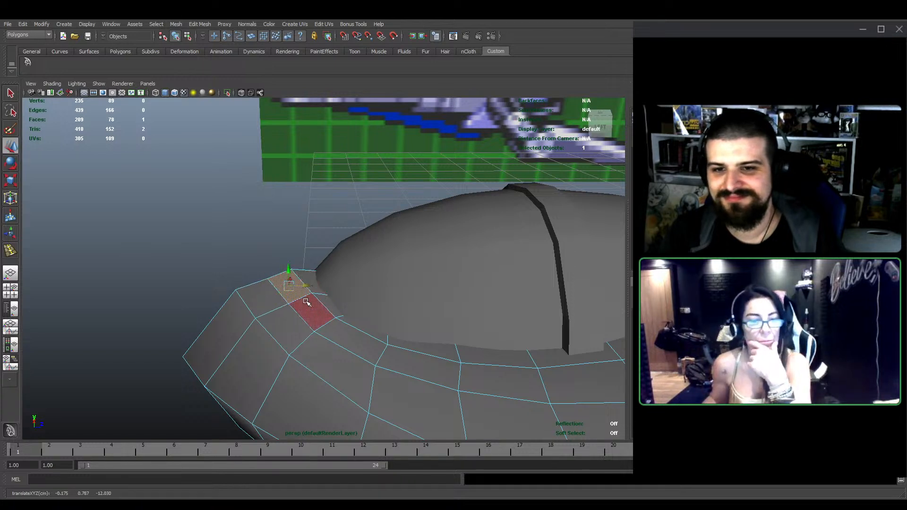
pyautogui.click(279, 274)
pyautogui.moveTo(298, 274); pyautogui.dragTo(302, 273)
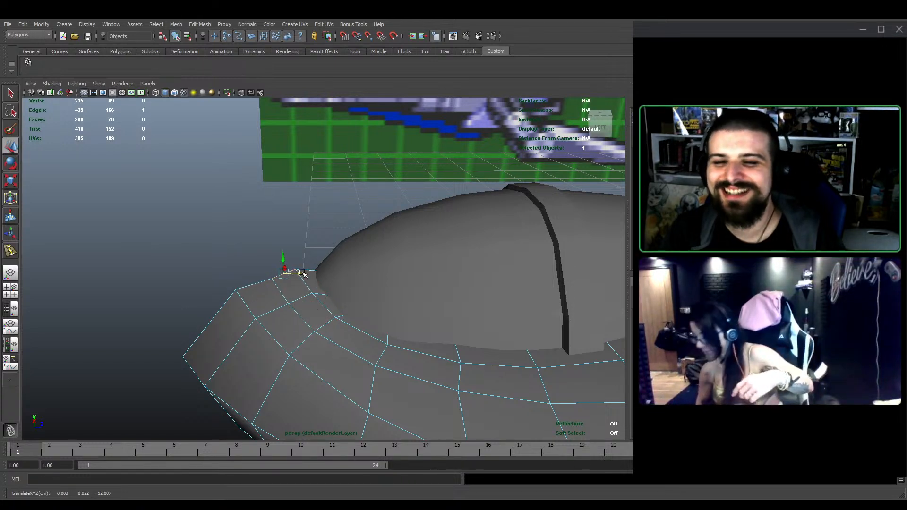
pyautogui.hotkey('ctrl', 'z')
pyautogui.keyDown('shift'); pyautogui.click(248, 287); pyautogui.keyUp('shift')
pyautogui.moveTo(277, 281); pyautogui.dragTo(304, 273)
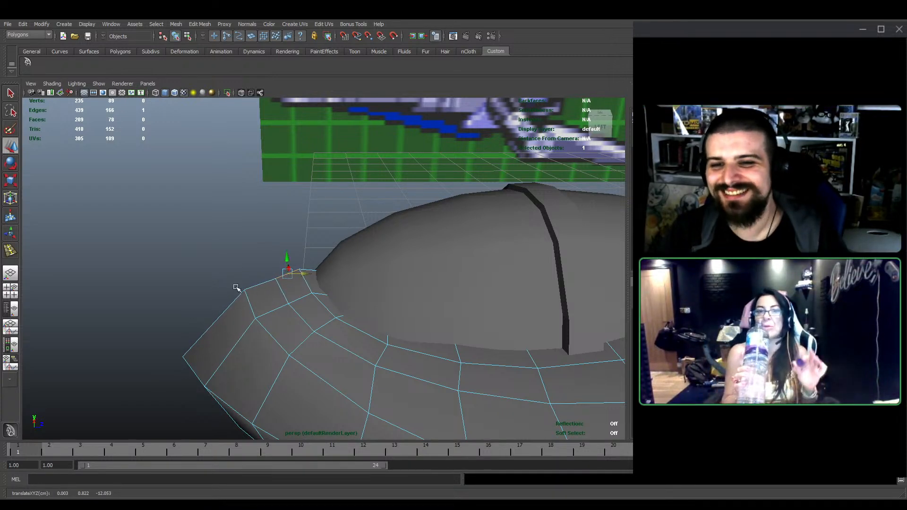
# Move the nose's two front centre-line vertices slightly back and adjust the neighbouring loop vertices to follow
pyautogui.keyDown('shift'); pyautogui.moveTo(185, 378); pyautogui.dragTo(186, 378); pyautogui.keyUp('shift')
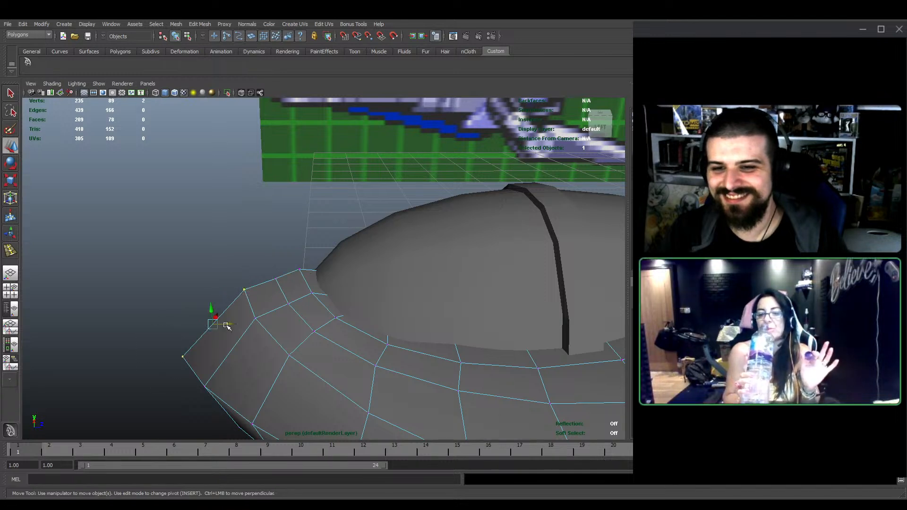
pyautogui.moveTo(232, 324); pyautogui.dragTo(238, 325)
pyautogui.click(298, 272)
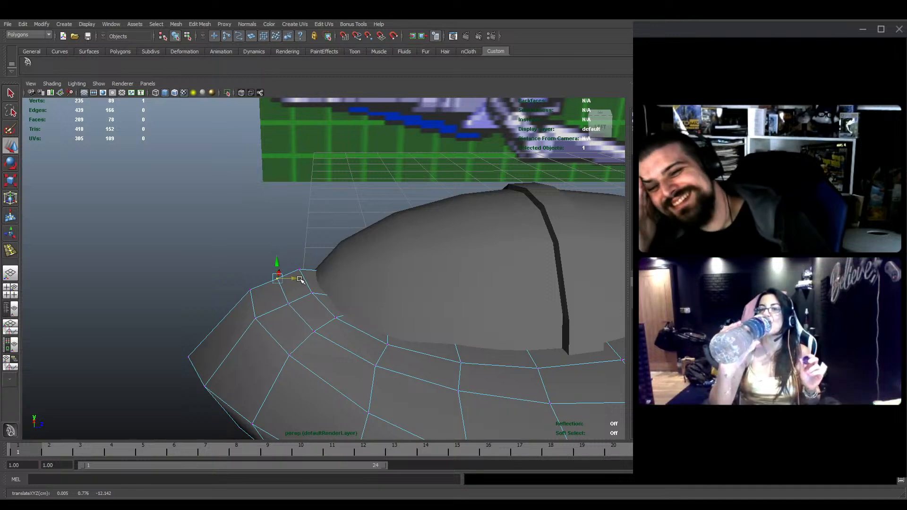
pyautogui.click(256, 318)
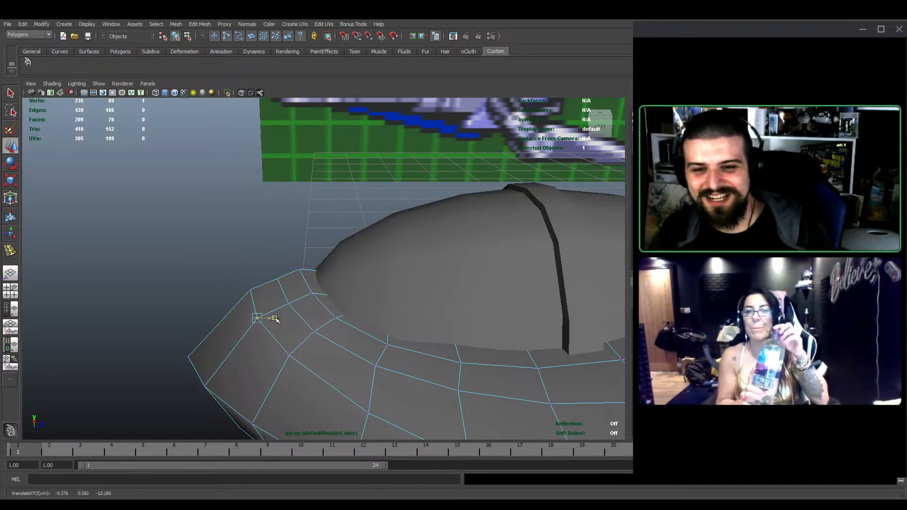
# Reposition the loop vertices along the cockpit's front side to even out the curve around the canopy
pyautogui.keyDown('alt'); pyautogui.moveTo(278, 319); pyautogui.dragTo(329, 353); pyautogui.keyUp('alt')
pyautogui.scroll(5, 329, 352)
pyautogui.click(219, 258)
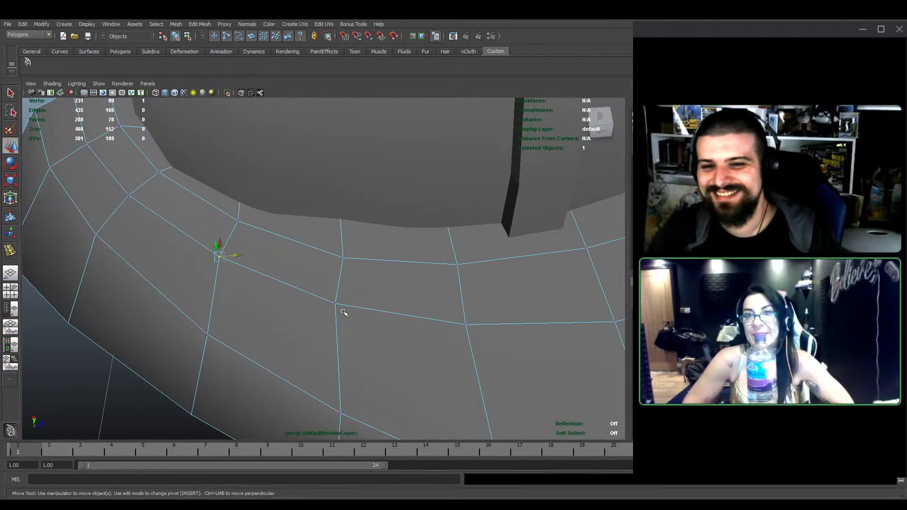
pyautogui.moveTo(299, 285)
pyautogui.mouseDown()
pyautogui.moveTo(305, 280)
pyautogui.moveTo(294, 295)
pyautogui.mouseUp()
pyautogui.moveTo(285, 242); pyautogui.dragTo(284, 252)
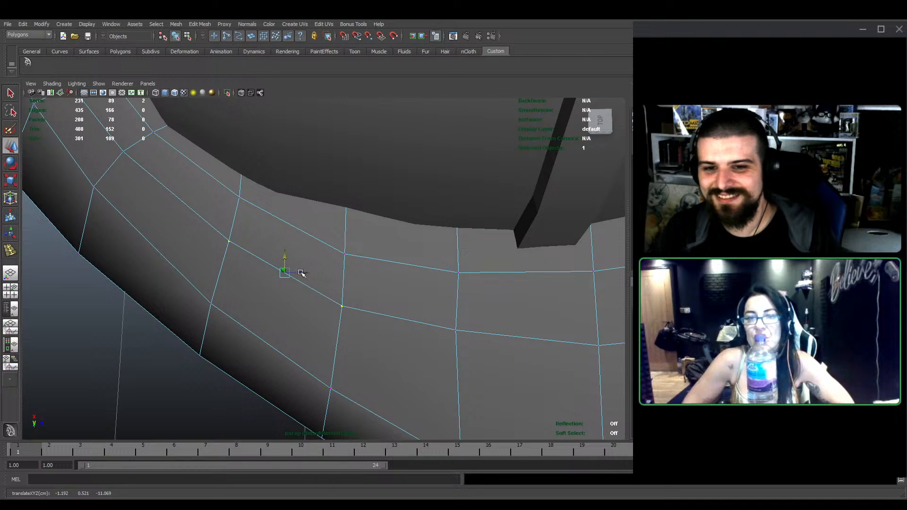
pyautogui.click(454, 330)
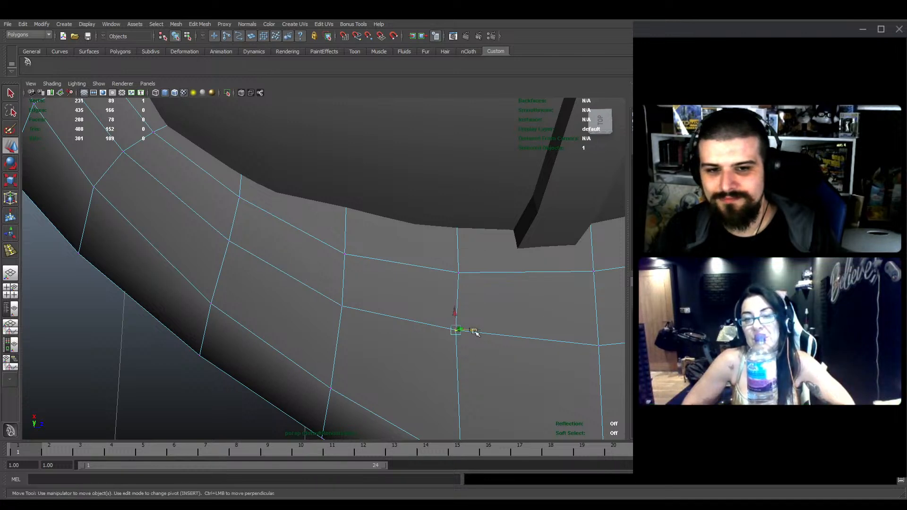
pyautogui.moveTo(473, 330); pyautogui.dragTo(378, 338)
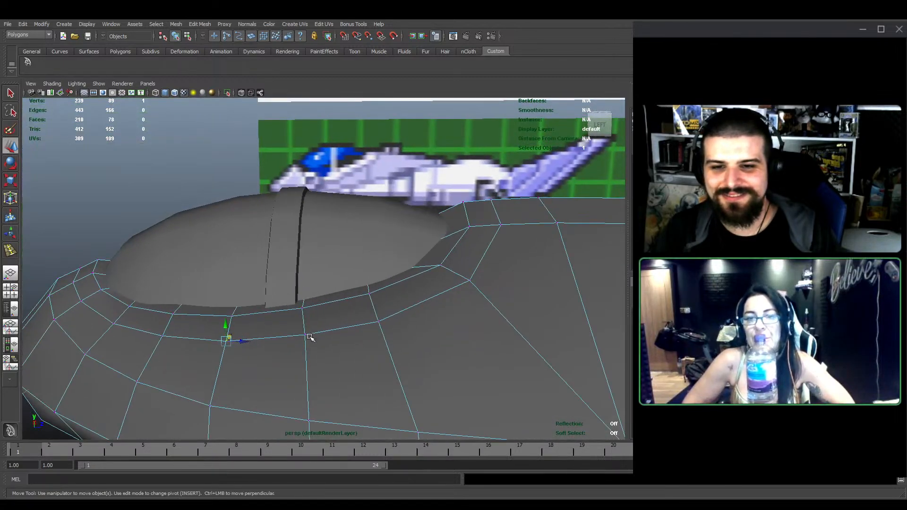
# Adjust the loop vertices beside and behind the canopy strut along the fuselage's length
pyautogui.keyDown('alt'); pyautogui.moveTo(306, 337); pyautogui.dragTo(357, 334); pyautogui.keyUp('alt')
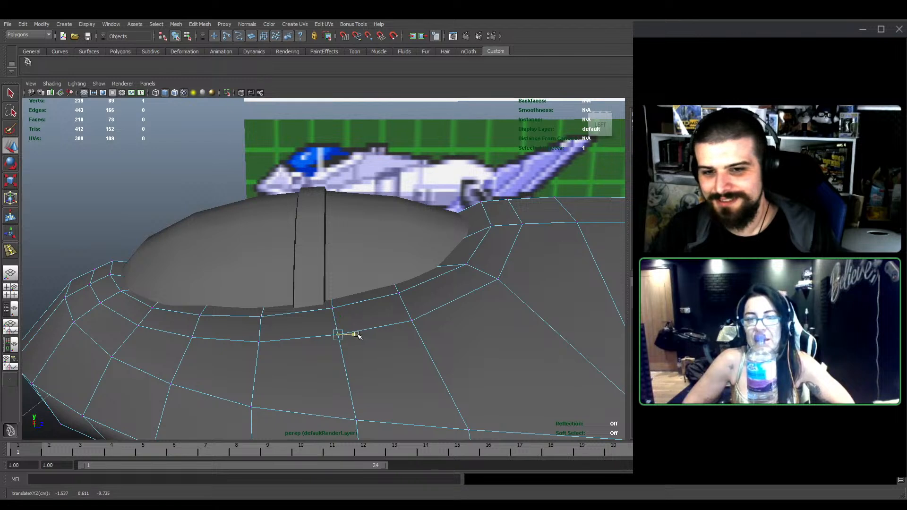
pyautogui.click(412, 321)
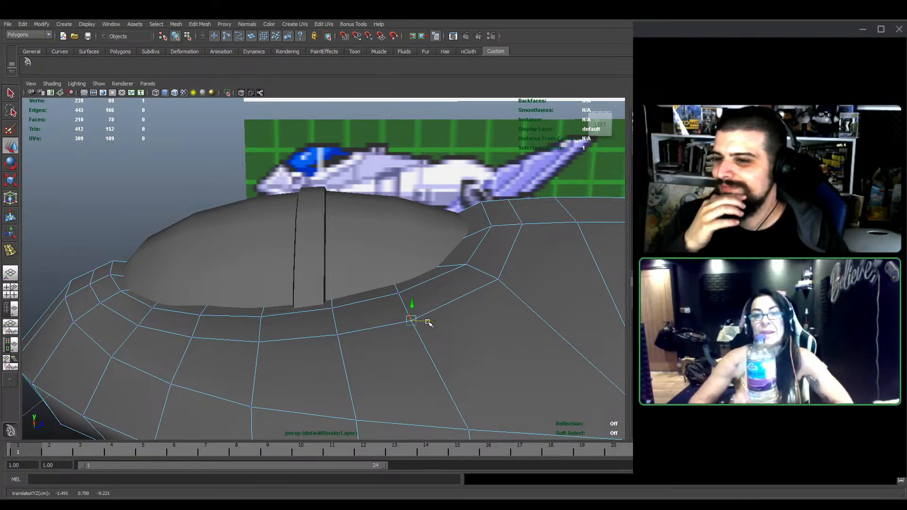
pyautogui.scroll(-2, 357, 349)
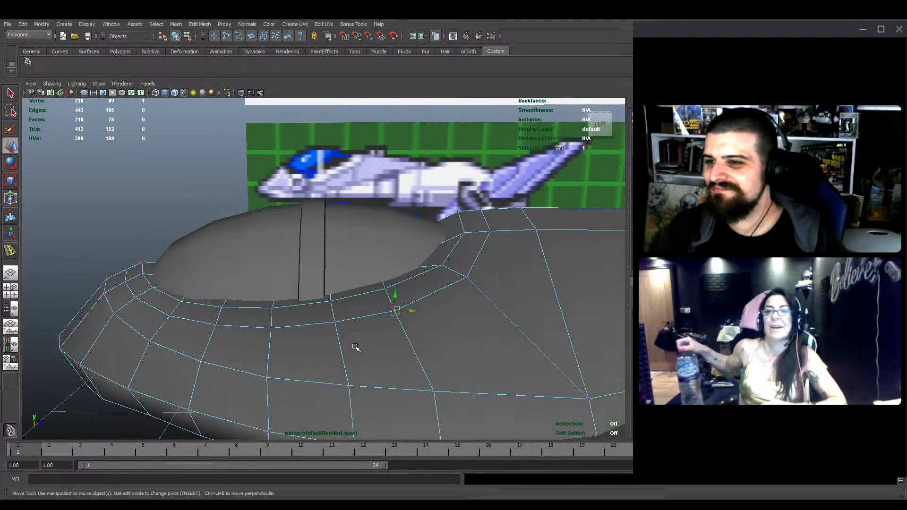
pyautogui.moveTo(357, 296)
pyautogui.keyDown('alt'); pyautogui.mouseDown()
pyautogui.moveTo(357, 283)
pyautogui.moveTo(360, 303)
pyautogui.mouseUp(); pyautogui.keyUp('alt')
pyautogui.keyDown('alt'); pyautogui.moveTo(330, 283); pyautogui.dragTo(385, 310, button='middle'); pyautogui.keyUp('alt')
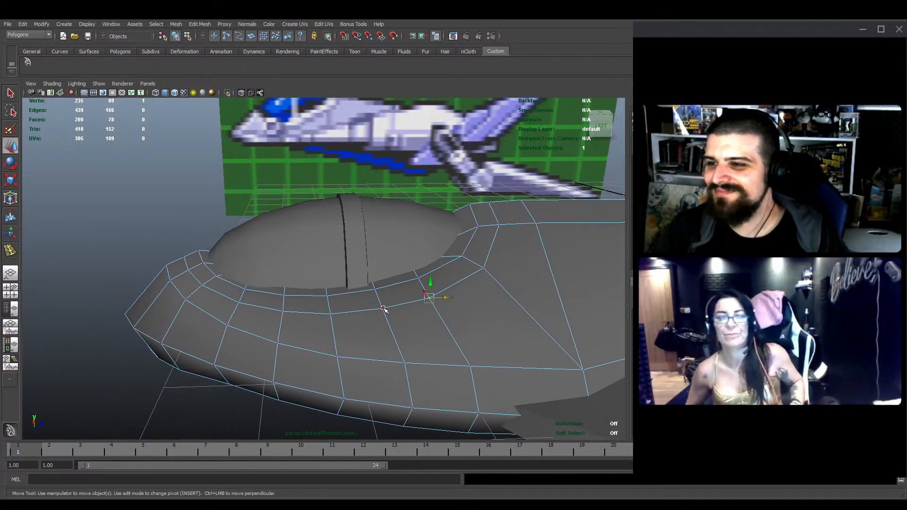
pyautogui.scroll(2, 350, 324)
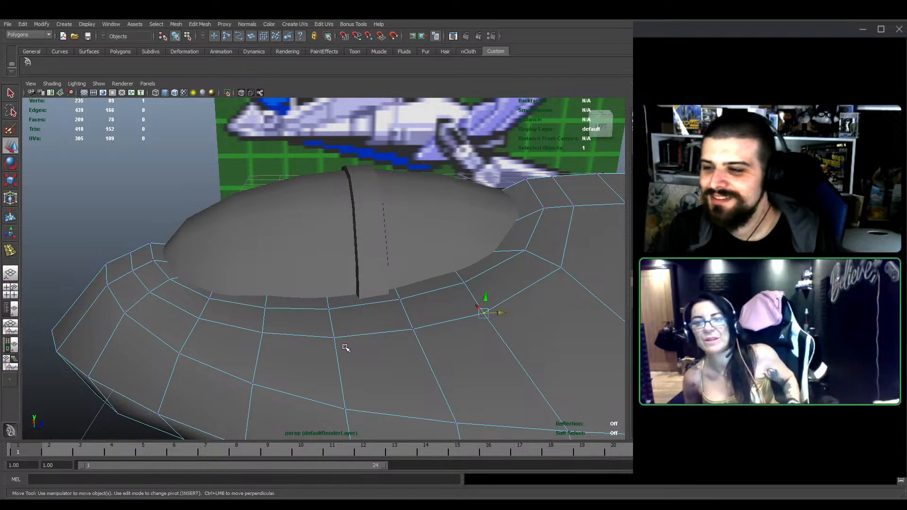
# Select the ring of faces around the cockpit opening, extrude it and raise it slightly to form a rim
pyautogui.press('F11')
pyautogui.click(295, 323)
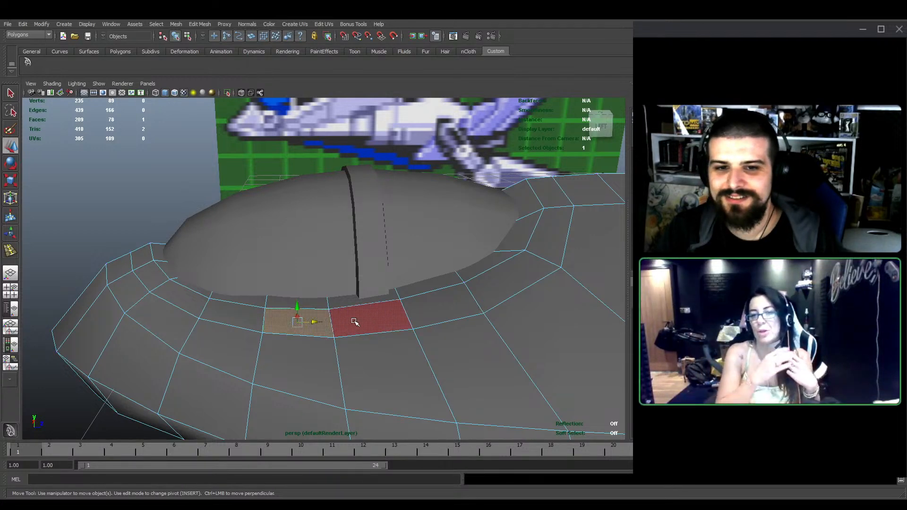
pyautogui.keyDown('shift'); pyautogui.doubleClick(355, 322); pyautogui.keyUp('shift')
pyautogui.keyDown('alt'); pyautogui.moveTo(342, 290); pyautogui.dragTo(335, 335); pyautogui.keyUp('alt')
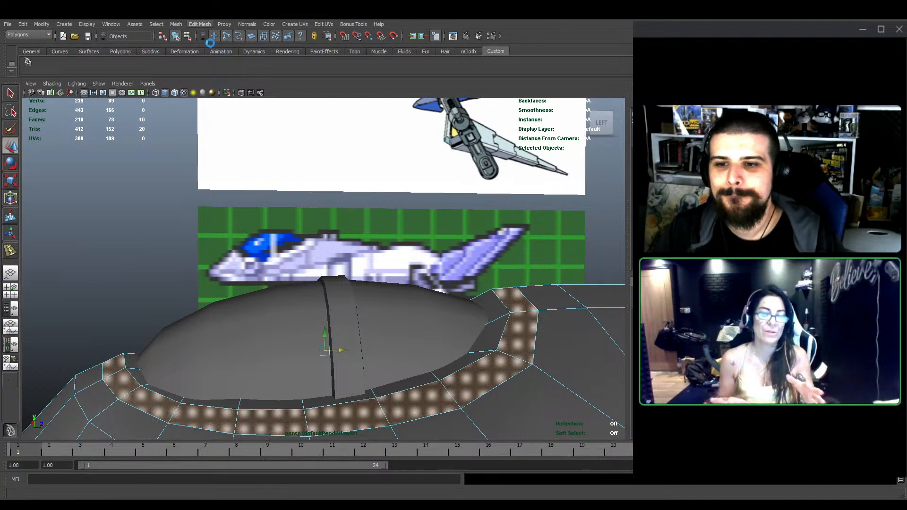
pyautogui.moveTo(332, 326); pyautogui.dragTo(324, 287)
pyautogui.press('r')
pyautogui.keyDown('alt'); pyautogui.moveTo(453, 321); pyautogui.dragTo(353, 332); pyautogui.keyUp('alt')
# Delete the two extruded end faces on the centre line at the rim's front and rear
pyautogui.press('w')
pyautogui.click(352, 333)
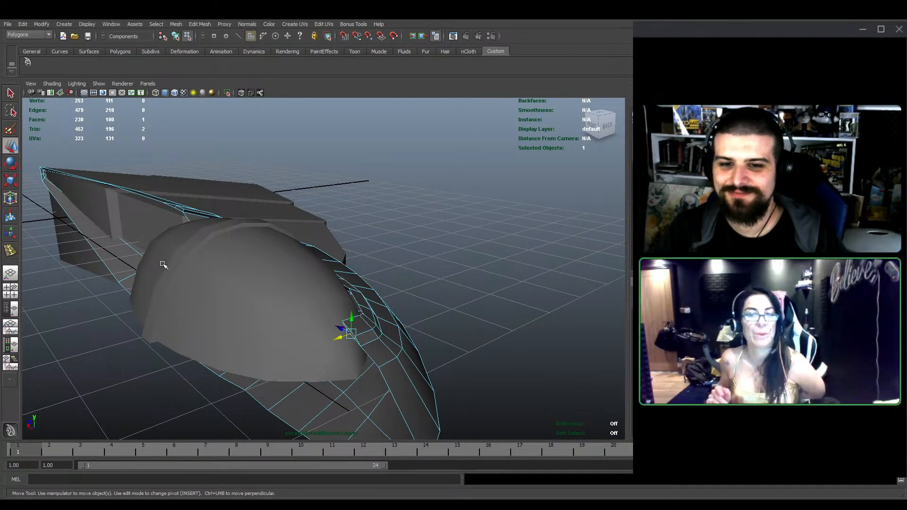
pyautogui.keyDown('alt'); pyautogui.moveTo(163, 263); pyautogui.dragTo(220, 277); pyautogui.keyUp('alt')
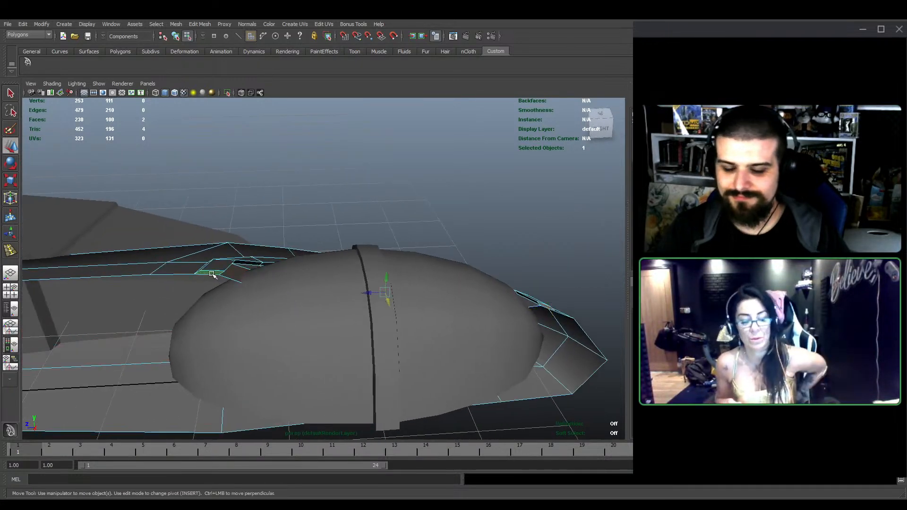
pyautogui.press('Delete')
# Select the cockpit floor faces inside the raised rim using X-ray display, scale them, and return to object mode
pyautogui.click(241, 92)
pyautogui.moveTo(397, 255)
pyautogui.keyDown('alt'); pyautogui.mouseDown()
pyautogui.moveTo(199, 272)
pyautogui.moveTo(258, 259)
pyautogui.mouseUp(); pyautogui.keyUp('alt')
pyautogui.moveTo(234, 213); pyautogui.dragTo(391, 278)
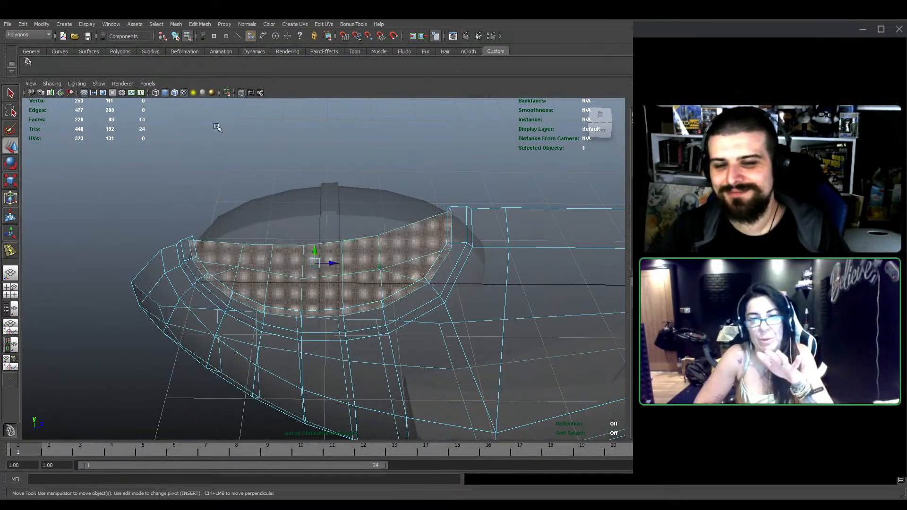
pyautogui.click(241, 93)
pyautogui.keyDown('alt'); pyautogui.moveTo(290, 246); pyautogui.dragTo(308, 259, button='middle'); pyautogui.keyUp('alt')
pyautogui.scroll(4, 307, 258)
pyautogui.press('r')
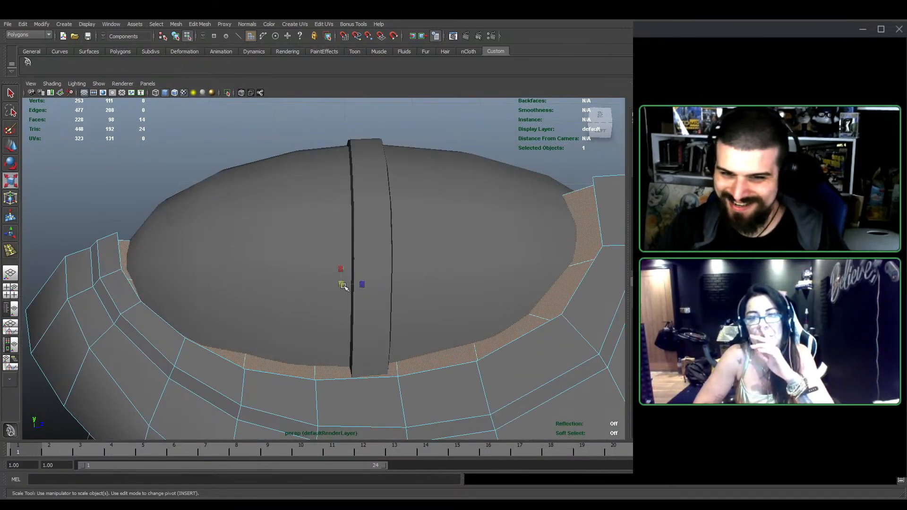
pyautogui.moveTo(341, 283); pyautogui.dragTo(363, 345)
pyautogui.moveTo(363, 344); pyautogui.dragTo(401, 326, button='right')
pyautogui.keyDown('alt'); pyautogui.moveTo(409, 336); pyautogui.dragTo(330, 313); pyautogui.keyUp('alt')
pyautogui.click(330, 314)
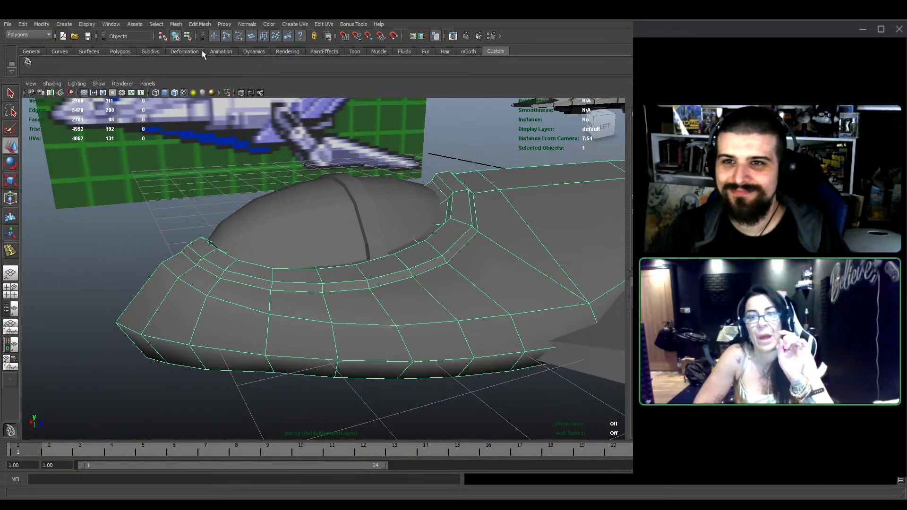
# Insert an edge loop across the fuselage's side beside the front of the canopy and move it outward to round the rim
pyautogui.click(227, 109)
pyautogui.keyDown('alt'); pyautogui.moveTo(265, 269); pyautogui.dragTo(275, 298); pyautogui.keyUp('alt')
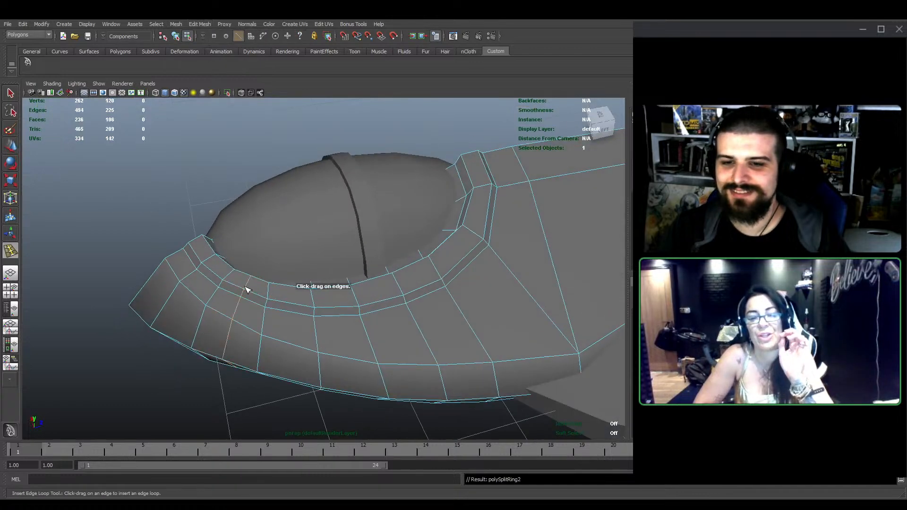
pyautogui.keyDown('alt'); pyautogui.moveTo(245, 289); pyautogui.dragTo(313, 279, button='middle'); pyautogui.keyUp('alt')
pyautogui.scroll(3, 314, 285)
pyautogui.press('w')
pyautogui.keyDown('alt'); pyautogui.moveTo(314, 285); pyautogui.dragTo(280, 309); pyautogui.keyUp('alt')
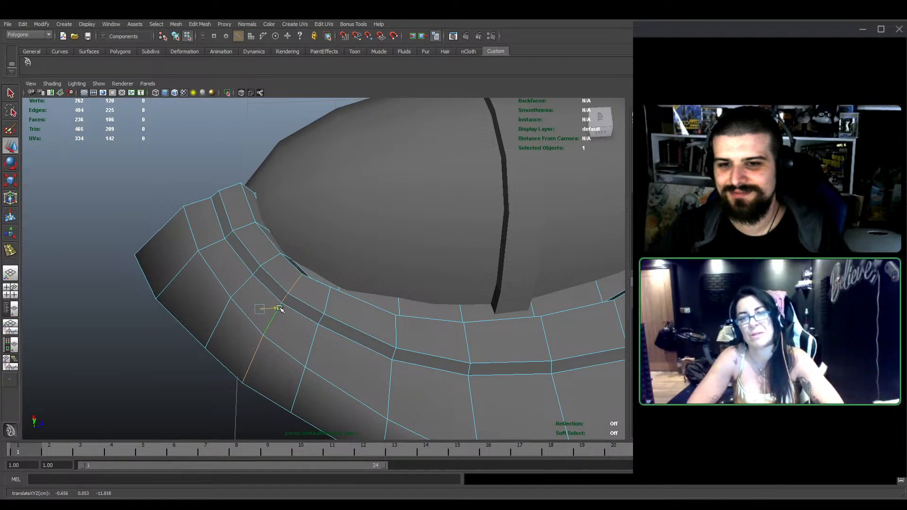
# Insert another edge loop across the rim and hull side just ahead of the canopy strut and adjust its position
pyautogui.keyDown('alt'); pyautogui.moveTo(392, 312); pyautogui.dragTo(272, 249, button='middle'); pyautogui.keyUp('alt')
pyautogui.press('y')
pyautogui.click(285, 249)
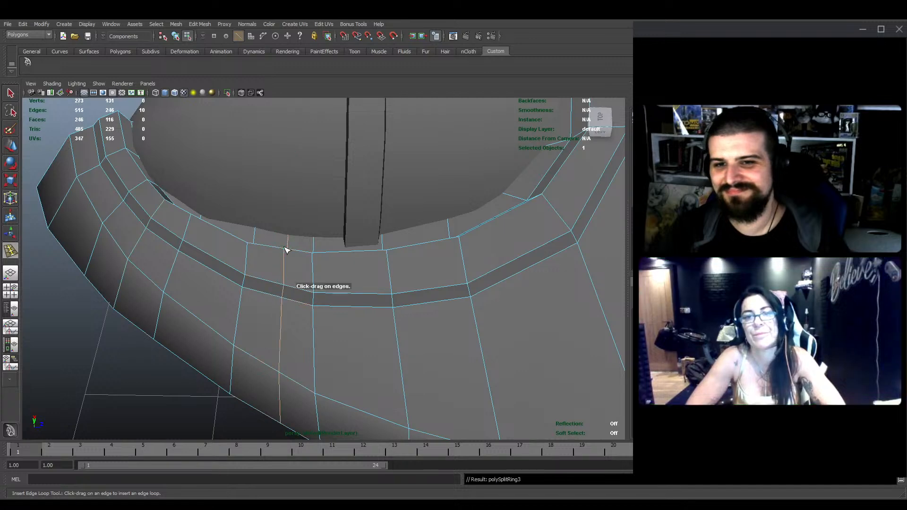
pyautogui.press('w')
pyautogui.keyDown('alt'); pyautogui.moveTo(302, 255); pyautogui.dragTo(282, 263); pyautogui.keyUp('alt')
pyautogui.keyDown('alt'); pyautogui.moveTo(248, 267); pyautogui.dragTo(274, 299, button='middle'); pyautogui.keyUp('alt')
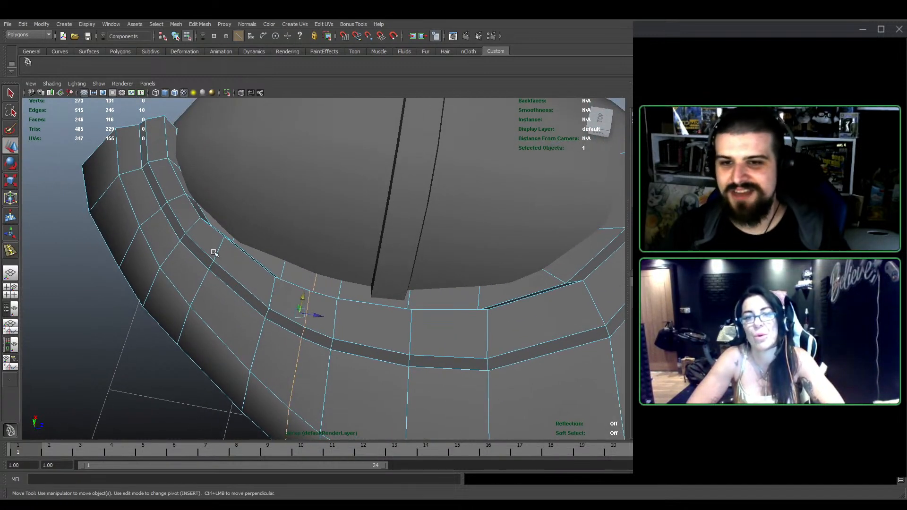
# Select the outer edges of the front loop using X-ray display, shift them outward, and turn X-ray off
pyautogui.keyDown('alt'); pyautogui.moveTo(217, 251); pyautogui.dragTo(234, 142); pyautogui.keyUp('alt')
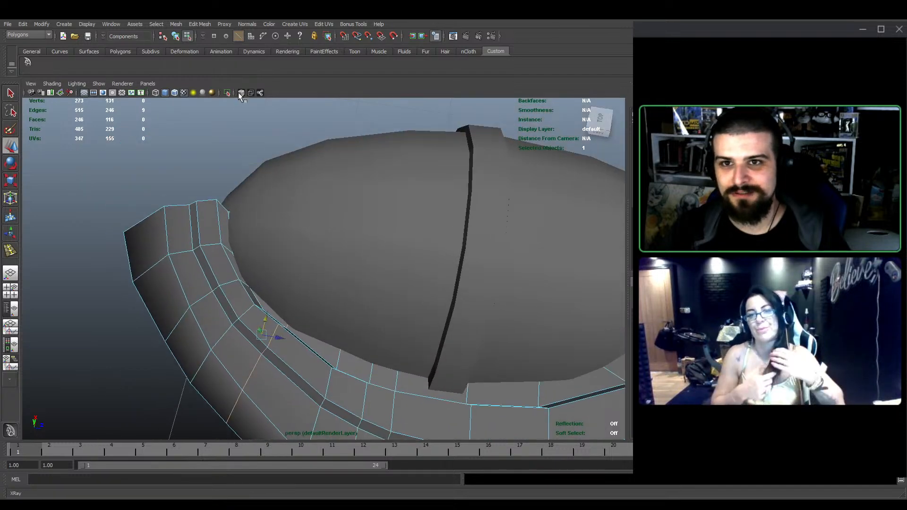
pyautogui.click(240, 93)
pyautogui.keyDown('alt'); pyautogui.moveTo(278, 172); pyautogui.dragTo(313, 211); pyautogui.keyUp('alt')
pyautogui.keyDown('alt'); pyautogui.moveTo(397, 293); pyautogui.dragTo(377, 268); pyautogui.keyUp('alt')
pyautogui.keyDown('alt'); pyautogui.moveTo(313, 256); pyautogui.dragTo(325, 225, button='middle'); pyautogui.keyUp('alt')
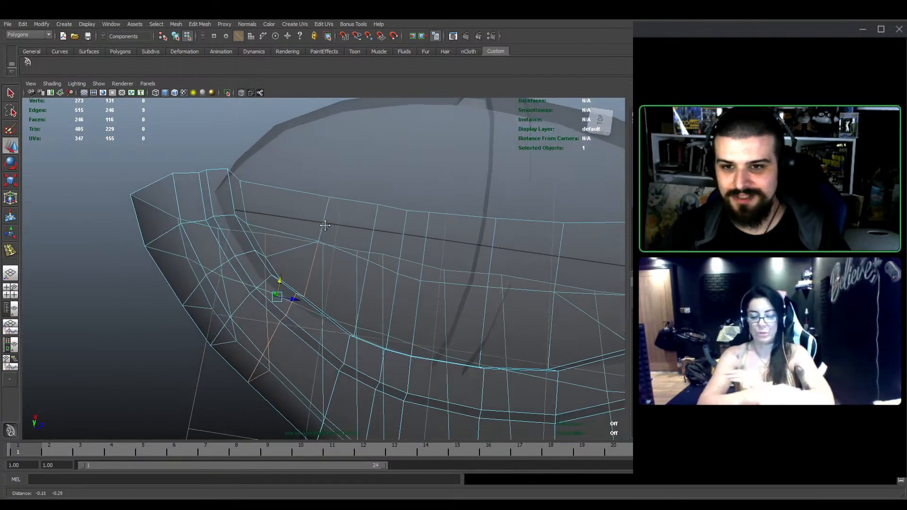
pyautogui.keyDown('alt'); pyautogui.moveTo(325, 225); pyautogui.dragTo(342, 217); pyautogui.keyUp('alt')
pyautogui.keyDown('alt'); pyautogui.moveTo(280, 259); pyautogui.dragTo(291, 249, button='middle'); pyautogui.keyUp('alt')
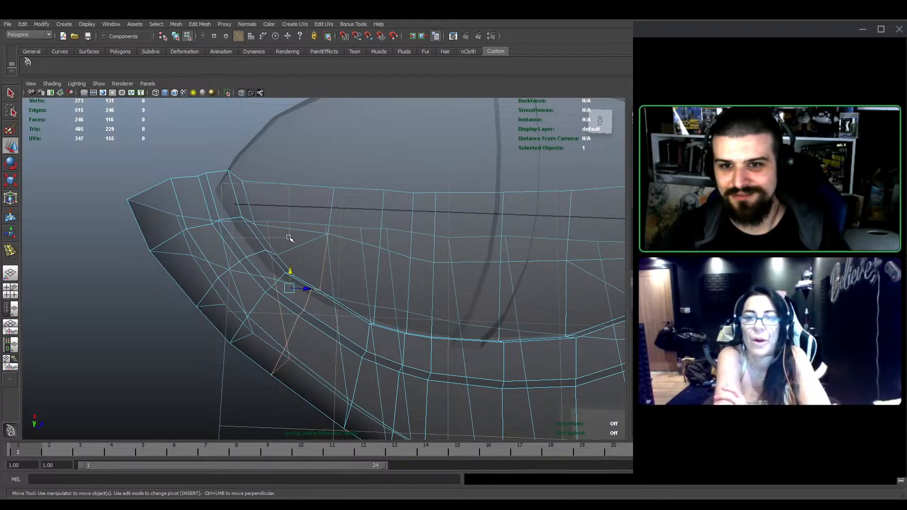
pyautogui.moveTo(292, 291); pyautogui.dragTo(295, 297)
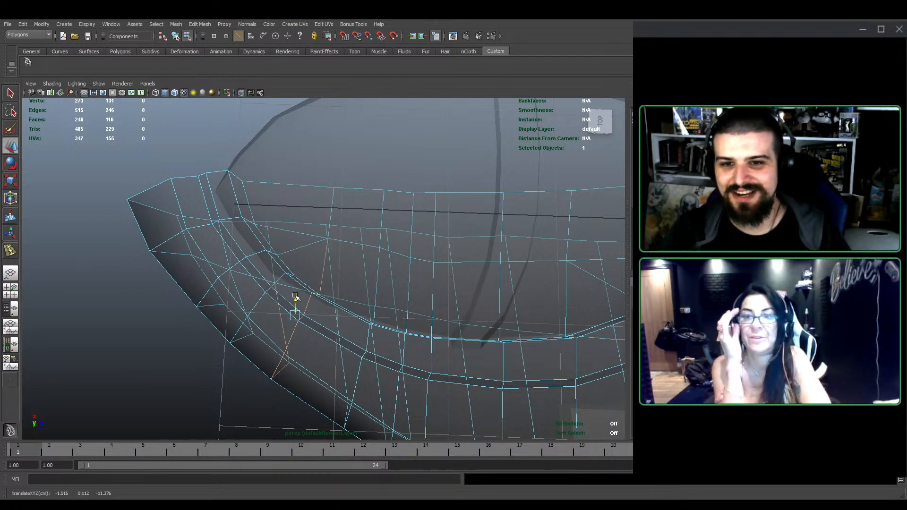
pyautogui.click(244, 93)
pyautogui.keyDown('alt'); pyautogui.moveTo(293, 185); pyautogui.dragTo(344, 215); pyautogui.keyUp('alt')
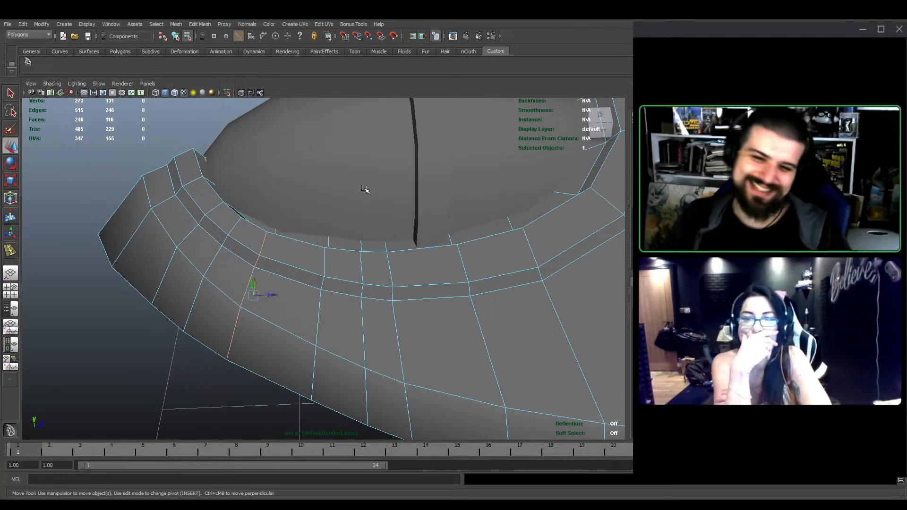
# Insert an edge loop between the two front loops, exclude its cockpit-interior edges from the selection, and nudge the rest to smooth the curve
pyautogui.click(202, 23)
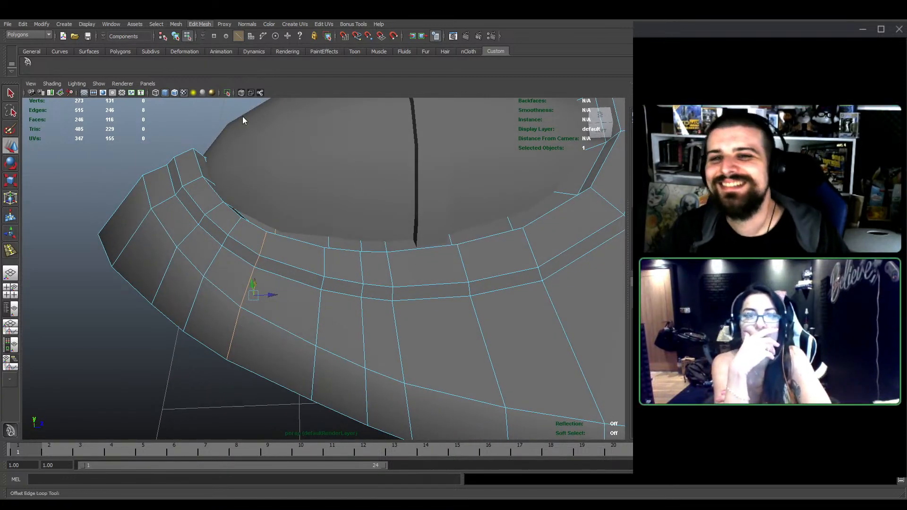
pyautogui.click(243, 118)
pyautogui.click(291, 266)
pyautogui.press('w')
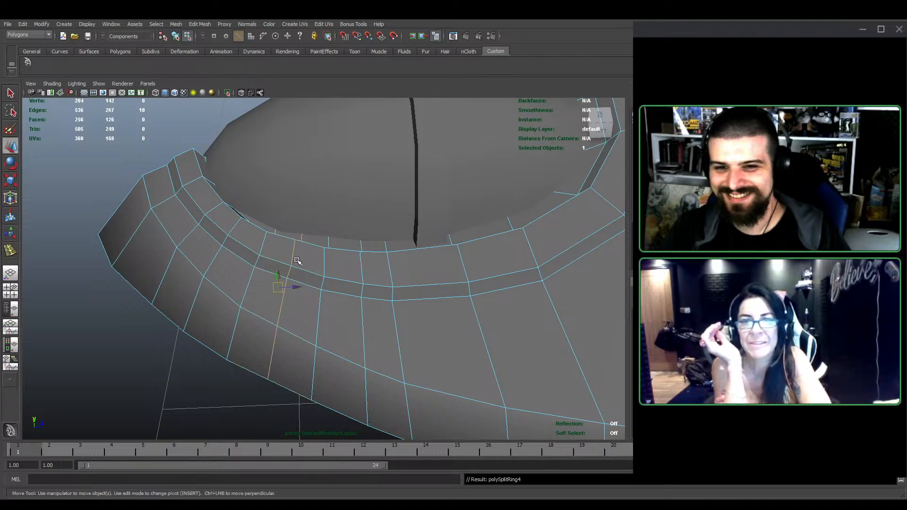
pyautogui.click(293, 251)
pyautogui.doubleClick(293, 251)
pyautogui.keyDown('alt'); pyautogui.moveTo(294, 184); pyautogui.dragTo(282, 223); pyautogui.keyUp('alt')
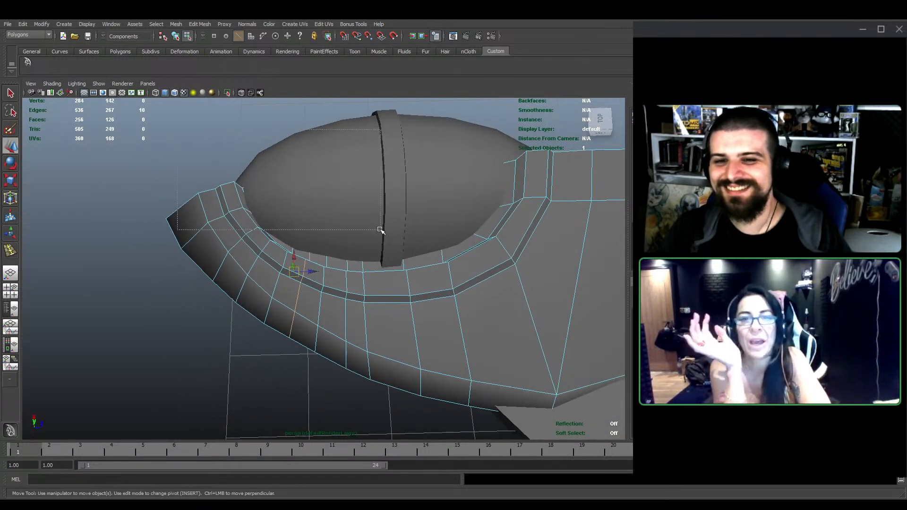
pyautogui.keyDown('ctrl'); pyautogui.moveTo(380, 235); pyautogui.dragTo(380, 235); pyautogui.keyUp('ctrl')
pyautogui.scroll(2, 380, 234)
pyautogui.moveTo(284, 259); pyautogui.dragTo(287, 259)
pyautogui.moveTo(344, 314)
pyautogui.keyDown('alt'); pyautogui.mouseDown()
pyautogui.moveTo(350, 336)
pyautogui.moveTo(335, 325)
pyautogui.mouseUp(); pyautogui.keyUp('alt')
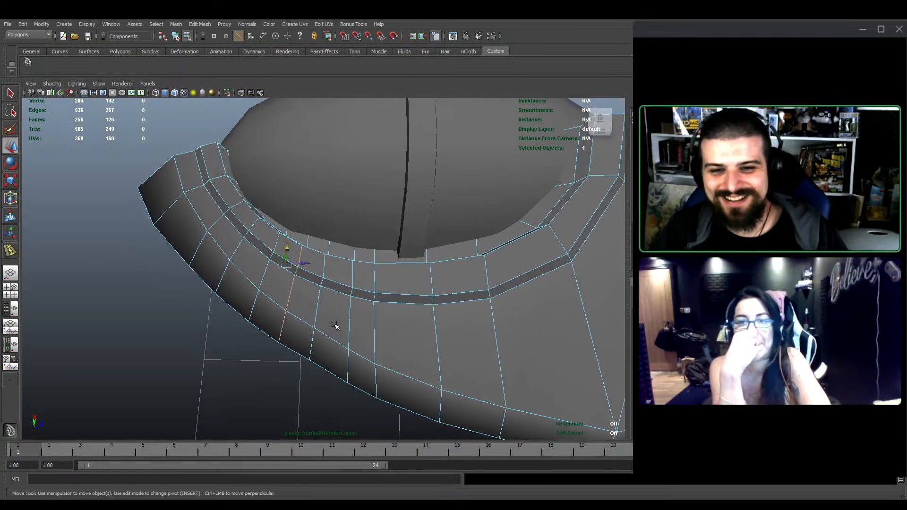
# Adjust the outer edges of the next loop toward the canopy strut and save the scene
pyautogui.doubleClick(311, 312)
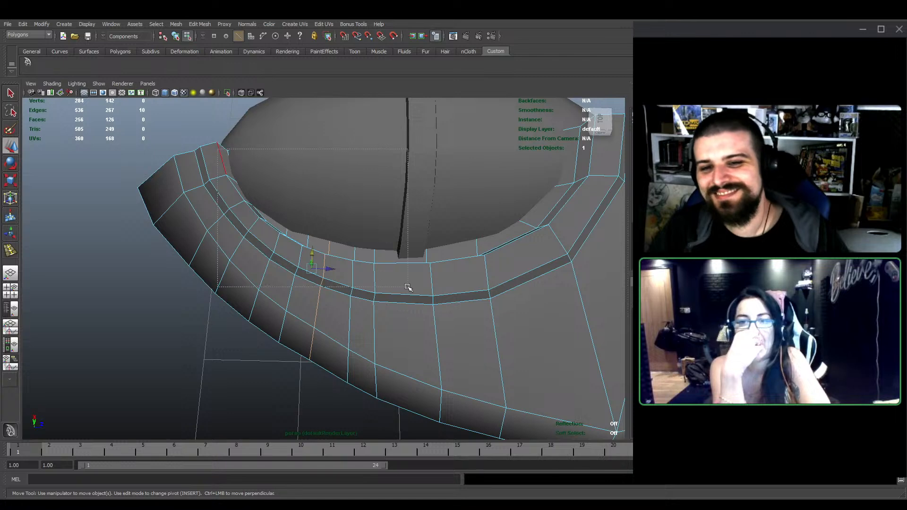
pyautogui.moveTo(312, 331); pyautogui.dragTo(314, 330)
pyautogui.keyDown('alt'); pyautogui.moveTo(449, 347); pyautogui.dragTo(393, 342, button='middle'); pyautogui.keyUp('alt')
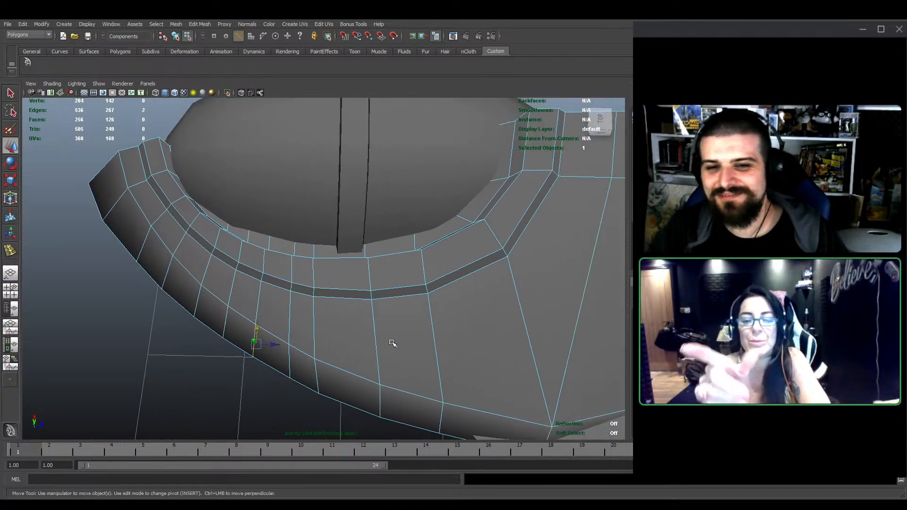
pyautogui.keyDown('alt'); pyautogui.moveTo(369, 331); pyautogui.dragTo(388, 324); pyautogui.keyUp('alt')
pyautogui.press('q')
pyautogui.hotkey('ctrl', 's')
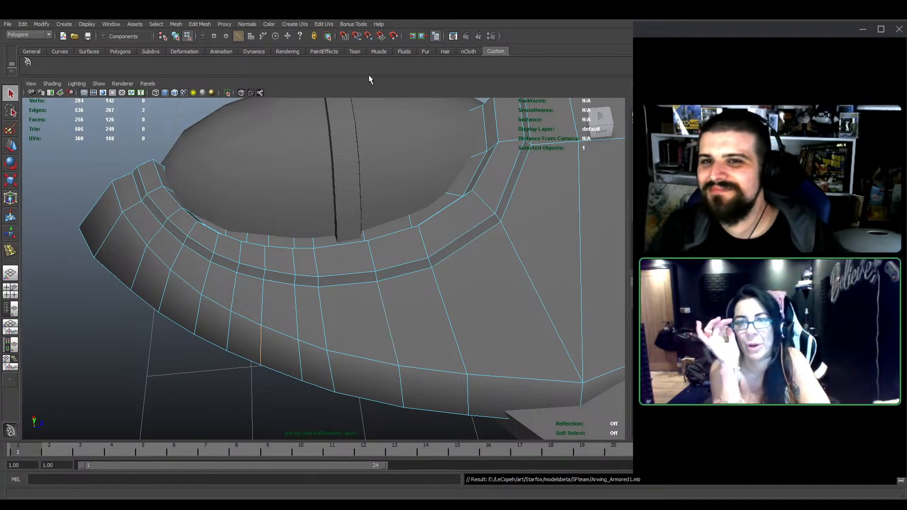
# Insert an edge loop beside the canopy strut, move its outer edges to round the hull, and save the scene in object mode
pyautogui.click(200, 26)
pyautogui.click(221, 115)
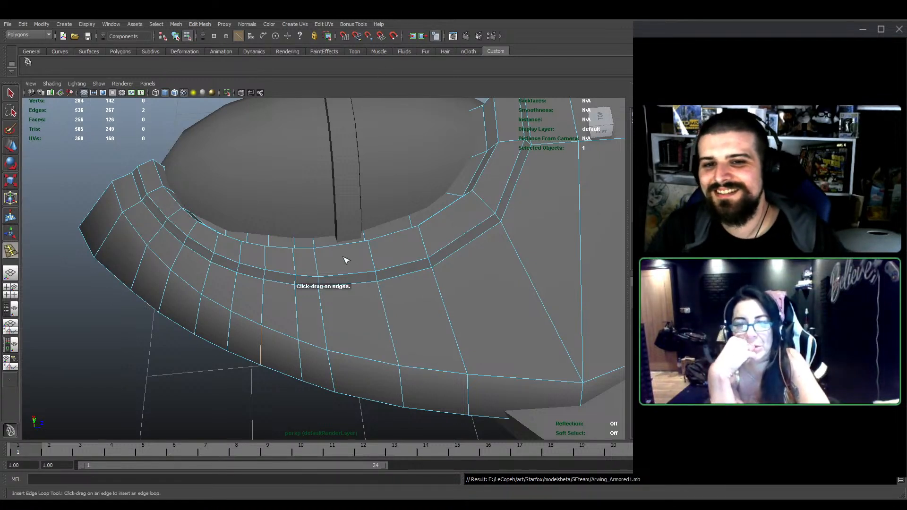
pyautogui.moveTo(336, 246); pyautogui.dragTo(339, 245)
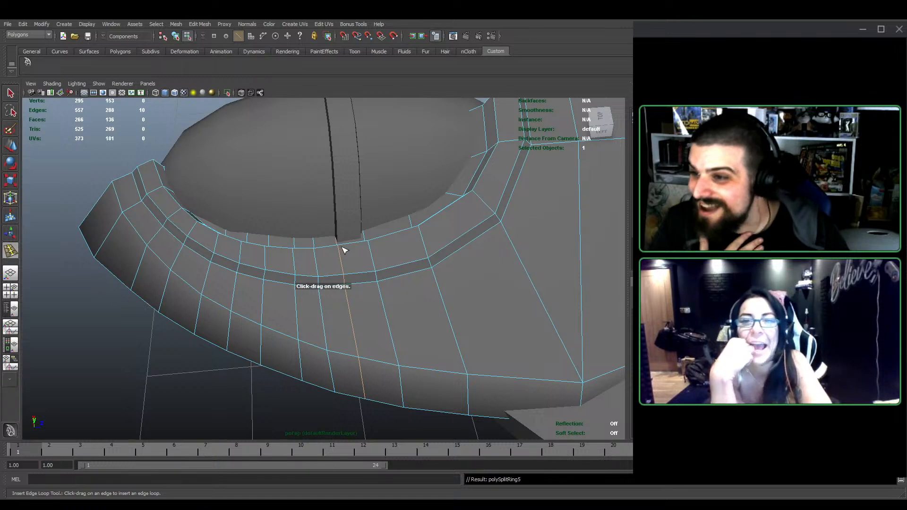
pyautogui.keyDown('alt'); pyautogui.moveTo(354, 300); pyautogui.dragTo(335, 301, button='middle'); pyautogui.keyUp('alt')
pyautogui.press('w')
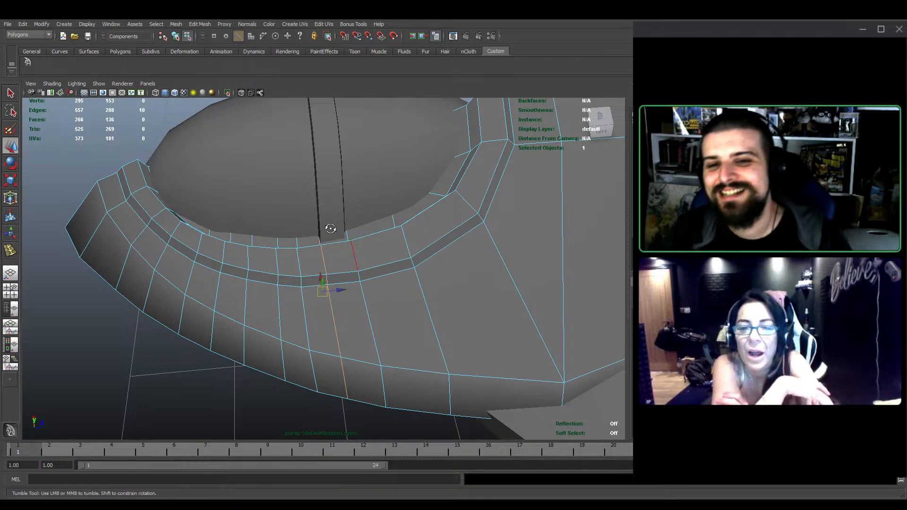
pyautogui.keyDown('alt'); pyautogui.moveTo(324, 229); pyautogui.dragTo(298, 270); pyautogui.keyUp('alt')
pyautogui.moveTo(183, 120); pyautogui.dragTo(376, 250)
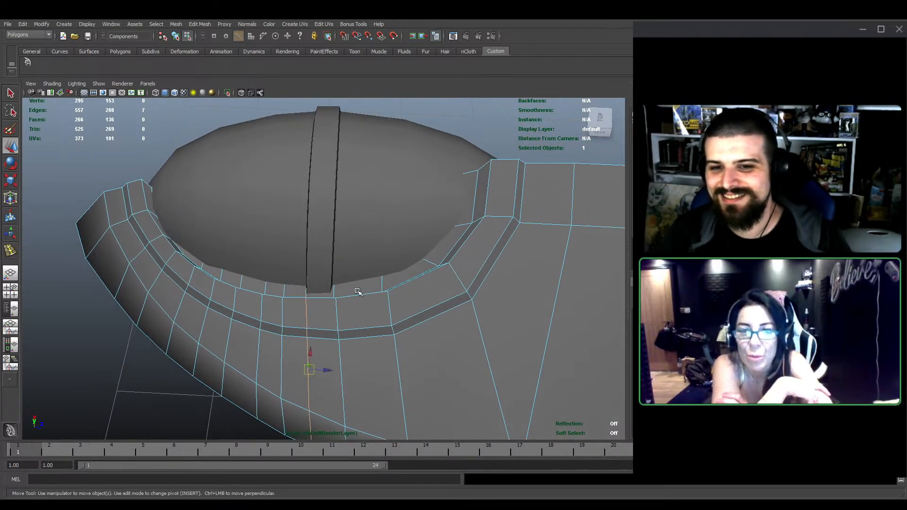
pyautogui.keyDown('alt'); pyautogui.moveTo(357, 291); pyautogui.dragTo(350, 298); pyautogui.keyUp('alt')
pyautogui.moveTo(308, 349); pyautogui.dragTo(349, 260)
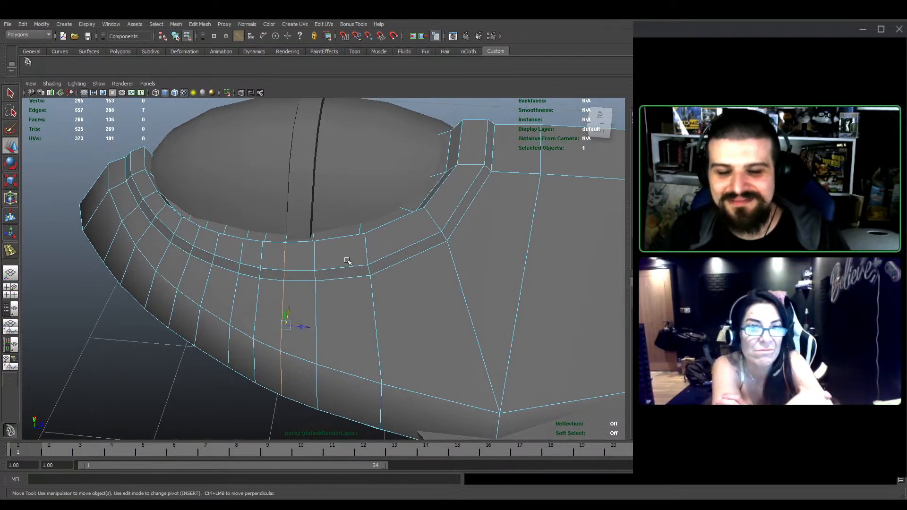
pyautogui.press('F8')
pyautogui.hotkey('ctrl', 's')
# Insert an edge loop just behind the canopy strut, drop its interior edges from the selection, and move the outer edges outward
pyautogui.click(200, 24)
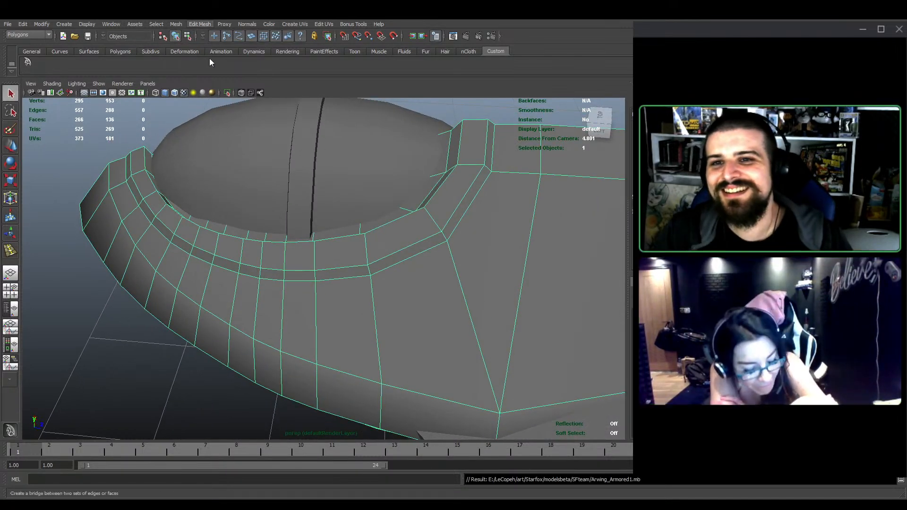
pyautogui.click(222, 125)
pyautogui.moveTo(331, 268); pyautogui.dragTo(243, 166)
pyautogui.press('w')
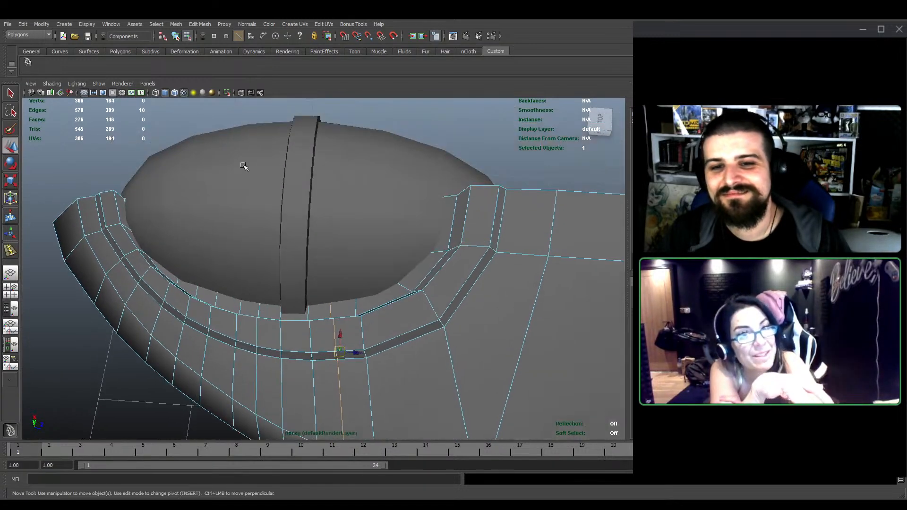
pyautogui.keyDown('ctrl'); pyautogui.moveTo(420, 303); pyautogui.dragTo(419, 303); pyautogui.keyUp('ctrl')
pyautogui.keyDown('alt'); pyautogui.moveTo(353, 316); pyautogui.dragTo(350, 292, button='middle'); pyautogui.keyUp('alt')
pyautogui.click(337, 355)
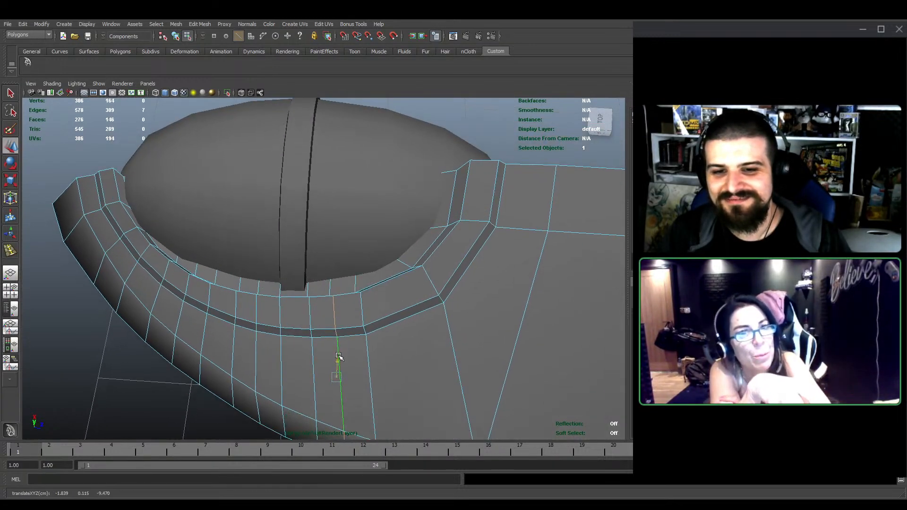
pyautogui.keyDown('alt'); pyautogui.moveTo(381, 353); pyautogui.dragTo(367, 294, button='middle'); pyautogui.keyUp('alt')
pyautogui.keyDown('alt'); pyautogui.moveTo(367, 294); pyautogui.dragTo(373, 287); pyautogui.keyUp('alt')
pyautogui.keyDown('alt'); pyautogui.moveTo(383, 264); pyautogui.dragTo(359, 301, button='middle'); pyautogui.keyUp('alt')
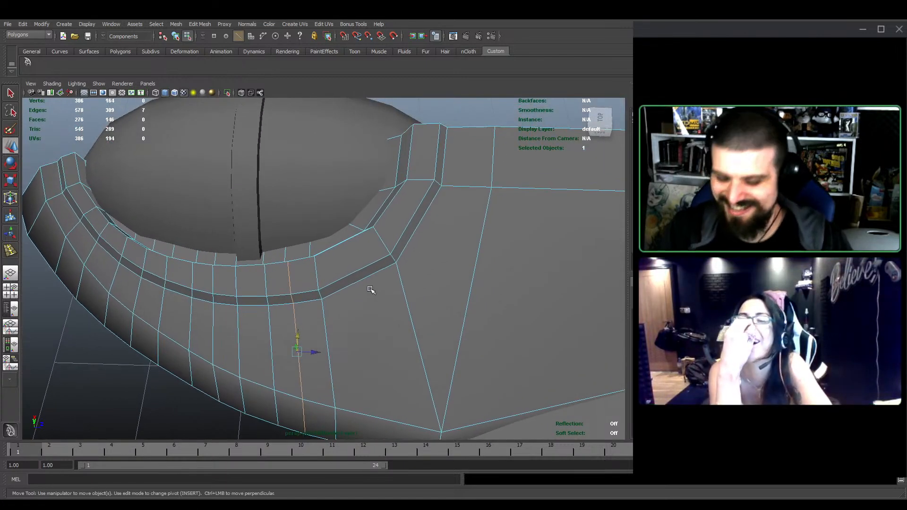
# Insert an edge loop farther back on the rim's rear curve, reposition its outer edges, and return to object mode
pyautogui.keyDown('shift'); pyautogui.moveTo(371, 289); pyautogui.dragTo(333, 287, button='right'); pyautogui.keyUp('shift')
pyautogui.moveTo(354, 275); pyautogui.dragTo(349, 257)
pyautogui.press('e')
pyautogui.press('w')
pyautogui.keyDown('alt'); pyautogui.moveTo(348, 257); pyautogui.dragTo(349, 291, button='middle'); pyautogui.keyUp('alt')
pyautogui.moveTo(219, 156); pyautogui.dragTo(248, 167)
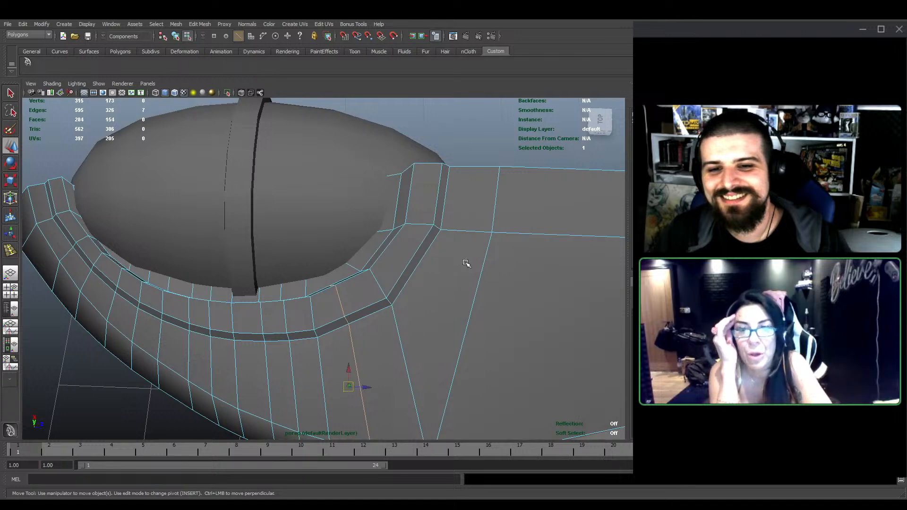
pyautogui.moveTo(352, 369); pyautogui.dragTo(331, 280)
pyautogui.keyDown('ctrl'); pyautogui.moveTo(249, 200); pyautogui.dragTo(443, 321); pyautogui.keyUp('ctrl')
pyautogui.moveTo(364, 393); pyautogui.dragTo(397, 336)
pyautogui.press('F8')
pyautogui.scroll(-3, 428, 349)
pyautogui.keyDown('alt'); pyautogui.moveTo(443, 360); pyautogui.dragTo(378, 304); pyautogui.keyUp('alt')
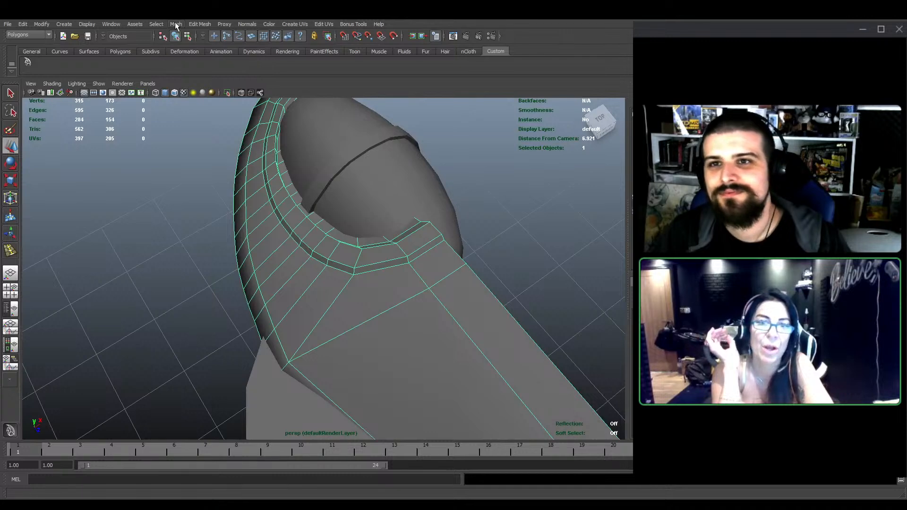
# Insert an edge loop from the rim's rear corner lengthwise along the fuselage toward the tail
pyautogui.keyDown('alt'); pyautogui.moveTo(330, 265); pyautogui.dragTo(510, 241); pyautogui.keyUp('alt')
pyautogui.scroll(3, 339, 271)
pyautogui.press('w')
pyautogui.scroll(-5, 387, 275)
pyautogui.scroll(-3, 533, 211)
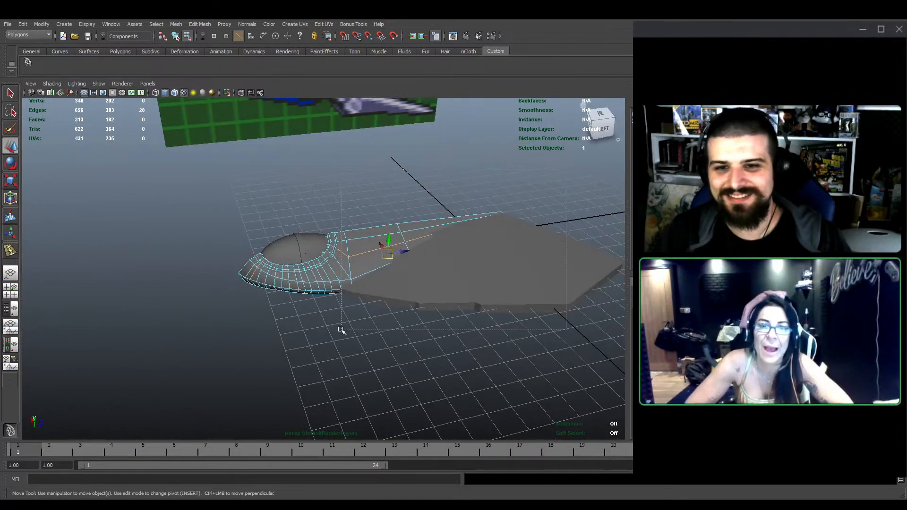
# Reduce the selection to the new loop's edges at the rim's rear corner and move them outward to round it
pyautogui.keyDown('ctrl'); pyautogui.moveTo(341, 329); pyautogui.dragTo(338, 328); pyautogui.keyUp('ctrl')
pyautogui.keyDown('alt'); pyautogui.moveTo(279, 259); pyautogui.dragTo(225, 271); pyautogui.keyUp('alt')
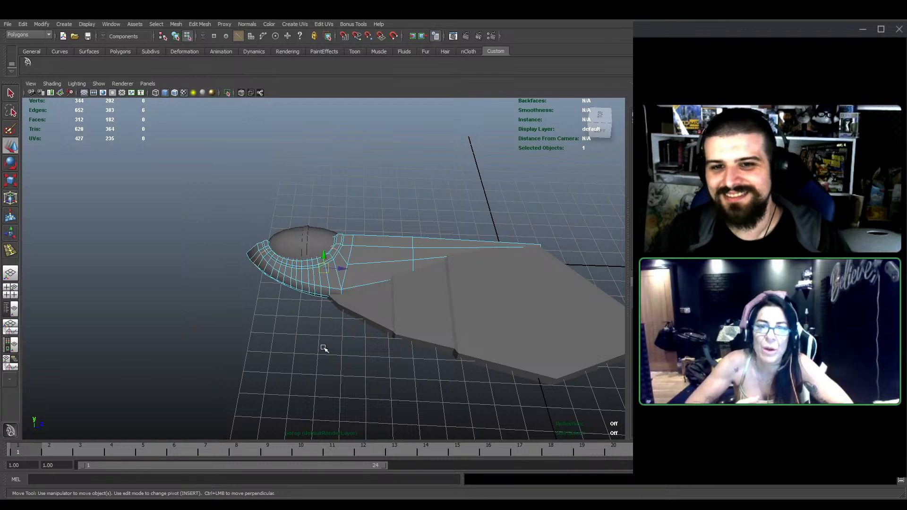
pyautogui.scroll(5, 324, 348)
pyautogui.keyDown('alt'); pyautogui.moveTo(323, 348); pyautogui.dragTo(245, 362); pyautogui.keyUp('alt')
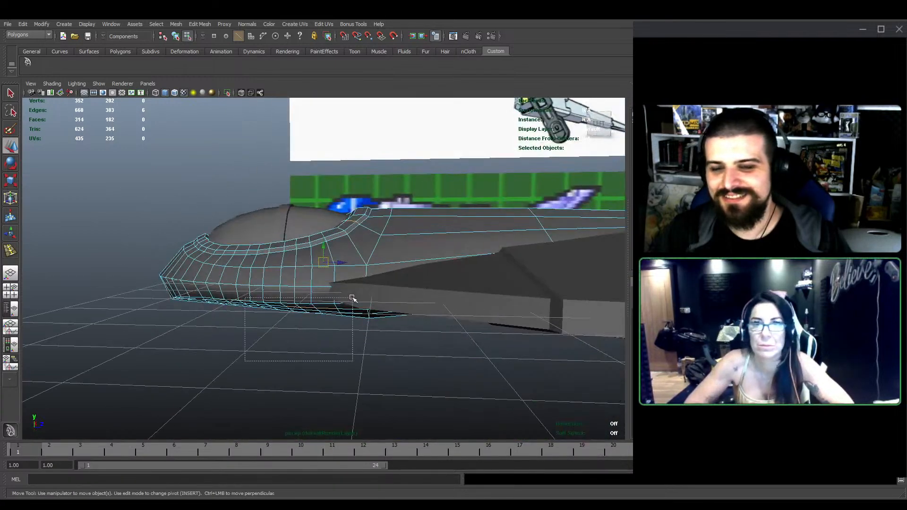
pyautogui.keyDown('ctrl'); pyautogui.moveTo(352, 297); pyautogui.dragTo(354, 298); pyautogui.keyUp('ctrl')
pyautogui.keyDown('alt'); pyautogui.moveTo(354, 298); pyautogui.dragTo(359, 325); pyautogui.keyUp('alt')
pyautogui.scroll(6, 364, 312)
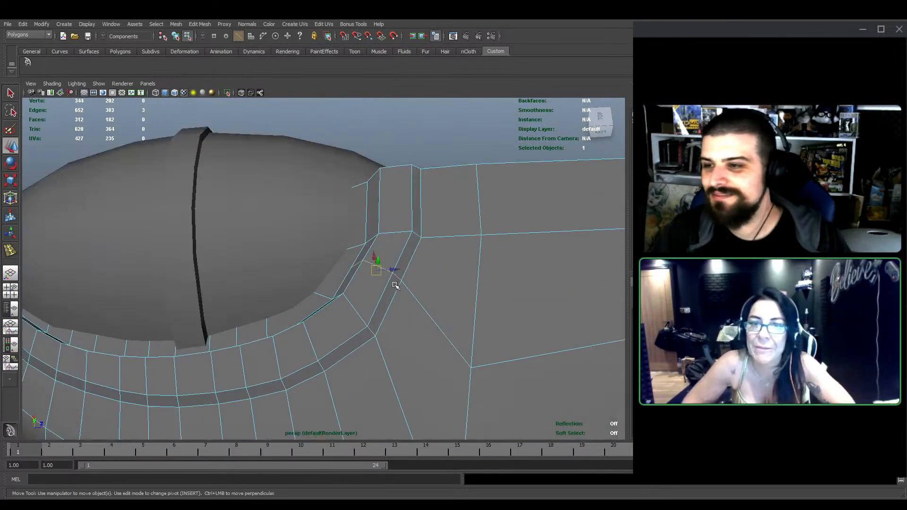
pyautogui.moveTo(395, 286)
pyautogui.keyDown('alt'); pyautogui.mouseDown()
pyautogui.moveTo(397, 293)
pyautogui.moveTo(397, 282)
pyautogui.mouseUp(); pyautogui.keyUp('alt')
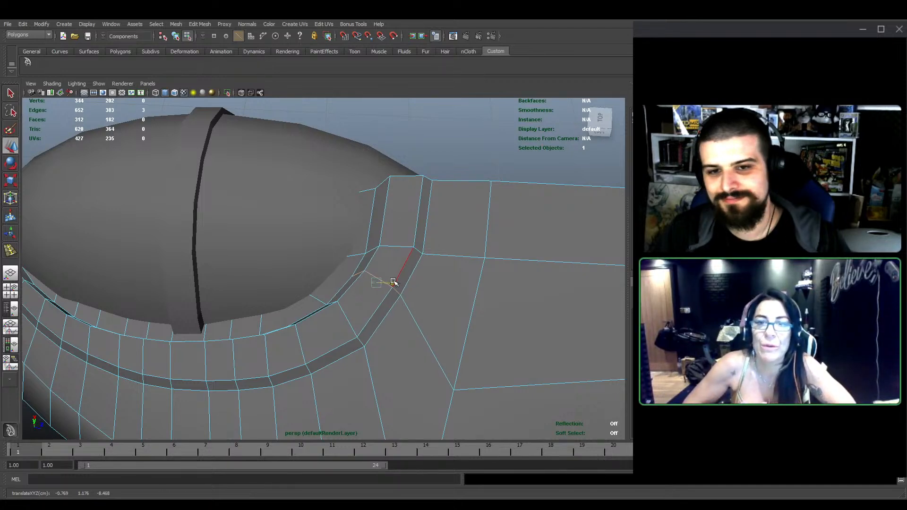
pyautogui.keyDown('alt'); pyautogui.moveTo(324, 345); pyautogui.dragTo(372, 291); pyautogui.keyUp('alt')
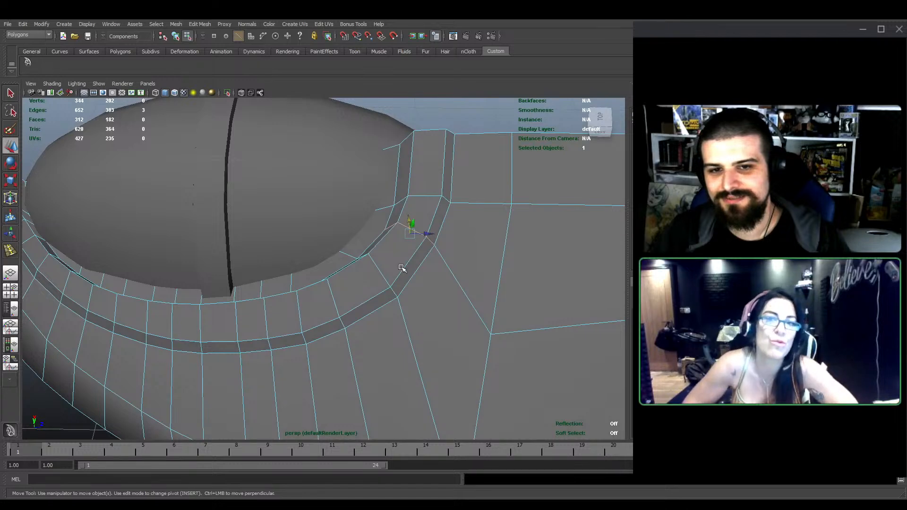
# Examine the deselected fuselage and rim from a distance, then reselect the fuselage for component editing
pyautogui.press('F8')
pyautogui.scroll(-5, 427, 146)
pyautogui.click(427, 145)
pyautogui.scroll(5, 374, 307)
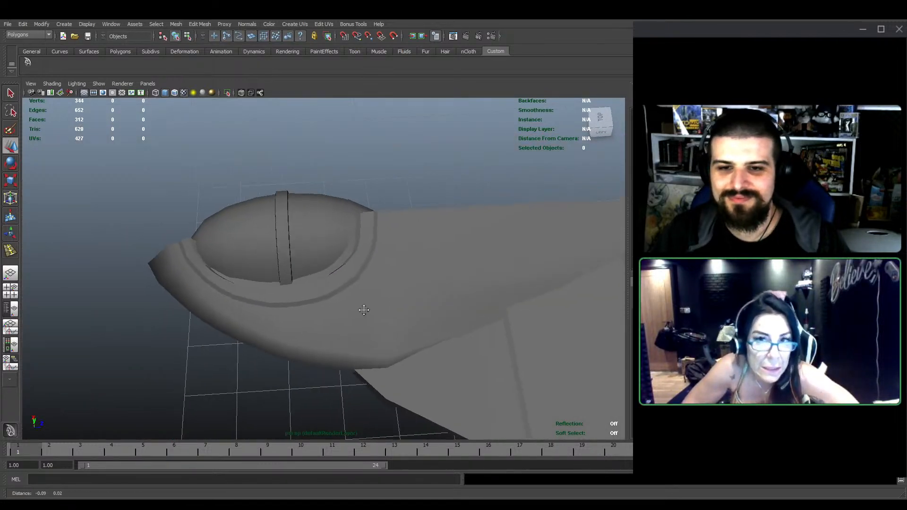
pyautogui.click(435, 304)
pyautogui.press('F8')
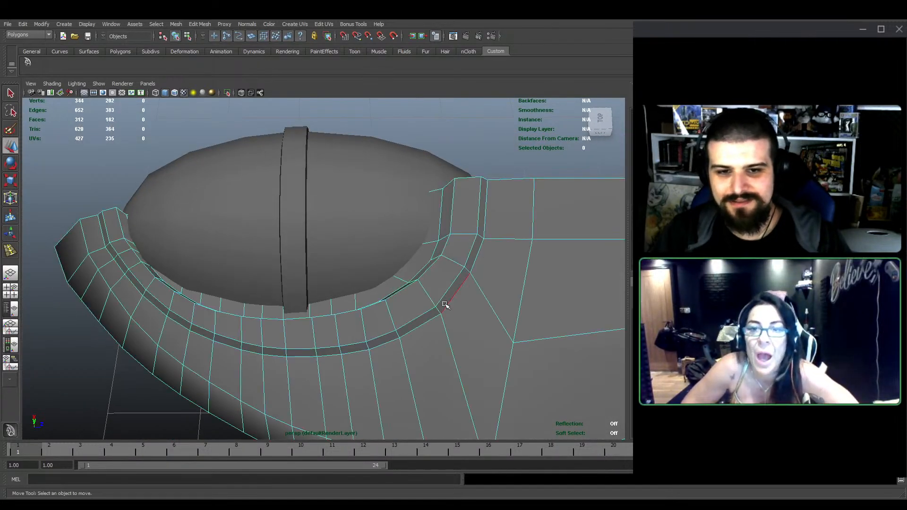
# Select the outer edge at the cockpit rim's rear corner and adjust its position
pyautogui.click(439, 313)
pyautogui.press('e')
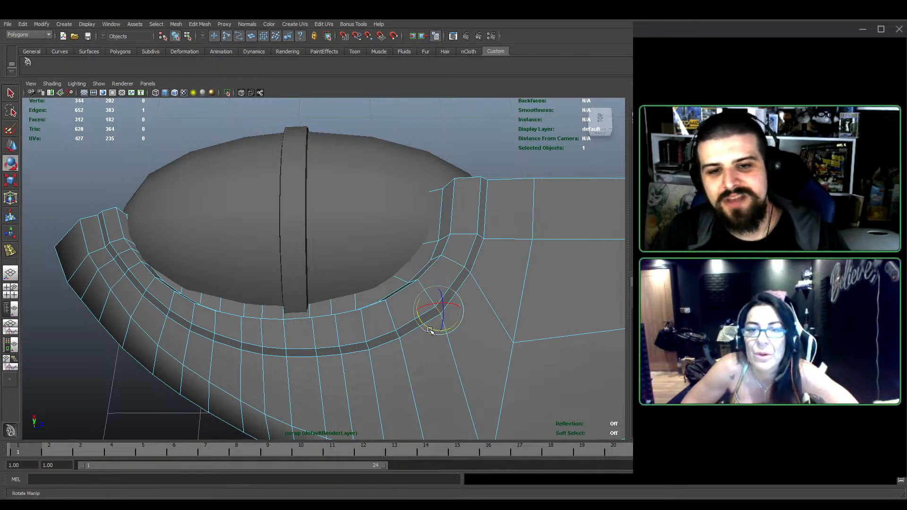
pyautogui.press('w')
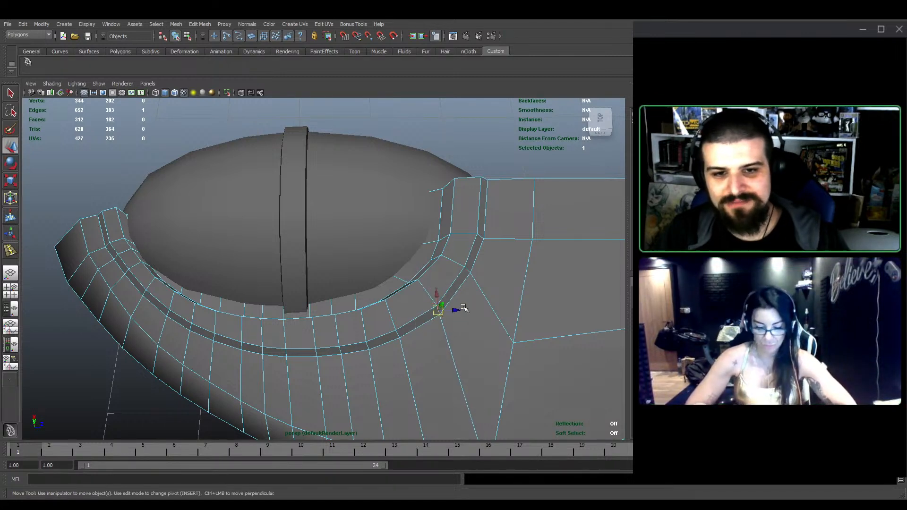
pyautogui.keyDown('alt'); pyautogui.moveTo(435, 297); pyautogui.dragTo(390, 297); pyautogui.keyUp('alt')
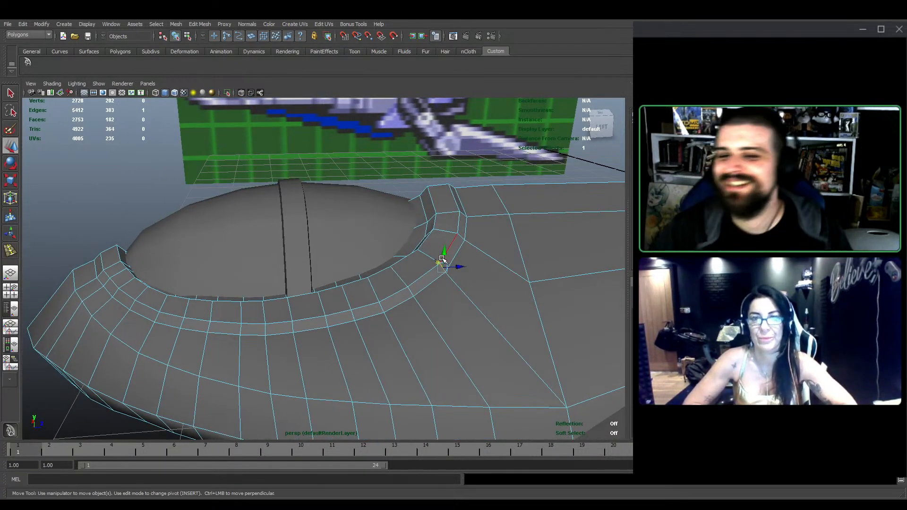
# Select the edge loop crossing the rim's front and reduce the selection to its four edges on the rim and upper nose
pyautogui.keyDown('alt'); pyautogui.moveTo(441, 259); pyautogui.dragTo(203, 265); pyautogui.keyUp('alt')
pyautogui.moveTo(197, 257); pyautogui.dragTo(253, 405)
pyautogui.hotkey('ctrl', 'z')
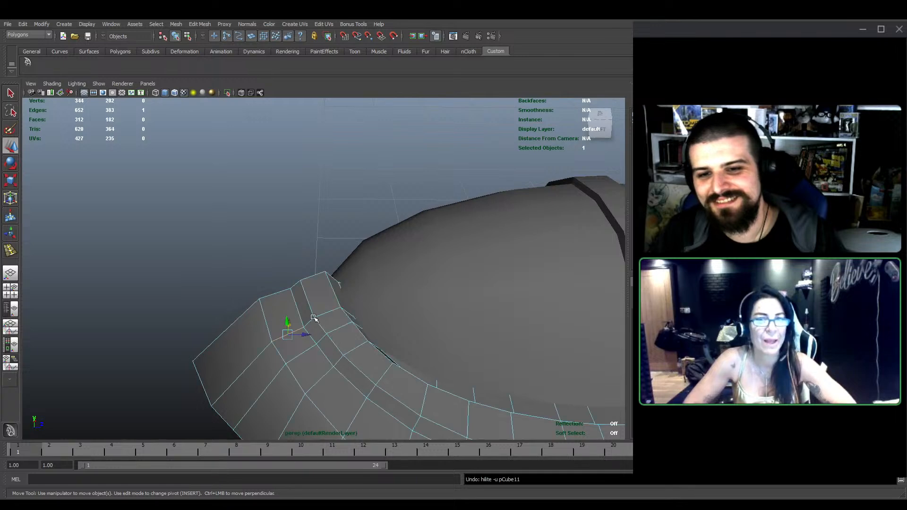
pyautogui.doubleClick(325, 312)
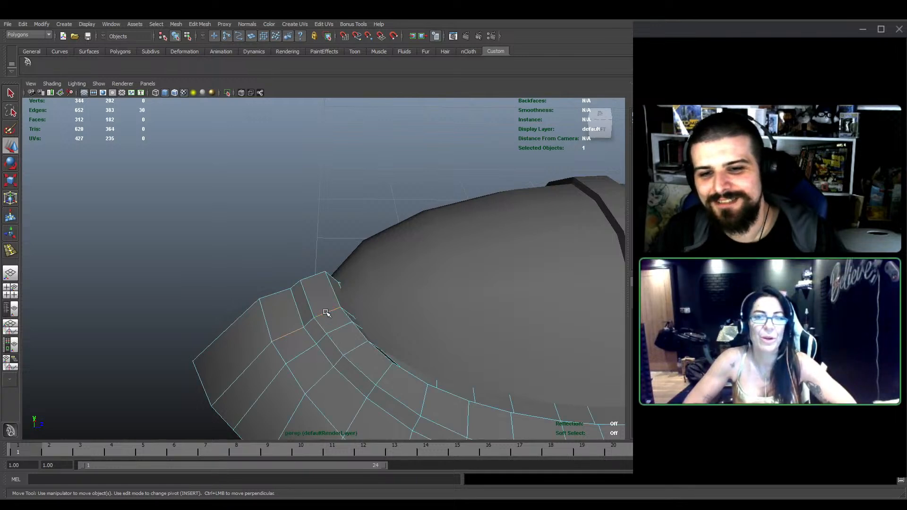
pyautogui.scroll(-2, 272, 392)
pyautogui.scroll(-4, 447, 290)
pyautogui.scroll(-3, 513, 217)
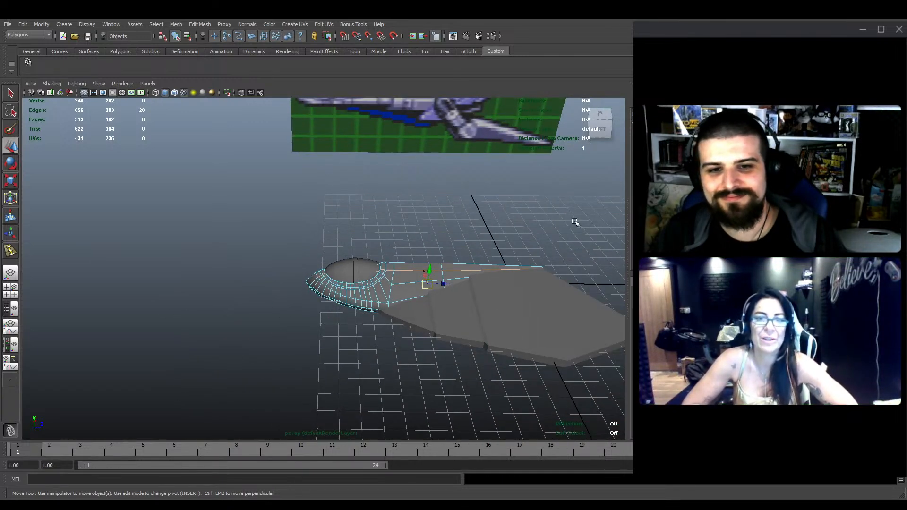
pyautogui.moveTo(347, 379); pyautogui.dragTo(348, 380)
pyautogui.scroll(5, 361, 324)
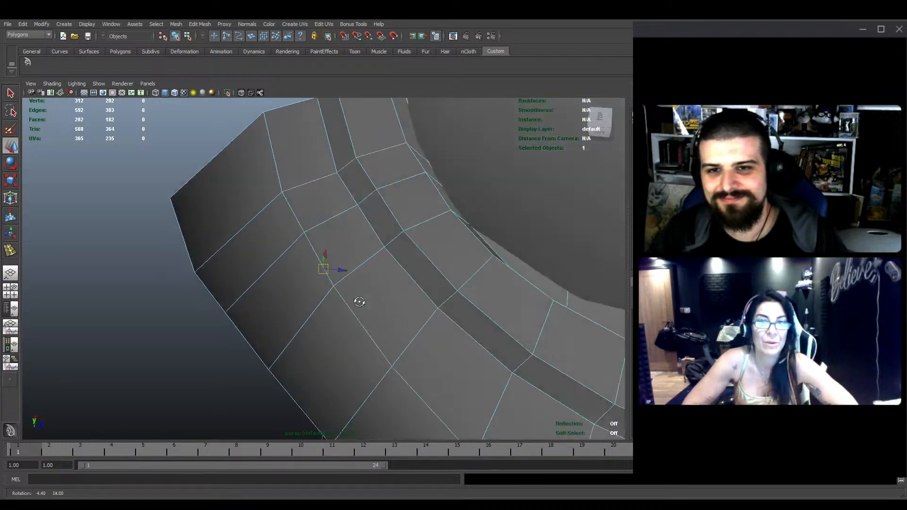
pyautogui.keyDown('alt'); pyautogui.moveTo(342, 304); pyautogui.dragTo(350, 256); pyautogui.keyUp('alt')
pyautogui.scroll(-3, 350, 255)
pyautogui.moveTo(107, 296); pyautogui.dragTo(316, 374)
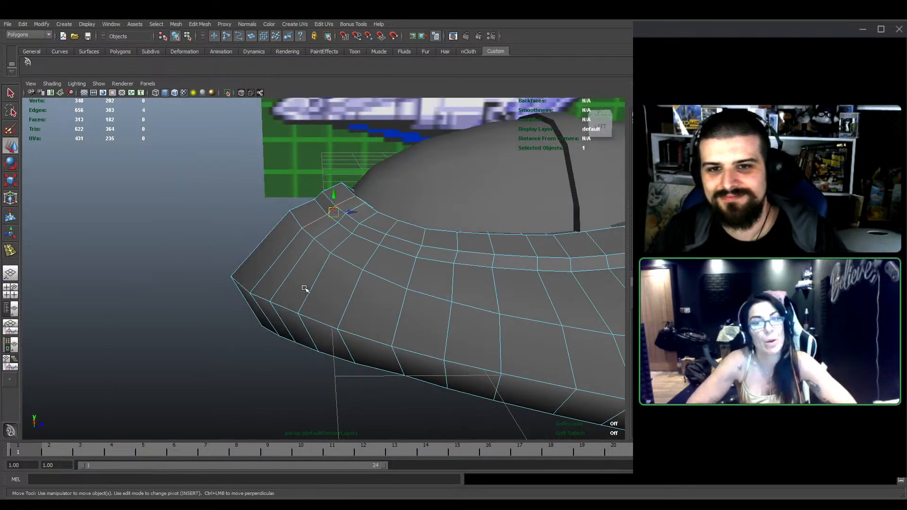
# Move the four edges at the rim's front to smooth its curve, return to object mode and save the scene
pyautogui.keyDown('alt'); pyautogui.moveTo(305, 288); pyautogui.dragTo(329, 263); pyautogui.keyUp('alt')
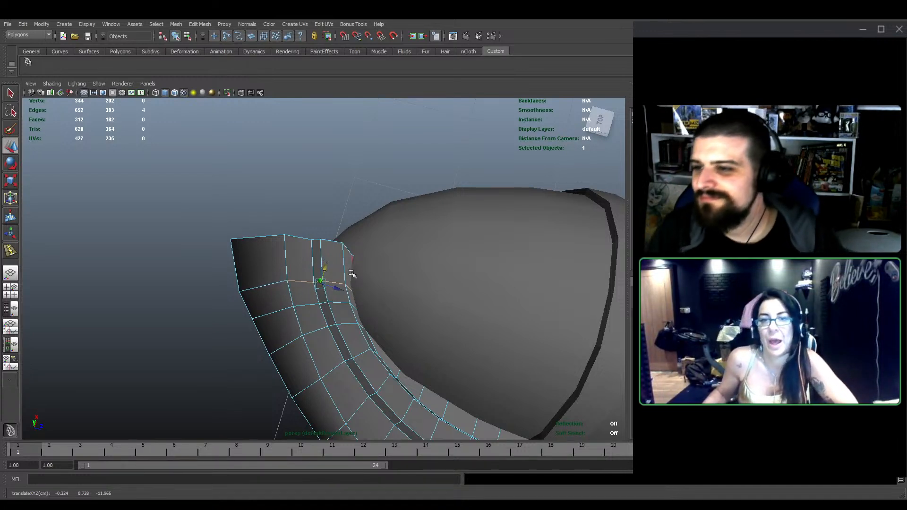
pyautogui.keyDown('alt'); pyautogui.moveTo(324, 321); pyautogui.dragTo(263, 255); pyautogui.keyUp('alt')
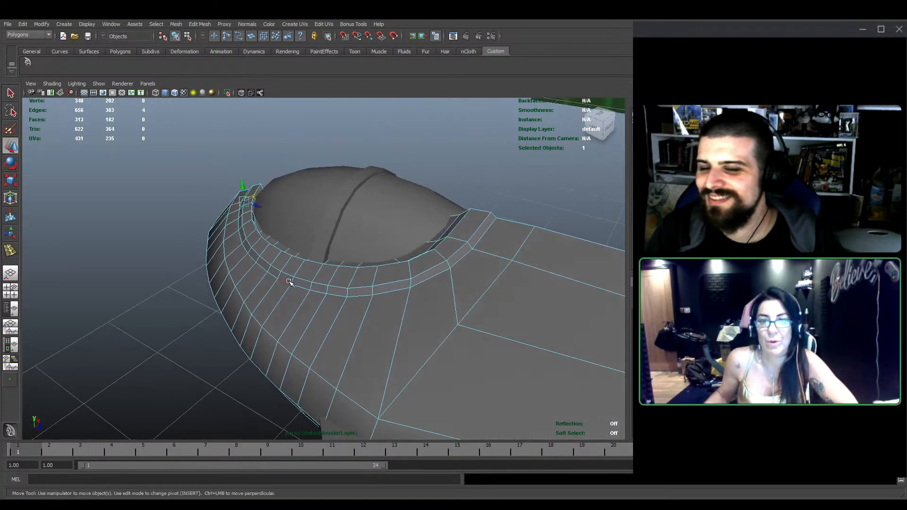
pyautogui.click(162, 262)
pyautogui.press('q')
pyautogui.hotkey('ctrl', 's')
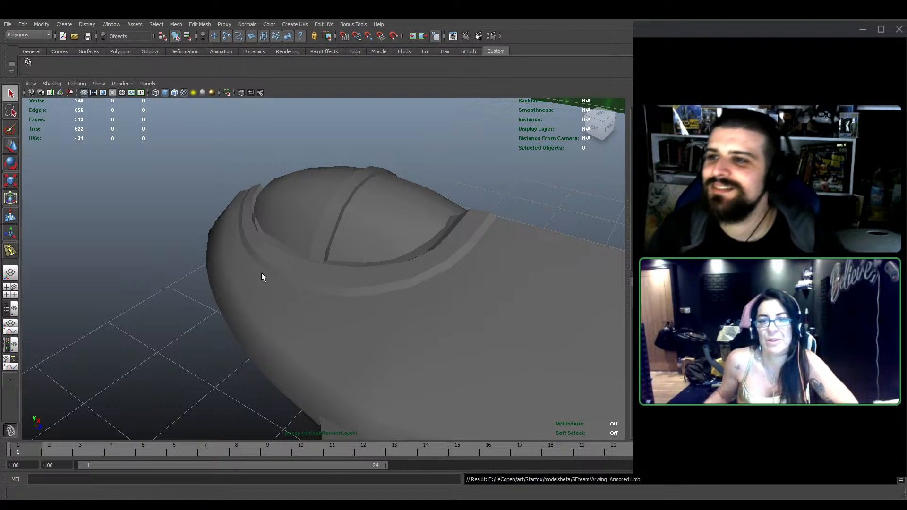
# Examine the nose and cockpit rim from the side against the reference images, with the fuselage selected and deselected
pyautogui.keyDown('alt'); pyautogui.moveTo(264, 277); pyautogui.dragTo(429, 293); pyautogui.keyUp('alt')
pyautogui.press('w')
pyautogui.click(451, 236)
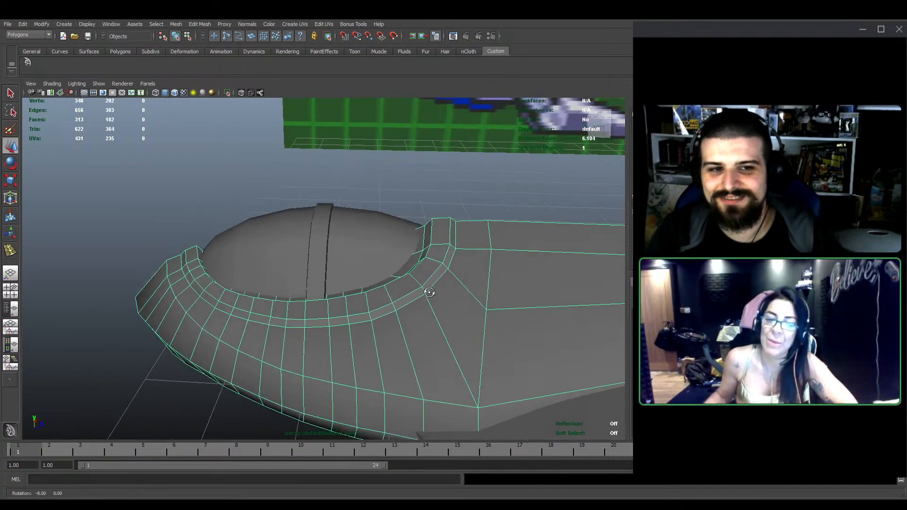
pyautogui.click(171, 127)
pyautogui.keyDown('alt'); pyautogui.moveTo(212, 226); pyautogui.dragTo(268, 222); pyautogui.keyUp('alt')
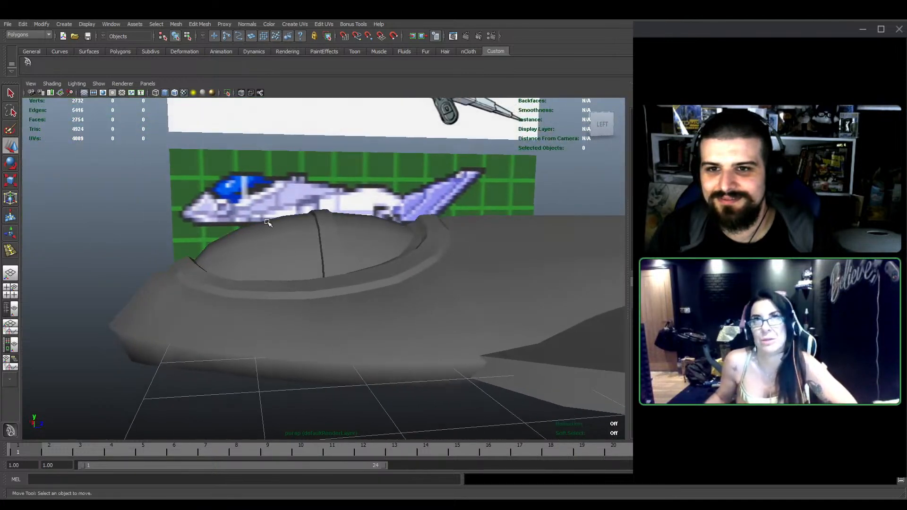
pyautogui.moveTo(313, 314)
pyautogui.keyDown('alt'); pyautogui.mouseDown()
pyautogui.moveTo(350, 284)
pyautogui.moveTo(313, 307)
pyautogui.mouseUp(); pyautogui.keyUp('alt')
pyautogui.click(273, 313)
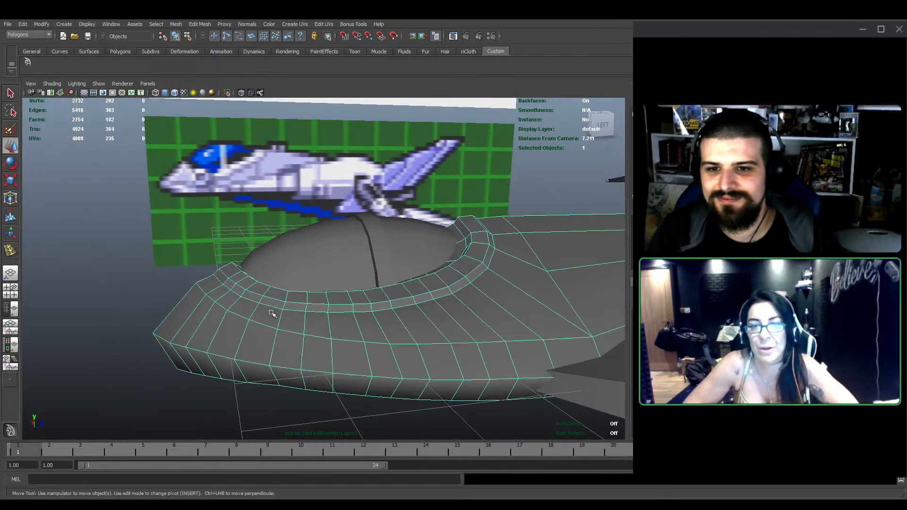
# Create a small polygon cylinder beside the fuselage nose
pyautogui.click(195, 72)
pyautogui.keyDown('alt'); pyautogui.moveTo(302, 288); pyautogui.dragTo(278, 288, button='right'); pyautogui.keyUp('alt')
pyautogui.keyDown('alt'); pyautogui.moveTo(279, 289); pyautogui.dragTo(297, 324); pyautogui.keyUp('alt')
pyautogui.keyDown('alt'); pyautogui.moveTo(298, 325); pyautogui.dragTo(300, 296, button='middle'); pyautogui.keyUp('alt')
pyautogui.keyDown('alt'); pyautogui.moveTo(299, 296); pyautogui.dragTo(303, 296, button='right'); pyautogui.keyUp('alt')
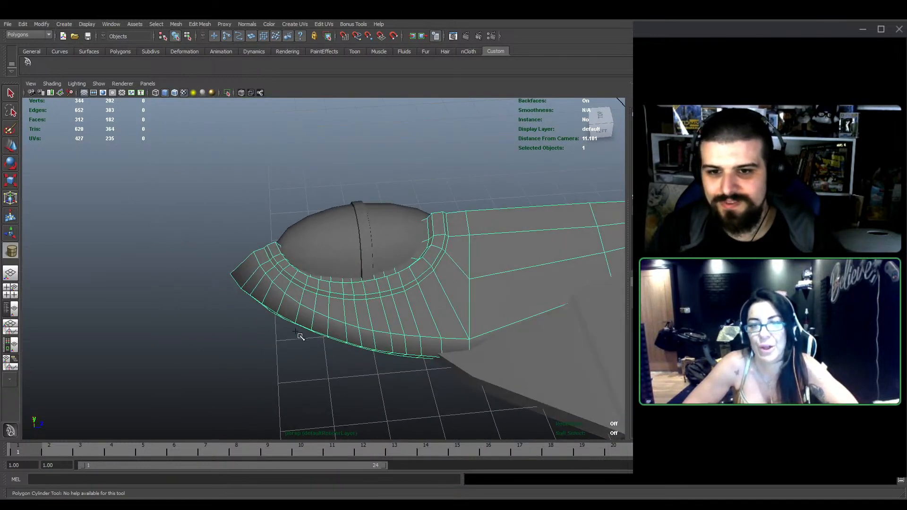
pyautogui.moveTo(296, 333)
pyautogui.mouseDown()
pyautogui.moveTo(308, 341)
pyautogui.moveTo(312, 312)
pyautogui.mouseUp()
pyautogui.moveTo(312, 314)
pyautogui.mouseDown()
pyautogui.moveTo(312, 328)
pyautogui.moveTo(307, 315)
pyautogui.mouseUp()
pyautogui.scroll(3, 304, 308)
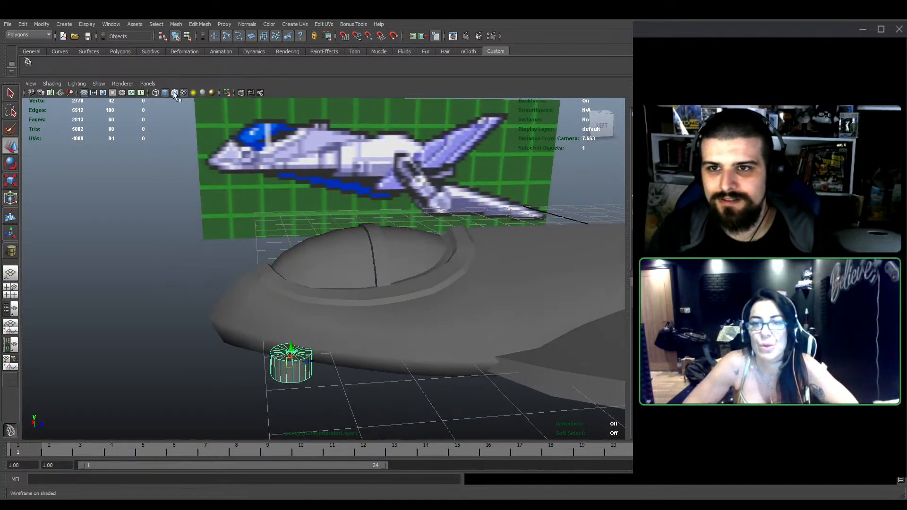
# Display wireframe on shaded, place the cylinder on the nose beside the rim's front and tilt it about 34 degrees
pyautogui.click(174, 93)
pyautogui.moveTo(290, 355)
pyautogui.keyDown('alt'); pyautogui.mouseDown()
pyautogui.moveTo(287, 368)
pyautogui.moveTo(286, 300)
pyautogui.mouseUp(); pyautogui.keyUp('alt')
pyautogui.press('v')
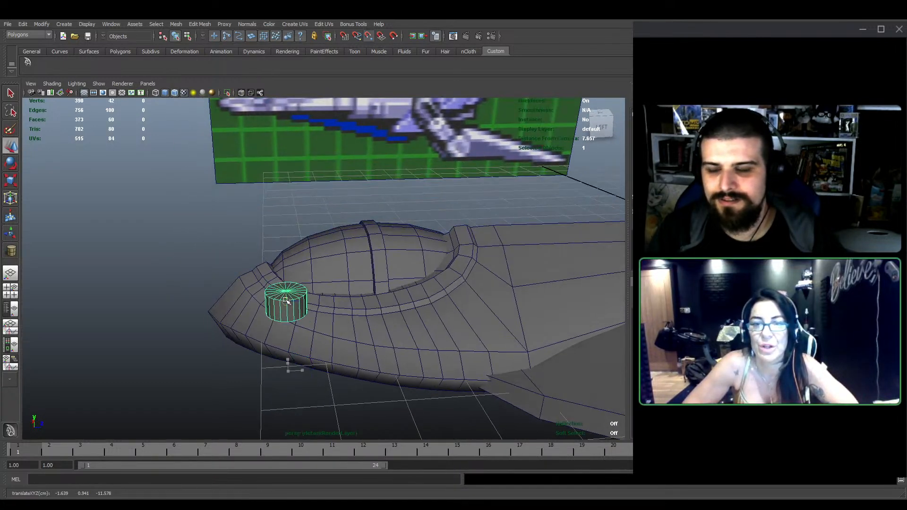
pyautogui.press('f')
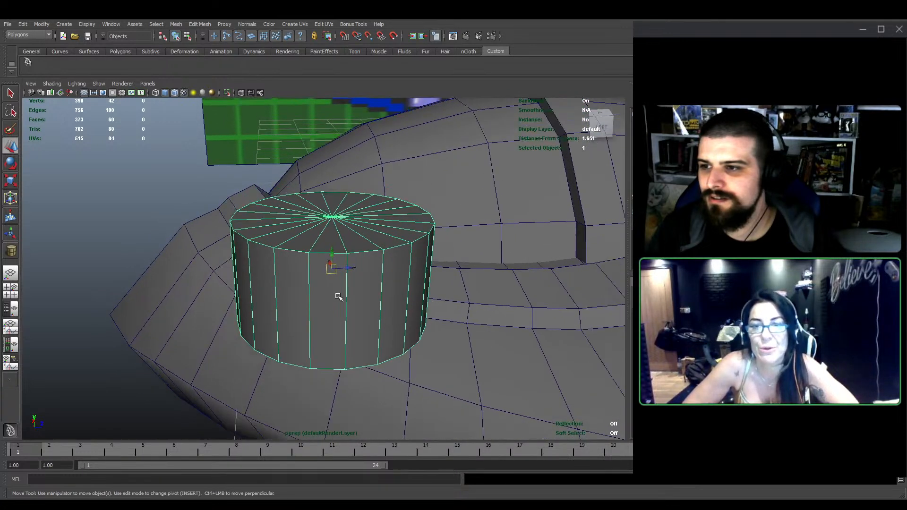
pyautogui.press('e')
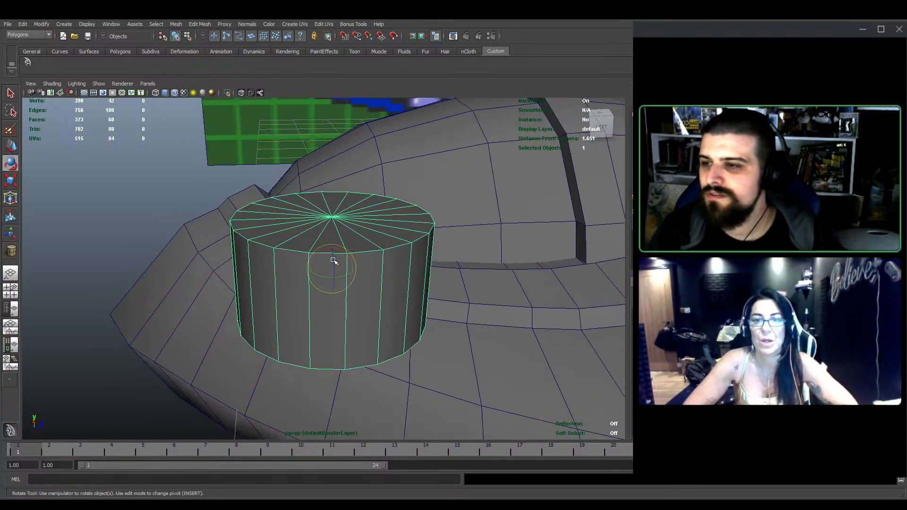
pyautogui.moveTo(334, 262); pyautogui.dragTo(334, 269)
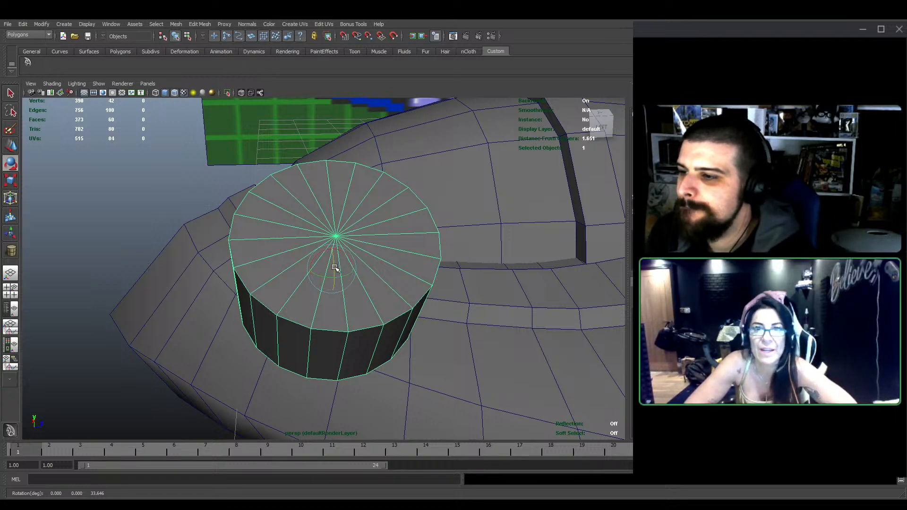
# Scale the cylinder down and seat it on the nose surface just outside the cockpit rim
pyautogui.keyDown('alt'); pyautogui.moveTo(321, 297); pyautogui.dragTo(358, 333); pyautogui.keyUp('alt')
pyautogui.press('r')
pyautogui.press('w')
pyautogui.keyDown('alt'); pyautogui.moveTo(357, 293); pyautogui.dragTo(287, 201); pyautogui.keyUp('alt')
pyautogui.keyDown('alt'); pyautogui.moveTo(287, 208); pyautogui.dragTo(316, 303); pyautogui.keyUp('alt')
# Select the ring of side faces around the cylinder and extrude them outward
pyautogui.moveTo(271, 261); pyautogui.dragTo(269, 278, button='right')
pyautogui.keyDown('alt'); pyautogui.moveTo(269, 278); pyautogui.dragTo(300, 325); pyautogui.keyUp('alt')
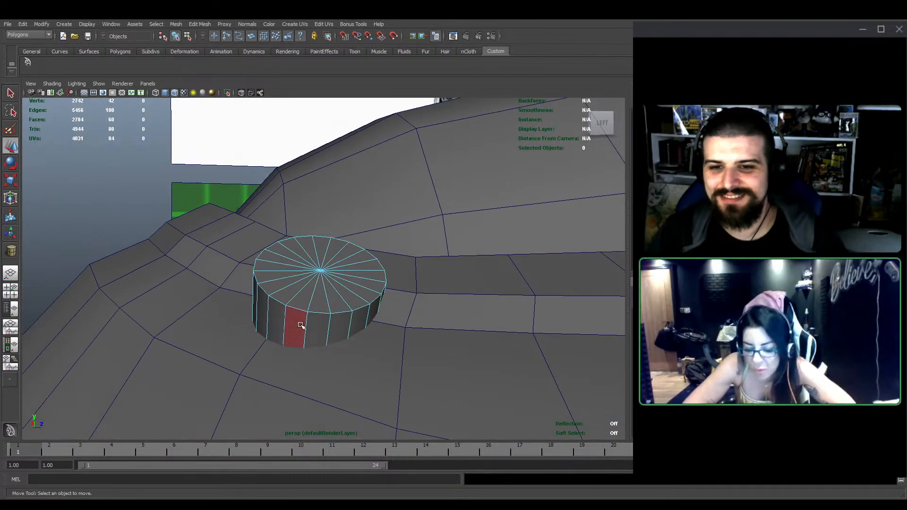
pyautogui.doubleClick(272, 316)
pyautogui.click(190, 25)
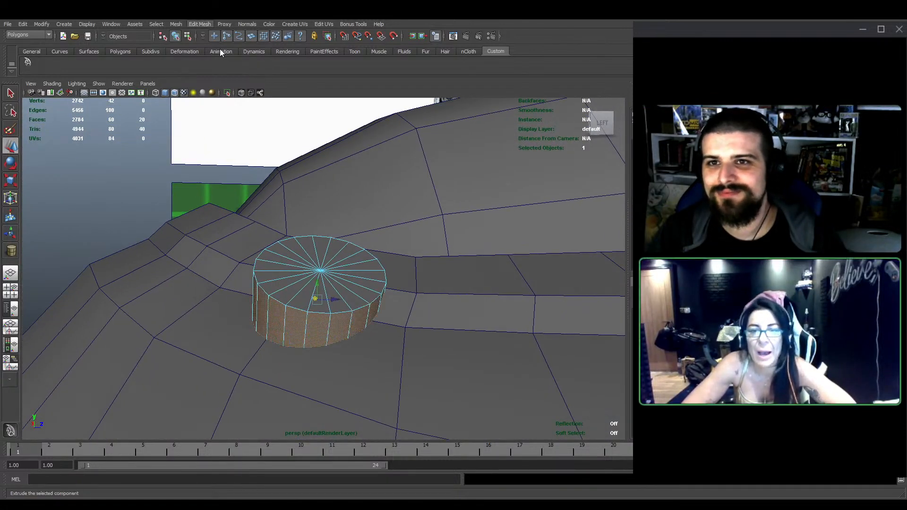
pyautogui.click(219, 49)
pyautogui.keyDown('alt'); pyautogui.moveTo(231, 141); pyautogui.dragTo(263, 215); pyautogui.keyUp('alt')
pyautogui.keyDown('alt'); pyautogui.moveTo(263, 214); pyautogui.dragTo(347, 300, button='right'); pyautogui.keyUp('alt')
pyautogui.keyDown('alt'); pyautogui.moveTo(348, 303); pyautogui.dragTo(260, 248); pyautogui.keyUp('alt')
pyautogui.press('w')
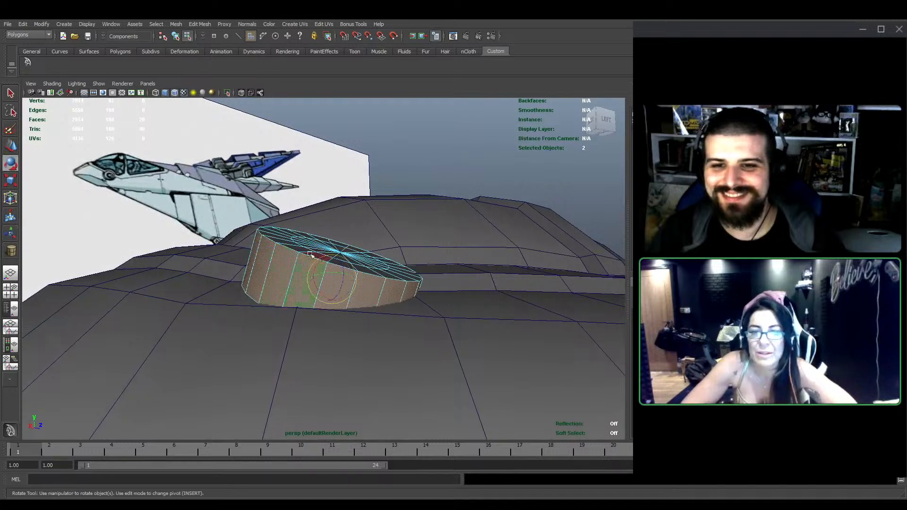
pyautogui.keyDown('alt'); pyautogui.moveTo(333, 261); pyautogui.dragTo(334, 290); pyautogui.keyUp('alt')
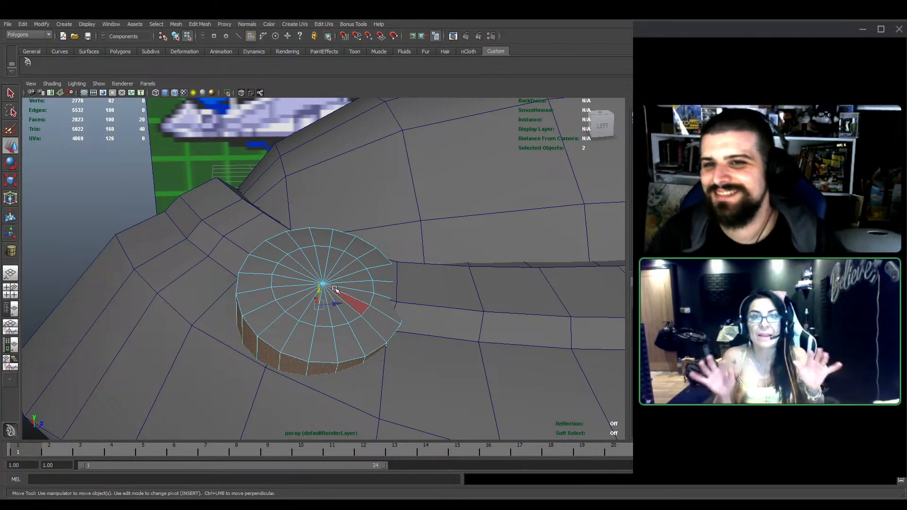
# Reduce the selection to the inner faces of the cylinder's upper cap and extrude them inward to form a recess
pyautogui.scroll(-2, 334, 292)
pyautogui.scroll(5, 345, 298)
pyautogui.moveTo(344, 297)
pyautogui.keyDown('alt'); pyautogui.mouseDown()
pyautogui.moveTo(316, 316)
pyautogui.moveTo(327, 344)
pyautogui.moveTo(332, 287)
pyautogui.mouseUp(); pyautogui.keyUp('alt')
pyautogui.keyDown('ctrl'); pyautogui.moveTo(51, 293); pyautogui.dragTo(614, 420); pyautogui.keyUp('ctrl')
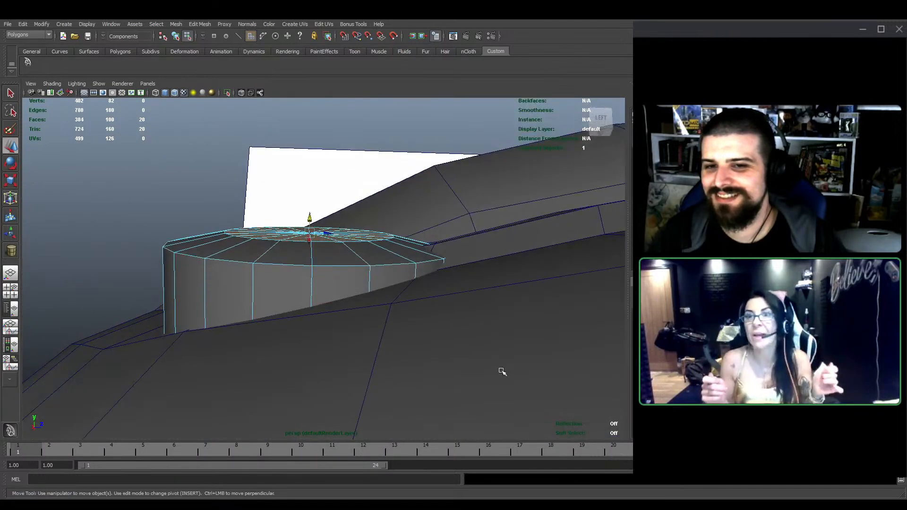
pyautogui.scroll(-3, 500, 370)
pyautogui.keyDown('alt'); pyautogui.moveTo(411, 311); pyautogui.dragTo(421, 371); pyautogui.keyUp('alt')
pyautogui.press('e')
pyautogui.press('w')
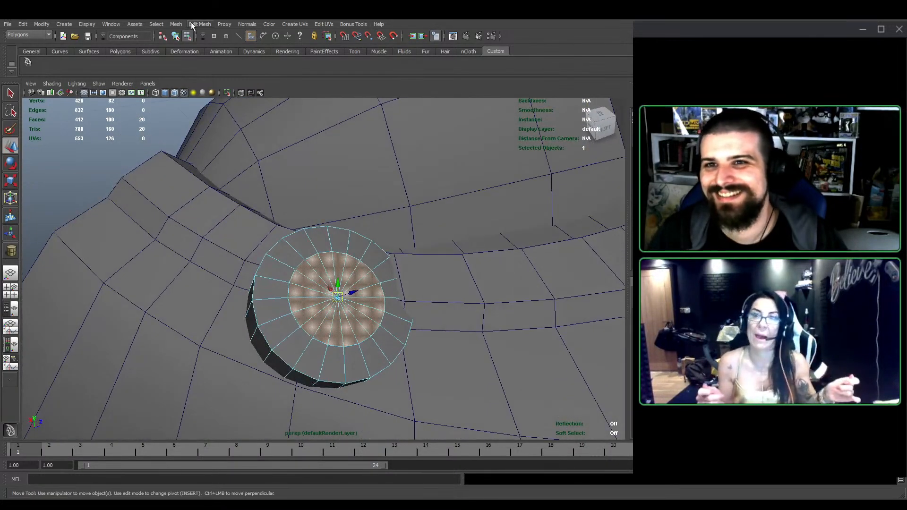
pyautogui.click(192, 24)
pyautogui.click(208, 49)
pyautogui.keyDown('alt'); pyautogui.moveTo(264, 288); pyautogui.dragTo(318, 294); pyautogui.keyUp('alt')
# Return to object mode and adjust the recessed cylinder's rotation and position on the nose
pyautogui.press('F8')
pyautogui.press('e')
pyautogui.press('w')
pyautogui.press('e')
pyautogui.keyDown('alt'); pyautogui.moveTo(318, 294); pyautogui.dragTo(142, 279, button='right'); pyautogui.keyUp('alt')
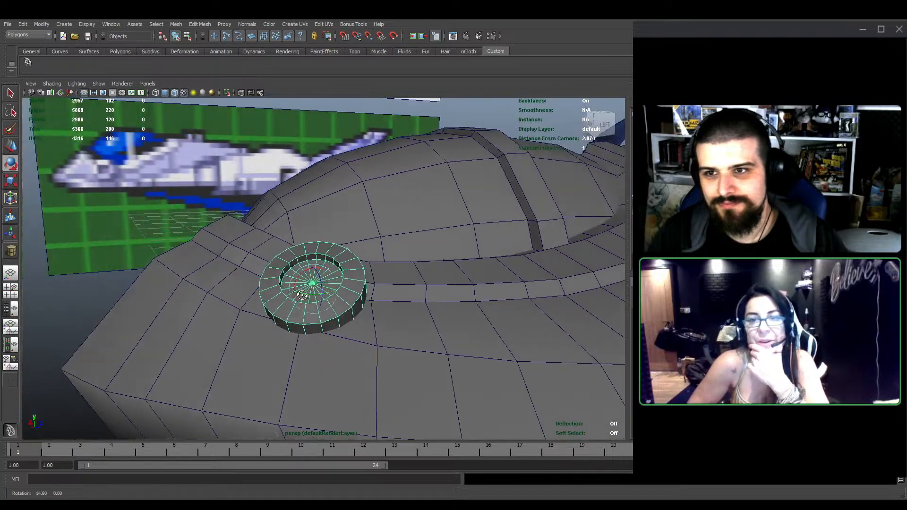
# Deselect the recessed cylinder, switch off the wireframe overlay and save the scene
pyautogui.keyDown('alt'); pyautogui.moveTo(142, 279); pyautogui.dragTo(117, 277); pyautogui.keyUp('alt')
pyautogui.press('w')
pyautogui.click(104, 277)
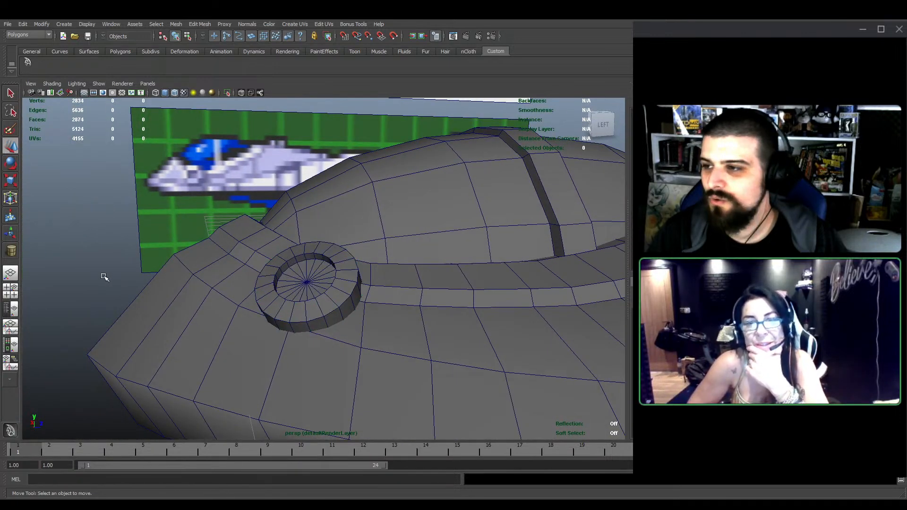
pyautogui.scroll(-2, 104, 277)
pyautogui.click(178, 91)
pyautogui.keyDown('alt'); pyautogui.moveTo(274, 196); pyautogui.dragTo(269, 207, button='middle'); pyautogui.keyUp('alt')
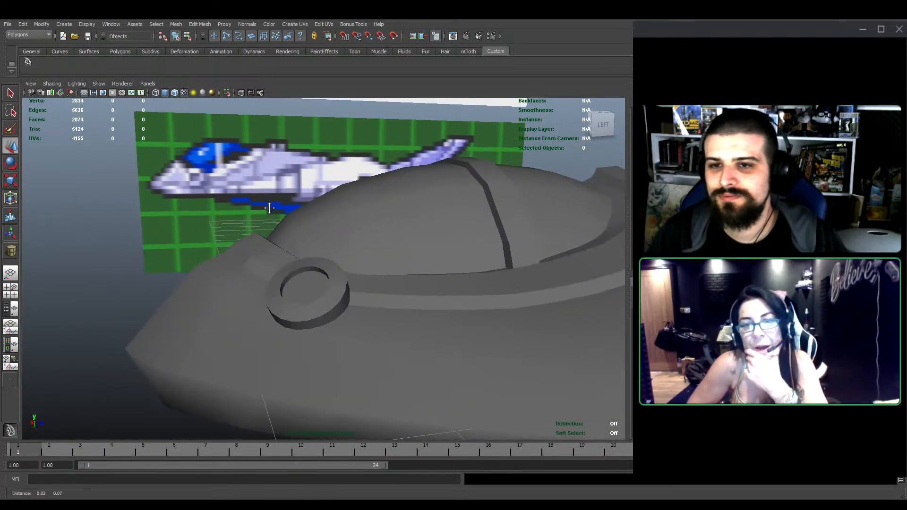
pyautogui.scroll(-2, 326, 288)
pyautogui.hotkey('ctrl', 's')
# Select the fuselage and insert an edge loop lengthwise along its lower side
pyautogui.press('q')
pyautogui.click(328, 355)
pyautogui.keyDown('alt'); pyautogui.moveTo(328, 355); pyautogui.dragTo(378, 314); pyautogui.keyUp('alt')
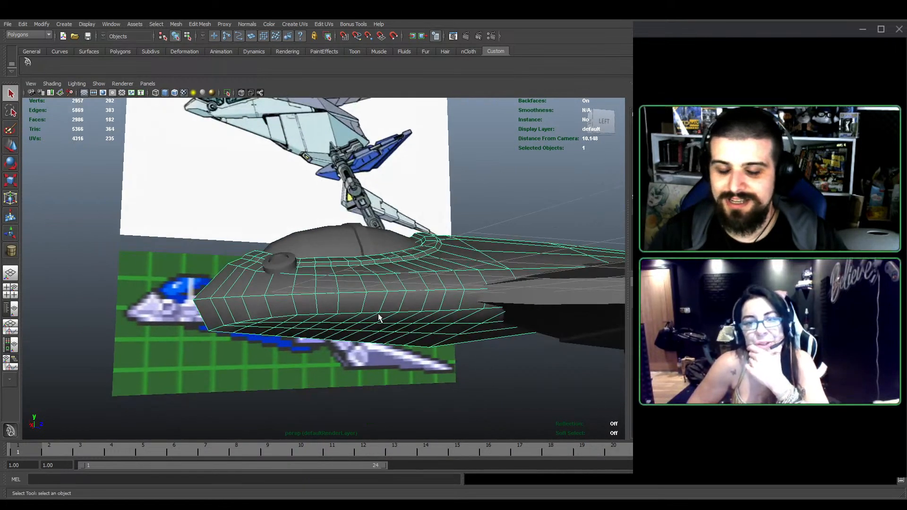
pyautogui.scroll(3, 378, 317)
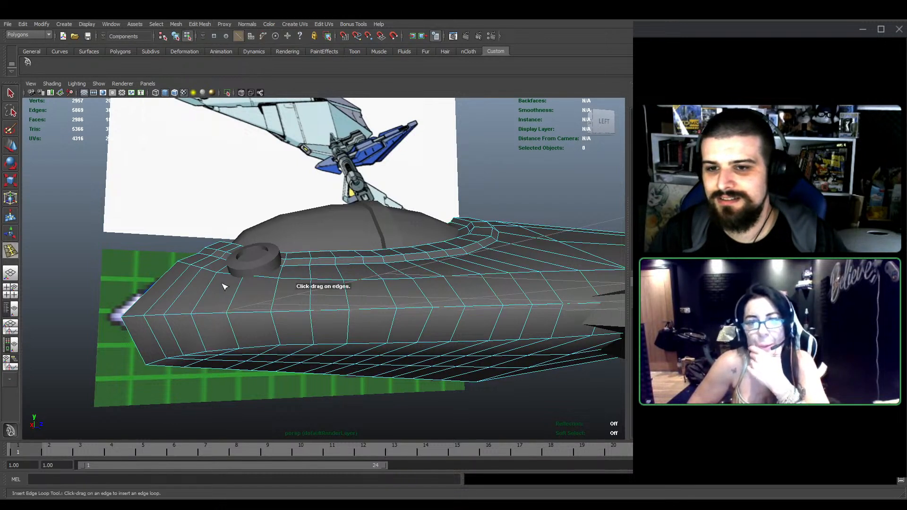
pyautogui.press('w')
pyautogui.moveTo(199, 333); pyautogui.dragTo(303, 286)
# Reposition and scale the new loop's edges along the fuselage's lower side
pyautogui.scroll(-3, 181, 330)
pyautogui.press('e')
pyautogui.press('r')
pyautogui.press('w')
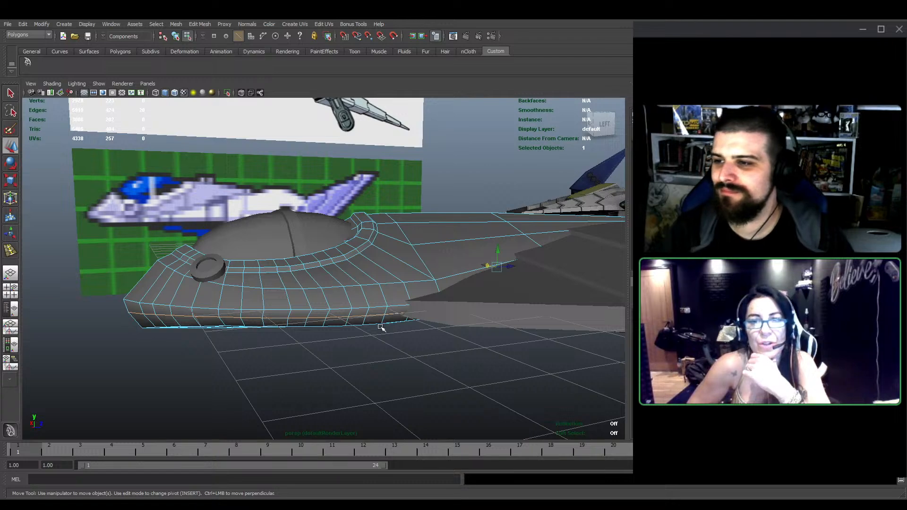
pyautogui.keyDown('alt'); pyautogui.moveTo(290, 301); pyautogui.dragTo(364, 303); pyautogui.keyUp('alt')
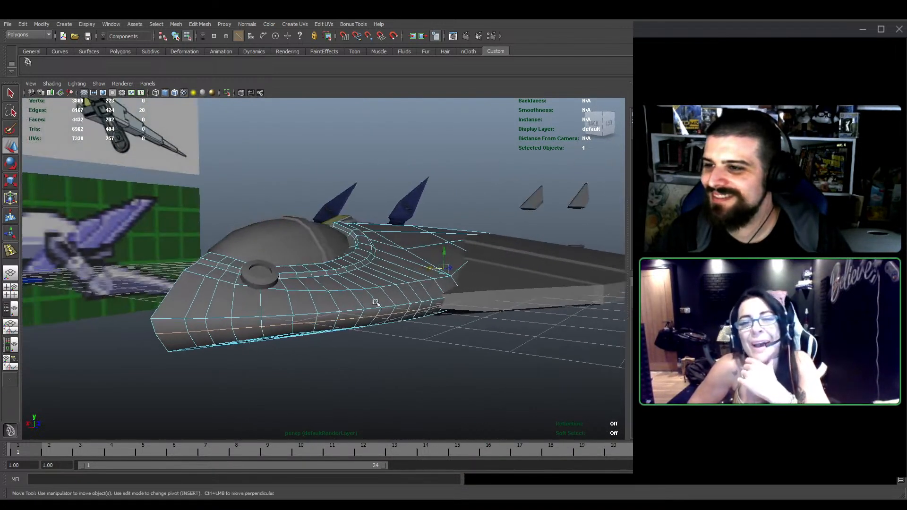
pyautogui.press('e')
pyautogui.press('r')
pyautogui.click(445, 269)
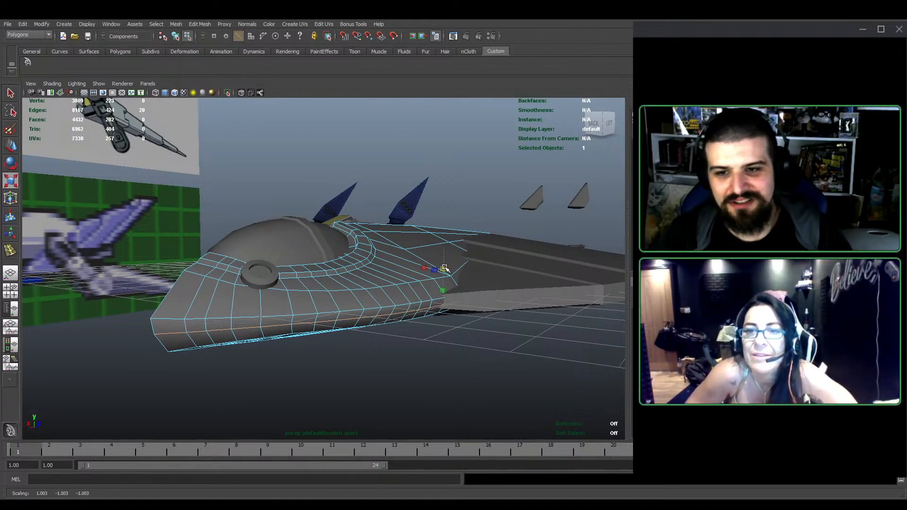
# Remove the front edges from the selected edge loop along the fuselage's lower side
pyautogui.keyDown('alt'); pyautogui.moveTo(444, 268); pyautogui.dragTo(326, 305); pyautogui.keyUp('alt')
pyautogui.press('w')
pyautogui.click(319, 301)
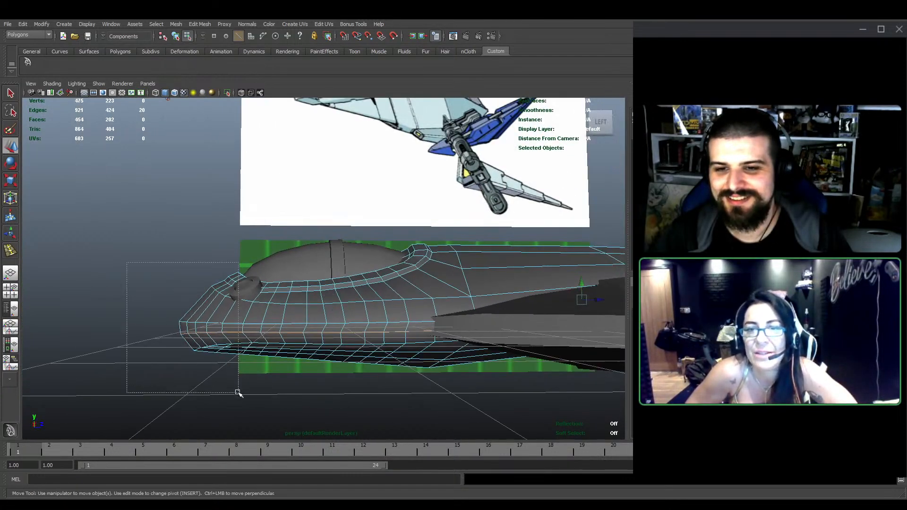
pyautogui.keyDown('ctrl'); pyautogui.moveTo(252, 401); pyautogui.dragTo(251, 401); pyautogui.keyUp('ctrl')
pyautogui.keyDown('alt'); pyautogui.moveTo(252, 401); pyautogui.dragTo(189, 406, button='middle'); pyautogui.keyUp('alt')
pyautogui.scroll(-4, 324, 268)
pyautogui.press('e')
pyautogui.scroll(-4, 324, 268)
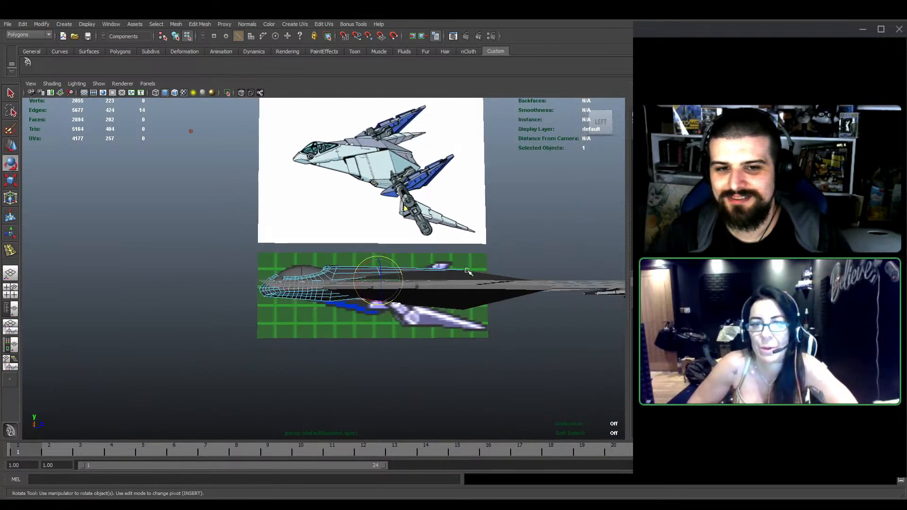
# Turn on X-ray shading and remove the rear edges from the lower loop's selection
pyautogui.press('w')
pyautogui.click(241, 92)
pyautogui.scroll(1, 524, 222)
pyautogui.keyDown('ctrl'); pyautogui.moveTo(534, 243); pyautogui.dragTo(462, 311); pyautogui.keyUp('ctrl')
pyautogui.scroll(4, 449, 307)
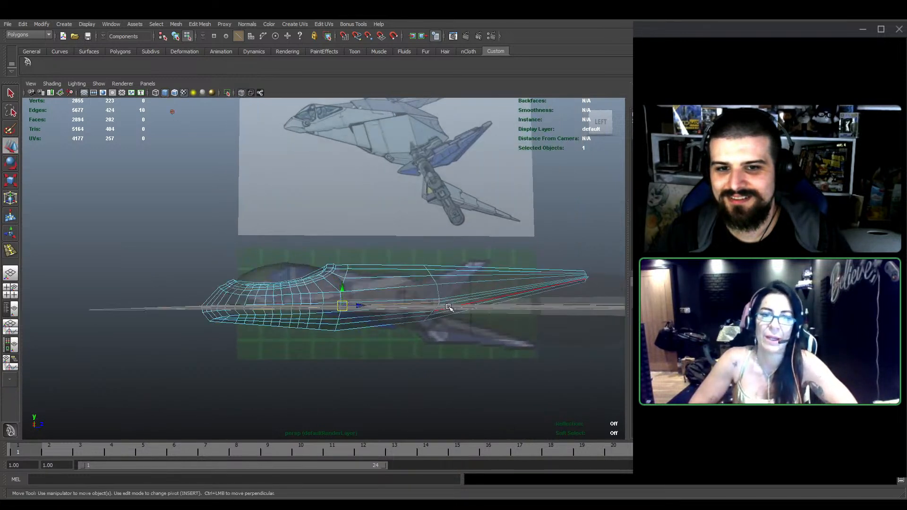
pyautogui.keyDown('alt'); pyautogui.moveTo(401, 284); pyautogui.dragTo(388, 300); pyautogui.keyUp('alt')
pyautogui.keyDown('ctrl'); pyautogui.moveTo(449, 336); pyautogui.dragTo(450, 335); pyautogui.keyUp('ctrl')
pyautogui.keyDown('alt'); pyautogui.moveTo(449, 336); pyautogui.dragTo(291, 302); pyautogui.keyUp('alt')
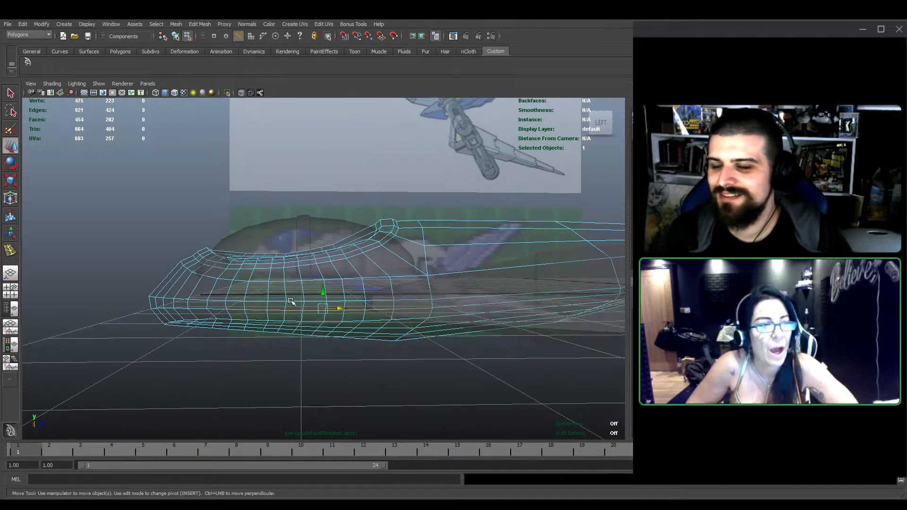
# Shift the remaining middle edges of the lower loop slightly along the fuselage's length and turn off X-ray shading
pyautogui.scroll(3, 236, 301)
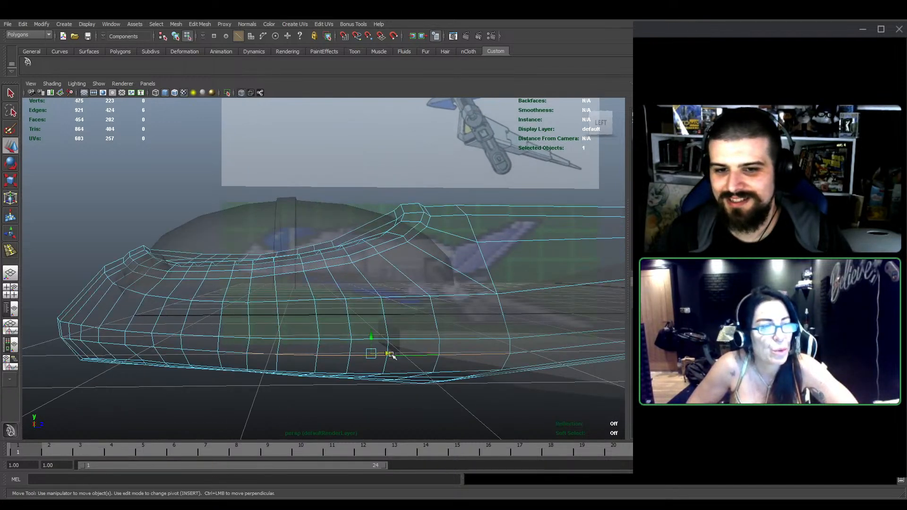
pyautogui.moveTo(392, 355); pyautogui.dragTo(388, 353)
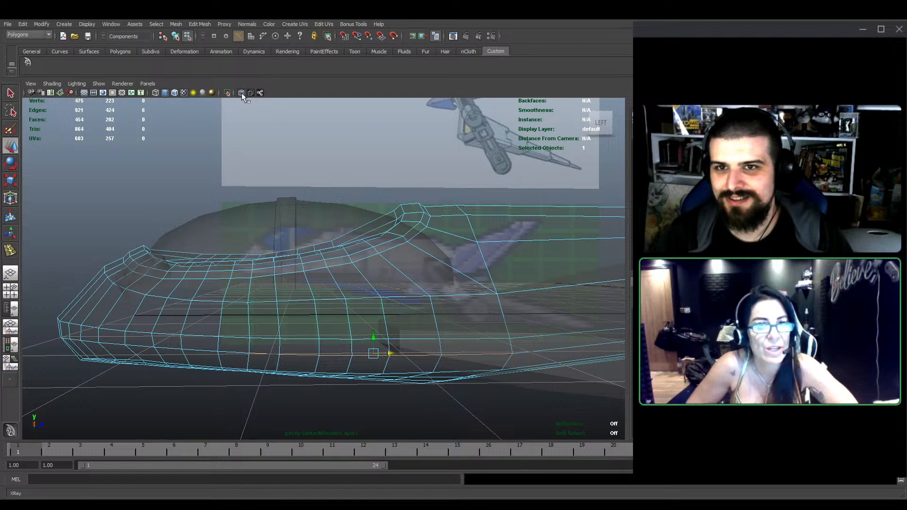
pyautogui.click(242, 93)
pyautogui.scroll(-2, 256, 204)
# Select a single vertex on the lower front side of the fuselage and adjust its position lengthwise
pyautogui.keyDown('alt'); pyautogui.moveTo(266, 275); pyautogui.dragTo(347, 267); pyautogui.keyUp('alt')
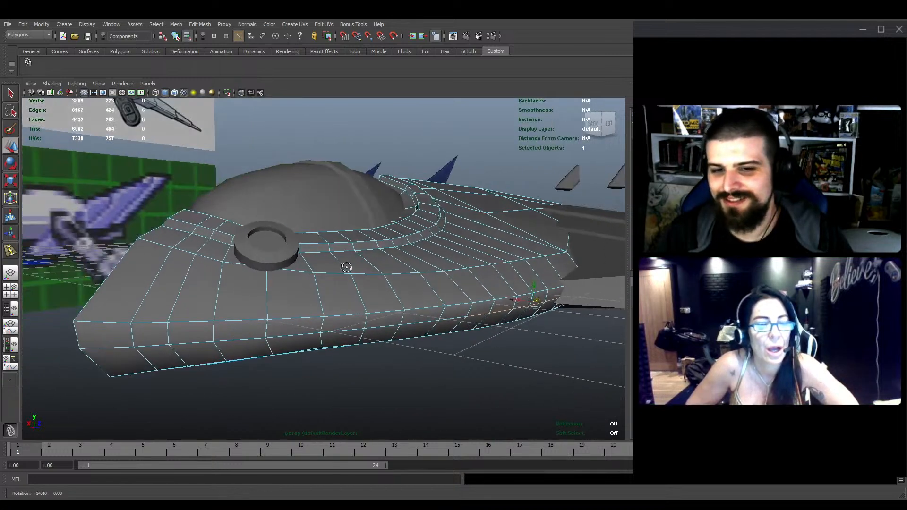
pyautogui.click(319, 333)
pyautogui.keyDown('alt'); pyautogui.moveTo(322, 332); pyautogui.dragTo(300, 318); pyautogui.keyUp('alt')
pyautogui.click(245, 310)
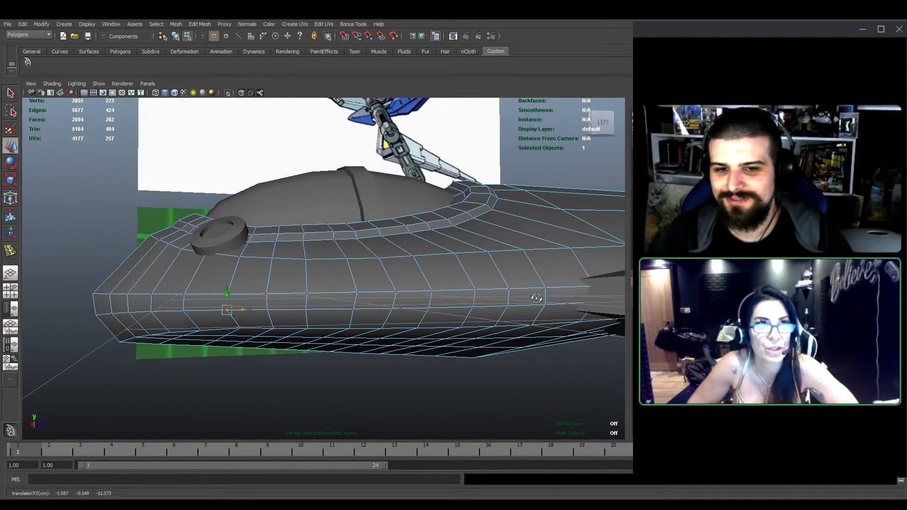
# Return to object mode, select the fuselage and insert a lengthwise edge loop just above its lower side edge
pyautogui.keyDown('alt'); pyautogui.moveTo(537, 299); pyautogui.dragTo(398, 252); pyautogui.keyUp('alt')
pyautogui.scroll(-3, 429, 235)
pyautogui.press('F8')
pyautogui.keyDown('alt'); pyautogui.moveTo(246, 279); pyautogui.dragTo(325, 283); pyautogui.keyUp('alt')
pyautogui.keyDown('alt'); pyautogui.moveTo(294, 251); pyautogui.dragTo(337, 258, button='middle'); pyautogui.keyUp('alt')
pyautogui.scroll(3, 337, 258)
pyautogui.click(337, 258)
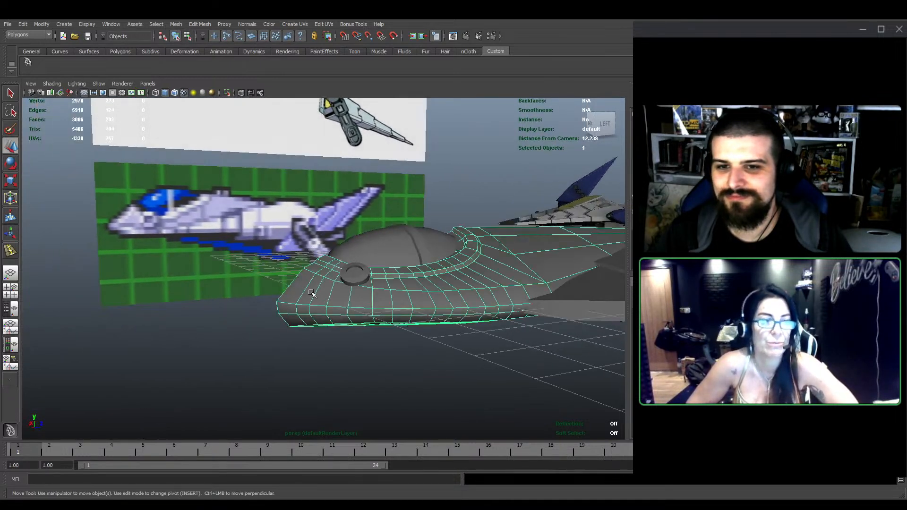
pyautogui.scroll(3, 337, 258)
pyautogui.click(197, 24)
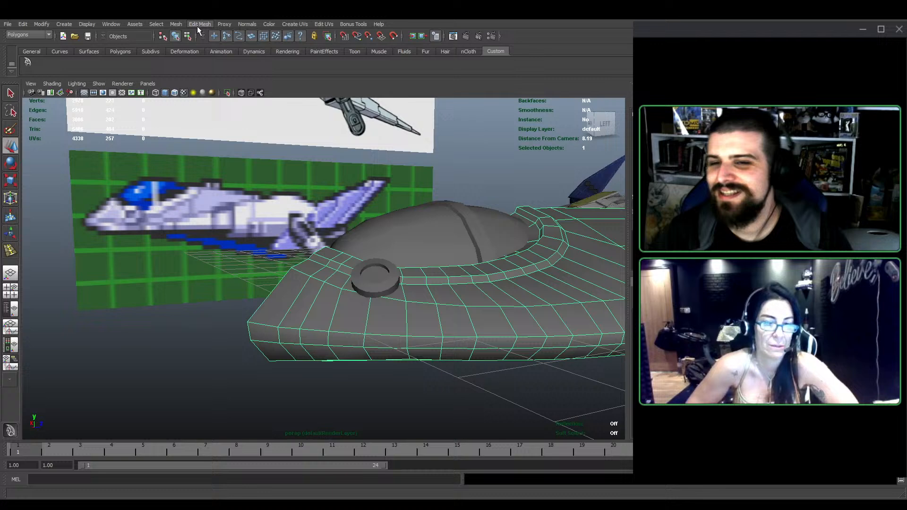
pyautogui.click(271, 113)
pyautogui.moveTo(304, 328); pyautogui.dragTo(308, 323)
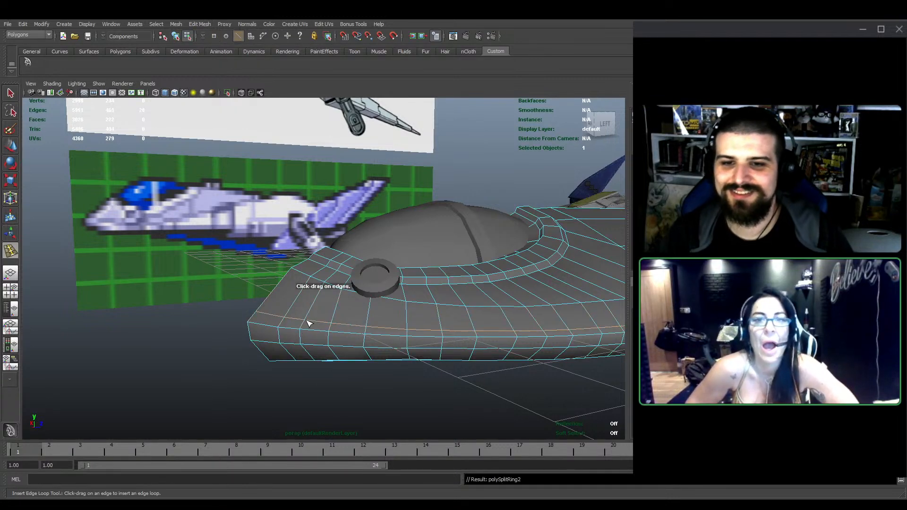
# Soften the normals of the newly inserted edge loop along the fuselage's side
pyautogui.keyDown('alt'); pyautogui.moveTo(308, 322); pyautogui.dragTo(293, 324, button='middle'); pyautogui.keyUp('alt')
pyautogui.press('e')
pyautogui.press('w')
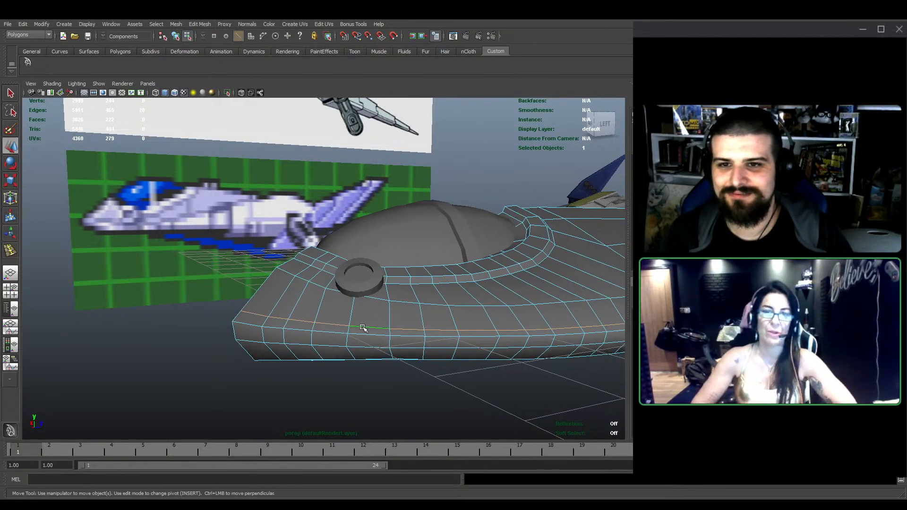
pyautogui.keyDown('alt'); pyautogui.moveTo(363, 327); pyautogui.dragTo(338, 330, button='middle'); pyautogui.keyUp('alt')
pyautogui.keyDown('alt'); pyautogui.moveTo(338, 330); pyautogui.dragTo(369, 320); pyautogui.keyUp('alt')
pyautogui.press('e')
pyautogui.press('w')
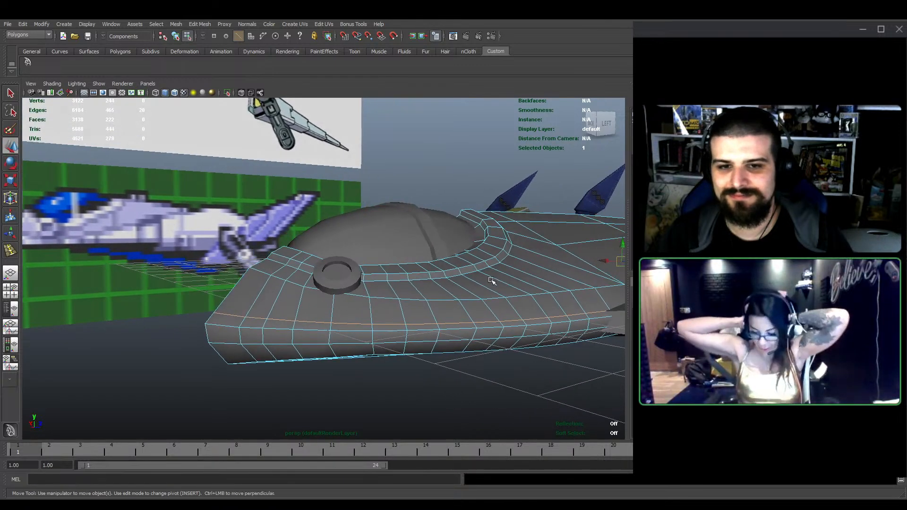
pyautogui.keyDown('alt'); pyautogui.moveTo(492, 281); pyautogui.dragTo(506, 246); pyautogui.keyUp('alt')
pyautogui.click(247, 24)
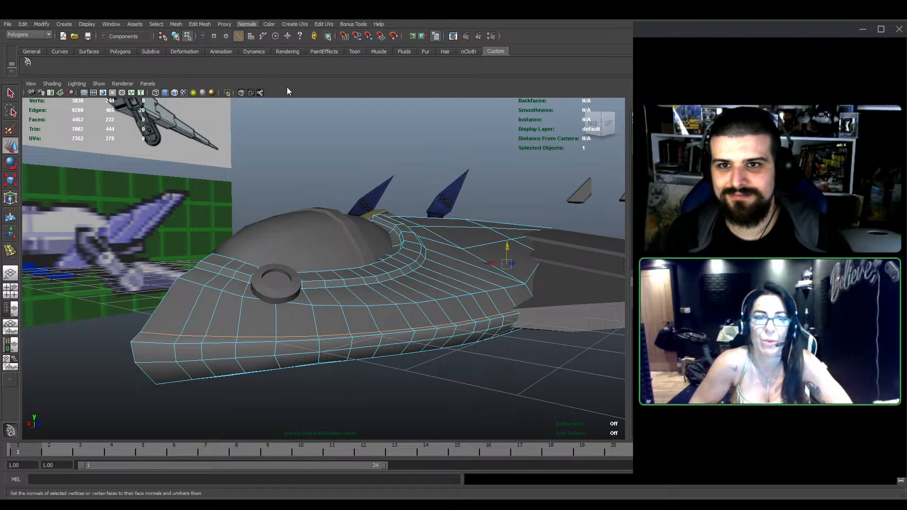
pyautogui.click(286, 120)
pyautogui.press('e')
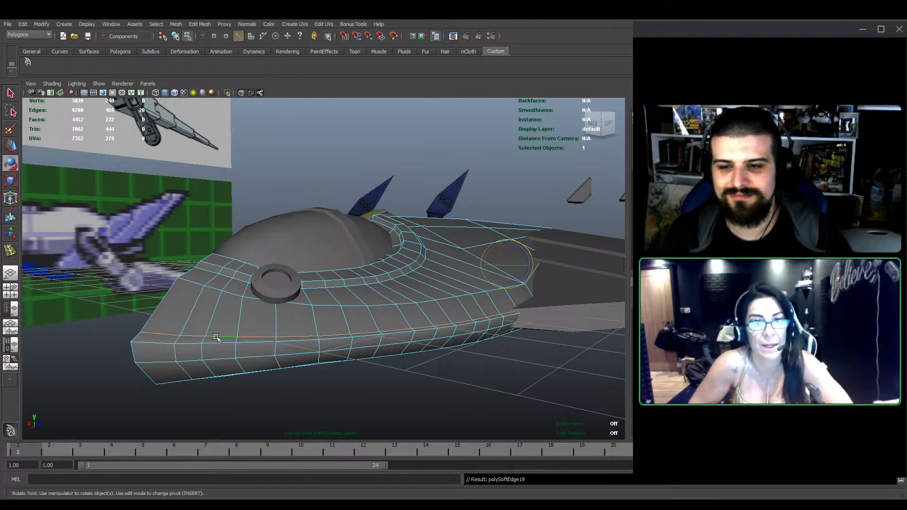
# Scale the new loop's front edges flat vertically near the nose and adjust their height
pyautogui.click(165, 333)
pyautogui.keyDown('shift'); pyautogui.click(199, 336); pyautogui.keyUp('shift')
pyautogui.keyDown('shift'); pyautogui.click(217, 337); pyautogui.keyUp('shift')
pyautogui.keyDown('alt'); pyautogui.moveTo(251, 329); pyautogui.dragTo(298, 303, button='middle'); pyautogui.keyUp('alt')
pyautogui.scroll(2, 298, 302)
pyautogui.press('r')
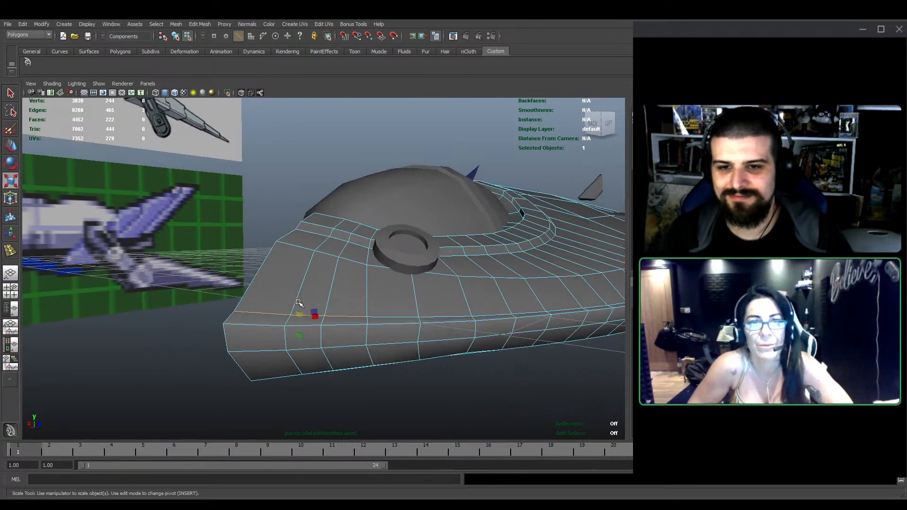
pyautogui.moveTo(305, 337); pyautogui.dragTo(326, 300)
pyautogui.press('w')
pyautogui.click(330, 298)
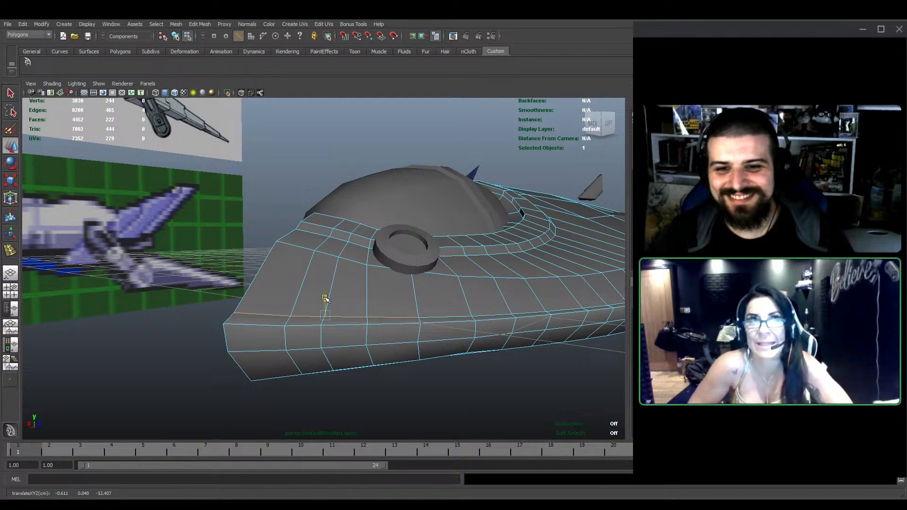
pyautogui.press('e')
pyautogui.press('r')
pyautogui.moveTo(322, 335); pyautogui.dragTo(322, 332)
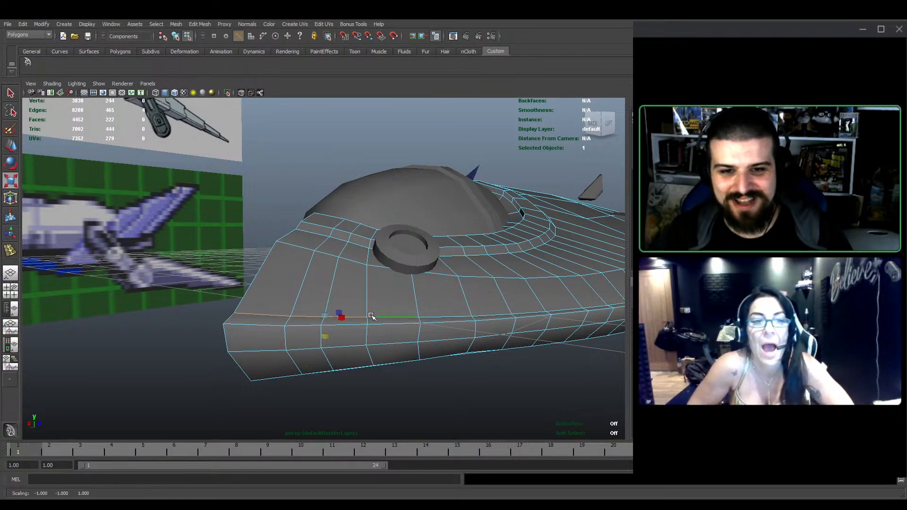
# Return to object mode, reselect the fuselage and delete its construction history
pyautogui.keyDown('alt'); pyautogui.moveTo(371, 316); pyautogui.dragTo(397, 302); pyautogui.keyUp('alt')
pyautogui.press('F8')
pyautogui.click(446, 276)
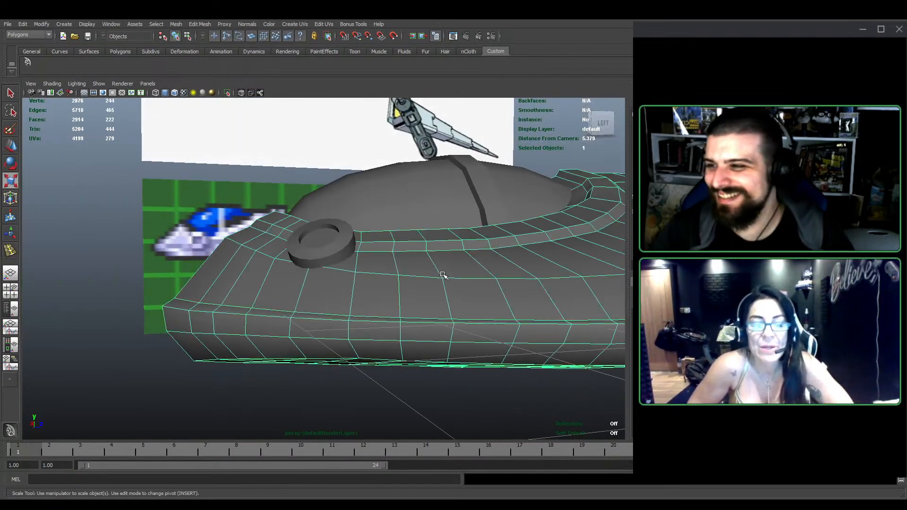
pyautogui.click(75, 307)
pyautogui.keyDown('alt'); pyautogui.moveTo(331, 340); pyautogui.dragTo(365, 331); pyautogui.keyUp('alt')
pyautogui.click(369, 329)
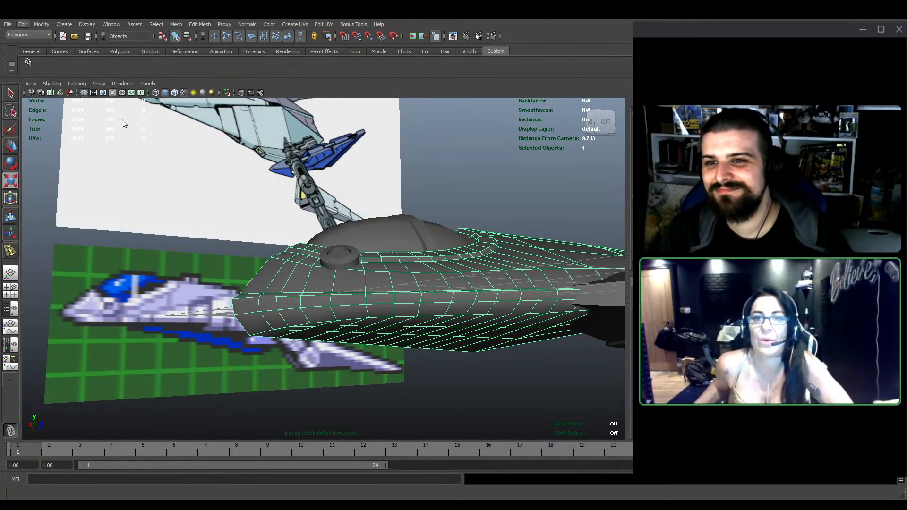
# Deselect the fuselage, activate the Select tool and save the scene
pyautogui.click(432, 178)
pyautogui.keyDown('alt'); pyautogui.moveTo(432, 178); pyautogui.dragTo(357, 256); pyautogui.keyUp('alt')
pyautogui.press('q')
pyautogui.hotkey('ctrl', 's')
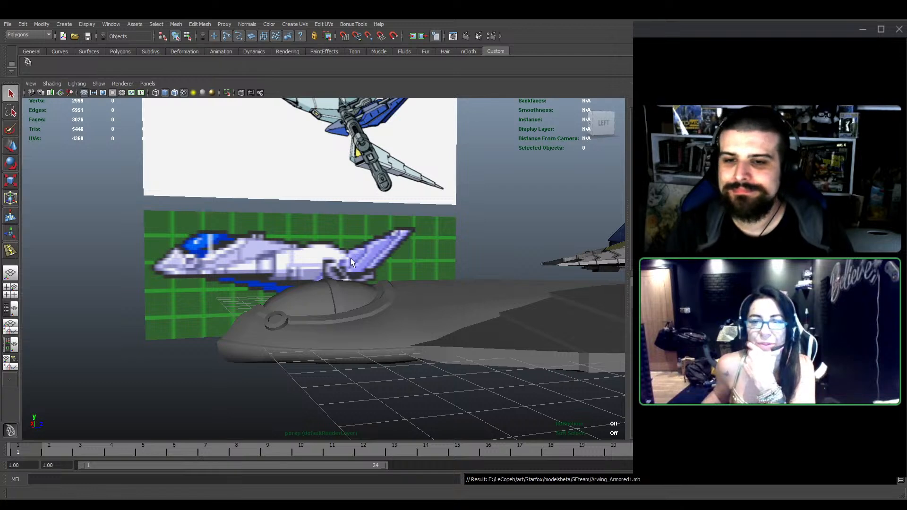
# Select the fuselage and insert an edge loop lengthwise near its centre line, running through the nose
pyautogui.scroll(3, 299, 324)
pyautogui.keyDown('alt'); pyautogui.moveTo(300, 324); pyautogui.dragTo(369, 287, button='middle'); pyautogui.keyUp('alt')
pyautogui.keyDown('alt'); pyautogui.moveTo(369, 287); pyautogui.dragTo(331, 285); pyautogui.keyUp('alt')
pyautogui.click(309, 281)
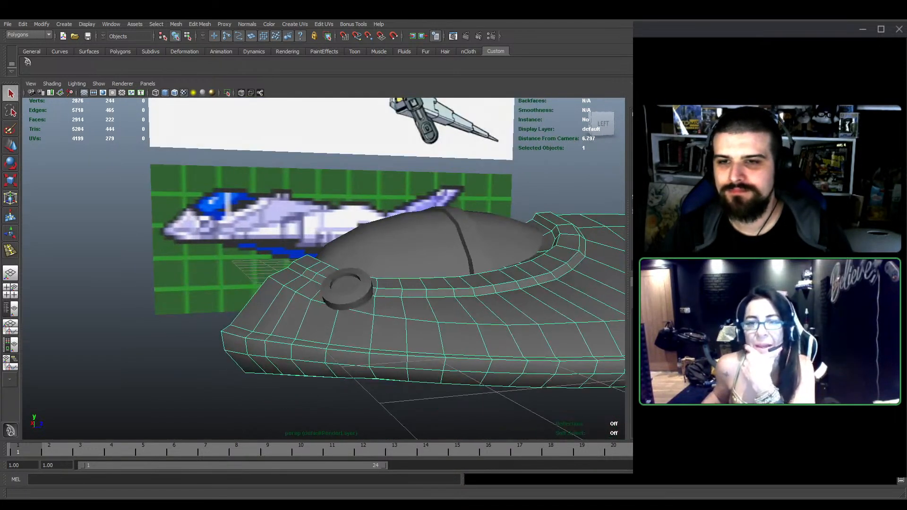
pyautogui.moveTo(202, 22)
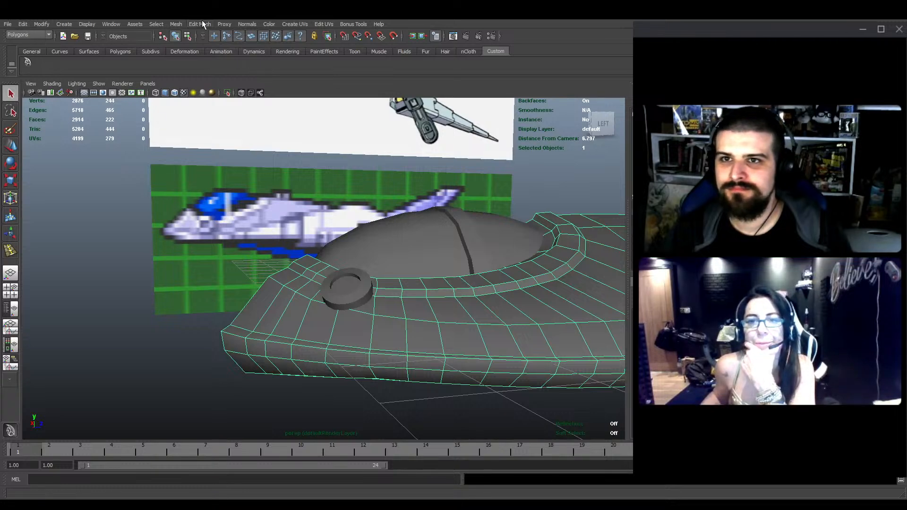
pyautogui.click(230, 114)
pyautogui.keyDown('alt'); pyautogui.moveTo(265, 255); pyautogui.dragTo(265, 322); pyautogui.keyUp('alt')
# Keep only the centre loop's nose edges selected, shift them slightly toward the tip and check them with X-ray shading
pyautogui.press('w')
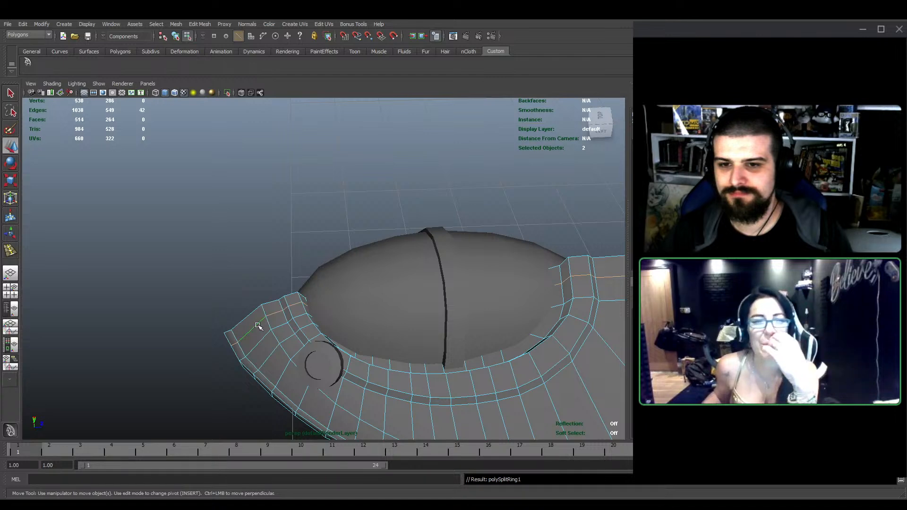
pyautogui.scroll(-10, 258, 325)
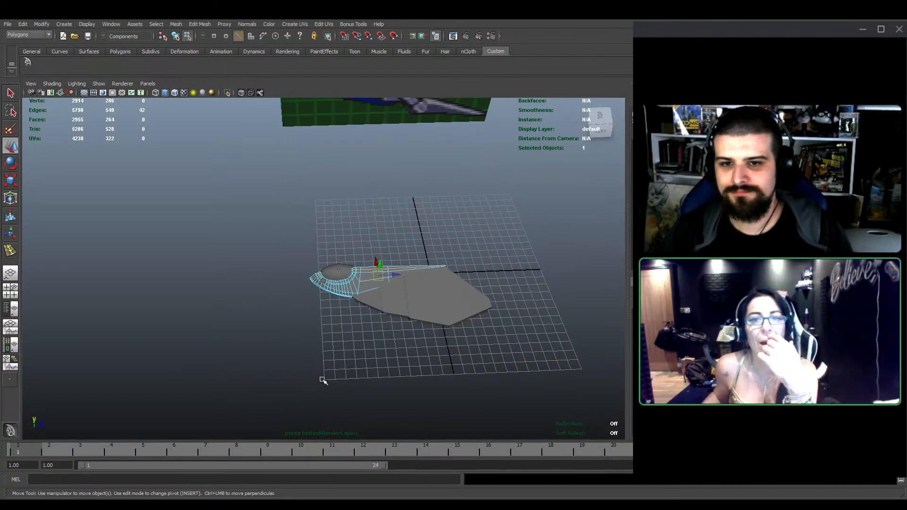
pyautogui.scroll(10, 325, 313)
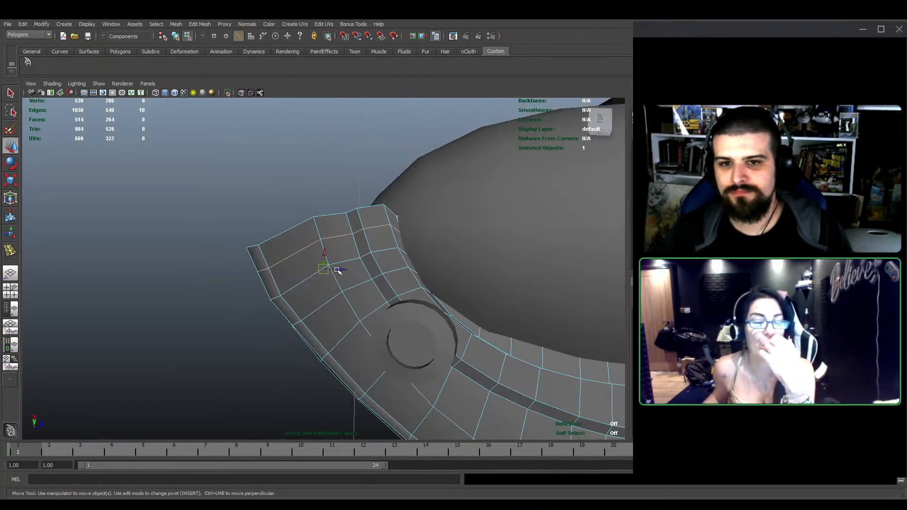
pyautogui.moveTo(338, 271); pyautogui.dragTo(337, 271)
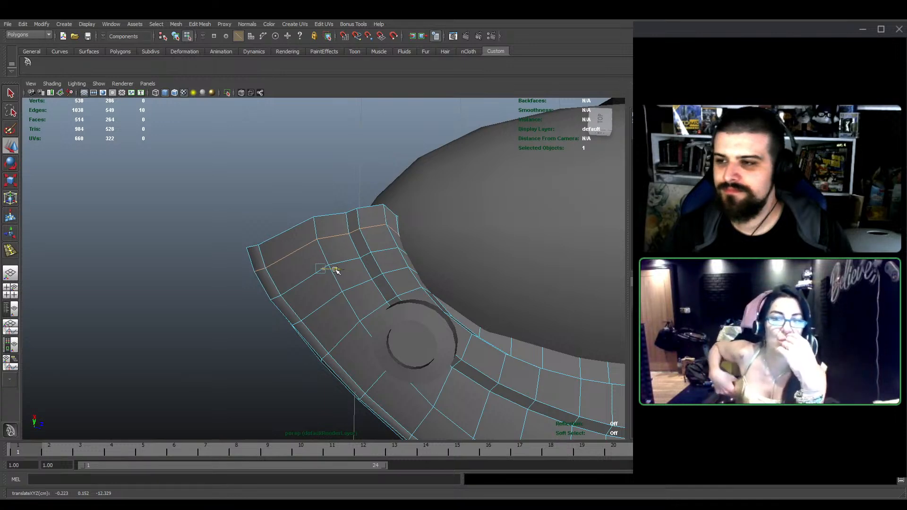
pyautogui.click(241, 93)
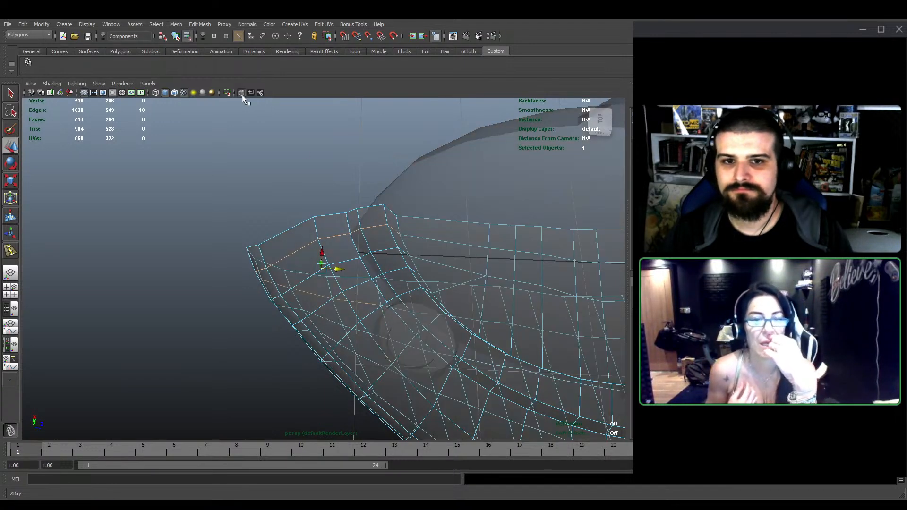
pyautogui.click(242, 95)
pyautogui.moveTo(311, 243)
pyautogui.keyDown('alt'); pyautogui.mouseDown()
pyautogui.moveTo(341, 237)
pyautogui.moveTo(340, 225)
pyautogui.mouseUp(); pyautogui.keyUp('alt')
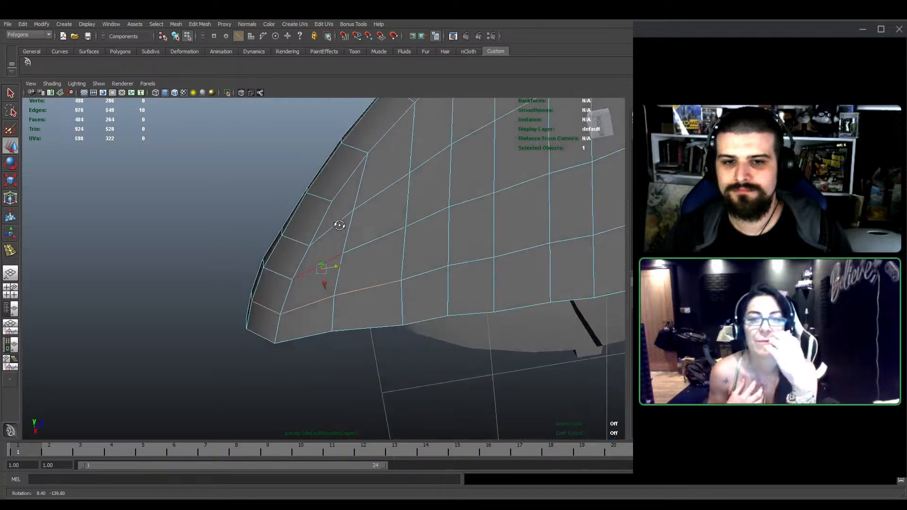
# Select the fuselage's open border loop along the centre line and scale it flat across the width
pyautogui.keyDown('alt'); pyautogui.moveTo(340, 224); pyautogui.dragTo(351, 242, button='middle'); pyautogui.keyUp('alt')
pyautogui.keyDown('alt'); pyautogui.moveTo(351, 241); pyautogui.dragTo(407, 277); pyautogui.keyUp('alt')
pyautogui.doubleClick(327, 262)
pyautogui.press('e')
pyautogui.press('r')
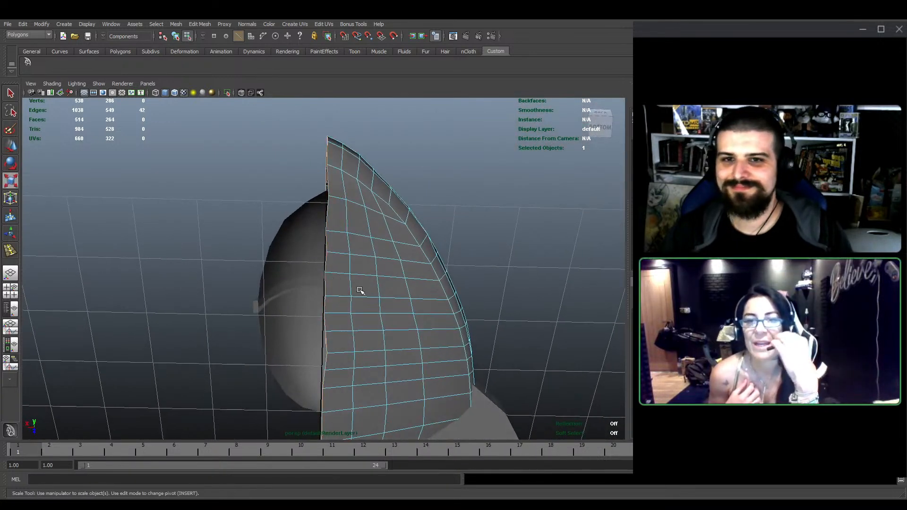
pyautogui.scroll(-4, 355, 298)
pyautogui.moveTo(303, 366); pyautogui.dragTo(319, 367)
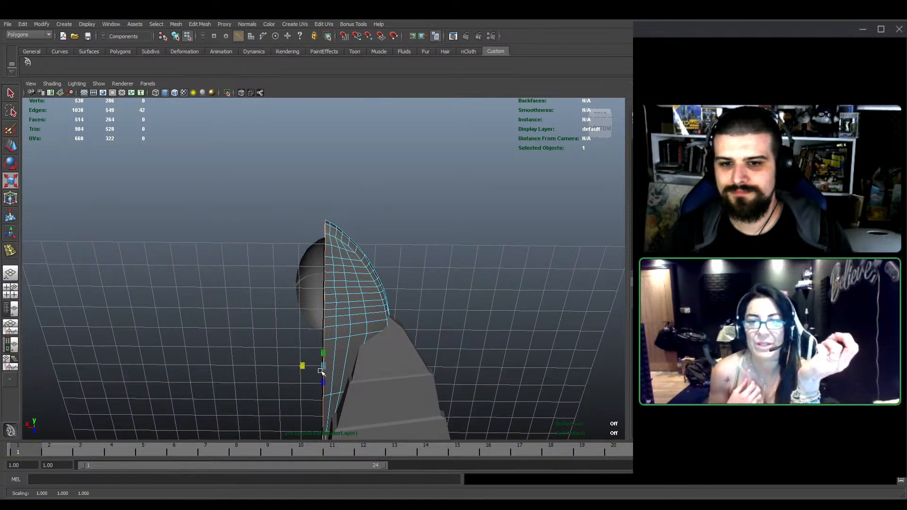
pyautogui.scroll(4, 318, 366)
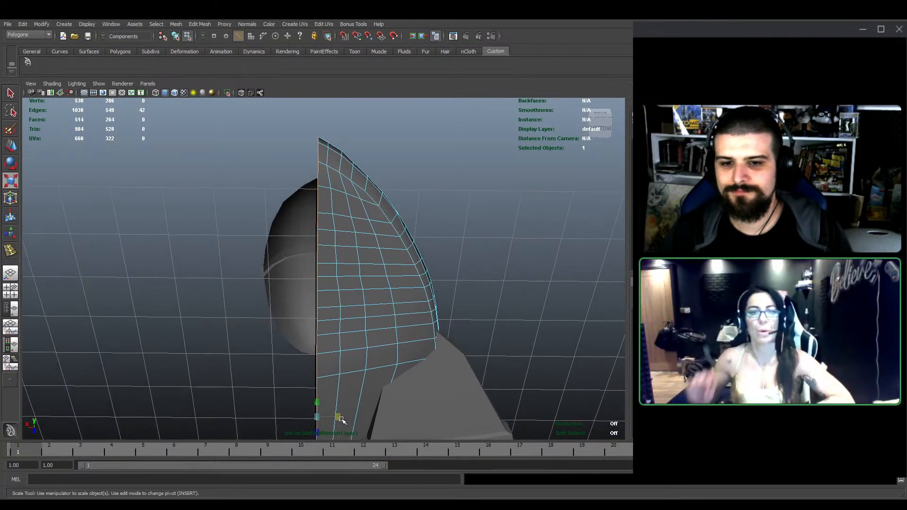
pyautogui.moveTo(341, 419); pyautogui.dragTo(326, 417)
# Shift single underside vertices near the nose sideways in the two lengthwise rows closest to the fuselage's centre line to even out the grid
pyautogui.keyDown('alt'); pyautogui.moveTo(340, 337); pyautogui.dragTo(335, 347); pyautogui.keyUp('alt')
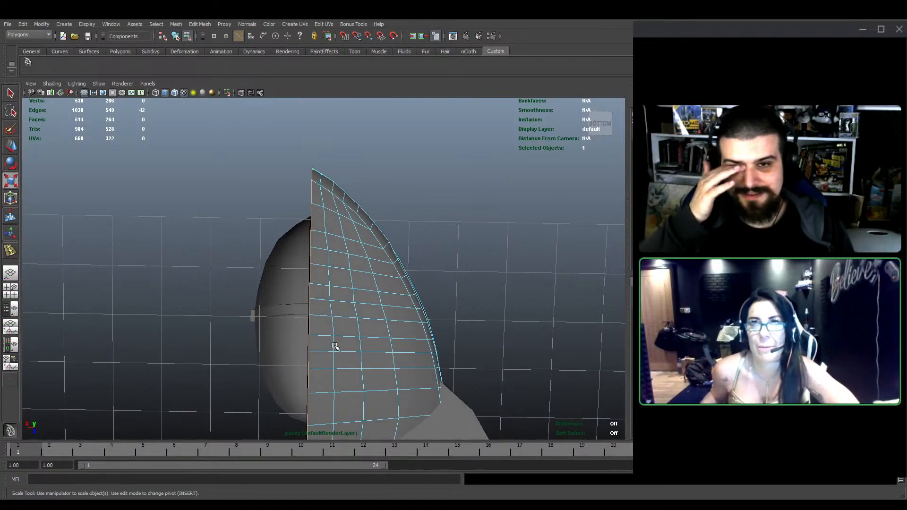
pyautogui.moveTo(334, 347)
pyautogui.keyDown('alt'); pyautogui.mouseDown(button='middle')
pyautogui.moveTo(339, 299)
pyautogui.moveTo(354, 270)
pyautogui.moveTo(346, 338)
pyautogui.mouseUp(button='middle'); pyautogui.keyUp('alt')
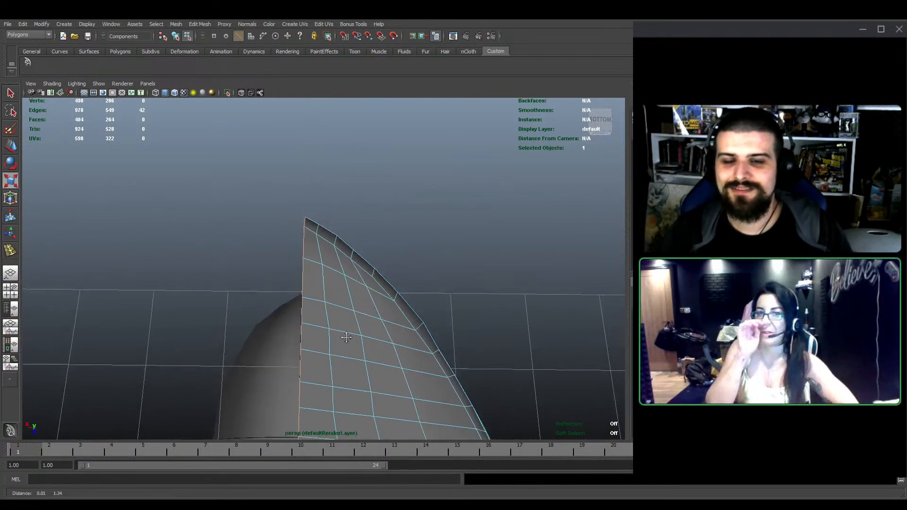
pyautogui.keyDown('alt'); pyautogui.moveTo(346, 338); pyautogui.dragTo(342, 318); pyautogui.keyUp('alt')
pyautogui.scroll(3, 327, 276)
pyautogui.moveTo(327, 276); pyautogui.dragTo(279, 259, button='right')
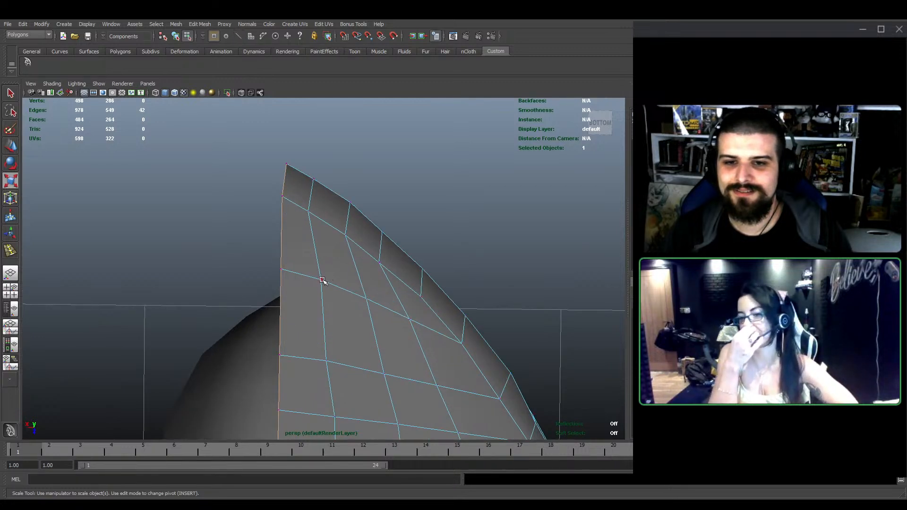
pyautogui.click(322, 280)
pyautogui.press('w')
pyautogui.keyDown('alt'); pyautogui.moveTo(324, 338); pyautogui.dragTo(326, 296, button='middle'); pyautogui.keyUp('alt')
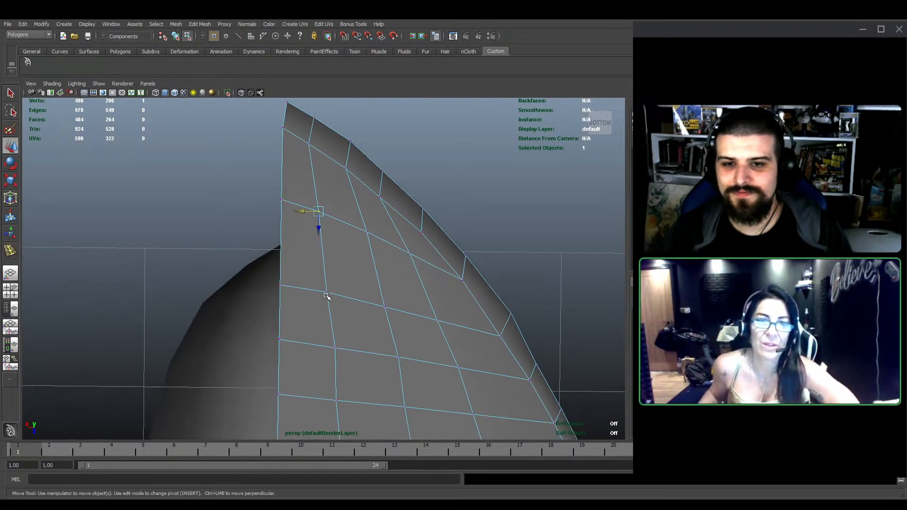
pyautogui.keyDown('alt'); pyautogui.moveTo(327, 302); pyautogui.dragTo(334, 322, button='right'); pyautogui.keyUp('alt')
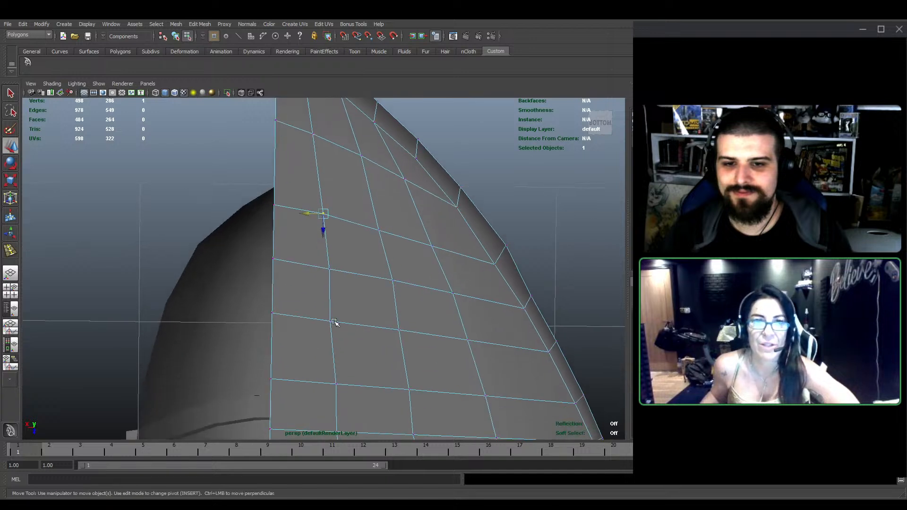
pyautogui.moveTo(311, 322); pyautogui.dragTo(315, 321)
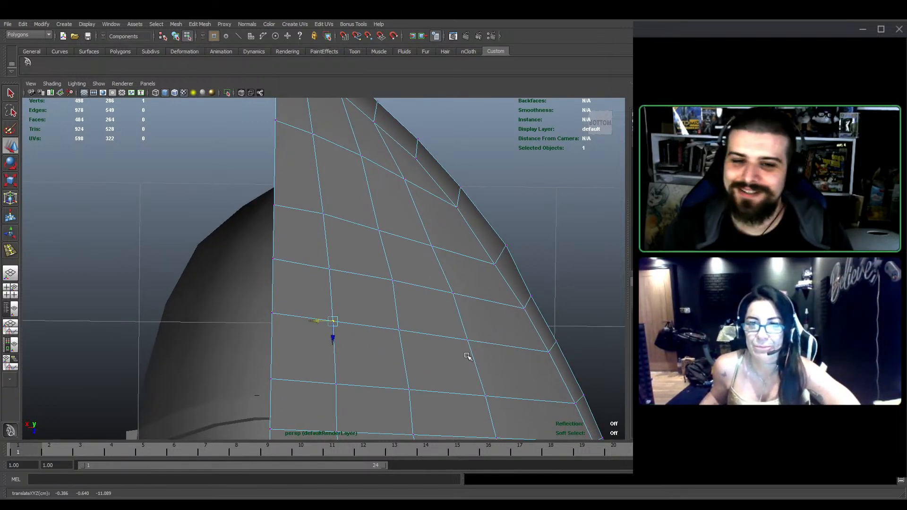
pyautogui.click(399, 331)
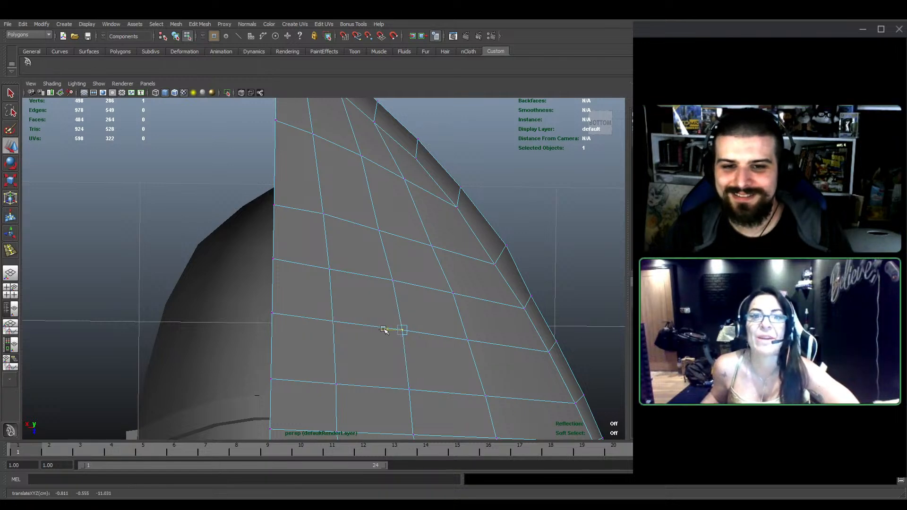
pyautogui.click(391, 281)
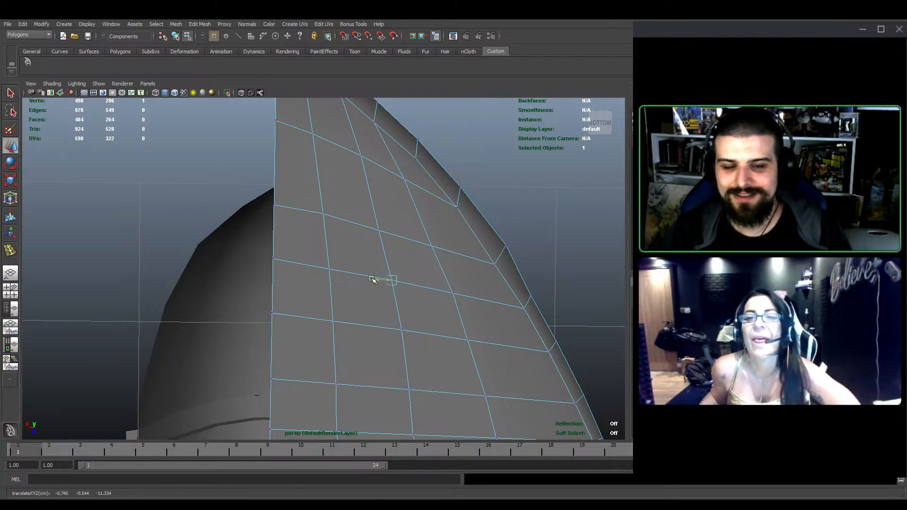
# Select the two inner vertices of a cross row further back on the fuselage's underside, excluding the centre line
pyautogui.scroll(-4, 371, 282)
pyautogui.keyDown('alt'); pyautogui.moveTo(377, 355); pyautogui.dragTo(391, 309, button='middle'); pyautogui.keyUp('alt')
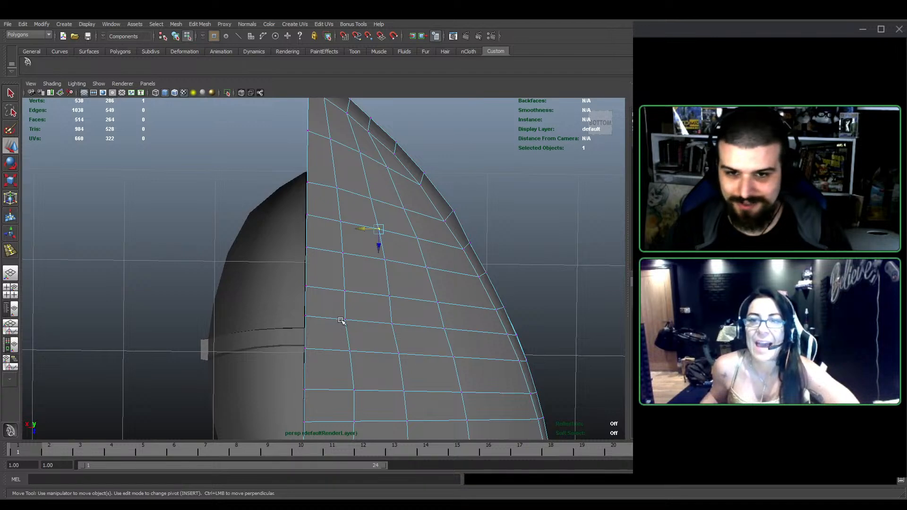
pyautogui.click(344, 320)
pyautogui.keyDown('alt'); pyautogui.moveTo(420, 335); pyautogui.dragTo(405, 309, button='middle'); pyautogui.keyUp('alt')
pyautogui.scroll(4, 405, 310)
pyautogui.keyDown('shift'); pyautogui.click(412, 314); pyautogui.keyUp('shift')
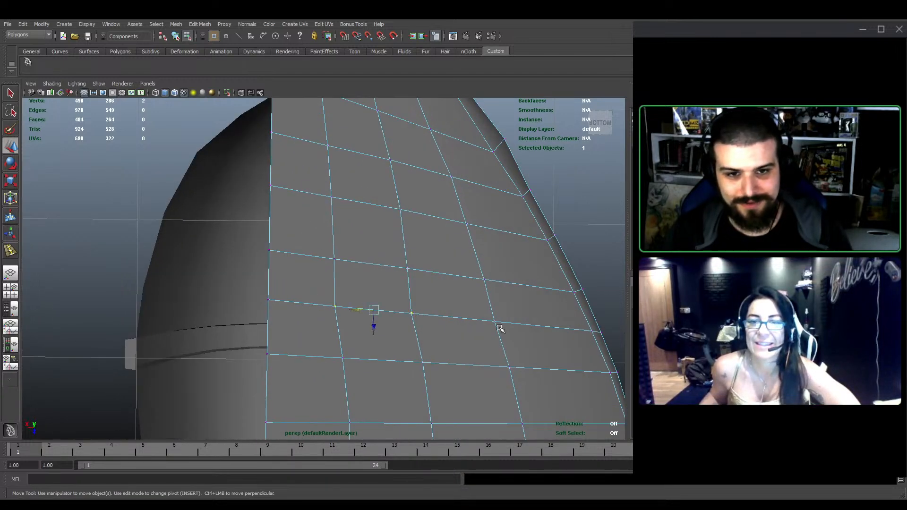
# Adjust four successive vertices of the row beside the centre line sideways, moving three of them together, to smooth the lengthwise line
pyautogui.keyDown('alt'); pyautogui.moveTo(364, 310); pyautogui.dragTo(343, 296); pyautogui.keyUp('alt')
pyautogui.click(345, 297)
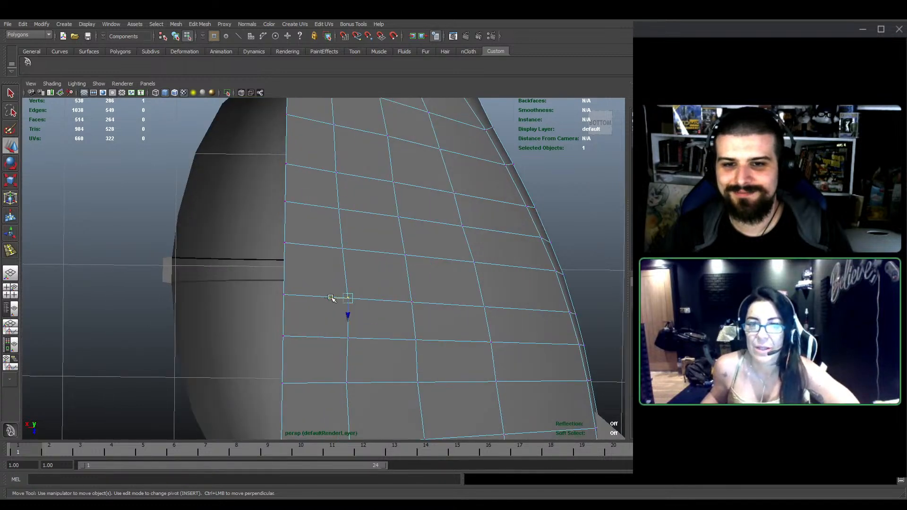
pyautogui.keyDown('shift'); pyautogui.click(343, 250); pyautogui.keyUp('shift')
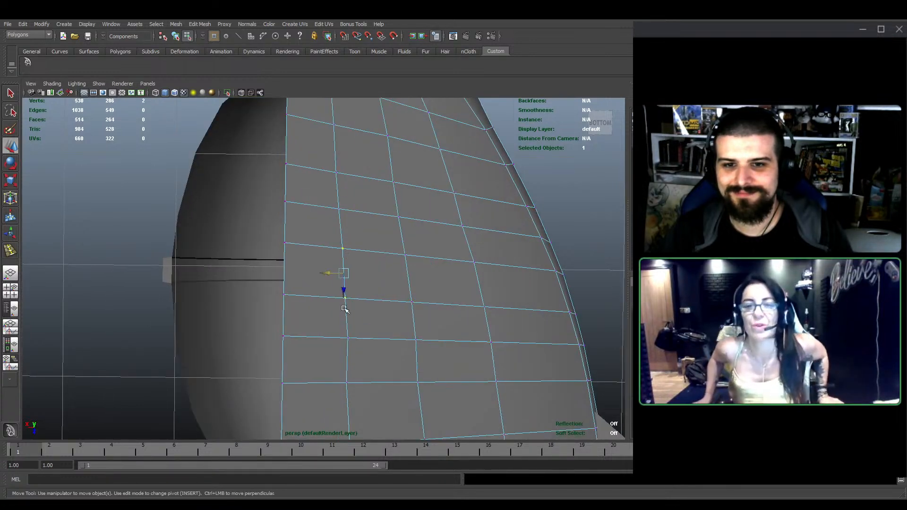
pyautogui.keyDown('shift'); pyautogui.click(347, 338); pyautogui.keyUp('shift')
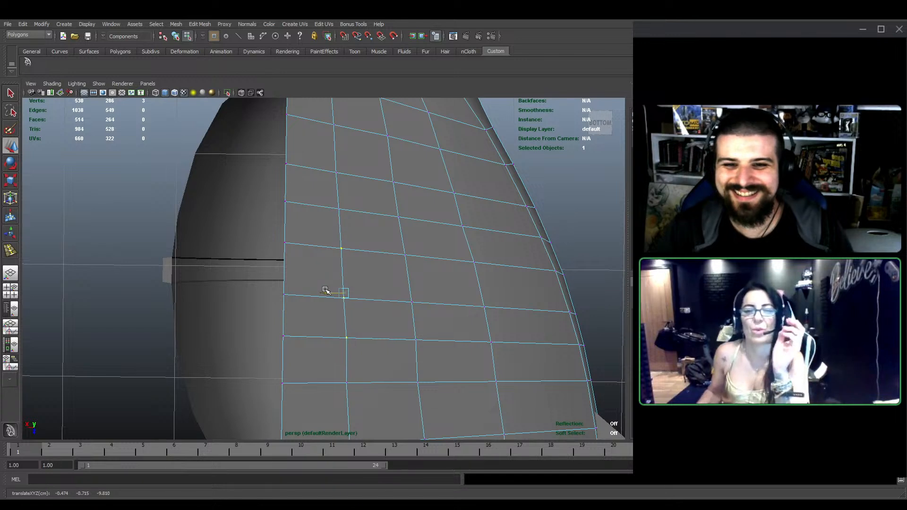
pyautogui.click(348, 383)
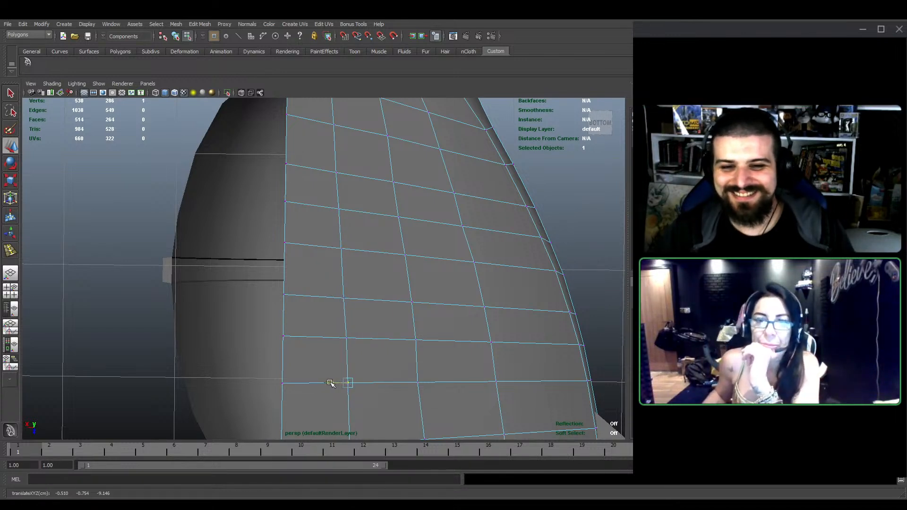
# Shift vertices of the second and third lengthwise underside rows slightly outward to even their spacing near the wing root
pyautogui.click(415, 382)
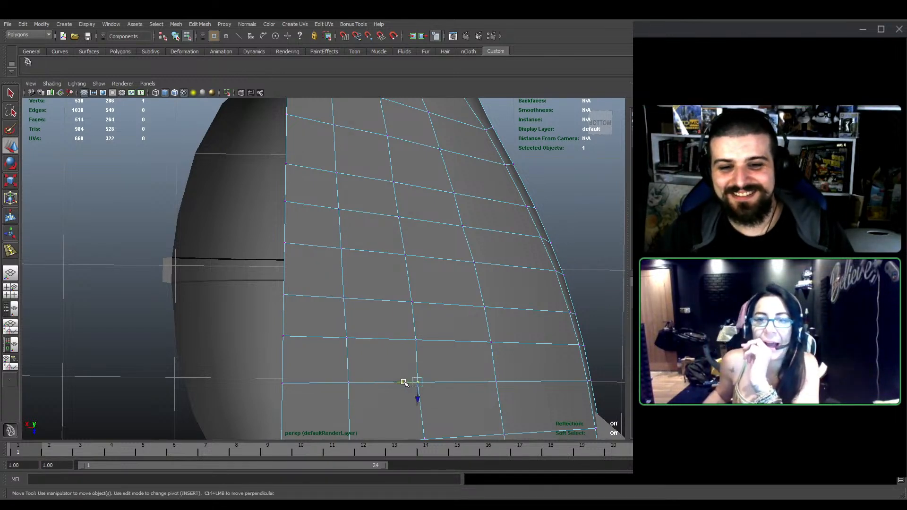
pyautogui.moveTo(404, 383); pyautogui.dragTo(408, 383)
pyautogui.keyDown('alt'); pyautogui.moveTo(448, 369); pyautogui.dragTo(429, 325, button='middle'); pyautogui.keyUp('alt')
pyautogui.moveTo(385, 339); pyautogui.dragTo(384, 339)
pyautogui.click(476, 341)
pyautogui.moveTo(461, 341); pyautogui.dragTo(465, 341)
# Leave vertex editing and examine the nose, cockpit surround and fuselage side from several angles, with and without the fuselage's wireframe
pyautogui.keyDown('alt'); pyautogui.moveTo(433, 379); pyautogui.dragTo(438, 248, button='middle'); pyautogui.keyUp('alt')
pyautogui.keyDown('alt'); pyautogui.moveTo(425, 314); pyautogui.dragTo(408, 189, button='right'); pyautogui.keyUp('alt')
pyautogui.keyDown('alt'); pyautogui.moveTo(407, 188); pyautogui.dragTo(227, 383); pyautogui.keyUp('alt')
pyautogui.keyDown('alt'); pyautogui.moveTo(297, 305); pyautogui.dragTo(307, 366); pyautogui.keyUp('alt')
pyautogui.keyDown('alt'); pyautogui.moveTo(307, 366); pyautogui.dragTo(462, 239, button='right'); pyautogui.keyUp('alt')
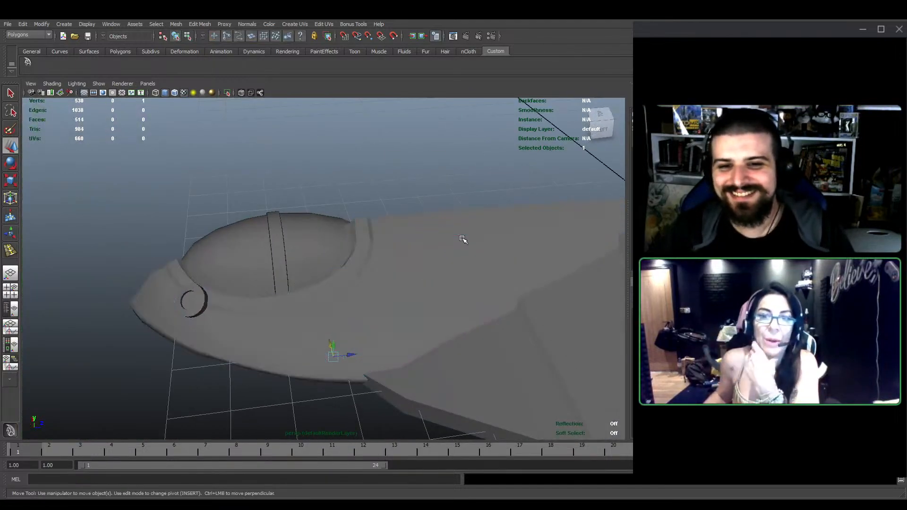
pyautogui.keyDown('alt'); pyautogui.moveTo(461, 239); pyautogui.dragTo(392, 318); pyautogui.keyUp('alt')
pyautogui.click(390, 320)
pyautogui.scroll(6, 389, 318)
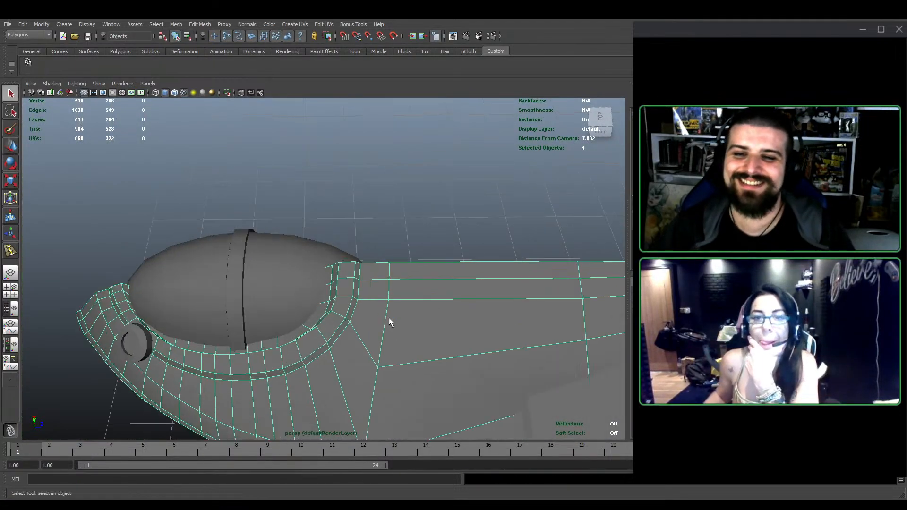
pyautogui.keyDown('alt'); pyautogui.moveTo(390, 318); pyautogui.dragTo(434, 272, button='middle'); pyautogui.keyUp('alt')
pyautogui.keyDown('alt'); pyautogui.moveTo(434, 272); pyautogui.dragTo(398, 326, button='right'); pyautogui.keyUp('alt')
pyautogui.keyDown('alt'); pyautogui.moveTo(399, 326); pyautogui.dragTo(399, 291); pyautogui.keyUp('alt')
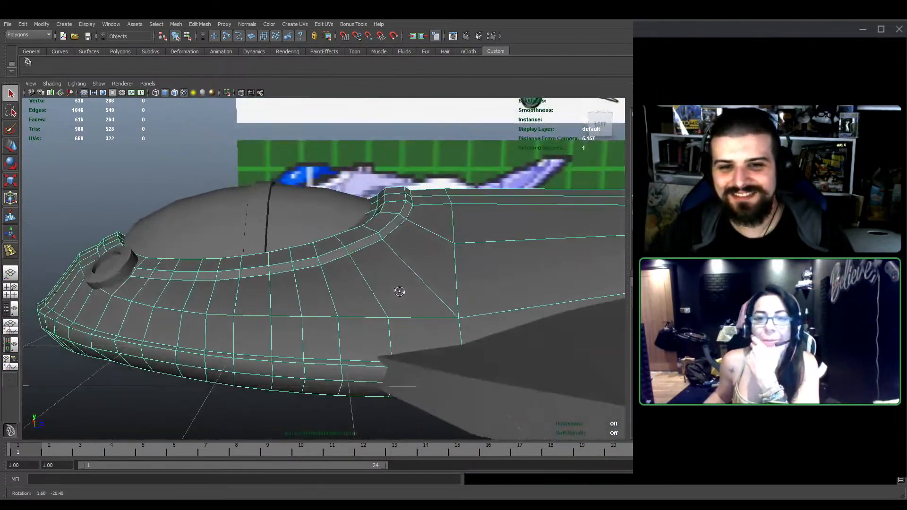
pyautogui.keyDown('alt'); pyautogui.moveTo(399, 292); pyautogui.dragTo(392, 298, button='right'); pyautogui.keyUp('alt')
pyautogui.keyDown('alt'); pyautogui.moveTo(392, 297); pyautogui.dragTo(341, 307, button='middle'); pyautogui.keyUp('alt')
pyautogui.keyDown('alt'); pyautogui.moveTo(341, 307); pyautogui.dragTo(396, 338); pyautogui.keyUp('alt')
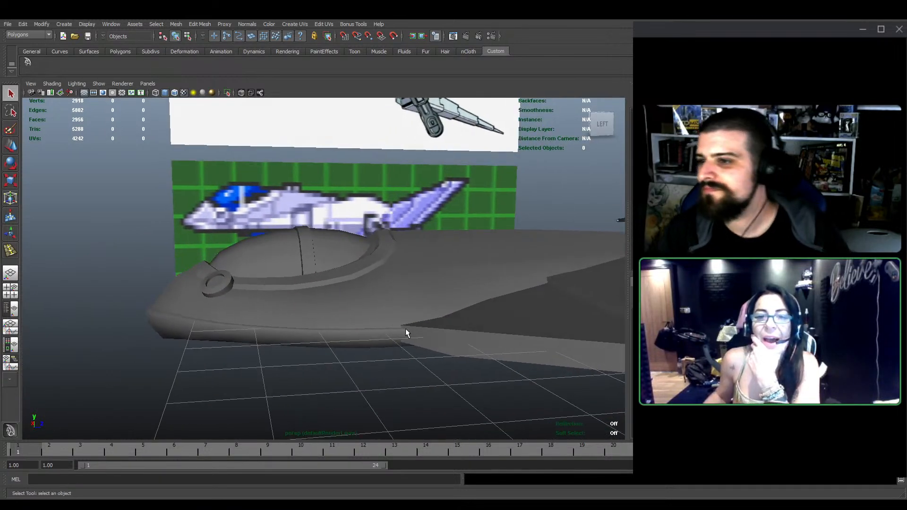
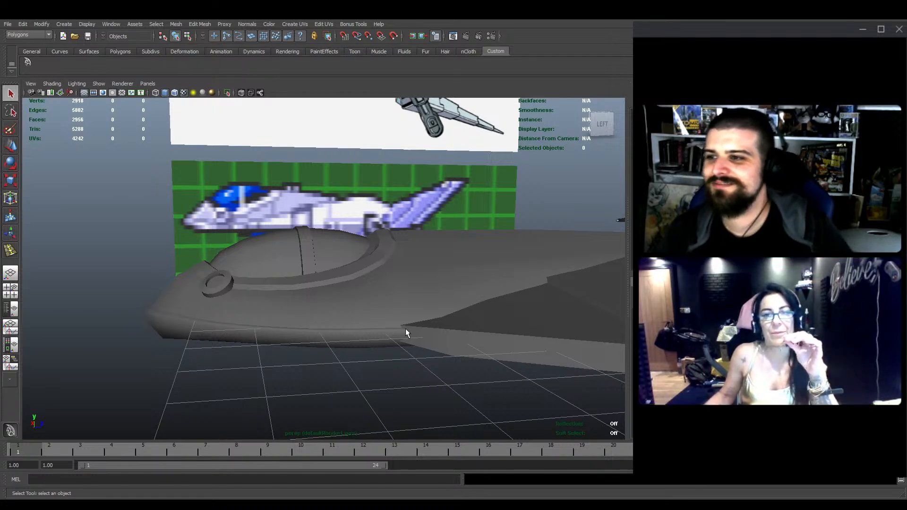
pyautogui.keyDown('alt'); pyautogui.moveTo(151, 319); pyautogui.dragTo(372, 302); pyautogui.keyUp('alt')
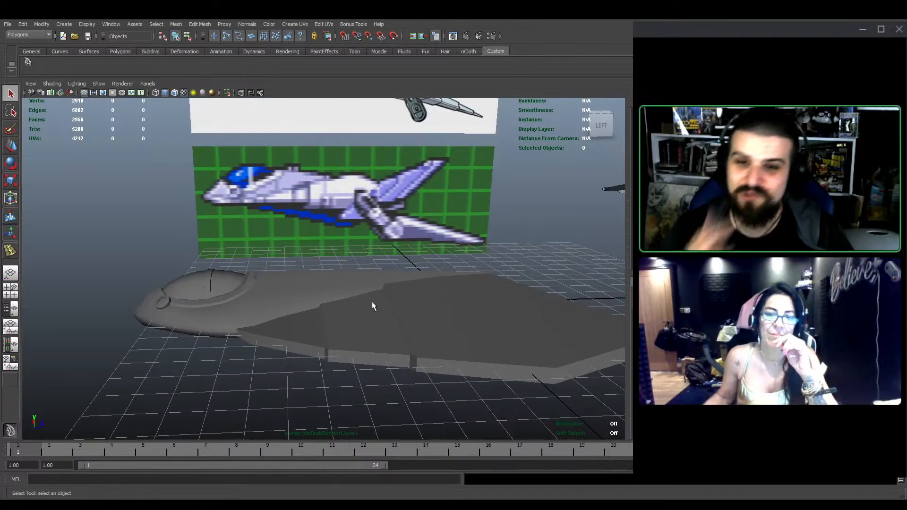
# Select the fuselage, freeze its transformations, delete its construction history and deselect it
pyautogui.click(373, 306)
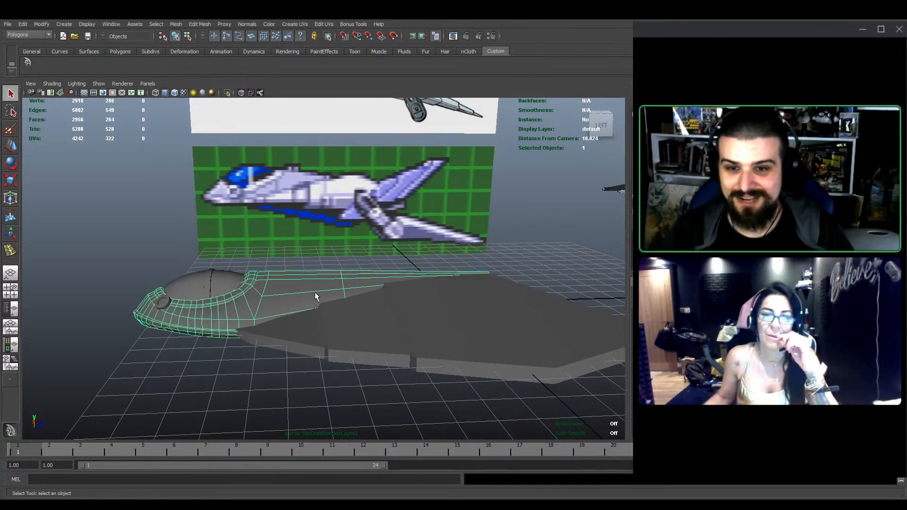
pyautogui.moveTo(372, 306)
pyautogui.keyDown('alt'); pyautogui.mouseDown(button='middle')
pyautogui.moveTo(372, 293)
pyautogui.moveTo(375, 300)
pyautogui.mouseUp(button='middle'); pyautogui.keyUp('alt')
pyautogui.keyDown('alt'); pyautogui.moveTo(375, 300); pyautogui.dragTo(371, 306); pyautogui.keyUp('alt')
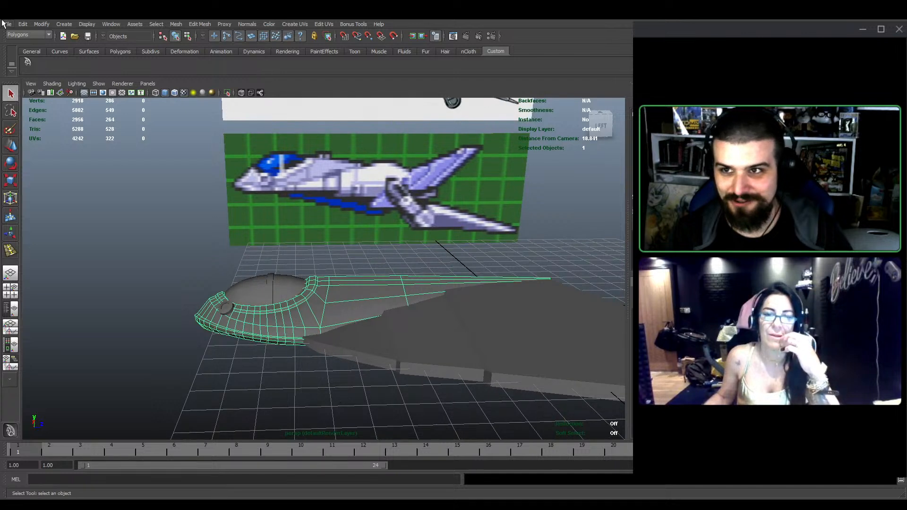
pyautogui.click(53, 58)
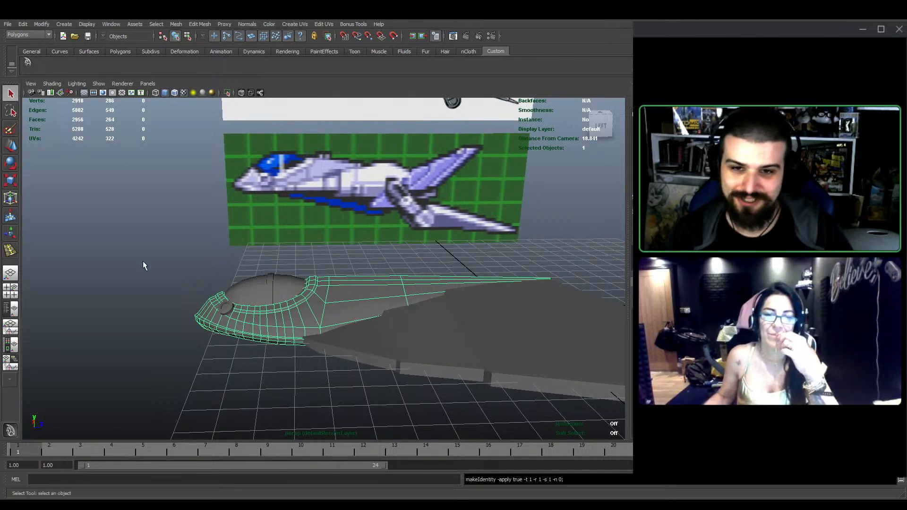
pyautogui.click(23, 24)
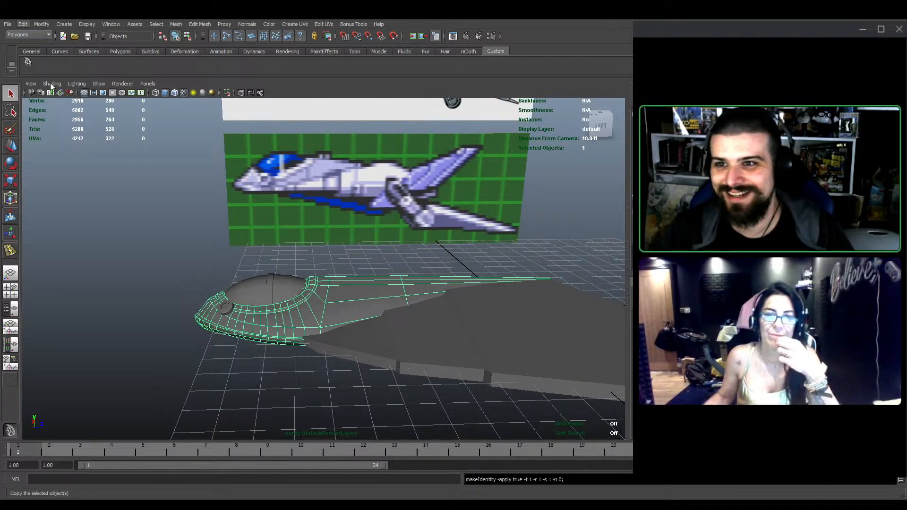
pyautogui.click(154, 123)
pyautogui.click(155, 226)
# Scale the fuselage side edge below the rear of the cockpit rim along the length and shift it slightly toward the tail
pyautogui.scroll(2, 300, 304)
pyautogui.keyDown('alt'); pyautogui.moveTo(300, 304); pyautogui.dragTo(311, 288); pyautogui.keyUp('alt')
pyautogui.scroll(-5, 331, 295)
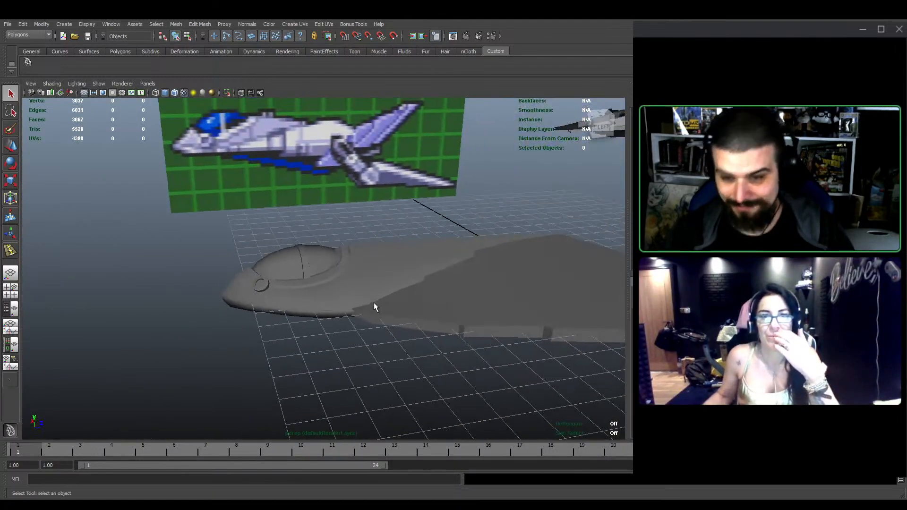
pyautogui.keyDown('alt'); pyautogui.moveTo(323, 287); pyautogui.dragTo(323, 287); pyautogui.keyUp('alt')
pyautogui.scroll(6, 353, 278)
pyautogui.click(353, 278)
pyautogui.moveTo(358, 291)
pyautogui.keyDown('alt'); pyautogui.mouseDown(button='middle')
pyautogui.moveTo(350, 306)
pyautogui.moveTo(372, 297)
pyautogui.moveTo(355, 292)
pyautogui.mouseUp(button='middle'); pyautogui.keyUp('alt')
pyautogui.scroll(4, 355, 291)
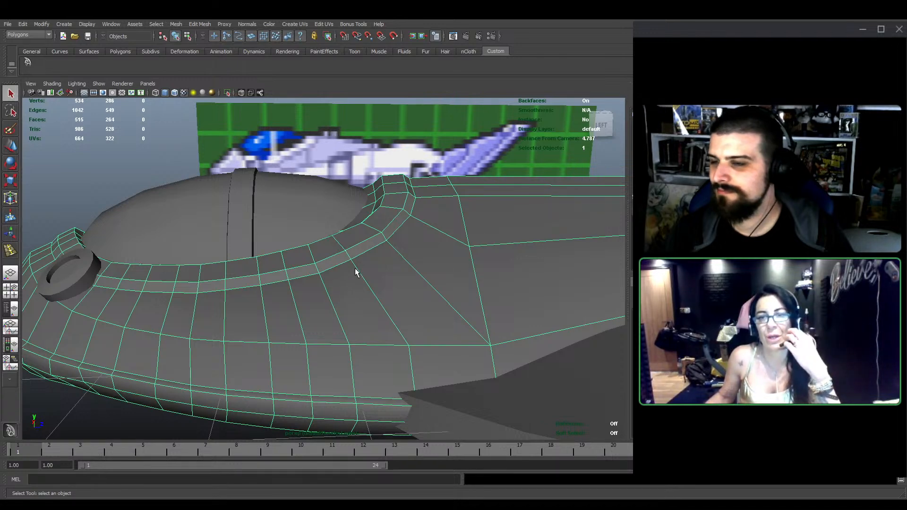
pyautogui.keyDown('alt'); pyautogui.moveTo(346, 283); pyautogui.dragTo(350, 281); pyautogui.keyUp('alt')
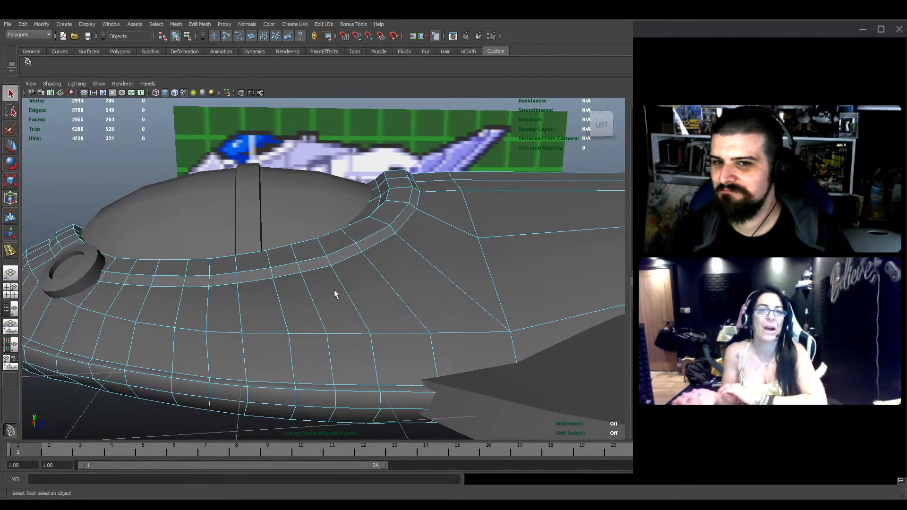
pyautogui.click(338, 283)
pyautogui.press('e')
pyautogui.press('r')
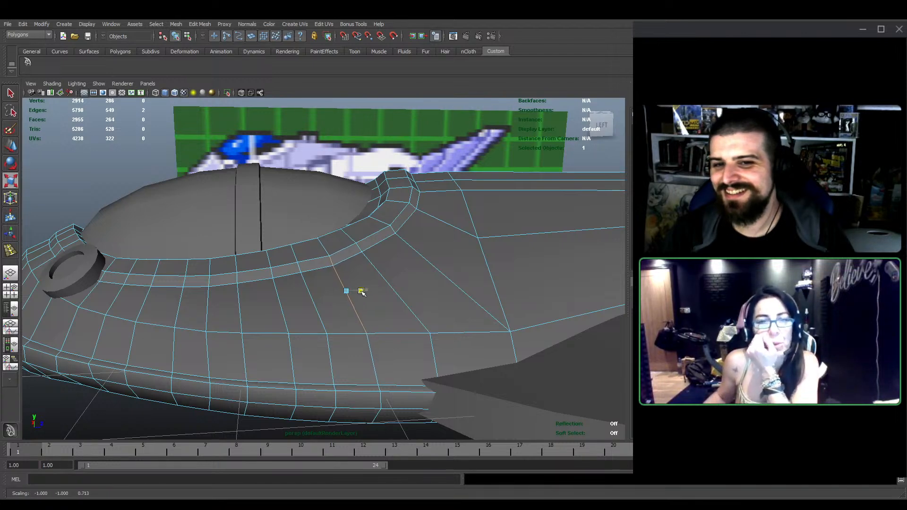
pyautogui.press('w')
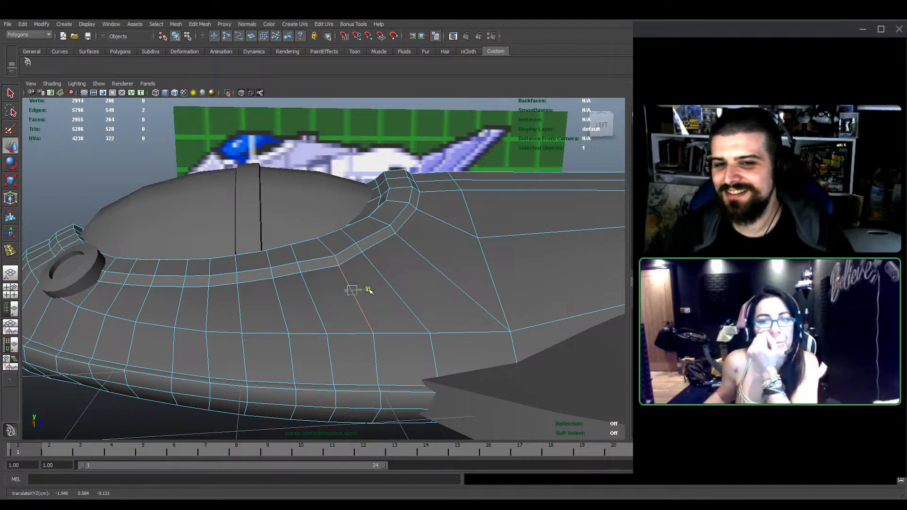
# Examine the cockpit rim up close beside the canopy, selecting individual rim edges
pyautogui.moveTo(367, 290)
pyautogui.keyDown('alt'); pyautogui.mouseDown(button='middle')
pyautogui.moveTo(366, 330)
pyautogui.moveTo(362, 277)
pyautogui.moveTo(331, 310)
pyautogui.moveTo(377, 296)
pyautogui.mouseUp(button='middle'); pyautogui.keyUp('alt')
pyautogui.scroll(-4, 364, 288)
pyautogui.scroll(4, 349, 307)
pyautogui.moveTo(376, 296)
pyautogui.keyDown('alt'); pyautogui.mouseDown()
pyautogui.moveTo(380, 334)
pyautogui.moveTo(375, 299)
pyautogui.mouseUp(); pyautogui.keyUp('alt')
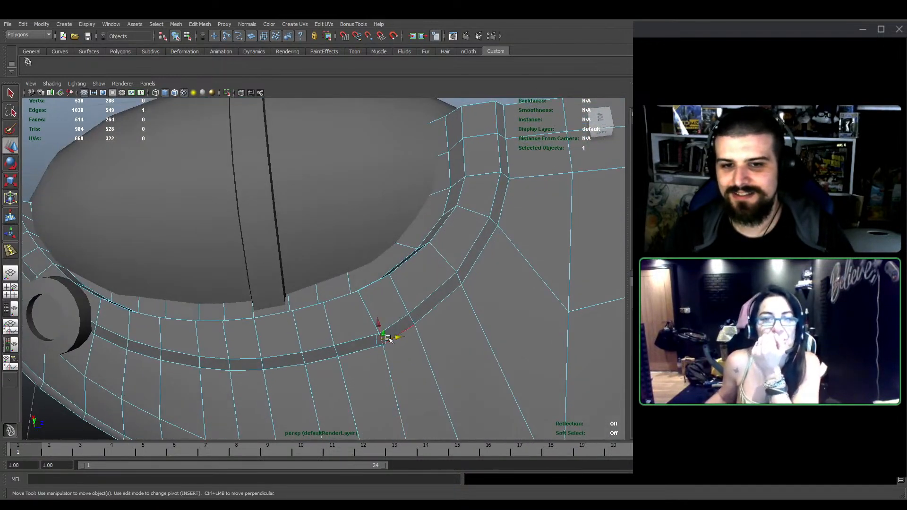
pyautogui.moveTo(388, 338)
pyautogui.keyDown('alt'); pyautogui.mouseDown()
pyautogui.moveTo(377, 339)
pyautogui.moveTo(385, 344)
pyautogui.mouseUp(); pyautogui.keyUp('alt')
pyautogui.scroll(5, 379, 318)
pyautogui.scroll(-3, 405, 376)
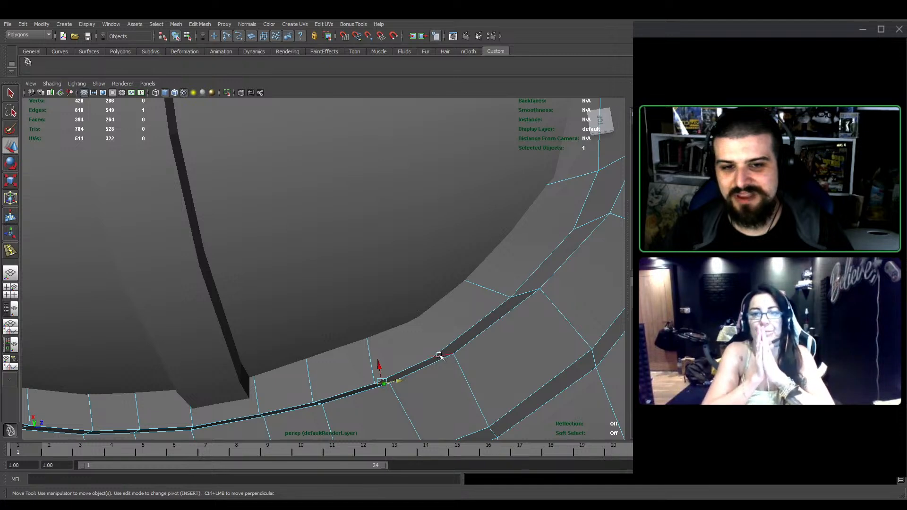
pyautogui.keyDown('alt'); pyautogui.moveTo(394, 347); pyautogui.dragTo(457, 307); pyautogui.keyUp('alt')
pyautogui.keyDown('alt'); pyautogui.moveTo(391, 320); pyautogui.dragTo(367, 325); pyautogui.keyUp('alt')
pyautogui.click(383, 330)
pyautogui.keyDown('shift'); pyautogui.click(325, 345); pyautogui.keyUp('shift')
pyautogui.scroll(1, 367, 325)
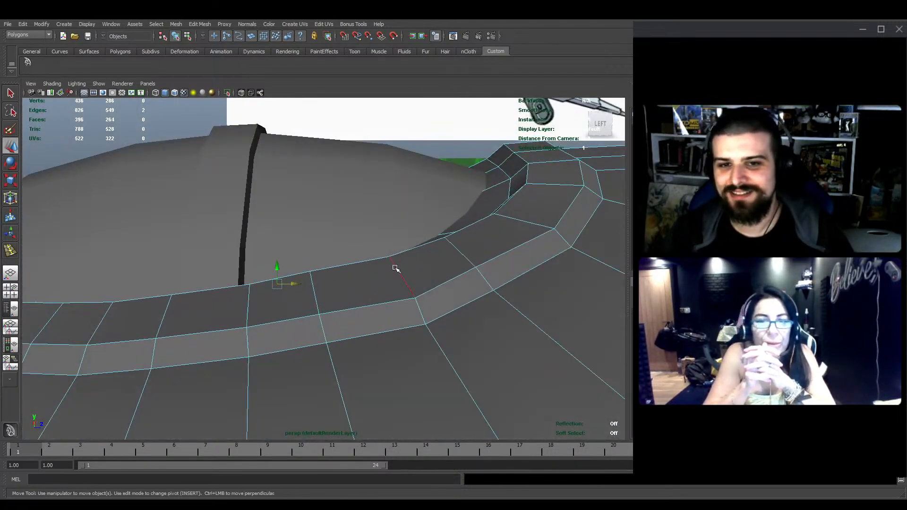
# Select the four rim edges beside the rear half of the canopy and raise them slightly
pyautogui.doubleClick(397, 272)
pyautogui.scroll(-5, 395, 288)
pyautogui.moveTo(249, 402); pyautogui.dragTo(428, 308)
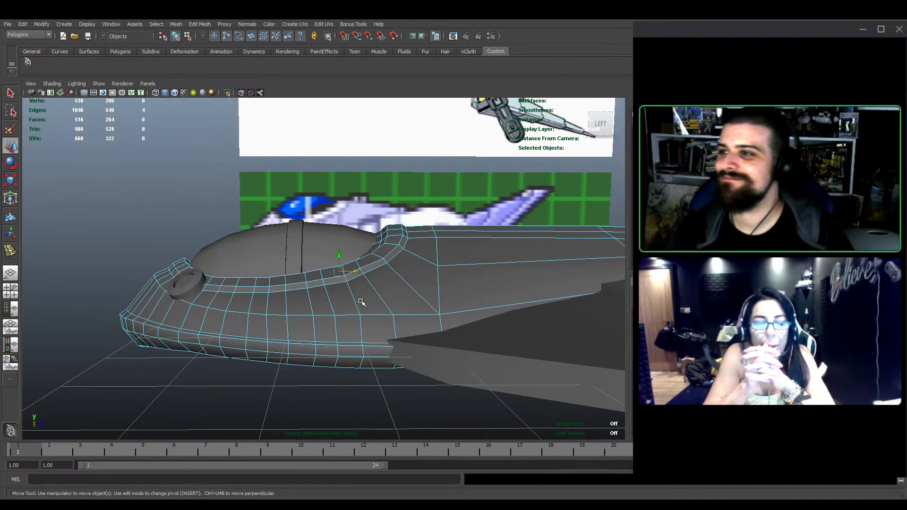
pyautogui.scroll(2, 347, 286)
pyautogui.moveTo(353, 268); pyautogui.dragTo(352, 256)
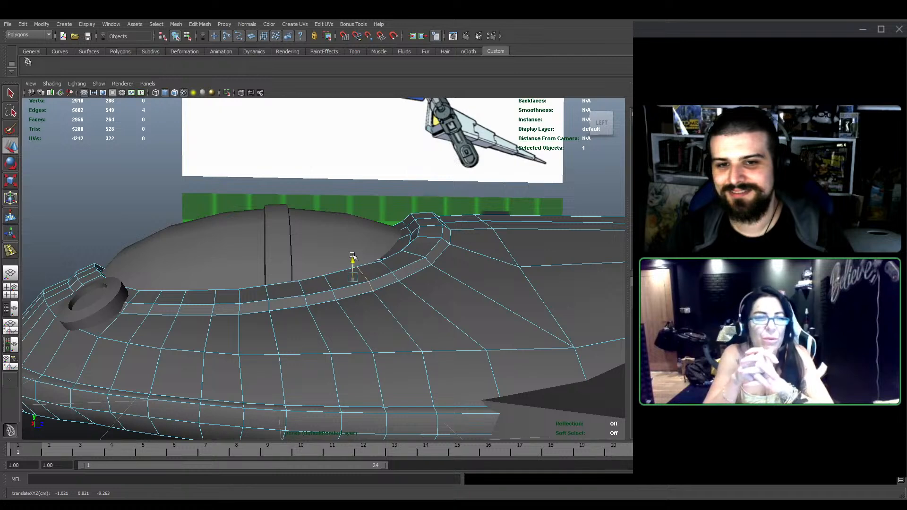
# Select the short crosswise edge on the cockpit rim's outer bevel near the canopy's rear and raise it slightly
pyautogui.scroll(2, 405, 310)
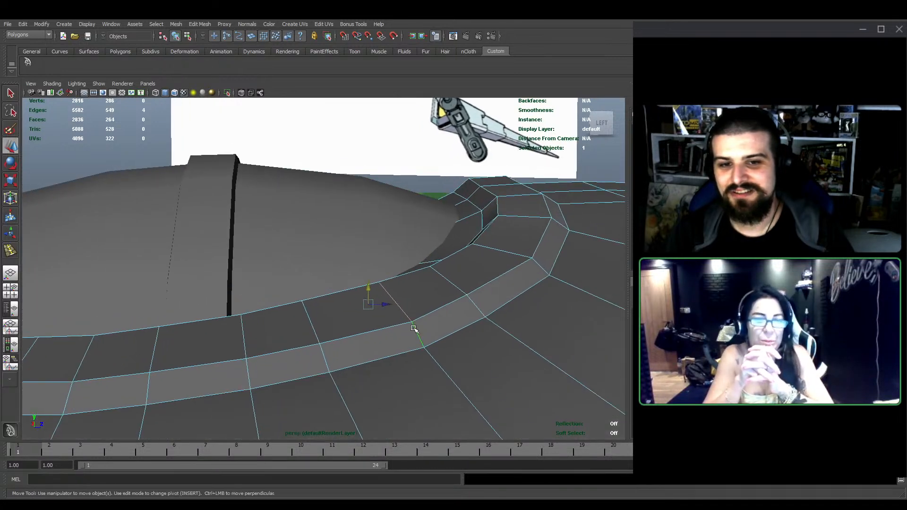
pyautogui.click(414, 328)
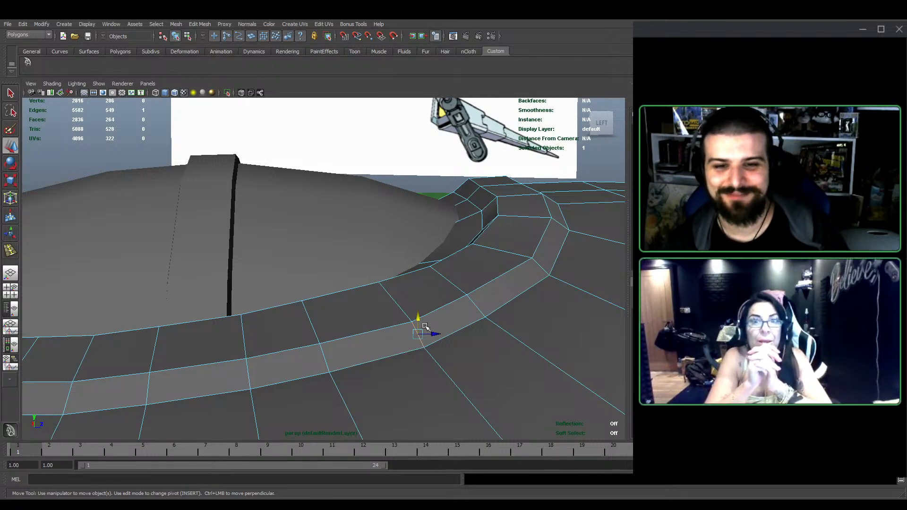
pyautogui.moveTo(418, 317); pyautogui.dragTo(419, 312)
pyautogui.scroll(-3, 419, 310)
pyautogui.moveTo(468, 305); pyautogui.dragTo(504, 282, button='right')
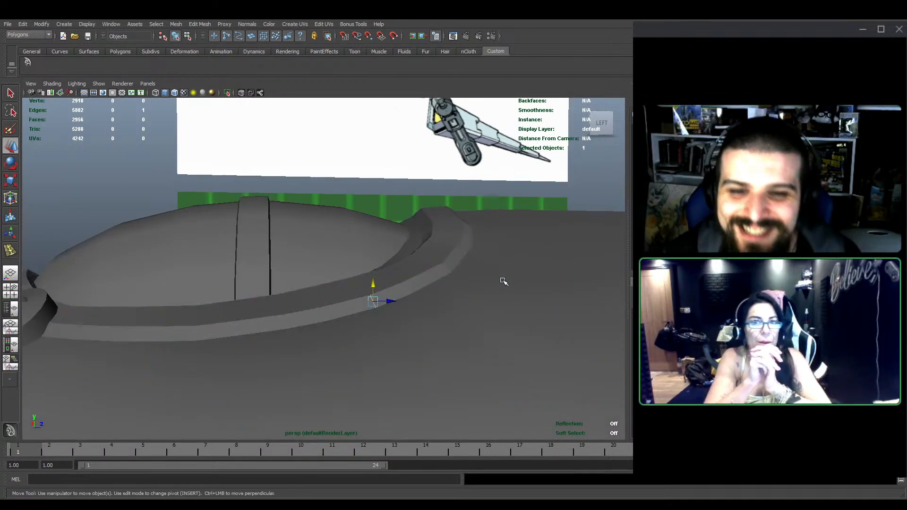
# Insert an edge loop around the fuselage below the rear half of the canopy, close beside the existing crosswise edge
pyautogui.scroll(-3, 504, 282)
pyautogui.click(429, 322)
pyautogui.keyDown('alt'); pyautogui.moveTo(428, 320); pyautogui.dragTo(380, 269, button='middle'); pyautogui.keyUp('alt')
pyautogui.moveTo(380, 268)
pyautogui.keyDown('alt'); pyautogui.mouseDown()
pyautogui.moveTo(391, 258)
pyautogui.moveTo(393, 265)
pyautogui.mouseUp(); pyautogui.keyUp('alt')
pyautogui.scroll(-2, 392, 265)
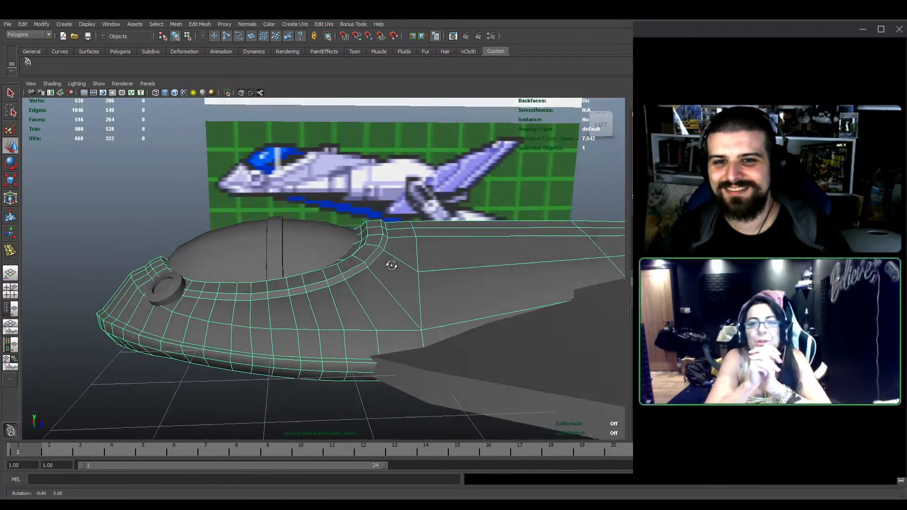
pyautogui.scroll(2, 393, 265)
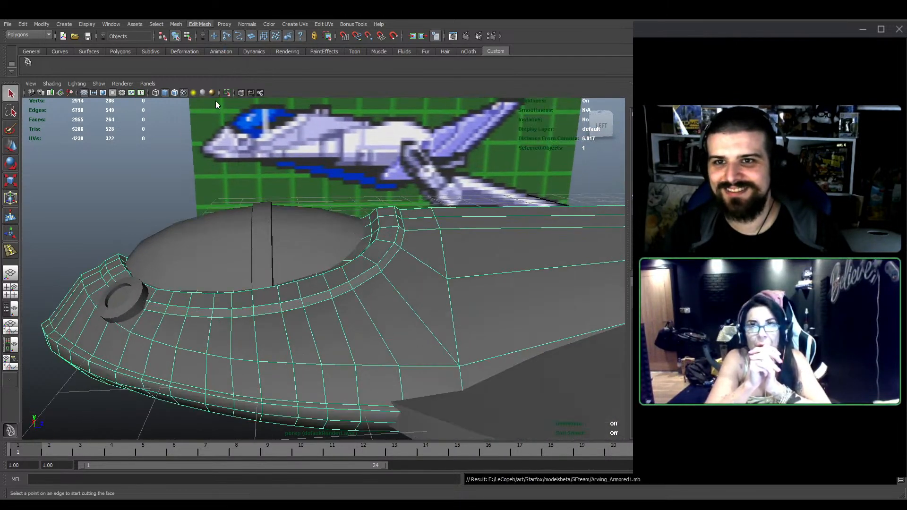
pyautogui.click(229, 109)
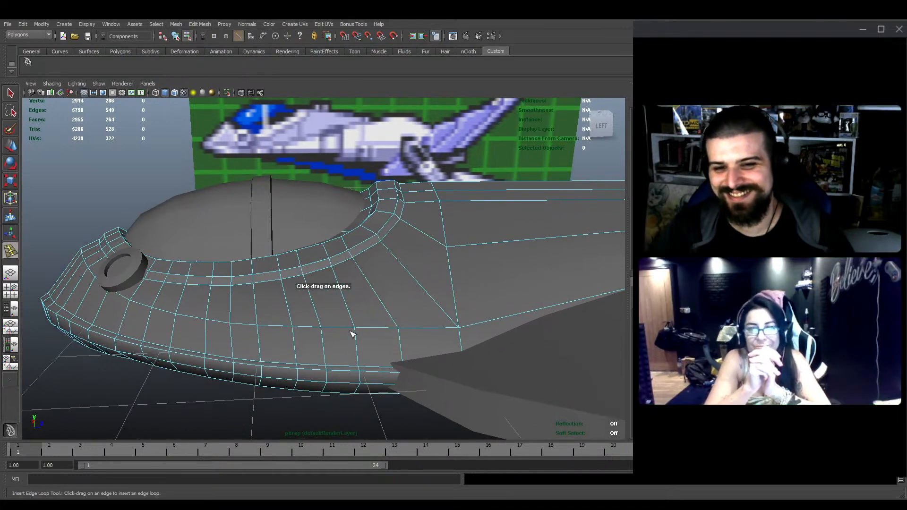
pyautogui.moveTo(349, 331); pyautogui.dragTo(351, 328)
pyautogui.press('w')
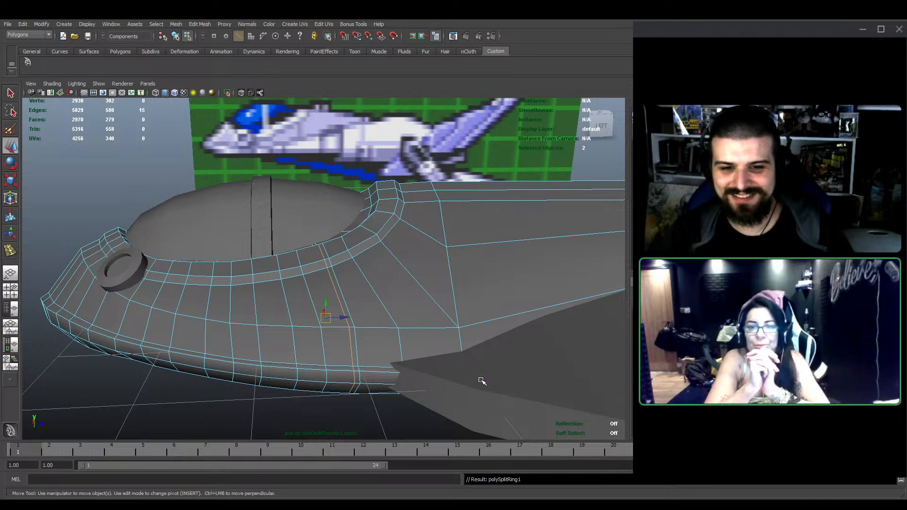
pyautogui.press('F8')
# Select the vertices at the wing's front tip using X-ray display and adjust their height against the fuselage side
pyautogui.scroll(-5, 525, 327)
pyautogui.keyDown('alt'); pyautogui.moveTo(511, 354); pyautogui.dragTo(430, 352); pyautogui.keyUp('alt')
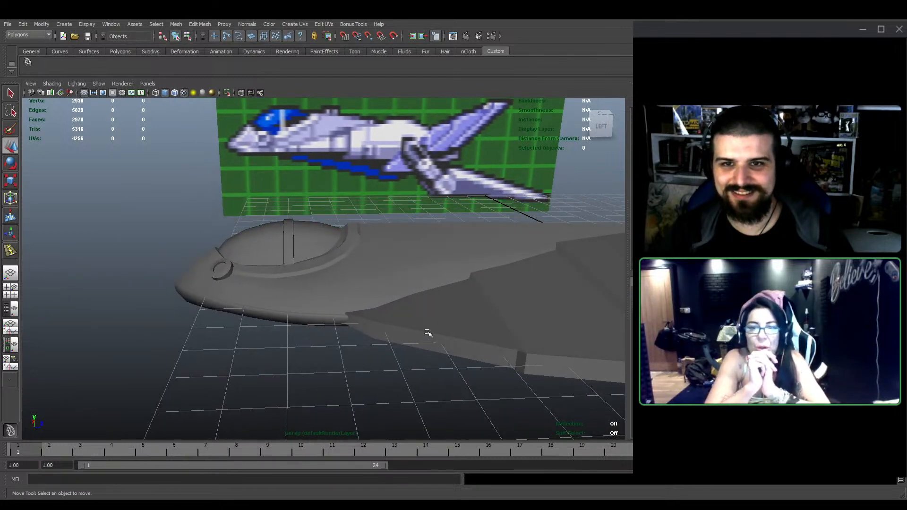
pyautogui.click(445, 315)
pyautogui.moveTo(445, 315); pyautogui.dragTo(411, 308, button='right')
pyautogui.click(240, 93)
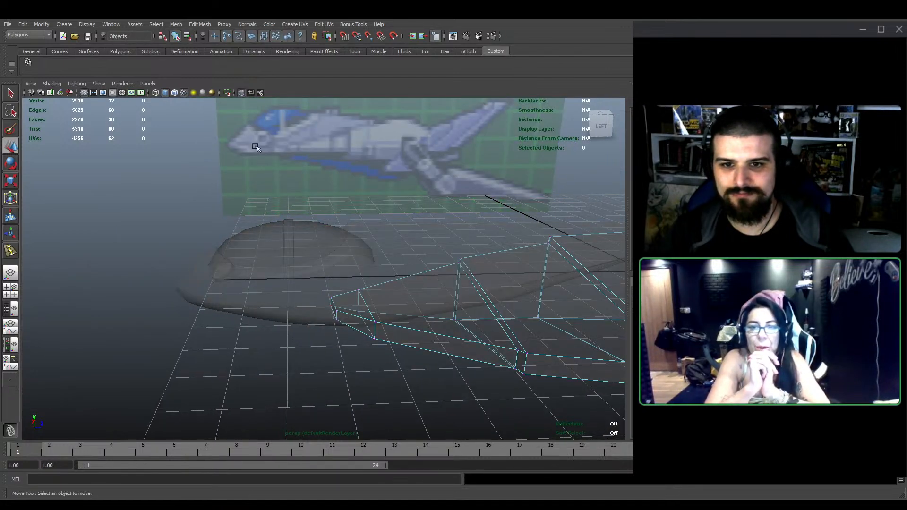
pyautogui.moveTo(345, 344); pyautogui.dragTo(325, 297)
pyautogui.click(240, 93)
pyautogui.scroll(4, 314, 296)
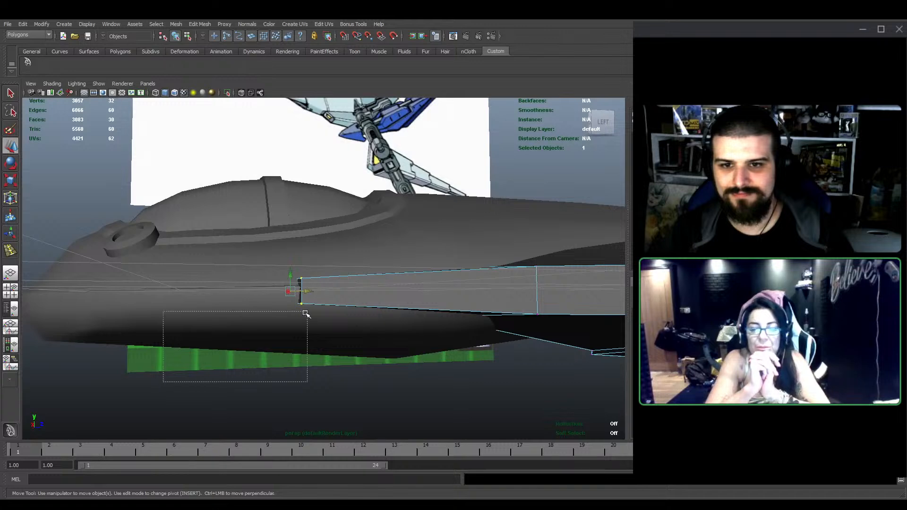
pyautogui.moveTo(291, 263); pyautogui.dragTo(289, 271)
# Select the wing's leading-edge vertices at the section behind the front tip and scale them closer together vertically
pyautogui.keyDown('alt'); pyautogui.moveTo(381, 271); pyautogui.dragTo(377, 286); pyautogui.keyUp('alt')
pyautogui.keyDown('alt'); pyautogui.moveTo(376, 286); pyautogui.dragTo(318, 279, button='middle'); pyautogui.keyUp('alt')
pyautogui.moveTo(319, 279)
pyautogui.keyDown('alt'); pyautogui.mouseDown()
pyautogui.moveTo(291, 272)
pyautogui.moveTo(300, 277)
pyautogui.mouseUp(); pyautogui.keyUp('alt')
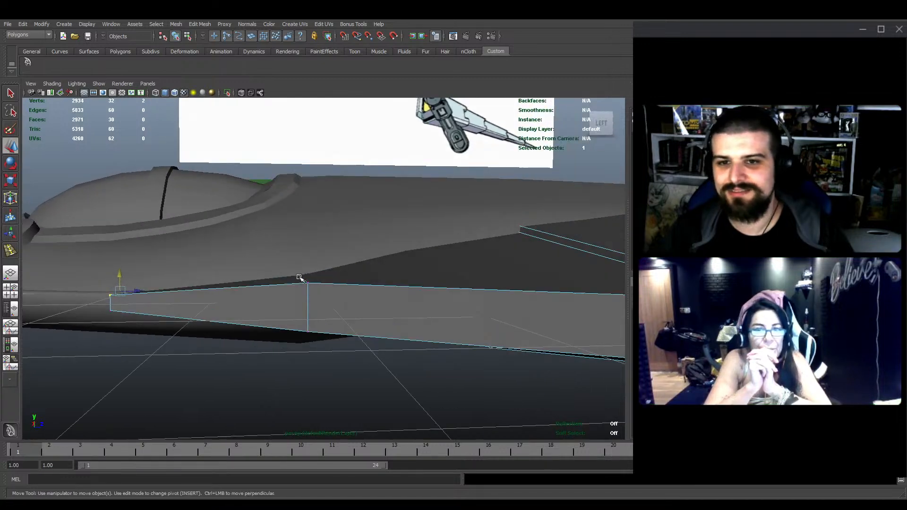
pyautogui.click(241, 92)
pyautogui.keyDown('alt'); pyautogui.moveTo(301, 224); pyautogui.dragTo(307, 229); pyautogui.keyUp('alt')
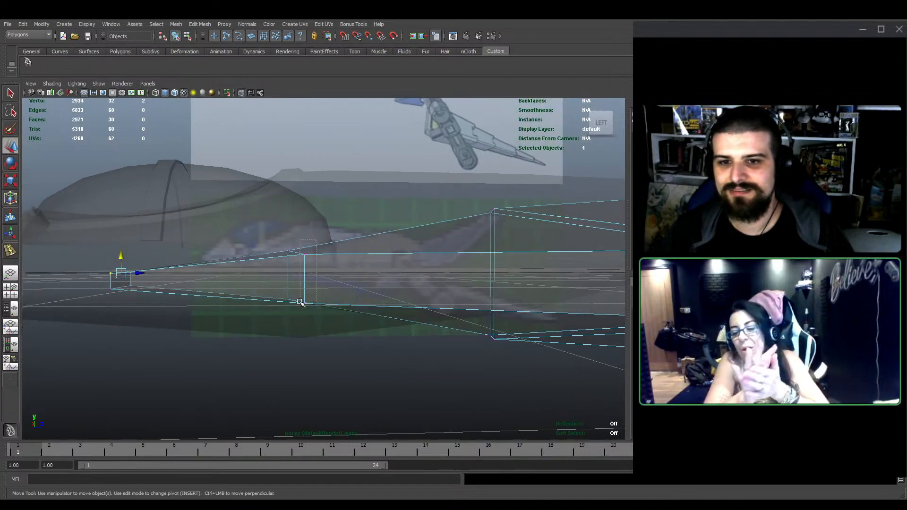
pyautogui.moveTo(300, 301)
pyautogui.mouseDown()
pyautogui.moveTo(298, 311)
pyautogui.moveTo(302, 286)
pyautogui.moveTo(376, 285)
pyautogui.mouseUp()
pyautogui.click(241, 92)
pyautogui.press('r')
pyautogui.keyDown('alt'); pyautogui.moveTo(377, 285); pyautogui.dragTo(199, 300, button='middle'); pyautogui.keyUp('alt')
pyautogui.keyDown('alt'); pyautogui.moveTo(199, 300); pyautogui.dragTo(381, 304); pyautogui.keyUp('alt')
pyautogui.keyDown('alt'); pyautogui.moveTo(380, 304); pyautogui.dragTo(365, 259, button='middle'); pyautogui.keyUp('alt')
pyautogui.scroll(-3, 364, 260)
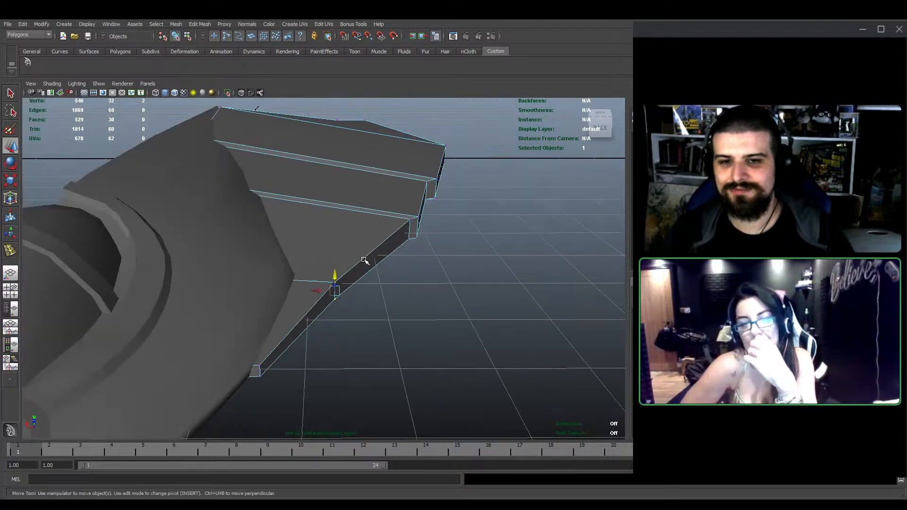
# Select the fuselage vertices at the side corner above the wing's front and adjust their position along the length
pyautogui.keyDown('alt'); pyautogui.moveTo(364, 260); pyautogui.dragTo(227, 207); pyautogui.keyUp('alt')
pyautogui.scroll(-3, 322, 326)
pyautogui.keyDown('alt'); pyautogui.moveTo(227, 208); pyautogui.dragTo(321, 313, button='middle'); pyautogui.keyUp('alt')
pyautogui.scroll(3, 321, 314)
pyautogui.keyDown('alt'); pyautogui.moveTo(322, 314); pyautogui.dragTo(347, 313); pyautogui.keyUp('alt')
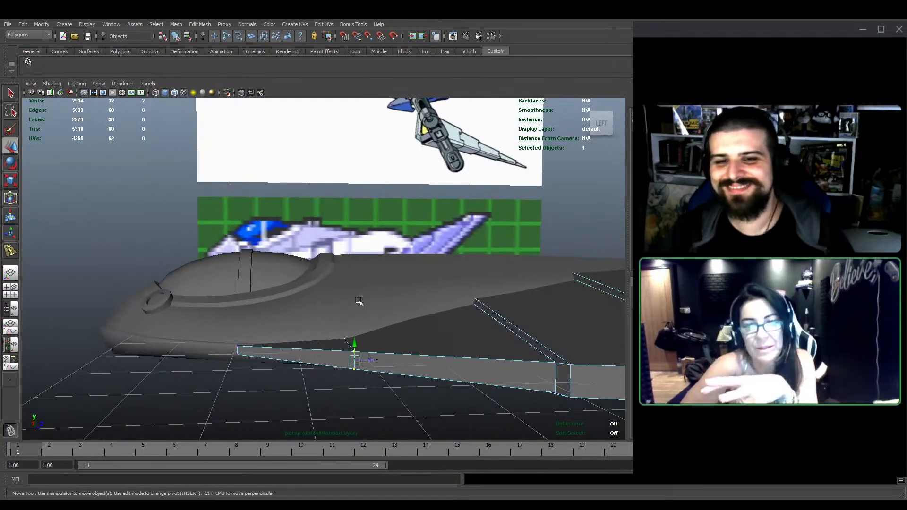
pyautogui.click(367, 279)
pyautogui.keyDown('alt'); pyautogui.moveTo(368, 279); pyautogui.dragTo(374, 331); pyautogui.keyUp('alt')
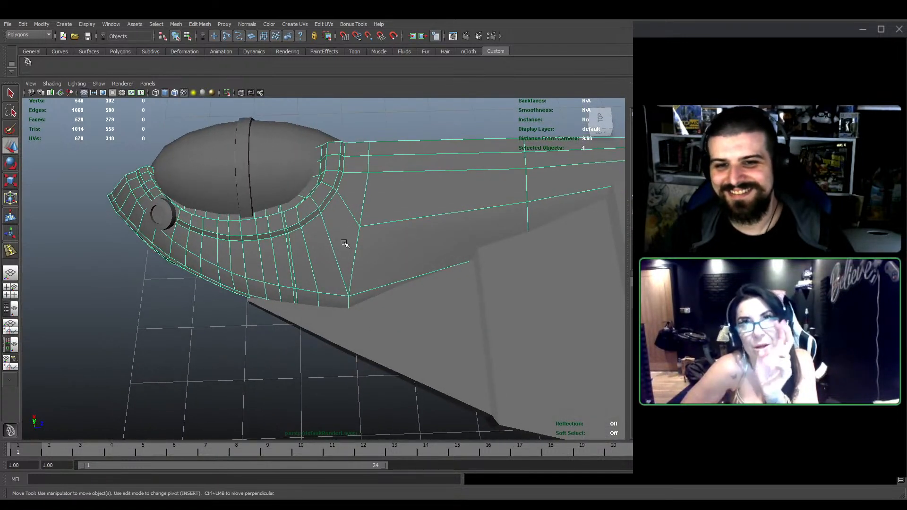
pyautogui.keyDown('alt'); pyautogui.moveTo(344, 243); pyautogui.dragTo(347, 255); pyautogui.keyUp('alt')
pyautogui.moveTo(444, 253); pyautogui.dragTo(419, 253, button='right')
pyautogui.moveTo(419, 253); pyautogui.dragTo(328, 388)
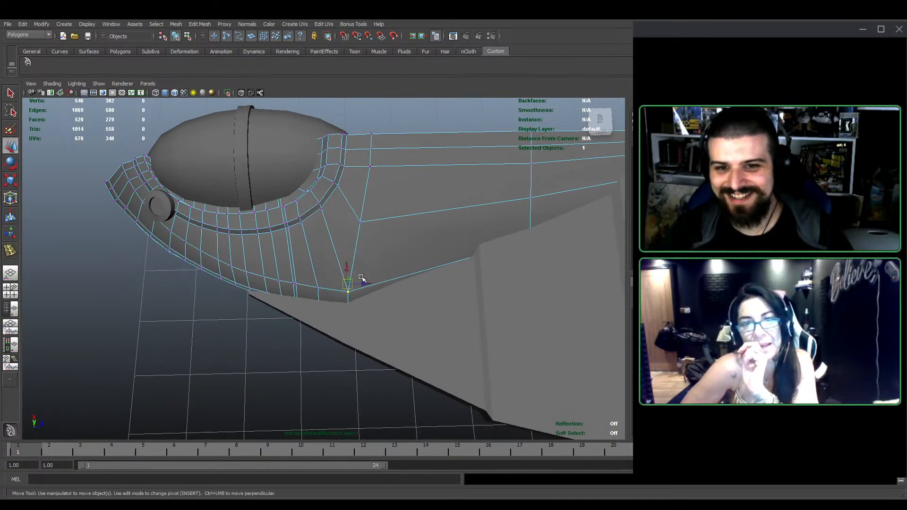
pyautogui.moveTo(362, 279); pyautogui.dragTo(324, 295)
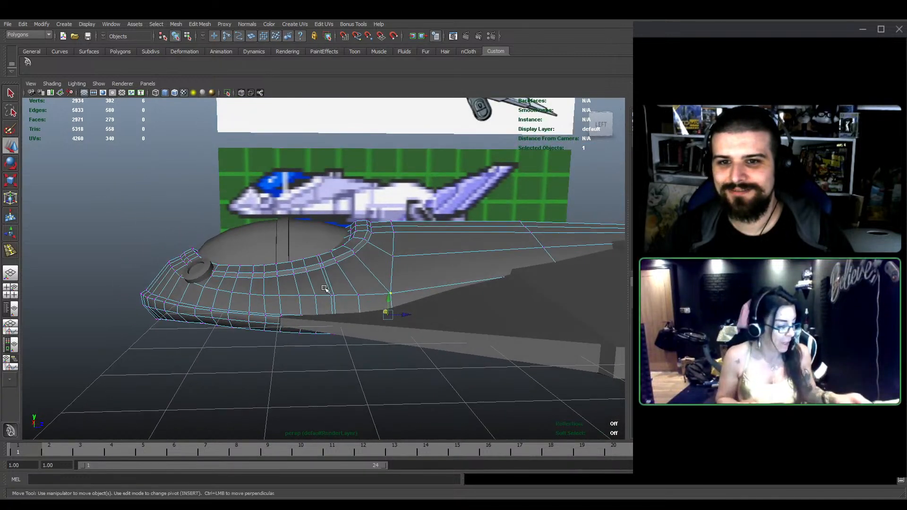
# Extrude the two narrow strip faces on the fuselage side below the cockpit rim inward to form a panel-line groove
pyautogui.moveTo(323, 295)
pyautogui.keyDown('alt'); pyautogui.mouseDown(button='right')
pyautogui.moveTo(346, 297)
pyautogui.moveTo(333, 304)
pyautogui.mouseUp(button='right'); pyautogui.keyUp('alt')
pyautogui.scroll(2, 329, 300)
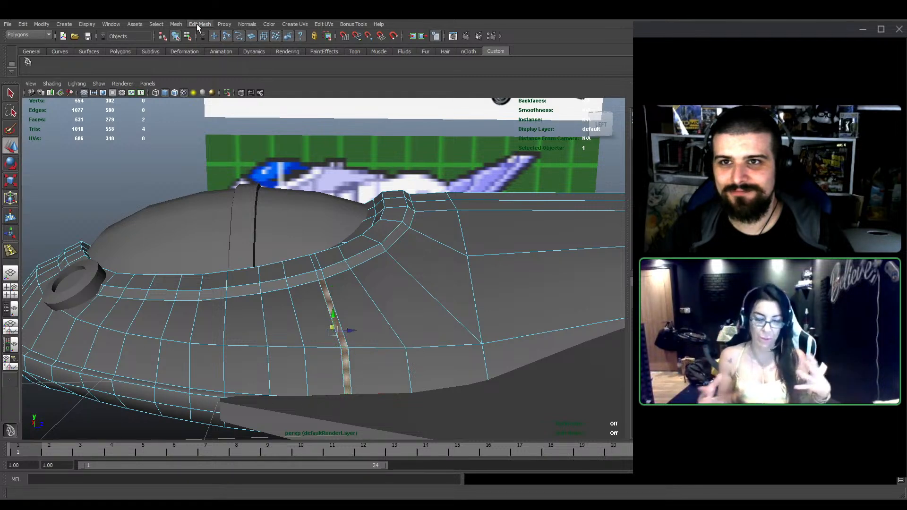
pyautogui.click(200, 48)
pyautogui.keyDown('alt'); pyautogui.moveTo(415, 213); pyautogui.dragTo(324, 284); pyautogui.keyUp('alt')
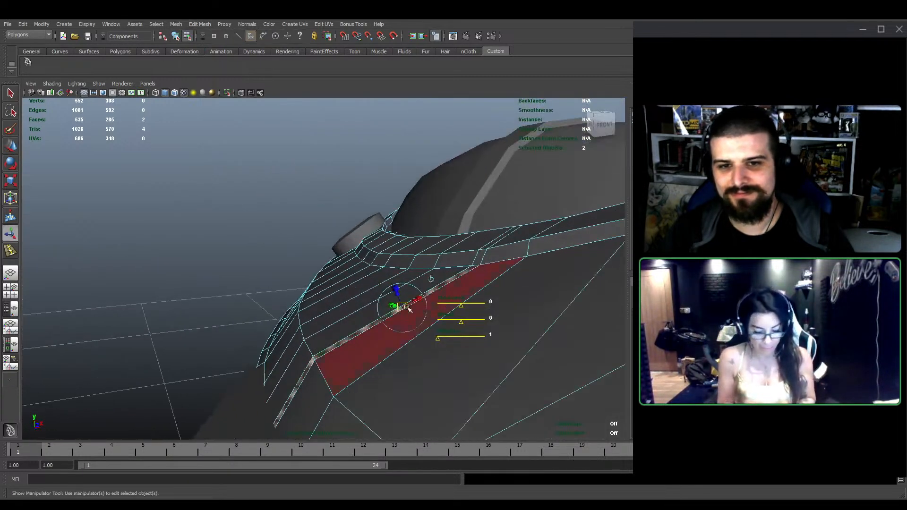
pyautogui.moveTo(401, 297); pyautogui.dragTo(428, 314)
pyautogui.press('w')
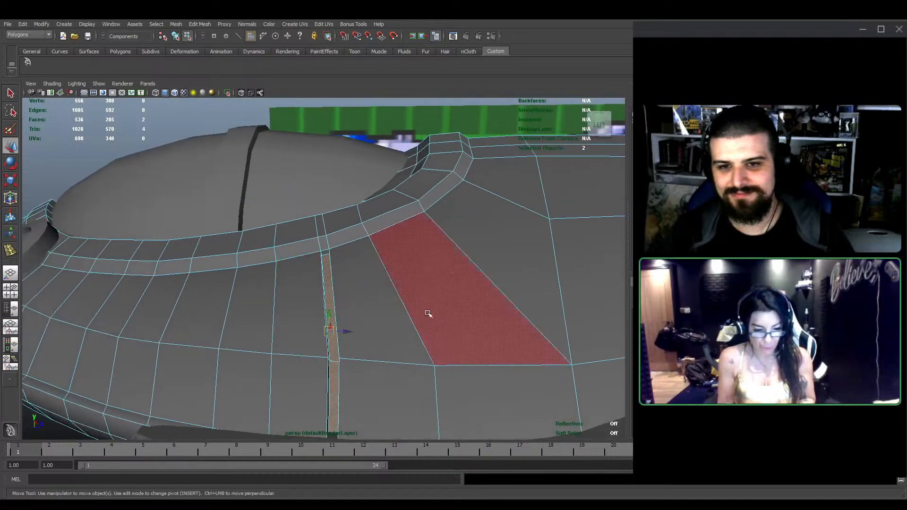
pyautogui.keyDown('alt'); pyautogui.moveTo(435, 258); pyautogui.dragTo(151, 370, button='right'); pyautogui.keyUp('alt')
pyautogui.press('F8')
# Select the edges around the wing's step and move them along the length to narrow the ledge
pyautogui.click(151, 370)
pyautogui.keyDown('alt'); pyautogui.moveTo(151, 371); pyautogui.dragTo(327, 303); pyautogui.keyUp('alt')
pyautogui.click(364, 298)
pyautogui.keyDown('alt'); pyautogui.moveTo(364, 298); pyautogui.dragTo(293, 273, button='middle'); pyautogui.keyUp('alt')
pyautogui.keyDown('alt'); pyautogui.moveTo(293, 273); pyautogui.dragTo(319, 292); pyautogui.keyUp('alt')
pyautogui.keyDown('alt'); pyautogui.moveTo(310, 251); pyautogui.dragTo(282, 247); pyautogui.keyUp('alt')
pyautogui.press('w')
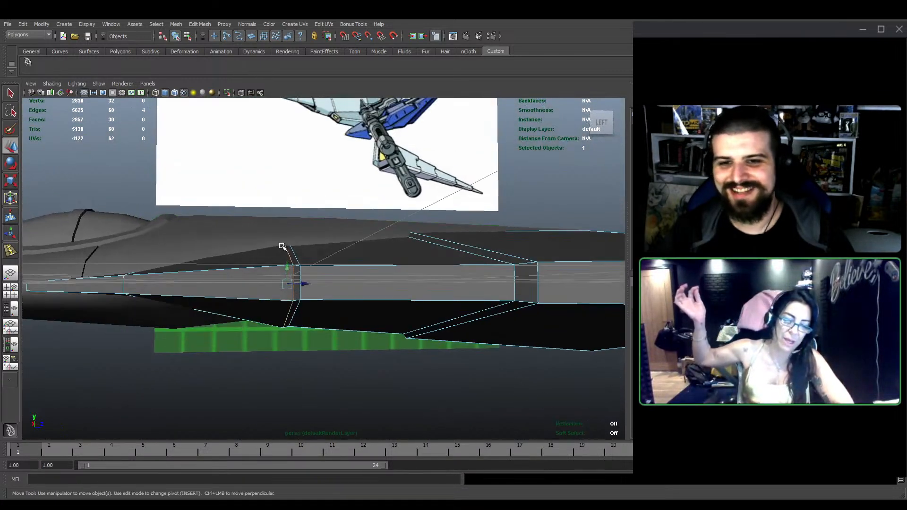
pyautogui.moveTo(304, 283); pyautogui.dragTo(377, 307)
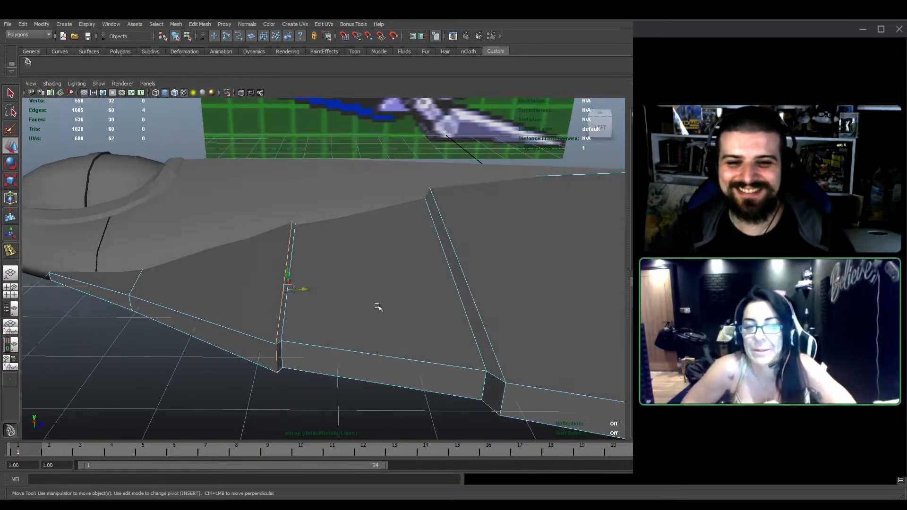
pyautogui.moveTo(454, 288); pyautogui.dragTo(345, 288)
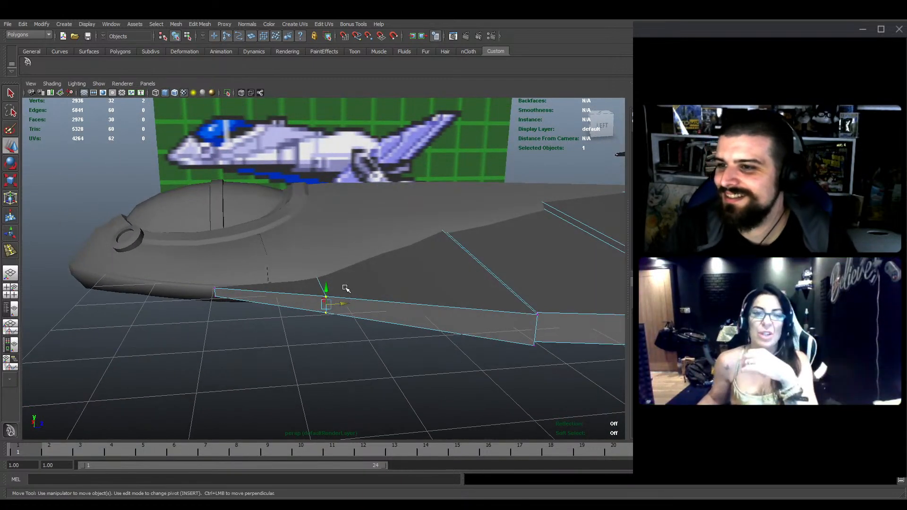
# Select the wing's front-tip vertices and reposition them against the side of the fuselage
pyautogui.keyDown('alt'); pyautogui.moveTo(341, 298); pyautogui.dragTo(401, 300); pyautogui.keyUp('alt')
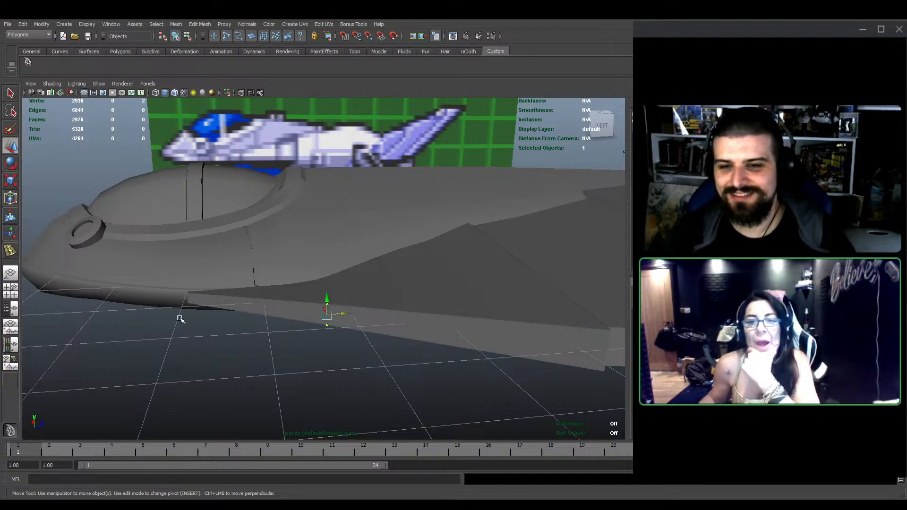
pyautogui.keyDown('alt'); pyautogui.moveTo(178, 315); pyautogui.dragTo(238, 300); pyautogui.keyUp('alt')
pyautogui.moveTo(237, 298); pyautogui.dragTo(204, 299, button='right')
pyautogui.keyDown('alt'); pyautogui.moveTo(213, 298); pyautogui.dragTo(352, 300, button='middle'); pyautogui.keyUp('alt')
pyautogui.keyDown('alt'); pyautogui.moveTo(352, 301); pyautogui.dragTo(251, 353); pyautogui.keyUp('alt')
pyautogui.moveTo(285, 324); pyautogui.dragTo(287, 321)
pyautogui.keyDown('alt'); pyautogui.moveTo(287, 321); pyautogui.dragTo(339, 307); pyautogui.keyUp('alt')
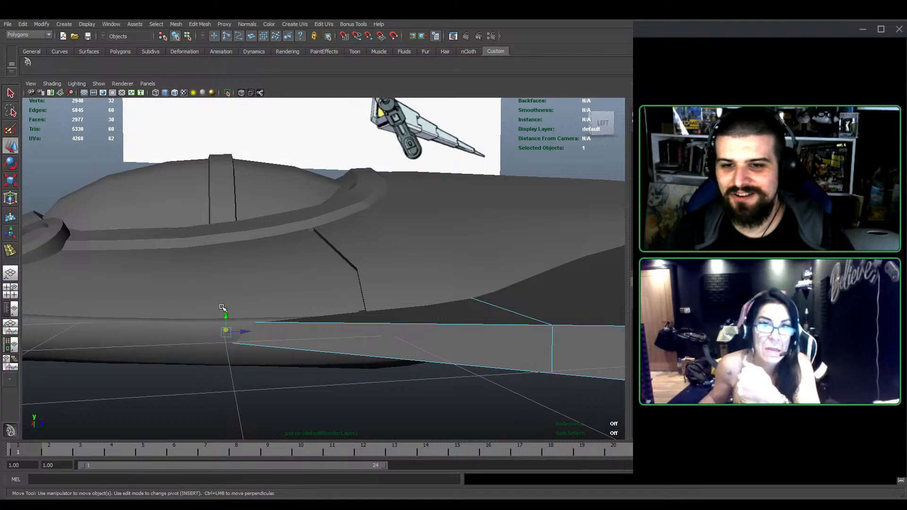
pyautogui.hotkey('ctrl', 'z')
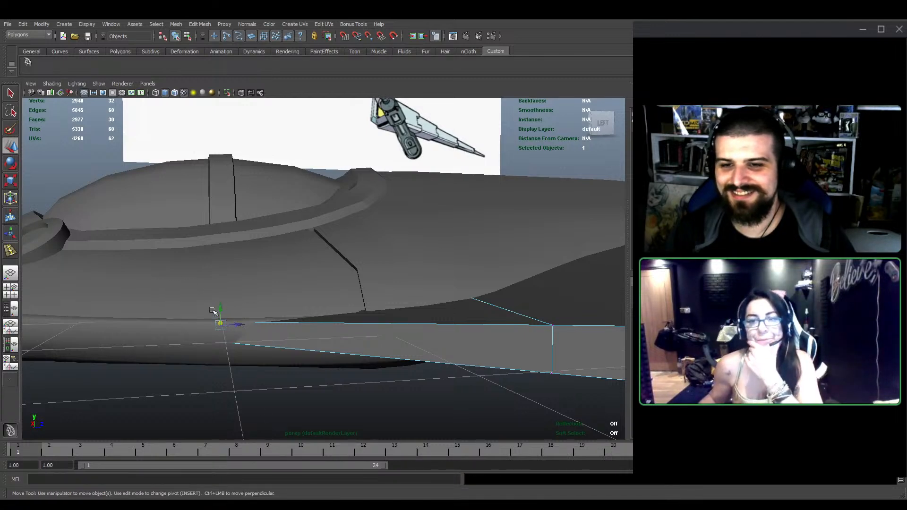
pyautogui.moveTo(212, 311); pyautogui.dragTo(385, 300)
pyautogui.scroll(-3, 389, 345)
# Clear the vertex selection and hide the viewport grid to inspect the wing's outline
pyautogui.click(389, 367)
pyautogui.scroll(-3, 389, 367)
pyautogui.keyDown('alt'); pyautogui.moveTo(394, 364); pyautogui.dragTo(481, 367); pyautogui.keyUp('alt')
pyautogui.click(82, 94)
pyautogui.keyDown('alt'); pyautogui.moveTo(321, 265); pyautogui.dragTo(363, 279); pyautogui.keyUp('alt')
# Shift the wing's leading-edge vertices at the front sections inward toward the fuselage, moving those at the steps further in
pyautogui.click(337, 293)
pyautogui.scroll(2, 363, 279)
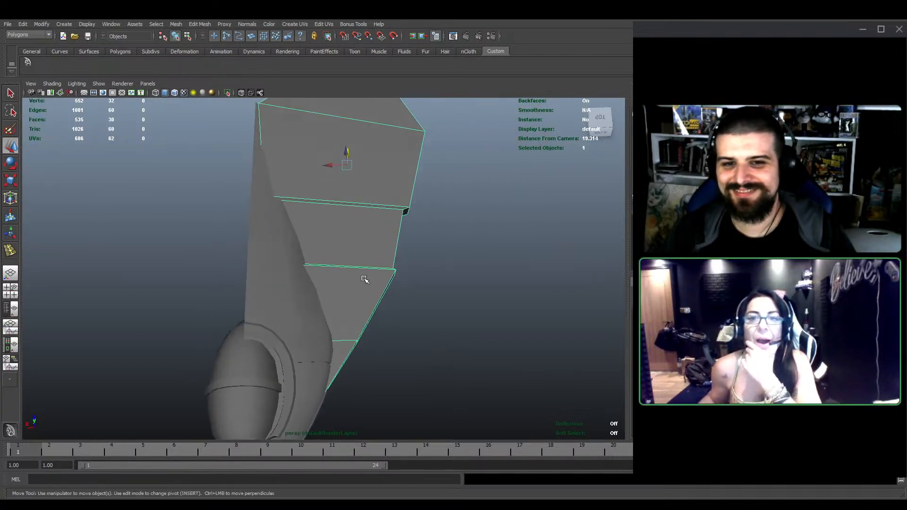
pyautogui.moveTo(356, 361); pyautogui.dragTo(354, 362)
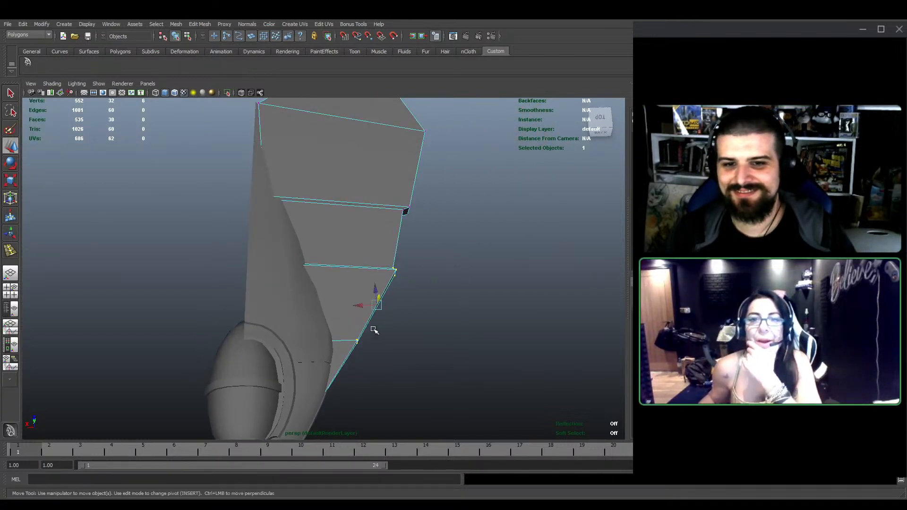
pyautogui.moveTo(353, 308); pyautogui.dragTo(352, 308)
pyautogui.keyDown('ctrl'); pyautogui.moveTo(326, 335); pyautogui.dragTo(359, 353); pyautogui.keyUp('ctrl')
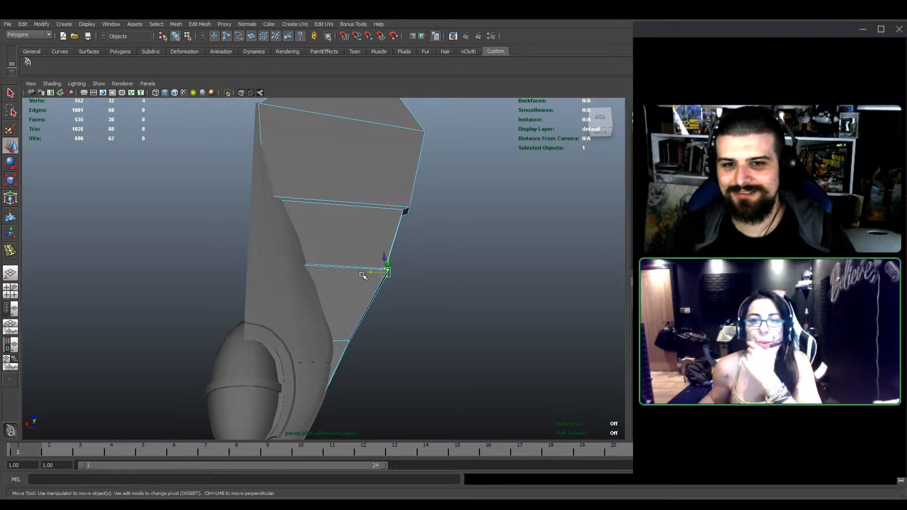
pyautogui.moveTo(364, 275); pyautogui.dragTo(358, 274)
# Inspect the reshaped wing outline, return the wing to object mode and save the scene
pyautogui.keyDown('alt'); pyautogui.moveTo(373, 218); pyautogui.dragTo(443, 257); pyautogui.keyUp('alt')
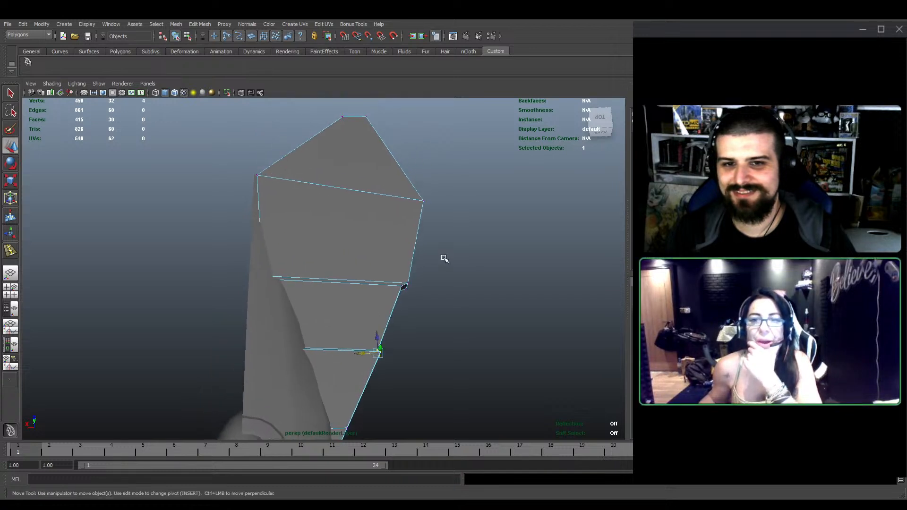
pyautogui.keyDown('alt'); pyautogui.moveTo(383, 289); pyautogui.dragTo(379, 313); pyautogui.keyUp('alt')
pyautogui.scroll(2, 379, 313)
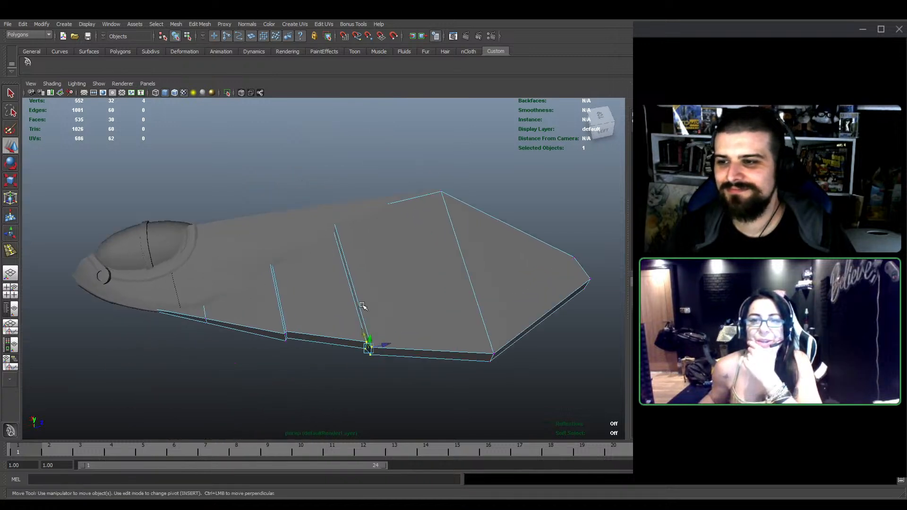
pyautogui.press('F8')
pyautogui.press('q')
pyautogui.hotkey('ctrl', 's')
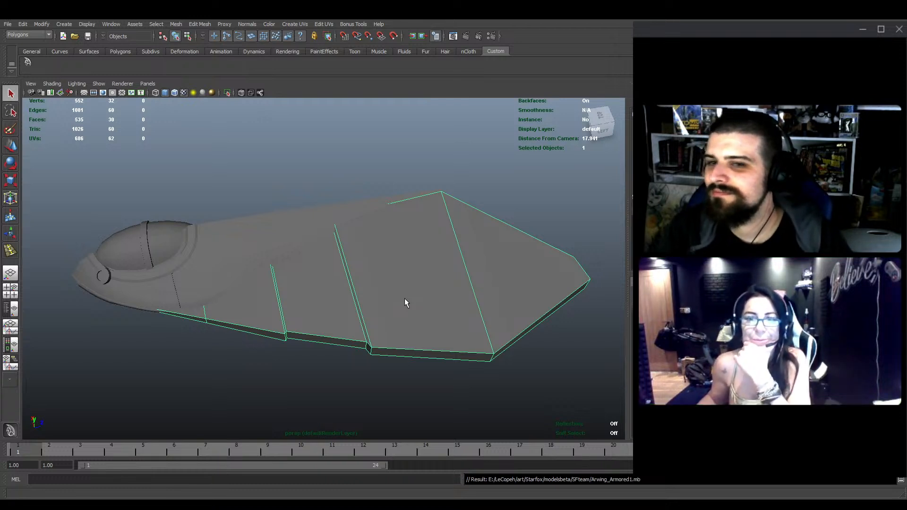
# Select the fuselage and turn on X-ray shading to expose the structure at its rear end
pyautogui.keyDown('alt'); pyautogui.moveTo(363, 262); pyautogui.dragTo(286, 262); pyautogui.keyUp('alt')
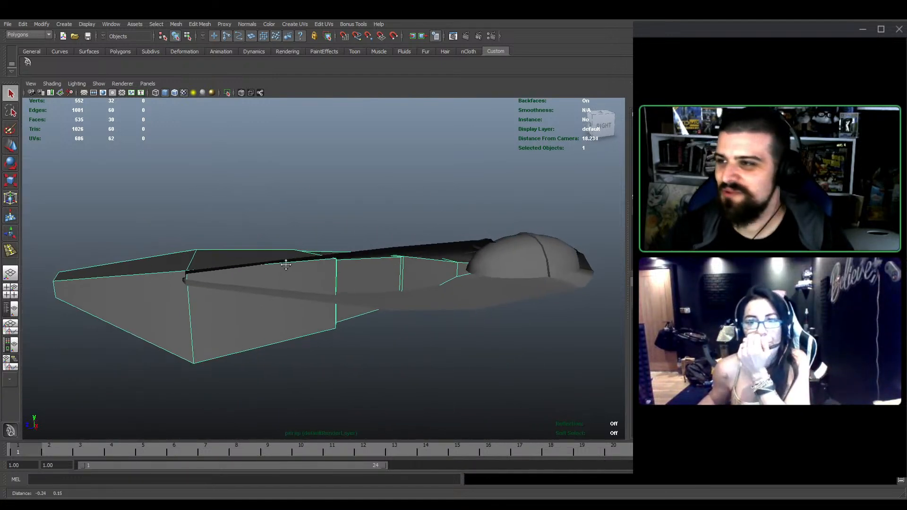
pyautogui.scroll(4, 274, 276)
pyautogui.click(368, 266)
pyautogui.keyDown('alt'); pyautogui.moveTo(368, 268); pyautogui.dragTo(346, 272); pyautogui.keyUp('alt')
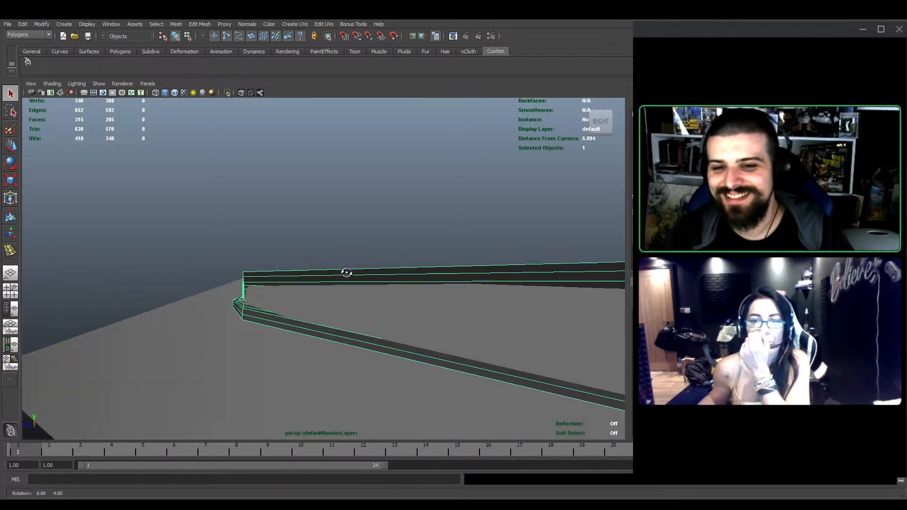
pyautogui.click(242, 92)
pyautogui.moveTo(231, 194)
pyautogui.keyDown('alt'); pyautogui.mouseDown()
pyautogui.moveTo(313, 225)
pyautogui.moveTo(285, 217)
pyautogui.moveTo(281, 229)
pyautogui.mouseUp(); pyautogui.keyUp('alt')
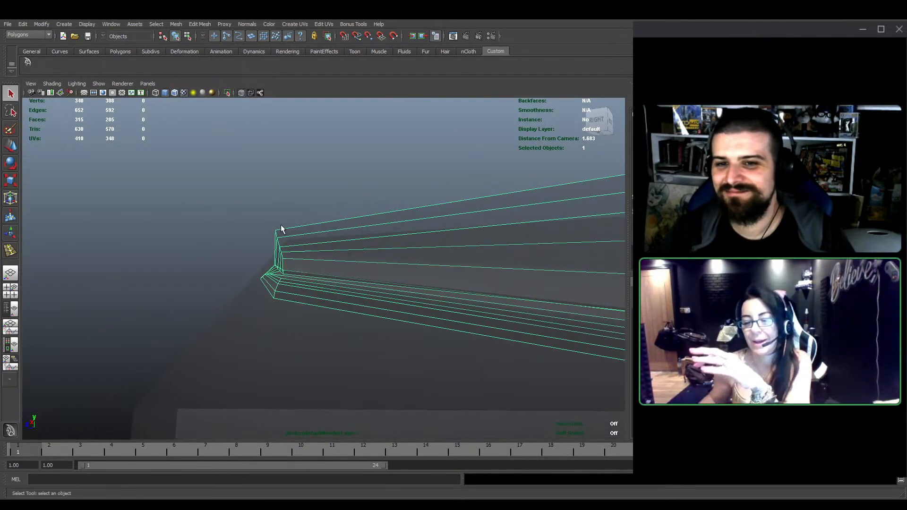
# Select the two rows of five vertices at the fuselage's rear end and reposition them slightly
pyautogui.moveTo(262, 224); pyautogui.dragTo(256, 222, button='right')
pyautogui.scroll(3, 256, 222)
pyautogui.moveTo(225, 204); pyautogui.dragTo(277, 252)
pyautogui.scroll(7, 277, 252)
pyautogui.scroll(-5, 214, 284)
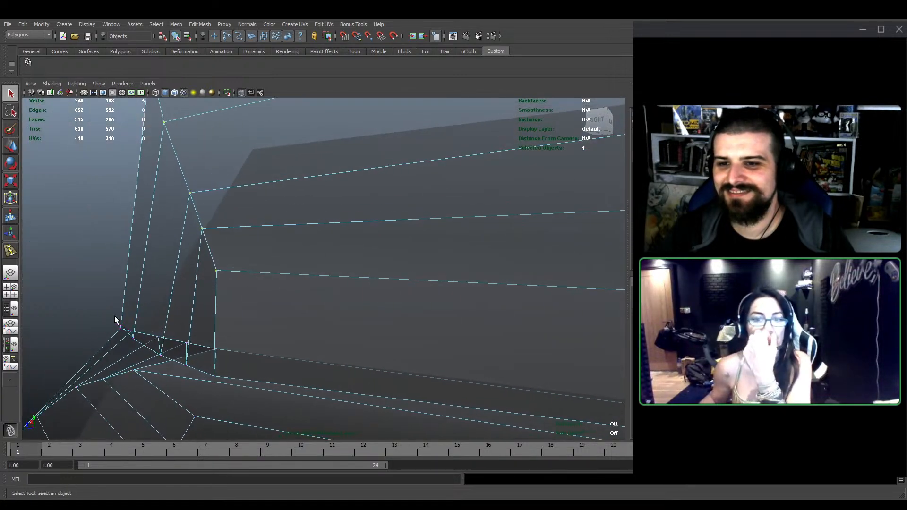
pyautogui.keyDown('shift'); pyautogui.moveTo(130, 327); pyautogui.dragTo(225, 378); pyautogui.keyUp('shift')
pyautogui.press('w')
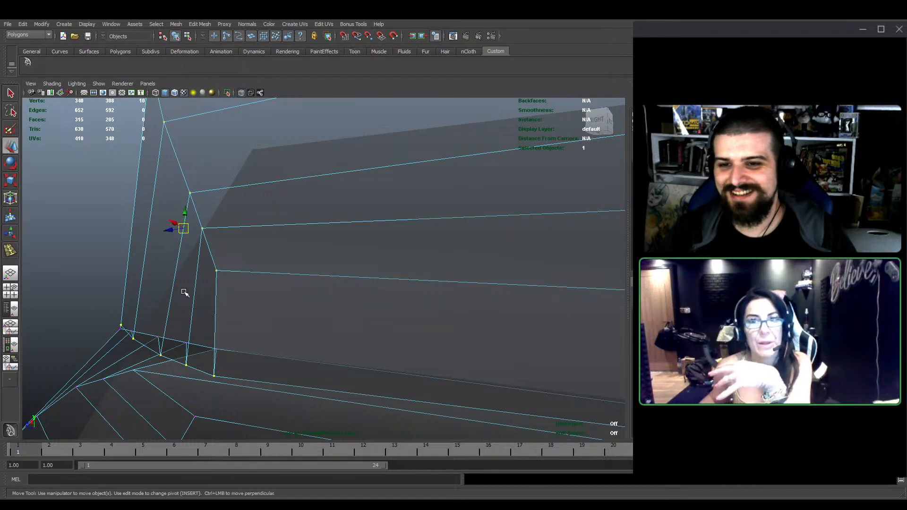
pyautogui.keyDown('alt'); pyautogui.moveTo(185, 213); pyautogui.dragTo(302, 214); pyautogui.keyUp('alt')
pyautogui.scroll(-5, 302, 215)
pyautogui.keyDown('alt'); pyautogui.moveTo(302, 214); pyautogui.dragTo(346, 263, button='middle'); pyautogui.keyUp('alt')
pyautogui.scroll(3, 346, 263)
pyautogui.moveTo(327, 247); pyautogui.dragTo(328, 237)
# Select all vertices at the fuselage's rear end, scale them flat along its length and turn off X-ray shading
pyautogui.keyDown('alt'); pyautogui.moveTo(331, 241); pyautogui.dragTo(317, 247); pyautogui.keyUp('alt')
pyautogui.moveTo(241, 188); pyautogui.dragTo(319, 353)
pyautogui.press('e')
pyautogui.press('r')
pyautogui.moveTo(313, 288); pyautogui.dragTo(290, 288)
pyautogui.keyDown('alt'); pyautogui.moveTo(241, 93); pyautogui.dragTo(310, 251); pyautogui.keyUp('alt')
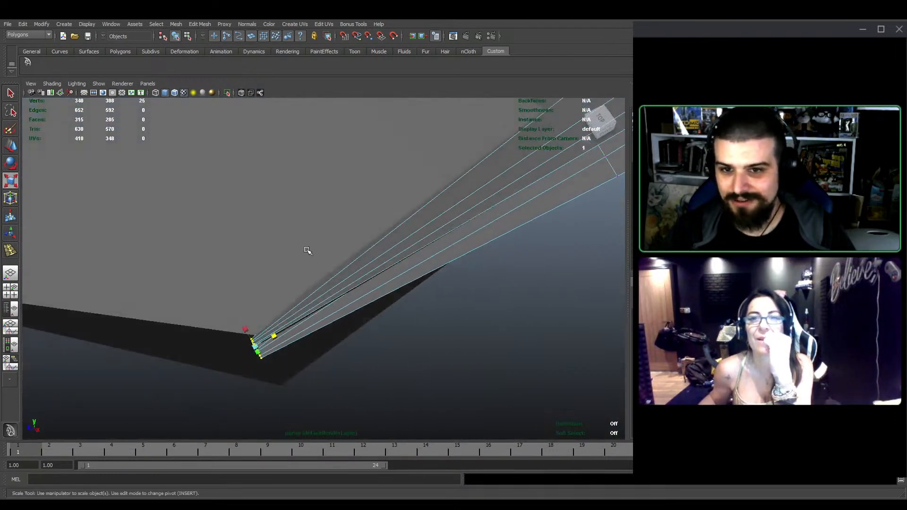
# Remove the centerline column from the rear-end vertex selection and shift the remaining vertices sideways toward the wing
pyautogui.press('w')
pyautogui.keyDown('alt'); pyautogui.moveTo(246, 355); pyautogui.dragTo(312, 353); pyautogui.keyUp('alt')
pyautogui.keyDown('alt'); pyautogui.moveTo(362, 297); pyautogui.dragTo(388, 279); pyautogui.keyUp('alt')
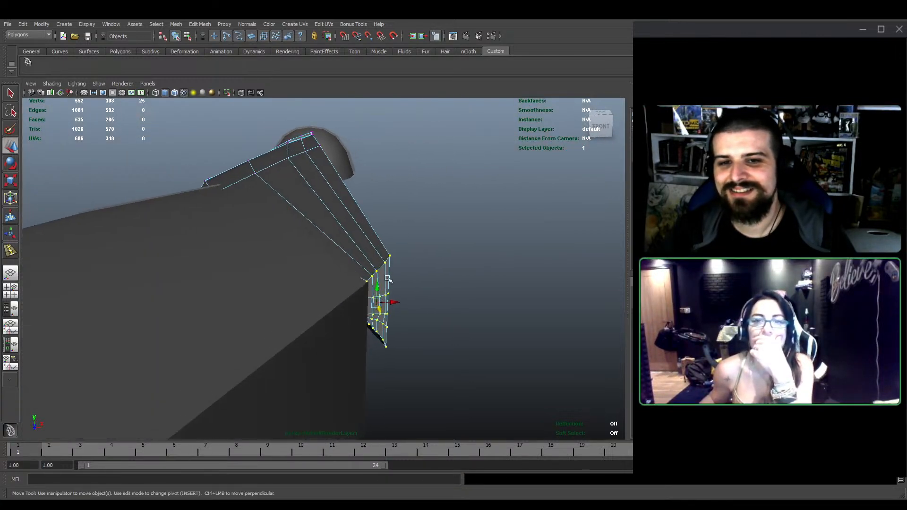
pyautogui.keyDown('ctrl'); pyautogui.moveTo(387, 316); pyautogui.dragTo(386, 317); pyautogui.keyUp('ctrl')
pyautogui.scroll(4, 390, 327)
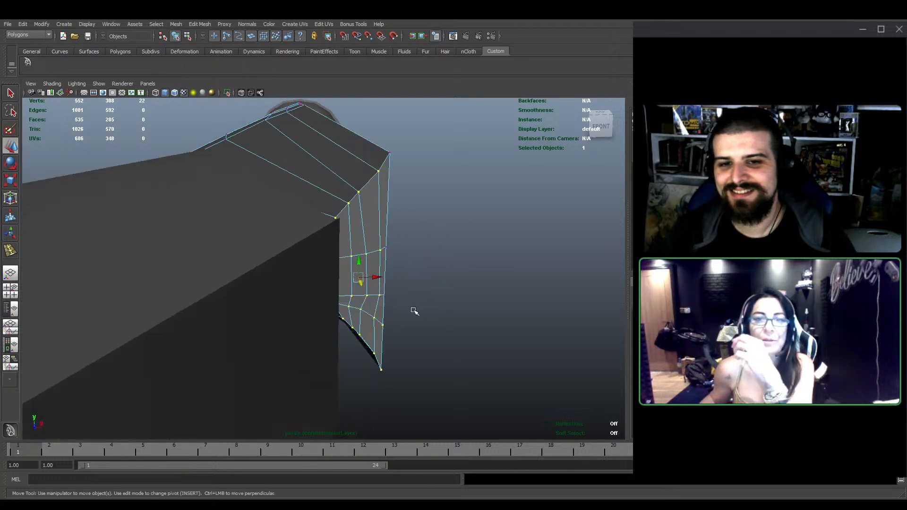
pyautogui.keyDown('ctrl'); pyautogui.moveTo(378, 381); pyautogui.dragTo(378, 381); pyautogui.keyUp('ctrl')
pyautogui.keyDown('alt'); pyautogui.moveTo(378, 381); pyautogui.dragTo(381, 375); pyautogui.keyUp('alt')
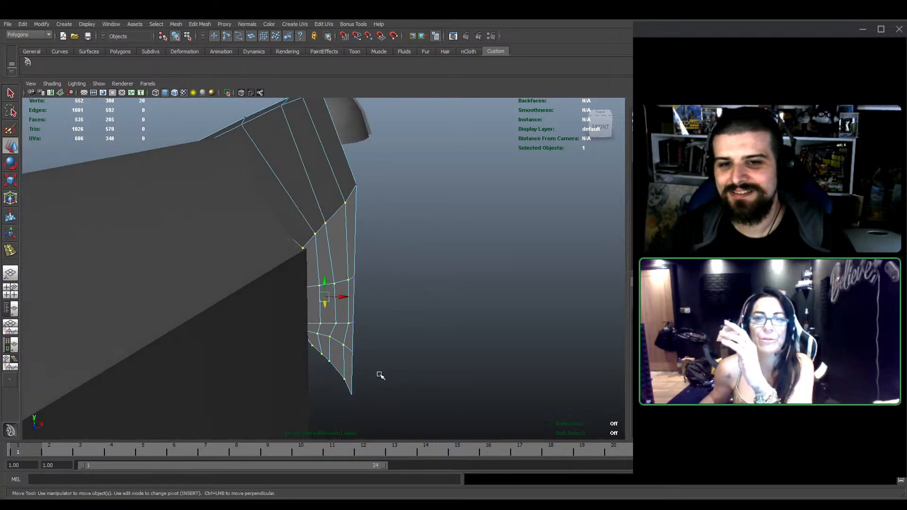
pyautogui.moveTo(342, 296); pyautogui.dragTo(337, 301)
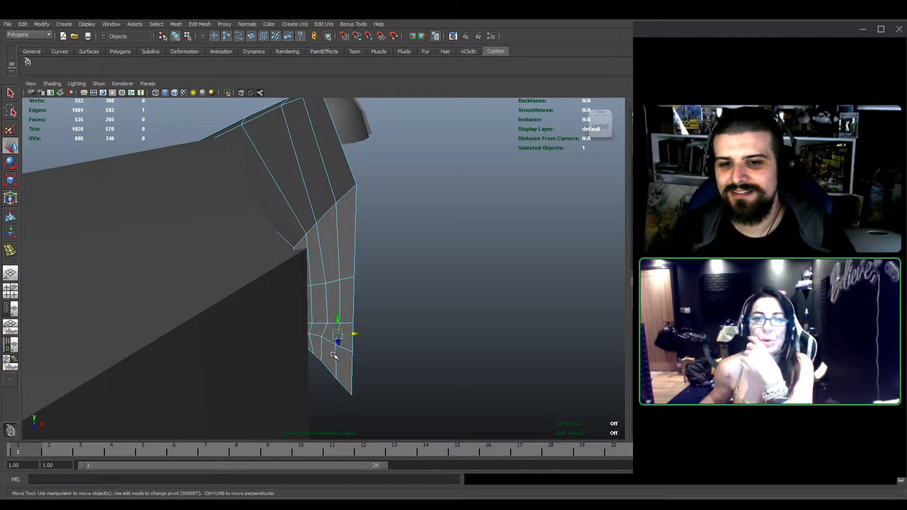
# Select the four-edge column beside the rear face's centerline and straighten it by scaling it flat sideways
pyautogui.keyDown('shift'); pyautogui.click(338, 244); pyautogui.keyUp('shift')
pyautogui.press('e')
pyautogui.press('r')
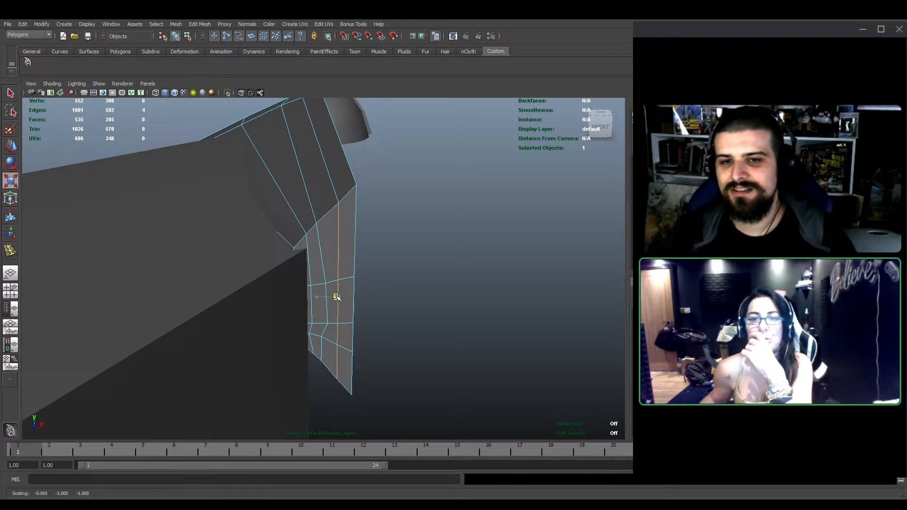
pyautogui.moveTo(333, 298); pyautogui.dragTo(335, 298)
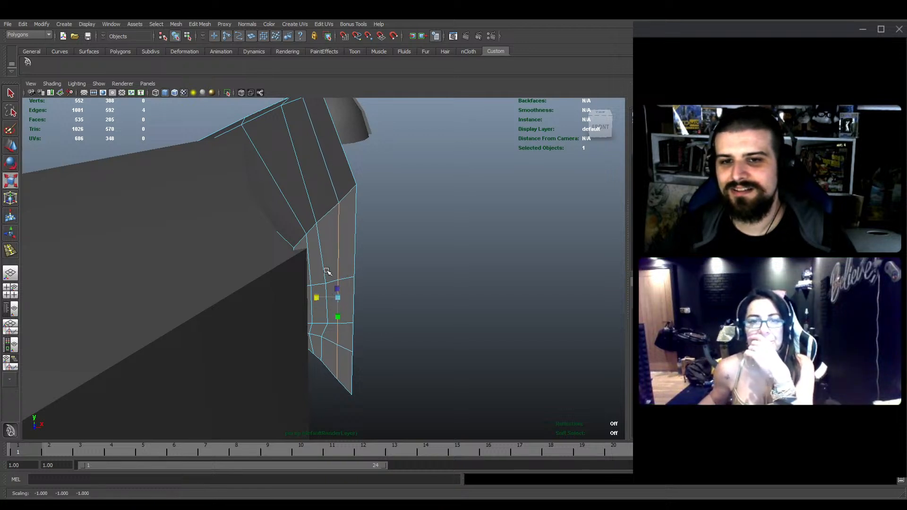
# Select the next column of edges on the rear face, one column nearer the wing
pyautogui.click(324, 270)
pyautogui.keyDown('shift'); pyautogui.click(327, 302); pyautogui.keyUp('shift')
pyautogui.keyDown('shift'); pyautogui.click(325, 329); pyautogui.keyUp('shift')
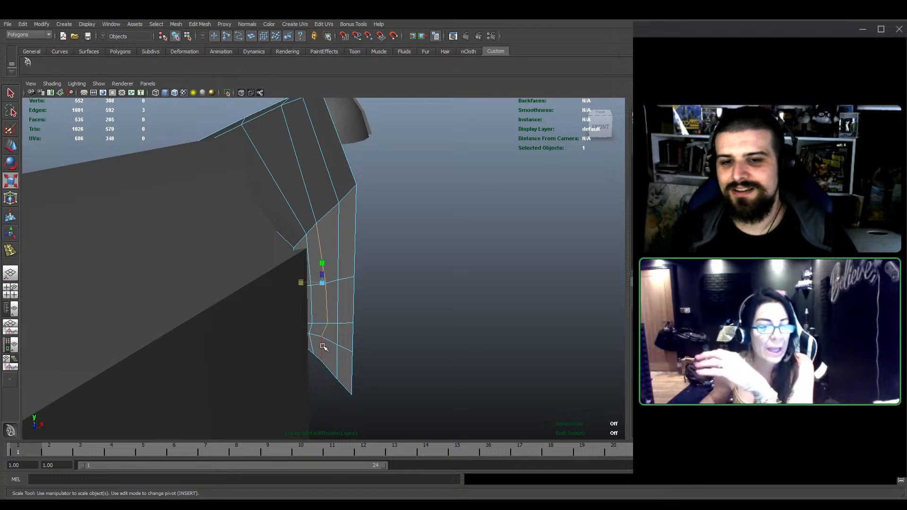
# Flatten the strip's second vertical edge column along X by scaling, and select its topmost vertex for moving
pyautogui.moveTo(303, 298); pyautogui.dragTo(343, 264)
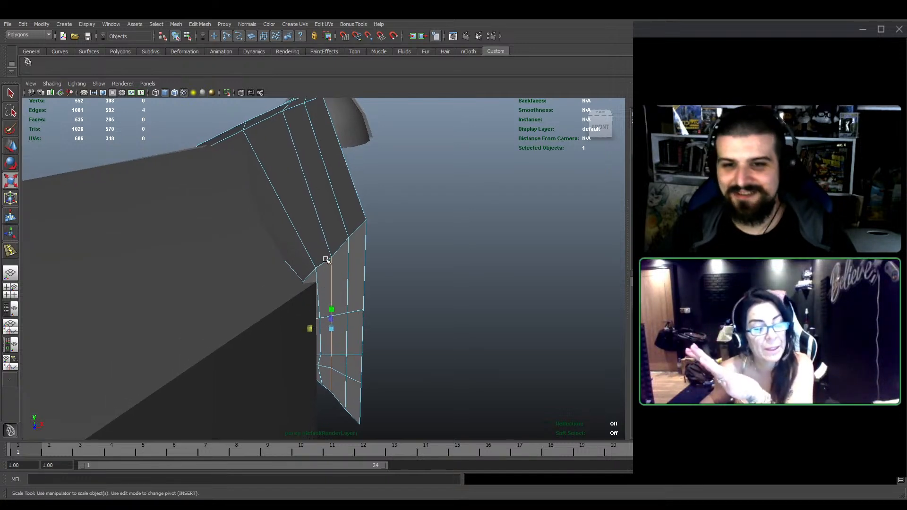
pyautogui.press('F9')
pyautogui.click(331, 255)
pyautogui.press('w')
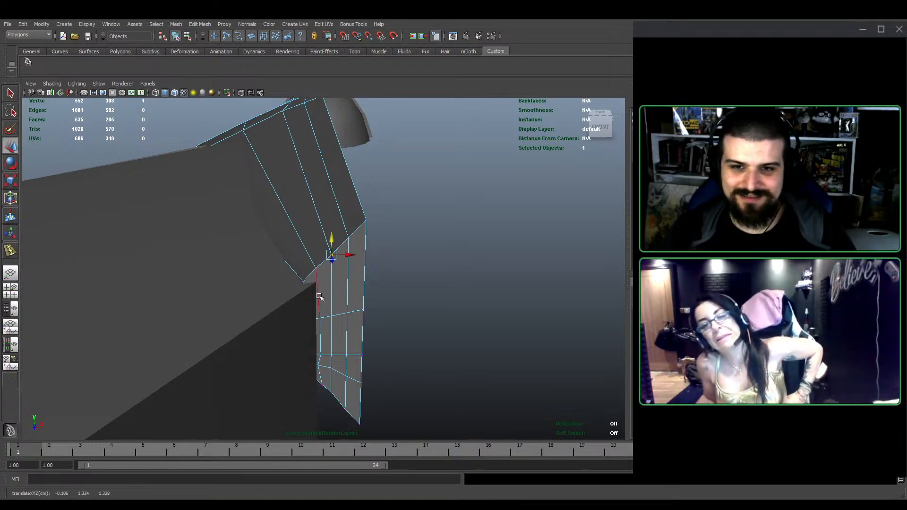
# Select the innermost vertical edge column of the side strip and scale it flat along X
pyautogui.click(319, 296)
pyautogui.keyDown('shift'); pyautogui.click(319, 352); pyautogui.keyUp('shift')
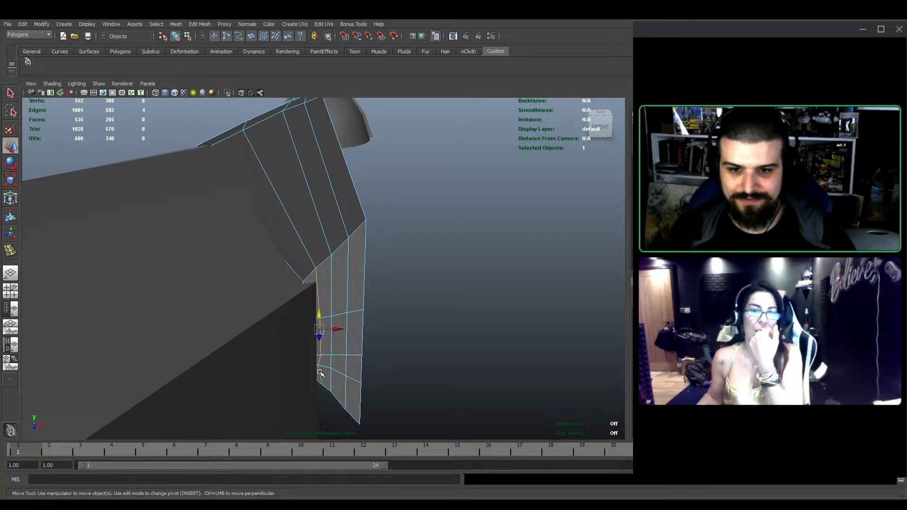
pyautogui.press('e')
pyautogui.press('r')
pyautogui.moveTo(341, 329); pyautogui.dragTo(301, 331)
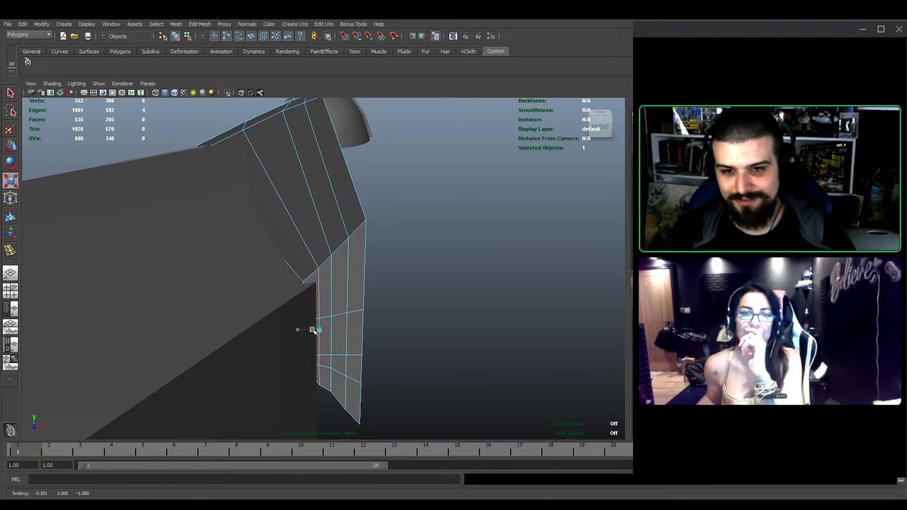
pyautogui.press('w')
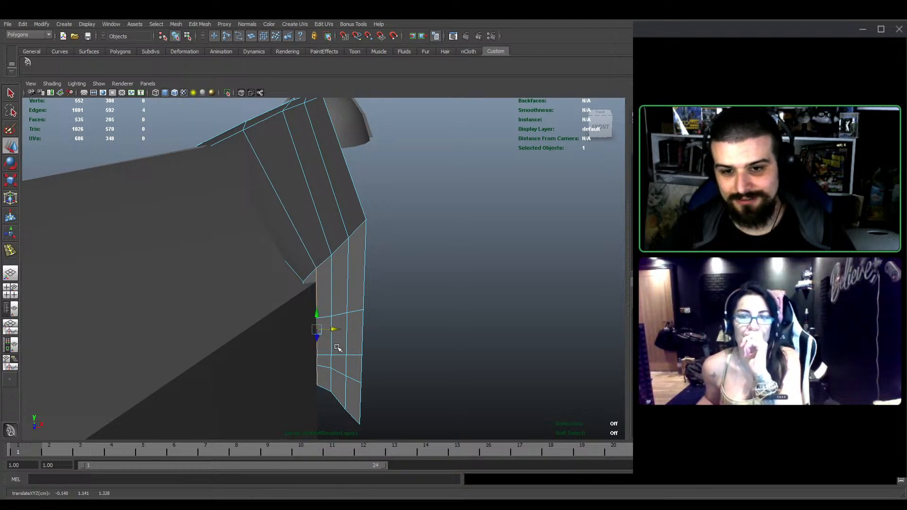
# Lower the second-column vertex on the strip's lowest horizontal edge row to about 1.030 in Y
pyautogui.keyDown('alt'); pyautogui.moveTo(338, 348); pyautogui.dragTo(326, 329); pyautogui.keyUp('alt')
pyautogui.press('F9')
pyautogui.click(327, 344)
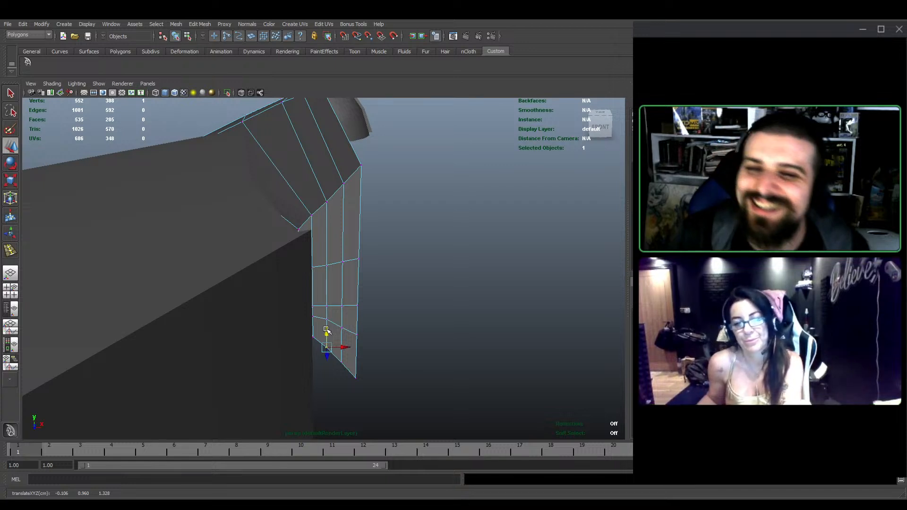
pyautogui.click(327, 319)
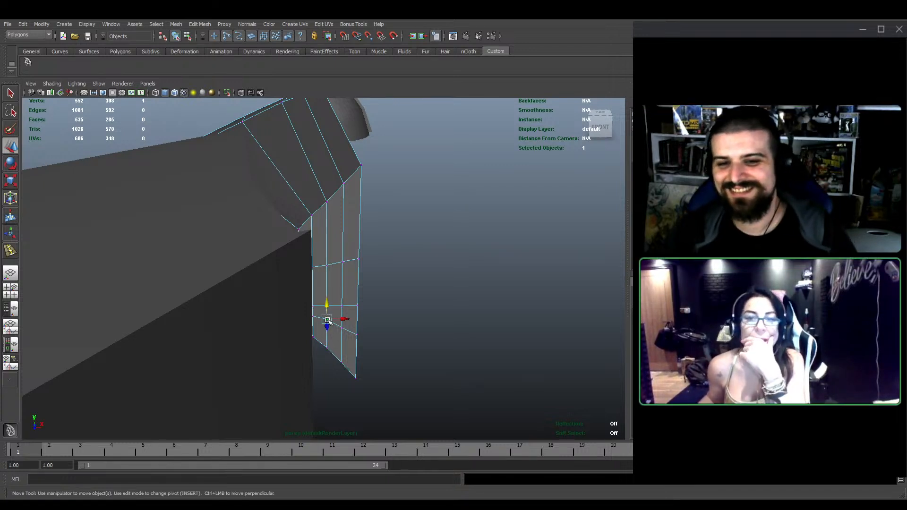
pyautogui.scroll(3, 326, 320)
pyautogui.moveTo(329, 341); pyautogui.dragTo(329, 348)
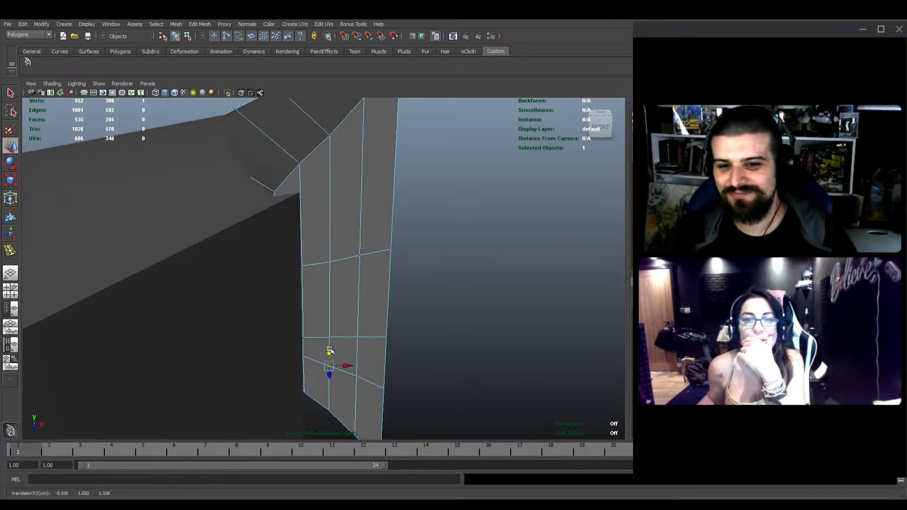
# Turn on X-ray display and lower the innermost vertex of the same edge row to about 1.040 in Y
pyautogui.keyDown('shift'); pyautogui.click(355, 376); pyautogui.keyUp('shift')
pyautogui.keyDown('alt'); pyautogui.moveTo(341, 356); pyautogui.dragTo(321, 337, button='middle'); pyautogui.keyUp('alt')
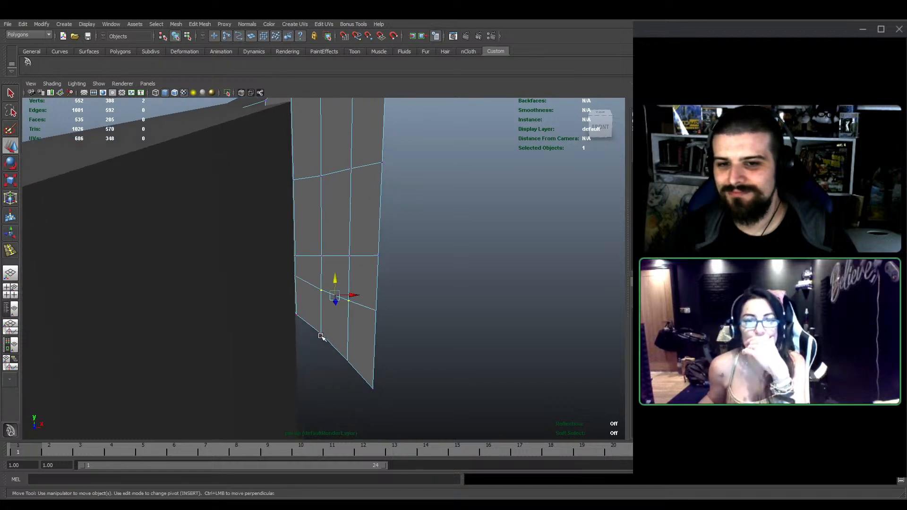
pyautogui.click(241, 93)
pyautogui.keyDown('alt'); pyautogui.moveTo(354, 279); pyautogui.dragTo(318, 293); pyautogui.keyUp('alt')
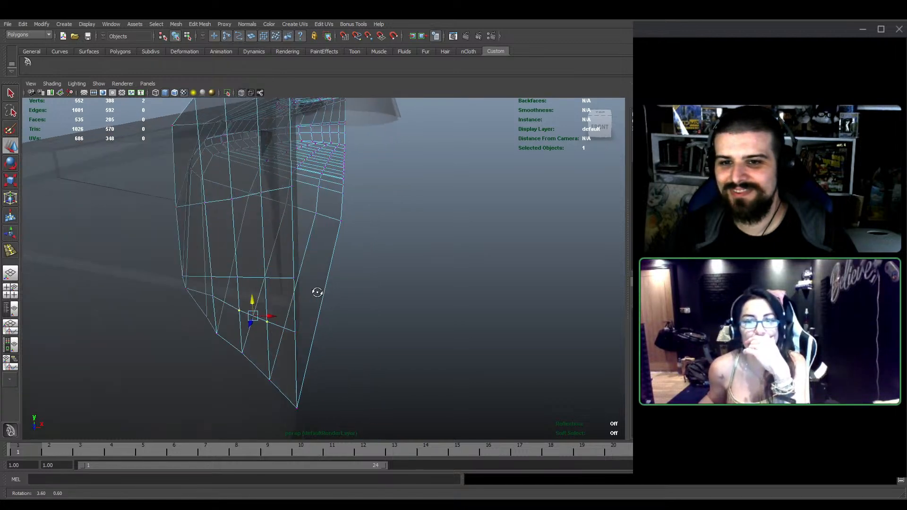
pyautogui.moveTo(193, 305); pyautogui.dragTo(257, 340)
pyautogui.click(236, 322)
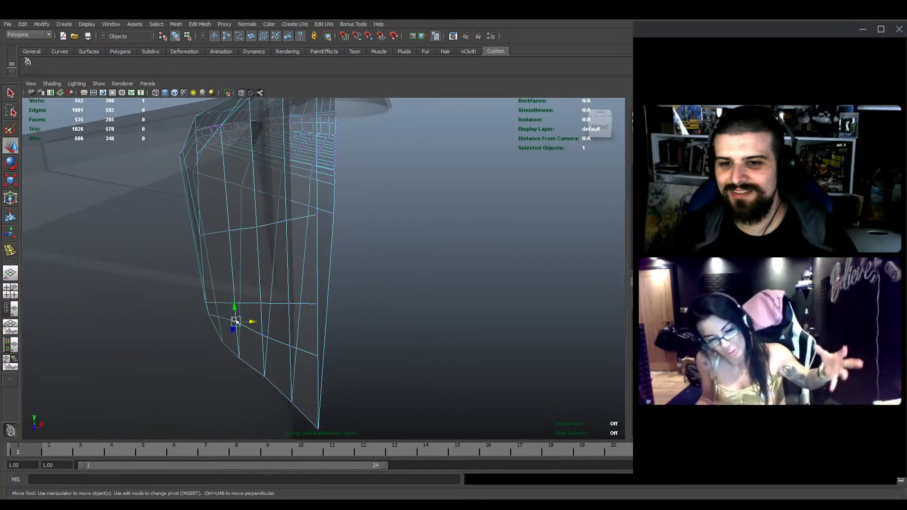
pyautogui.moveTo(234, 306); pyautogui.dragTo(235, 309)
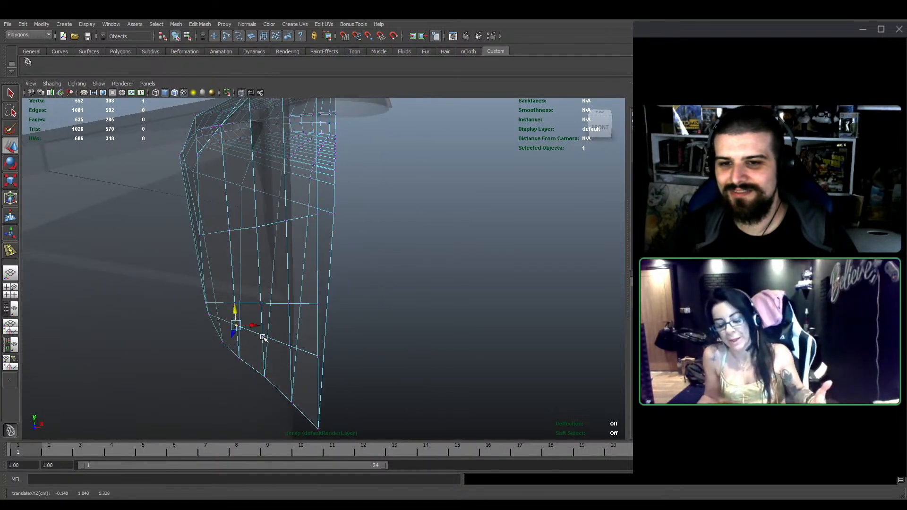
# Select the three inner vertices of the lowest horizontal edge row and move them down slightly together
pyautogui.keyDown('shift'); pyautogui.moveTo(256, 344); pyautogui.dragTo(267, 329); pyautogui.keyUp('shift')
pyautogui.keyDown('alt'); pyautogui.moveTo(259, 334); pyautogui.dragTo(323, 340); pyautogui.keyUp('alt')
pyautogui.keyDown('shift'); pyautogui.moveTo(383, 314); pyautogui.dragTo(396, 327); pyautogui.keyUp('shift')
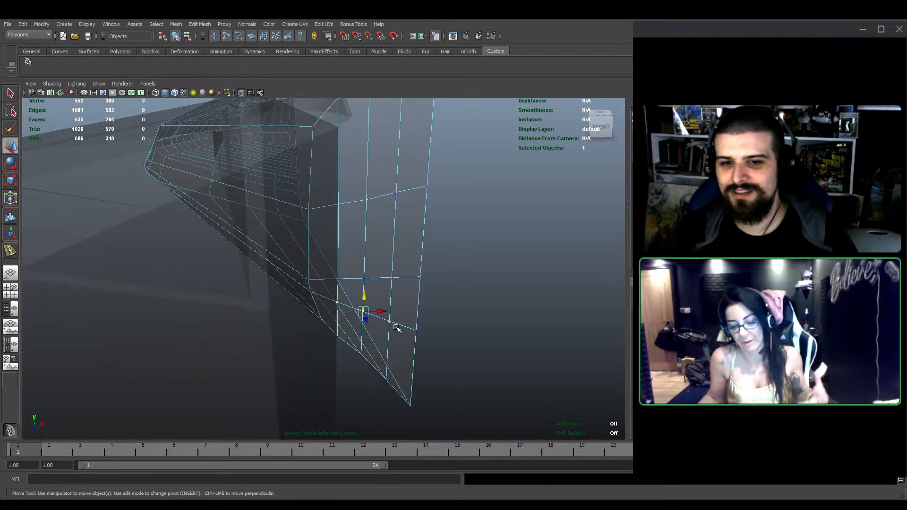
pyautogui.moveTo(366, 296); pyautogui.dragTo(367, 302)
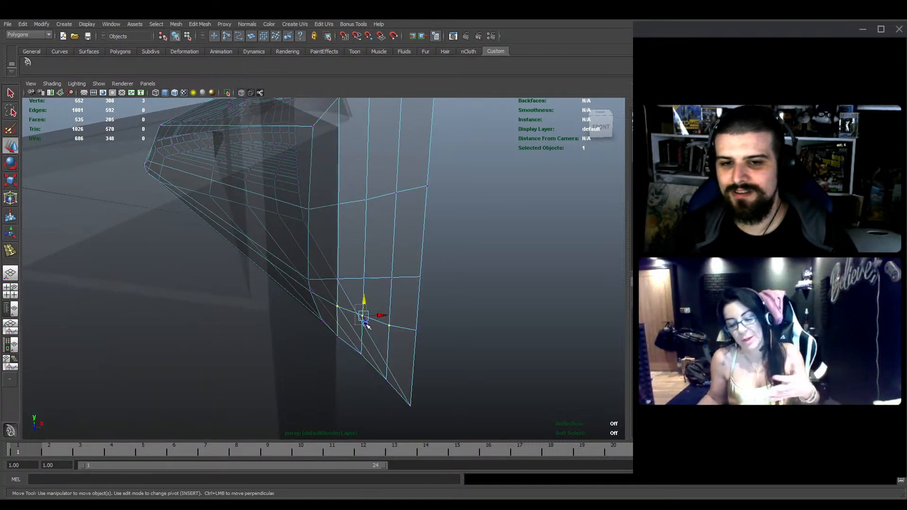
pyautogui.click(364, 300)
# Adjust the heights of the vertices along the slanted bottom edge of the side strip
pyautogui.click(361, 354)
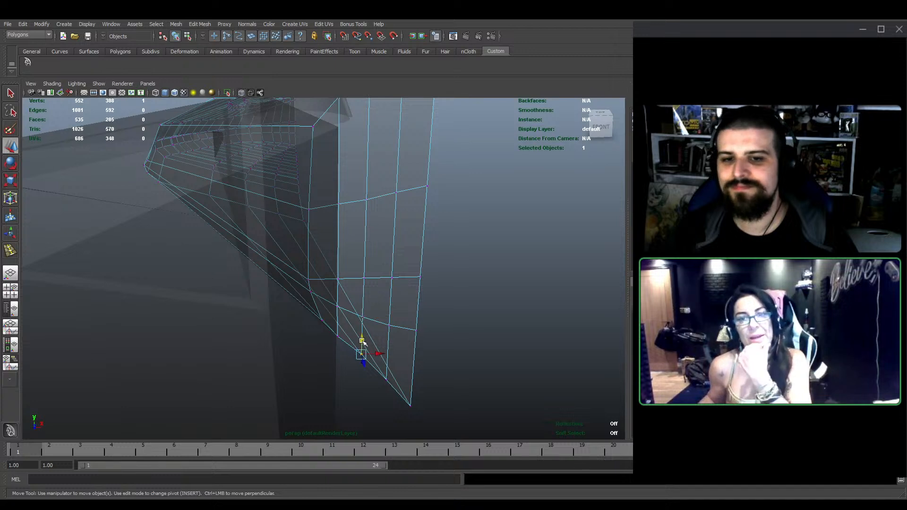
pyautogui.moveTo(362, 340); pyautogui.dragTo(363, 343)
pyautogui.keyDown('alt'); pyautogui.moveTo(374, 357); pyautogui.dragTo(348, 348, button='middle'); pyautogui.keyUp('alt')
pyautogui.moveTo(348, 345); pyautogui.dragTo(298, 396)
pyautogui.moveTo(320, 344); pyautogui.dragTo(300, 327)
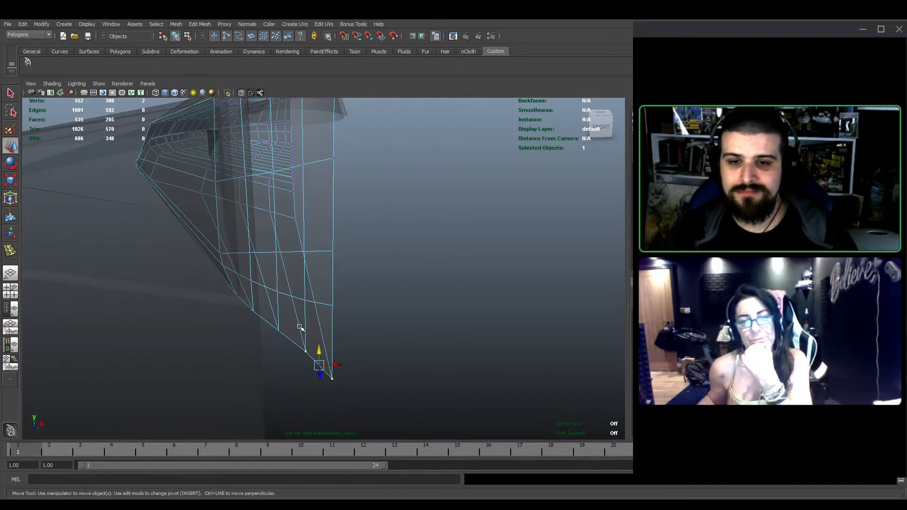
pyautogui.click(332, 378)
pyautogui.moveTo(303, 364); pyautogui.dragTo(342, 352)
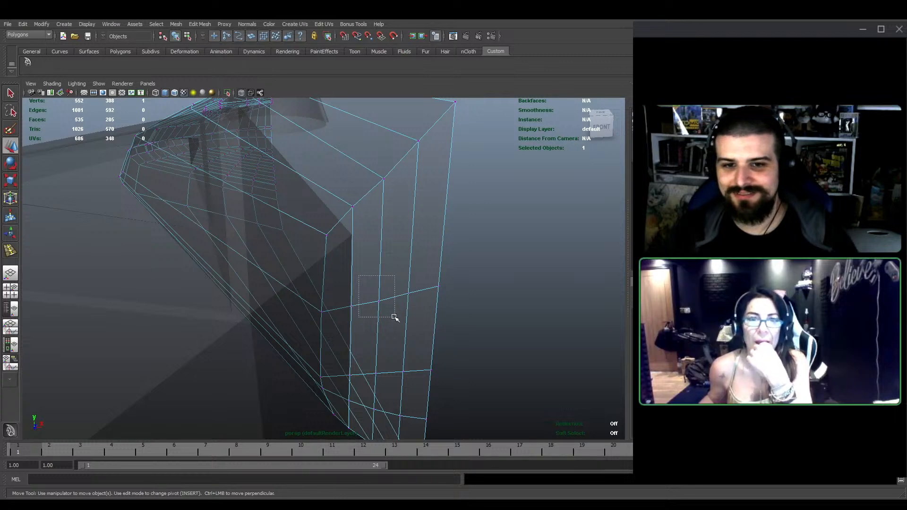
# Turn off X-ray display and fine-tune the height of the second-column vertex on the strip's upper slanted edge
pyautogui.click(379, 299)
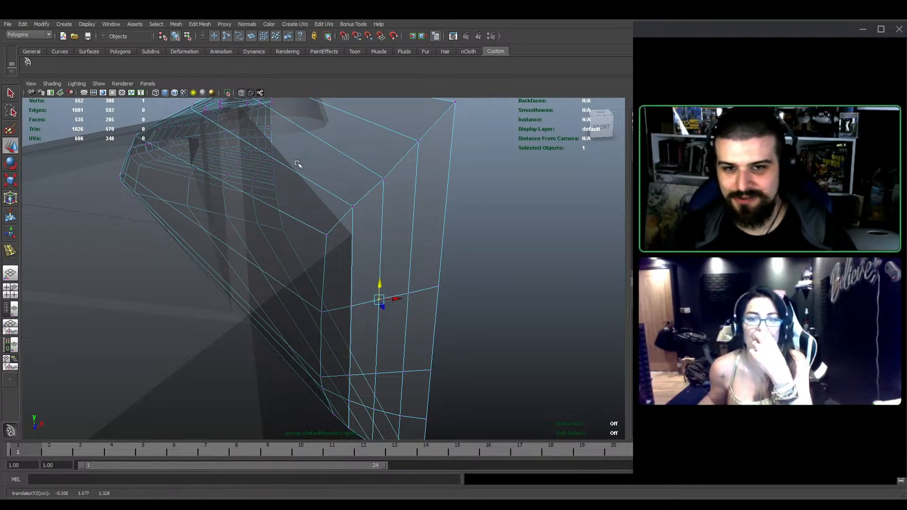
pyautogui.click(241, 92)
pyautogui.keyDown('alt'); pyautogui.moveTo(435, 178); pyautogui.dragTo(403, 255); pyautogui.keyUp('alt')
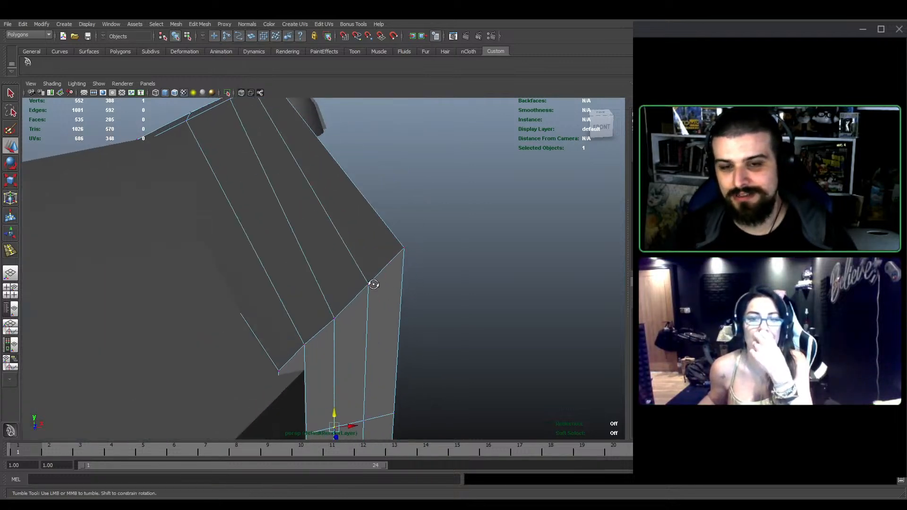
pyautogui.keyDown('alt'); pyautogui.moveTo(375, 285); pyautogui.dragTo(381, 283); pyautogui.keyUp('alt')
pyautogui.click(343, 322)
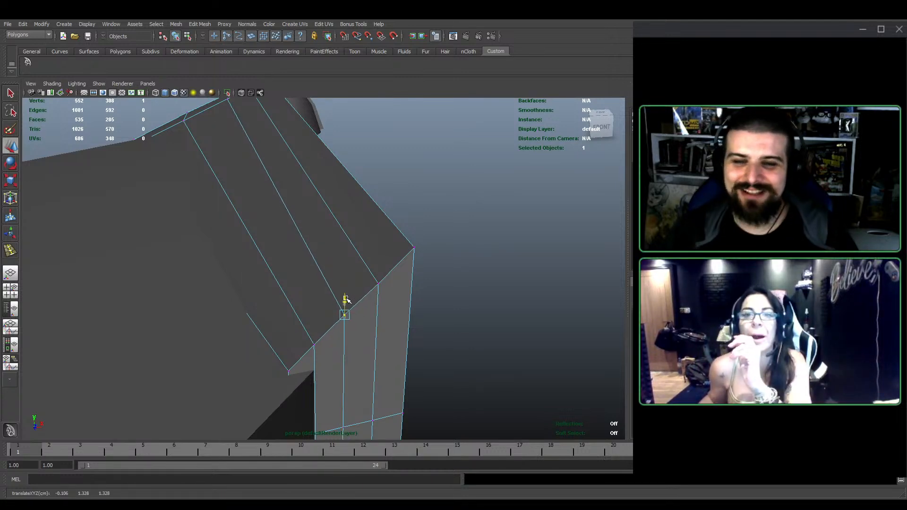
# Examine the fuselage edges behind the canopy from the side, around the crosswise edge line
pyautogui.keyDown('alt'); pyautogui.moveTo(347, 302); pyautogui.dragTo(305, 252, button='right'); pyautogui.keyUp('alt')
pyautogui.keyDown('alt'); pyautogui.moveTo(305, 253); pyautogui.dragTo(222, 312); pyautogui.keyUp('alt')
pyautogui.keyDown('alt'); pyautogui.moveTo(222, 312); pyautogui.dragTo(504, 262, button='middle'); pyautogui.keyUp('alt')
pyautogui.keyDown('alt'); pyautogui.moveTo(504, 261); pyautogui.dragTo(346, 312, button='right'); pyautogui.keyUp('alt')
pyautogui.keyDown('alt'); pyautogui.moveTo(346, 312); pyautogui.dragTo(375, 312); pyautogui.keyUp('alt')
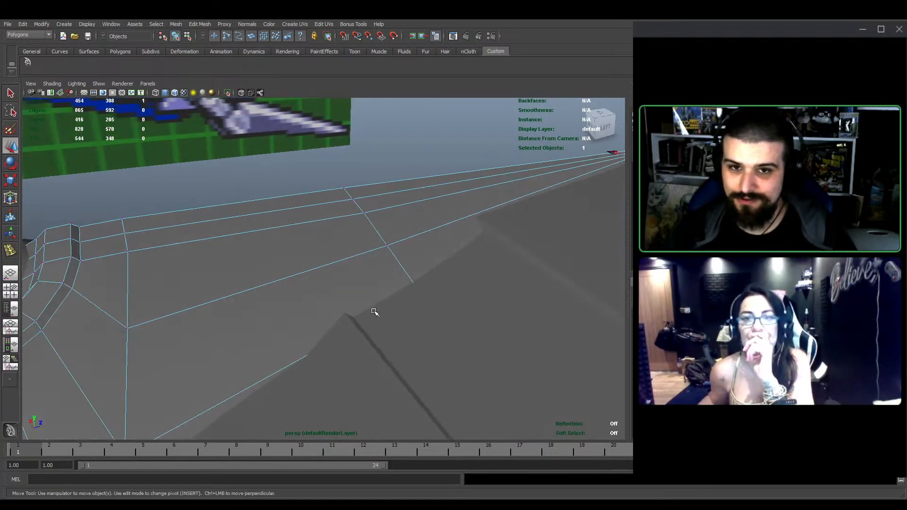
pyautogui.keyDown('alt'); pyautogui.moveTo(373, 242); pyautogui.dragTo(397, 221, button='right'); pyautogui.keyUp('alt')
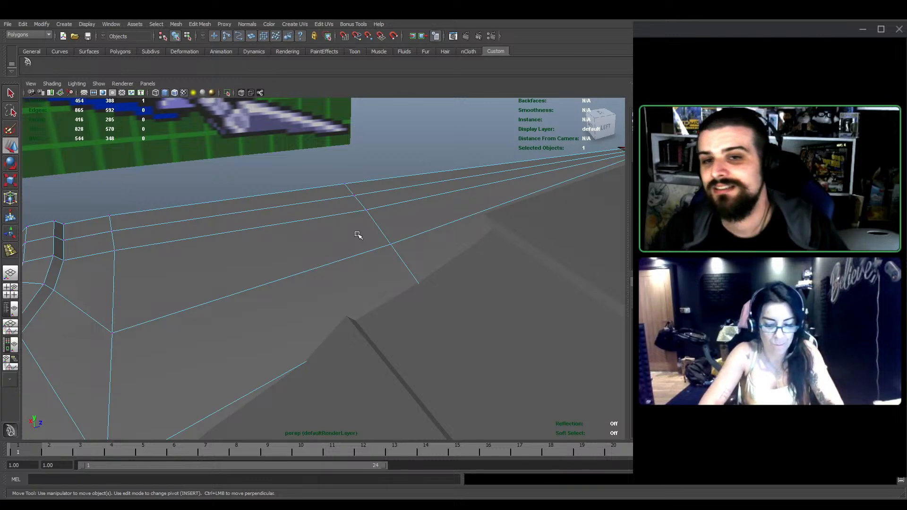
pyautogui.keyDown('alt'); pyautogui.moveTo(367, 267); pyautogui.dragTo(346, 279); pyautogui.keyUp('alt')
pyautogui.keyDown('alt'); pyautogui.moveTo(345, 279); pyautogui.dragTo(356, 318, button='middle'); pyautogui.keyUp('alt')
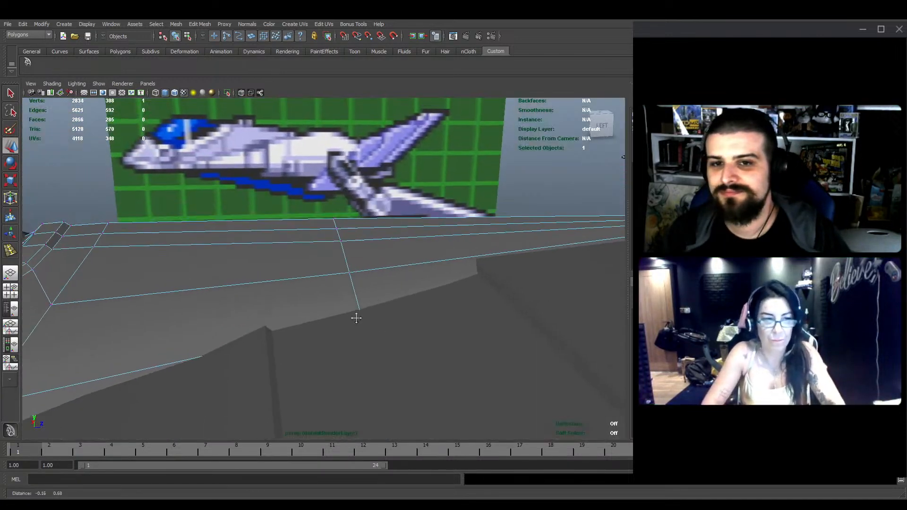
# Select the three middle vertices of the crosswise edge line behind the canopy and shift them along X
pyautogui.keyDown('alt'); pyautogui.moveTo(356, 318); pyautogui.dragTo(392, 245); pyautogui.keyUp('alt')
pyautogui.press('e')
pyautogui.press('w')
pyautogui.keyDown('alt'); pyautogui.moveTo(339, 220); pyautogui.dragTo(356, 243, button='middle'); pyautogui.keyUp('alt')
pyautogui.keyDown('alt'); pyautogui.moveTo(356, 243); pyautogui.dragTo(332, 240); pyautogui.keyUp('alt')
pyautogui.keyDown('alt'); pyautogui.moveTo(332, 239); pyautogui.dragTo(382, 275); pyautogui.keyUp('alt')
pyautogui.keyDown('alt'); pyautogui.moveTo(383, 276); pyautogui.dragTo(420, 276, button='right'); pyautogui.keyUp('alt')
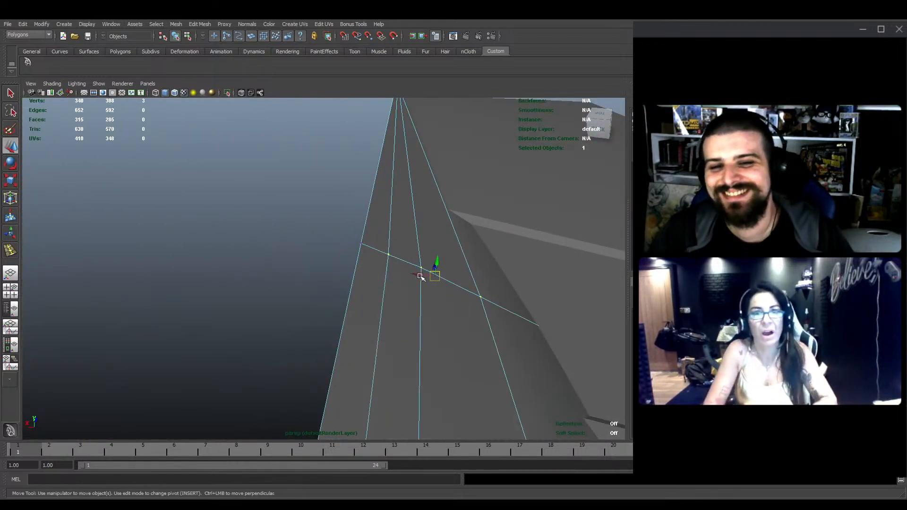
pyautogui.moveTo(420, 276); pyautogui.dragTo(413, 271)
# Reposition the crosswise line's vertices further, moving the one nearest the wing root along X
pyautogui.keyDown('alt'); pyautogui.moveTo(413, 271); pyautogui.dragTo(376, 257); pyautogui.keyUp('alt')
pyautogui.keyDown('alt'); pyautogui.moveTo(420, 248); pyautogui.dragTo(375, 253, button='middle'); pyautogui.keyUp('alt')
pyautogui.keyDown('alt'); pyautogui.moveTo(375, 254); pyautogui.dragTo(392, 266, button='right'); pyautogui.keyUp('alt')
pyautogui.moveTo(383, 291); pyautogui.dragTo(382, 271)
pyautogui.keyDown('ctrl'); pyautogui.moveTo(288, 219); pyautogui.dragTo(401, 314); pyautogui.keyUp('ctrl')
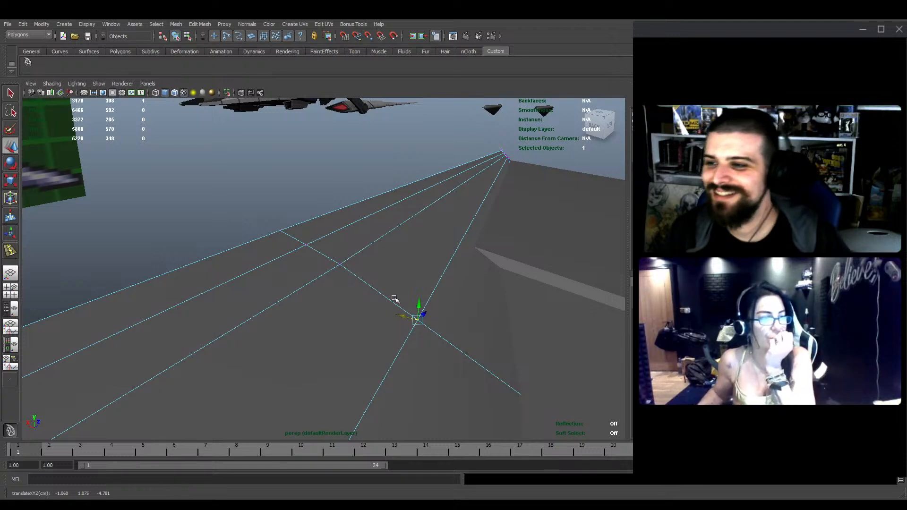
# Leave vertex editing and return the fuselage mesh to object mode
pyautogui.keyDown('alt'); pyautogui.moveTo(373, 271); pyautogui.dragTo(331, 269); pyautogui.keyUp('alt')
pyautogui.scroll(-3, 374, 287)
pyautogui.moveTo(331, 269); pyautogui.dragTo(359, 254, button='right')
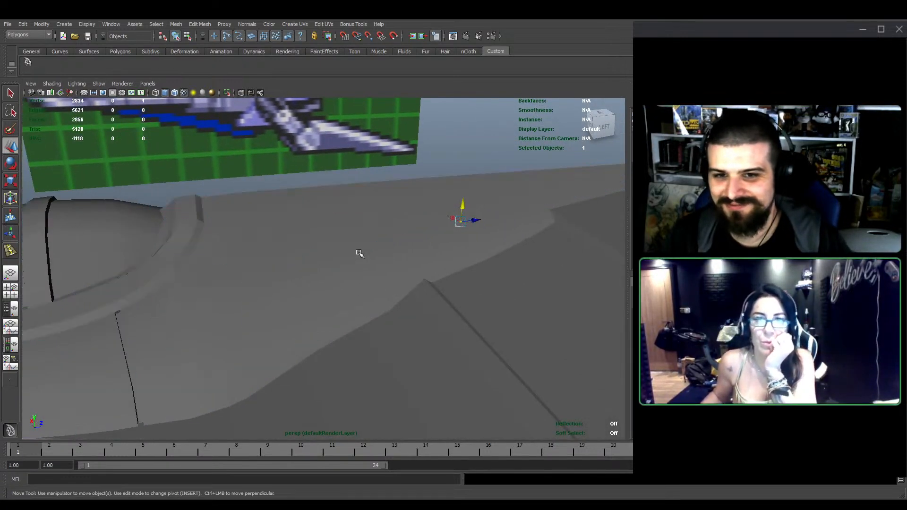
pyautogui.keyDown('alt'); pyautogui.moveTo(312, 273); pyautogui.dragTo(283, 324, button='right'); pyautogui.keyUp('alt')
pyautogui.keyDown('alt'); pyautogui.moveTo(284, 324); pyautogui.dragTo(386, 275); pyautogui.keyUp('alt')
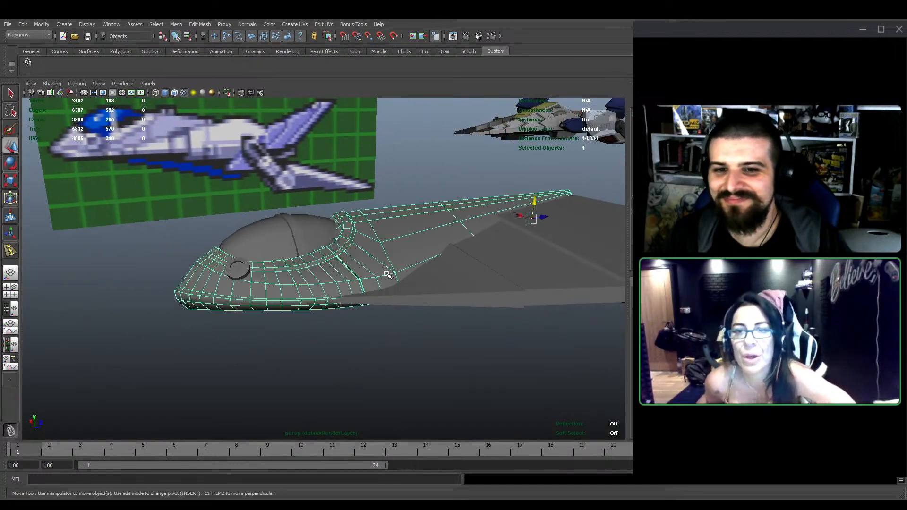
# Check the fuselage shape around the cockpit and save the scene
pyautogui.keyDown('alt'); pyautogui.moveTo(387, 274); pyautogui.dragTo(416, 267, button='right'); pyautogui.keyUp('alt')
pyautogui.keyDown('alt'); pyautogui.moveTo(416, 267); pyautogui.dragTo(430, 269); pyautogui.keyUp('alt')
pyautogui.keyDown('alt'); pyautogui.moveTo(429, 270); pyautogui.dragTo(373, 285, button='middle'); pyautogui.keyUp('alt')
pyautogui.keyDown('alt'); pyautogui.moveTo(373, 285); pyautogui.dragTo(378, 289); pyautogui.keyUp('alt')
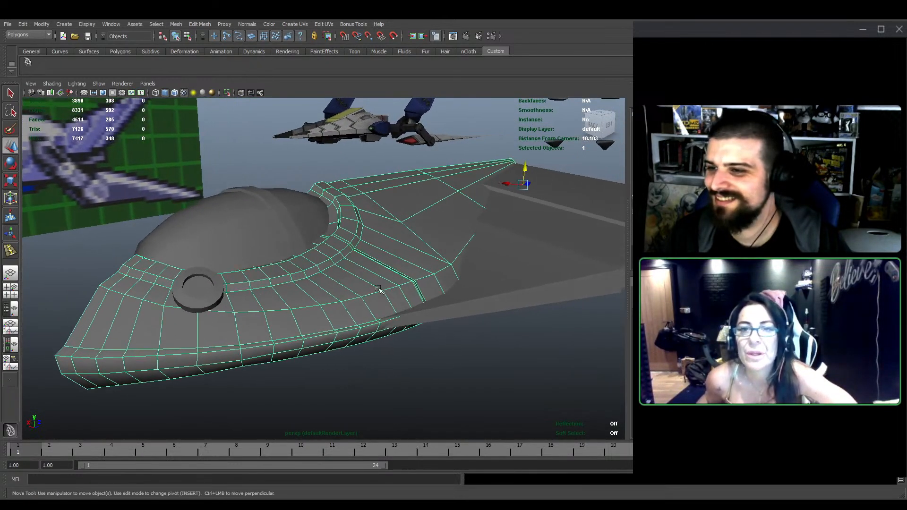
pyautogui.keyDown('alt'); pyautogui.moveTo(378, 289); pyautogui.dragTo(409, 290, button='right'); pyautogui.keyUp('alt')
pyautogui.press('q')
pyautogui.hotkey('ctrl', 's')
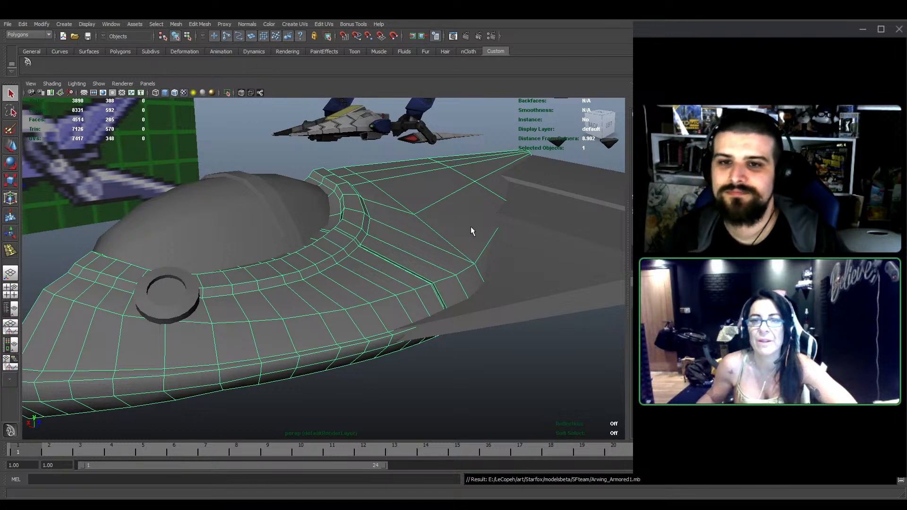
# Select the canopy mesh and adjust its height to about 0.530 in Y
pyautogui.keyDown('alt'); pyautogui.moveTo(470, 225); pyautogui.dragTo(391, 267); pyautogui.keyUp('alt')
pyautogui.keyDown('alt'); pyautogui.moveTo(247, 277); pyautogui.dragTo(405, 319, button='middle'); pyautogui.keyUp('alt')
pyautogui.scroll(3, 404, 319)
pyautogui.keyDown('alt'); pyautogui.moveTo(404, 319); pyautogui.dragTo(412, 311); pyautogui.keyUp('alt')
pyautogui.click(327, 240)
pyautogui.keyDown('alt'); pyautogui.moveTo(327, 240); pyautogui.dragTo(370, 250); pyautogui.keyUp('alt')
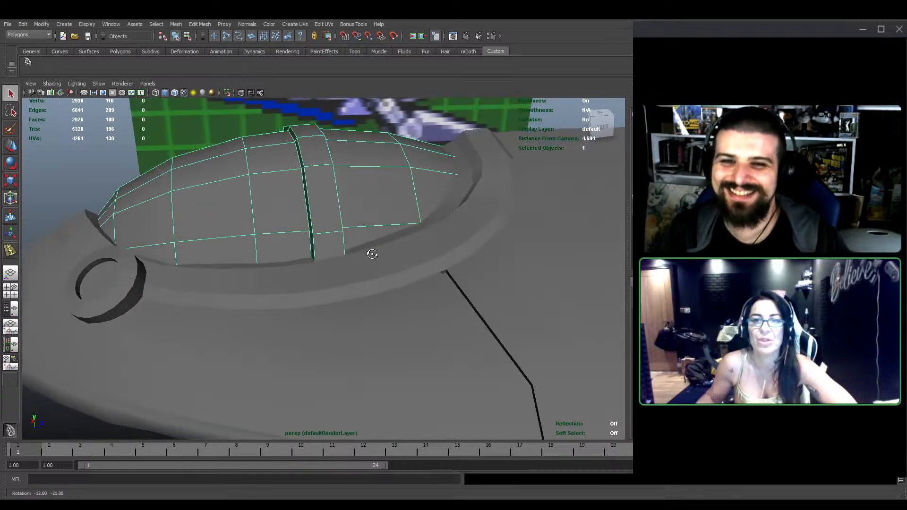
pyautogui.scroll(-3, 371, 251)
pyautogui.press('w')
pyautogui.scroll(-4, 302, 273)
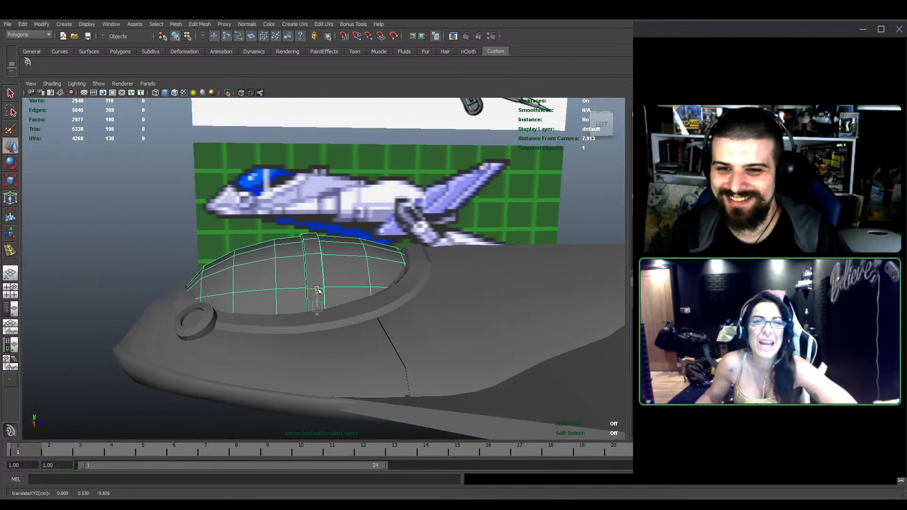
# Scale the canopy along X to adjust its width to the cockpit rim
pyautogui.keyDown('alt'); pyautogui.moveTo(318, 298); pyautogui.dragTo(410, 325); pyautogui.keyUp('alt')
pyautogui.press('e')
pyautogui.press('r')
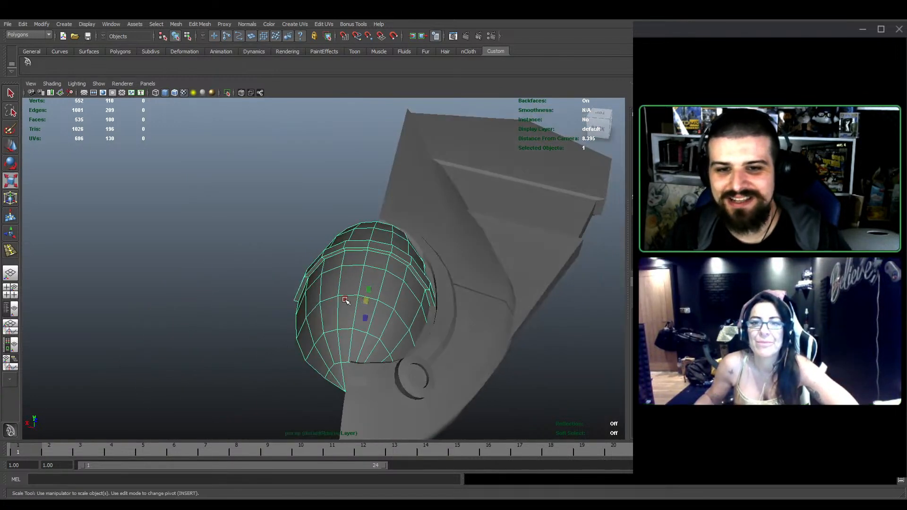
pyautogui.moveTo(348, 300); pyautogui.dragTo(373, 312)
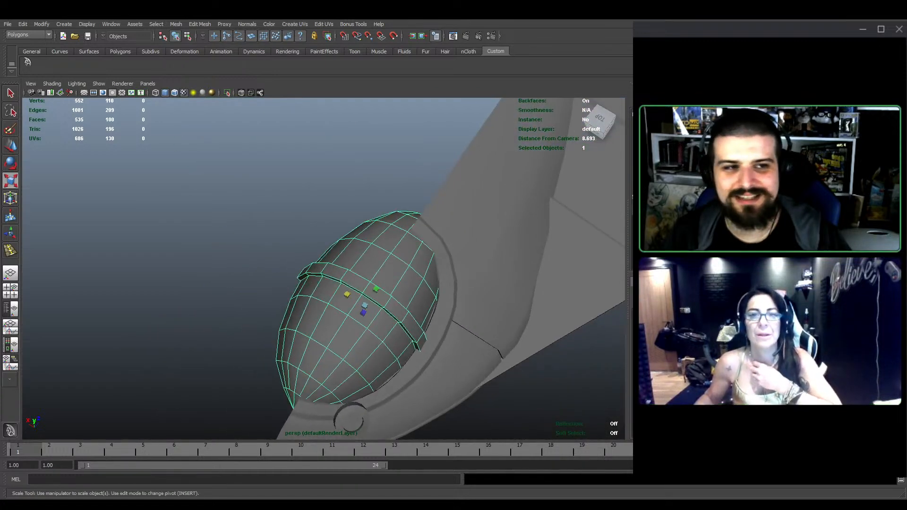
pyautogui.moveTo(339, 214); pyautogui.dragTo(341, 216, button='middle')
# Move the canopy along the fuselage to about -9.767 in Z so it fits the cockpit rim
pyautogui.keyDown('alt'); pyautogui.moveTo(441, 234); pyautogui.dragTo(376, 194); pyautogui.keyUp('alt')
pyautogui.keyDown('alt'); pyautogui.moveTo(417, 261); pyautogui.dragTo(398, 234, button='middle'); pyautogui.keyUp('alt')
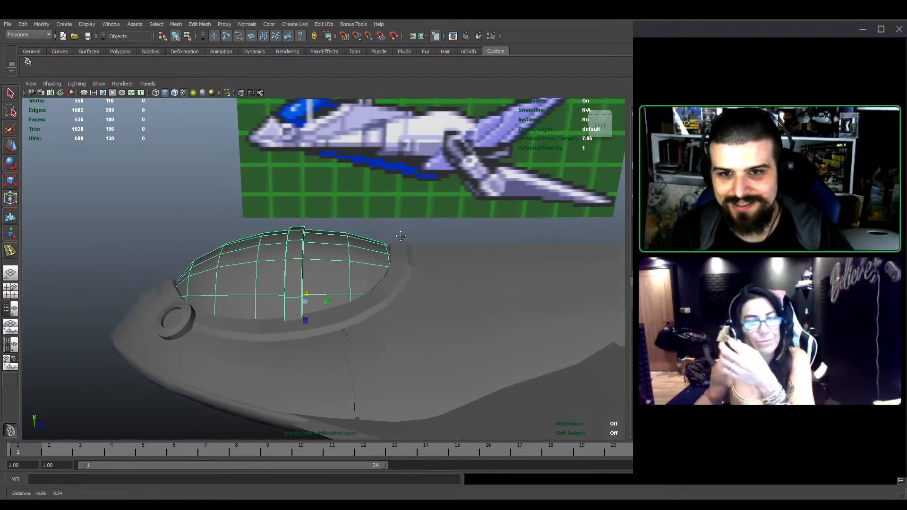
pyautogui.keyDown('alt'); pyautogui.moveTo(398, 235); pyautogui.dragTo(405, 241); pyautogui.keyUp('alt')
pyautogui.press('w')
pyautogui.moveTo(325, 302); pyautogui.dragTo(322, 301)
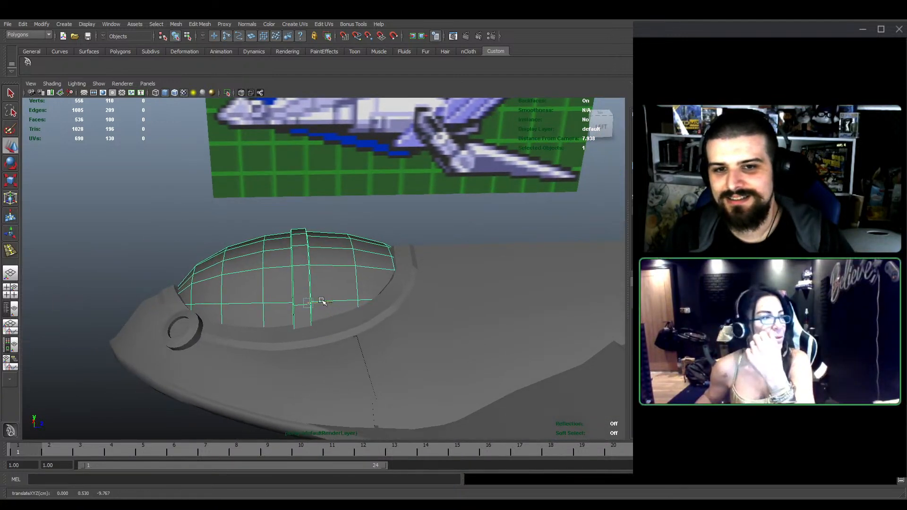
# Select the fuselage's centre rim vertices just behind the canopy in X-ray display and shift them along the fuselage in Z
pyautogui.keyDown('alt'); pyautogui.moveTo(314, 289); pyautogui.dragTo(291, 310, button='middle'); pyautogui.keyUp('alt')
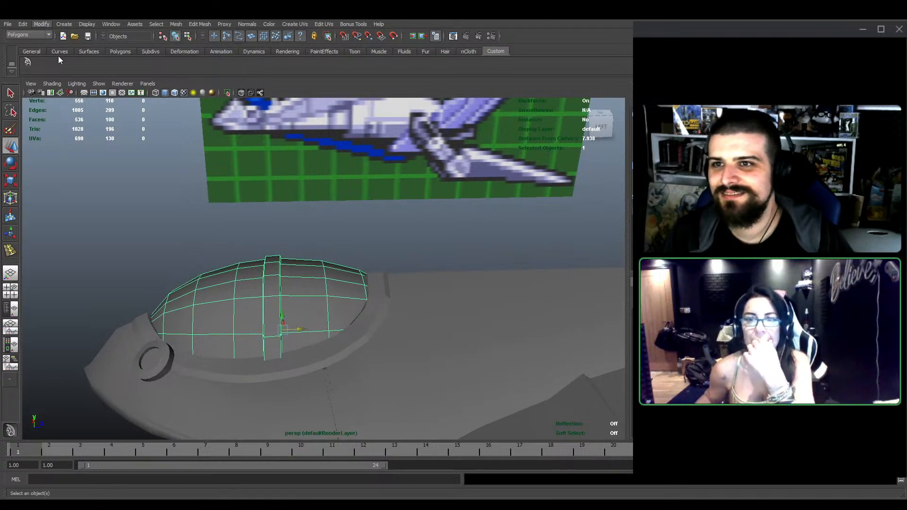
pyautogui.scroll(3, 359, 282)
pyautogui.click(422, 305)
pyautogui.scroll(2, 425, 306)
pyautogui.keyDown('alt'); pyautogui.moveTo(382, 268); pyautogui.dragTo(372, 303); pyautogui.keyUp('alt')
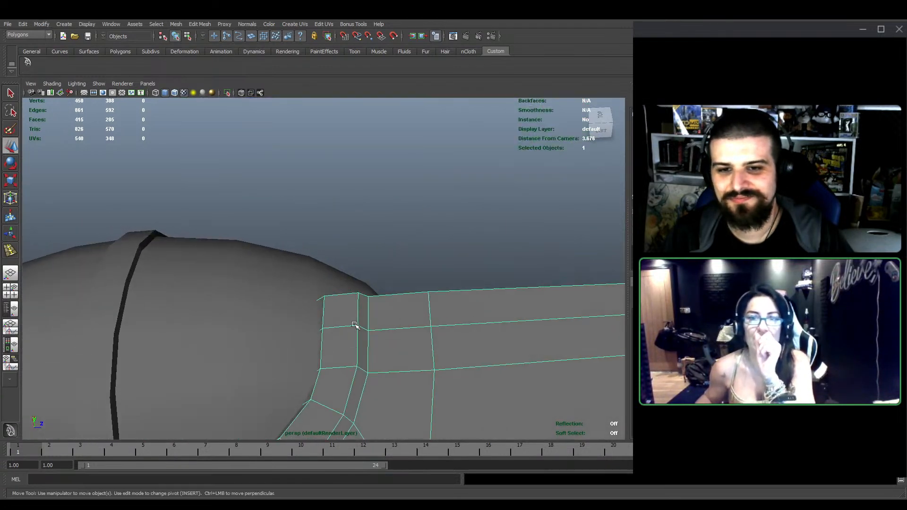
pyautogui.moveTo(357, 324); pyautogui.dragTo(326, 315, button='right')
pyautogui.click(241, 92)
pyautogui.moveTo(276, 228); pyautogui.dragTo(479, 359)
pyautogui.click(242, 92)
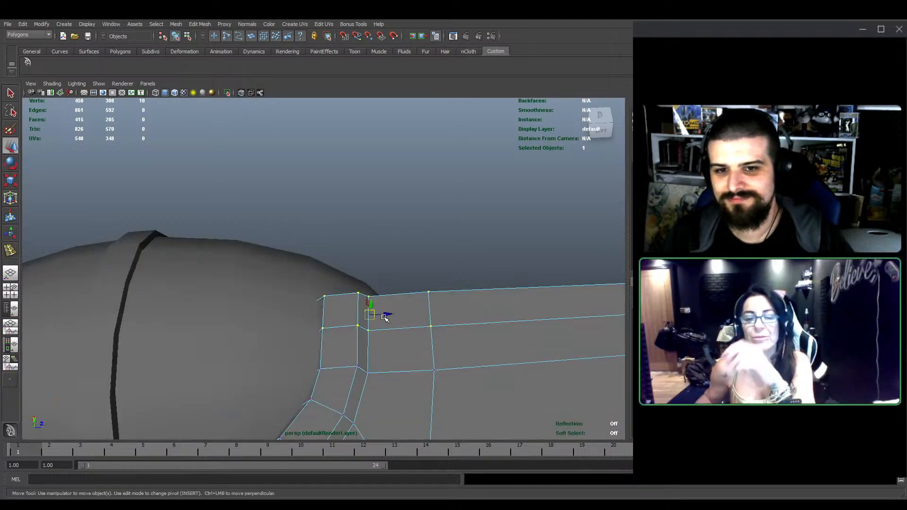
pyautogui.moveTo(388, 314); pyautogui.dragTo(400, 347)
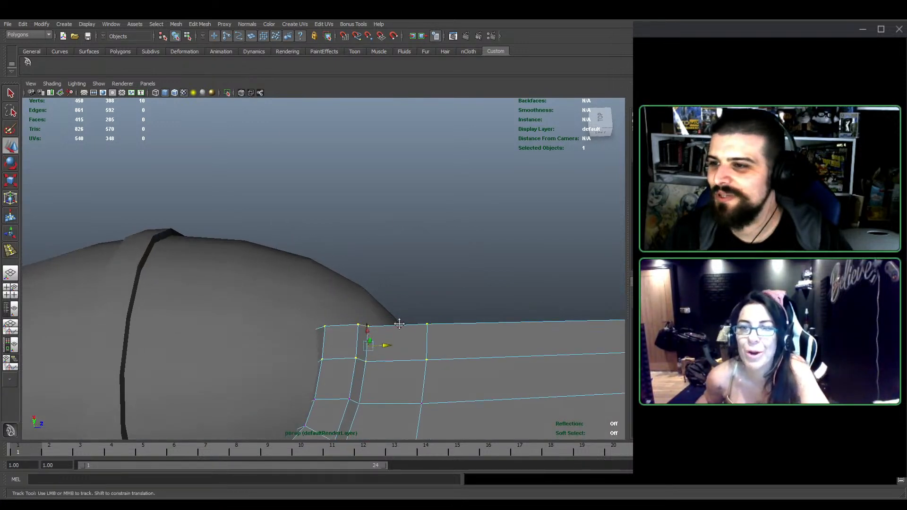
# Select the next row of four rim vertices behind the canopy and move it to about -8.058 in Z
pyautogui.keyDown('alt'); pyautogui.moveTo(409, 346); pyautogui.dragTo(425, 288, button='middle'); pyautogui.keyUp('alt')
pyautogui.keyDown('alt'); pyautogui.moveTo(439, 331); pyautogui.dragTo(454, 304); pyautogui.keyUp('alt')
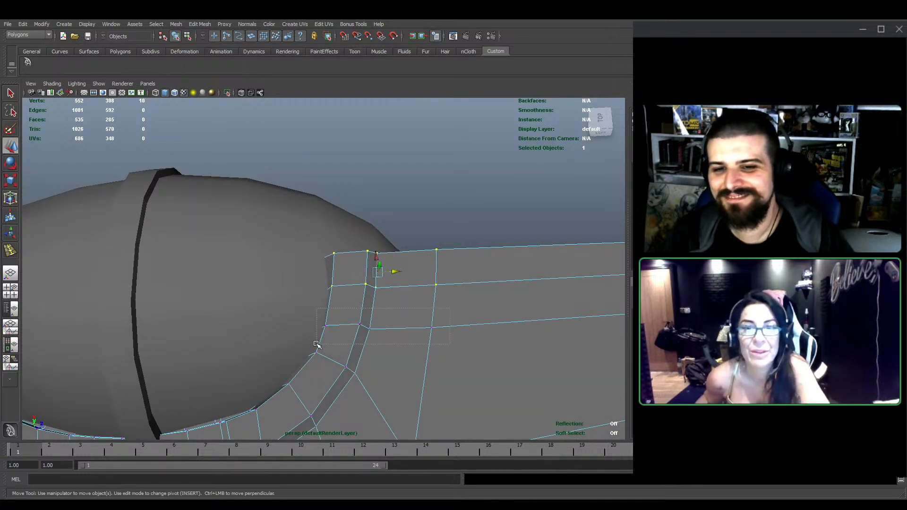
pyautogui.moveTo(317, 345); pyautogui.dragTo(317, 345)
pyautogui.keyDown('alt'); pyautogui.moveTo(316, 345); pyautogui.dragTo(349, 315); pyautogui.keyUp('alt')
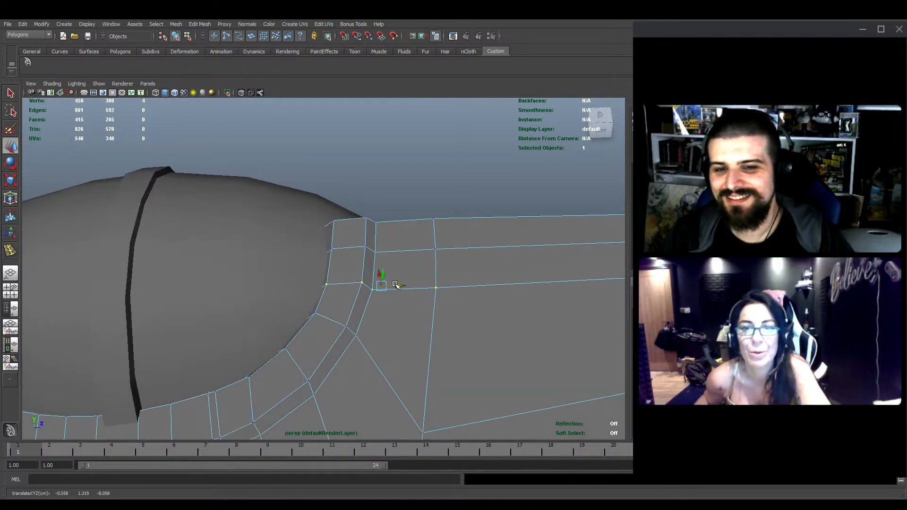
pyautogui.click(441, 182)
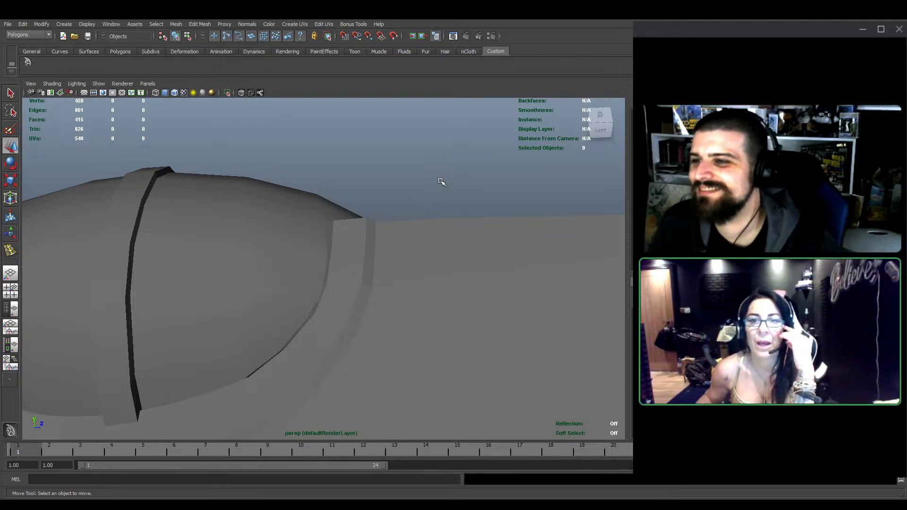
# Check the fuselage from the side against the reference art and save the scene
pyautogui.keyDown('alt'); pyautogui.moveTo(439, 183); pyautogui.dragTo(338, 239); pyautogui.keyUp('alt')
pyautogui.click(345, 258)
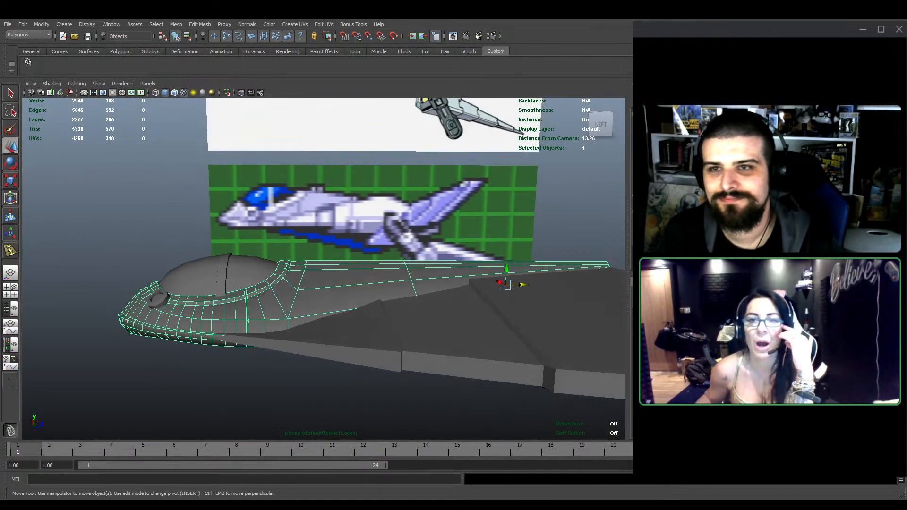
pyautogui.press('q')
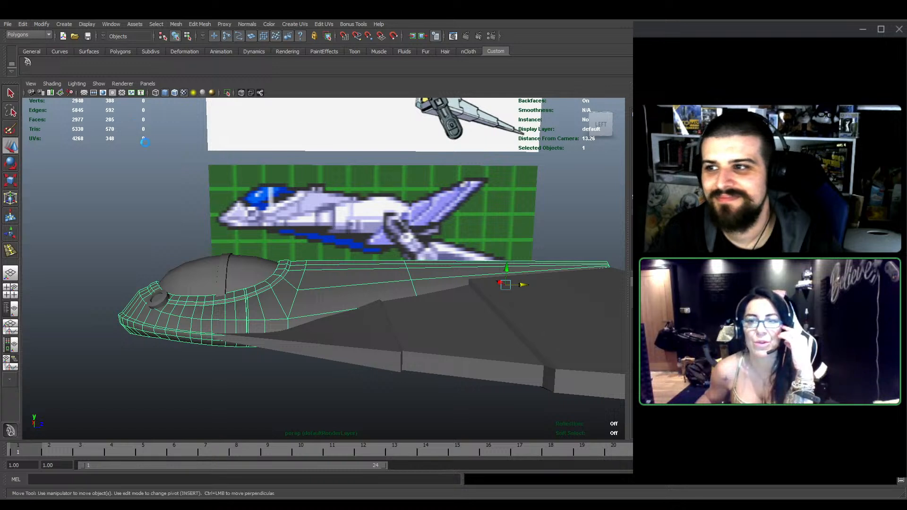
pyautogui.hotkey('ctrl', 's')
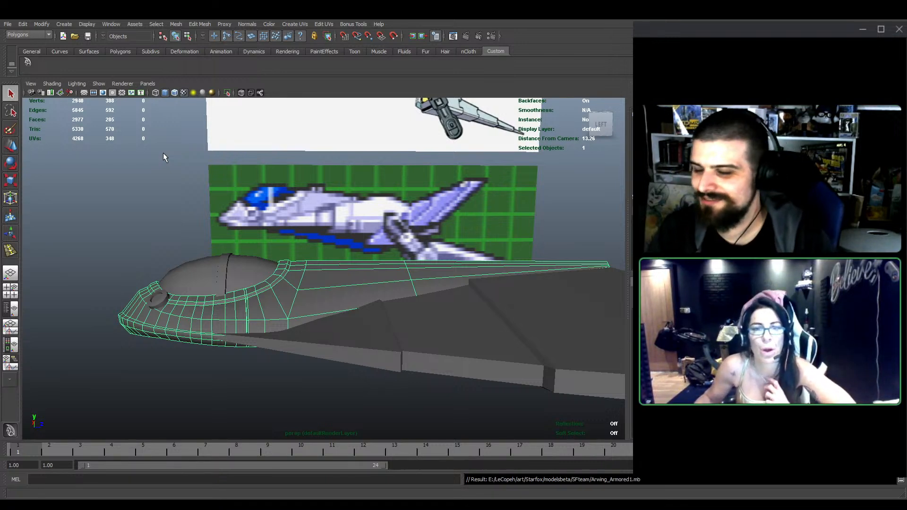
# Select the lengthwise edge row low on the side of the fuselage nose and adjust its height to about 0.066 in Y
pyautogui.keyDown('alt'); pyautogui.moveTo(161, 249); pyautogui.dragTo(316, 376); pyautogui.keyUp('alt')
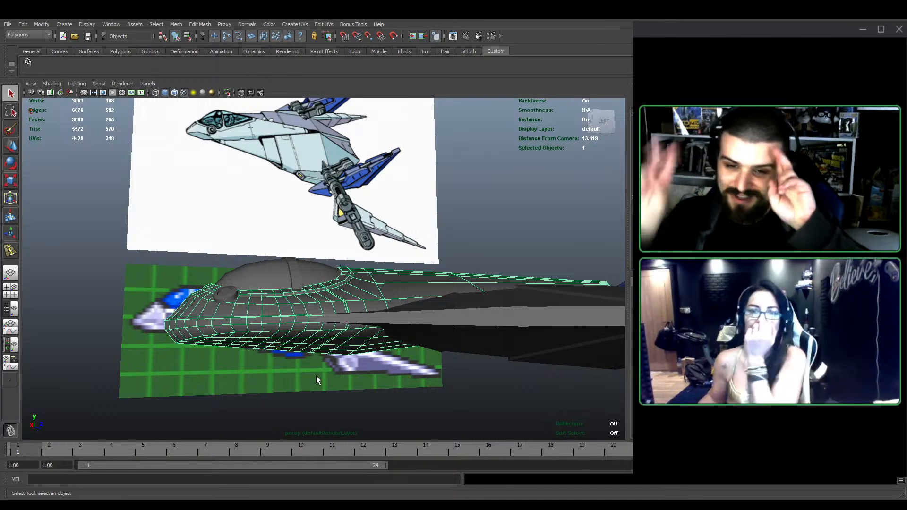
pyautogui.keyDown('alt'); pyautogui.moveTo(324, 354); pyautogui.dragTo(348, 351); pyautogui.keyUp('alt')
pyautogui.click(351, 340)
pyautogui.scroll(3, 352, 340)
pyautogui.scroll(3, 349, 350)
pyautogui.click(355, 340)
pyautogui.keyDown('alt'); pyautogui.moveTo(454, 322); pyautogui.dragTo(472, 326); pyautogui.keyUp('alt')
pyautogui.click(327, 343)
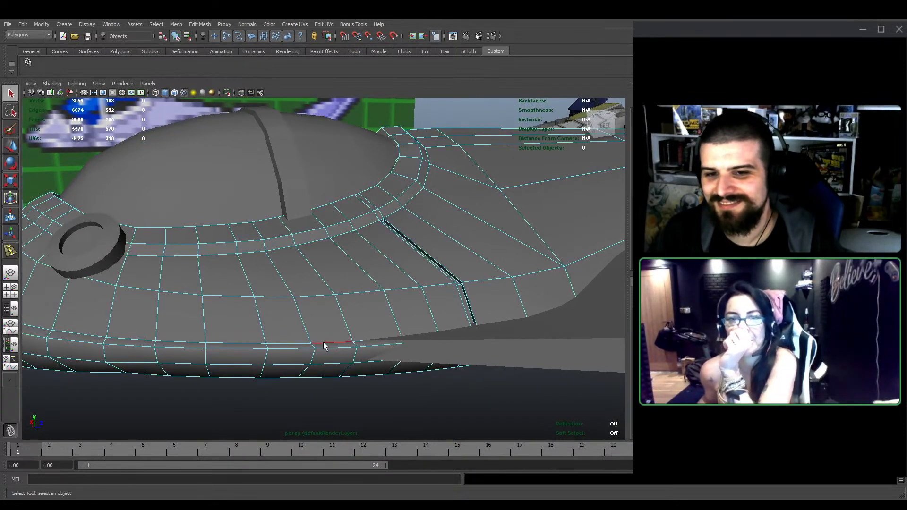
pyautogui.scroll(-3, 326, 350)
pyautogui.keyDown('alt'); pyautogui.moveTo(330, 358); pyautogui.dragTo(332, 345); pyautogui.keyUp('alt')
pyautogui.doubleClick(332, 316)
pyautogui.press('w')
pyautogui.keyDown('alt'); pyautogui.moveTo(286, 272); pyautogui.dragTo(262, 302); pyautogui.keyUp('alt')
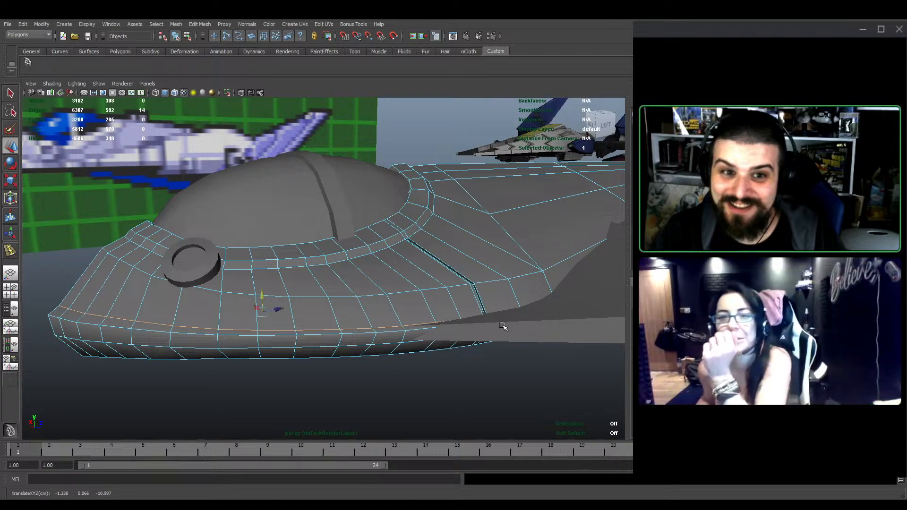
pyautogui.keyDown('alt'); pyautogui.moveTo(504, 326); pyautogui.dragTo(421, 237); pyautogui.keyUp('alt')
pyautogui.click(296, 403)
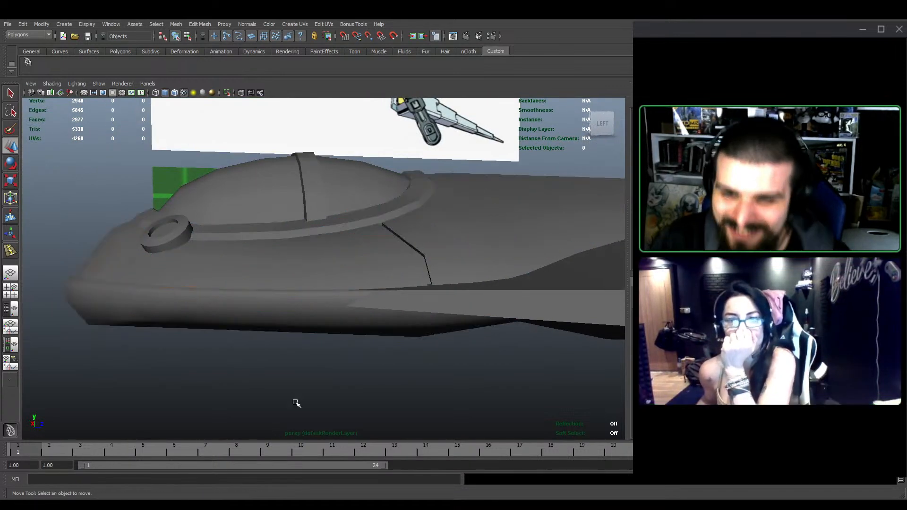
# Save the scene and examine the fuselage's underside, nose profile and wing joint from several angles
pyautogui.press('q')
pyautogui.hotkey('ctrl', 's')
pyautogui.keyDown('alt'); pyautogui.moveTo(286, 348); pyautogui.dragTo(352, 297); pyautogui.keyUp('alt')
pyautogui.click(376, 309)
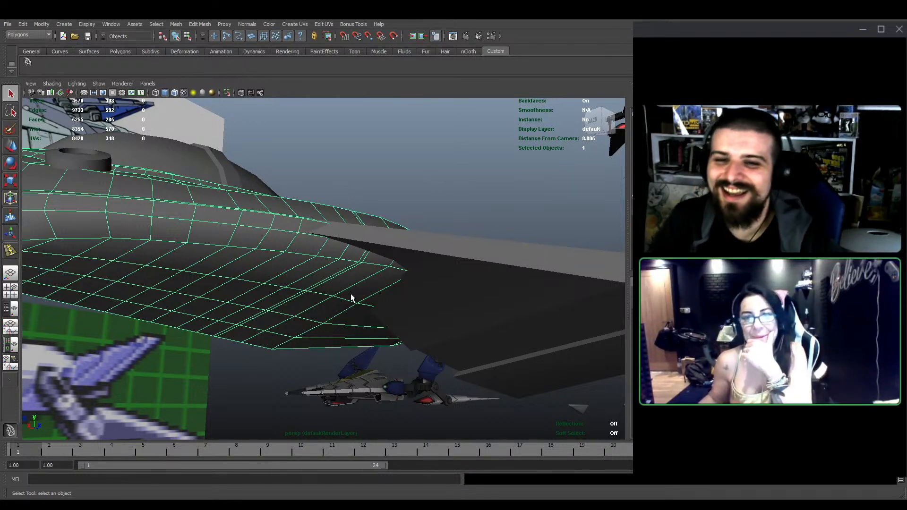
pyautogui.keyDown('alt'); pyautogui.moveTo(345, 296); pyautogui.dragTo(325, 344); pyautogui.keyUp('alt')
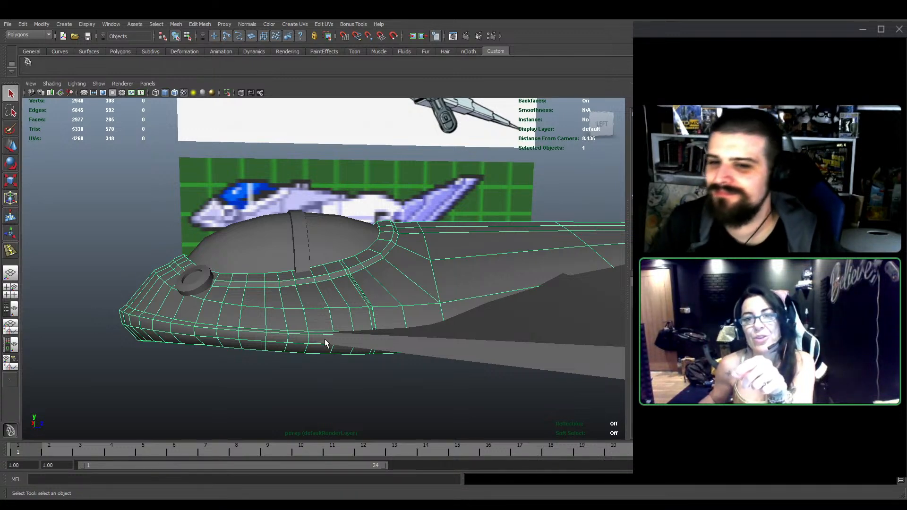
pyautogui.keyDown('alt'); pyautogui.moveTo(320, 341); pyautogui.dragTo(241, 344); pyautogui.keyUp('alt')
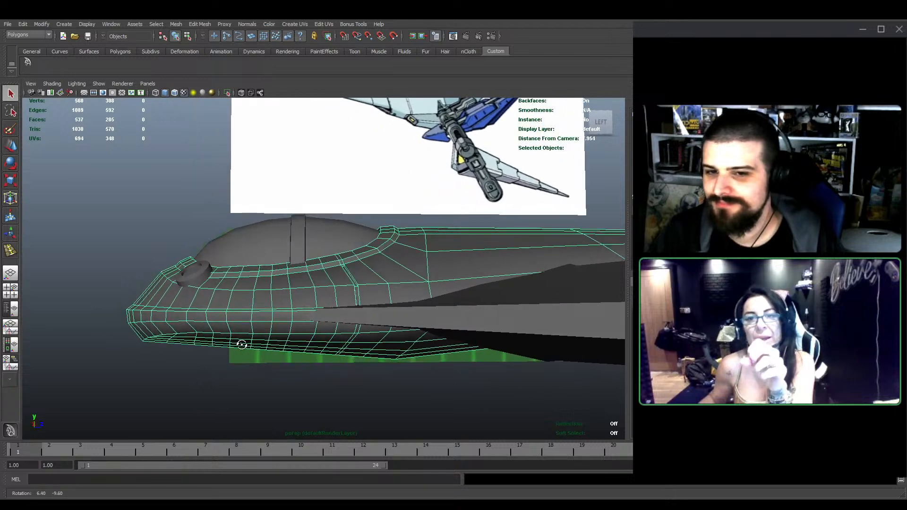
pyautogui.click(237, 383)
pyautogui.keyDown('alt'); pyautogui.moveTo(237, 383); pyautogui.dragTo(355, 303); pyautogui.keyUp('alt')
pyautogui.scroll(4, 355, 303)
# Select the fuselage mesh and soften the normals of all its edges
pyautogui.click(357, 300)
pyautogui.scroll(-1, 350, 301)
pyautogui.keyDown('alt'); pyautogui.moveTo(339, 302); pyautogui.dragTo(370, 297, button='middle'); pyautogui.keyUp('alt')
pyautogui.scroll(2, 370, 296)
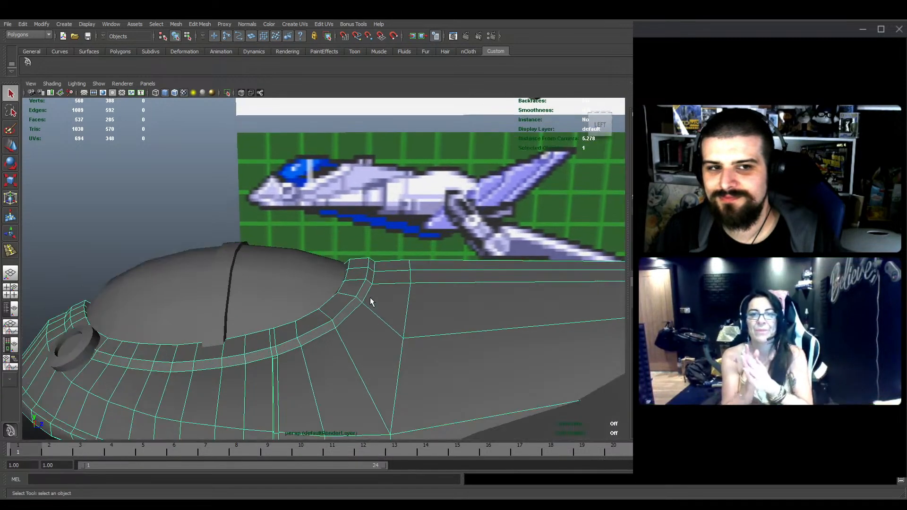
pyautogui.keyDown('alt'); pyautogui.moveTo(370, 296); pyautogui.dragTo(359, 304); pyautogui.keyUp('alt')
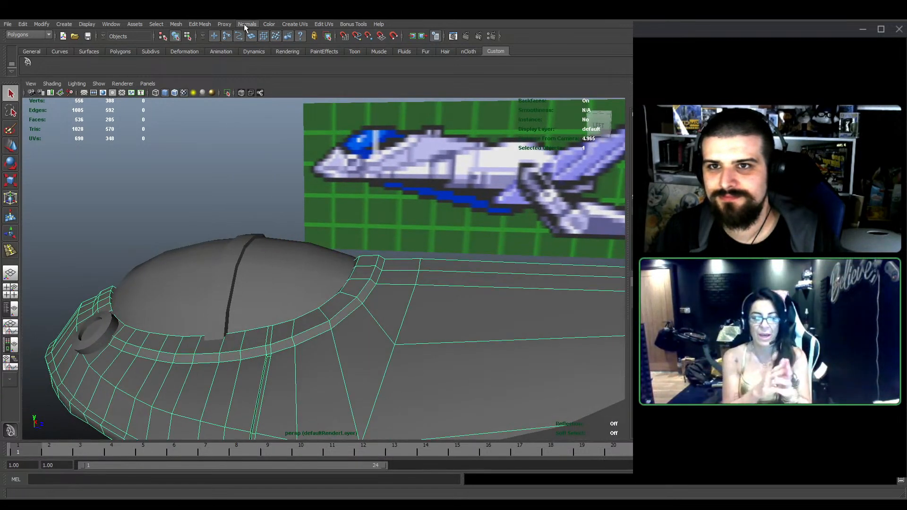
pyautogui.click(244, 25)
pyautogui.click(290, 118)
pyautogui.click(255, 213)
# Select the edge loops along the outer band of the cockpit rim and harden their normals
pyautogui.keyDown('alt'); pyautogui.moveTo(448, 377); pyautogui.dragTo(463, 315); pyautogui.keyUp('alt')
pyautogui.click(353, 284)
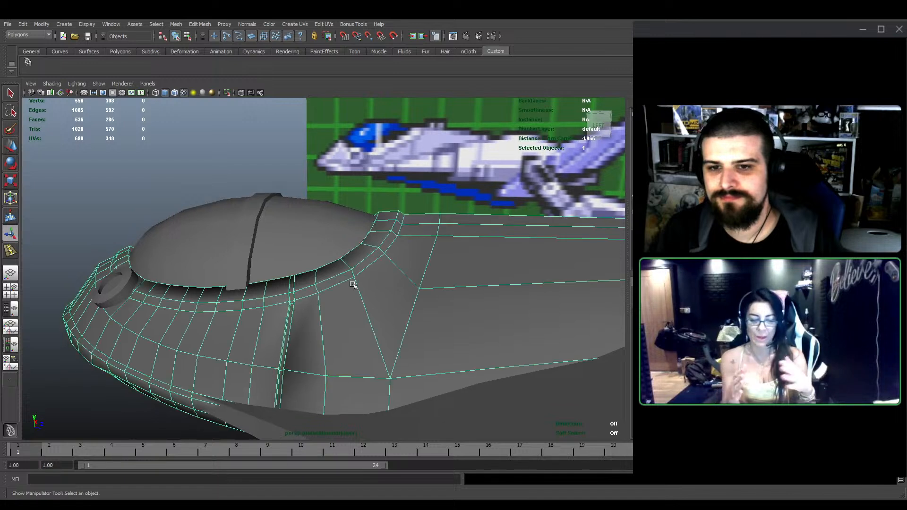
pyautogui.moveTo(352, 284); pyautogui.dragTo(353, 268, button='right')
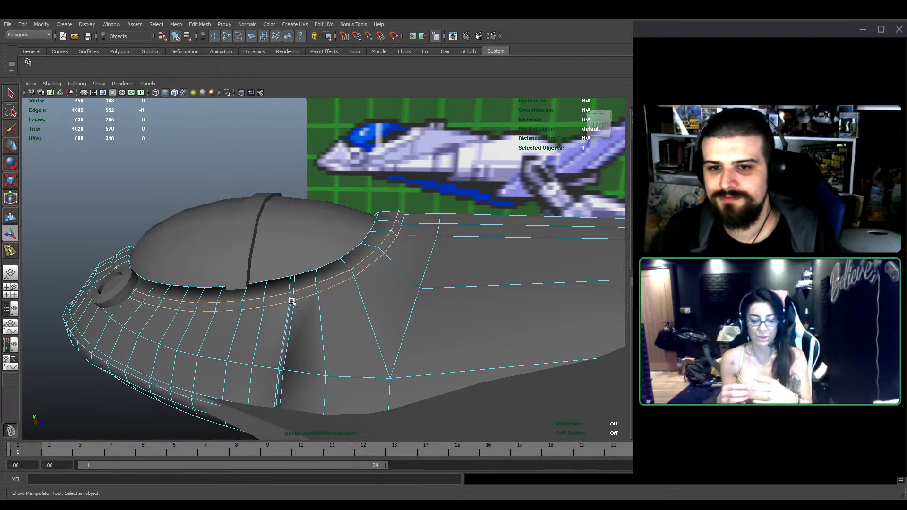
pyautogui.keyDown('shift'); pyautogui.click(293, 303); pyautogui.keyUp('shift')
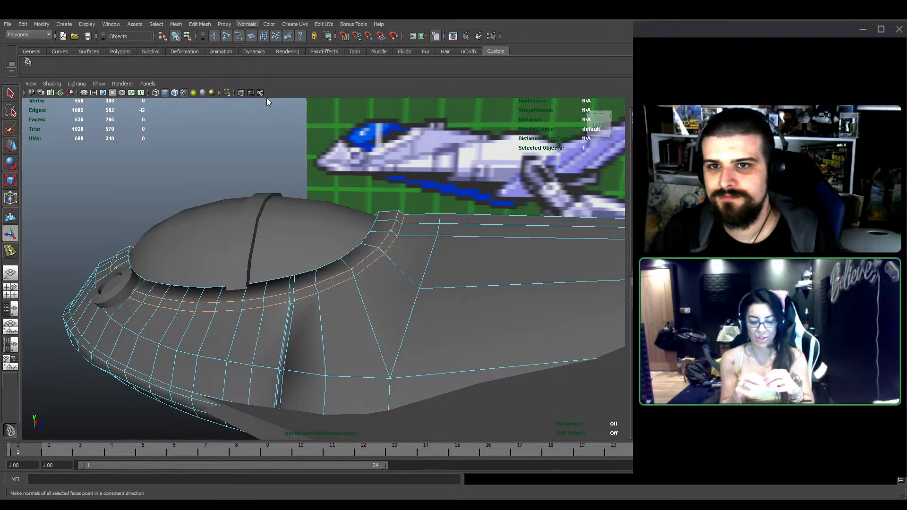
# Harden the long outer edges on both sides of the panel-line groove below the cockpit rim
pyautogui.scroll(5, 340, 287)
pyautogui.click(312, 255)
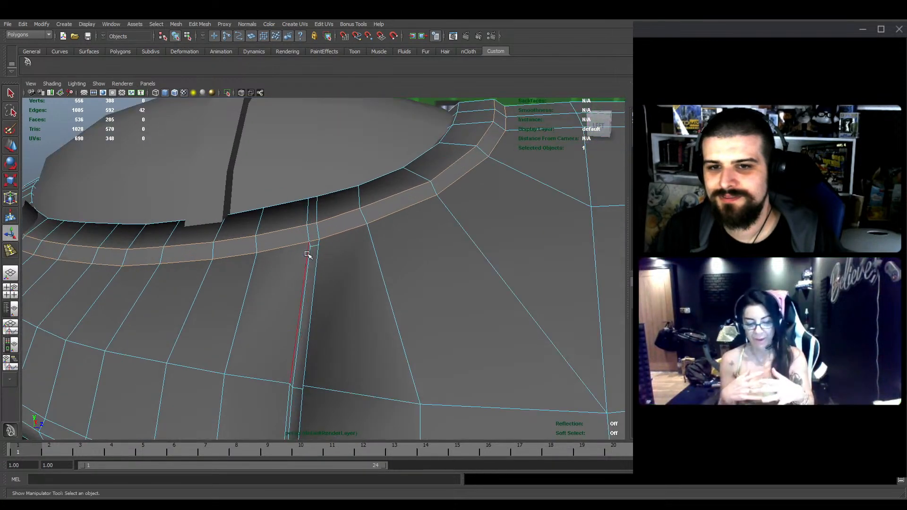
pyautogui.keyDown('shift'); pyautogui.doubleClick(317, 259); pyautogui.keyUp('shift')
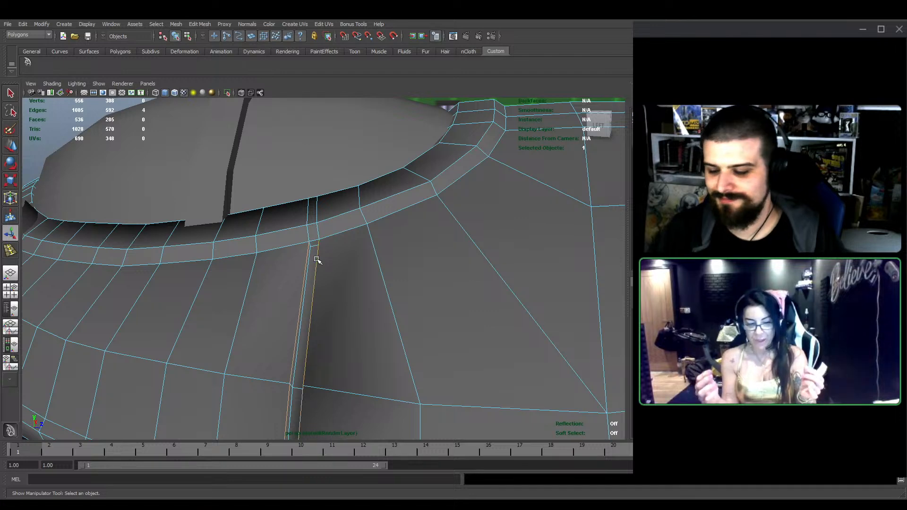
pyautogui.press('g')
# Harden the inner edges and the lower end edge of the panel-line groove, using X-ray display to reach the hidden ones
pyautogui.click(312, 247)
pyautogui.keyDown('shift'); pyautogui.click(309, 267); pyautogui.keyUp('shift')
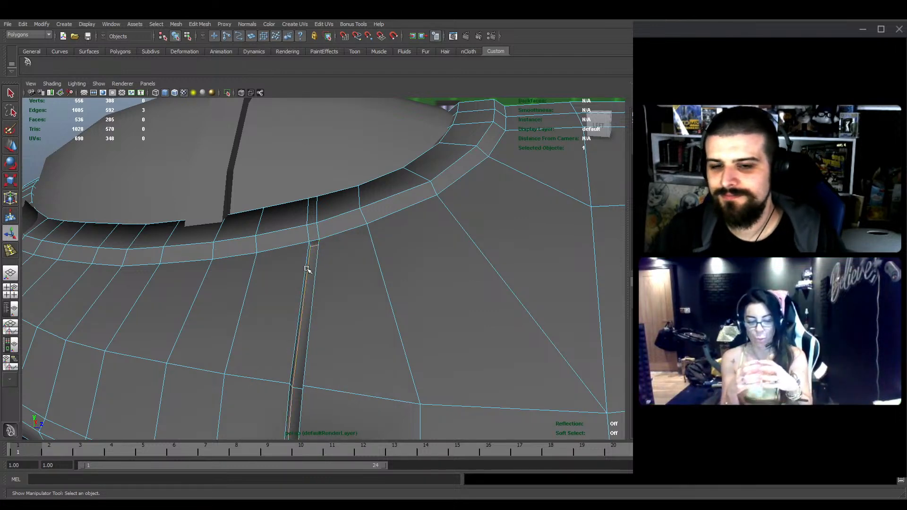
pyautogui.keyDown('alt'); pyautogui.moveTo(308, 267); pyautogui.dragTo(320, 298); pyautogui.keyUp('alt')
pyautogui.keyDown('shift'); pyautogui.click(381, 293); pyautogui.keyUp('shift')
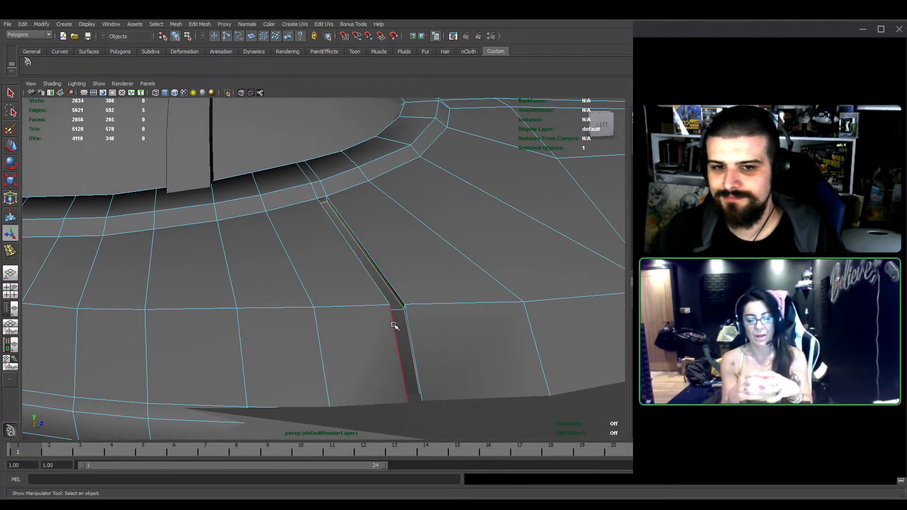
pyautogui.keyDown('alt'); pyautogui.moveTo(394, 325); pyautogui.dragTo(392, 307); pyautogui.keyUp('alt')
pyautogui.click(241, 93)
pyautogui.keyDown('alt'); pyautogui.moveTo(340, 265); pyautogui.dragTo(352, 302); pyautogui.keyUp('alt')
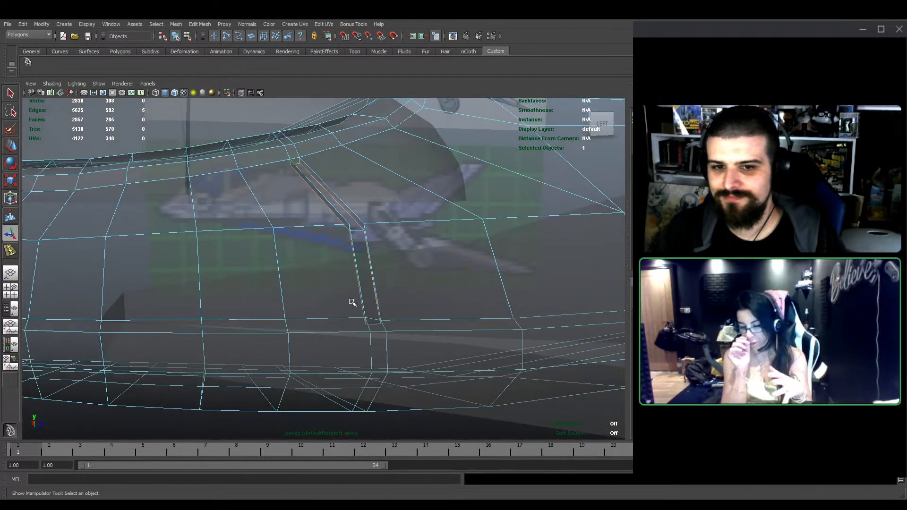
pyautogui.press('g')
pyautogui.click(373, 322)
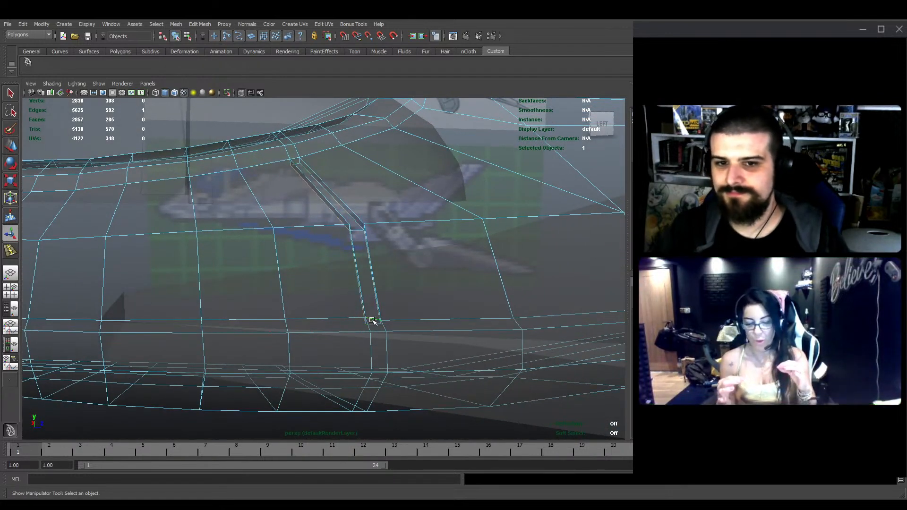
pyautogui.press('g')
pyautogui.click(241, 92)
# Select the 14-edge row running low along the side of the fuselage nose and harden its normals
pyautogui.scroll(-5, 356, 251)
pyautogui.moveTo(356, 251)
pyautogui.keyDown('alt'); pyautogui.mouseDown()
pyautogui.moveTo(340, 245)
pyautogui.moveTo(346, 286)
pyautogui.mouseUp(); pyautogui.keyUp('alt')
pyautogui.scroll(-5, 376, 272)
pyautogui.click(197, 382)
pyautogui.keyDown('alt'); pyautogui.moveTo(283, 368); pyautogui.dragTo(333, 325); pyautogui.keyUp('alt')
pyautogui.scroll(4, 282, 316)
pyautogui.keyDown('alt'); pyautogui.moveTo(281, 315); pyautogui.dragTo(321, 306, button='middle'); pyautogui.keyUp('alt')
pyautogui.click(321, 306)
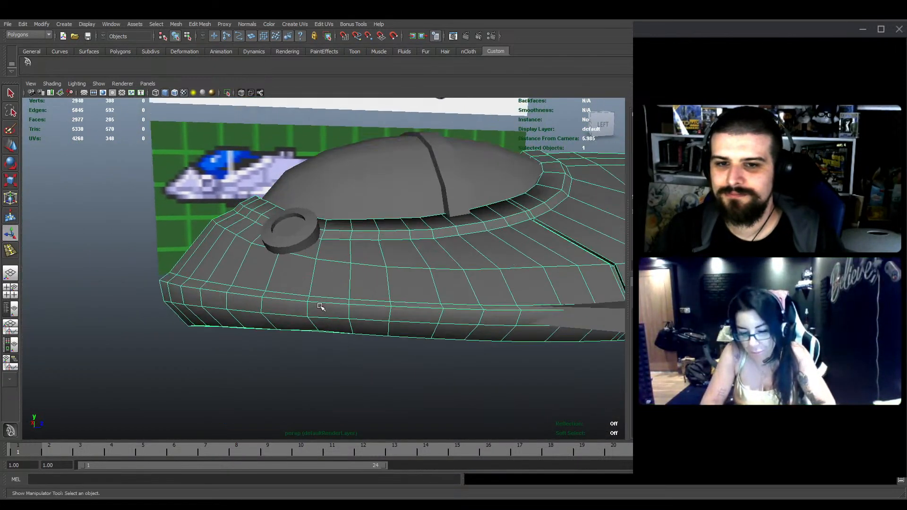
pyautogui.moveTo(319, 304); pyautogui.dragTo(320, 289, button='right')
pyautogui.doubleClick(314, 296)
pyautogui.scroll(-4, 411, 308)
pyautogui.keyDown('alt'); pyautogui.moveTo(412, 308); pyautogui.dragTo(345, 326, button='middle'); pyautogui.keyUp('alt')
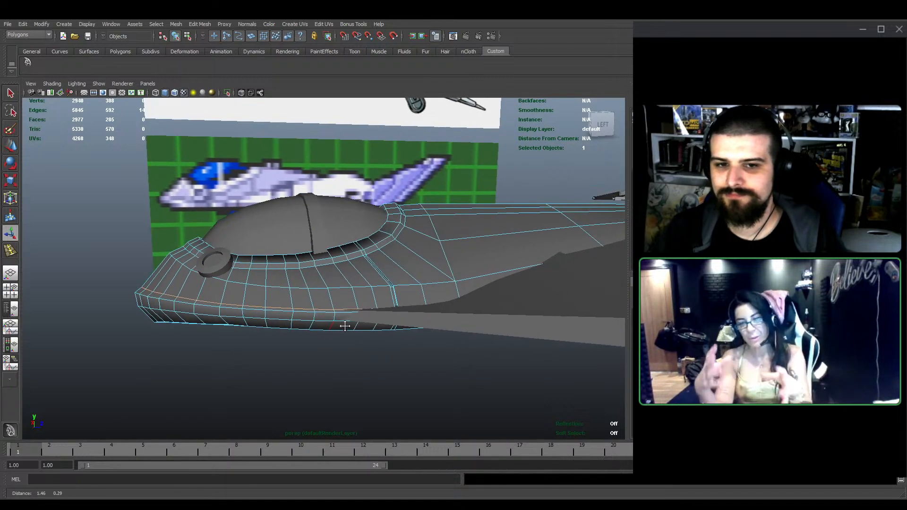
pyautogui.click(242, 93)
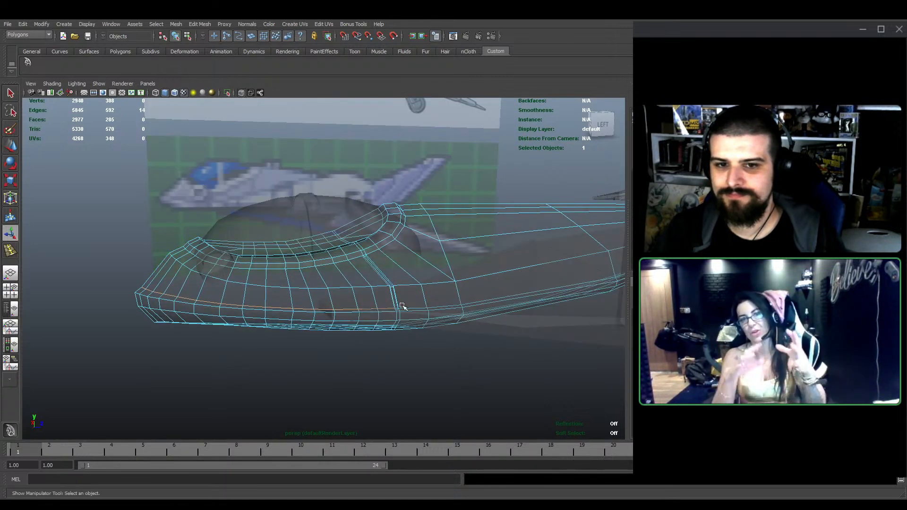
pyautogui.moveTo(406, 309)
pyautogui.keyDown('alt'); pyautogui.mouseDown(button='middle')
pyautogui.moveTo(351, 299)
pyautogui.moveTo(303, 305)
pyautogui.mouseUp(button='middle'); pyautogui.keyUp('alt')
pyautogui.click(241, 93)
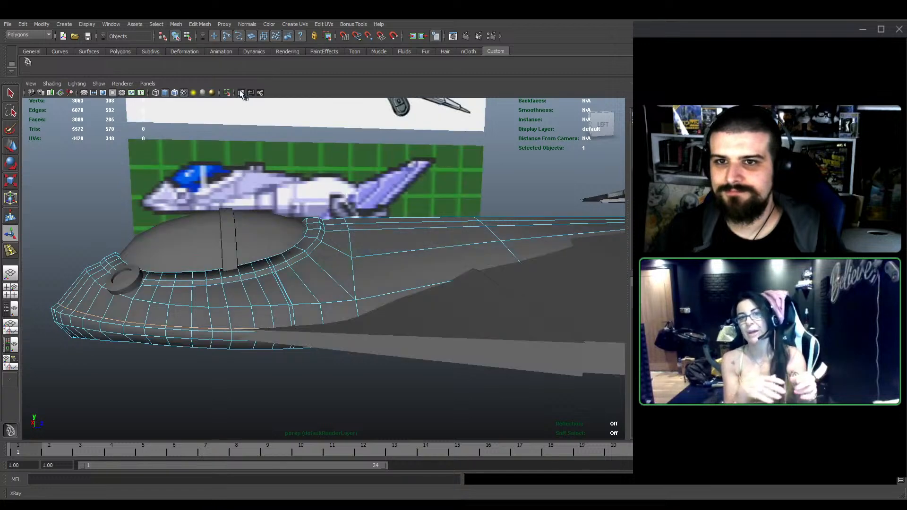
pyautogui.scroll(-4, 449, 288)
pyautogui.keyDown('alt'); pyautogui.moveTo(449, 289); pyautogui.dragTo(399, 307, button='middle'); pyautogui.keyUp('alt')
pyautogui.press('g')
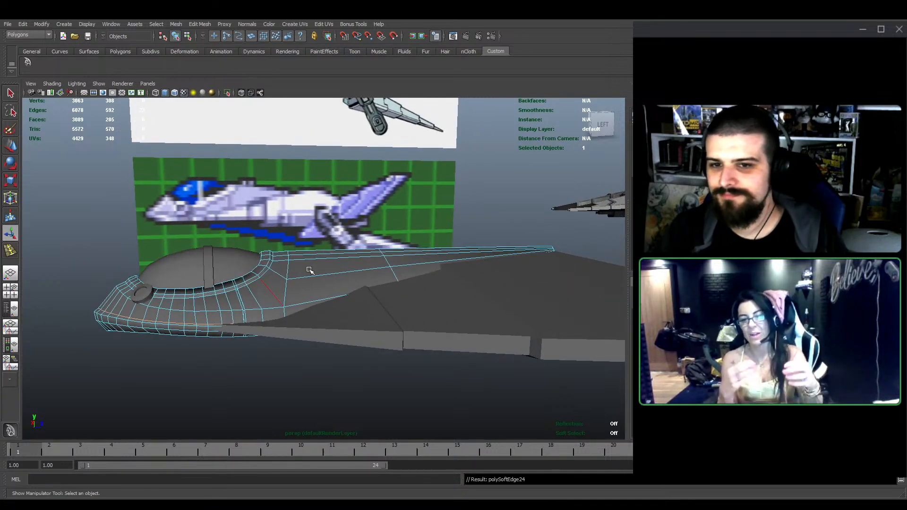
pyautogui.click(221, 366)
# Select the 21-edge inner loop of the cockpit rim under the canopy, using X-ray display, and harden its normals
pyautogui.keyDown('alt'); pyautogui.moveTo(221, 367); pyautogui.dragTo(308, 346); pyautogui.keyUp('alt')
pyautogui.keyDown('alt'); pyautogui.moveTo(308, 347); pyautogui.dragTo(370, 309, button='right'); pyautogui.keyUp('alt')
pyautogui.click(383, 310)
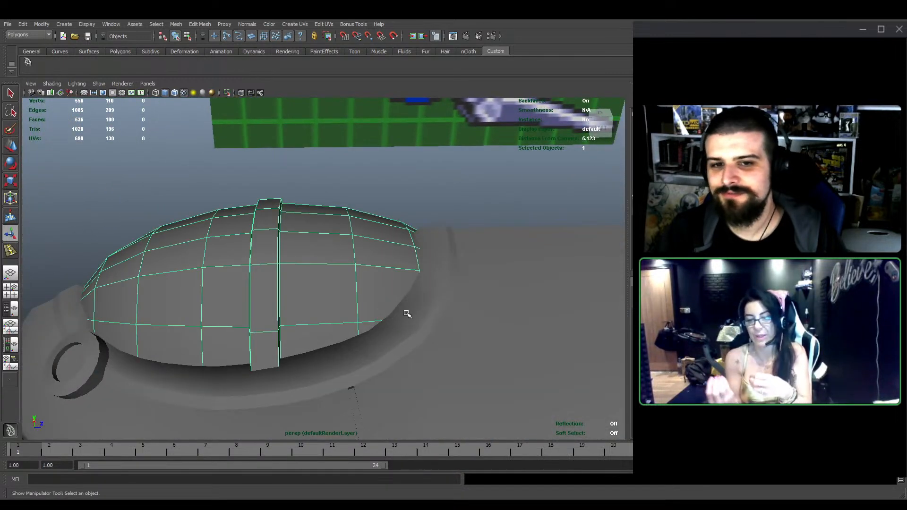
pyautogui.click(406, 311)
pyautogui.click(242, 93)
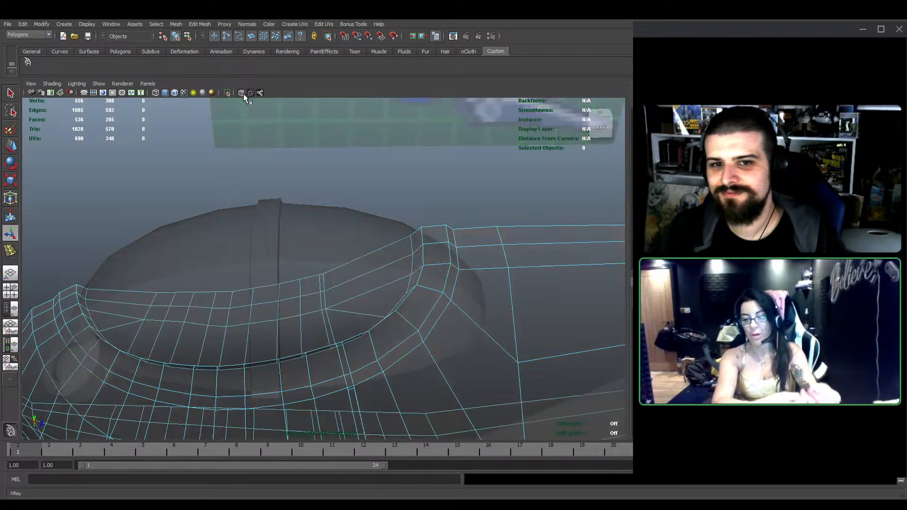
pyautogui.doubleClick(401, 303)
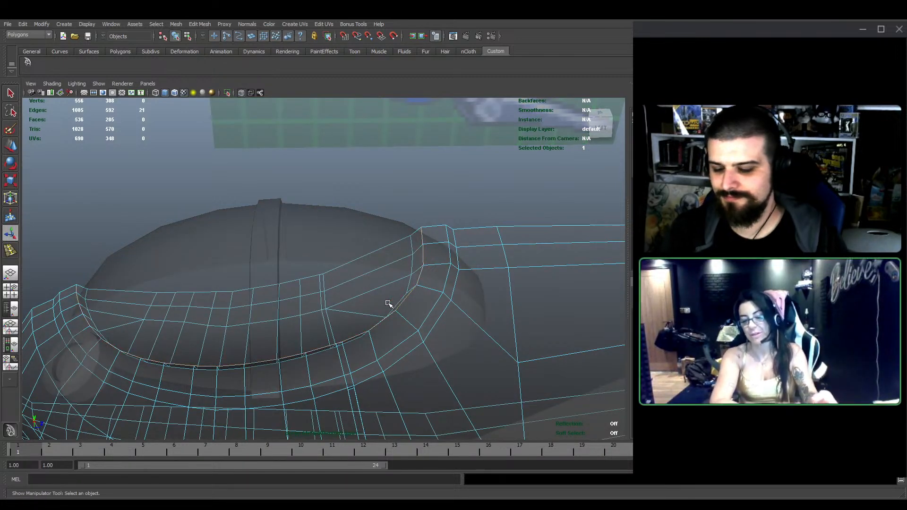
pyautogui.keyDown('alt'); pyautogui.moveTo(146, 340); pyautogui.dragTo(135, 303); pyautogui.keyUp('alt')
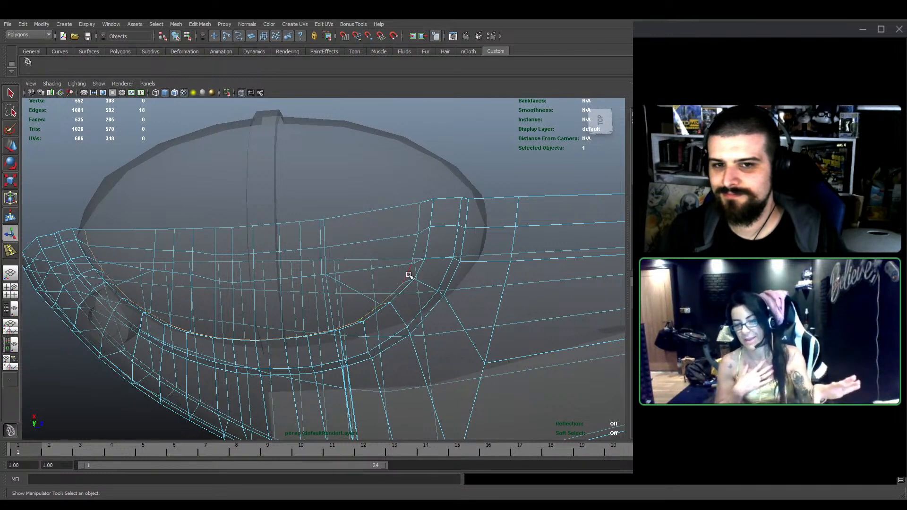
pyautogui.press('g')
pyautogui.click(242, 92)
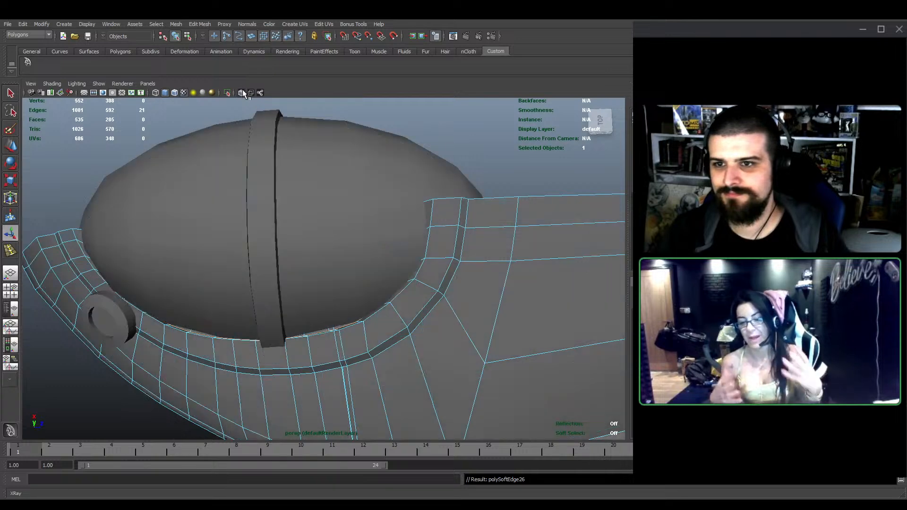
# Move the vertex on the fuselage's lower side edge outward so the edge sits clear of the wing behind the cockpit
pyautogui.keyDown('alt'); pyautogui.moveTo(293, 278); pyautogui.dragTo(316, 182); pyautogui.keyUp('alt')
pyautogui.click(488, 222)
pyautogui.keyDown('alt'); pyautogui.moveTo(489, 222); pyautogui.dragTo(269, 285); pyautogui.keyUp('alt')
pyautogui.click(198, 258)
pyautogui.keyDown('alt'); pyautogui.moveTo(198, 258); pyautogui.dragTo(359, 265); pyautogui.keyUp('alt')
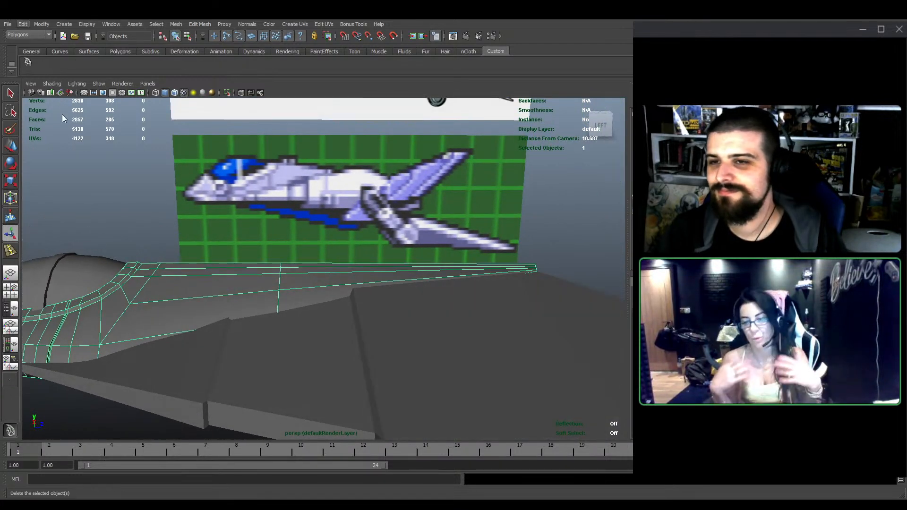
pyautogui.keyDown('alt'); pyautogui.moveTo(318, 242); pyautogui.dragTo(350, 230, button='middle'); pyautogui.keyUp('alt')
pyautogui.keyDown('alt'); pyautogui.moveTo(350, 229); pyautogui.dragTo(349, 230); pyautogui.keyUp('alt')
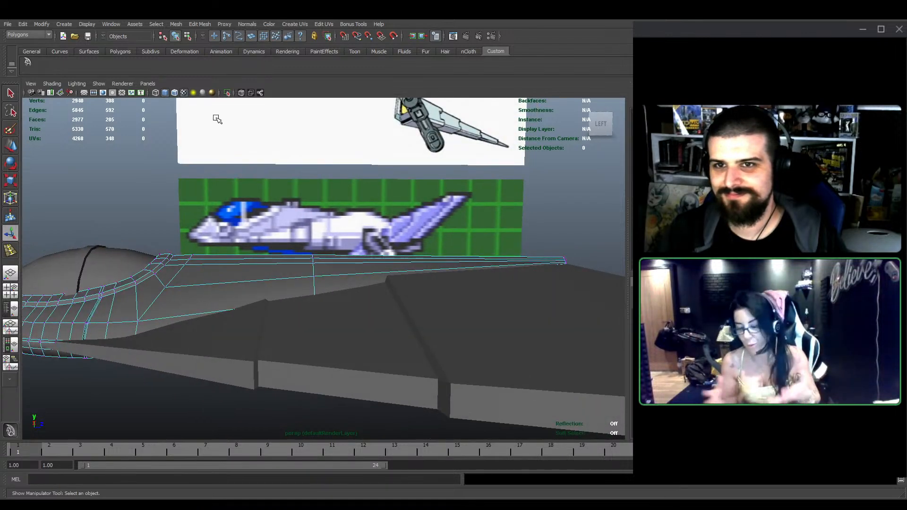
pyautogui.click(240, 94)
pyautogui.keyDown('alt'); pyautogui.moveTo(314, 310); pyautogui.dragTo(315, 280); pyautogui.keyUp('alt')
pyautogui.click(240, 92)
pyautogui.press('e')
pyautogui.press('w')
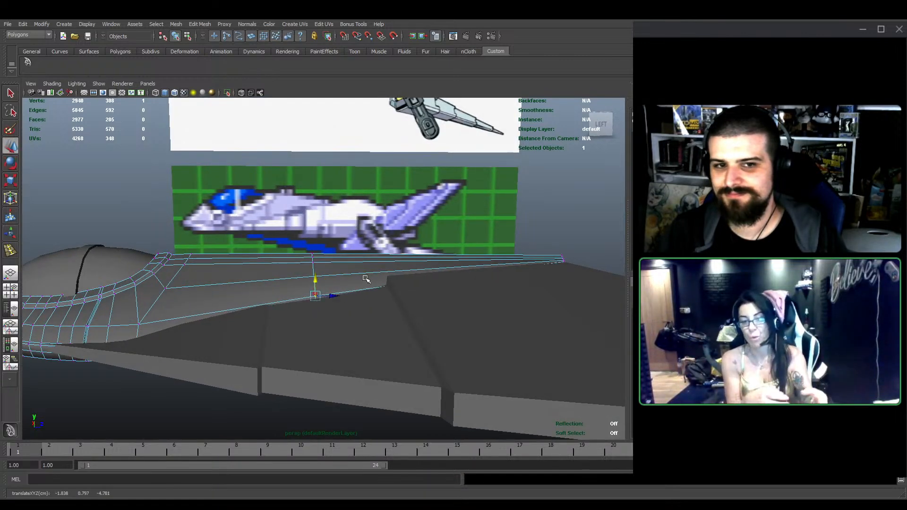
# Flatten the row of five upper vertices at the fuselage's rear end vertically and lower it towards the wing surface
pyautogui.keyDown('alt'); pyautogui.moveTo(366, 279); pyautogui.dragTo(297, 239, button='middle'); pyautogui.keyUp('alt')
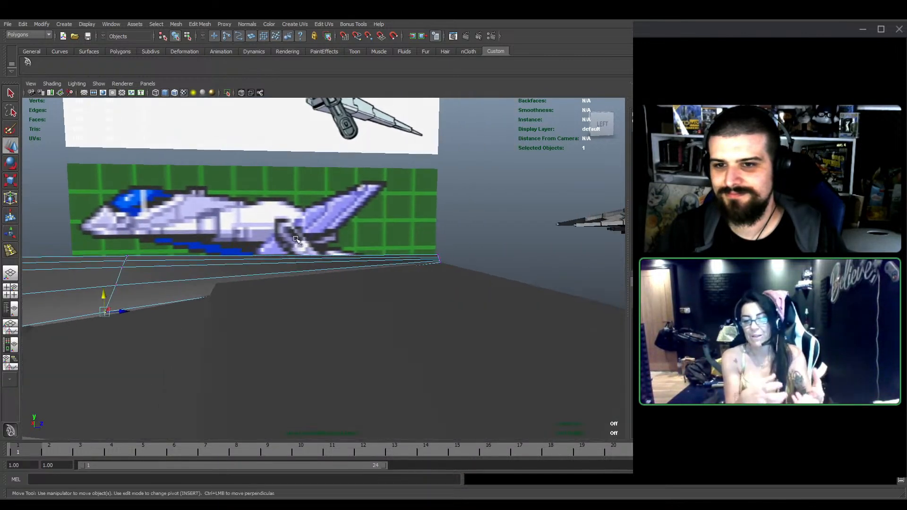
pyautogui.click(240, 94)
pyautogui.keyDown('alt'); pyautogui.moveTo(512, 246); pyautogui.dragTo(369, 265); pyautogui.keyUp('alt')
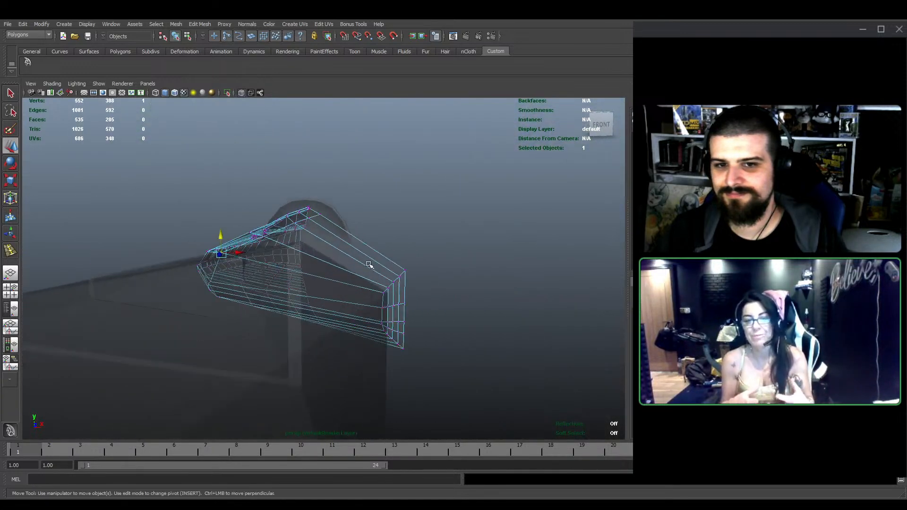
pyautogui.click(228, 93)
pyautogui.press('r')
pyautogui.click(395, 293)
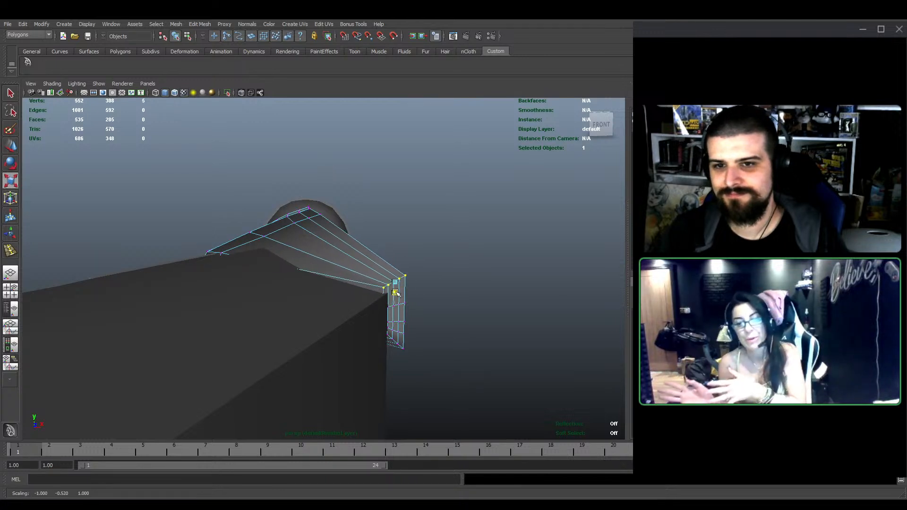
pyautogui.press('w')
pyautogui.moveTo(397, 279); pyautogui.dragTo(395, 273)
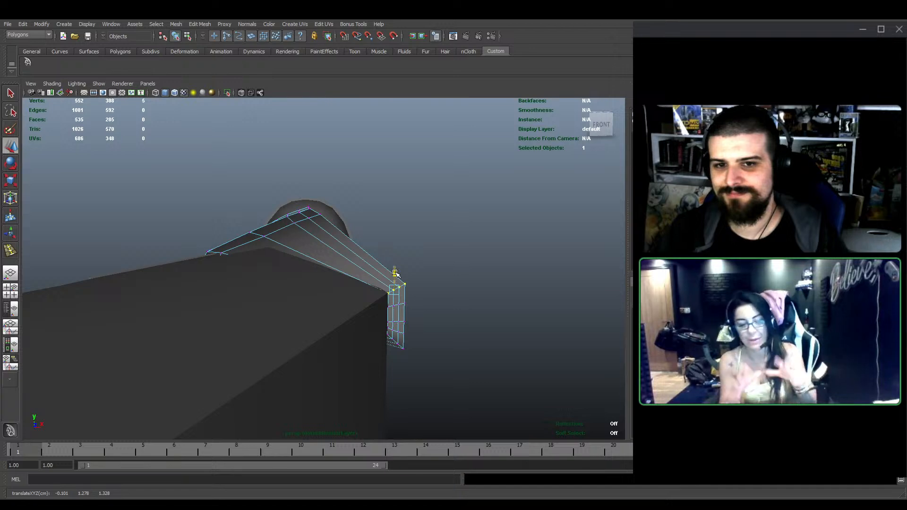
pyautogui.press('e')
pyautogui.press('r')
pyautogui.moveTo(395, 310); pyautogui.dragTo(395, 314)
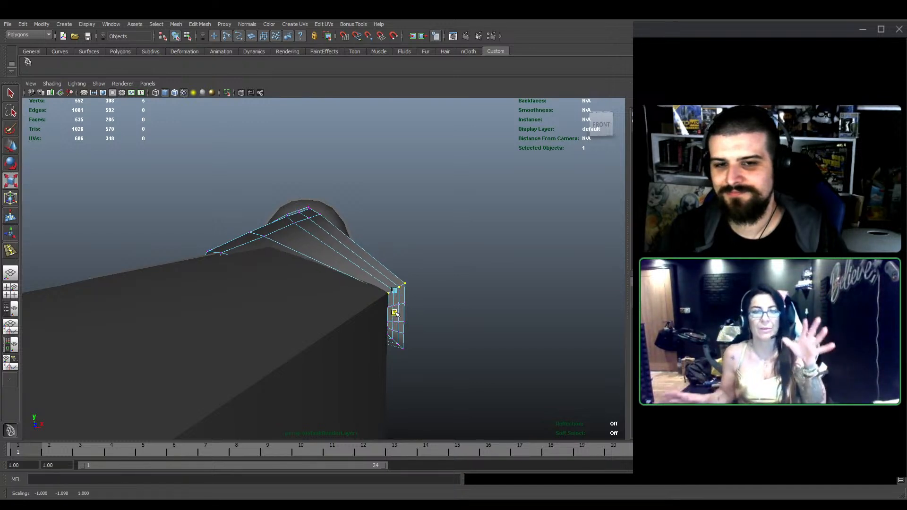
pyautogui.press('w')
# Examine the reshaped fuselage side and its shading around the cockpit and along the wing joint
pyautogui.keyDown('alt'); pyautogui.moveTo(156, 260); pyautogui.dragTo(376, 295); pyautogui.keyUp('alt')
pyautogui.click(297, 197)
pyautogui.keyDown('alt'); pyautogui.moveTo(297, 197); pyautogui.dragTo(355, 266); pyautogui.keyUp('alt')
pyautogui.click(324, 264)
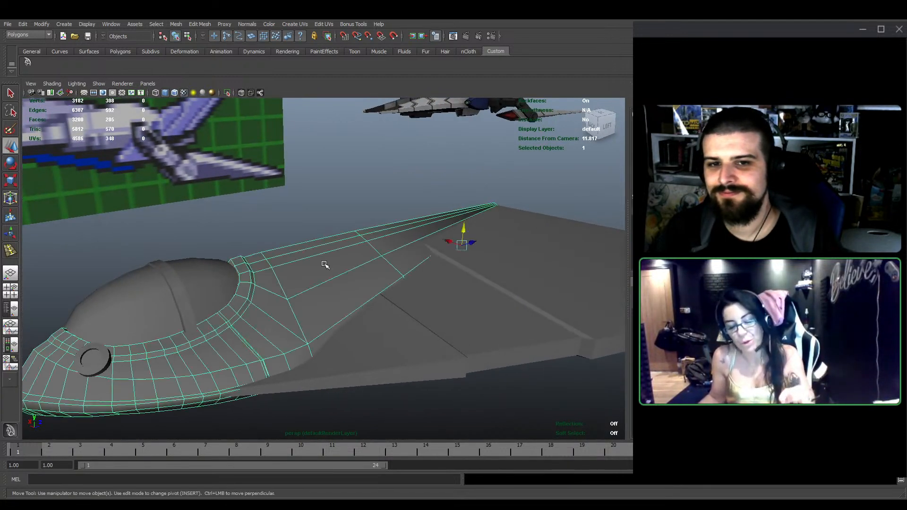
pyautogui.click(299, 214)
pyautogui.keyDown('alt'); pyautogui.moveTo(299, 214); pyautogui.dragTo(343, 277); pyautogui.keyUp('alt')
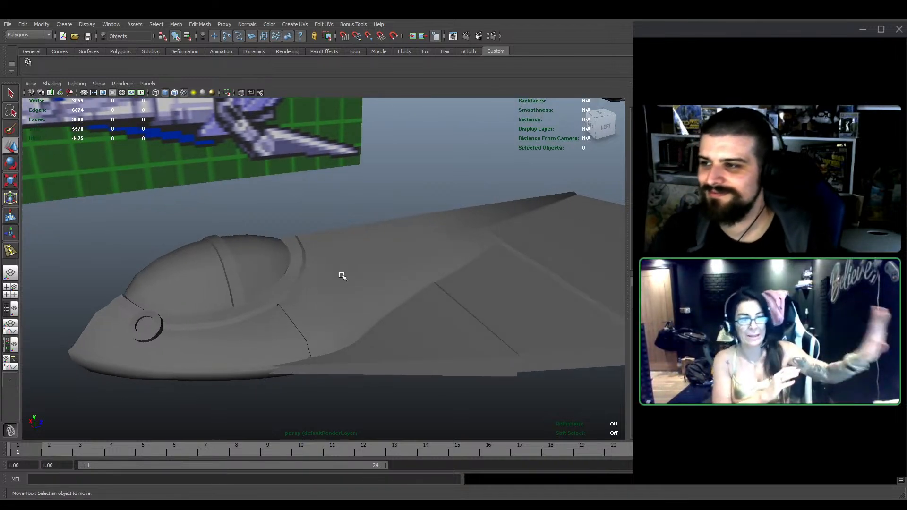
pyautogui.moveTo(332, 275)
pyautogui.keyDown('alt'); pyautogui.mouseDown()
pyautogui.moveTo(356, 287)
pyautogui.moveTo(341, 281)
pyautogui.mouseUp(); pyautogui.keyUp('alt')
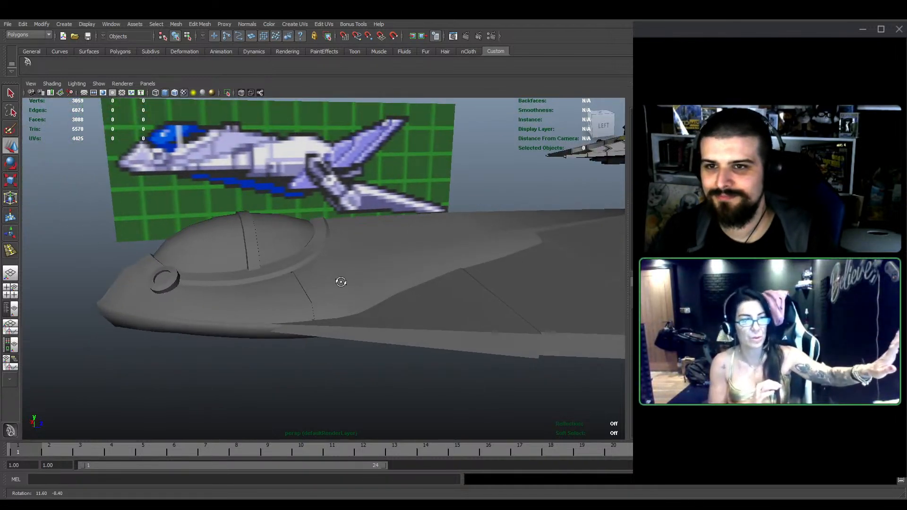
pyautogui.keyDown('alt'); pyautogui.moveTo(307, 298); pyautogui.dragTo(302, 312, button='middle'); pyautogui.keyUp('alt')
pyautogui.keyDown('alt'); pyautogui.moveTo(301, 312); pyautogui.dragTo(290, 320); pyautogui.keyUp('alt')
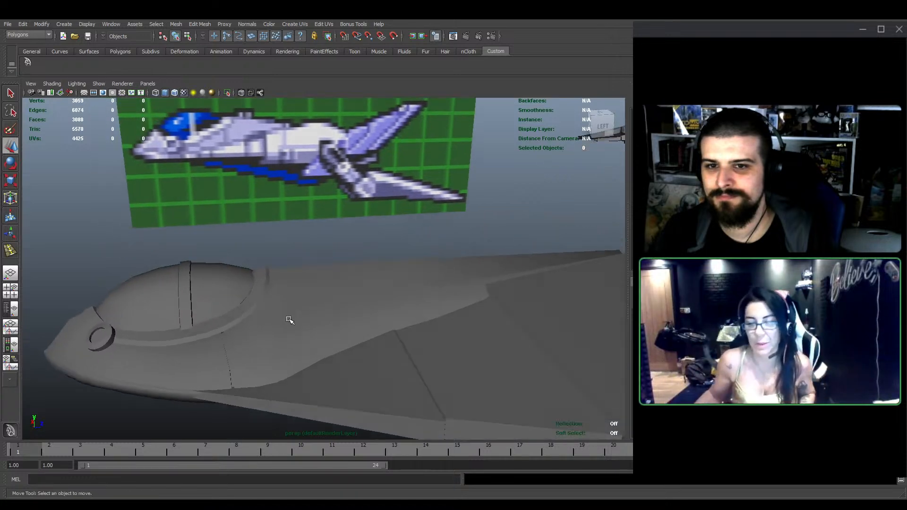
# Create a polygon cylinder on top of the fuselage behind the canopy, rotate it to lie lengthwise and lower it onto the surface
pyautogui.click(202, 68)
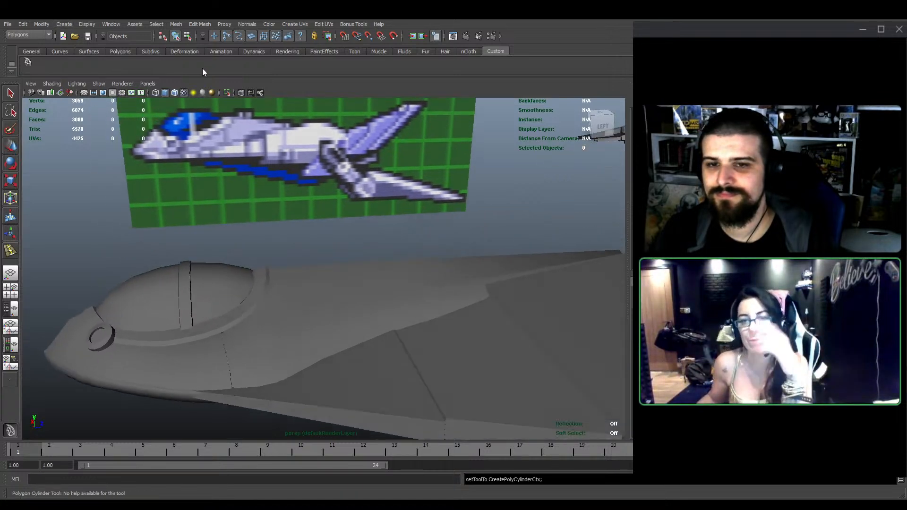
pyautogui.moveTo(303, 269)
pyautogui.keyDown('alt'); pyautogui.mouseDown()
pyautogui.moveTo(308, 293)
pyautogui.moveTo(342, 313)
pyautogui.moveTo(338, 283)
pyautogui.moveTo(329, 285)
pyautogui.mouseUp(); pyautogui.keyUp('alt')
pyautogui.press('e')
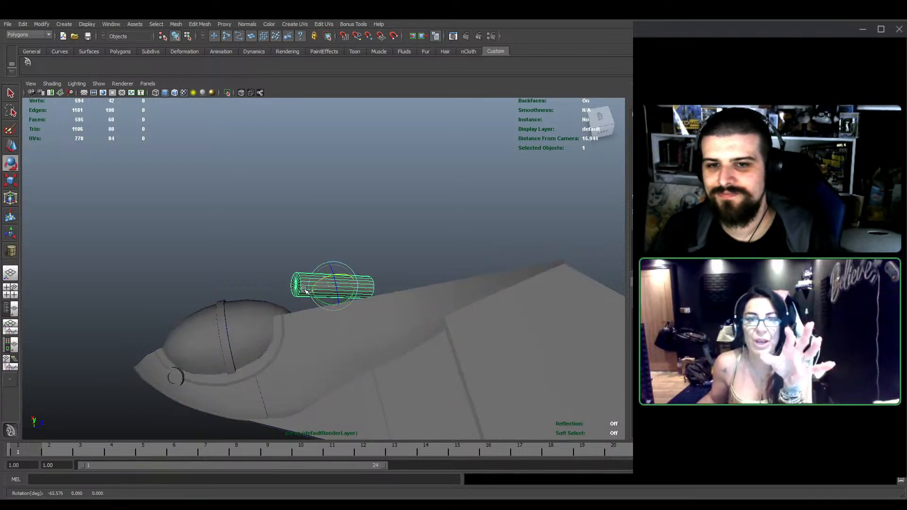
pyautogui.moveTo(453, 224); pyautogui.dragTo(444, 227)
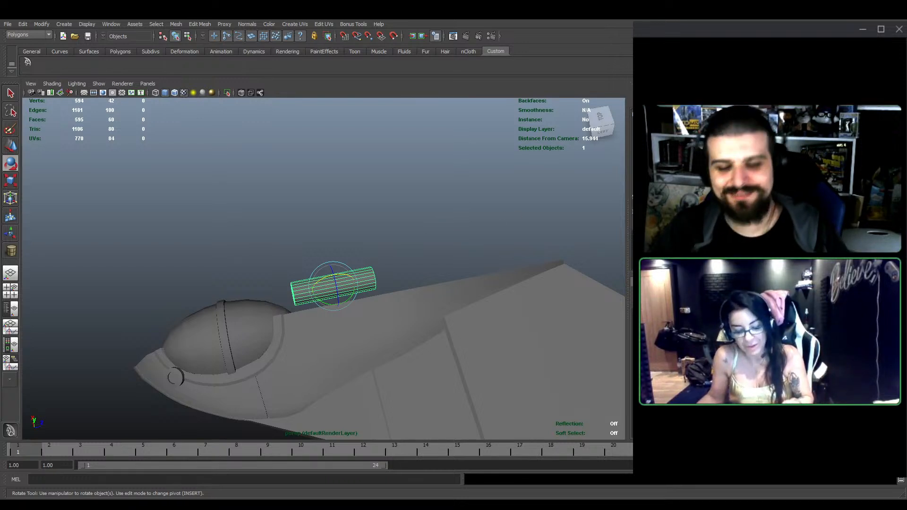
pyautogui.moveTo(586, 194); pyautogui.dragTo(400, 243, button='middle')
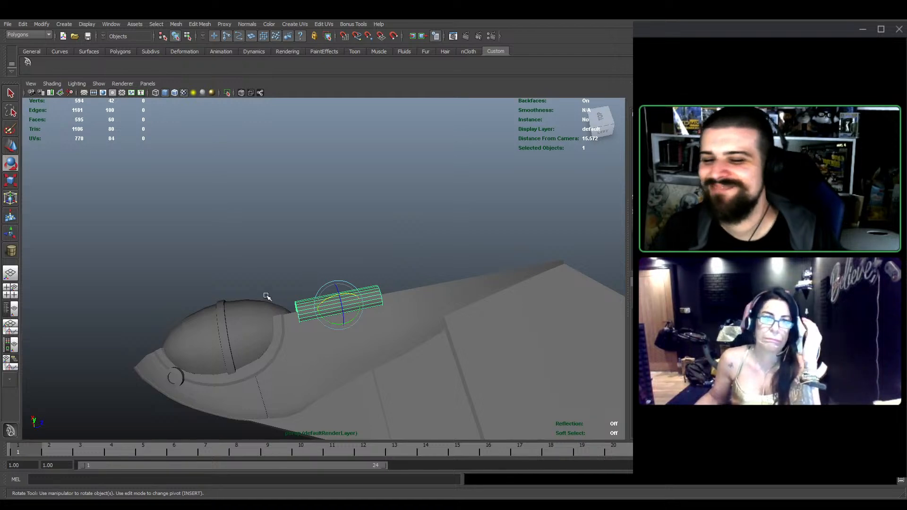
# Set up the side view as a shaded, textured left view showing the sprite reference behind the model
pyautogui.keyDown('alt'); pyautogui.moveTo(292, 340); pyautogui.dragTo(285, 291); pyautogui.keyUp('alt')
pyautogui.scroll(-2, 288, 296)
pyautogui.keyDown('alt'); pyautogui.moveTo(288, 295); pyautogui.dragTo(308, 331, button='middle'); pyautogui.keyUp('alt')
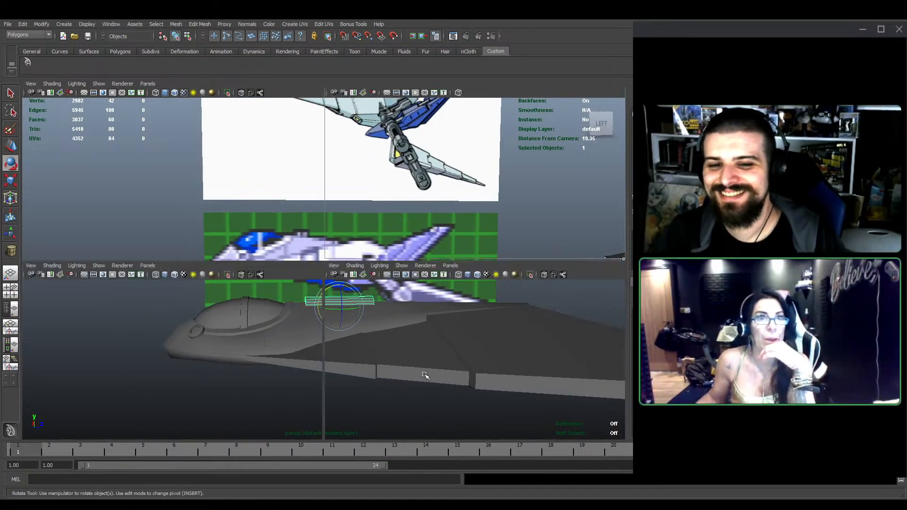
pyautogui.press('space')
pyautogui.press('space')
pyautogui.press('space')
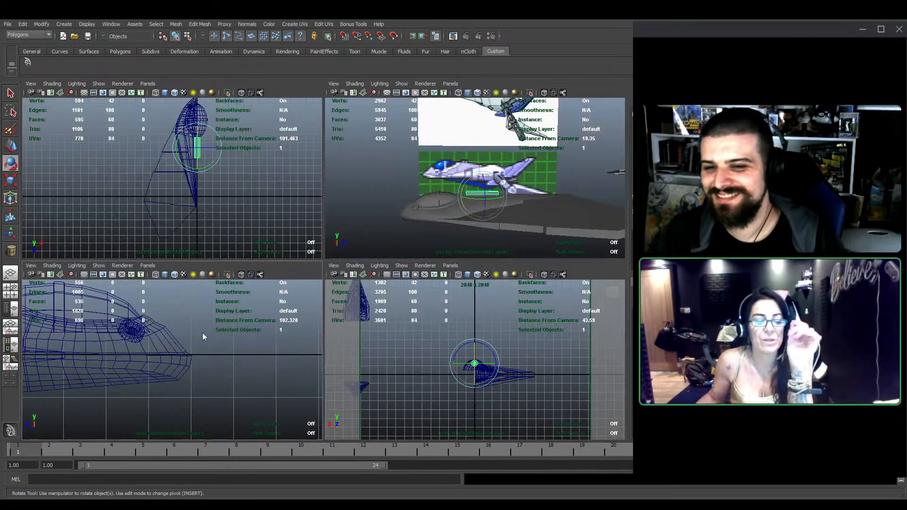
pyautogui.press('space')
pyautogui.click(164, 92)
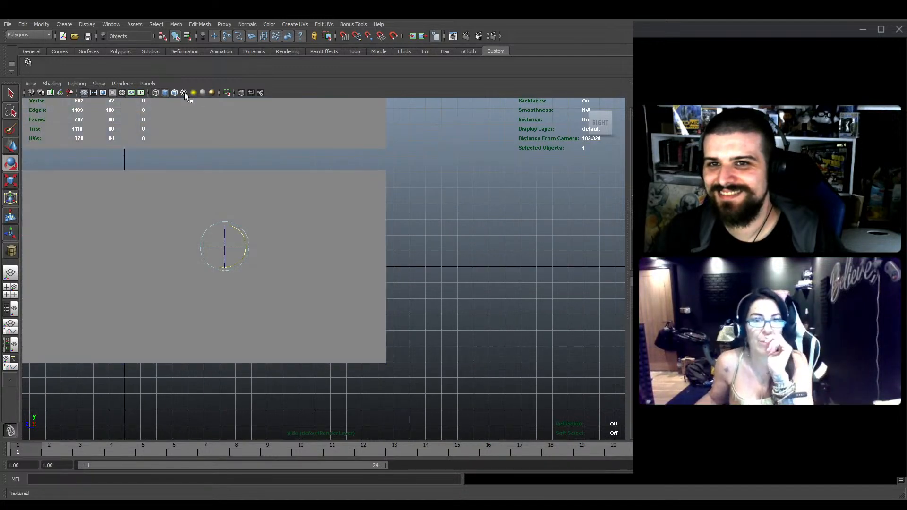
pyautogui.click(184, 93)
pyautogui.click(616, 124)
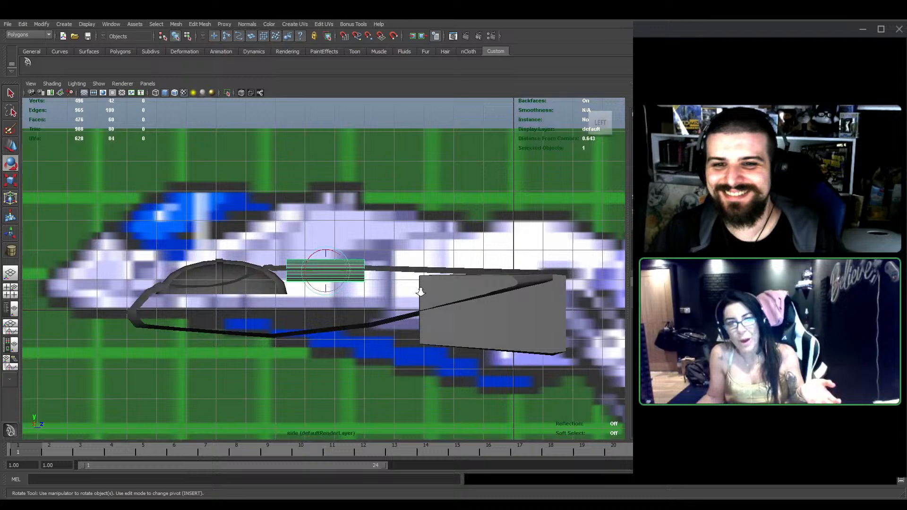
pyautogui.keyDown('alt'); pyautogui.moveTo(421, 292); pyautogui.dragTo(368, 279, button='right'); pyautogui.keyUp('alt')
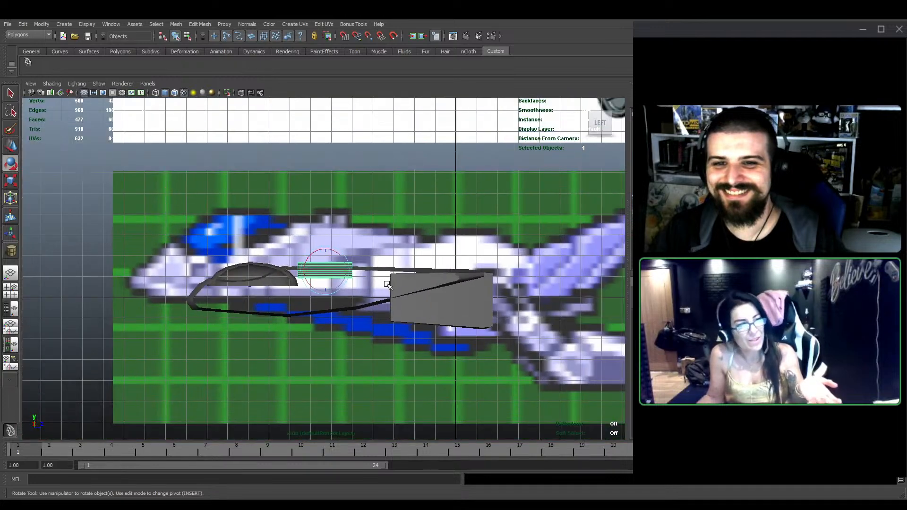
pyautogui.keyDown('alt'); pyautogui.moveTo(368, 279); pyautogui.dragTo(364, 285, button='middle'); pyautogui.keyUp('alt')
# Scale down the side sprite reference plane and move it to line up with the model's nose and canopy
pyautogui.click(366, 234)
pyautogui.press('r')
pyautogui.moveTo(453, 306); pyautogui.dragTo(346, 336)
pyautogui.press('w')
pyautogui.moveTo(457, 308); pyautogui.dragTo(398, 323)
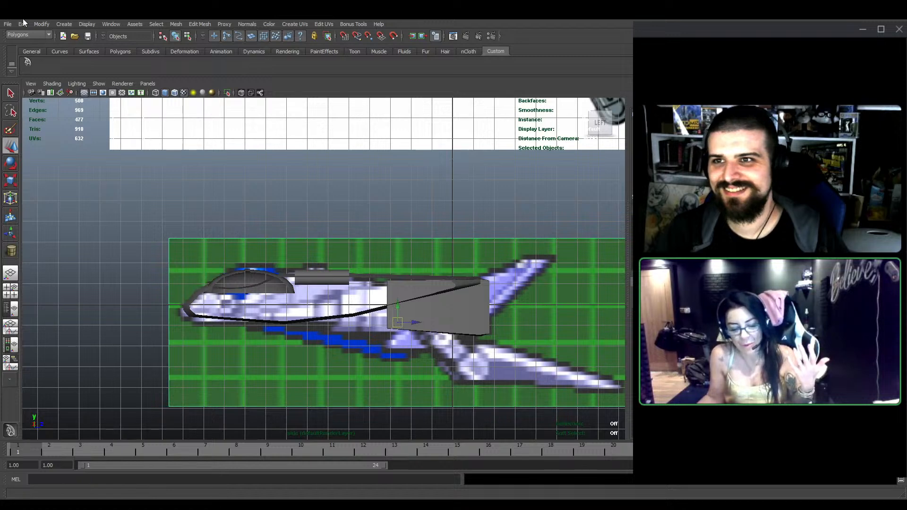
# Position the cylinder over the raised block behind the reference's cockpit and move its rear end vertices forward to shorten it
pyautogui.scroll(5, 288, 273)
pyautogui.click(356, 289)
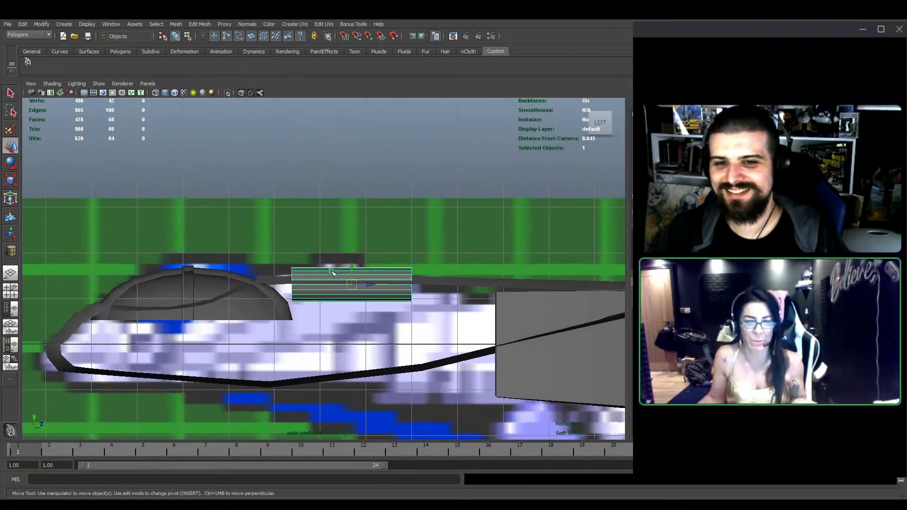
pyautogui.moveTo(357, 290); pyautogui.dragTo(380, 276)
pyautogui.moveTo(385, 265); pyautogui.dragTo(352, 265, button='right')
pyautogui.moveTo(398, 233); pyautogui.dragTo(460, 329)
pyautogui.moveTo(466, 278); pyautogui.dragTo(378, 278)
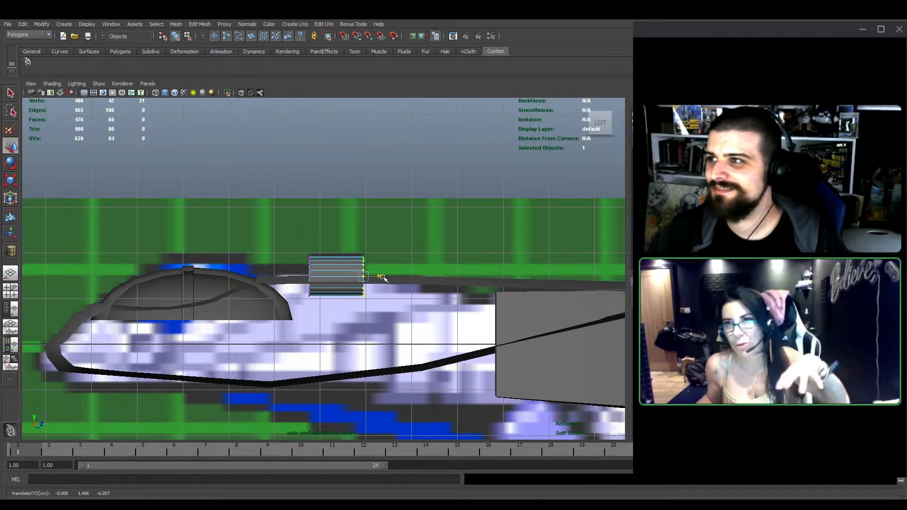
# Center the shortened cylinder's pivot and lower the cylinder slightly into the top of the fuselage
pyautogui.press('space')
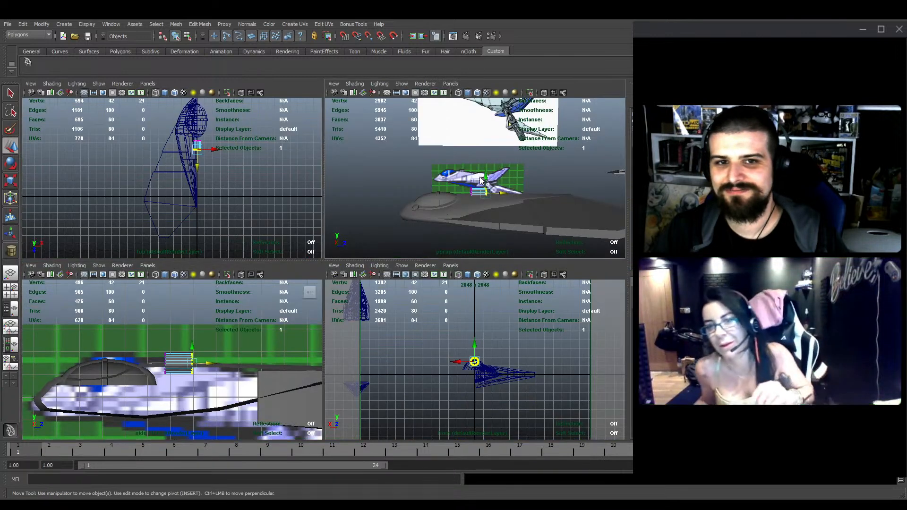
pyautogui.press('space')
pyautogui.moveTo(351, 310); pyautogui.dragTo(361, 302, button='right')
pyautogui.press('f')
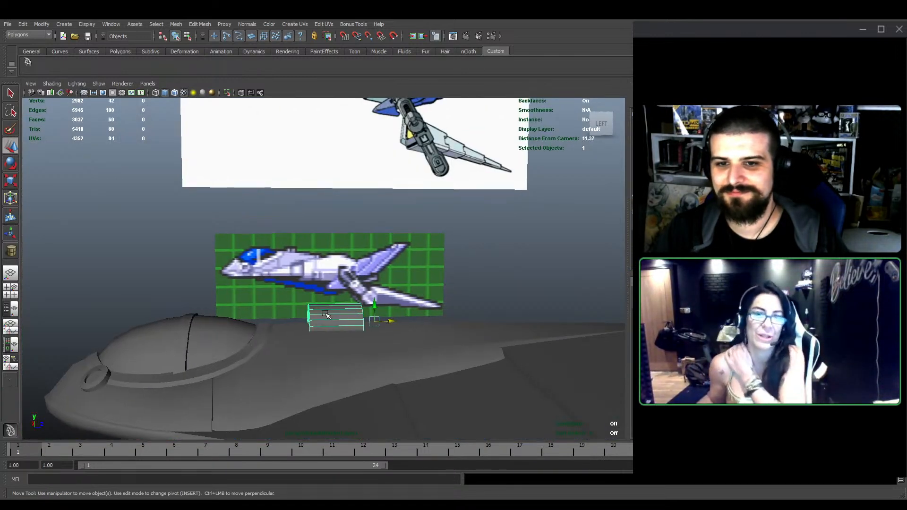
pyautogui.scroll(-5, 326, 311)
pyautogui.keyDown('alt'); pyautogui.moveTo(326, 311); pyautogui.dragTo(367, 312); pyautogui.keyUp('alt')
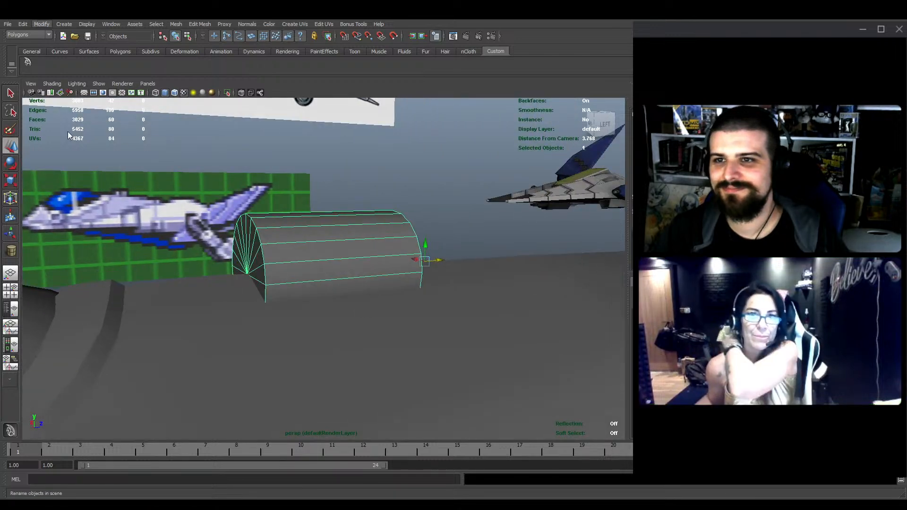
pyautogui.click(64, 113)
pyautogui.keyDown('alt'); pyautogui.moveTo(134, 136); pyautogui.dragTo(125, 138); pyautogui.keyUp('alt')
pyautogui.moveTo(324, 249)
pyautogui.mouseDown()
pyautogui.moveTo(324, 267)
pyautogui.moveTo(350, 241)
pyautogui.moveTo(308, 263)
pyautogui.moveTo(331, 256)
pyautogui.mouseUp()
# Insert four edge loops around the cylinder in the side view, forming two close pairs towards its front end
pyautogui.press('space')
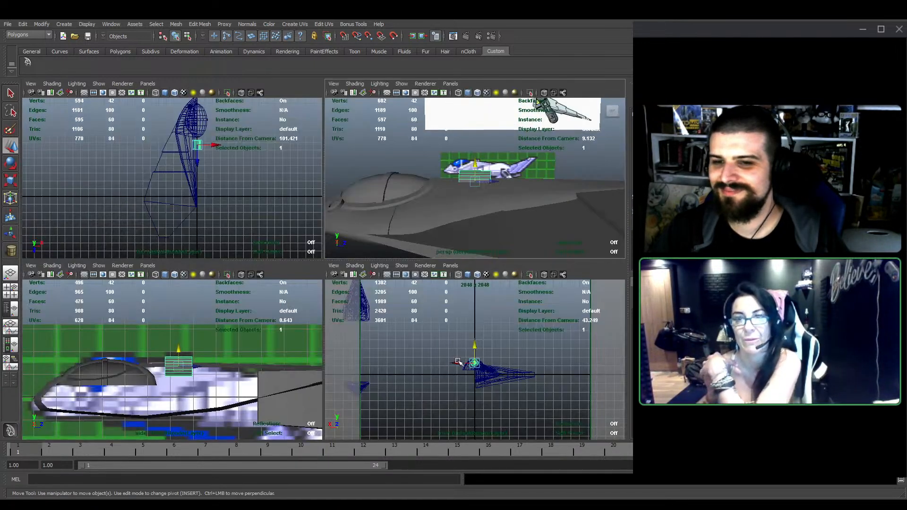
pyautogui.press('space')
pyautogui.press('space')
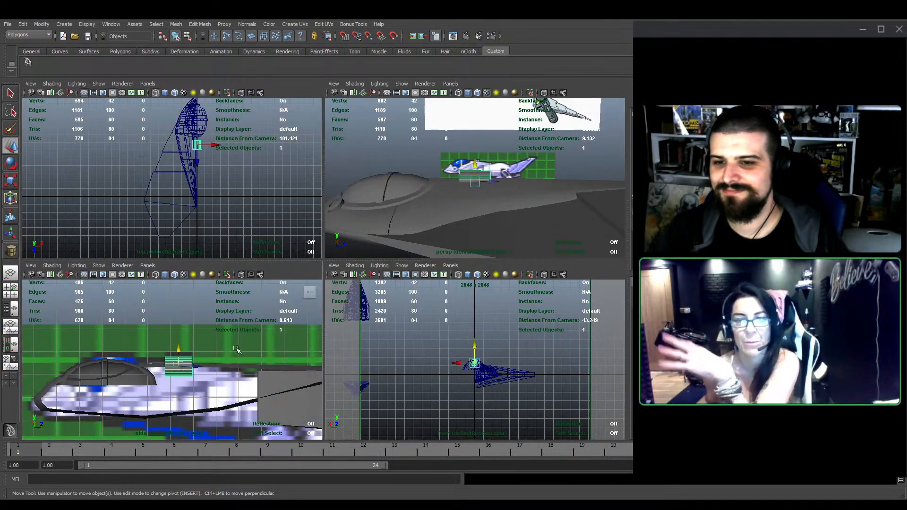
pyautogui.press('space')
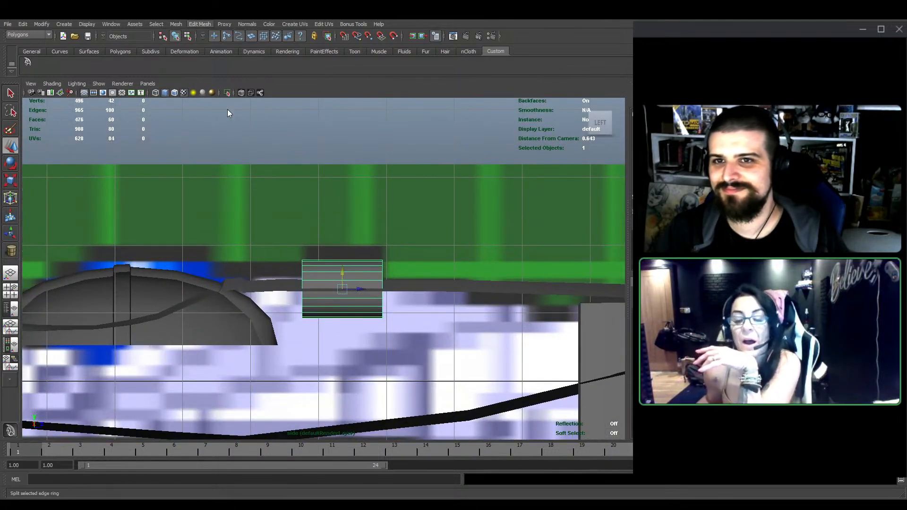
pyautogui.scroll(4, 390, 346)
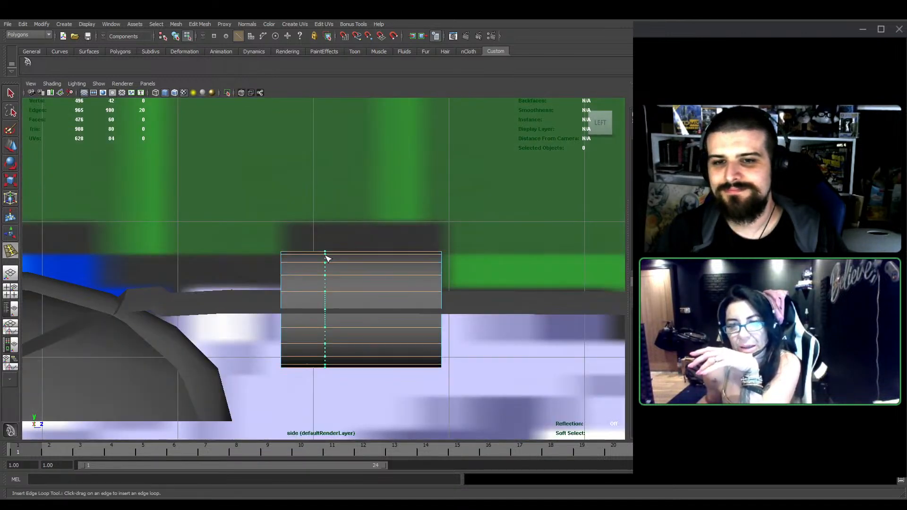
pyautogui.moveTo(325, 256); pyautogui.dragTo(328, 255)
pyautogui.click(347, 258)
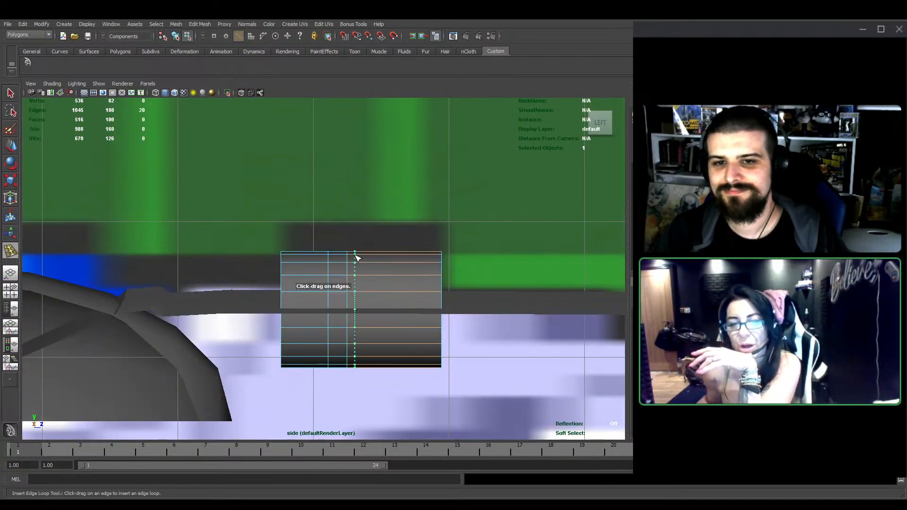
pyautogui.click(350, 257)
pyautogui.click(325, 255)
pyautogui.press('w')
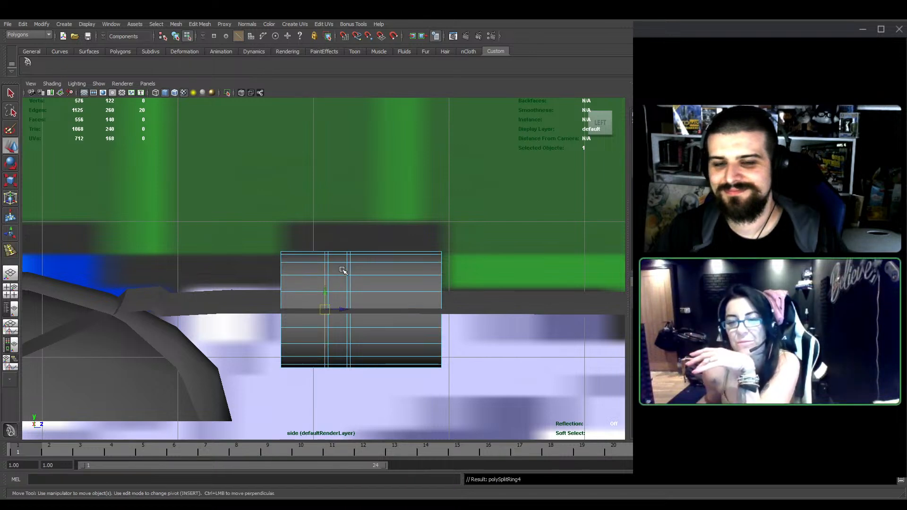
pyautogui.click(339, 273)
pyautogui.keyDown('shift'); pyautogui.doubleClick(340, 288); pyautogui.keyUp('shift')
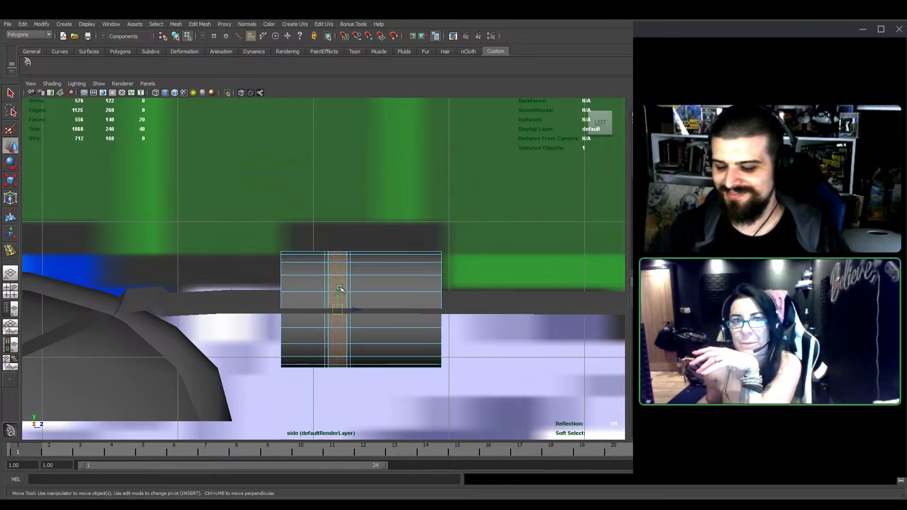
pyautogui.scroll(-10, 340, 288)
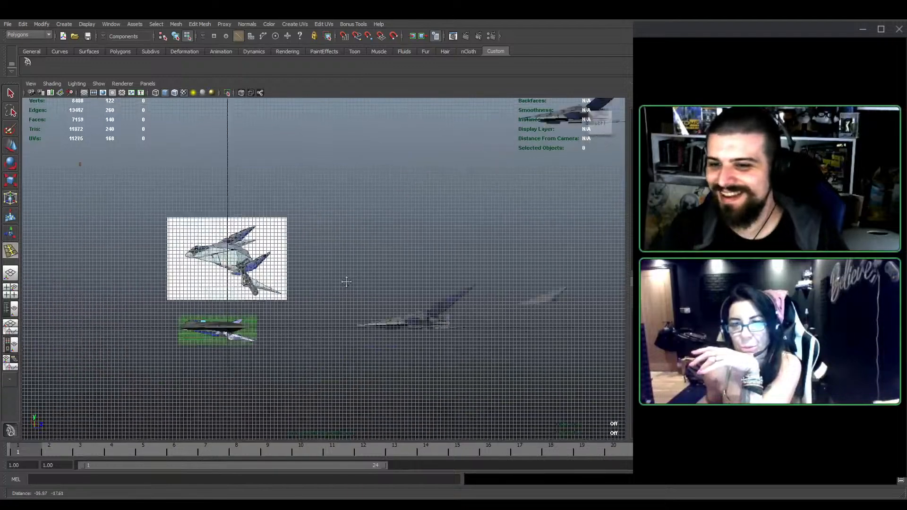
pyautogui.scroll(6, 515, 220)
pyautogui.moveTo(346, 281)
pyautogui.keyDown('alt'); pyautogui.mouseDown(button='middle')
pyautogui.moveTo(524, 215)
pyautogui.moveTo(349, 288)
pyautogui.mouseUp(button='middle'); pyautogui.keyUp('alt')
pyautogui.scroll(10, 318, 302)
pyautogui.keyDown('alt'); pyautogui.moveTo(279, 300); pyautogui.dragTo(396, 244, button='middle'); pyautogui.keyUp('alt')
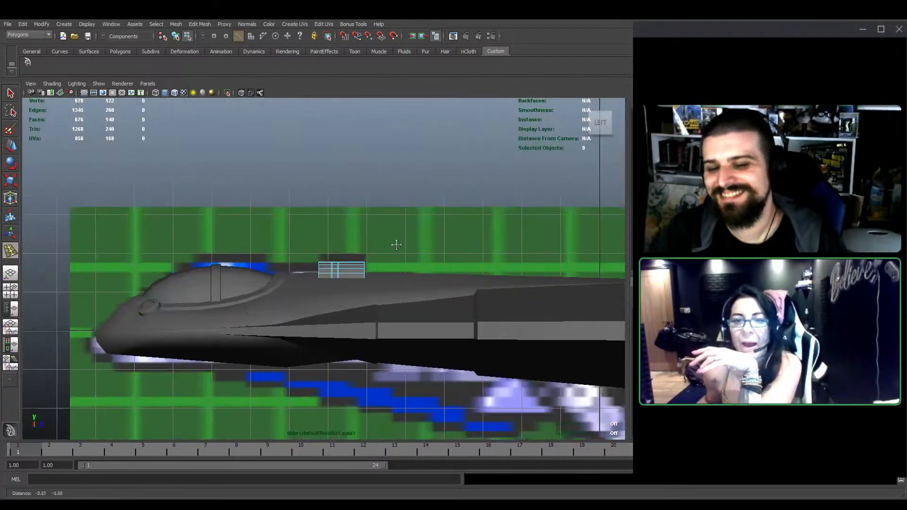
# Select the ring of faces between the two pairs of edge loops and scale it inward slightly to form a groove
pyautogui.scroll(4, 364, 261)
pyautogui.press('w')
pyautogui.press('F11')
pyautogui.click(371, 261)
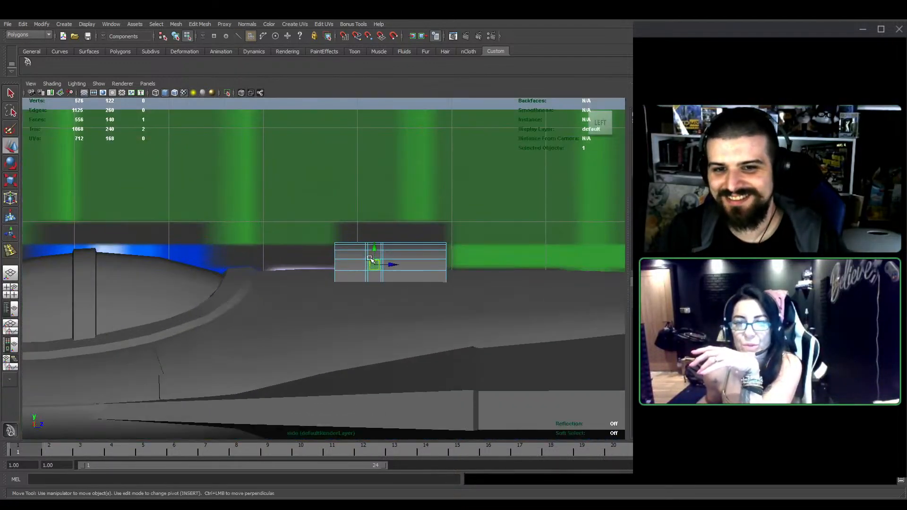
pyautogui.keyDown('shift'); pyautogui.doubleClick(373, 279); pyautogui.keyUp('shift')
pyautogui.keyDown('alt'); pyautogui.moveTo(373, 280); pyautogui.dragTo(352, 303, button='middle'); pyautogui.keyUp('alt')
pyautogui.scroll(3, 352, 303)
pyautogui.press('e')
pyautogui.press('r')
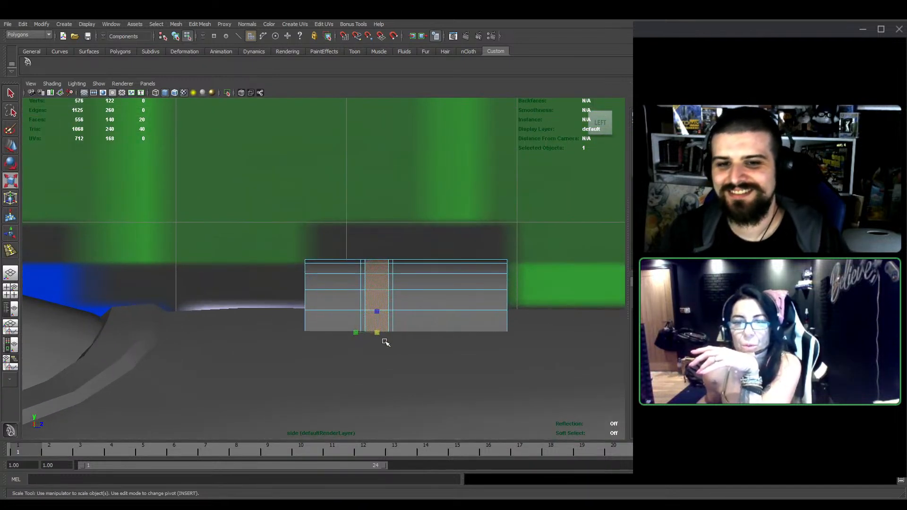
pyautogui.moveTo(379, 334); pyautogui.dragTo(377, 336)
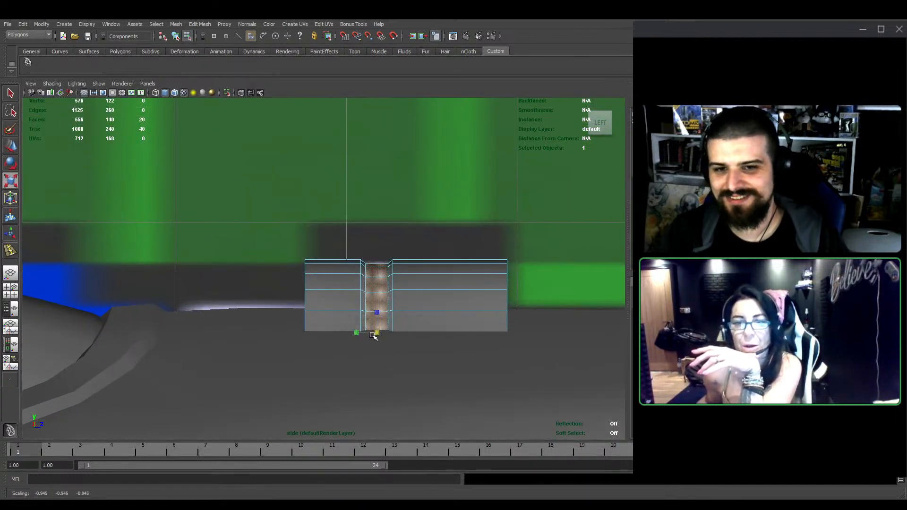
# Widen the recessed face ring along the cylinder's length until the groove's side walls are vertical
pyautogui.keyDown('alt'); pyautogui.moveTo(378, 315); pyautogui.dragTo(328, 306, button='middle'); pyautogui.keyUp('alt')
pyautogui.scroll(3, 328, 306)
pyautogui.moveTo(308, 367); pyautogui.dragTo(299, 368)
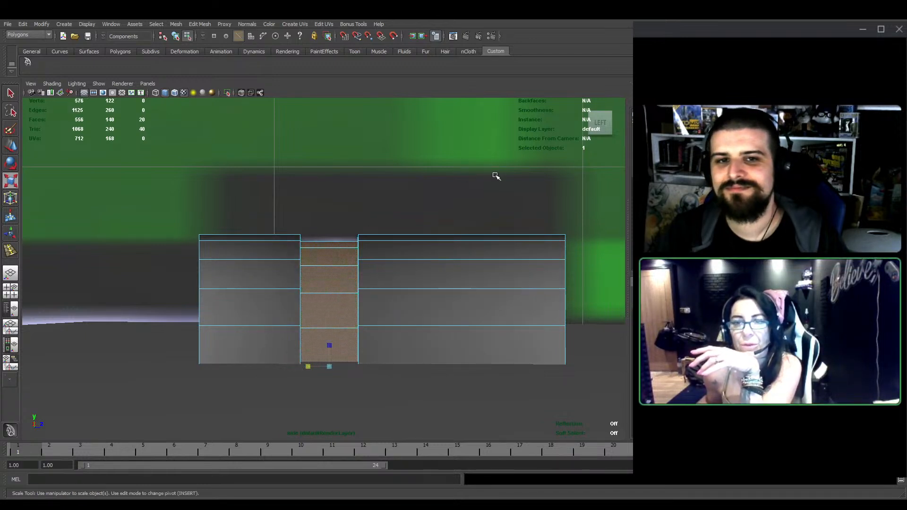
# Harden the edge loops bordering the groove on both sides of the cylinder and return to object mode
pyautogui.press('space')
pyautogui.press('space')
pyautogui.scroll(8, 269, 223)
pyautogui.keyDown('alt'); pyautogui.moveTo(269, 222); pyautogui.dragTo(298, 264, button='middle'); pyautogui.keyUp('alt')
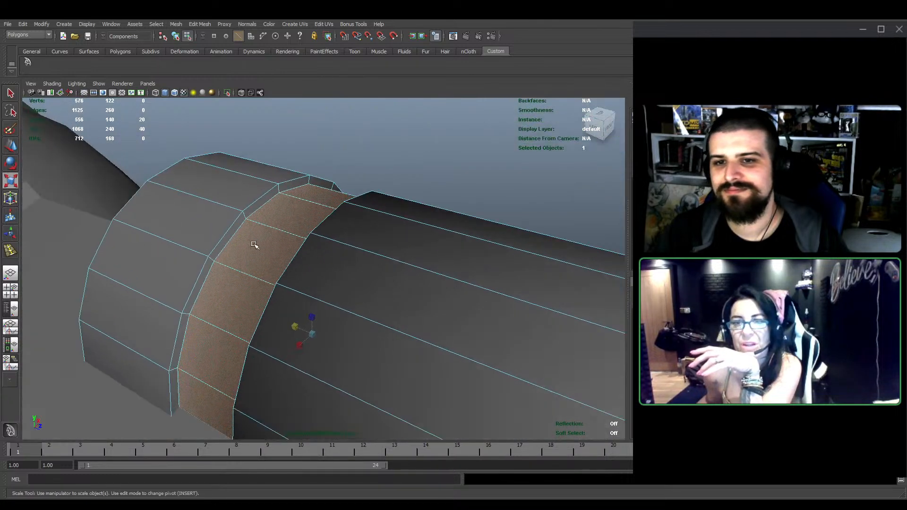
pyautogui.click(233, 235)
pyautogui.keyDown('alt'); pyautogui.moveTo(258, 251); pyautogui.dragTo(302, 243); pyautogui.keyUp('alt')
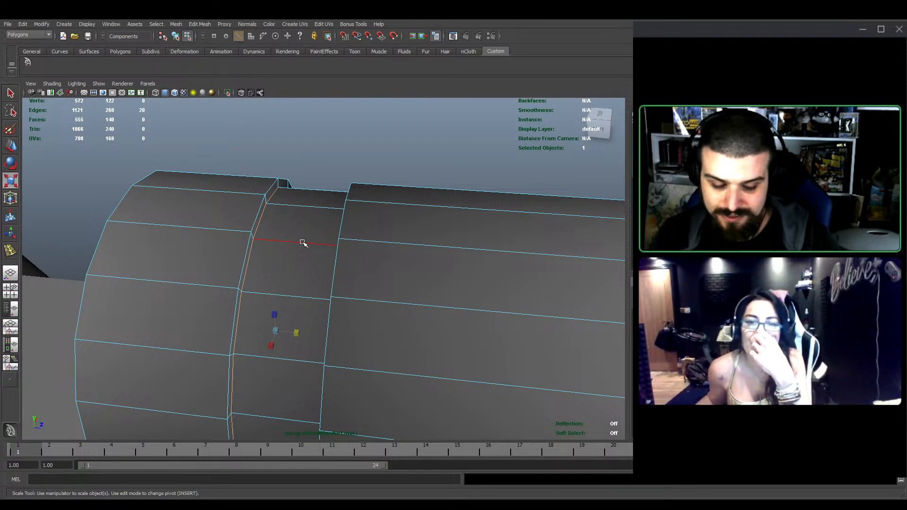
pyautogui.click(250, 26)
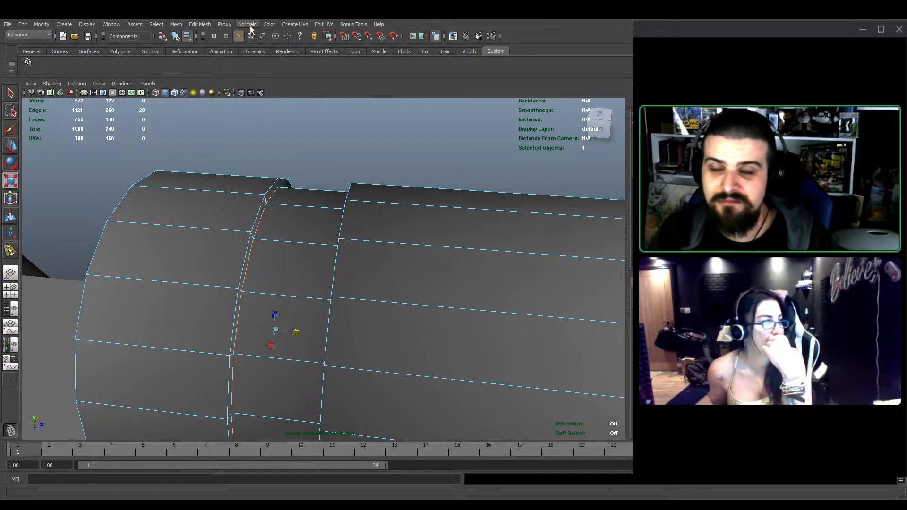
pyautogui.click(250, 114)
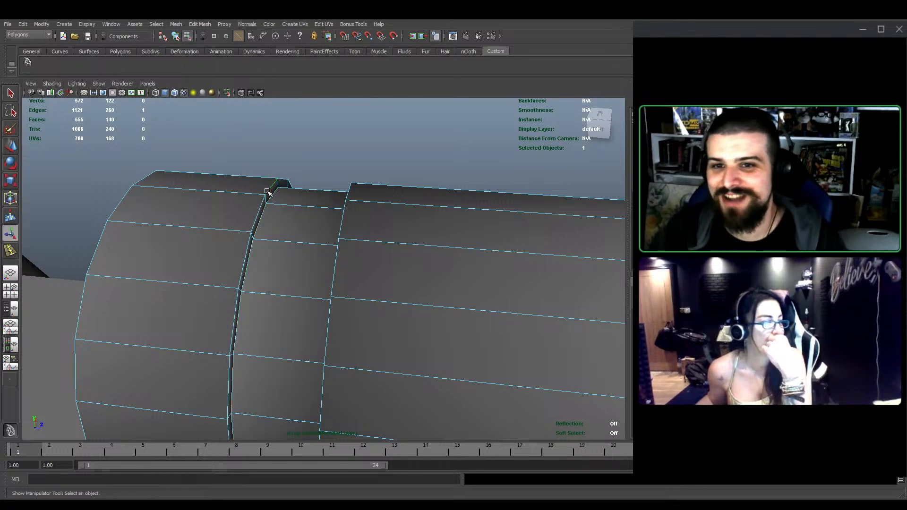
pyautogui.keyDown('alt'); pyautogui.moveTo(268, 191); pyautogui.dragTo(348, 214); pyautogui.keyUp('alt')
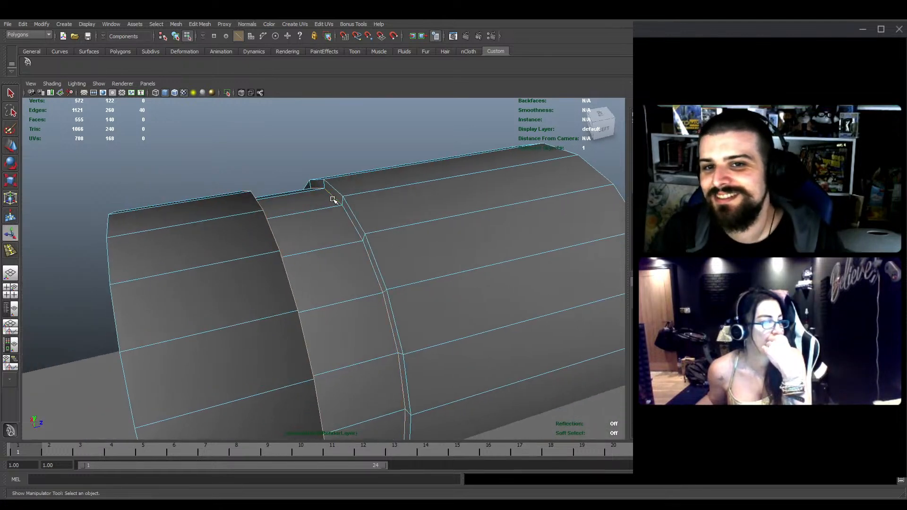
pyautogui.press('g')
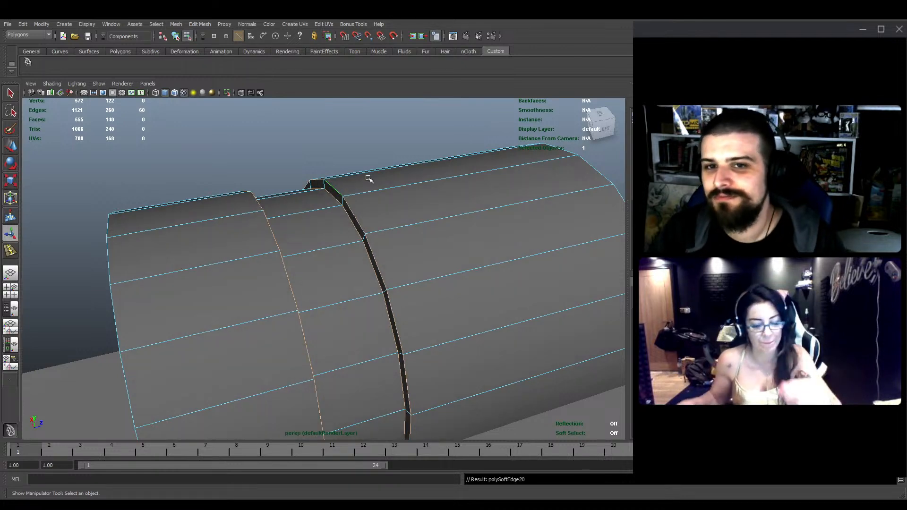
pyautogui.press('F8')
pyautogui.click(304, 125)
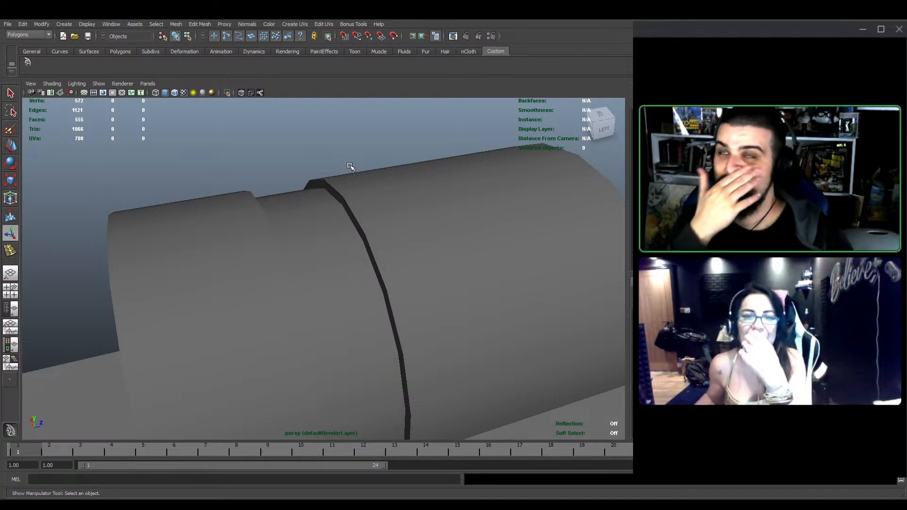
# Examine the cylinder's grooved shape from several angles, then select the cylinder and frame it
pyautogui.keyDown('alt'); pyautogui.moveTo(409, 234); pyautogui.dragTo(337, 268); pyautogui.keyUp('alt')
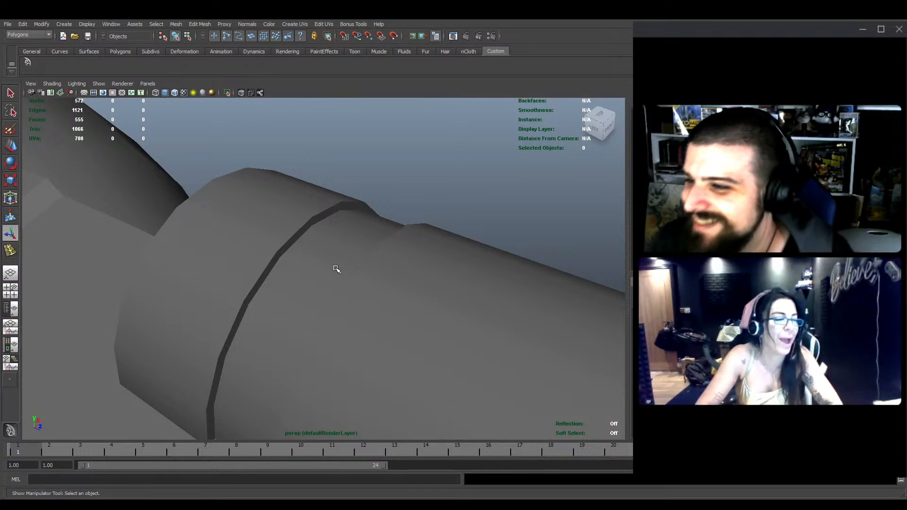
pyautogui.scroll(-3, 336, 270)
pyautogui.keyDown('alt'); pyautogui.moveTo(336, 269); pyautogui.dragTo(373, 259); pyautogui.keyUp('alt')
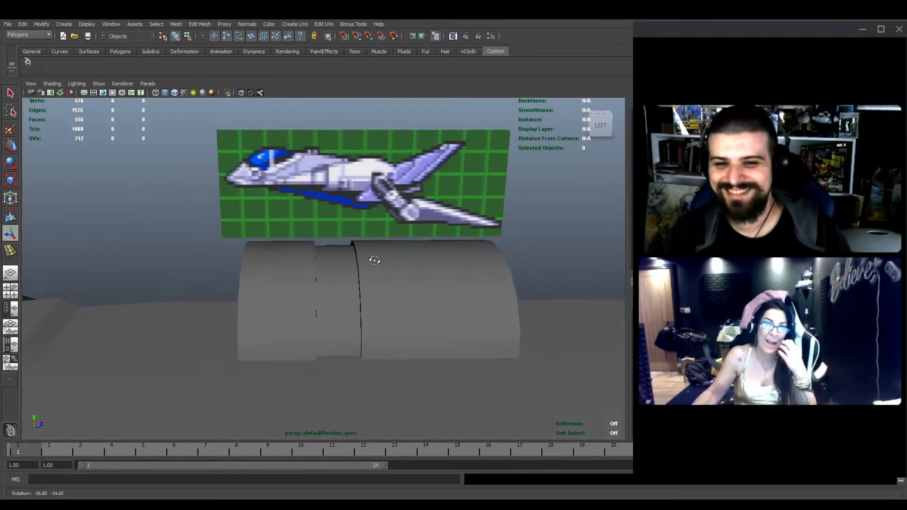
pyautogui.press('w')
pyautogui.keyDown('alt'); pyautogui.moveTo(397, 290); pyautogui.dragTo(351, 298); pyautogui.keyUp('alt')
pyautogui.click(396, 266)
pyautogui.press('f')
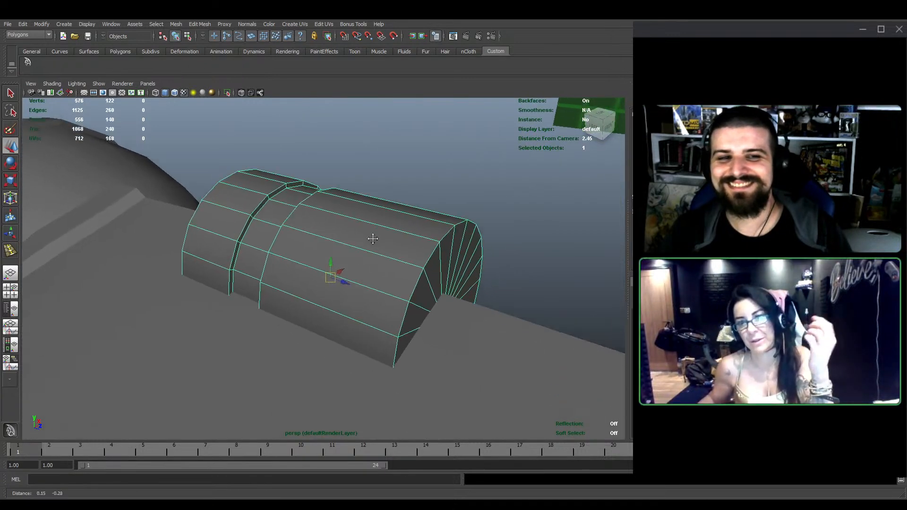
# Delete the lower faces of the cylinder that sit inside the fuselage, using X-ray display from the end view
pyautogui.keyDown('alt'); pyautogui.moveTo(430, 266); pyautogui.dragTo(331, 217); pyautogui.keyUp('alt')
pyautogui.click(234, 142)
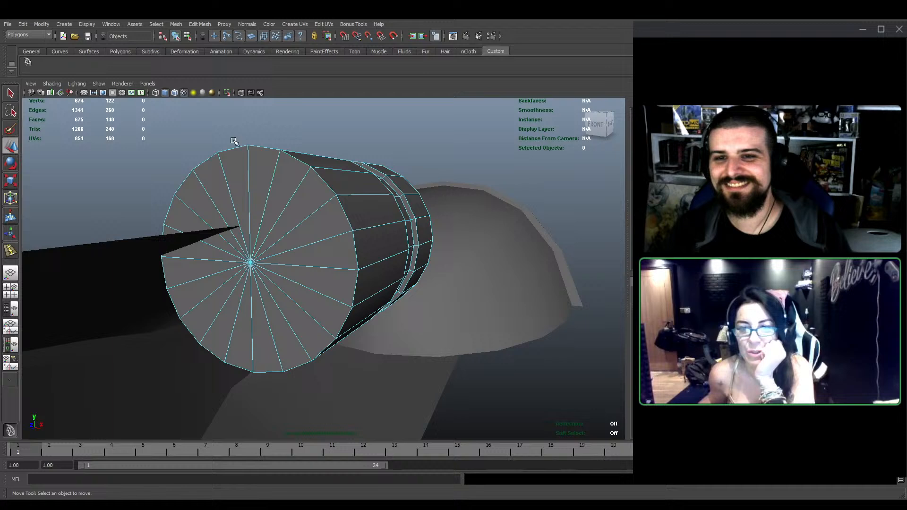
pyautogui.click(241, 94)
pyautogui.keyDown('alt'); pyautogui.moveTo(284, 268); pyautogui.dragTo(314, 265); pyautogui.keyUp('alt')
pyautogui.keyDown('alt'); pyautogui.moveTo(314, 266); pyautogui.dragTo(312, 271, button='middle'); pyautogui.keyUp('alt')
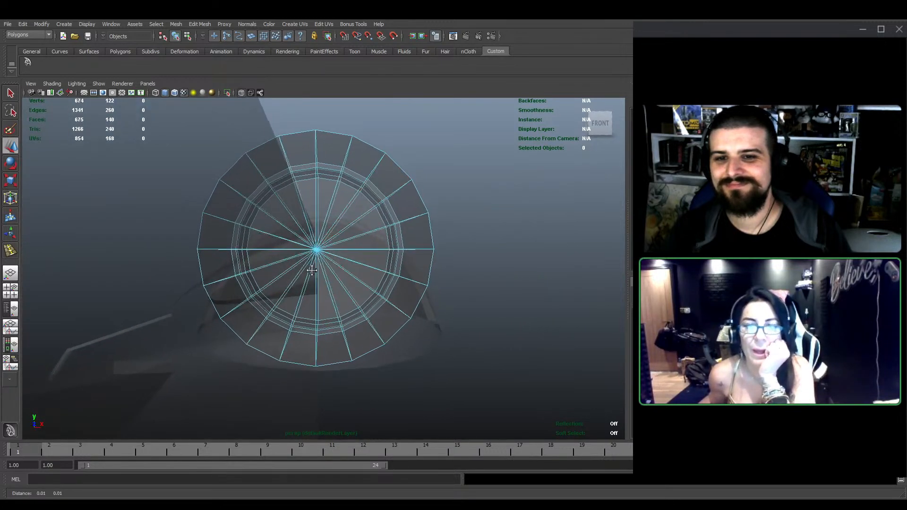
pyautogui.moveTo(283, 284); pyautogui.dragTo(354, 382)
pyautogui.press('Delete')
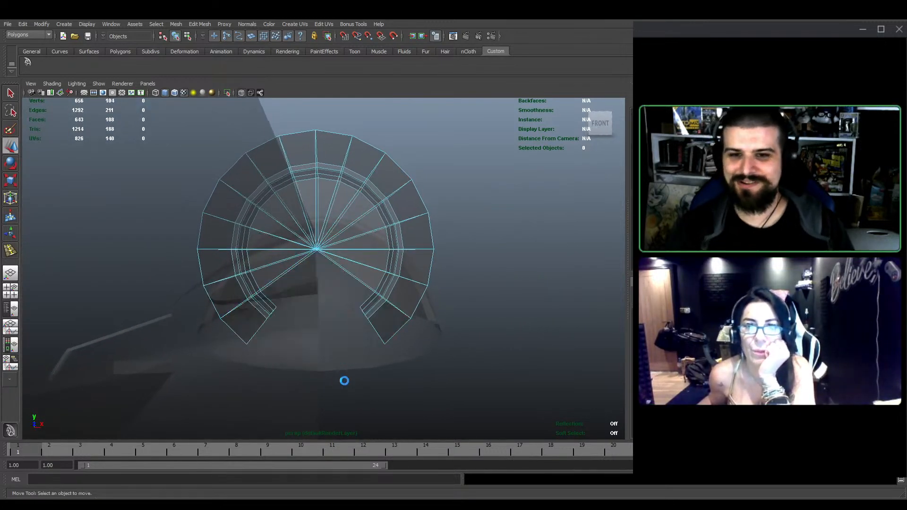
pyautogui.moveTo(263, 326); pyautogui.dragTo(263, 326)
pyautogui.press('Delete')
pyautogui.moveTo(347, 356); pyautogui.dragTo(372, 304)
pyautogui.press('Delete')
pyautogui.scroll(-3, 237, 217)
pyautogui.keyDown('alt'); pyautogui.moveTo(236, 218); pyautogui.dragTo(259, 245); pyautogui.keyUp('alt')
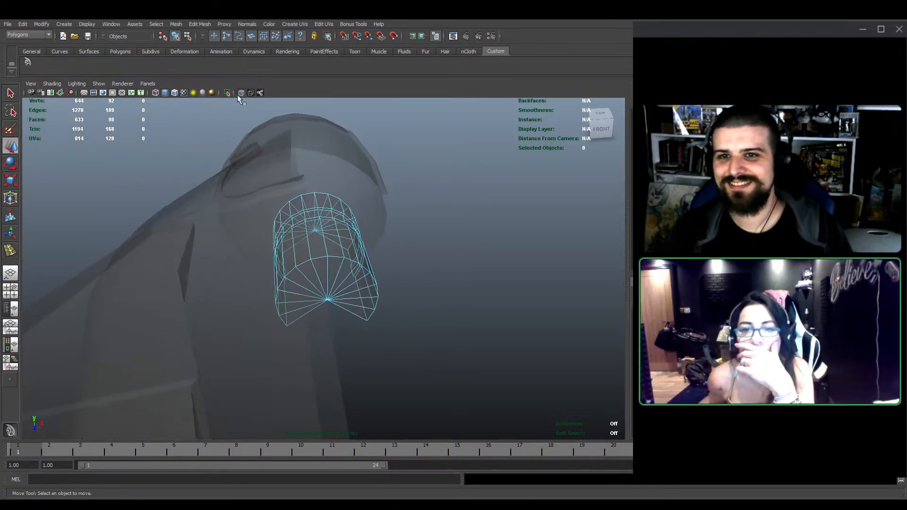
pyautogui.click(240, 92)
# Try to stretch the cylinder along its length and undo that scaling
pyautogui.scroll(2, 320, 255)
pyautogui.keyDown('alt'); pyautogui.moveTo(314, 241); pyautogui.dragTo(404, 278); pyautogui.keyUp('alt')
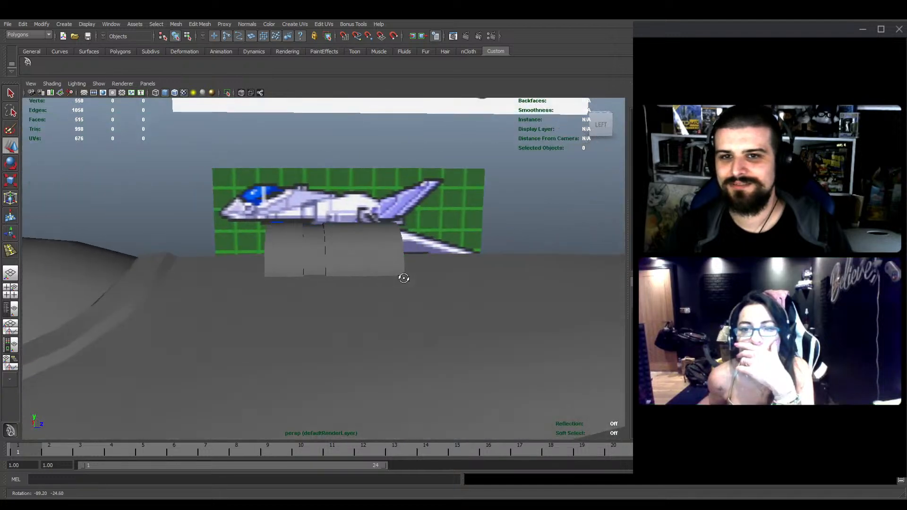
pyautogui.click(362, 245)
pyautogui.keyDown('alt'); pyautogui.moveTo(363, 246); pyautogui.dragTo(362, 284, button='middle'); pyautogui.keyUp('alt')
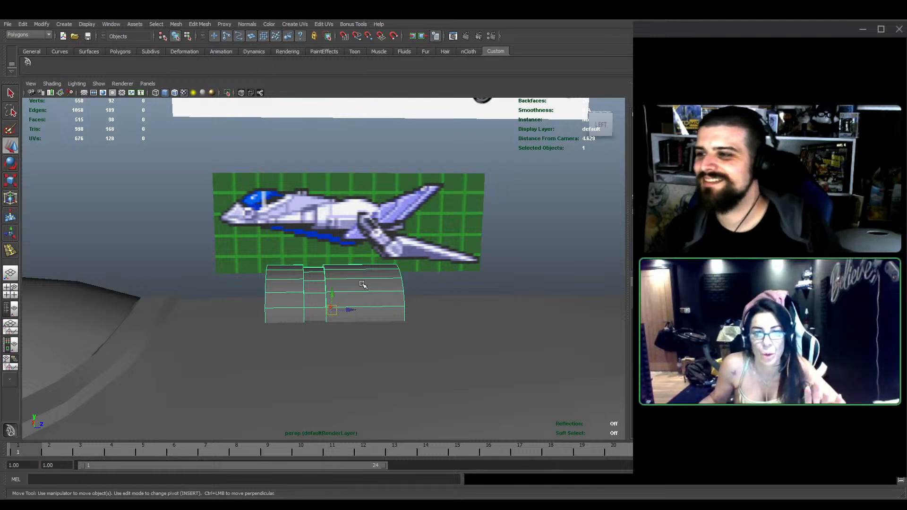
pyautogui.keyDown('alt'); pyautogui.moveTo(362, 284); pyautogui.dragTo(357, 311); pyautogui.keyUp('alt')
pyautogui.press('r')
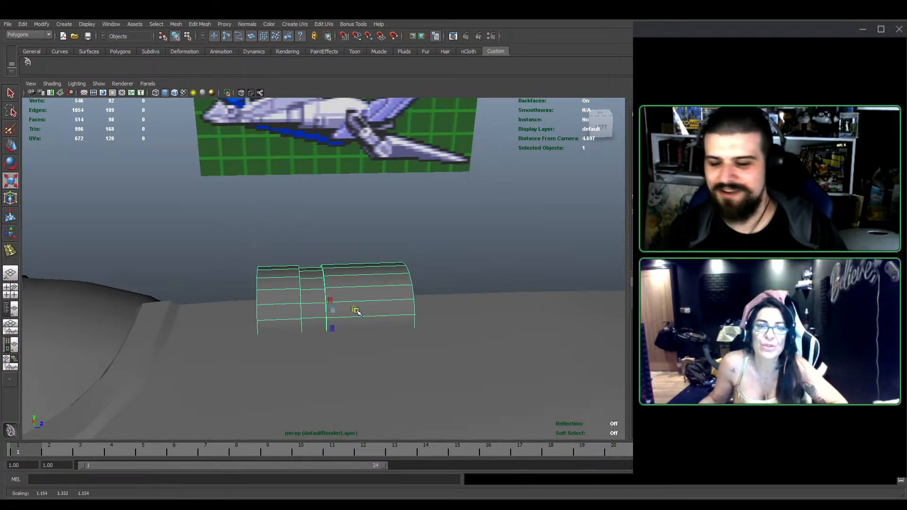
pyautogui.hotkey('ctrl', 'z')
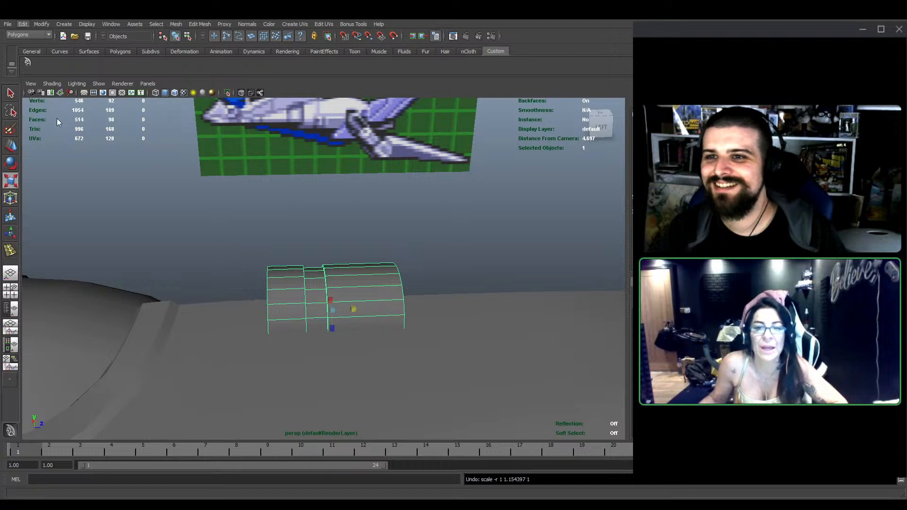
# Examine the cylinder's proportions against the canopy and fuselage from the side, and reselect the cylinder
pyautogui.scroll(-4, 444, 263)
pyautogui.click(443, 263)
pyautogui.scroll(-4, 421, 266)
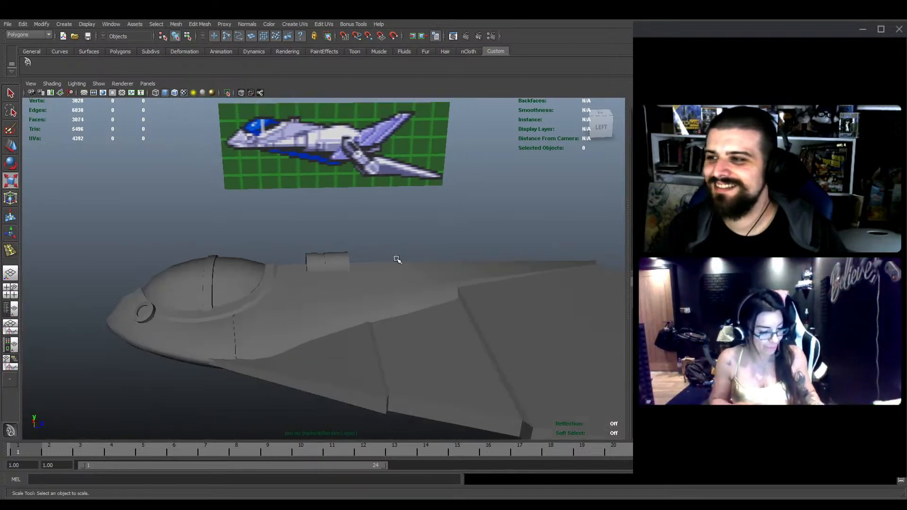
pyautogui.scroll(2, 397, 260)
pyautogui.click(371, 276)
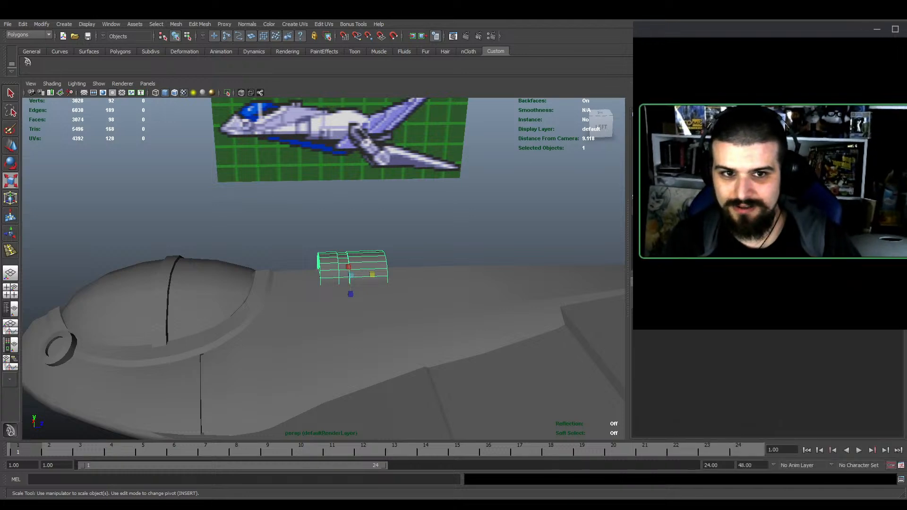
pyautogui.moveTo(754, 238)
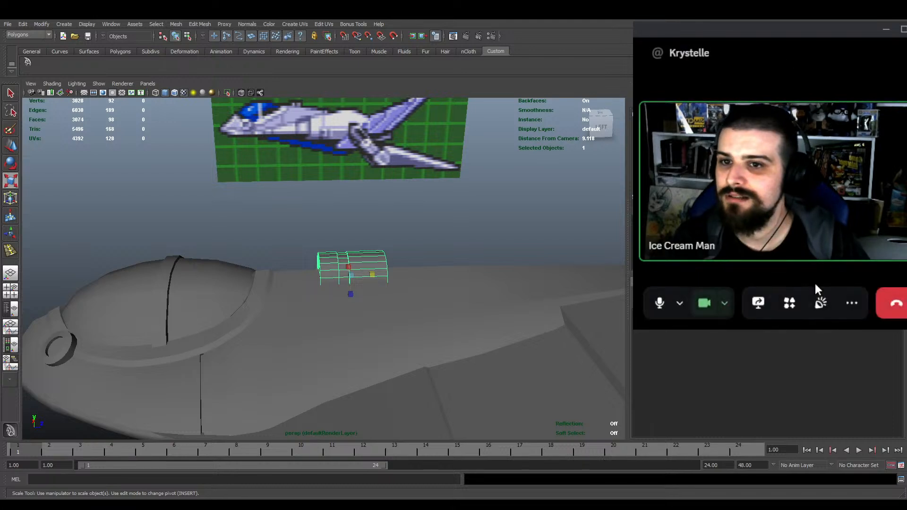
pyautogui.click(903, 313)
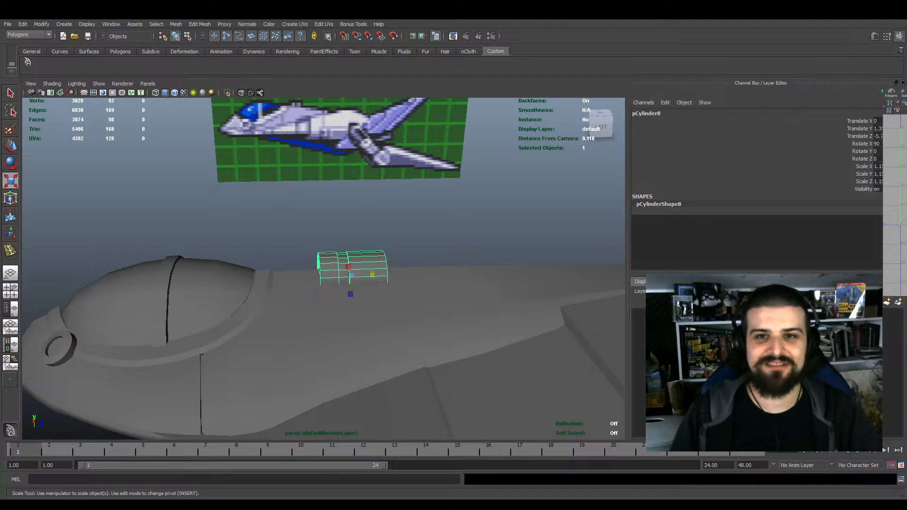
# Freeze the transformations of the grooved cylinder behind the canopy and clear the selection
pyautogui.scroll(-4, 345, 275)
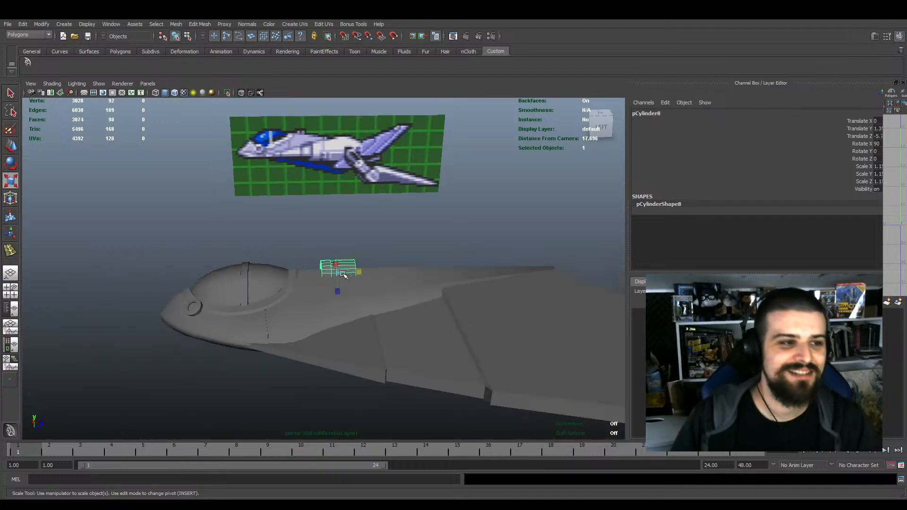
pyautogui.keyDown('alt'); pyautogui.moveTo(345, 275); pyautogui.dragTo(364, 291, button='middle'); pyautogui.keyUp('alt')
pyautogui.scroll(2, 364, 291)
pyautogui.scroll(-4, 373, 275)
pyautogui.keyDown('alt'); pyautogui.moveTo(411, 325); pyautogui.dragTo(378, 293, button='middle'); pyautogui.keyUp('alt')
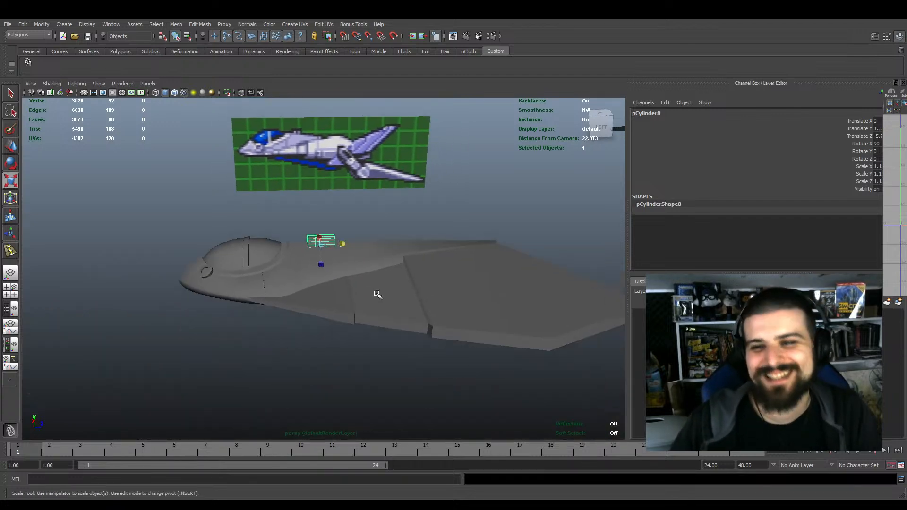
pyautogui.press('f')
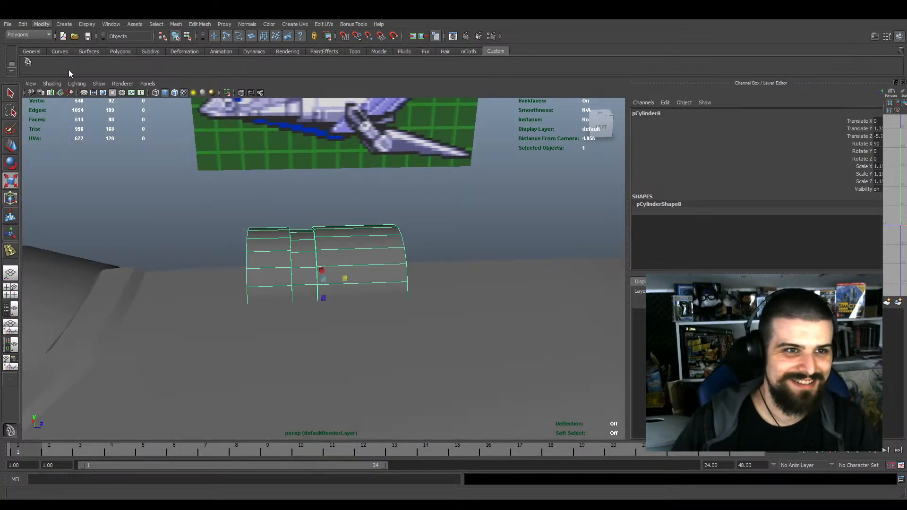
pyautogui.click(63, 57)
pyautogui.scroll(-6, 430, 202)
pyautogui.click(470, 223)
# Examine the fuselage, canopy and cylinder in profile against the side sprite reference
pyautogui.scroll(-4, 510, 319)
pyautogui.keyDown('alt'); pyautogui.moveTo(509, 319); pyautogui.dragTo(486, 300, button='middle'); pyautogui.keyUp('alt')
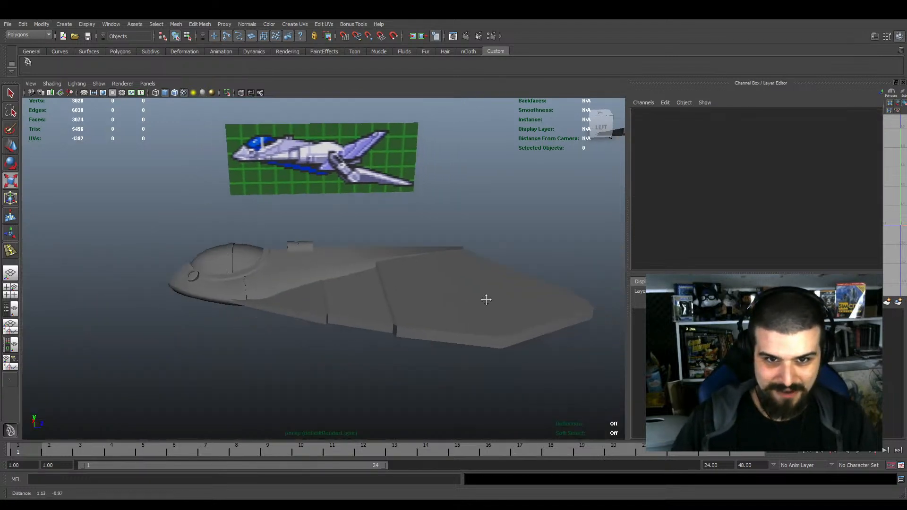
pyautogui.moveTo(486, 299)
pyautogui.keyDown('alt'); pyautogui.mouseDown()
pyautogui.moveTo(476, 284)
pyautogui.moveTo(472, 304)
pyautogui.moveTo(474, 290)
pyautogui.moveTo(485, 302)
pyautogui.mouseUp(); pyautogui.keyUp('alt')
pyautogui.scroll(5, 326, 287)
pyautogui.keyDown('alt'); pyautogui.moveTo(371, 297); pyautogui.dragTo(384, 284); pyautogui.keyUp('alt')
pyautogui.scroll(-4, 421, 306)
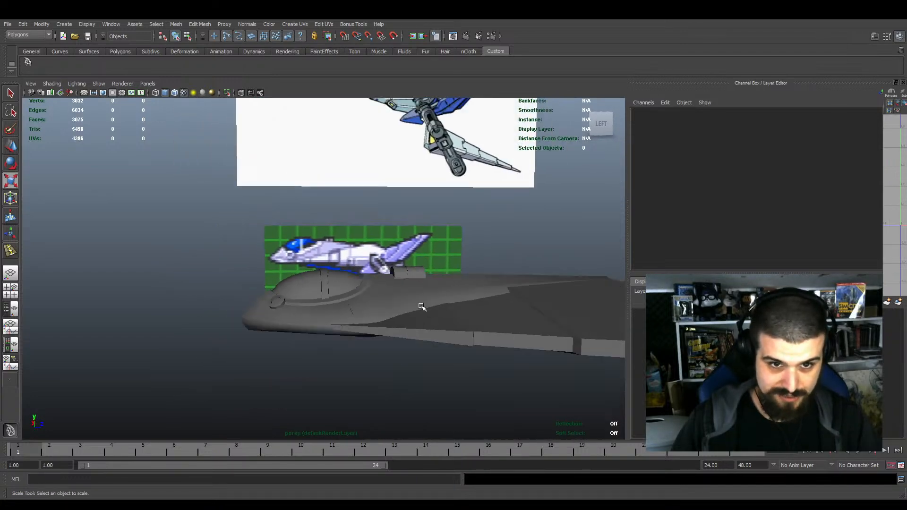
pyautogui.keyDown('alt'); pyautogui.moveTo(422, 307); pyautogui.dragTo(347, 300); pyautogui.keyUp('alt')
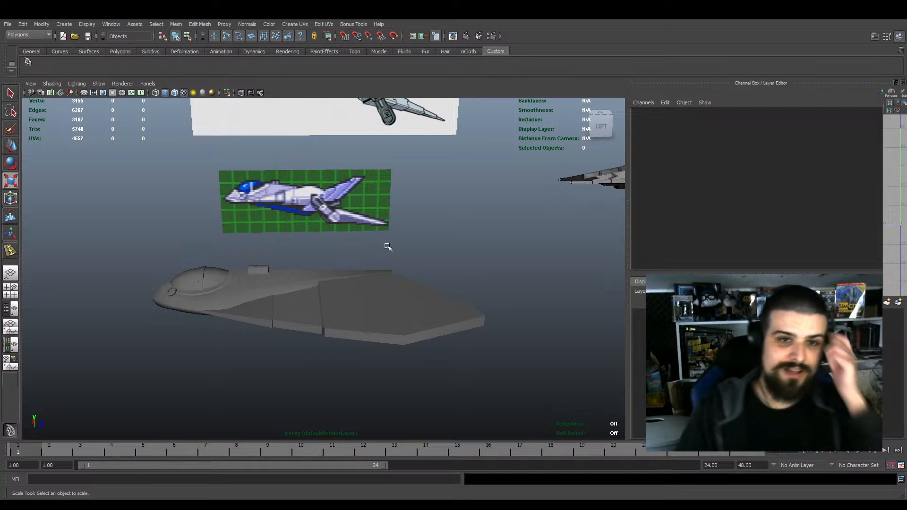
# Examine the illustrated ship reference above the side sprite and compare its shapes with the low-poly model
pyautogui.keyDown('alt'); pyautogui.moveTo(376, 237); pyautogui.dragTo(419, 264); pyautogui.keyUp('alt')
pyautogui.keyDown('alt'); pyautogui.moveTo(419, 264); pyautogui.dragTo(416, 344, button='middle'); pyautogui.keyUp('alt')
pyautogui.keyDown('alt'); pyautogui.moveTo(416, 344); pyautogui.dragTo(422, 342); pyautogui.keyUp('alt')
pyautogui.click(312, 181)
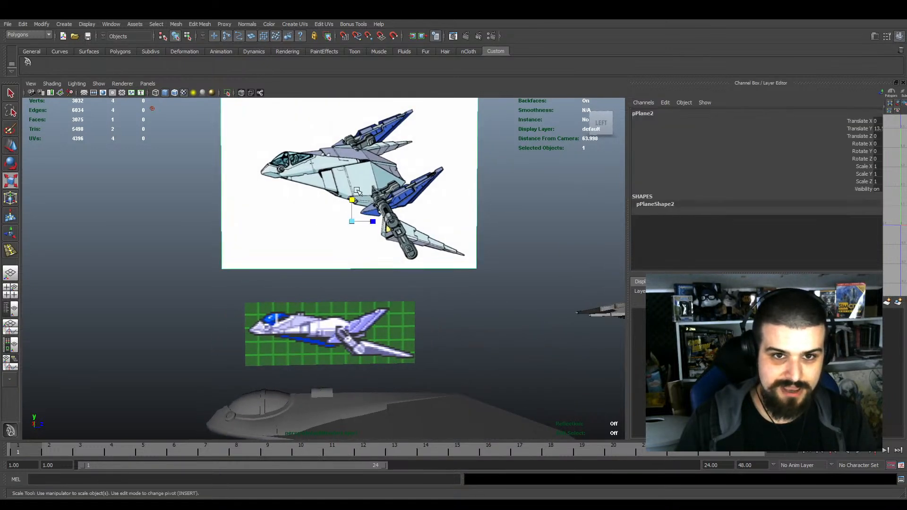
pyautogui.keyDown('alt'); pyautogui.moveTo(363, 221); pyautogui.dragTo(379, 285, button='middle'); pyautogui.keyUp('alt')
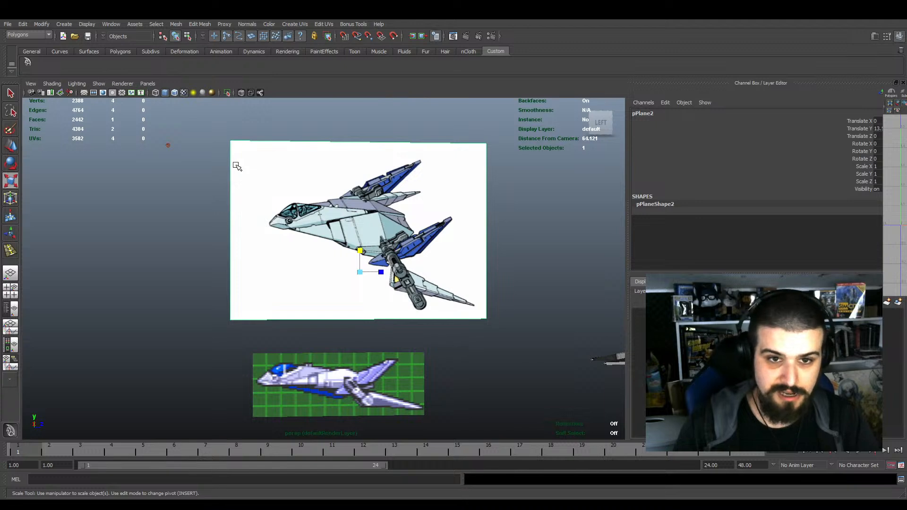
pyautogui.keyDown('alt'); pyautogui.moveTo(441, 299); pyautogui.dragTo(454, 229, button='middle'); pyautogui.keyUp('alt')
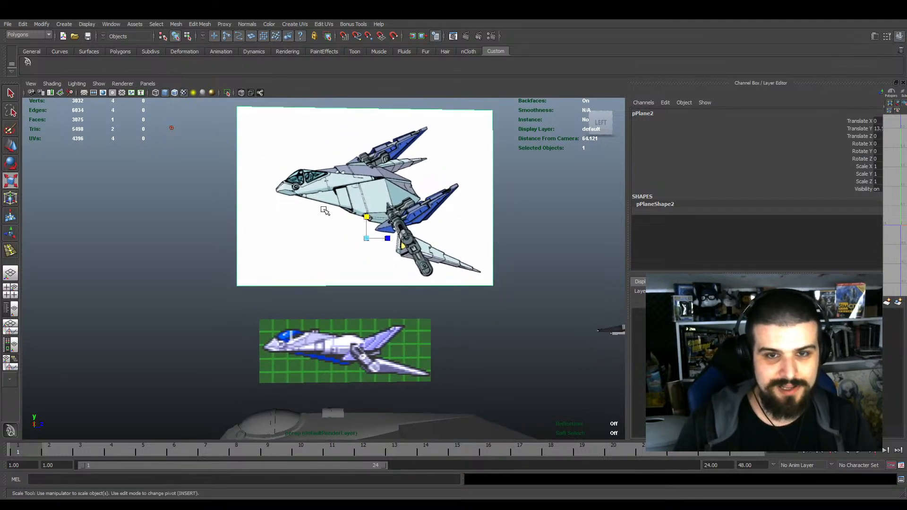
pyautogui.click(449, 318)
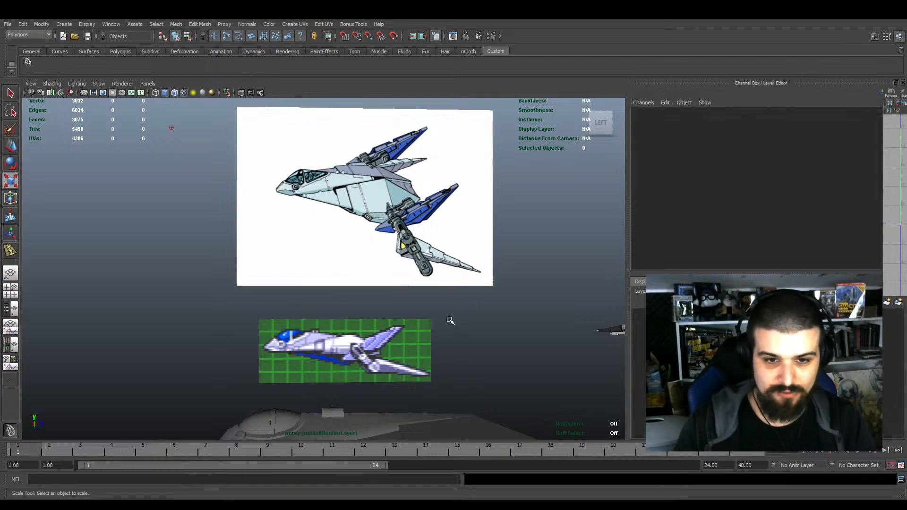
pyautogui.keyDown('alt'); pyautogui.moveTo(419, 325); pyautogui.dragTo(438, 296, button='middle'); pyautogui.keyUp('alt')
pyautogui.keyDown('alt'); pyautogui.moveTo(449, 408); pyautogui.dragTo(430, 371, button='middle'); pyautogui.keyUp('alt')
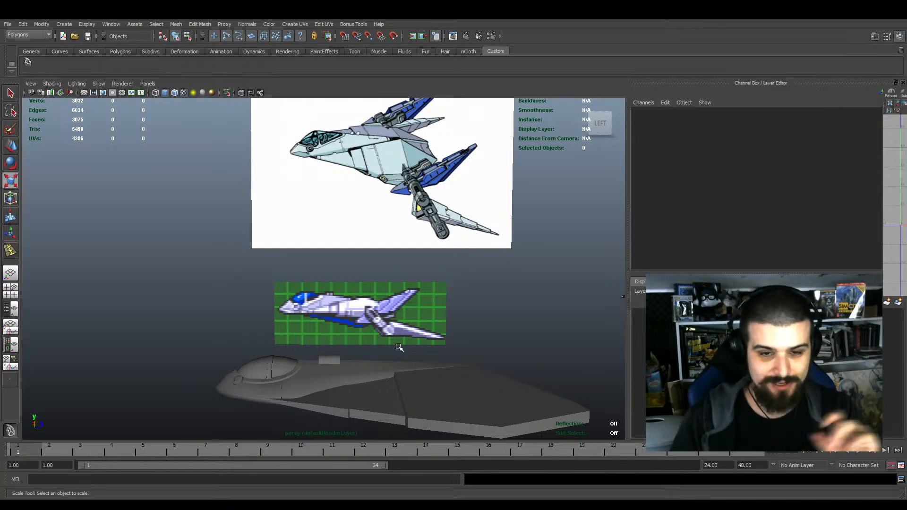
pyautogui.click(434, 296)
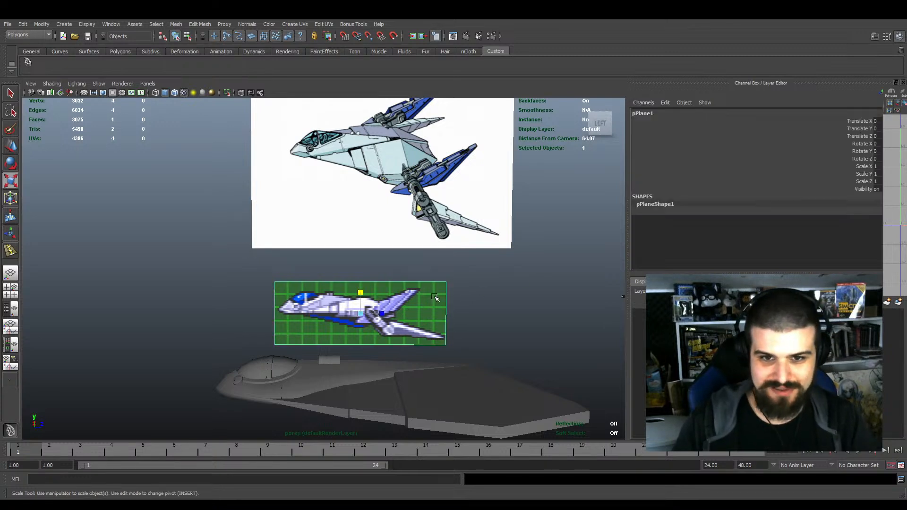
pyautogui.click(471, 298)
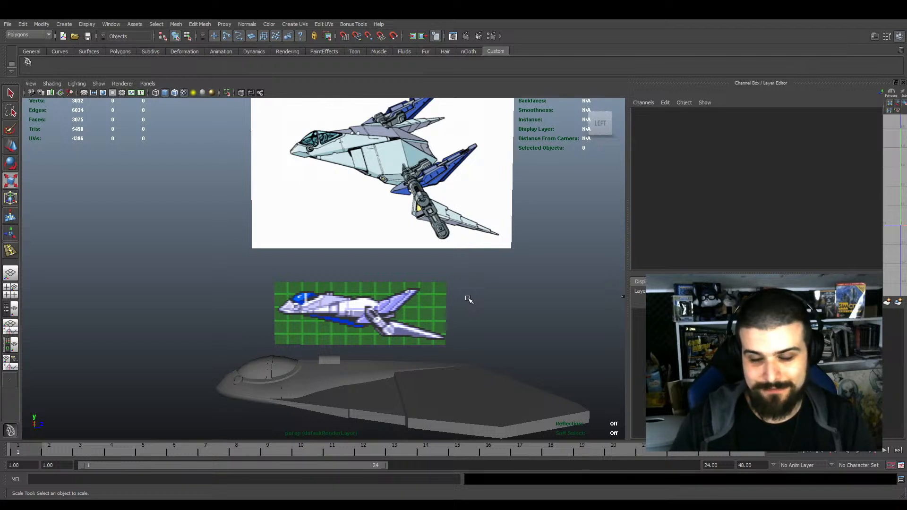
pyautogui.click(445, 298)
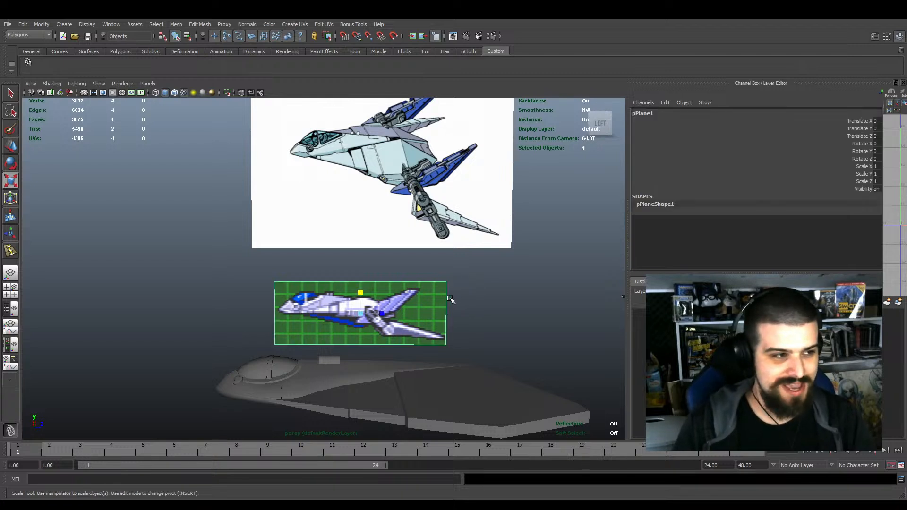
pyautogui.click(467, 318)
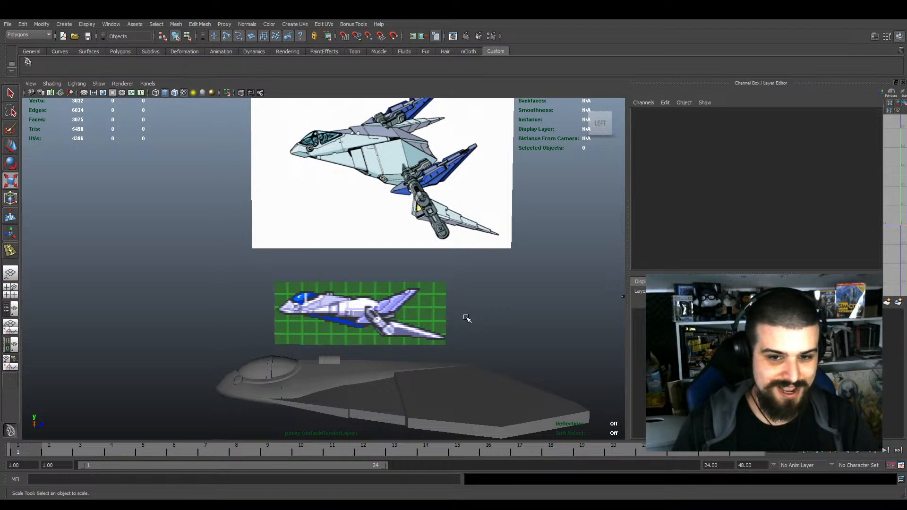
pyautogui.click(443, 319)
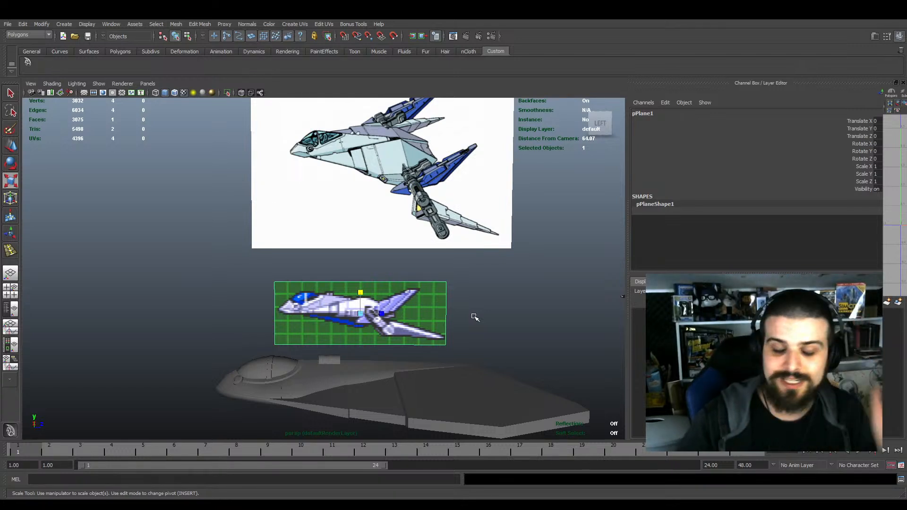
# Compare the low-poly fuselage with the sprite plane, with the Move tool active, and bring the textured reference ship into view
pyautogui.keyDown('alt'); pyautogui.moveTo(474, 318); pyautogui.dragTo(453, 296); pyautogui.keyUp('alt')
pyautogui.press('e')
pyautogui.press('w')
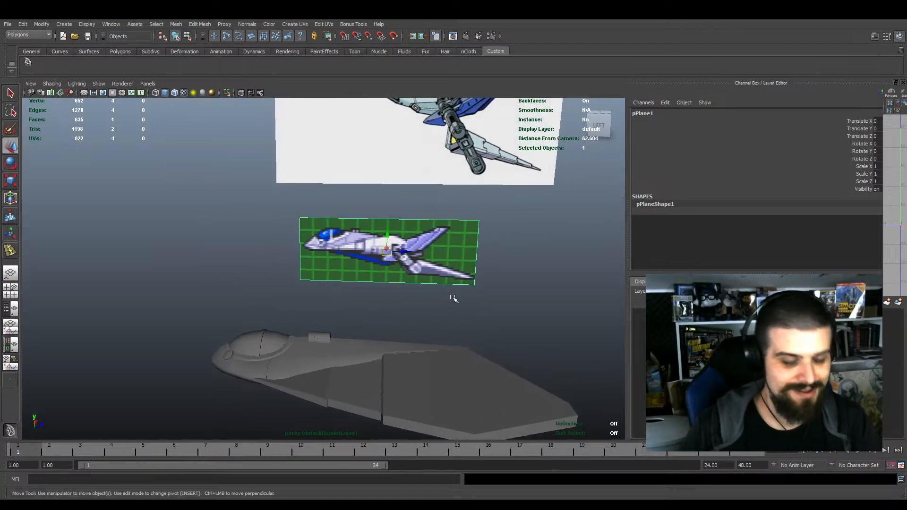
pyautogui.press('f')
pyautogui.scroll(-5, 442, 310)
pyautogui.keyDown('alt'); pyautogui.moveTo(449, 311); pyautogui.dragTo(451, 293, button='middle'); pyautogui.keyUp('alt')
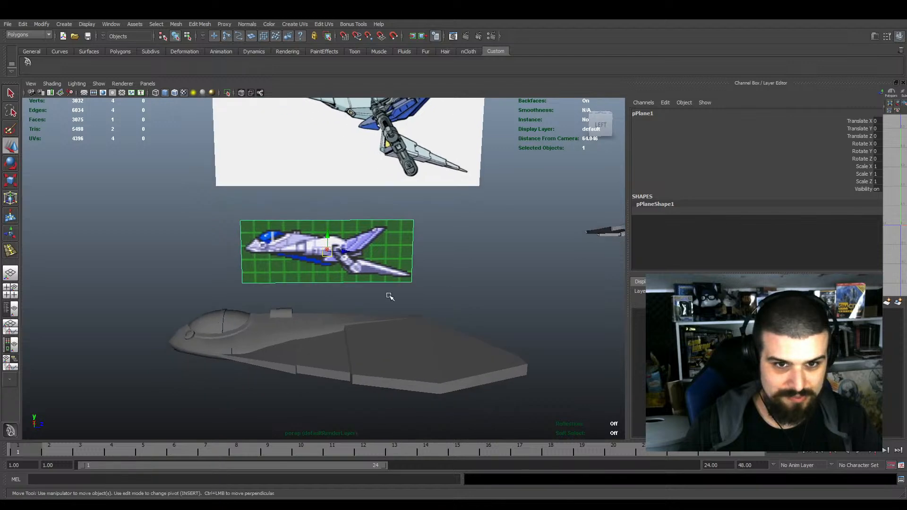
pyautogui.scroll(1, 414, 297)
pyautogui.keyDown('alt'); pyautogui.moveTo(514, 274); pyautogui.dragTo(342, 292, button='middle'); pyautogui.keyUp('alt')
pyautogui.keyDown('alt'); pyautogui.moveTo(591, 275); pyautogui.dragTo(318, 291, button='middle'); pyautogui.keyUp('alt')
pyautogui.keyDown('alt'); pyautogui.moveTo(318, 291); pyautogui.dragTo(391, 332); pyautogui.keyUp('alt')
pyautogui.scroll(6, 357, 330)
pyautogui.scroll(-6, 348, 334)
pyautogui.keyDown('alt'); pyautogui.moveTo(322, 340); pyautogui.dragTo(405, 296, button='middle'); pyautogui.keyUp('alt')
pyautogui.scroll(-6, 405, 295)
pyautogui.keyDown('alt'); pyautogui.moveTo(383, 307); pyautogui.dragTo(336, 312); pyautogui.keyUp('alt')
pyautogui.keyDown('alt'); pyautogui.moveTo(241, 341); pyautogui.dragTo(360, 275, button='middle'); pyautogui.keyUp('alt')
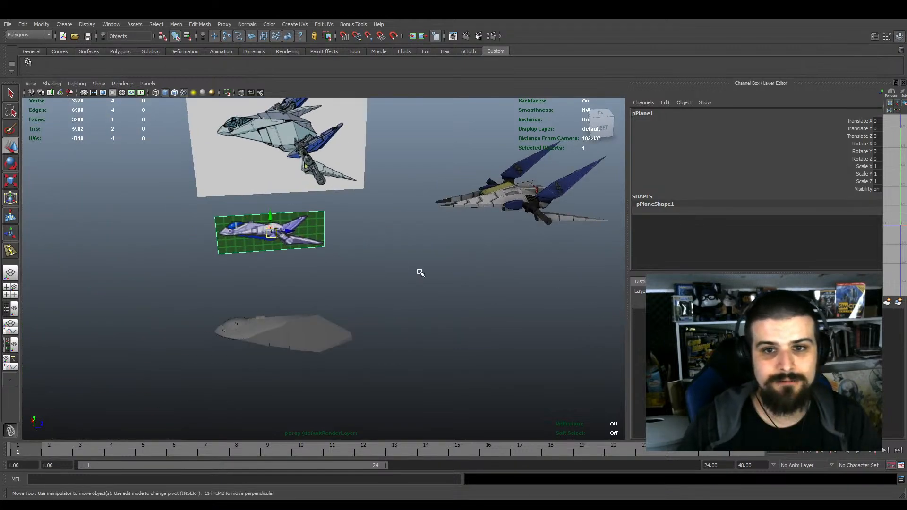
# Examine the textured reference ship from behind and from the side, and select it to inspect its wireframe
pyautogui.keyDown('alt'); pyautogui.moveTo(419, 271); pyautogui.dragTo(450, 306); pyautogui.keyUp('alt')
pyautogui.keyDown('alt'); pyautogui.moveTo(450, 306); pyautogui.dragTo(280, 348, button='middle'); pyautogui.keyUp('alt')
pyautogui.scroll(6, 279, 348)
pyautogui.keyDown('alt'); pyautogui.moveTo(279, 348); pyautogui.dragTo(196, 326); pyautogui.keyUp('alt')
pyautogui.scroll(5, 299, 350)
pyautogui.keyDown('alt'); pyautogui.moveTo(300, 350); pyautogui.dragTo(291, 328); pyautogui.keyUp('alt')
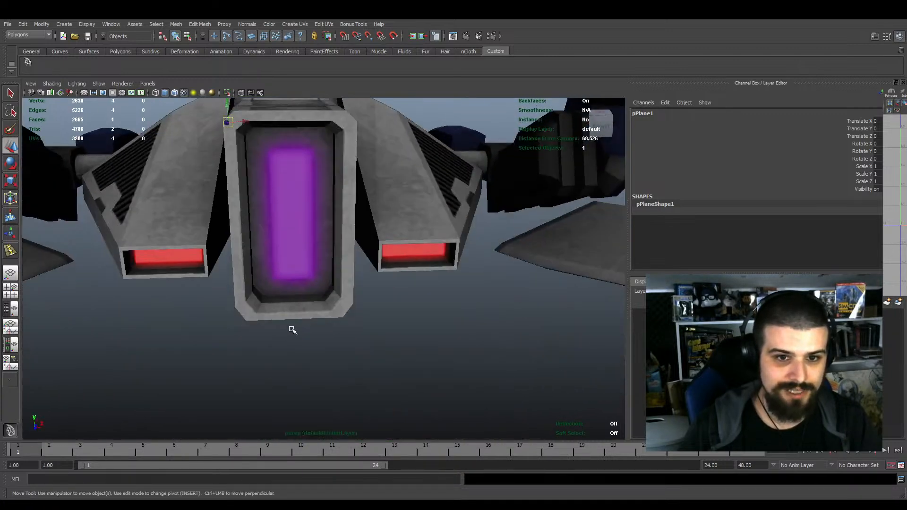
pyautogui.scroll(-5, 291, 328)
pyautogui.keyDown('alt'); pyautogui.moveTo(291, 328); pyautogui.dragTo(340, 326, button='middle'); pyautogui.keyUp('alt')
pyautogui.click(341, 326)
pyautogui.scroll(-6, 340, 326)
pyautogui.click(374, 273)
pyautogui.keyDown('alt'); pyautogui.moveTo(374, 273); pyautogui.dragTo(529, 273); pyautogui.keyUp('alt')
pyautogui.keyDown('alt'); pyautogui.moveTo(529, 273); pyautogui.dragTo(409, 288, button='middle'); pyautogui.keyUp('alt')
pyautogui.scroll(4, 312, 316)
pyautogui.click(270, 310)
pyautogui.keyDown('alt'); pyautogui.moveTo(270, 310); pyautogui.dragTo(351, 275, button='middle'); pyautogui.keyUp('alt')
pyautogui.scroll(-4, 269, 271)
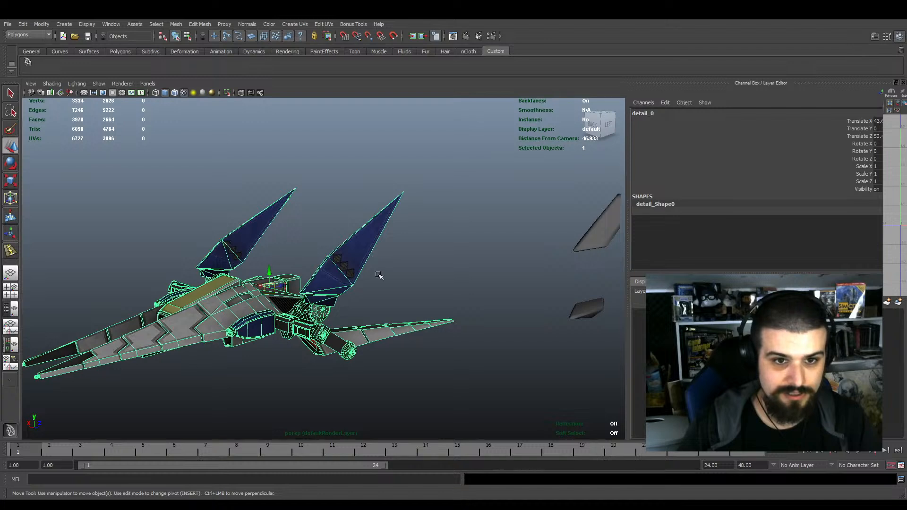
# Deselect the textured reference ship and examine its blue upper fins up close
pyautogui.click(296, 231)
pyautogui.scroll(-7, 297, 235)
pyautogui.keyDown('alt'); pyautogui.moveTo(218, 267); pyautogui.dragTo(310, 272, button='middle'); pyautogui.keyUp('alt')
pyautogui.keyDown('alt'); pyautogui.moveTo(313, 270); pyautogui.dragTo(287, 273); pyautogui.keyUp('alt')
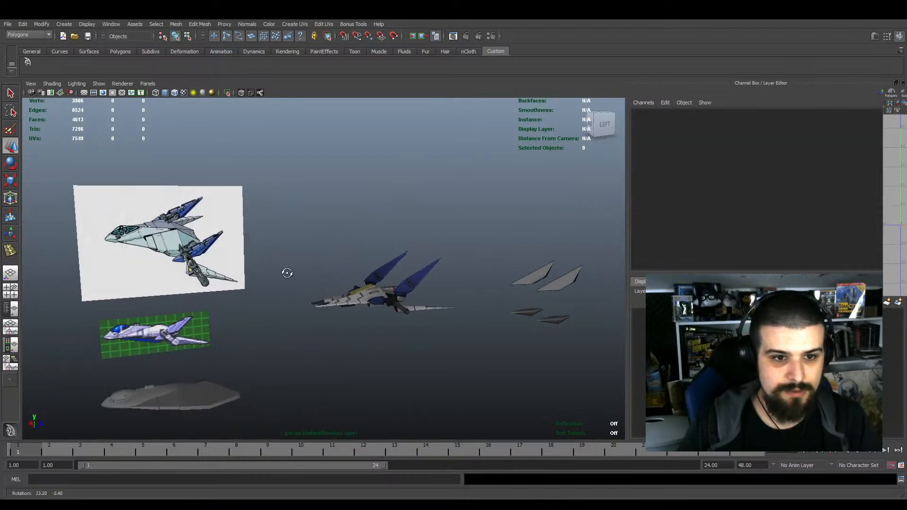
pyautogui.keyDown('alt'); pyautogui.moveTo(286, 273); pyautogui.dragTo(411, 213, button='middle'); pyautogui.keyUp('alt')
pyautogui.scroll(3, 411, 212)
pyautogui.keyDown('alt'); pyautogui.moveTo(411, 212); pyautogui.dragTo(403, 217); pyautogui.keyUp('alt')
pyautogui.keyDown('alt'); pyautogui.moveTo(403, 216); pyautogui.dragTo(109, 307, button='middle'); pyautogui.keyUp('alt')
pyautogui.keyDown('alt'); pyautogui.moveTo(108, 307); pyautogui.dragTo(296, 285, button='right'); pyautogui.keyUp('alt')
pyautogui.keyDown('alt'); pyautogui.moveTo(296, 285); pyautogui.dragTo(409, 255, button='middle'); pyautogui.keyUp('alt')
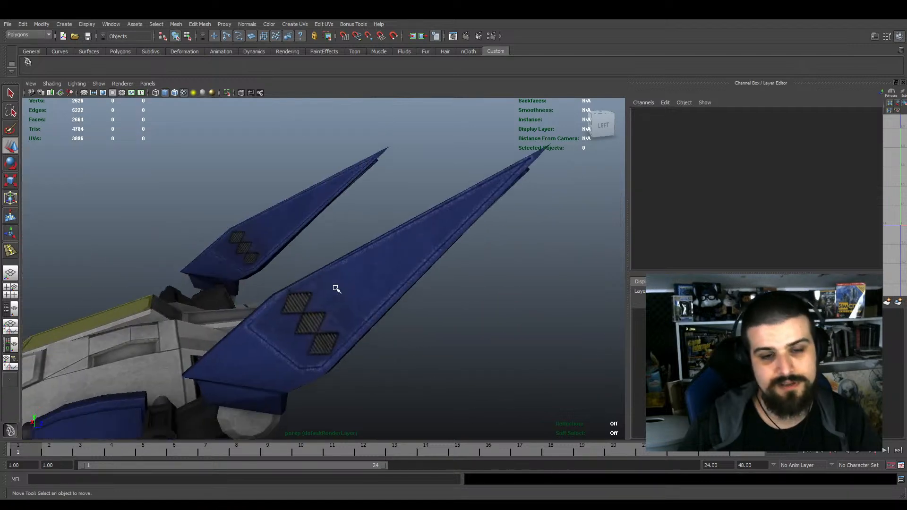
pyautogui.scroll(-3, 336, 289)
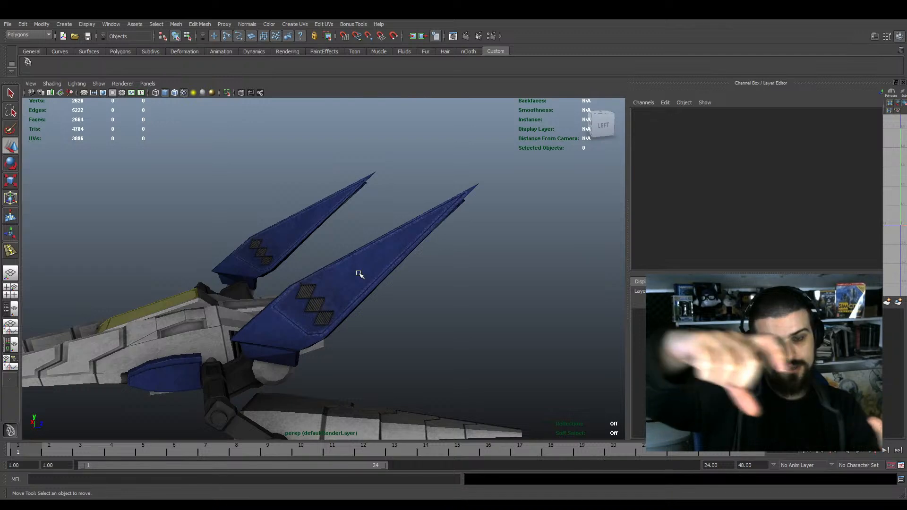
pyautogui.scroll(-10, 359, 274)
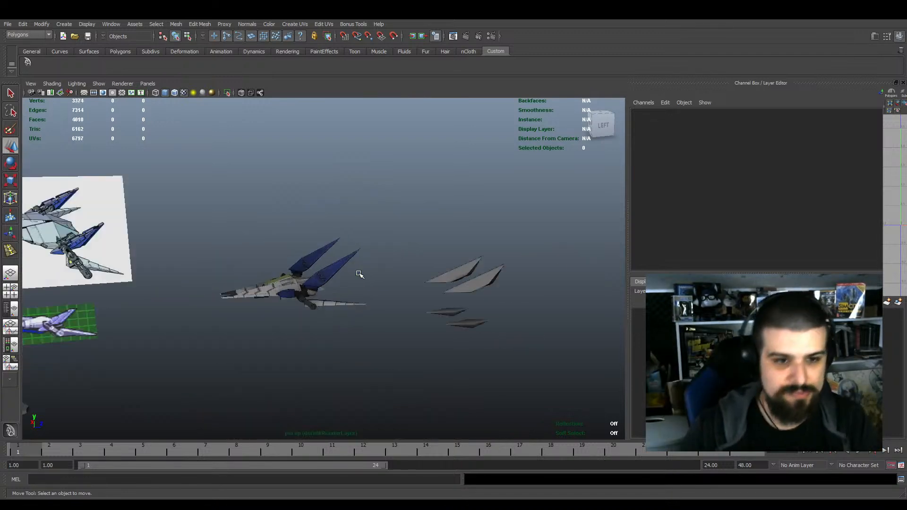
# Examine the fins, wing and body panels in the side sprite and compare them with the low-poly model
pyautogui.scroll(-3, 359, 274)
pyautogui.keyDown('alt'); pyautogui.moveTo(220, 314); pyautogui.dragTo(284, 290, button='middle'); pyautogui.keyUp('alt')
pyautogui.scroll(6, 417, 281)
pyautogui.scroll(-3, 233, 324)
pyautogui.scroll(2, 261, 326)
pyautogui.scroll(-2, 324, 319)
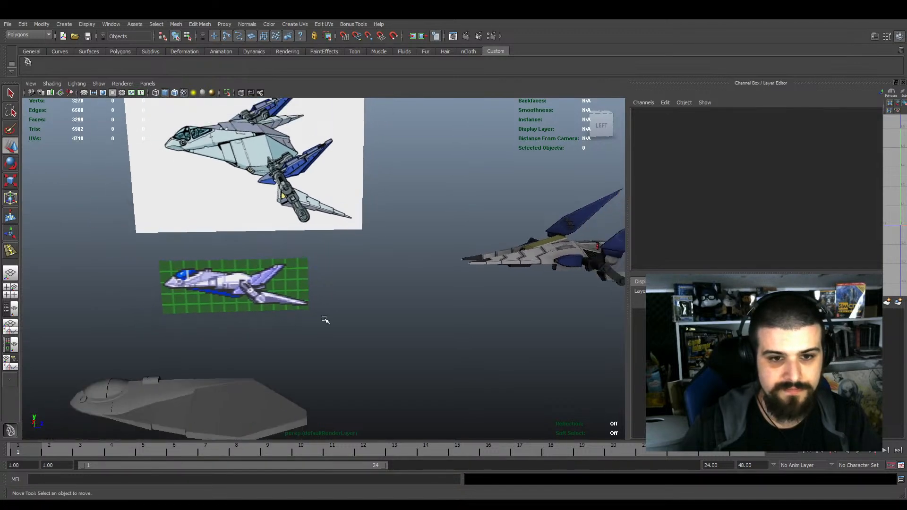
pyautogui.keyDown('alt'); pyautogui.moveTo(325, 320); pyautogui.dragTo(351, 302, button='middle'); pyautogui.keyUp('alt')
pyautogui.scroll(1, 300, 289)
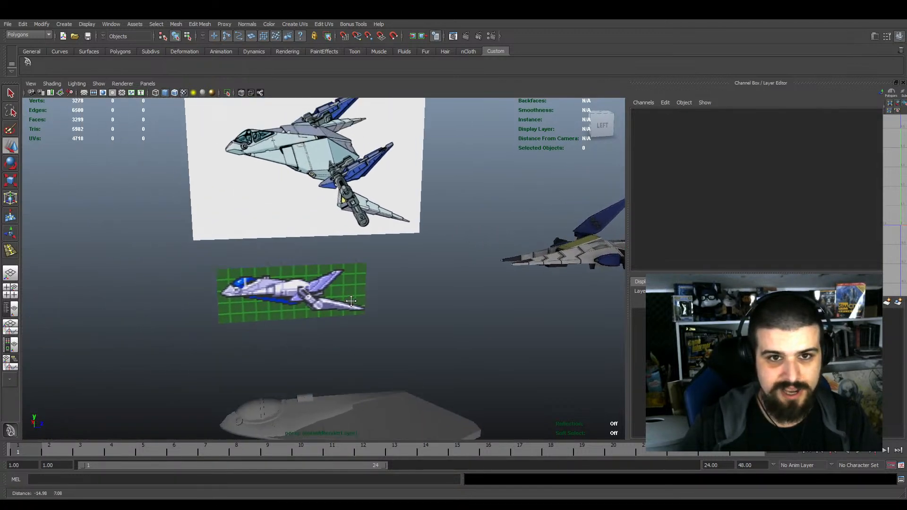
pyautogui.scroll(6, 351, 301)
pyautogui.scroll(-3, 415, 348)
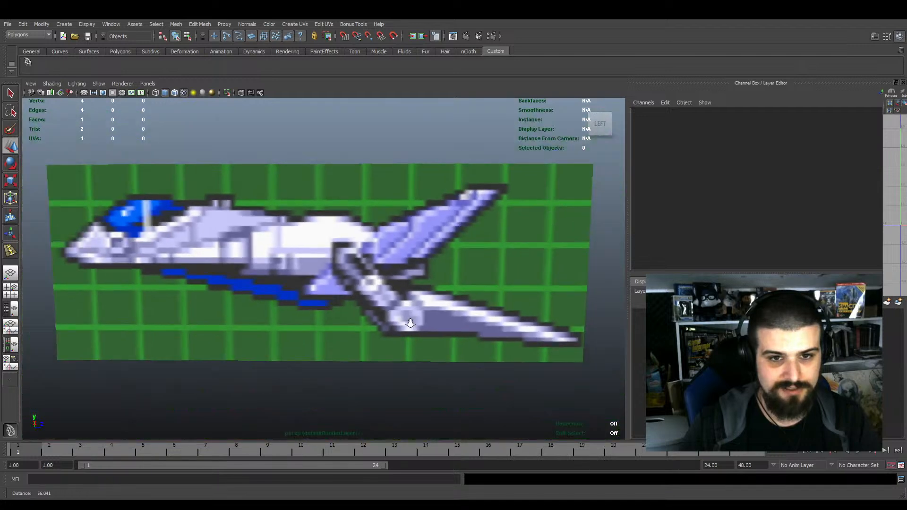
pyautogui.scroll(-2, 410, 323)
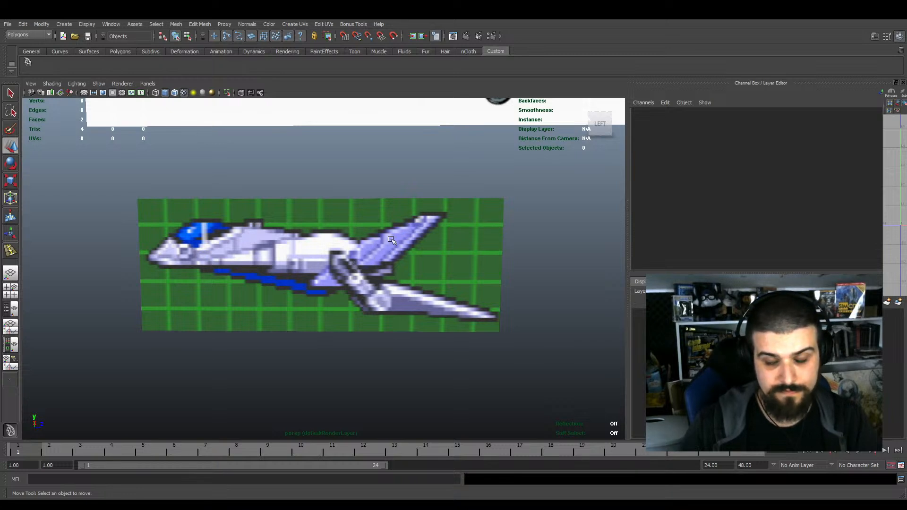
pyautogui.scroll(-10, 391, 240)
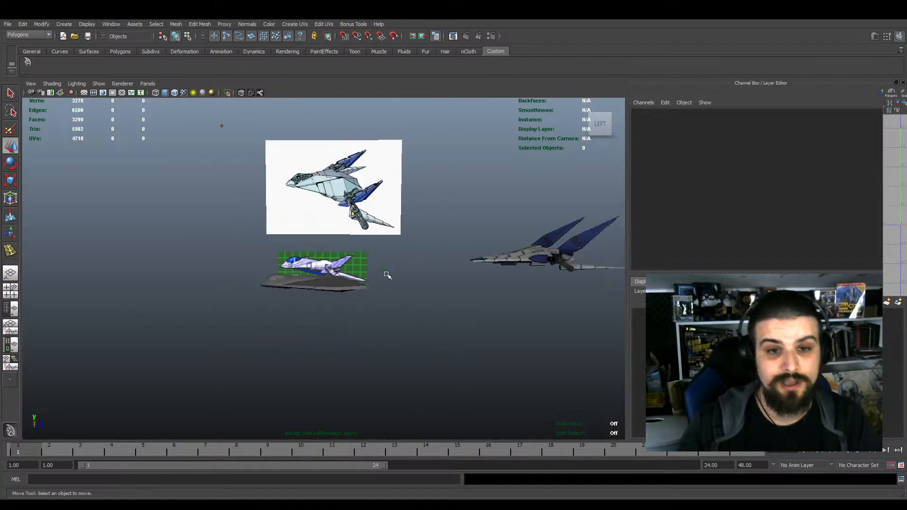
pyautogui.scroll(6, 448, 275)
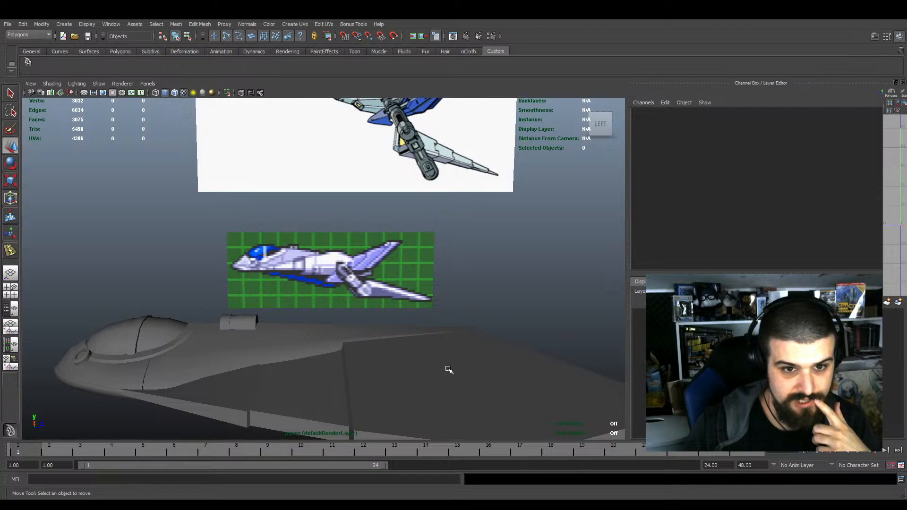
# Frame the cylinder to compare its shape with the side sprite, and select the sprite plane for a closer look
pyautogui.click(246, 325)
pyautogui.press('f')
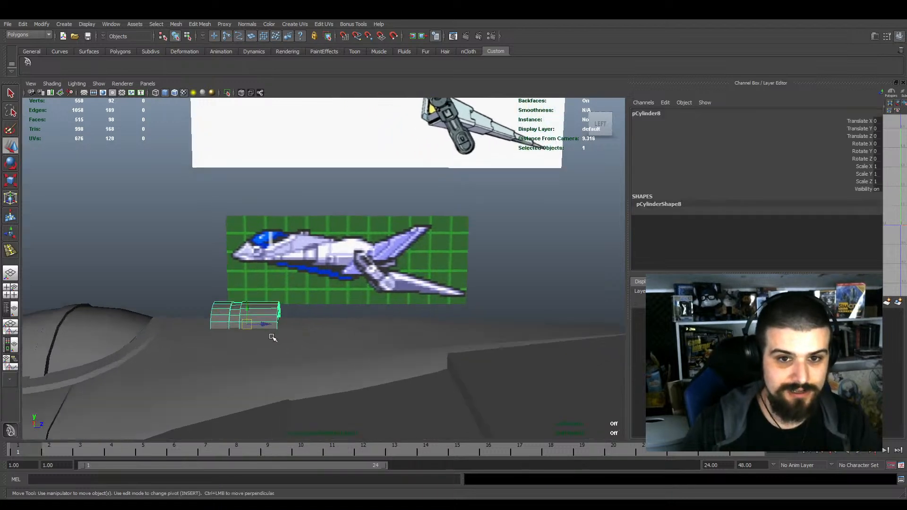
pyautogui.keyDown('alt'); pyautogui.moveTo(284, 342); pyautogui.dragTo(241, 316); pyautogui.keyUp('alt')
pyautogui.keyDown('alt'); pyautogui.moveTo(241, 316); pyautogui.dragTo(329, 310, button='middle'); pyautogui.keyUp('alt')
pyautogui.scroll(5, 329, 310)
pyautogui.keyDown('alt'); pyautogui.moveTo(330, 310); pyautogui.dragTo(317, 303); pyautogui.keyUp('alt')
pyautogui.click(360, 286)
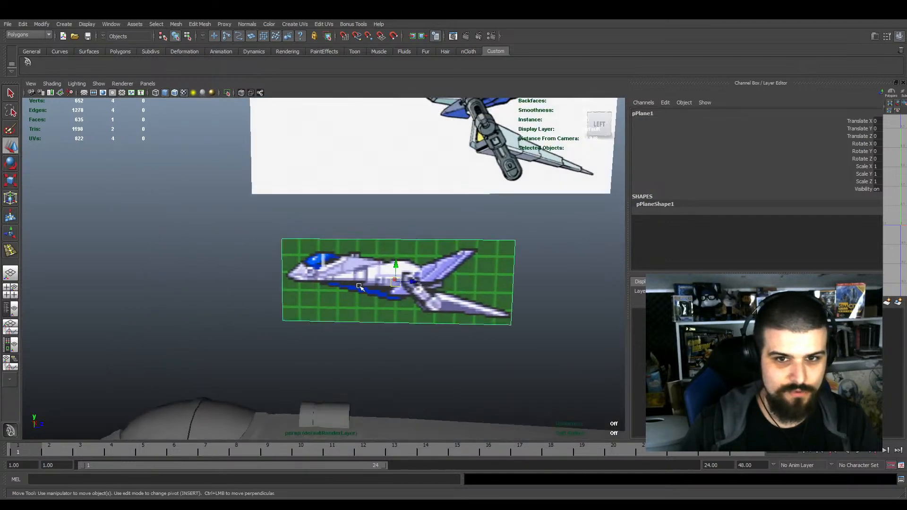
pyautogui.scroll(2, 355, 287)
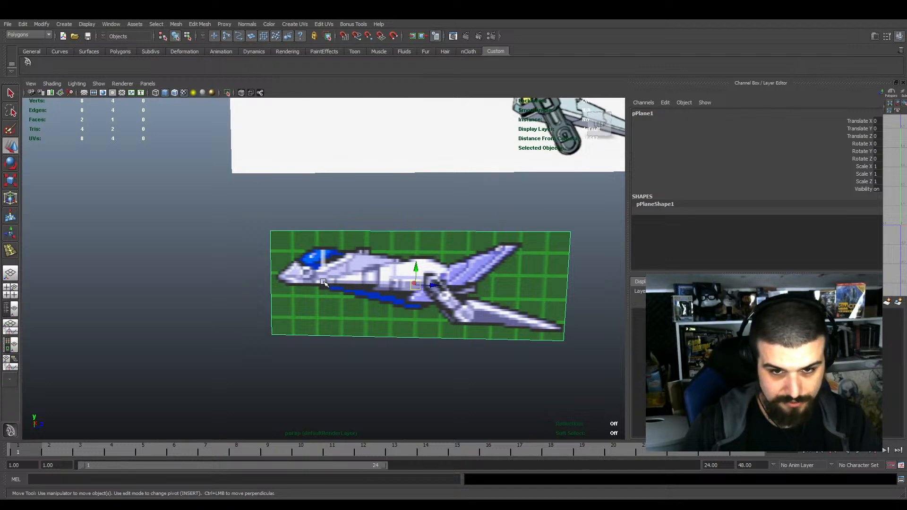
pyautogui.scroll(-5, 426, 312)
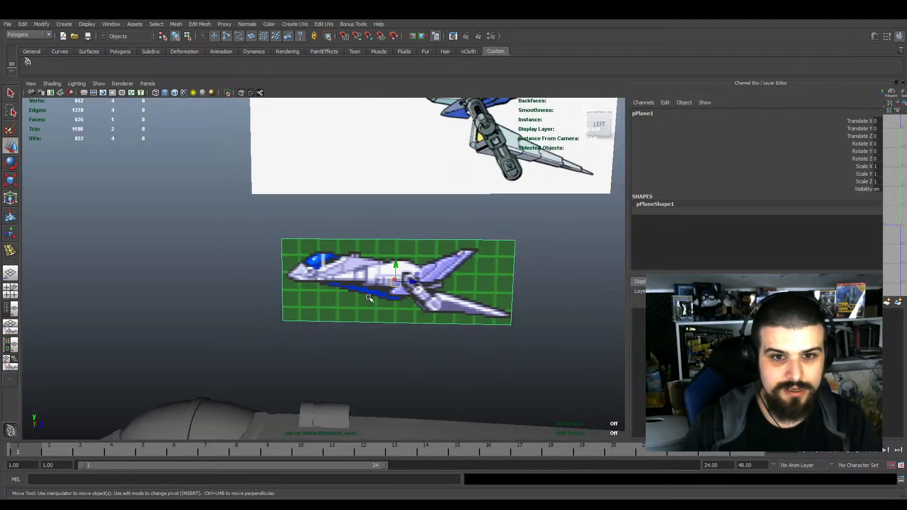
# Compare the side sprite's nose and canopy with the low-poly fuselage from the side
pyautogui.scroll(5, 370, 297)
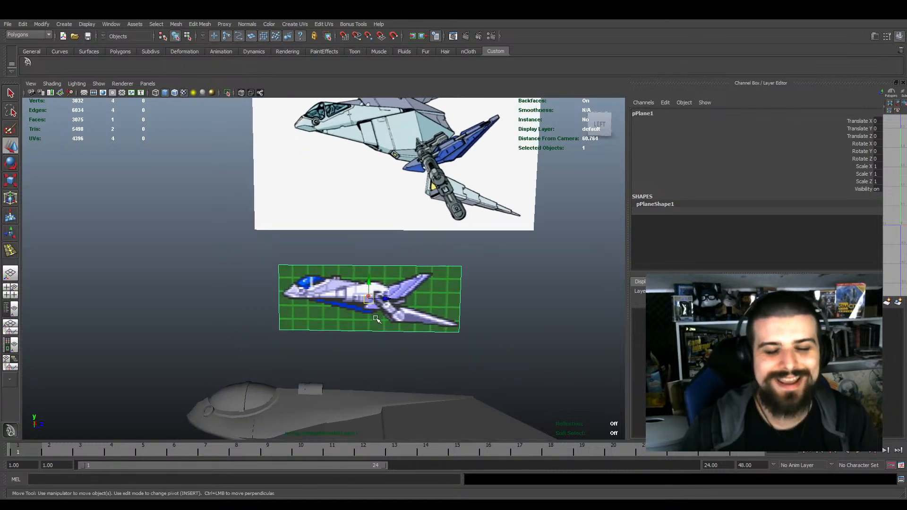
pyautogui.keyDown('alt'); pyautogui.moveTo(353, 307); pyautogui.dragTo(372, 321); pyautogui.keyUp('alt')
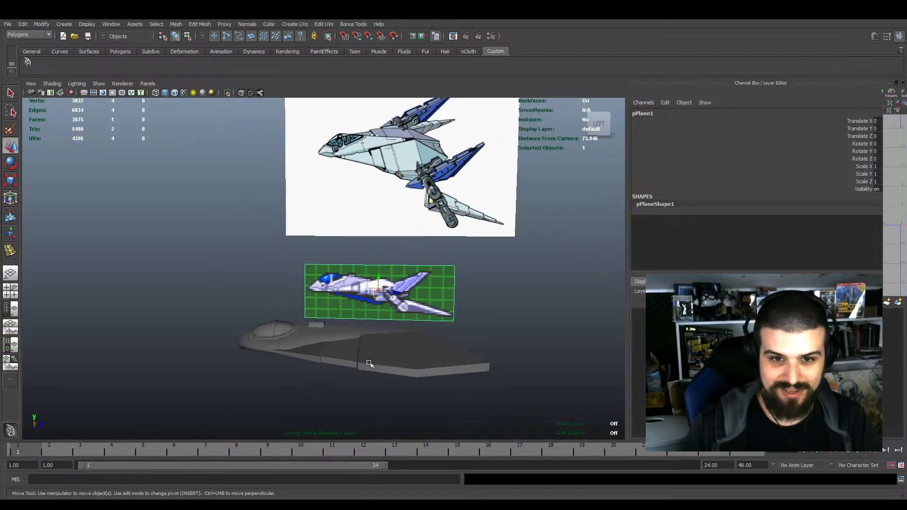
pyautogui.keyDown('alt'); pyautogui.moveTo(342, 362); pyautogui.dragTo(354, 360); pyautogui.keyUp('alt')
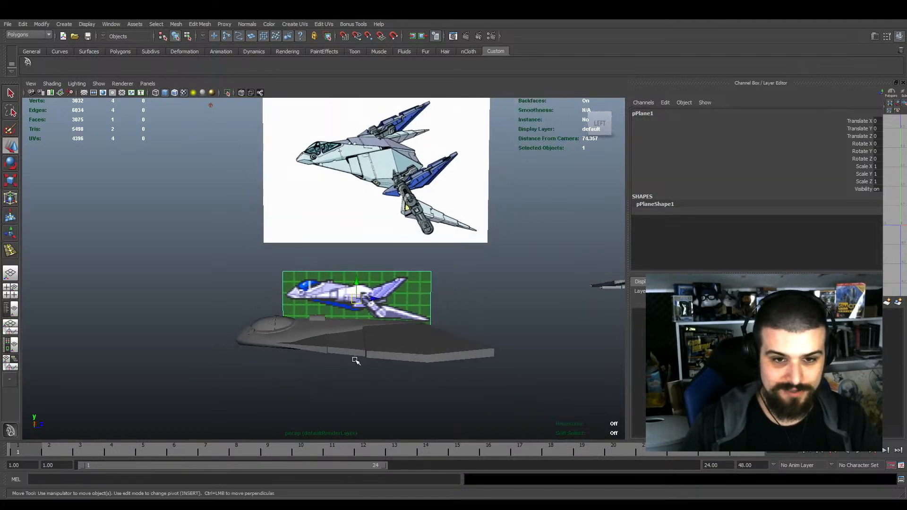
pyautogui.scroll(6, 335, 351)
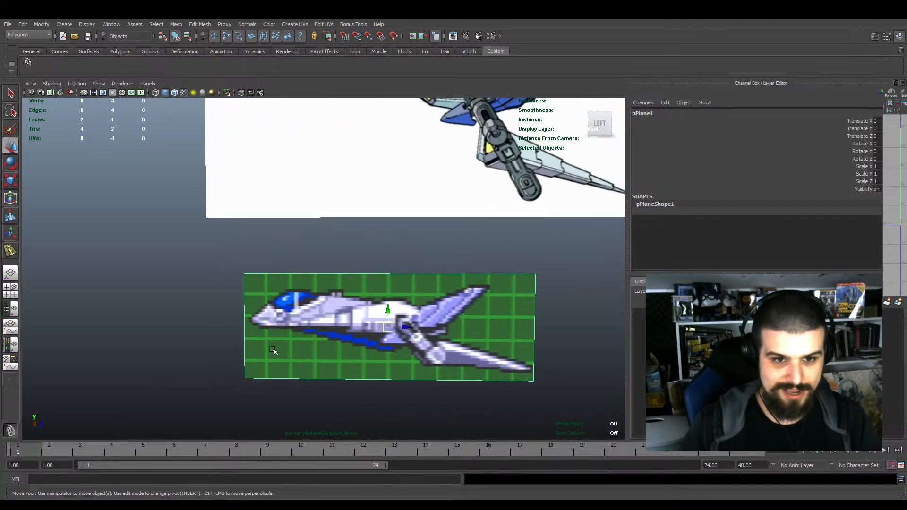
pyautogui.scroll(-2, 286, 320)
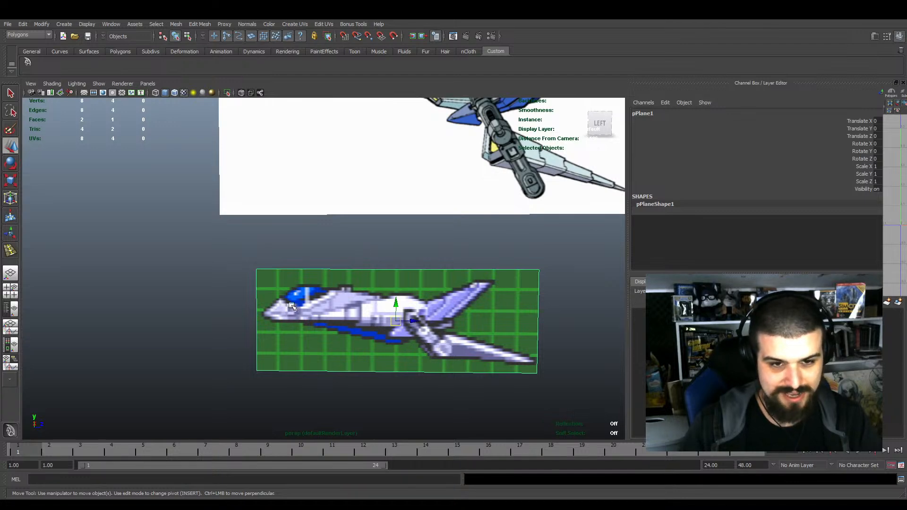
pyautogui.scroll(-3, 370, 344)
pyautogui.keyDown('alt'); pyautogui.moveTo(308, 342); pyautogui.dragTo(338, 315, button='middle'); pyautogui.keyUp('alt')
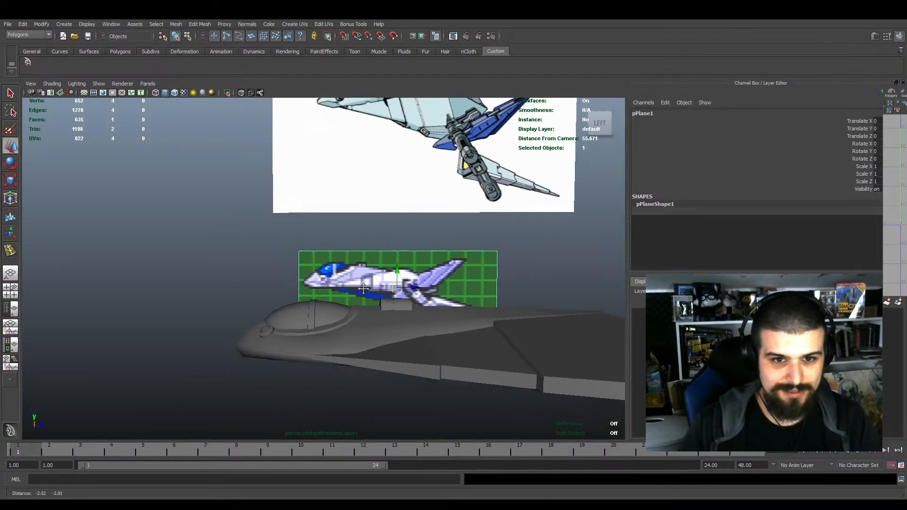
pyautogui.keyDown('alt'); pyautogui.moveTo(339, 314); pyautogui.dragTo(416, 335, button='right'); pyautogui.keyUp('alt')
pyautogui.keyDown('alt'); pyautogui.moveTo(416, 334); pyautogui.dragTo(467, 302, button='middle'); pyautogui.keyUp('alt')
# Frame the ring detail beside the canopy and examine it from several angles
pyautogui.click(324, 300)
pyautogui.press('f')
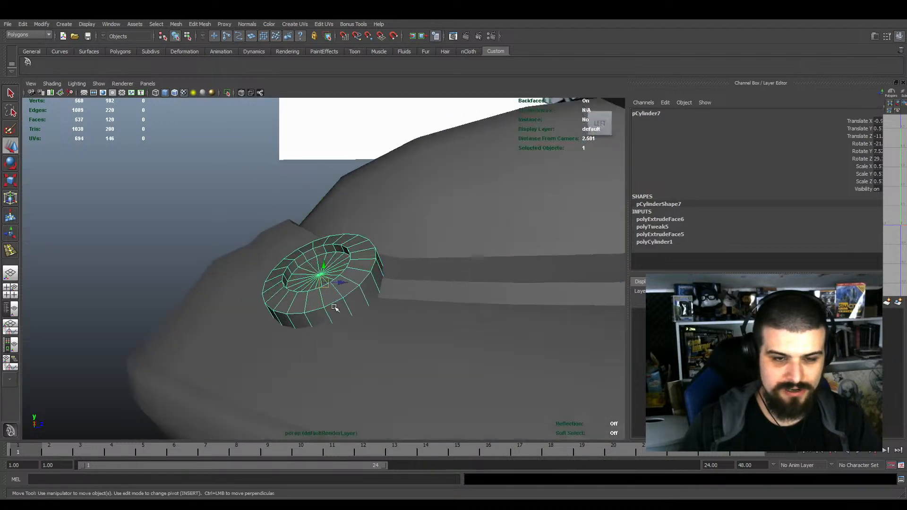
pyautogui.keyDown('alt'); pyautogui.moveTo(333, 321); pyautogui.dragTo(402, 278); pyautogui.keyUp('alt')
pyautogui.scroll(-5, 384, 277)
pyautogui.scroll(-3, 384, 277)
# Select the segmented wing mesh and compare its outline with the side sprite
pyautogui.click(360, 314)
pyautogui.scroll(3, 363, 316)
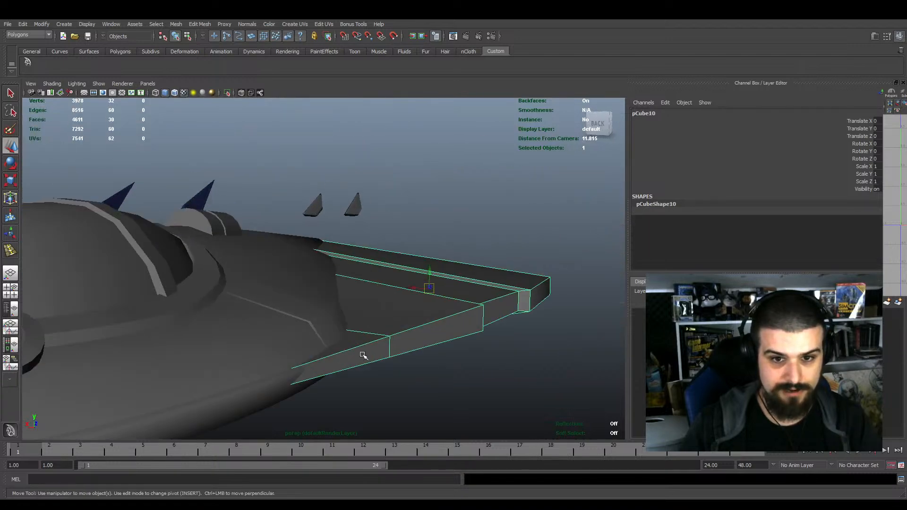
pyautogui.keyDown('alt'); pyautogui.moveTo(400, 348); pyautogui.dragTo(315, 325); pyautogui.keyUp('alt')
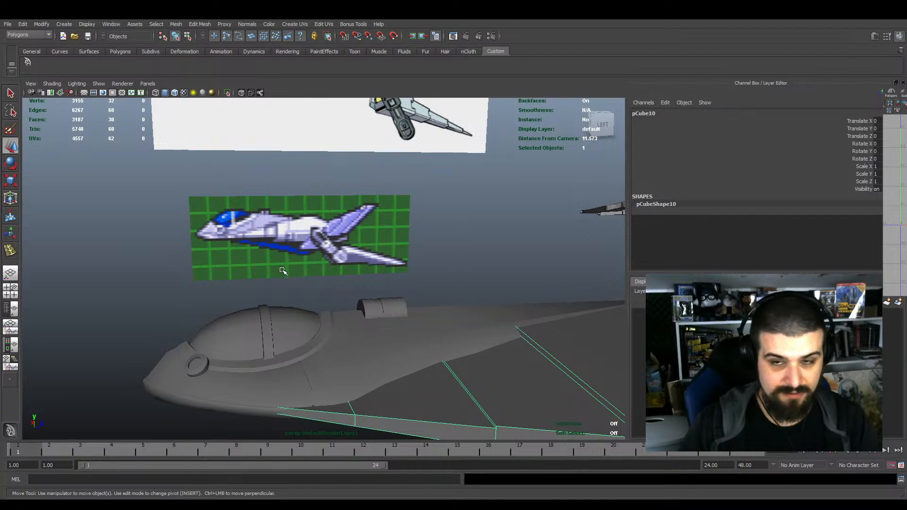
pyautogui.scroll(-5, 283, 269)
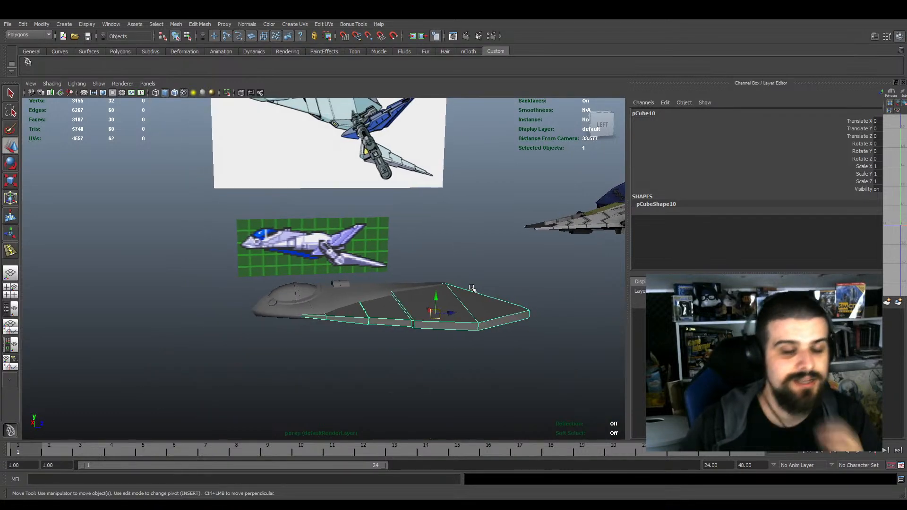
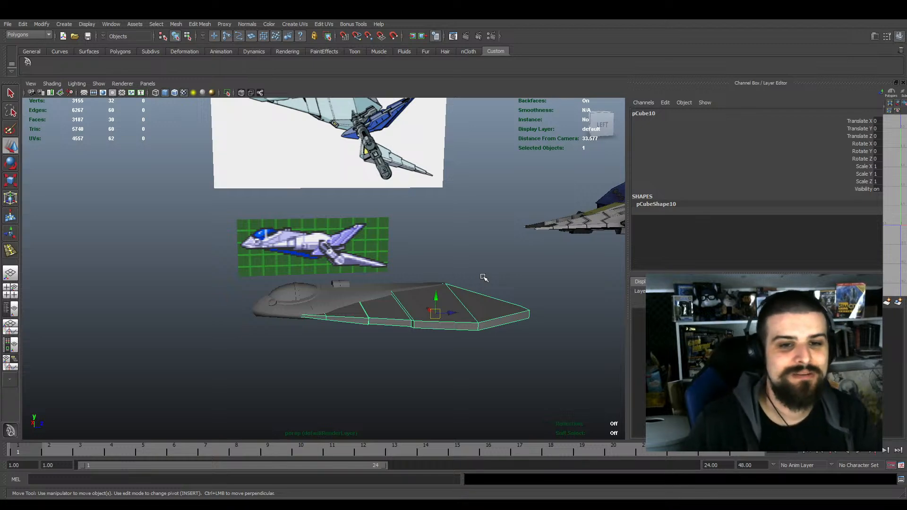
# Move the wing's rear inner corner vertex to line up with the fuselage's tail tip
pyautogui.keyDown('alt'); pyautogui.moveTo(484, 278); pyautogui.dragTo(334, 294); pyautogui.keyUp('alt')
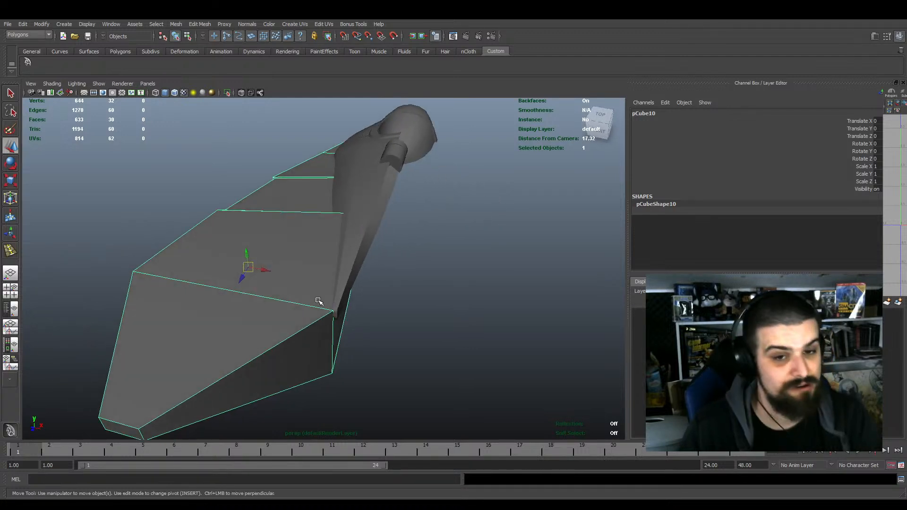
pyautogui.moveTo(285, 293); pyautogui.dragTo(251, 293, button='right')
pyautogui.keyDown('alt'); pyautogui.moveTo(397, 332); pyautogui.dragTo(414, 343); pyautogui.keyUp('alt')
pyautogui.moveTo(415, 306); pyautogui.dragTo(319, 423)
pyautogui.keyDown('alt'); pyautogui.moveTo(360, 320); pyautogui.dragTo(365, 277); pyautogui.keyUp('alt')
pyautogui.scroll(2, 364, 278)
pyautogui.moveTo(328, 360); pyautogui.dragTo(441, 257)
pyautogui.scroll(-3, 300, 345)
pyautogui.scroll(4, 410, 235)
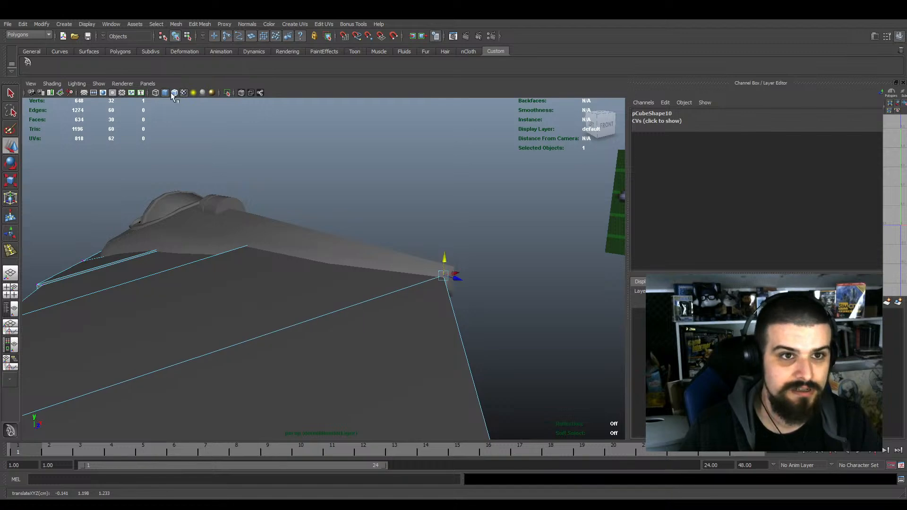
# Reposition the vertex at the inner end of the wing's panel seam against the fuselage, then return to object selection
pyautogui.keyDown('alt'); pyautogui.moveTo(219, 257); pyautogui.dragTo(222, 205); pyautogui.keyUp('alt')
pyautogui.moveTo(219, 200); pyautogui.dragTo(284, 260)
pyautogui.moveTo(254, 231); pyautogui.dragTo(306, 311)
pyautogui.moveTo(411, 299); pyautogui.dragTo(471, 277, button='right')
pyautogui.click(529, 233)
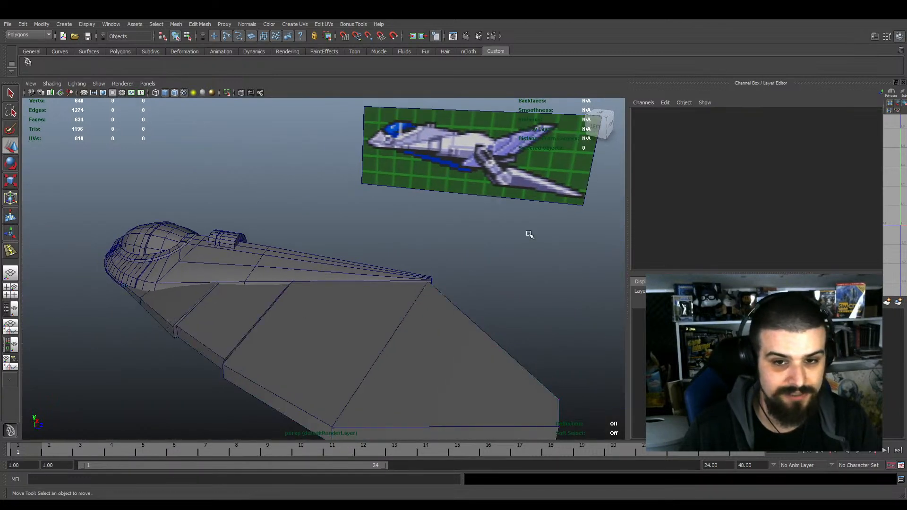
# Turn off the wireframe overlay on the shaded models and save the scene
pyautogui.keyDown('alt'); pyautogui.moveTo(529, 233); pyautogui.dragTo(445, 279, button='right'); pyautogui.keyUp('alt')
pyautogui.keyDown('alt'); pyautogui.moveTo(444, 278); pyautogui.dragTo(493, 282); pyautogui.keyUp('alt')
pyautogui.keyDown('alt'); pyautogui.moveTo(492, 282); pyautogui.dragTo(515, 283, button='middle'); pyautogui.keyUp('alt')
pyautogui.keyDown('alt'); pyautogui.moveTo(516, 283); pyautogui.dragTo(577, 283, button='right'); pyautogui.keyUp('alt')
pyautogui.click(175, 93)
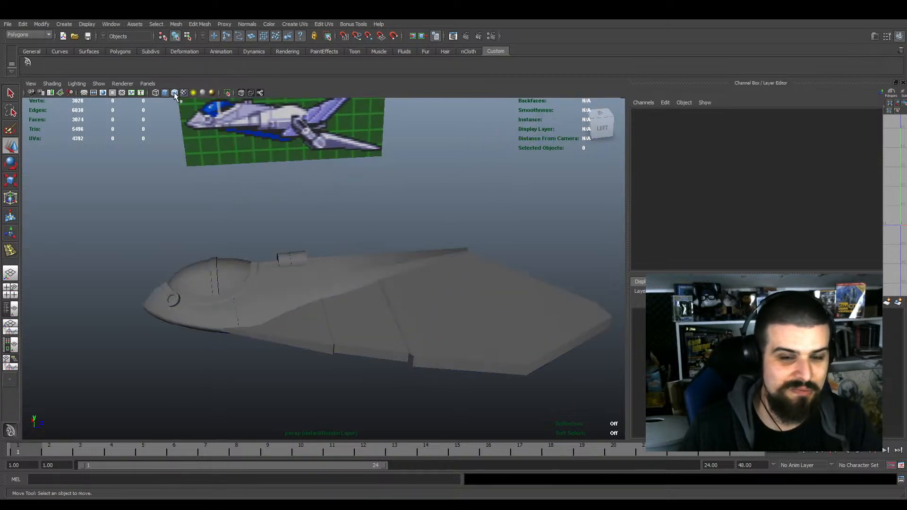
pyautogui.keyDown('alt'); pyautogui.moveTo(439, 389); pyautogui.dragTo(452, 389, button='middle'); pyautogui.keyUp('alt')
pyautogui.keyDown('alt'); pyautogui.moveTo(453, 390); pyautogui.dragTo(379, 338); pyautogui.keyUp('alt')
pyautogui.press('q')
pyautogui.hotkey('ctrl', 's')
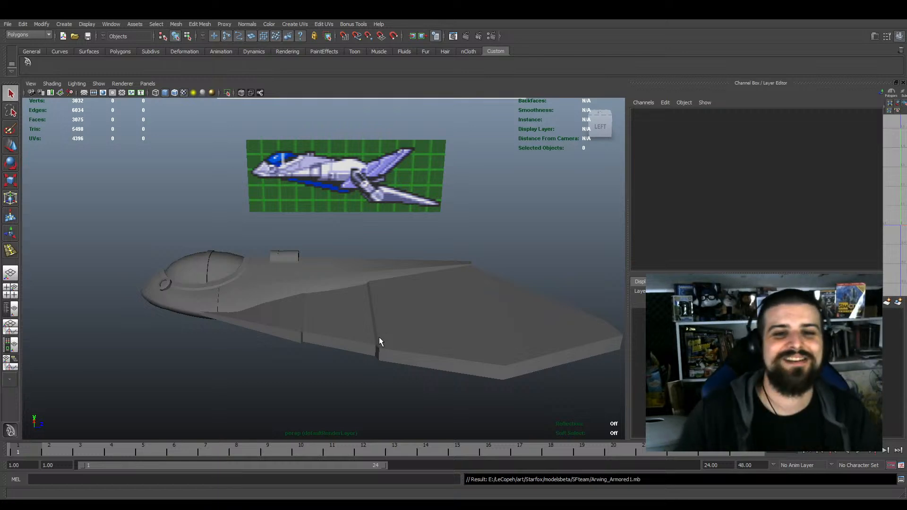
# Examine the fuselage flank and wing edge up close, and compare the canopy area with the side sprite
pyautogui.keyDown('alt'); pyautogui.moveTo(379, 337); pyautogui.dragTo(442, 324, button='middle'); pyautogui.keyUp('alt')
pyautogui.scroll(5, 390, 331)
pyautogui.keyDown('alt'); pyautogui.moveTo(390, 331); pyautogui.dragTo(401, 308); pyautogui.keyUp('alt')
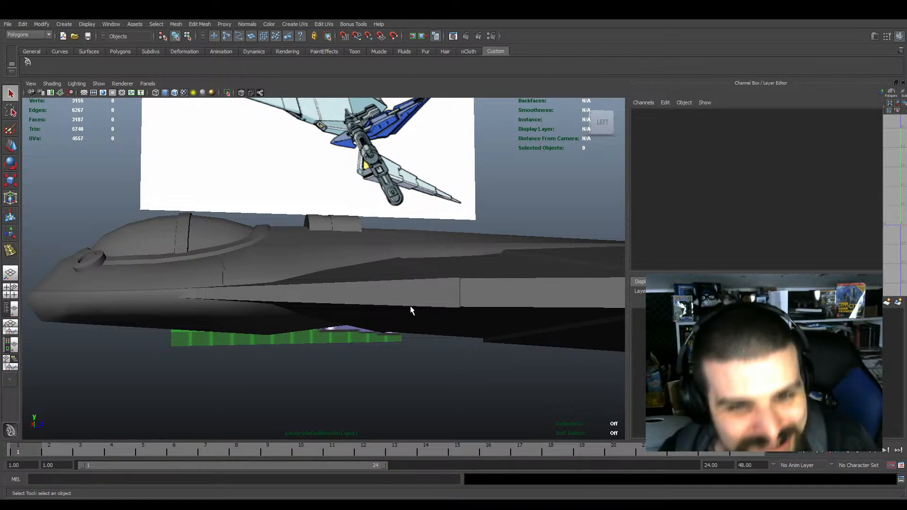
pyautogui.keyDown('alt'); pyautogui.moveTo(410, 311); pyautogui.dragTo(525, 231); pyautogui.keyUp('alt')
pyautogui.click(350, 263)
pyautogui.press('f')
pyautogui.scroll(-10, 351, 250)
pyautogui.click(526, 231)
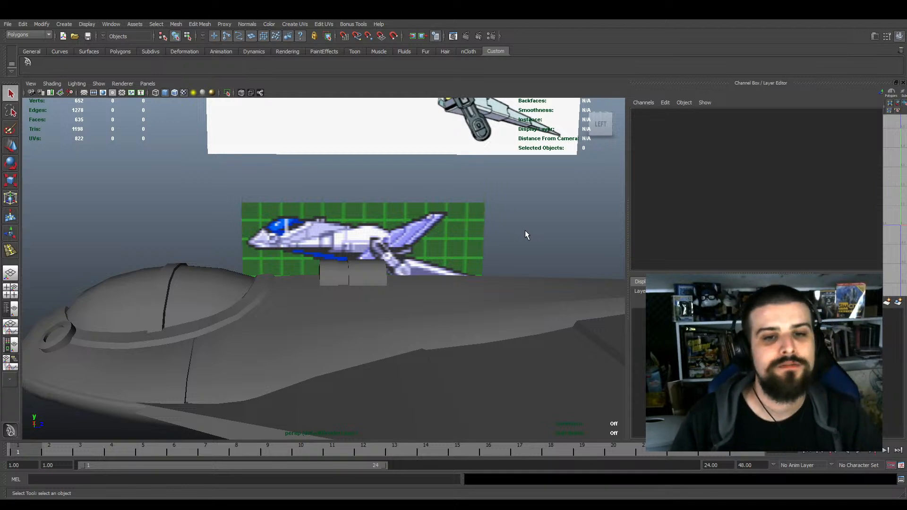
# Select the grooved cylinder behind the canopy, examine it and the nose ring up close, and clear the selection
pyautogui.scroll(3, 317, 279)
pyautogui.keyDown('alt'); pyautogui.moveTo(316, 279); pyautogui.dragTo(312, 338, button='middle'); pyautogui.keyUp('alt')
pyautogui.scroll(2, 312, 338)
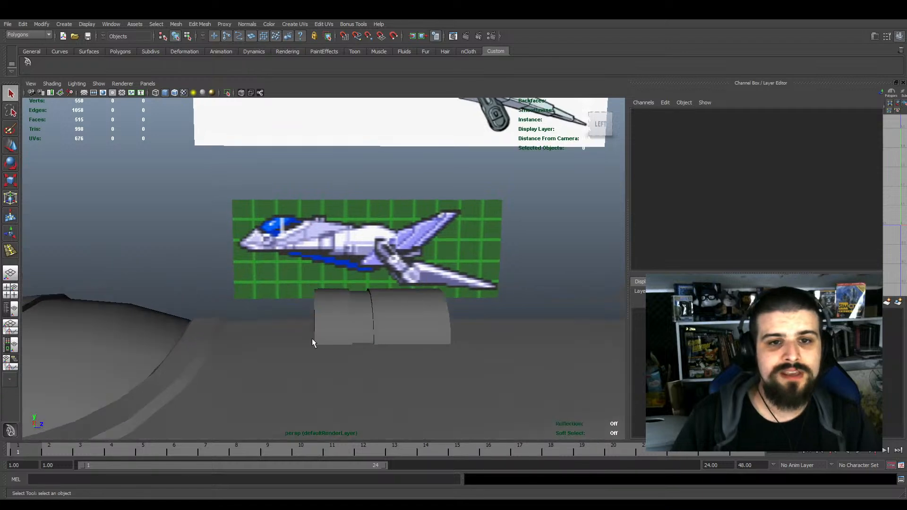
pyautogui.keyDown('alt'); pyautogui.moveTo(340, 324); pyautogui.dragTo(365, 310); pyautogui.keyUp('alt')
pyautogui.click(364, 310)
pyautogui.keyDown('alt'); pyautogui.moveTo(278, 323); pyautogui.dragTo(367, 300); pyautogui.keyUp('alt')
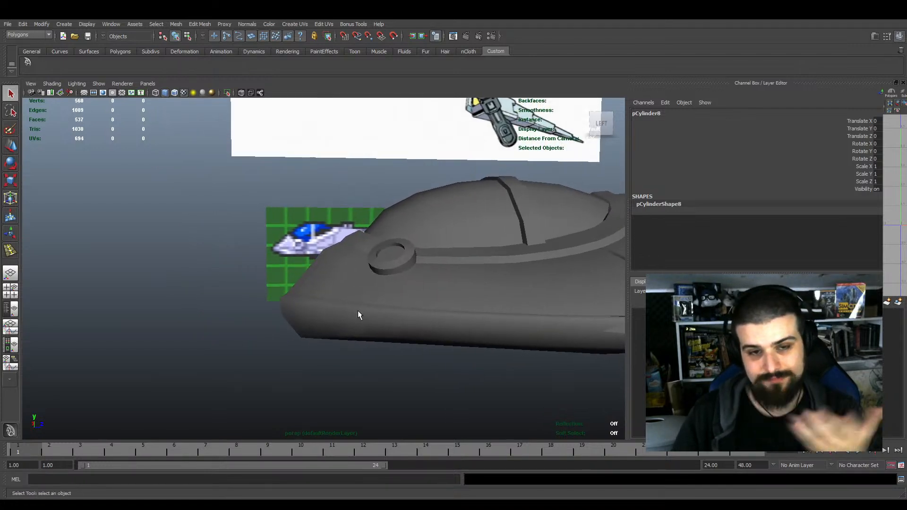
pyautogui.keyDown('alt'); pyautogui.moveTo(231, 327); pyautogui.dragTo(358, 297); pyautogui.keyUp('alt')
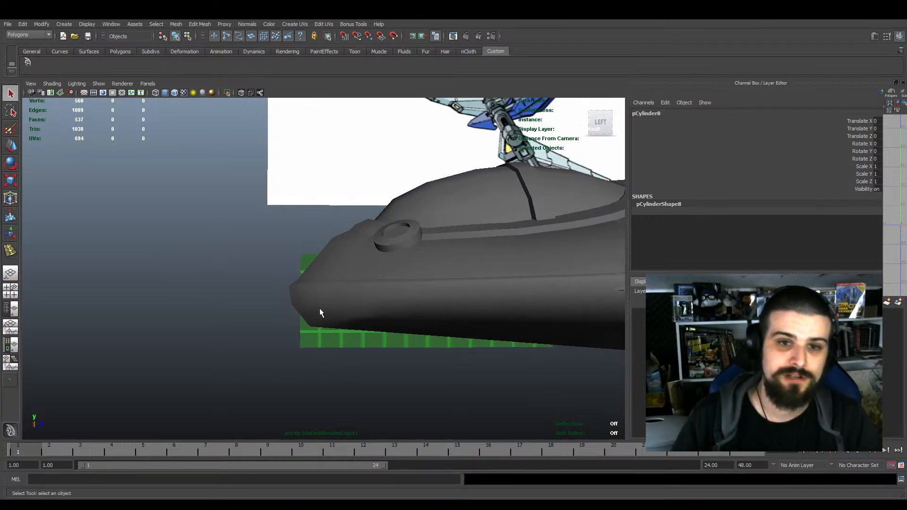
pyautogui.keyDown('alt'); pyautogui.moveTo(319, 308); pyautogui.dragTo(393, 228); pyautogui.keyUp('alt')
pyautogui.click(393, 228)
# Compare the whole low-poly body with the side sprite, then examine the canopy and cylinder up close
pyautogui.scroll(-5, 393, 228)
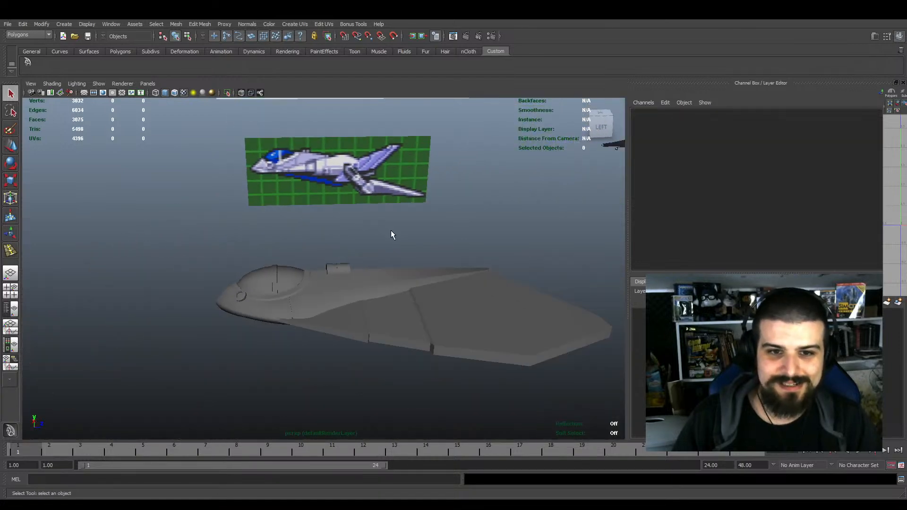
pyautogui.keyDown('alt'); pyautogui.moveTo(367, 279); pyautogui.dragTo(375, 263); pyautogui.keyUp('alt')
pyautogui.keyDown('alt'); pyautogui.moveTo(375, 263); pyautogui.dragTo(356, 256, button='middle'); pyautogui.keyUp('alt')
pyautogui.keyDown('alt'); pyautogui.moveTo(356, 257); pyautogui.dragTo(281, 267); pyautogui.keyUp('alt')
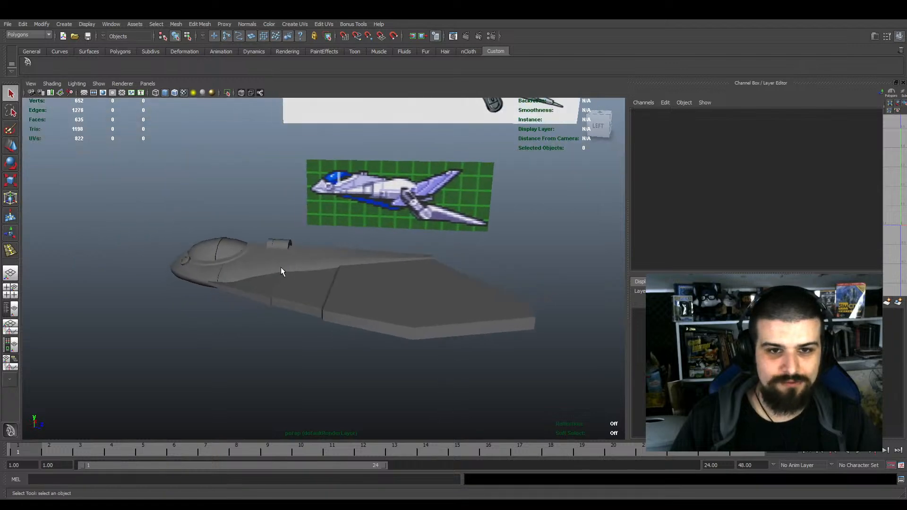
pyautogui.keyDown('alt'); pyautogui.moveTo(280, 268); pyautogui.dragTo(297, 311, button='middle'); pyautogui.keyUp('alt')
pyautogui.scroll(4, 312, 263)
pyautogui.keyDown('alt'); pyautogui.moveTo(297, 311); pyautogui.dragTo(330, 301); pyautogui.keyUp('alt')
pyautogui.scroll(3, 294, 292)
pyautogui.keyDown('alt'); pyautogui.moveTo(313, 290); pyautogui.dragTo(317, 290, button='middle'); pyautogui.keyUp('alt')
pyautogui.keyDown('alt'); pyautogui.moveTo(318, 290); pyautogui.dragTo(410, 310); pyautogui.keyUp('alt')
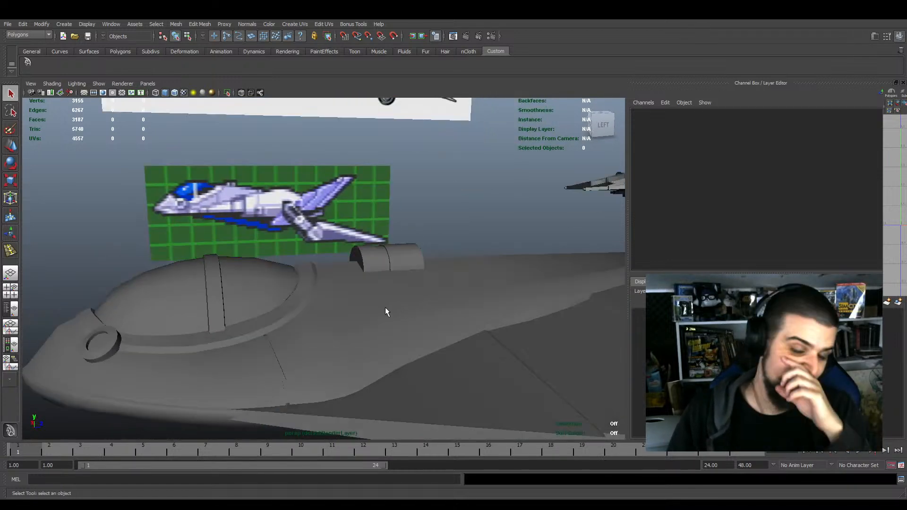
# Examine the fuselage behind the cockpit in the illustration and compare it with the side sprite
pyautogui.scroll(-3, 385, 307)
pyautogui.keyDown('alt'); pyautogui.moveTo(375, 307); pyautogui.dragTo(290, 227); pyautogui.keyUp('alt')
pyautogui.scroll(2, 290, 226)
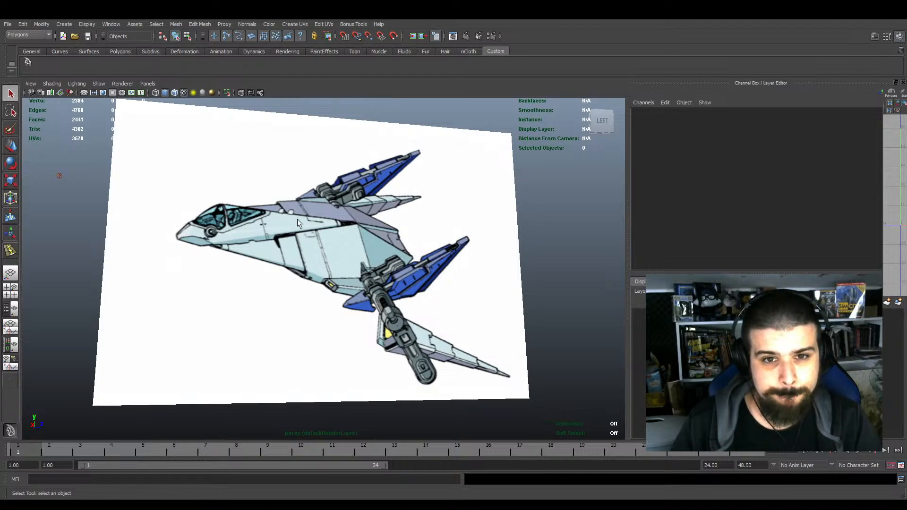
pyautogui.scroll(-5, 297, 222)
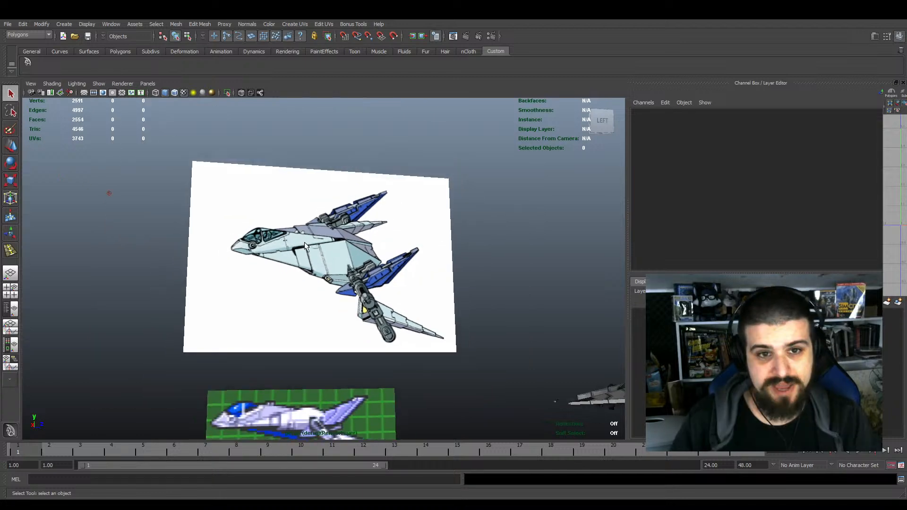
pyautogui.keyDown('alt'); pyautogui.moveTo(354, 345); pyautogui.dragTo(336, 413); pyautogui.keyUp('alt')
pyautogui.scroll(3, 351, 351)
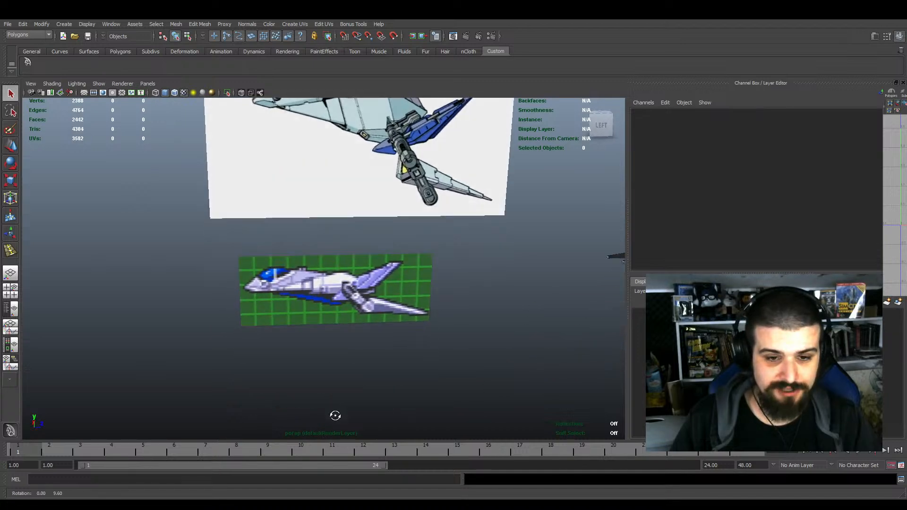
pyautogui.keyDown('alt'); pyautogui.moveTo(336, 413); pyautogui.dragTo(355, 316, button='middle'); pyautogui.keyUp('alt')
# Frame the grooved cylinder and compare its placement on the fuselage with the side sprite
pyautogui.click(343, 376)
pyautogui.press('f')
pyautogui.keyDown('alt'); pyautogui.moveTo(303, 357); pyautogui.dragTo(298, 330); pyautogui.keyUp('alt')
pyautogui.scroll(2, 298, 330)
pyautogui.keyDown('alt'); pyautogui.moveTo(298, 331); pyautogui.dragTo(362, 230, button='right'); pyautogui.keyUp('alt')
pyautogui.keyDown('alt'); pyautogui.moveTo(361, 230); pyautogui.dragTo(355, 298, button='middle'); pyautogui.keyUp('alt')
pyautogui.keyDown('alt'); pyautogui.moveTo(354, 299); pyautogui.dragTo(314, 191, button='right'); pyautogui.keyUp('alt')
pyautogui.scroll(-4, 321, 219)
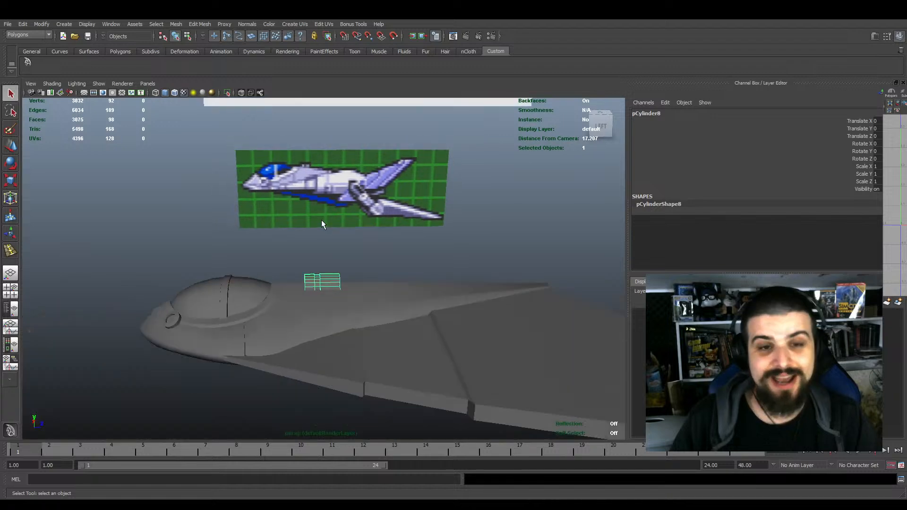
# Compare the body and wing details in the illustration and side sprite, clear the selection, and view all references beside the model
pyautogui.scroll(-3, 324, 228)
pyautogui.keyDown('alt'); pyautogui.moveTo(372, 207); pyautogui.dragTo(372, 331, button='middle'); pyautogui.keyUp('alt')
pyautogui.keyDown('alt'); pyautogui.moveTo(372, 331); pyautogui.dragTo(372, 296); pyautogui.keyUp('alt')
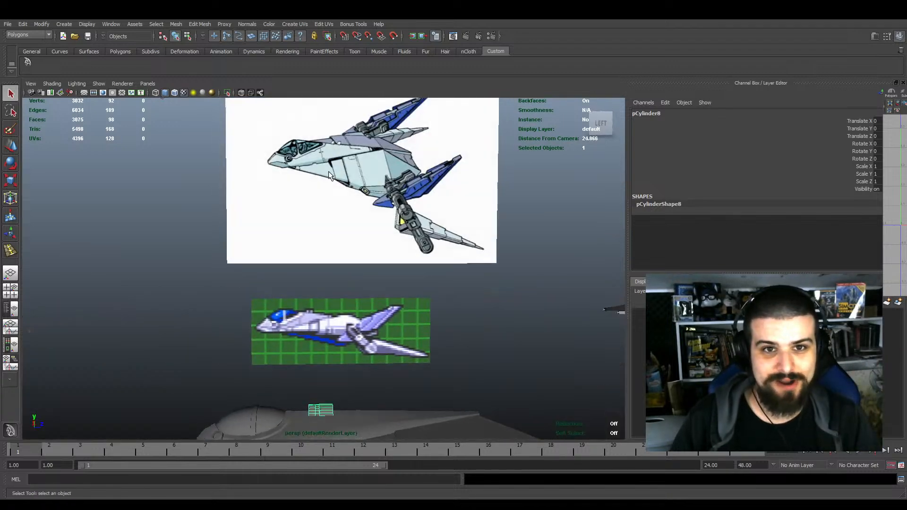
pyautogui.keyDown('alt'); pyautogui.moveTo(330, 175); pyautogui.dragTo(322, 185); pyautogui.keyUp('alt')
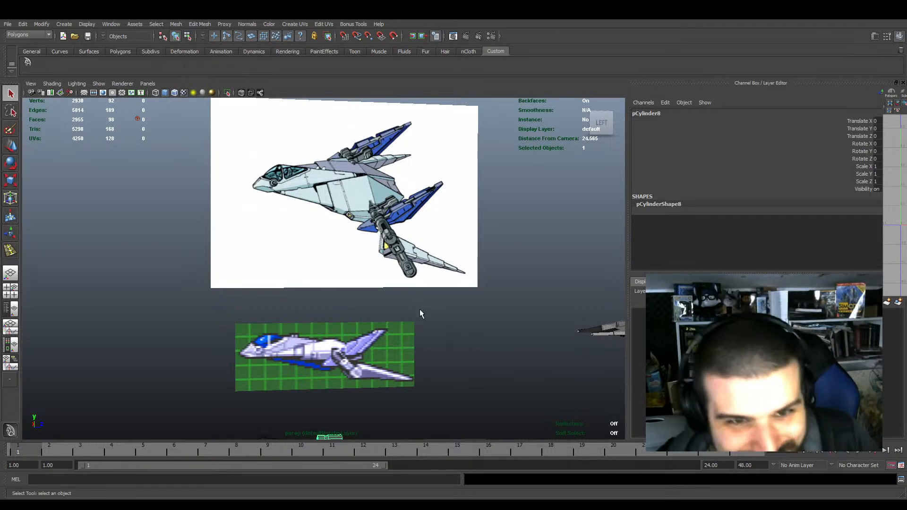
pyautogui.scroll(4, 320, 183)
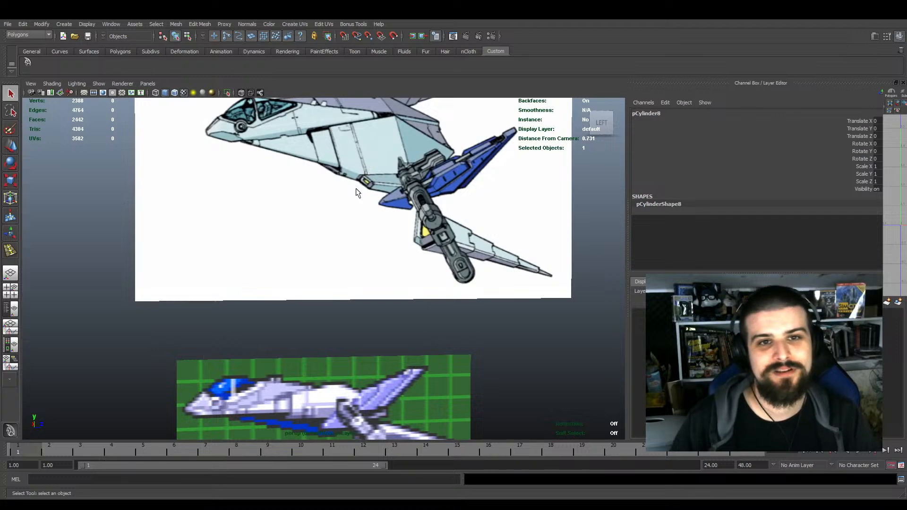
pyautogui.keyDown('alt'); pyautogui.moveTo(344, 144); pyautogui.dragTo(346, 180, button='middle'); pyautogui.keyUp('alt')
pyautogui.keyDown('alt'); pyautogui.moveTo(284, 395); pyautogui.dragTo(286, 411); pyautogui.keyUp('alt')
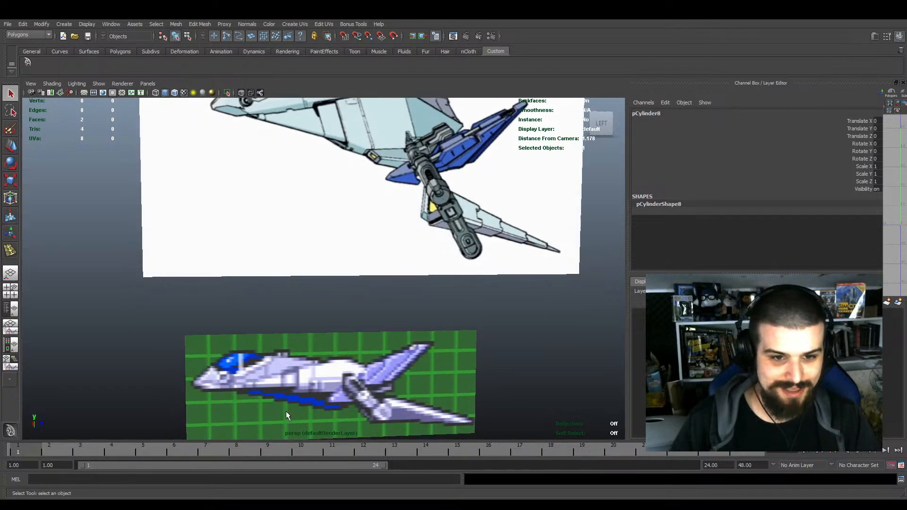
pyautogui.click(276, 354)
pyautogui.keyDown('alt'); pyautogui.moveTo(283, 355); pyautogui.dragTo(338, 284); pyautogui.keyUp('alt')
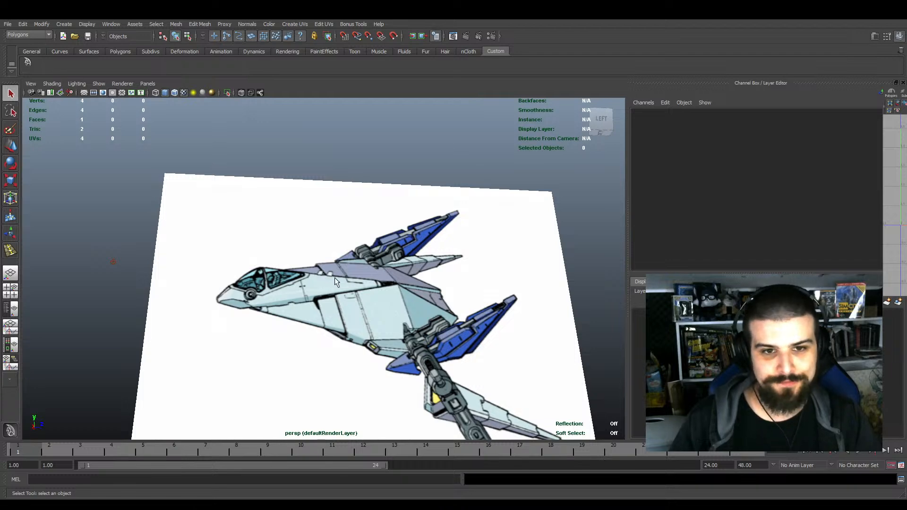
pyautogui.scroll(-7, 367, 222)
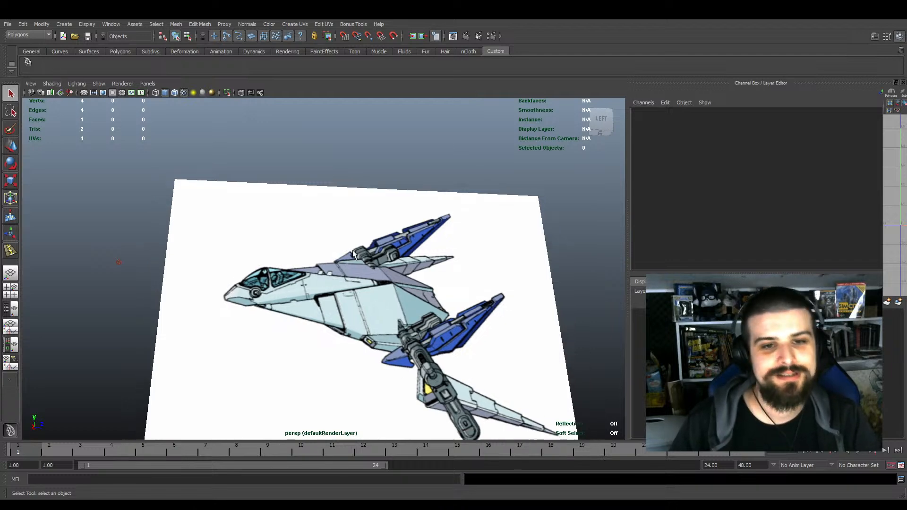
pyautogui.keyDown('alt'); pyautogui.moveTo(366, 288); pyautogui.dragTo(368, 339); pyautogui.keyUp('alt')
pyautogui.scroll(5, 367, 339)
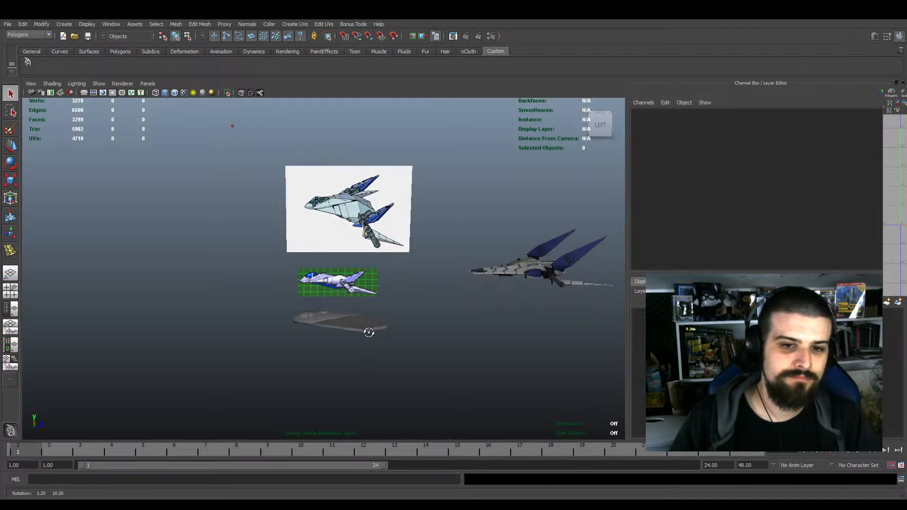
# Raise the grooved cylinder behind the canopy slightly and check from several angles how it sits on the fuselage
pyautogui.scroll(5, 350, 343)
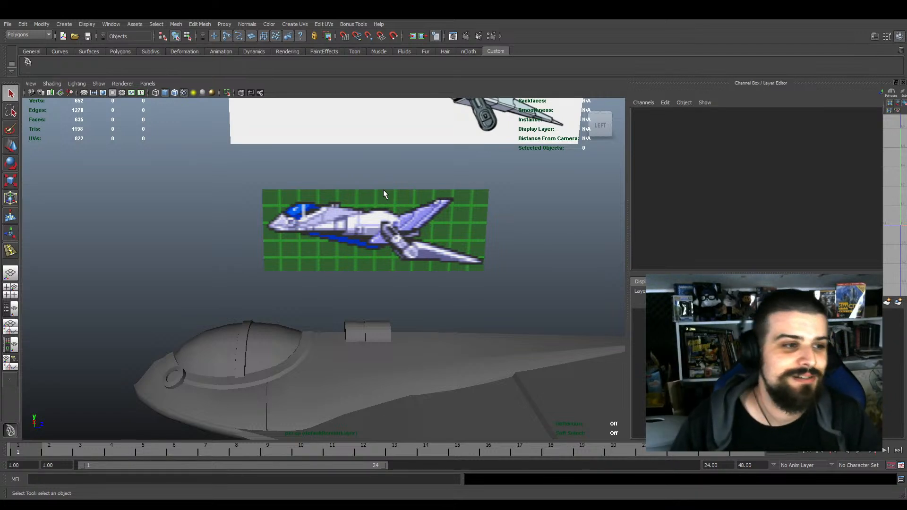
pyautogui.scroll(3, 331, 256)
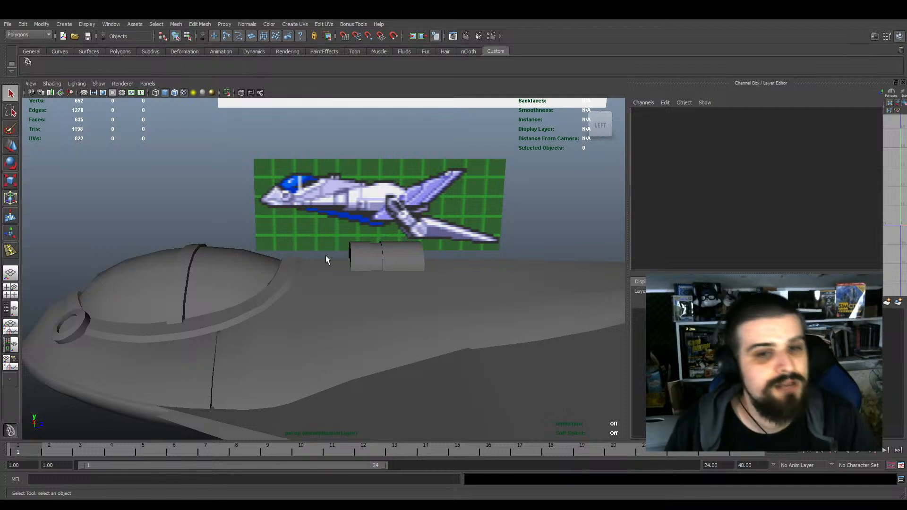
pyautogui.click(354, 258)
pyautogui.keyDown('alt'); pyautogui.moveTo(449, 237); pyautogui.dragTo(424, 276); pyautogui.keyUp('alt')
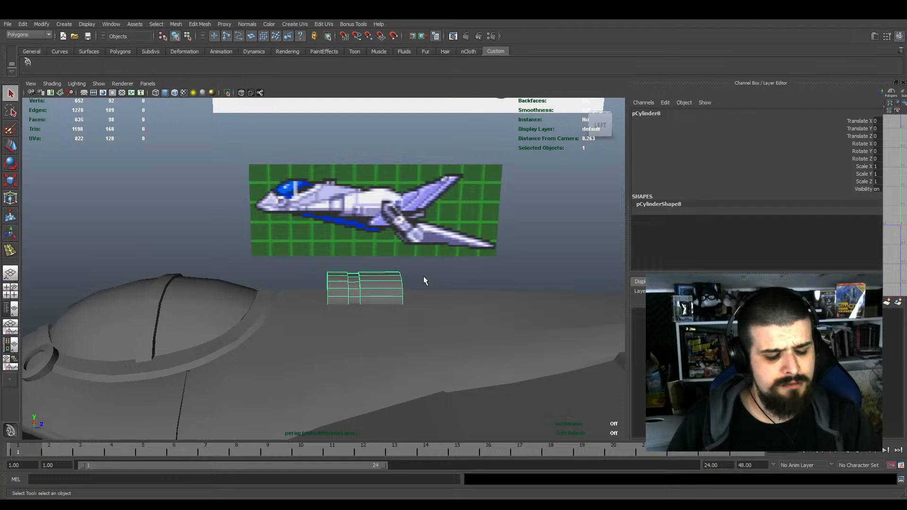
pyautogui.press('f')
pyautogui.keyDown('alt'); pyautogui.moveTo(373, 326); pyautogui.dragTo(344, 279); pyautogui.keyUp('alt')
pyautogui.press('w')
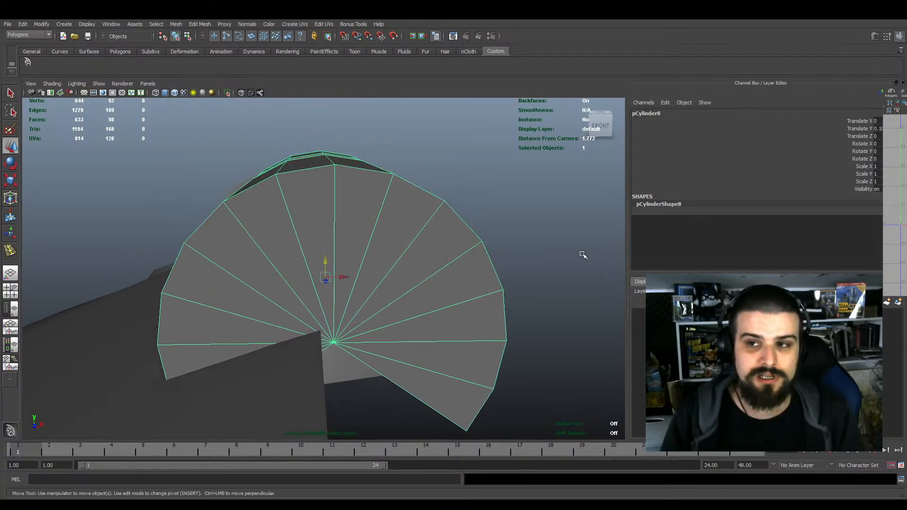
pyautogui.keyDown('alt'); pyautogui.moveTo(393, 225); pyautogui.dragTo(389, 343); pyautogui.keyUp('alt')
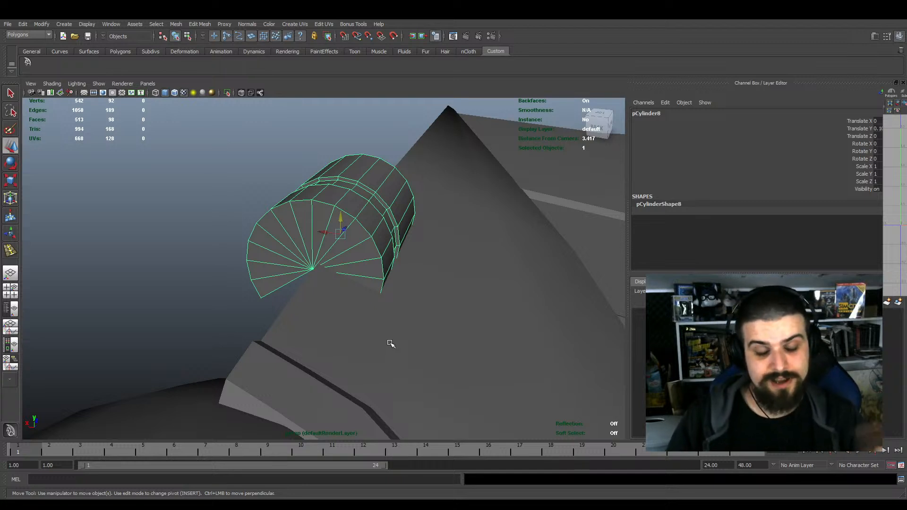
pyautogui.keyDown('alt'); pyautogui.moveTo(391, 344); pyautogui.dragTo(423, 349); pyautogui.keyUp('alt')
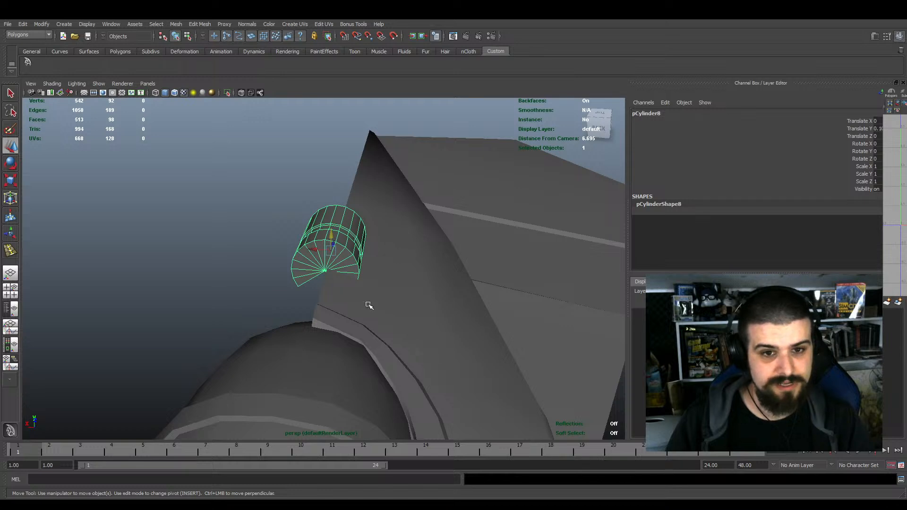
pyautogui.keyDown('alt'); pyautogui.moveTo(369, 305); pyautogui.dragTo(322, 320); pyautogui.keyUp('alt')
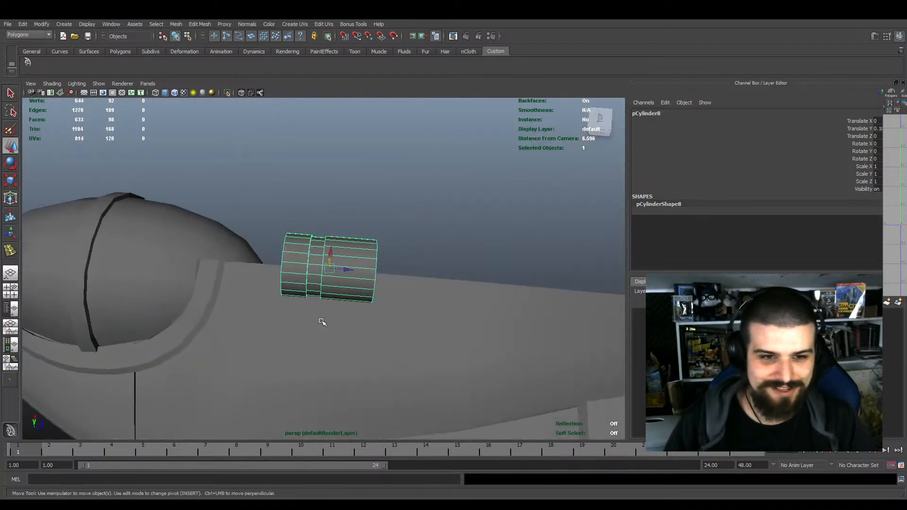
# Raise the upper part of the fuselage edge loop beside the spine, behind the canopy, slightly and save the scene
pyautogui.click(237, 311)
pyautogui.keyDown('alt'); pyautogui.moveTo(237, 311); pyautogui.dragTo(343, 303); pyautogui.keyUp('alt')
pyautogui.click(358, 278)
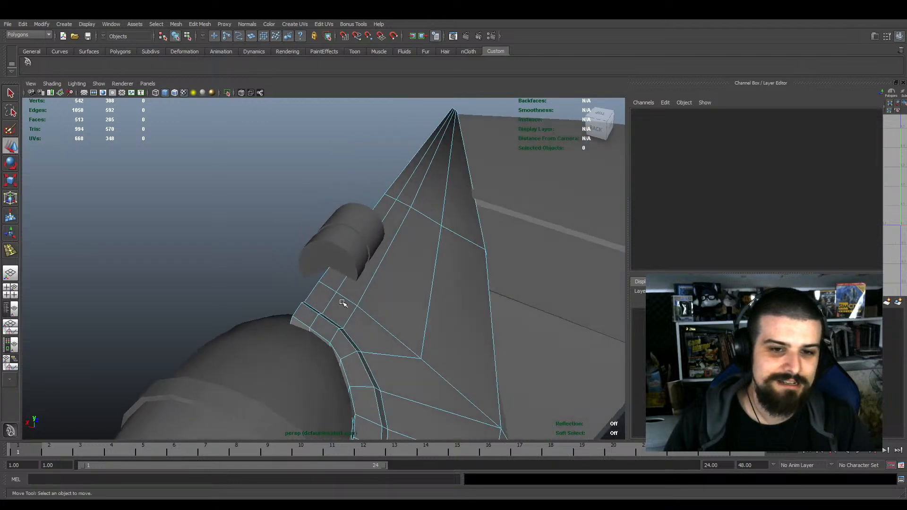
pyautogui.click(360, 299)
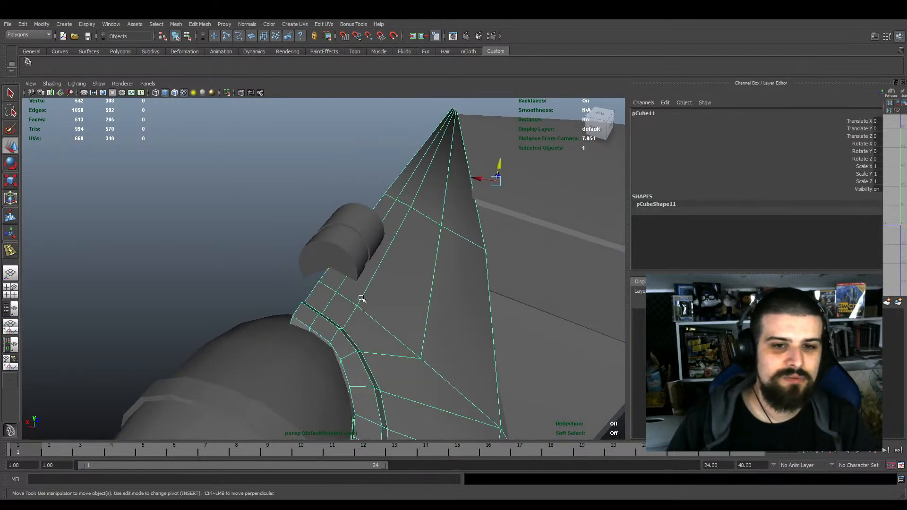
pyautogui.press('F10')
pyautogui.doubleClick(344, 282)
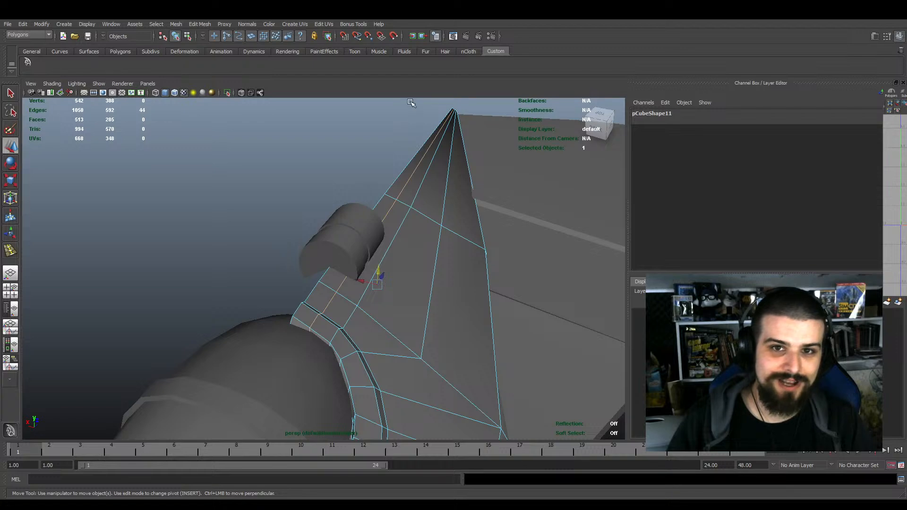
pyautogui.keyDown('alt'); pyautogui.moveTo(374, 229); pyautogui.dragTo(264, 283); pyautogui.keyUp('alt')
pyautogui.moveTo(115, 222); pyautogui.dragTo(299, 395)
pyautogui.press('f')
pyautogui.keyDown('alt'); pyautogui.moveTo(314, 324); pyautogui.dragTo(264, 340); pyautogui.keyUp('alt')
pyautogui.scroll(-4, 283, 314)
pyautogui.moveTo(30, 380); pyautogui.dragTo(577, 255)
pyautogui.keyDown('alt'); pyautogui.moveTo(312, 257); pyautogui.dragTo(344, 279); pyautogui.keyUp('alt')
pyautogui.keyDown('alt'); pyautogui.moveTo(344, 279); pyautogui.dragTo(370, 304, button='middle'); pyautogui.keyUp('alt')
pyautogui.scroll(8, 370, 304)
pyautogui.moveTo(424, 247); pyautogui.dragTo(424, 244)
pyautogui.click(259, 147)
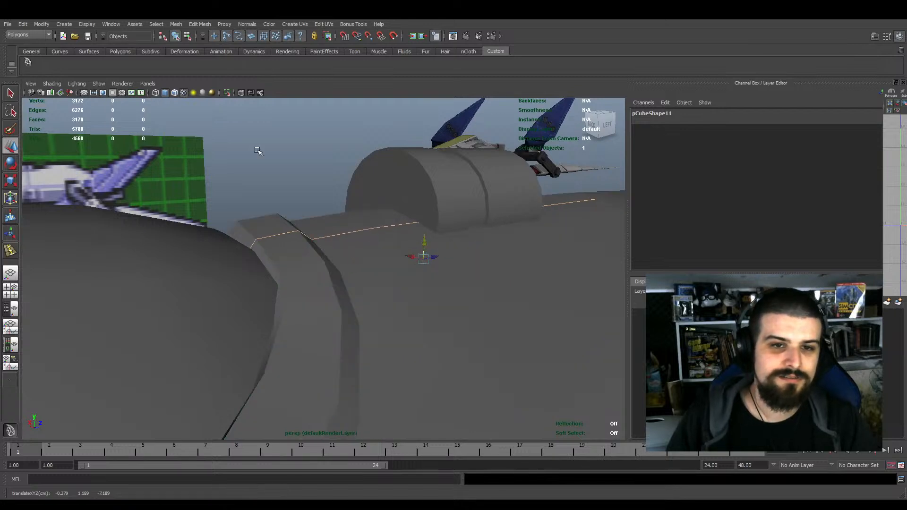
pyautogui.press('q')
pyautogui.hotkey('ctrl', 's')
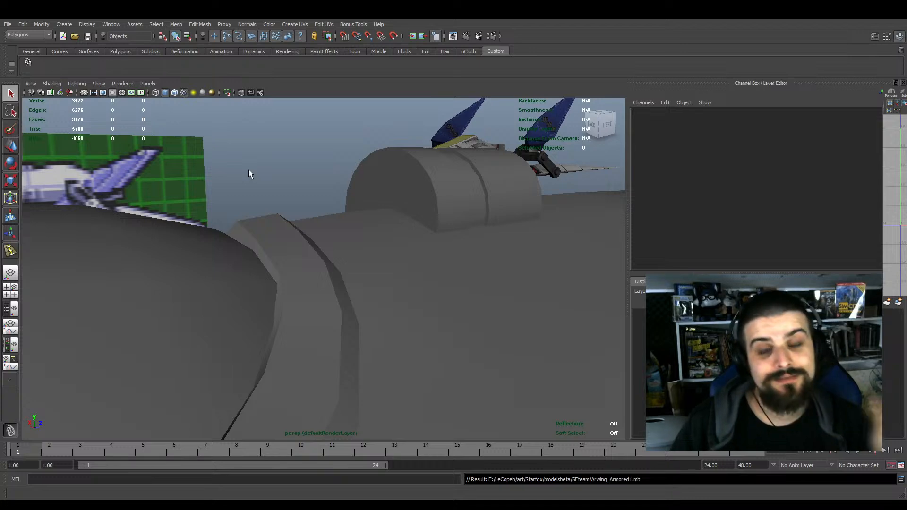
# Try to scale the grooved cylinder down uniformly against the side sprite
pyautogui.scroll(-5, 430, 237)
pyautogui.click(409, 231)
pyautogui.keyDown('alt'); pyautogui.moveTo(449, 253); pyautogui.dragTo(420, 259); pyautogui.keyUp('alt')
pyautogui.keyDown('alt'); pyautogui.moveTo(394, 251); pyautogui.dragTo(383, 281, button='middle'); pyautogui.keyUp('alt')
pyautogui.keyDown('alt'); pyautogui.moveTo(383, 281); pyautogui.dragTo(373, 258); pyautogui.keyUp('alt')
pyautogui.scroll(4, 368, 276)
pyautogui.scroll(-4, 452, 270)
pyautogui.scroll(3, 313, 308)
pyautogui.moveTo(313, 307)
pyautogui.keyDown('alt'); pyautogui.mouseDown()
pyautogui.moveTo(344, 279)
pyautogui.moveTo(328, 307)
pyautogui.mouseUp(); pyautogui.keyUp('alt')
pyautogui.press('r')
pyautogui.moveTo(331, 256); pyautogui.dragTo(341, 257)
pyautogui.keyDown('alt'); pyautogui.moveTo(341, 258); pyautogui.dragTo(304, 261); pyautogui.keyUp('alt')
pyautogui.hotkey('ctrl', 'z')
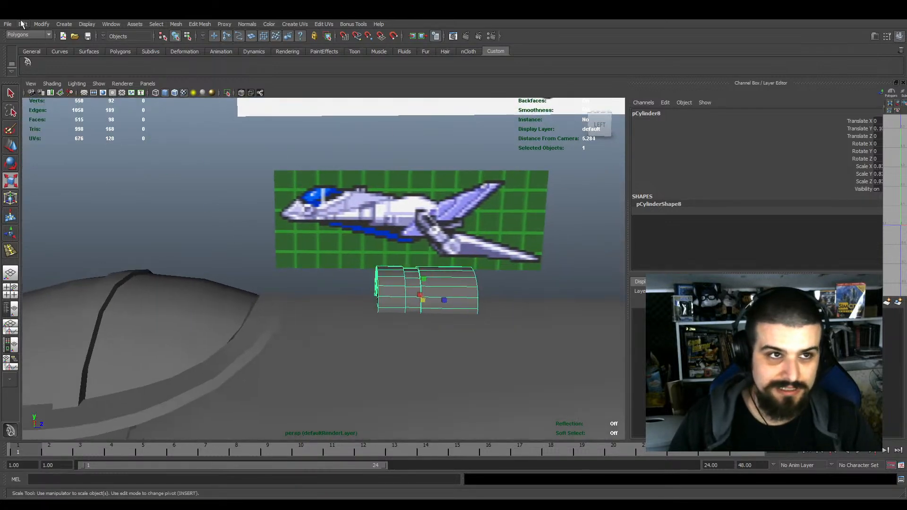
pyautogui.click(180, 175)
pyautogui.press('q')
# Compare the grooved cylinder's size and placement with the side sprite, then examine it from the front and above
pyautogui.scroll(-5, 259, 215)
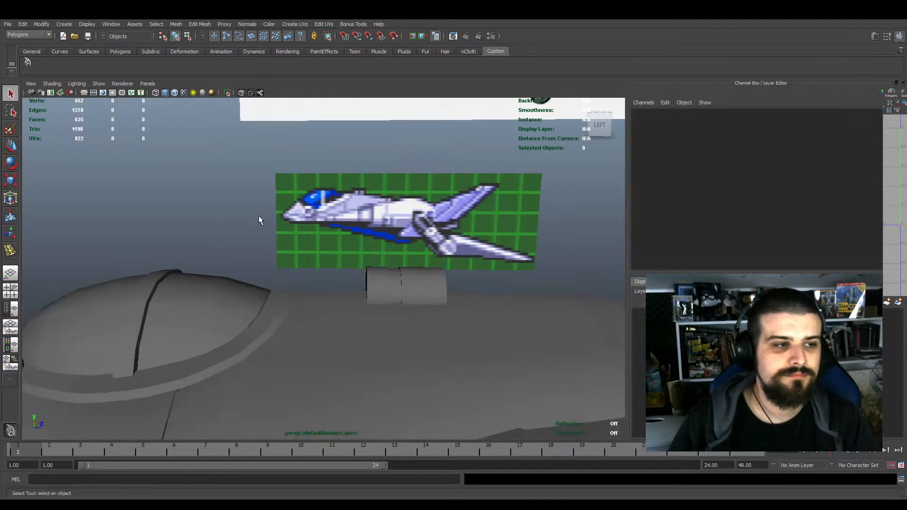
pyautogui.keyDown('alt'); pyautogui.moveTo(342, 284); pyautogui.dragTo(327, 251, button='middle'); pyautogui.keyUp('alt')
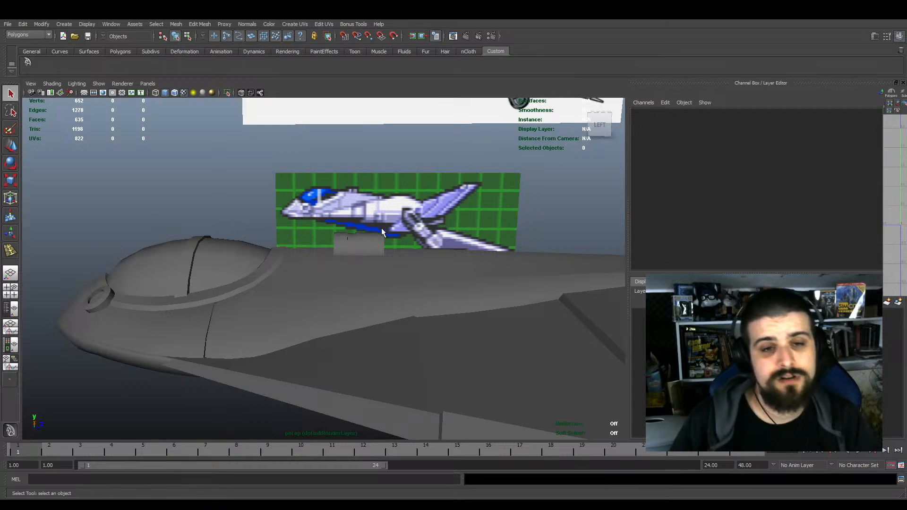
pyautogui.keyDown('alt'); pyautogui.moveTo(381, 227); pyautogui.dragTo(371, 252); pyautogui.keyUp('alt')
pyautogui.keyDown('alt'); pyautogui.moveTo(370, 252); pyautogui.dragTo(336, 275, button='middle'); pyautogui.keyUp('alt')
pyautogui.scroll(4, 336, 275)
pyautogui.moveTo(335, 275)
pyautogui.keyDown('alt'); pyautogui.mouseDown()
pyautogui.moveTo(375, 279)
pyautogui.moveTo(385, 270)
pyautogui.moveTo(345, 267)
pyautogui.moveTo(523, 299)
pyautogui.moveTo(480, 273)
pyautogui.moveTo(347, 268)
pyautogui.mouseUp(); pyautogui.keyUp('alt')
pyautogui.click(329, 266)
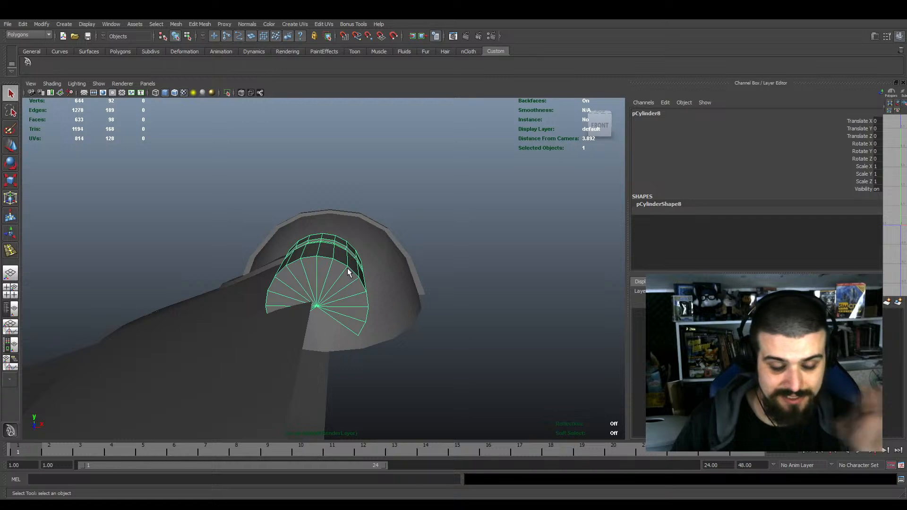
pyautogui.keyDown('alt'); pyautogui.moveTo(348, 267); pyautogui.dragTo(379, 365); pyautogui.keyUp('alt')
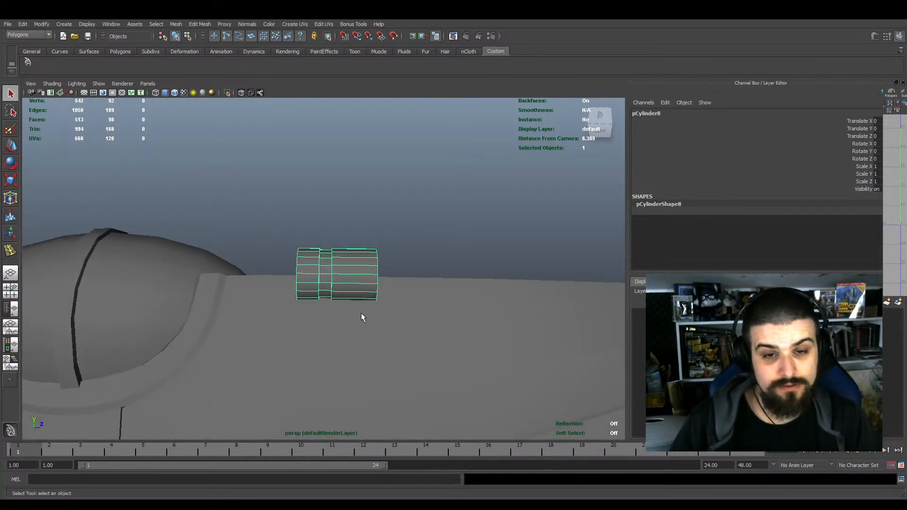
pyautogui.keyDown('alt'); pyautogui.moveTo(412, 310); pyautogui.dragTo(358, 310, button='middle'); pyautogui.keyUp('alt')
pyautogui.scroll(-5, 396, 305)
pyautogui.keyDown('alt'); pyautogui.moveTo(396, 305); pyautogui.dragTo(320, 286); pyautogui.keyUp('alt')
# Raise the vertex beside the upper centreline corner of the fuselage's rear end slightly
pyautogui.click(378, 284)
pyautogui.keyDown('alt'); pyautogui.moveTo(320, 286); pyautogui.dragTo(354, 242, button='middle'); pyautogui.keyUp('alt')
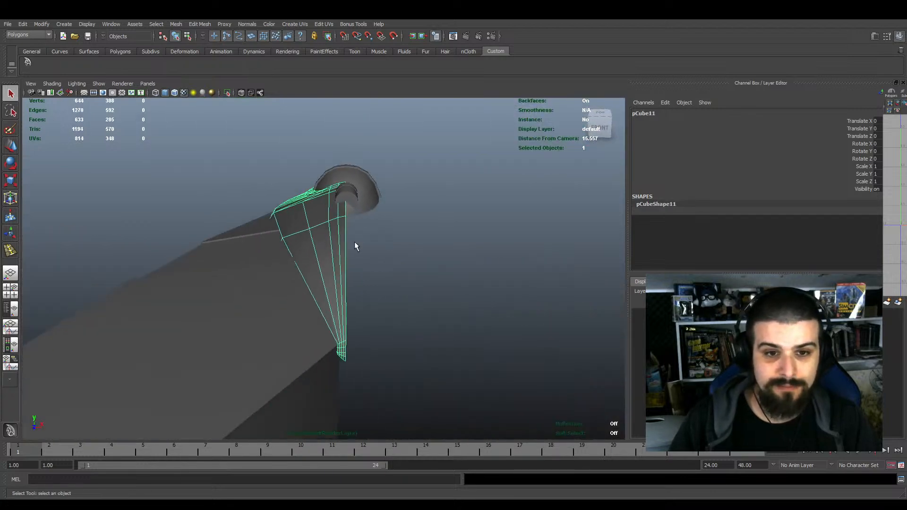
pyautogui.keyDown('alt'); pyautogui.moveTo(355, 243); pyautogui.dragTo(364, 261); pyautogui.keyUp('alt')
pyautogui.keyDown('alt'); pyautogui.moveTo(364, 261); pyautogui.dragTo(339, 292, button='middle'); pyautogui.keyUp('alt')
pyautogui.keyDown('alt'); pyautogui.moveTo(268, 292); pyautogui.dragTo(378, 298, button='right'); pyautogui.keyUp('alt')
pyautogui.moveTo(451, 266); pyautogui.dragTo(419, 257, button='right')
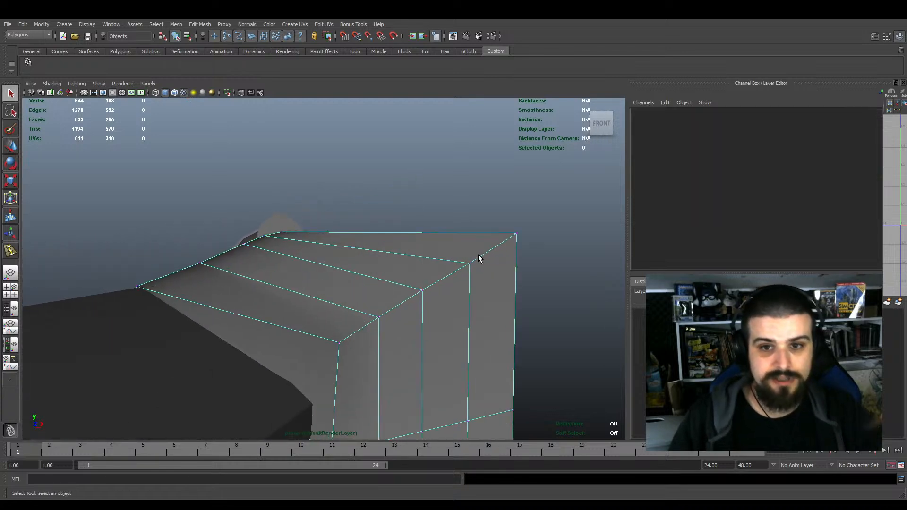
pyautogui.moveTo(474, 255); pyautogui.dragTo(460, 265)
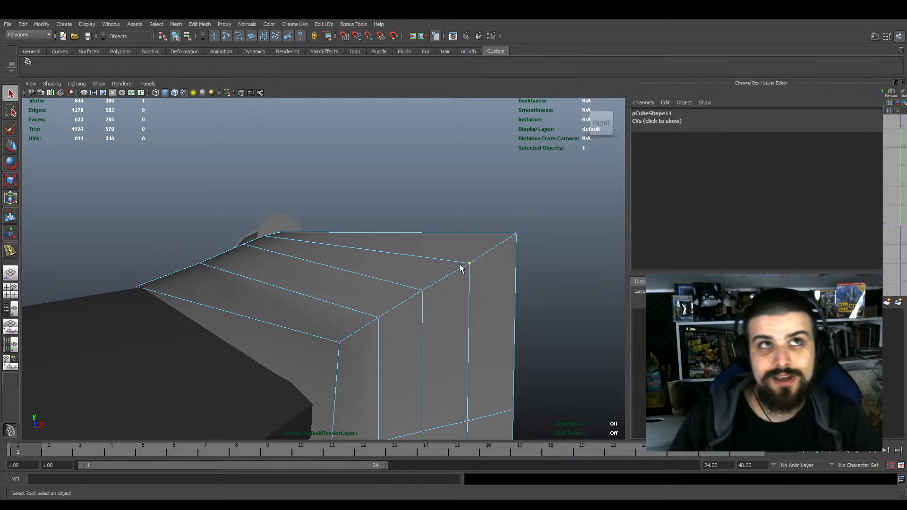
pyautogui.keyDown('alt'); pyautogui.moveTo(477, 233); pyautogui.dragTo(449, 257, button='middle'); pyautogui.keyUp('alt')
pyautogui.press('e')
pyautogui.press('w')
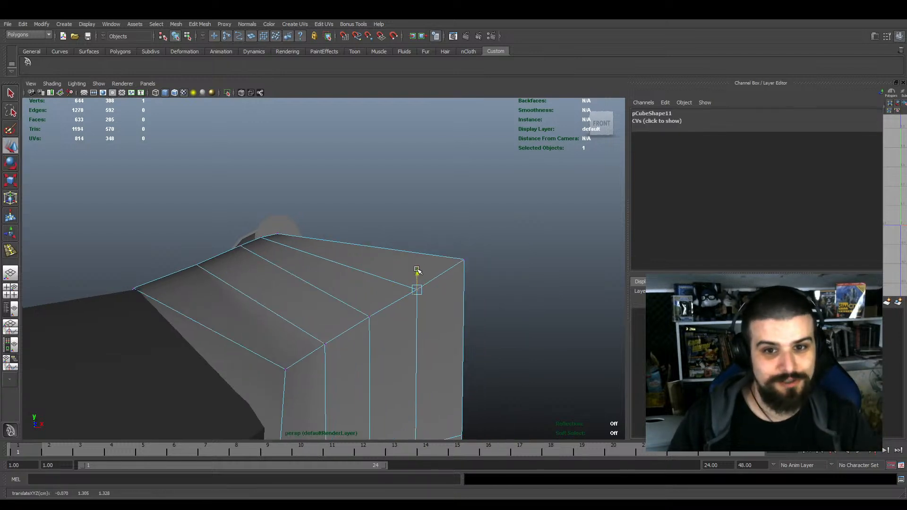
pyautogui.moveTo(417, 270); pyautogui.dragTo(417, 263)
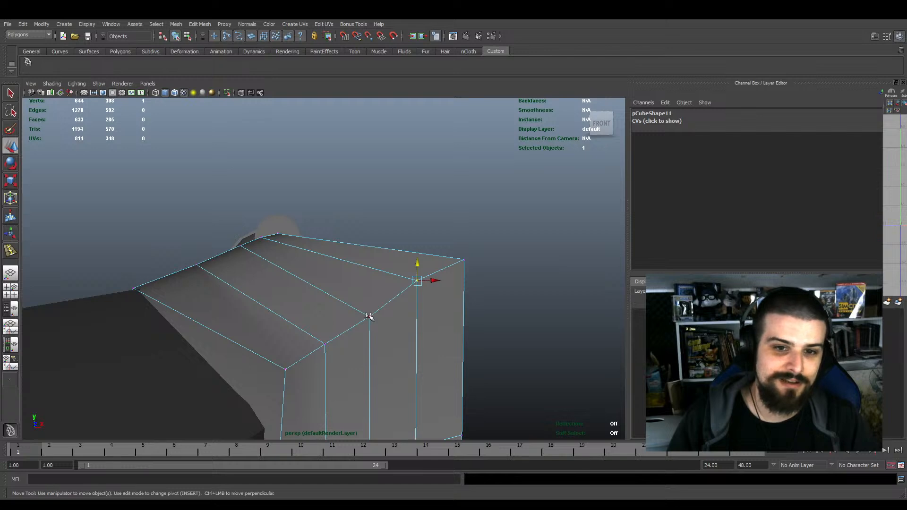
# Raise the two following vertices along the fuselage's rear top edge slightly to round its slope
pyautogui.click(369, 315)
pyautogui.moveTo(369, 301); pyautogui.dragTo(369, 294)
pyautogui.click(324, 345)
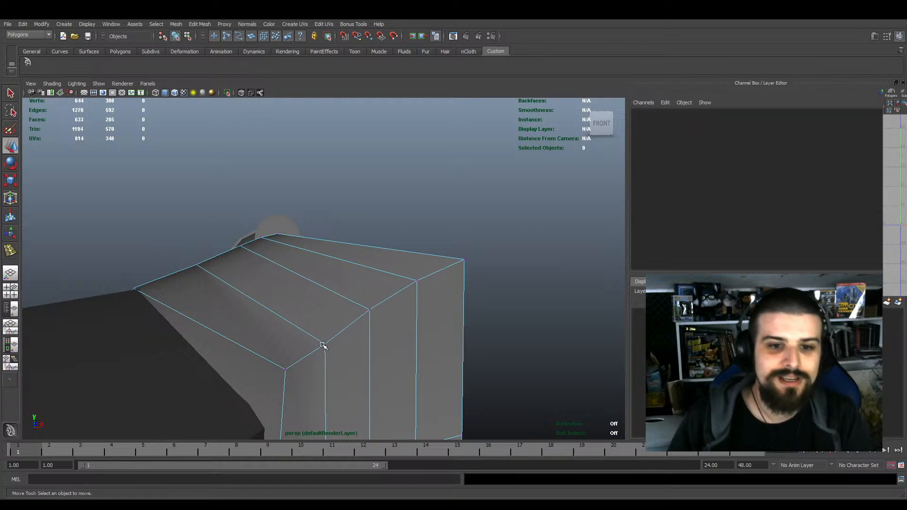
pyautogui.click(324, 344)
pyautogui.moveTo(325, 328); pyautogui.dragTo(324, 321)
pyautogui.moveTo(345, 328)
pyautogui.keyDown('alt'); pyautogui.mouseDown(button='middle')
pyautogui.moveTo(345, 298)
pyautogui.moveTo(343, 313)
pyautogui.mouseUp(button='middle'); pyautogui.keyUp('alt')
# Adjust the soft/hard edge normals around the outer edges of the fuselage's rear end face
pyautogui.moveTo(333, 204)
pyautogui.mouseDown(button='right')
pyautogui.moveTo(409, 193)
pyautogui.moveTo(333, 236)
pyautogui.moveTo(339, 222)
pyautogui.mouseUp(button='right')
pyautogui.press('F10')
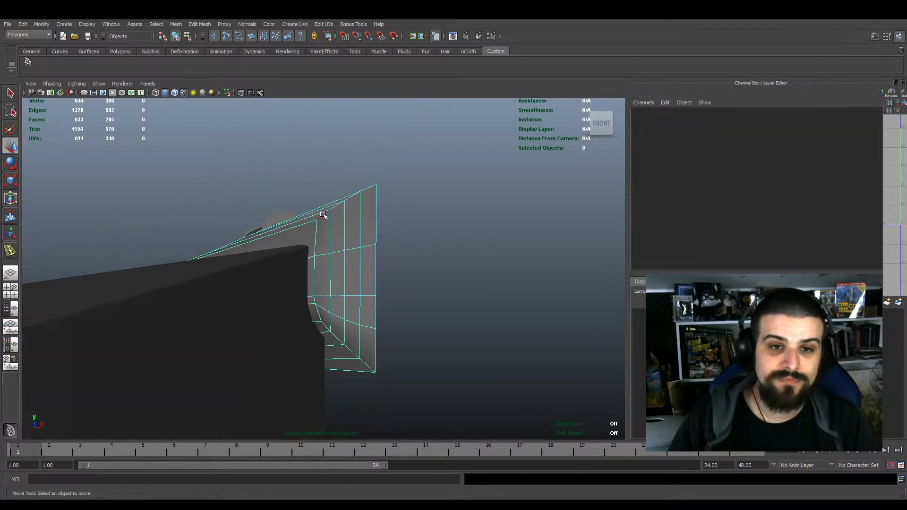
pyautogui.doubleClick(316, 236)
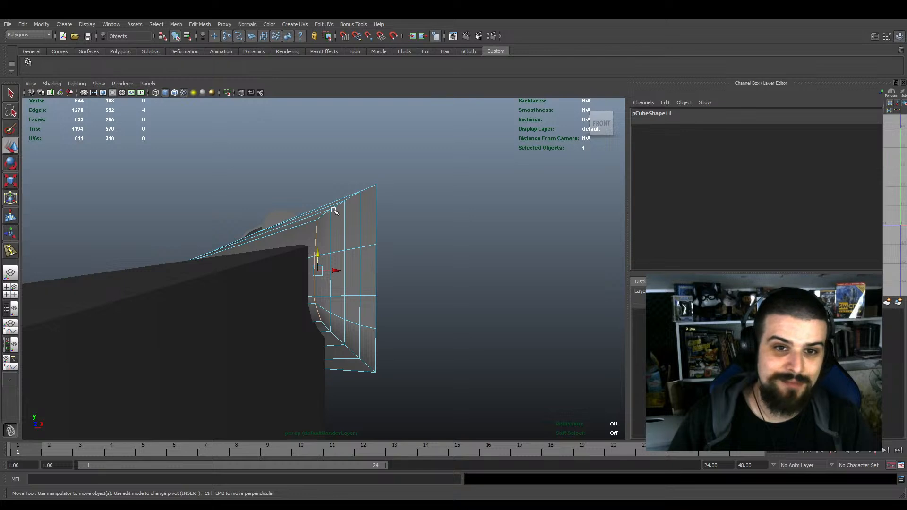
pyautogui.keyDown('shift'); pyautogui.doubleClick(333, 208); pyautogui.keyUp('shift')
pyautogui.keyDown('shift'); pyautogui.doubleClick(334, 334); pyautogui.keyUp('shift')
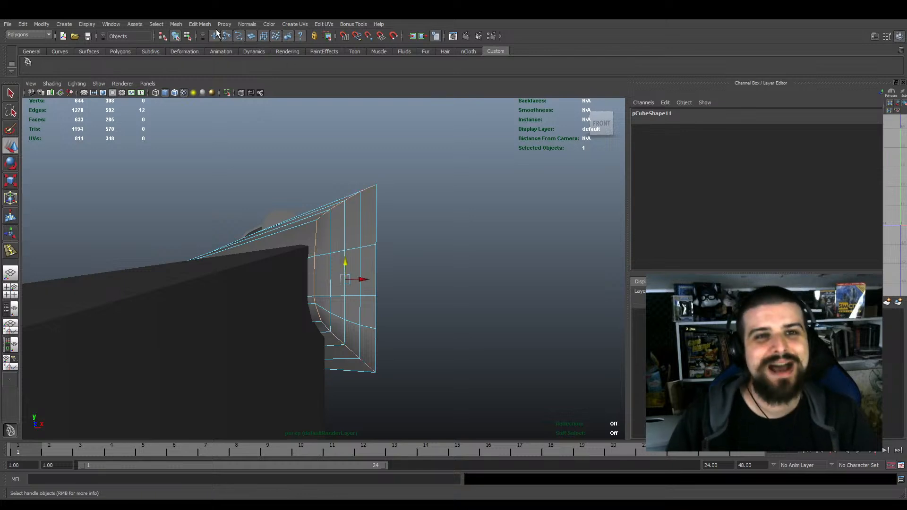
pyautogui.click(248, 22)
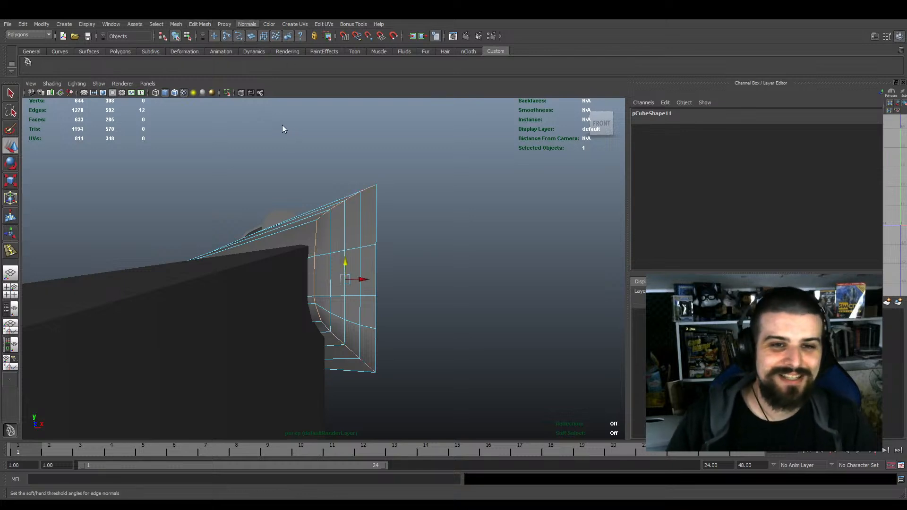
pyautogui.click(282, 129)
# Return to object selection, select the wing and save the scene
pyautogui.keyDown('alt'); pyautogui.moveTo(279, 194); pyautogui.dragTo(395, 262); pyautogui.keyUp('alt')
pyautogui.moveTo(360, 266); pyautogui.dragTo(392, 253, button='right')
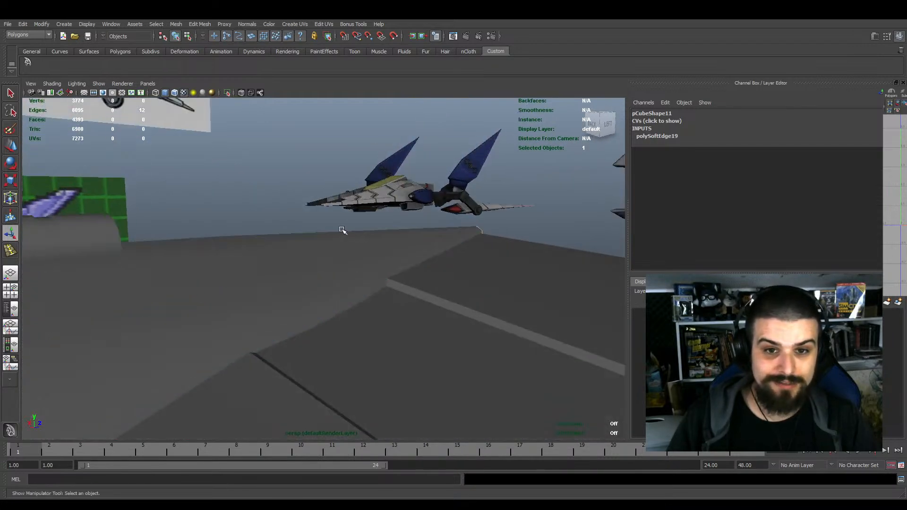
pyautogui.keyDown('alt'); pyautogui.moveTo(342, 231); pyautogui.dragTo(372, 307); pyautogui.keyUp('alt')
pyautogui.click(378, 316)
pyautogui.scroll(-3, 349, 303)
pyautogui.scroll(-5, 348, 305)
pyautogui.scroll(4, 431, 314)
pyautogui.hotkey('ctrl', 's')
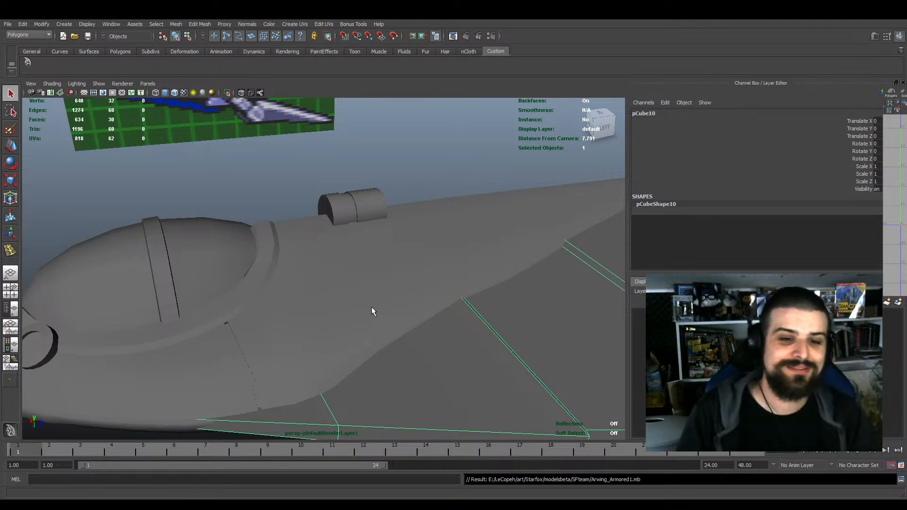
# Examine the selected wing and its junction with the fuselage up close, then view the whole body from the front
pyautogui.scroll(-5, 371, 307)
pyautogui.keyDown('alt'); pyautogui.moveTo(371, 307); pyautogui.dragTo(330, 307); pyautogui.keyUp('alt')
pyautogui.scroll(5, 325, 310)
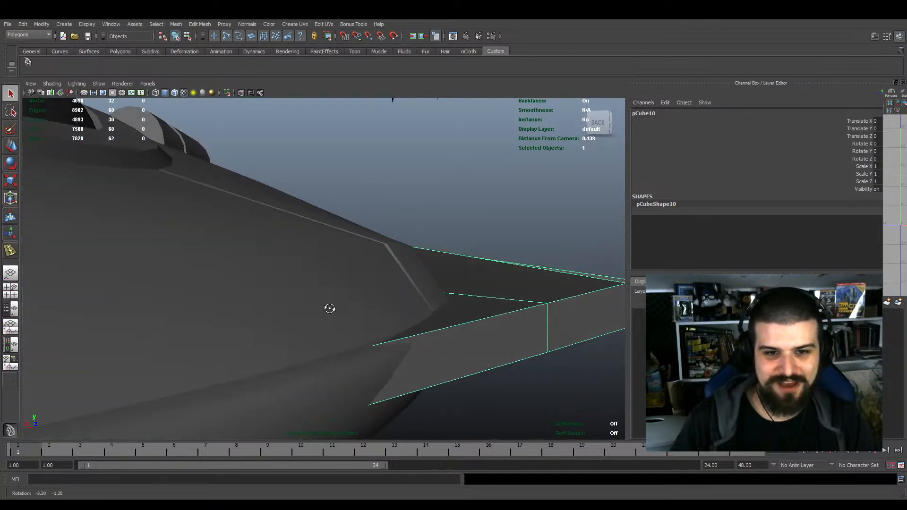
pyautogui.keyDown('alt'); pyautogui.moveTo(354, 308); pyautogui.dragTo(330, 296, button='middle'); pyautogui.keyUp('alt')
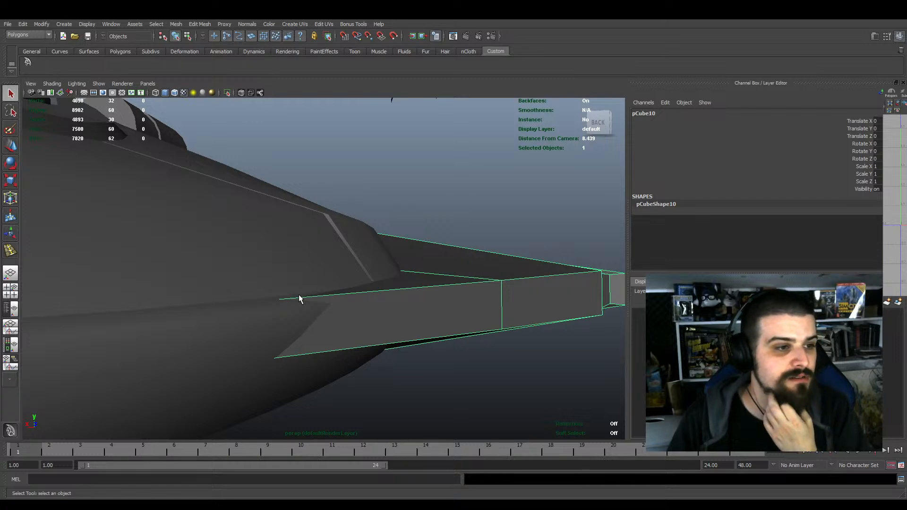
pyautogui.keyDown('alt'); pyautogui.moveTo(429, 237); pyautogui.dragTo(418, 217); pyautogui.keyUp('alt')
pyautogui.keyDown('alt'); pyautogui.moveTo(418, 217); pyautogui.dragTo(350, 219, button='right'); pyautogui.keyUp('alt')
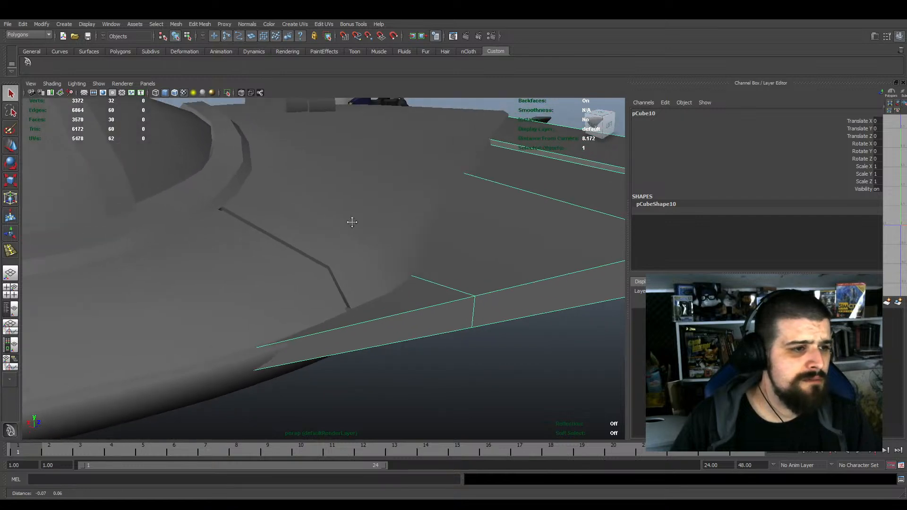
pyautogui.keyDown('alt'); pyautogui.moveTo(435, 308); pyautogui.dragTo(462, 288); pyautogui.keyUp('alt')
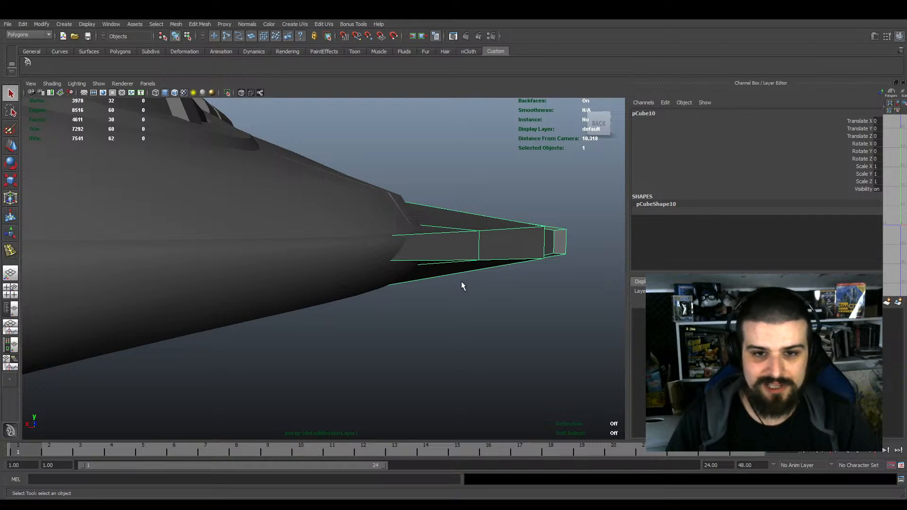
pyautogui.moveTo(463, 253)
pyautogui.keyDown('alt'); pyautogui.mouseDown()
pyautogui.moveTo(486, 245)
pyautogui.moveTo(470, 270)
pyautogui.mouseUp(); pyautogui.keyUp('alt')
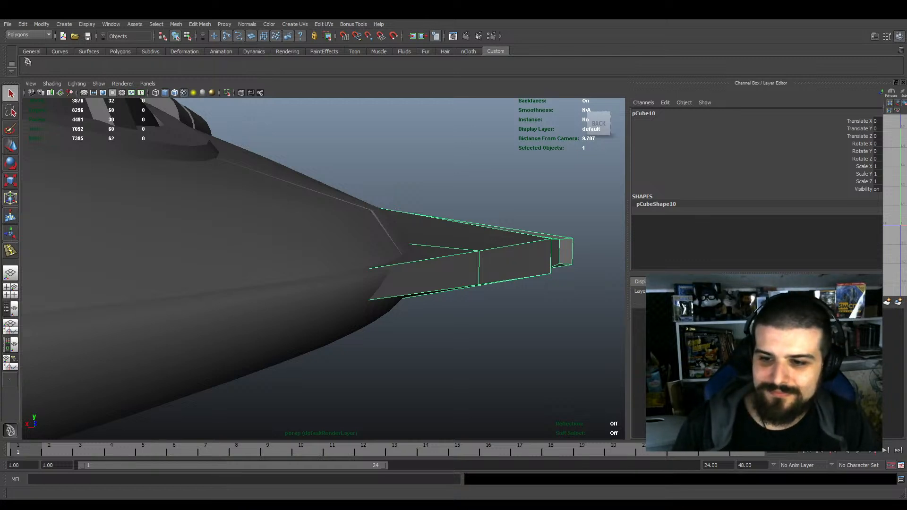
pyautogui.scroll(-5, 511, 230)
pyautogui.keyDown('alt'); pyautogui.moveTo(511, 230); pyautogui.dragTo(457, 256); pyautogui.keyUp('alt')
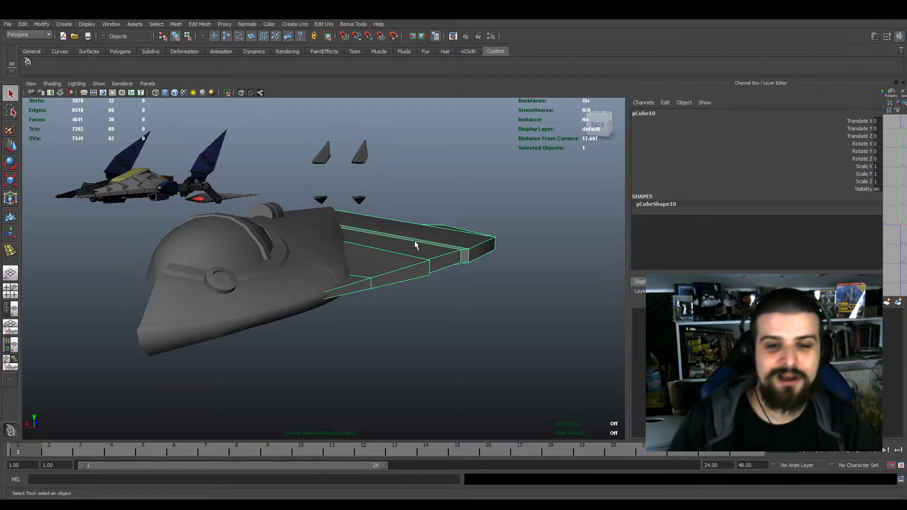
# Deselect the wing and examine the fuselage and wing from the side against the side sprite
pyautogui.keyDown('alt'); pyautogui.moveTo(415, 244); pyautogui.dragTo(366, 316); pyautogui.keyUp('alt')
pyautogui.press('f')
pyautogui.keyDown('alt'); pyautogui.moveTo(290, 327); pyautogui.dragTo(338, 329, button='middle'); pyautogui.keyUp('alt')
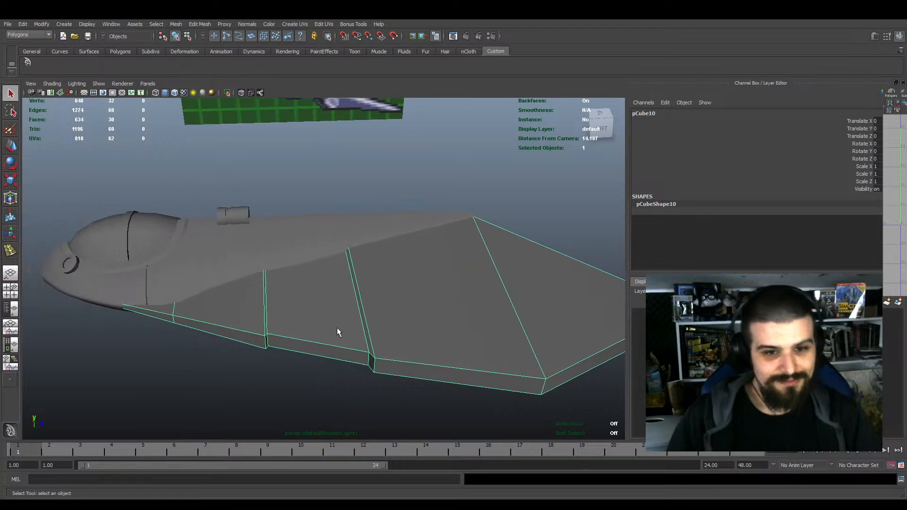
pyautogui.keyDown('alt'); pyautogui.moveTo(337, 329); pyautogui.dragTo(247, 416); pyautogui.keyUp('alt')
pyautogui.click(242, 405)
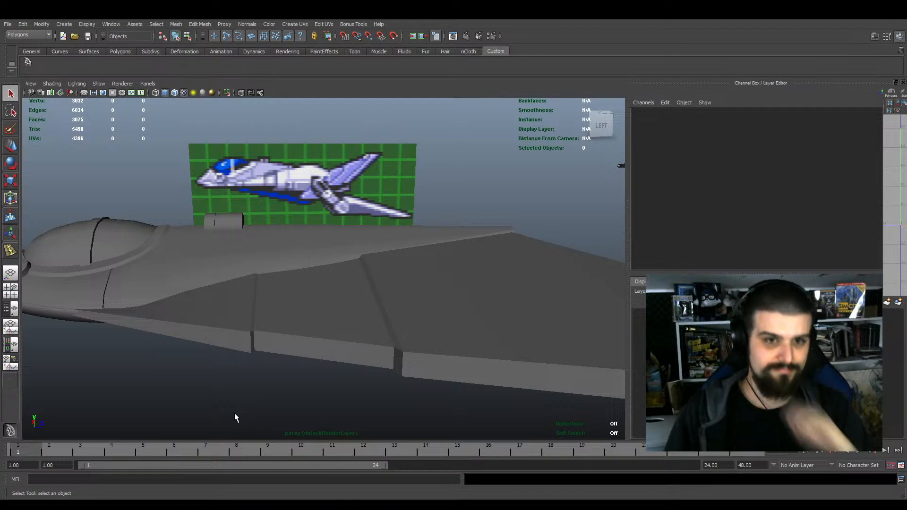
pyautogui.keyDown('alt'); pyautogui.moveTo(297, 347); pyautogui.dragTo(385, 313); pyautogui.keyUp('alt')
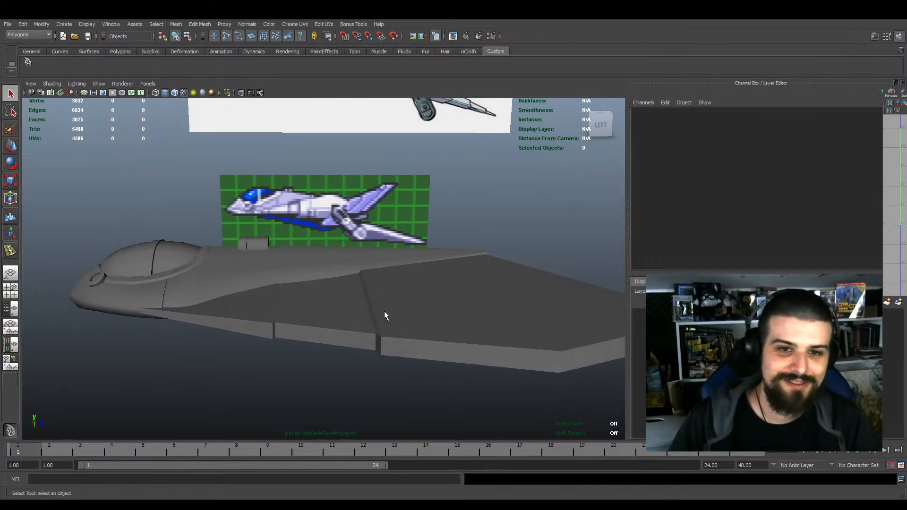
pyautogui.keyDown('alt'); pyautogui.moveTo(314, 298); pyautogui.dragTo(375, 362); pyautogui.keyUp('alt')
pyautogui.keyDown('alt'); pyautogui.moveTo(330, 250); pyautogui.dragTo(315, 305); pyautogui.keyUp('alt')
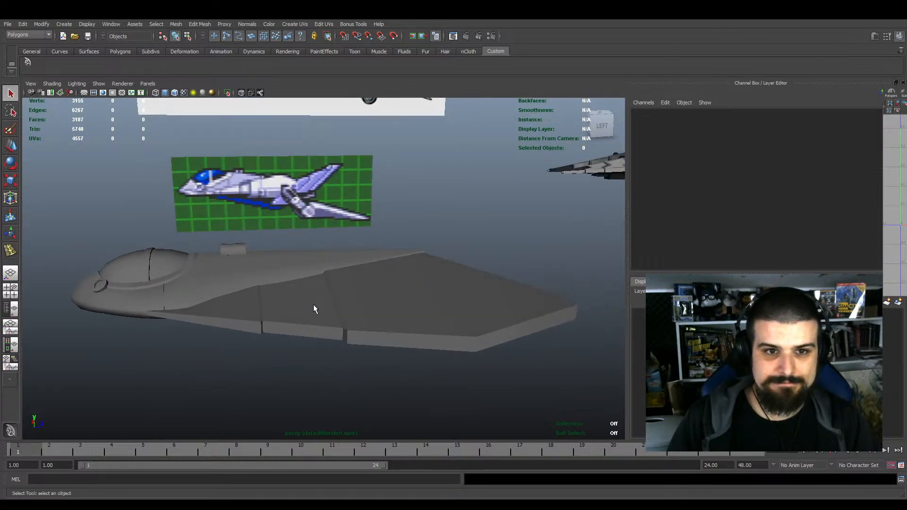
pyautogui.scroll(2, 323, 305)
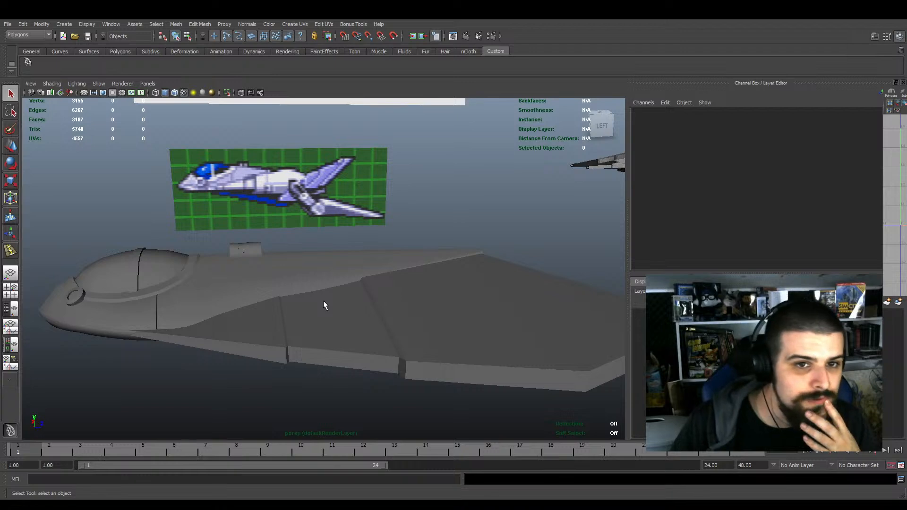
pyautogui.scroll(-5, 324, 301)
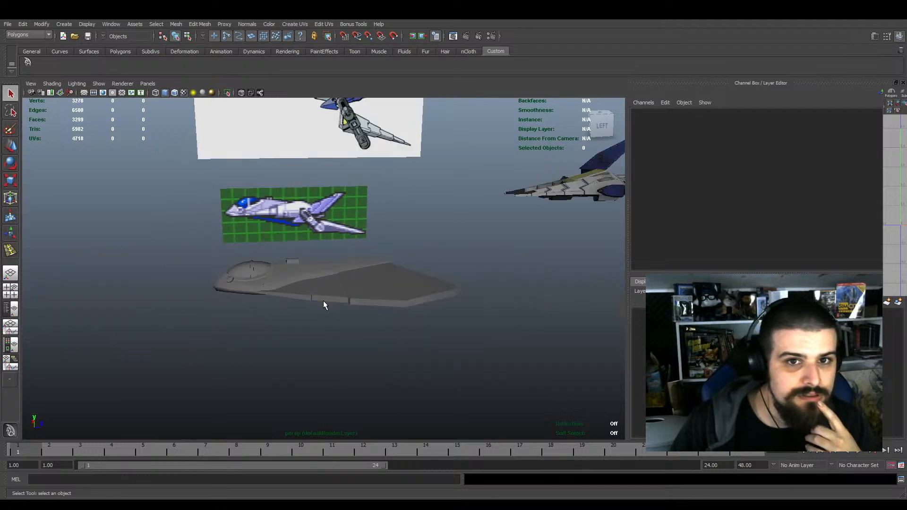
# Examine the lower wing in the illustration and compare it with the left lower wing of the textured ship
pyautogui.scroll(-2, 419, 202)
pyautogui.keyDown('alt'); pyautogui.moveTo(420, 202); pyautogui.dragTo(334, 294, button='middle'); pyautogui.keyUp('alt')
pyautogui.scroll(4, 338, 293)
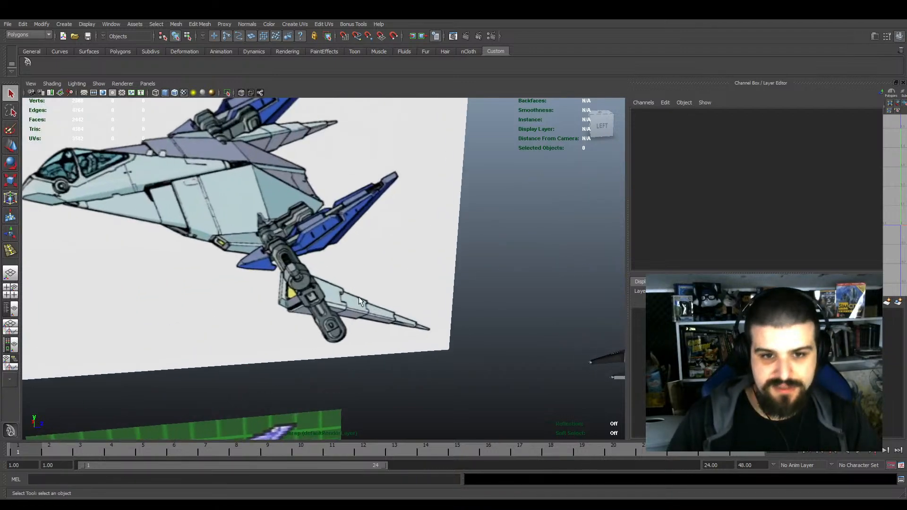
pyautogui.click(359, 297)
pyautogui.scroll(-1, 364, 312)
pyautogui.scroll(-2, 365, 310)
pyautogui.keyDown('alt'); pyautogui.moveTo(269, 272); pyautogui.dragTo(163, 262, button='middle'); pyautogui.keyUp('alt')
pyautogui.keyDown('alt'); pyautogui.moveTo(283, 321); pyautogui.dragTo(359, 318); pyautogui.keyUp('alt')
pyautogui.click(454, 271)
pyautogui.click(452, 278)
pyautogui.press('f')
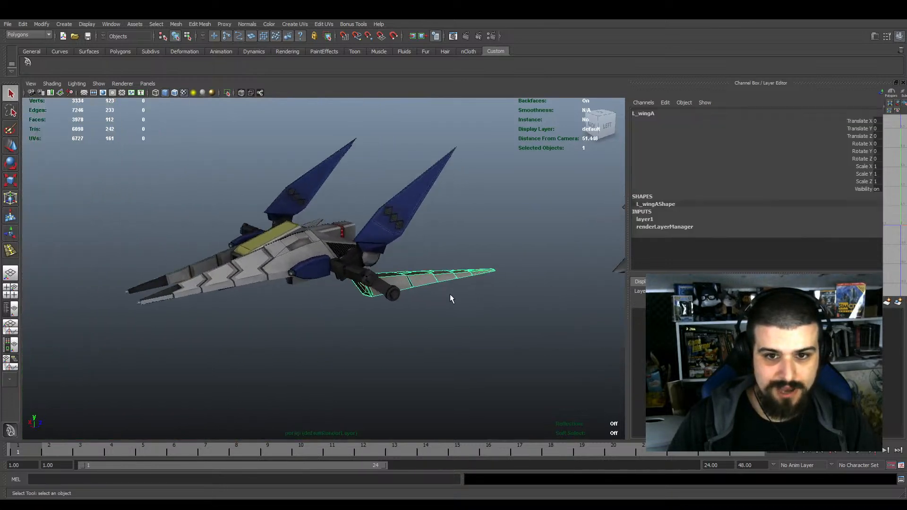
# Compare the wings and mechanical arm in the side sprite with those in the illustration above it
pyautogui.click(472, 277)
pyautogui.keyDown('alt'); pyautogui.moveTo(471, 277); pyautogui.dragTo(386, 284); pyautogui.keyUp('alt')
pyautogui.keyDown('alt'); pyautogui.moveTo(385, 284); pyautogui.dragTo(102, 318, button='right'); pyautogui.keyUp('alt')
pyautogui.keyDown('alt'); pyautogui.moveTo(101, 318); pyautogui.dragTo(202, 271, button='middle'); pyautogui.keyUp('alt')
pyautogui.keyDown('alt'); pyautogui.moveTo(201, 271); pyautogui.dragTo(356, 176, button='right'); pyautogui.keyUp('alt')
pyautogui.keyDown('alt'); pyautogui.moveTo(357, 176); pyautogui.dragTo(327, 331, button='middle'); pyautogui.keyUp('alt')
pyautogui.keyDown('alt'); pyautogui.moveTo(326, 331); pyautogui.dragTo(326, 308, button='right'); pyautogui.keyUp('alt')
pyautogui.keyDown('alt'); pyautogui.moveTo(326, 307); pyautogui.dragTo(329, 305); pyautogui.keyUp('alt')
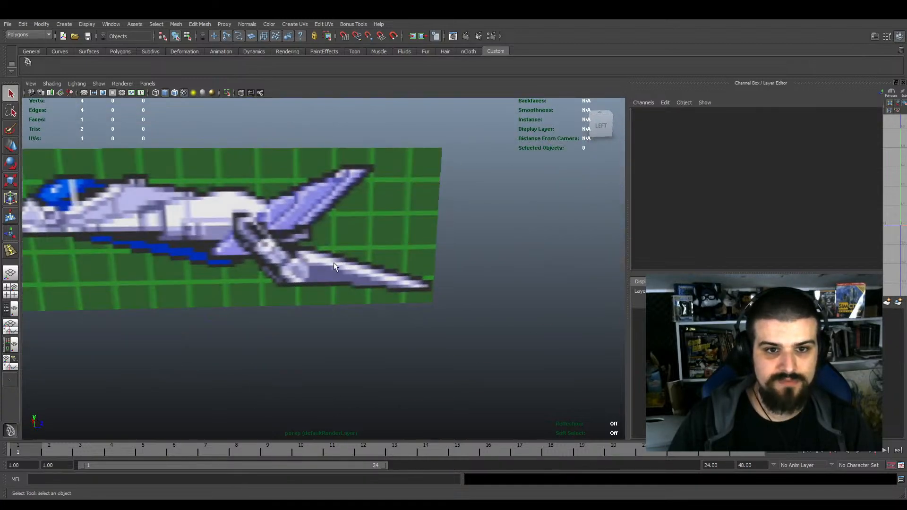
pyautogui.keyDown('alt'); pyautogui.moveTo(334, 262); pyautogui.dragTo(302, 262, button='right'); pyautogui.keyUp('alt')
pyautogui.keyDown('alt'); pyautogui.moveTo(359, 246); pyautogui.dragTo(421, 257, button='middle'); pyautogui.keyUp('alt')
pyautogui.keyDown('alt'); pyautogui.moveTo(421, 257); pyautogui.dragTo(372, 326, button='right'); pyautogui.keyUp('alt')
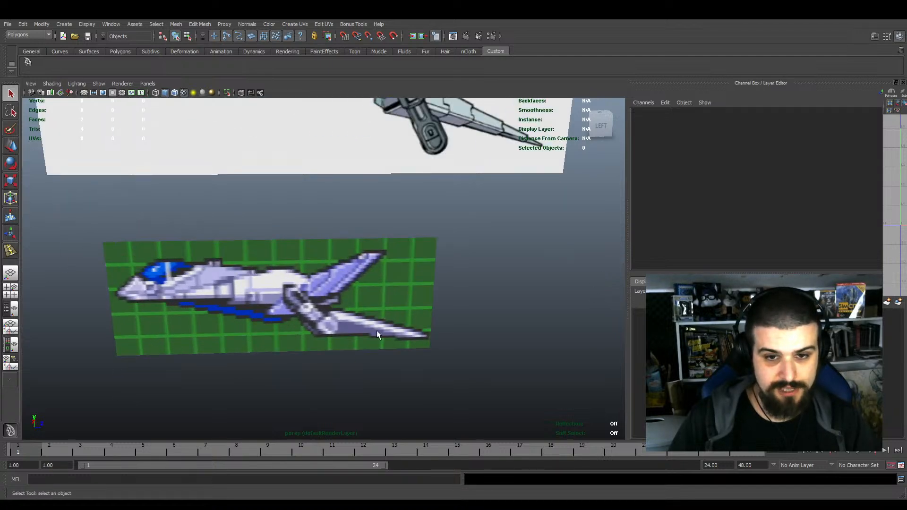
pyautogui.scroll(-5, 407, 344)
pyautogui.scroll(4, 399, 342)
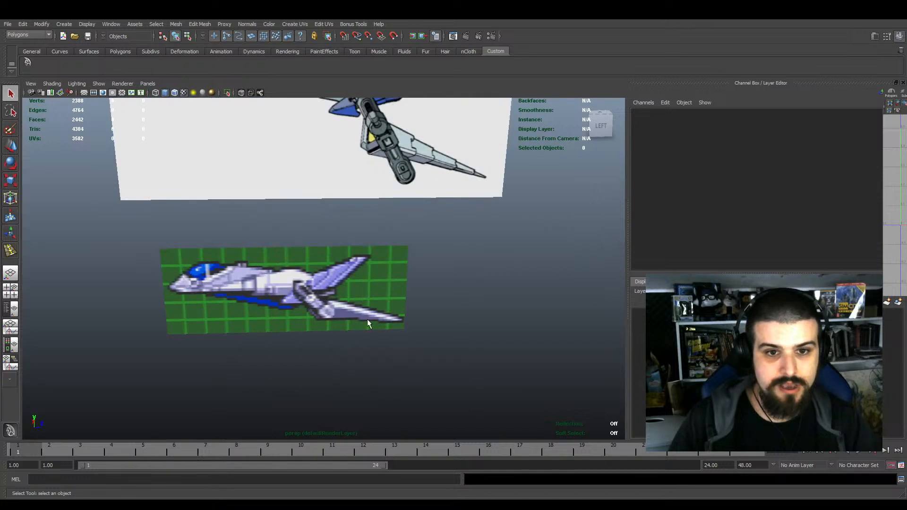
pyautogui.keyDown('alt'); pyautogui.moveTo(322, 264); pyautogui.dragTo(330, 316, button='middle'); pyautogui.keyUp('alt')
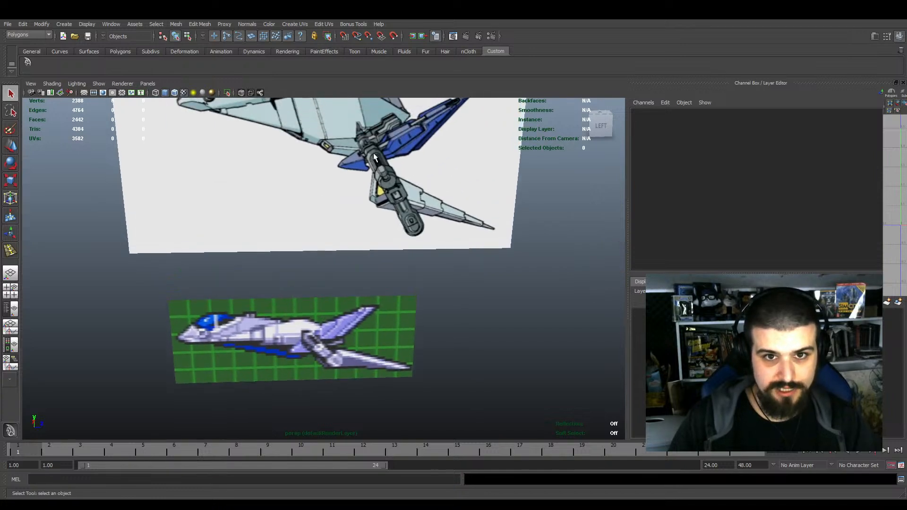
pyautogui.keyDown('alt'); pyautogui.moveTo(374, 156); pyautogui.dragTo(364, 183, button='middle'); pyautogui.keyUp('alt')
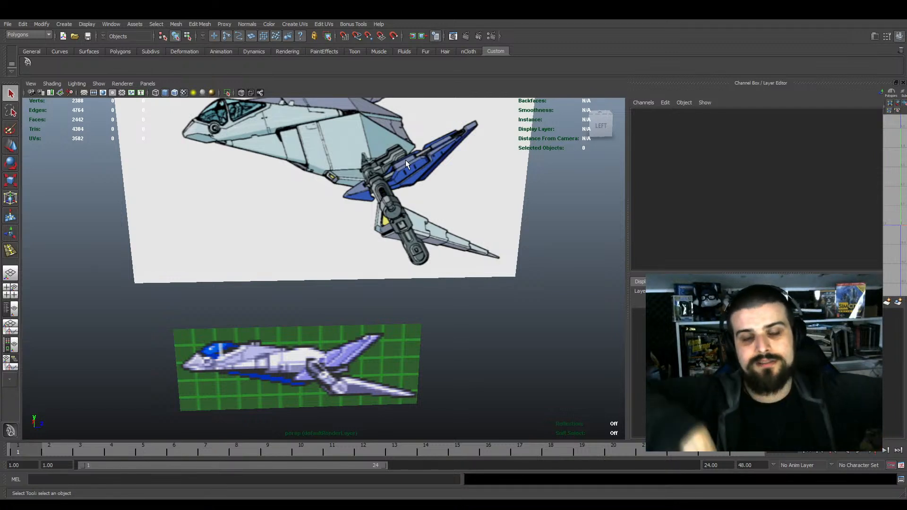
pyautogui.moveTo(405, 160)
pyautogui.keyDown('alt'); pyautogui.mouseDown(button='middle')
pyautogui.moveTo(397, 242)
pyautogui.moveTo(394, 193)
pyautogui.mouseUp(button='middle'); pyautogui.keyUp('alt')
pyautogui.keyDown('alt'); pyautogui.moveTo(358, 280); pyautogui.dragTo(344, 147, button='middle'); pyautogui.keyUp('alt')
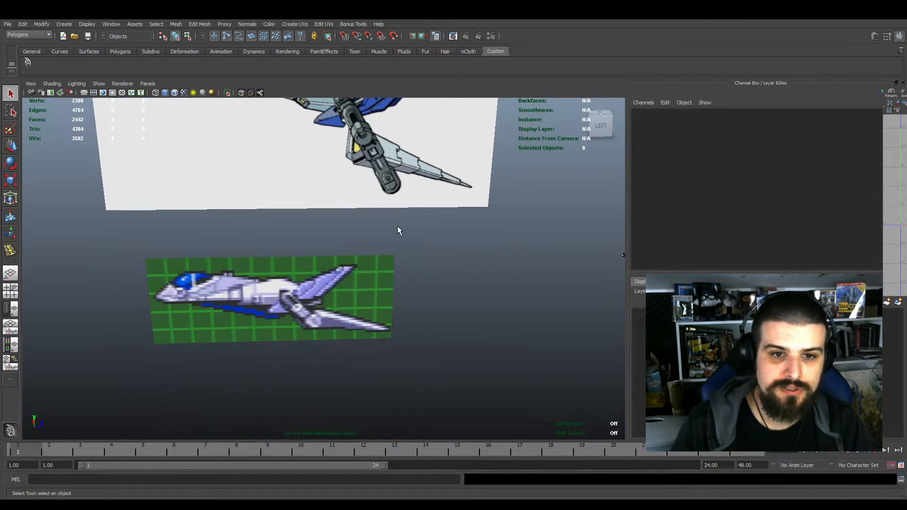
# Examine the textured ship's mechanical arm and wings, comparing them with the illustration and the side sprite
pyautogui.scroll(-7, 398, 226)
pyautogui.keyDown('alt'); pyautogui.moveTo(474, 269); pyautogui.dragTo(302, 263, button='middle'); pyautogui.keyUp('alt')
pyautogui.scroll(10, 302, 263)
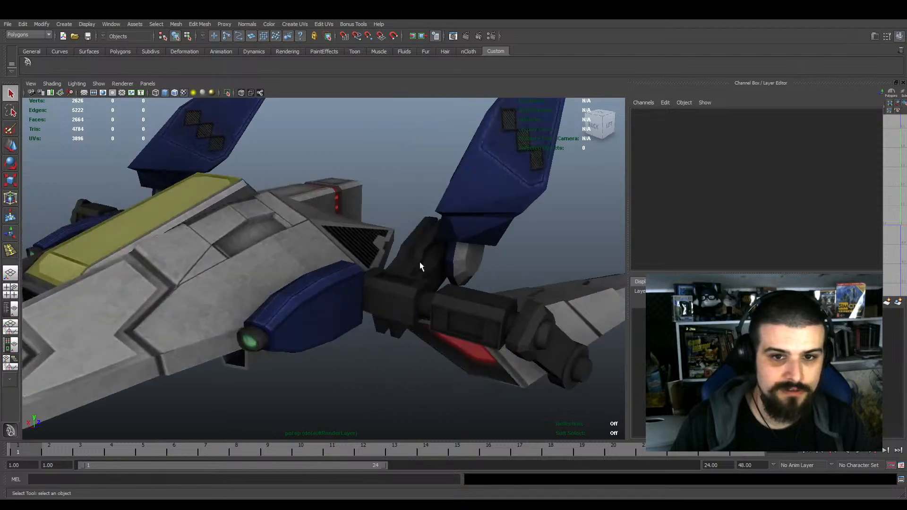
pyautogui.scroll(-7, 483, 311)
pyautogui.scroll(-3, 400, 296)
pyautogui.keyDown('alt'); pyautogui.moveTo(401, 296); pyautogui.dragTo(352, 322); pyautogui.keyUp('alt')
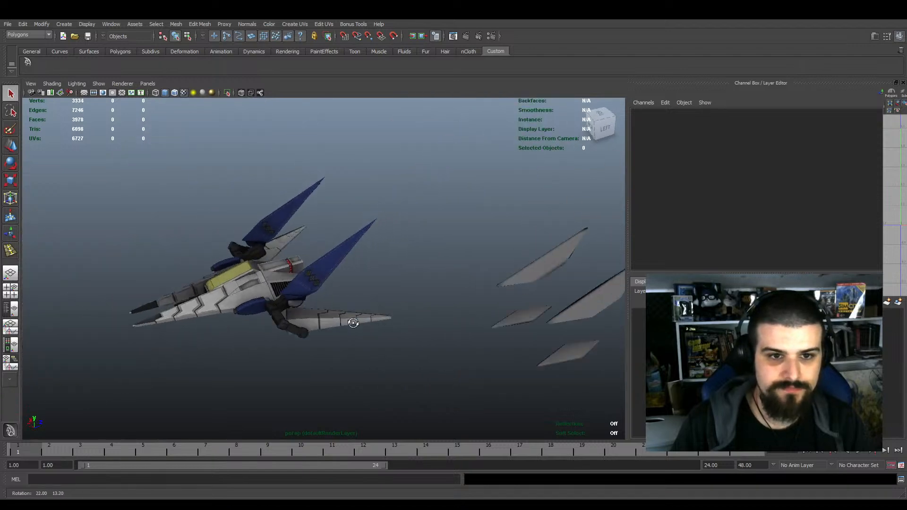
pyautogui.scroll(-5, 352, 322)
pyautogui.keyDown('alt'); pyautogui.moveTo(291, 334); pyautogui.dragTo(358, 310, button='middle'); pyautogui.keyUp('alt')
pyautogui.scroll(6, 498, 268)
pyautogui.keyDown('alt'); pyautogui.moveTo(192, 277); pyautogui.dragTo(548, 305, button='middle'); pyautogui.keyUp('alt')
pyautogui.scroll(4, 484, 277)
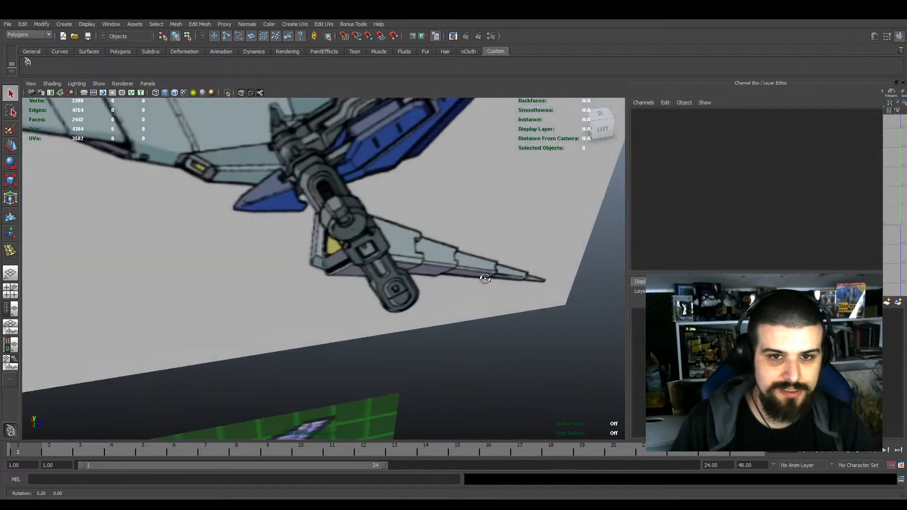
pyautogui.scroll(-3, 484, 278)
pyautogui.keyDown('alt'); pyautogui.moveTo(427, 317); pyautogui.dragTo(461, 251, button='middle'); pyautogui.keyUp('alt')
pyautogui.scroll(3, 462, 251)
pyautogui.keyDown('alt'); pyautogui.moveTo(462, 251); pyautogui.dragTo(257, 301); pyautogui.keyUp('alt')
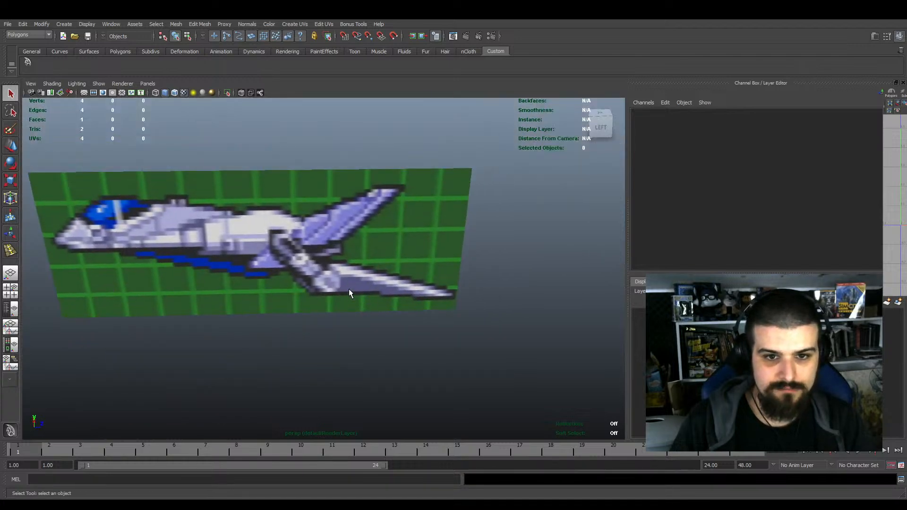
# Examine the arm linking fuselage and lower wing in the side sprite and illustration, returning to the textured ship
pyautogui.scroll(-3, 349, 272)
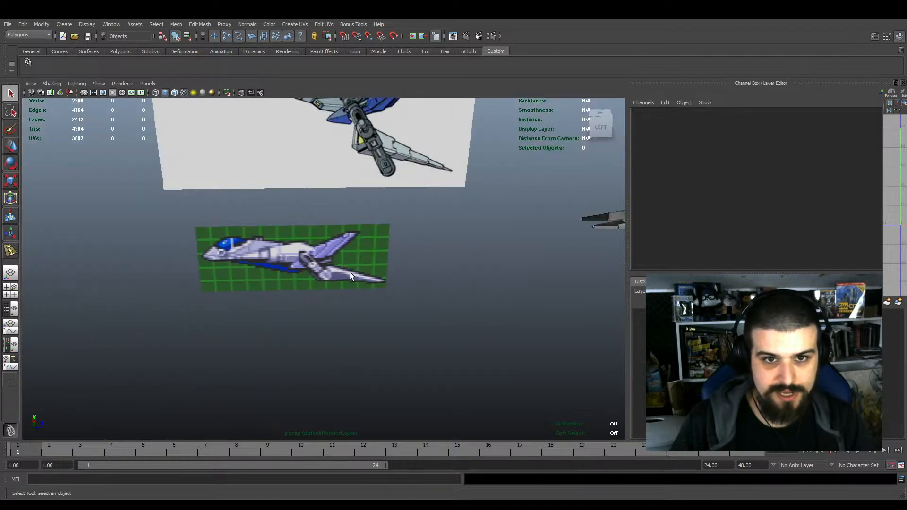
pyautogui.scroll(4, 350, 272)
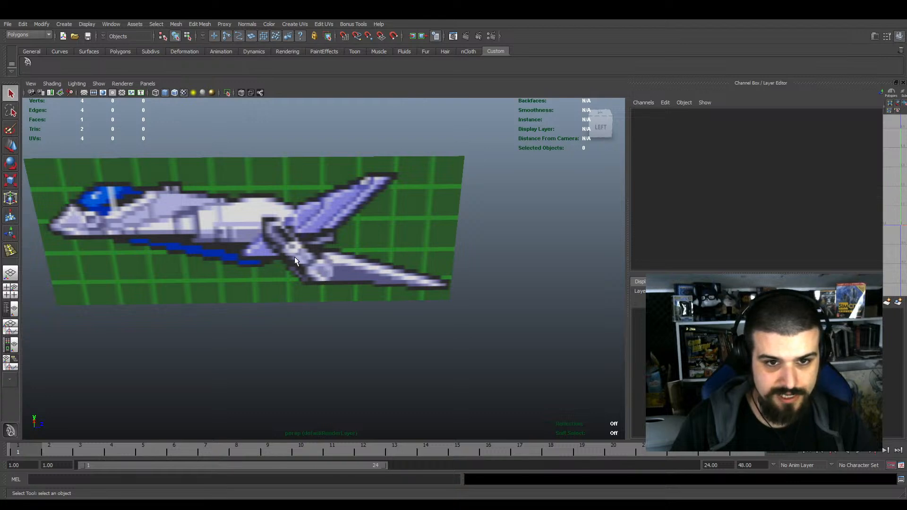
pyautogui.scroll(-5, 293, 251)
pyautogui.scroll(3, 350, 220)
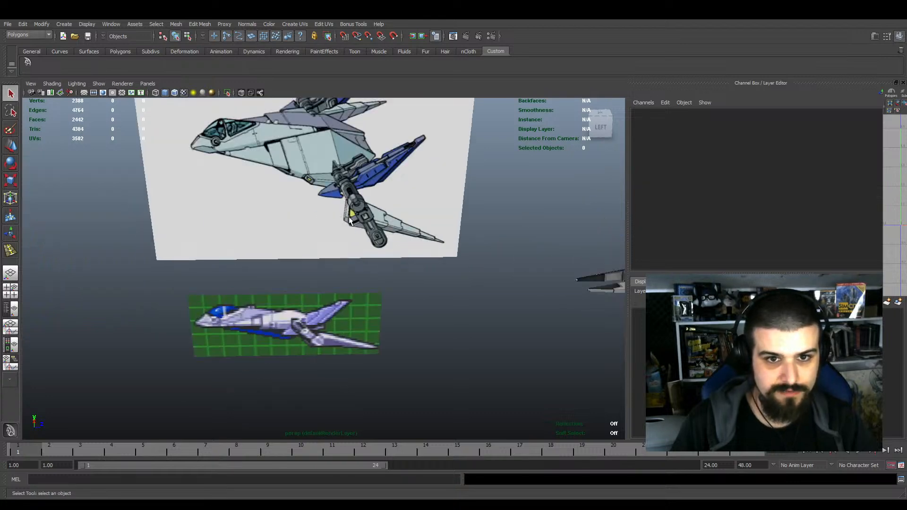
pyautogui.keyDown('alt'); pyautogui.moveTo(332, 301); pyautogui.dragTo(339, 239, button='middle'); pyautogui.keyUp('alt')
pyautogui.scroll(5, 339, 239)
pyautogui.scroll(-4, 338, 239)
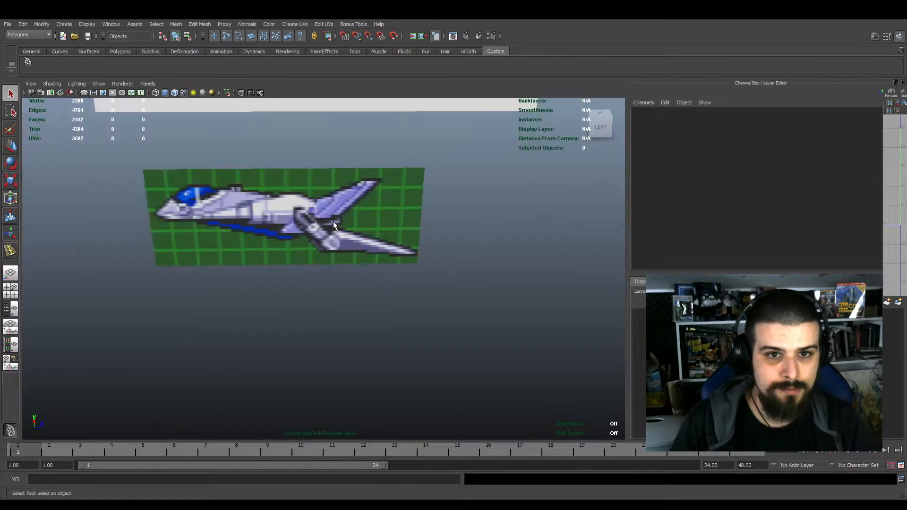
pyautogui.keyDown('alt'); pyautogui.moveTo(411, 258); pyautogui.dragTo(263, 251, button='middle'); pyautogui.keyUp('alt')
pyautogui.keyDown('alt'); pyautogui.moveTo(492, 215); pyautogui.dragTo(327, 235, button='middle'); pyautogui.keyUp('alt')
pyautogui.scroll(3, 391, 274)
# Select the textured ship and inspect the round joint at the lower end of its mechanical arm
pyautogui.click(411, 254)
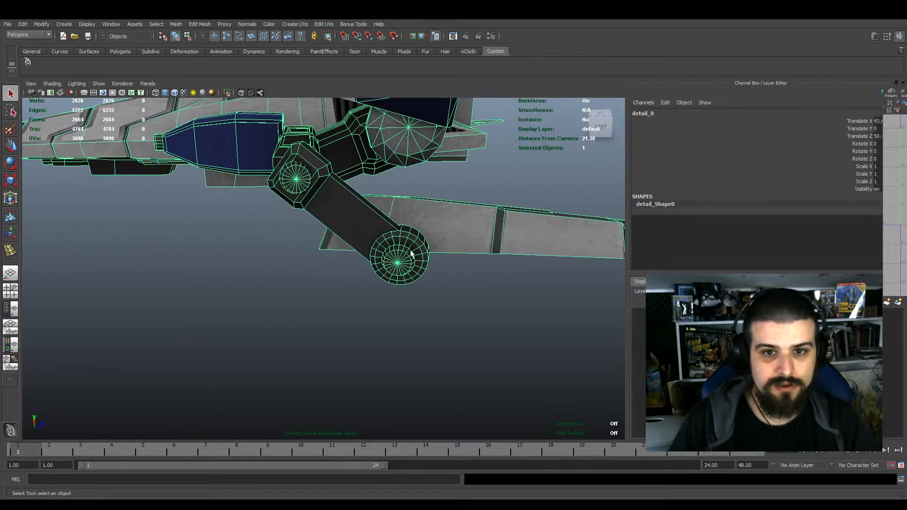
pyautogui.keyDown('alt'); pyautogui.moveTo(439, 269); pyautogui.dragTo(385, 314, button='middle'); pyautogui.keyUp('alt')
pyautogui.scroll(4, 345, 355)
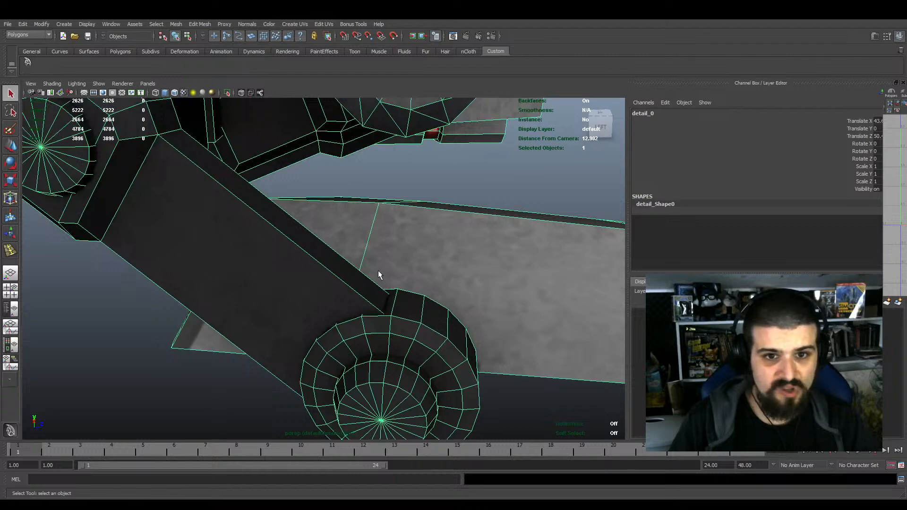
pyautogui.scroll(-2, 379, 274)
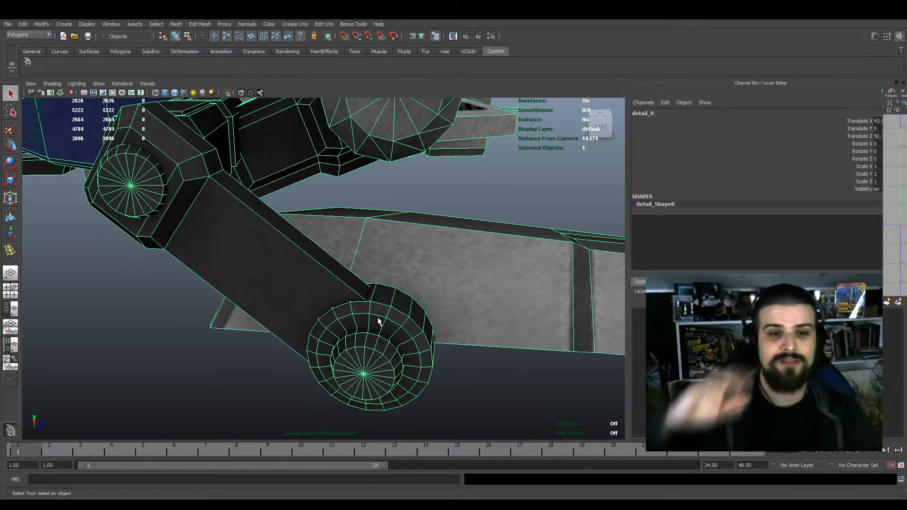
# Examine the textured ship's whole arm assembly from above and compare its layout with the arm in the illustration
pyautogui.scroll(-10, 373, 316)
pyautogui.keyDown('alt'); pyautogui.moveTo(372, 316); pyautogui.dragTo(417, 328); pyautogui.keyUp('alt')
pyautogui.scroll(-4, 389, 339)
pyautogui.scroll(-4, 423, 292)
pyautogui.keyDown('alt'); pyautogui.moveTo(417, 328); pyautogui.dragTo(377, 301, button='middle'); pyautogui.keyUp('alt')
pyautogui.scroll(12, 377, 302)
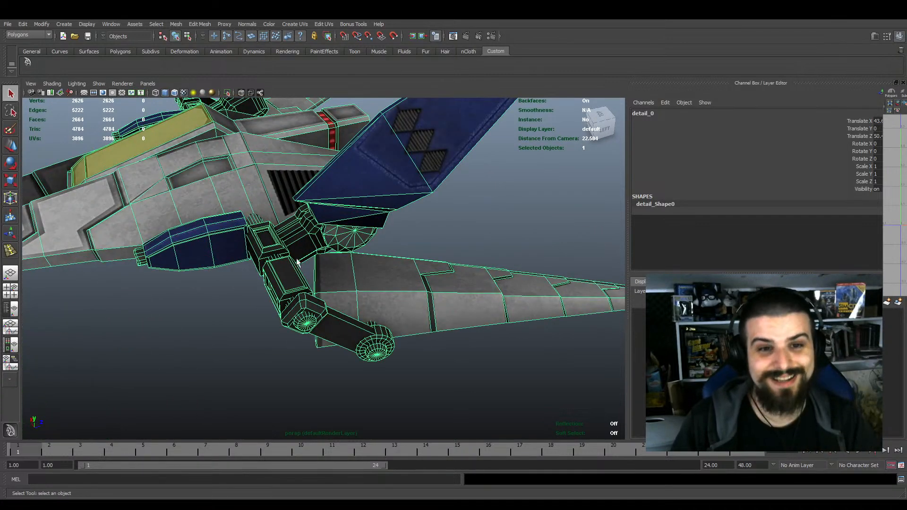
pyautogui.scroll(-8, 412, 350)
pyautogui.keyDown('alt'); pyautogui.moveTo(378, 348); pyautogui.dragTo(369, 317); pyautogui.keyUp('alt')
pyautogui.scroll(5, 355, 319)
pyautogui.scroll(-7, 336, 320)
pyautogui.keyDown('alt'); pyautogui.moveTo(264, 289); pyautogui.dragTo(379, 288, button='middle'); pyautogui.keyUp('alt')
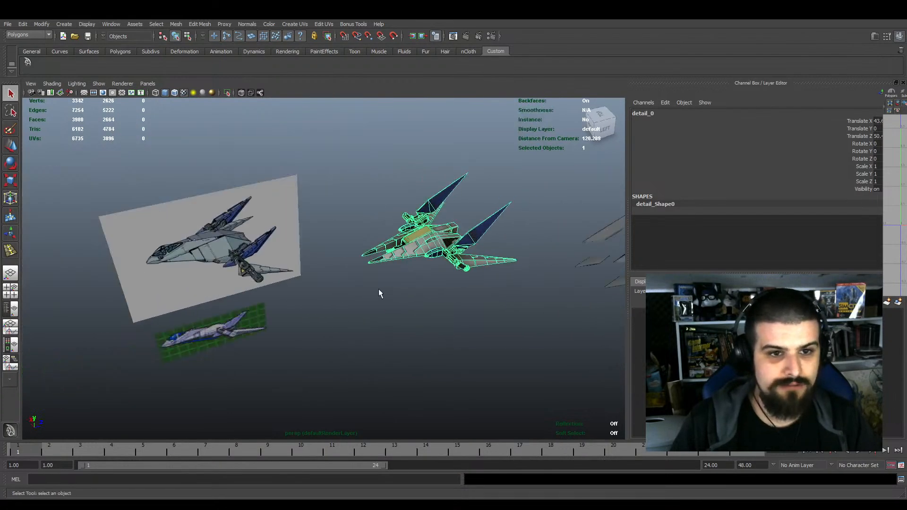
pyautogui.keyDown('alt'); pyautogui.moveTo(379, 288); pyautogui.dragTo(312, 276); pyautogui.keyUp('alt')
pyautogui.keyDown('alt'); pyautogui.moveTo(312, 276); pyautogui.dragTo(389, 299, button='middle'); pyautogui.keyUp('alt')
pyautogui.scroll(7, 389, 299)
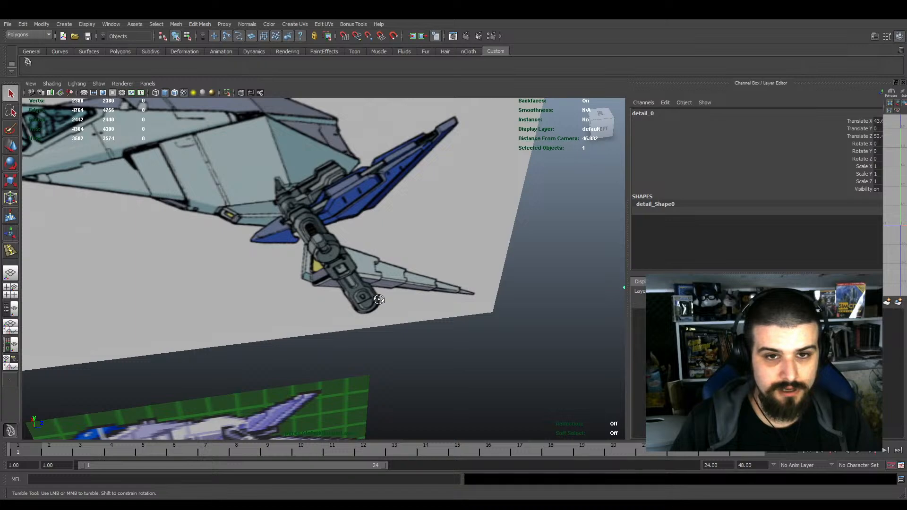
pyautogui.keyDown('alt'); pyautogui.moveTo(379, 300); pyautogui.dragTo(371, 299); pyautogui.keyUp('alt')
pyautogui.scroll(-3, 377, 310)
pyautogui.keyDown('alt'); pyautogui.moveTo(377, 310); pyautogui.dragTo(231, 302, button='middle'); pyautogui.keyUp('alt')
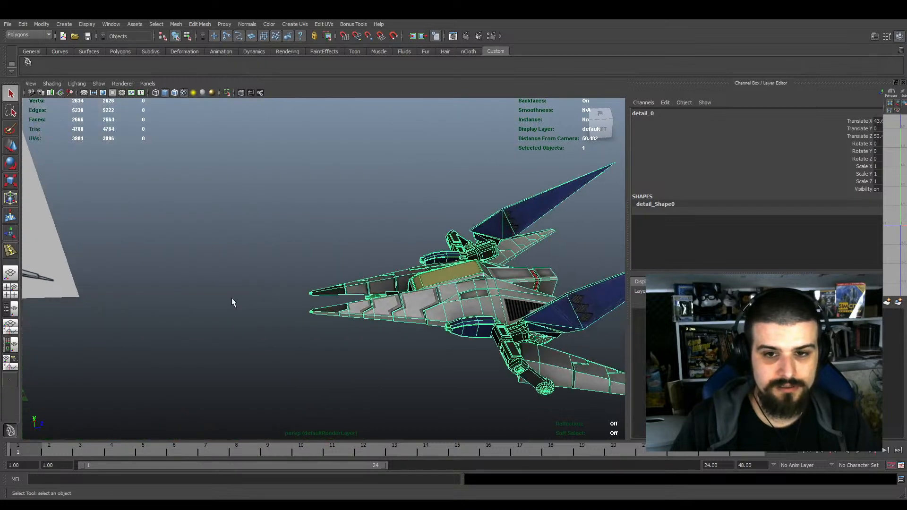
# Duplicate the textured ship and move the copy beside the original, to about 34.2 in X
pyautogui.keyDown('alt'); pyautogui.moveTo(534, 366); pyautogui.dragTo(297, 266, button='middle'); pyautogui.keyUp('alt')
pyautogui.keyDown('alt'); pyautogui.moveTo(297, 266); pyautogui.dragTo(364, 280); pyautogui.keyUp('alt')
pyautogui.press('w')
pyautogui.hotkey('ctrl', 'd')
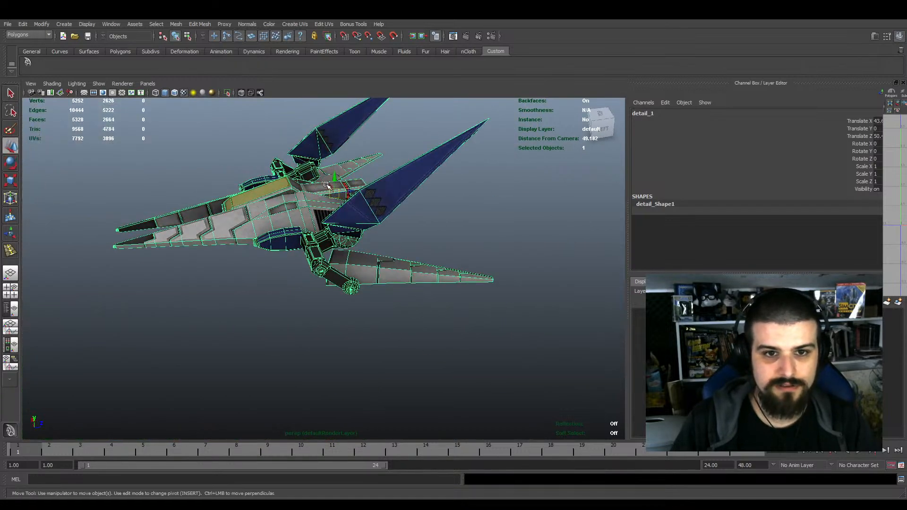
pyautogui.keyDown('alt'); pyautogui.moveTo(327, 185); pyautogui.dragTo(464, 298); pyautogui.keyUp('alt')
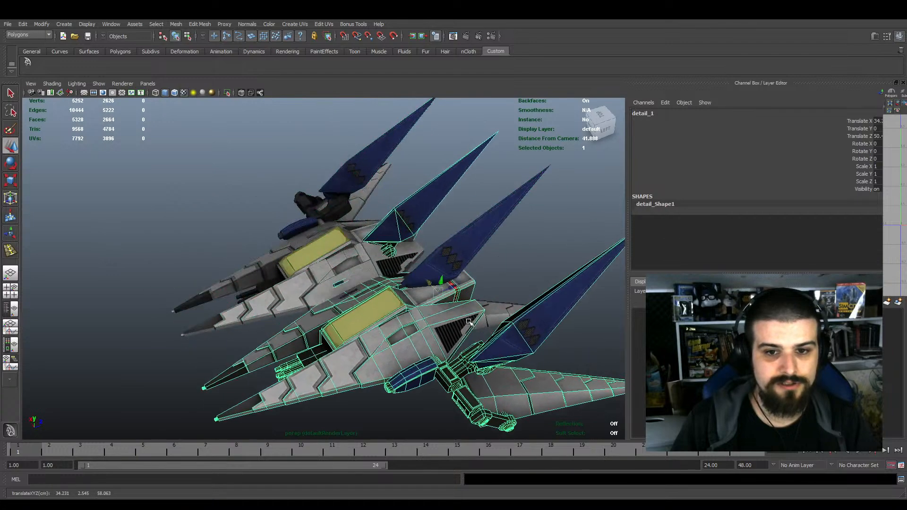
# Switch the ship copy to face selection and select all faces of the forked arm piece beneath the blue wing
pyautogui.keyDown('alt'); pyautogui.moveTo(463, 302); pyautogui.dragTo(360, 279, button='middle'); pyautogui.keyUp('alt')
pyautogui.scroll(5, 360, 279)
pyautogui.keyDown('alt'); pyautogui.moveTo(360, 280); pyautogui.dragTo(401, 288); pyautogui.keyUp('alt')
pyautogui.moveTo(354, 281); pyautogui.dragTo(353, 294, button='right')
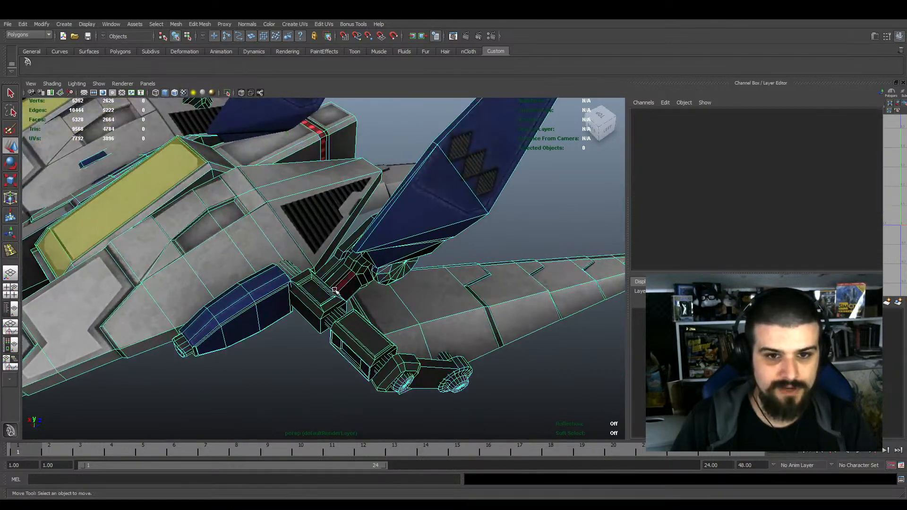
pyautogui.doubleClick(353, 293)
pyautogui.press('f')
pyautogui.keyDown('alt'); pyautogui.moveTo(362, 297); pyautogui.dragTo(433, 219); pyautogui.keyUp('alt')
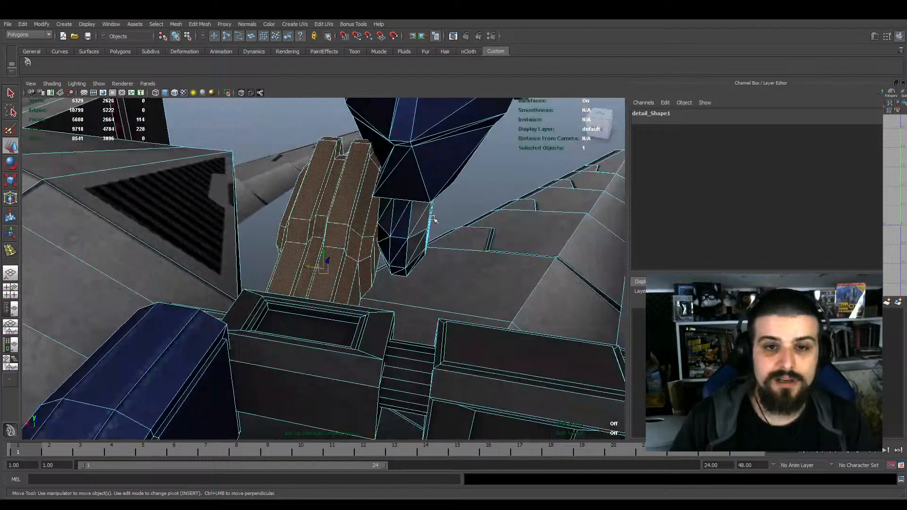
# Add the faces of the arm's two box segments and the cylinders joining them to the selection
pyautogui.keyDown('shift'); pyautogui.doubleClick(339, 324); pyautogui.keyUp('shift')
pyautogui.scroll(-4, 339, 324)
pyautogui.keyDown('alt'); pyautogui.moveTo(339, 324); pyautogui.dragTo(347, 366); pyautogui.keyUp('alt')
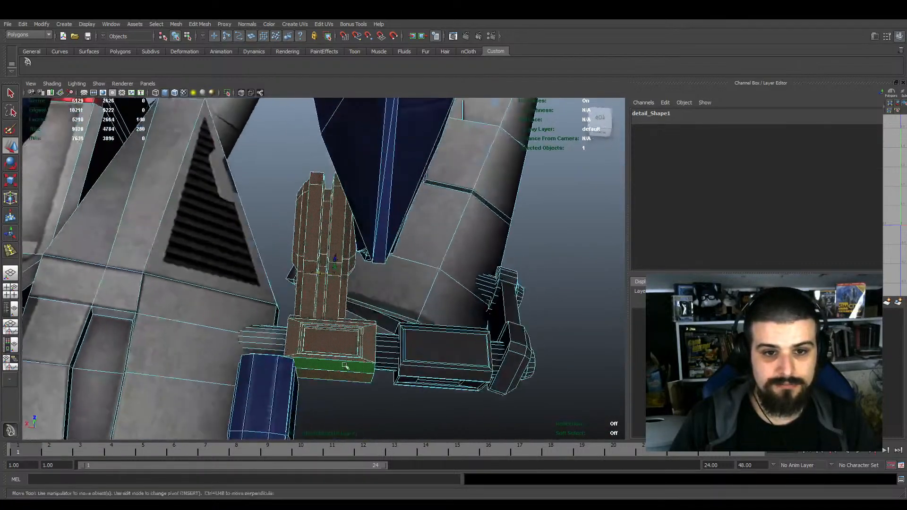
pyautogui.keyDown('shift'); pyautogui.doubleClick(266, 344); pyautogui.keyUp('shift')
pyautogui.keyDown('alt'); pyautogui.moveTo(266, 345); pyautogui.dragTo(259, 316); pyautogui.keyUp('alt')
pyautogui.scroll(4, 259, 316)
pyautogui.keyDown('shift'); pyautogui.doubleClick(265, 313); pyautogui.keyUp('shift')
pyautogui.keyDown('shift'); pyautogui.doubleClick(328, 320); pyautogui.keyUp('shift')
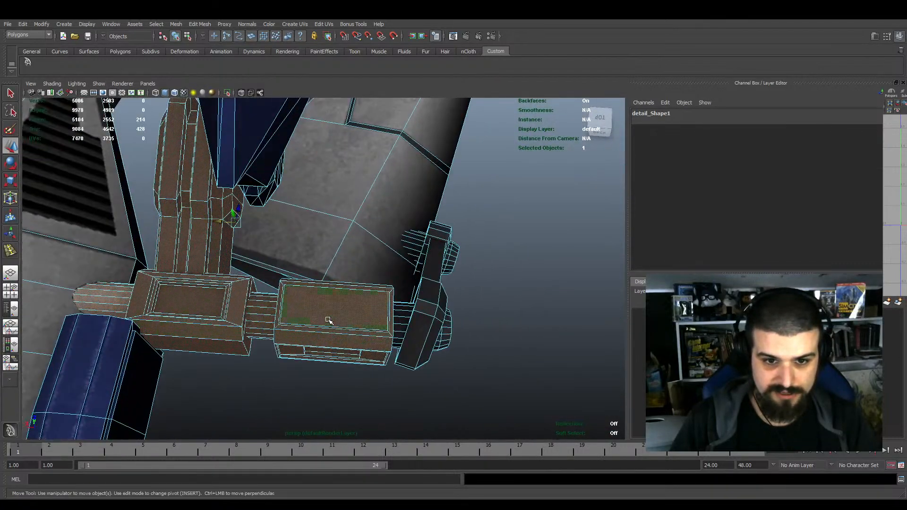
# Add the faces of the arm's elbow joint, lower link and round end joints to the selection
pyautogui.keyDown('alt'); pyautogui.moveTo(329, 320); pyautogui.dragTo(297, 289); pyautogui.keyUp('alt')
pyautogui.keyDown('shift'); pyautogui.doubleClick(348, 299); pyautogui.keyUp('shift')
pyautogui.keyDown('shift'); pyautogui.doubleClick(352, 268); pyautogui.keyUp('shift')
pyautogui.keyDown('alt'); pyautogui.moveTo(386, 267); pyautogui.dragTo(351, 285); pyautogui.keyUp('alt')
pyautogui.keyDown('shift'); pyautogui.doubleClick(356, 307); pyautogui.keyUp('shift')
pyautogui.keyDown('shift'); pyautogui.doubleClick(371, 278); pyautogui.keyUp('shift')
pyautogui.scroll(-4, 366, 279)
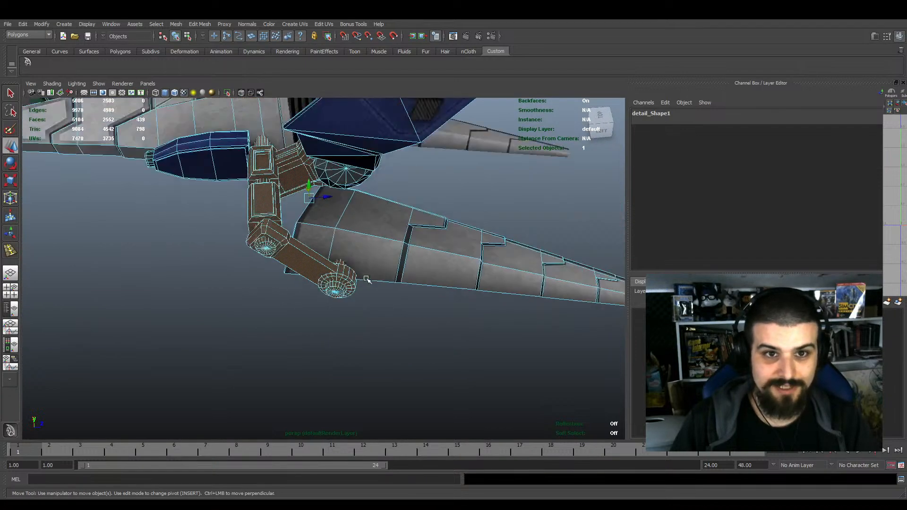
pyautogui.scroll(-2, 367, 279)
pyautogui.keyDown('alt'); pyautogui.moveTo(367, 278); pyautogui.dragTo(407, 348, button='middle'); pyautogui.keyUp('alt')
pyautogui.keyDown('alt'); pyautogui.moveTo(354, 309); pyautogui.dragTo(414, 336); pyautogui.keyUp('alt')
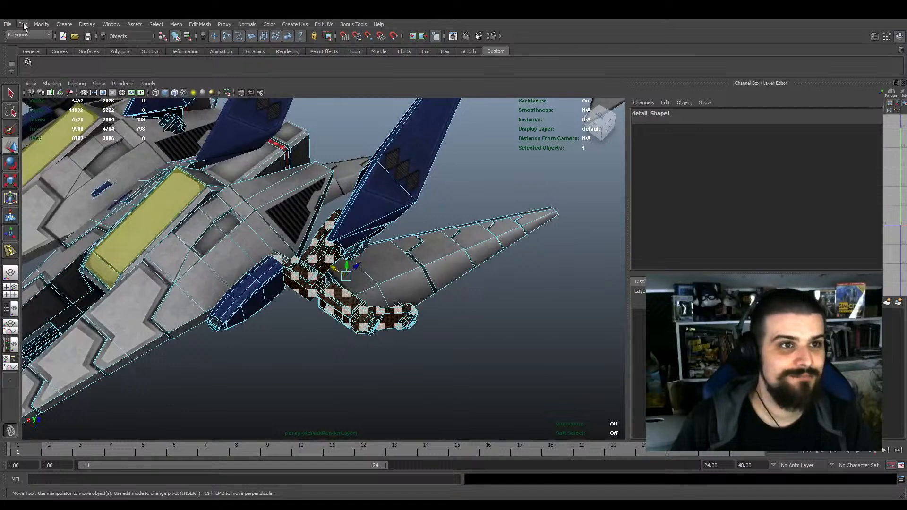
# Invert the face selection and delete the rest of the ship copy's mesh, keeping only the arm parts
pyautogui.click(23, 24)
pyautogui.click(36, 193)
pyautogui.press('Delete')
pyautogui.scroll(4, 304, 291)
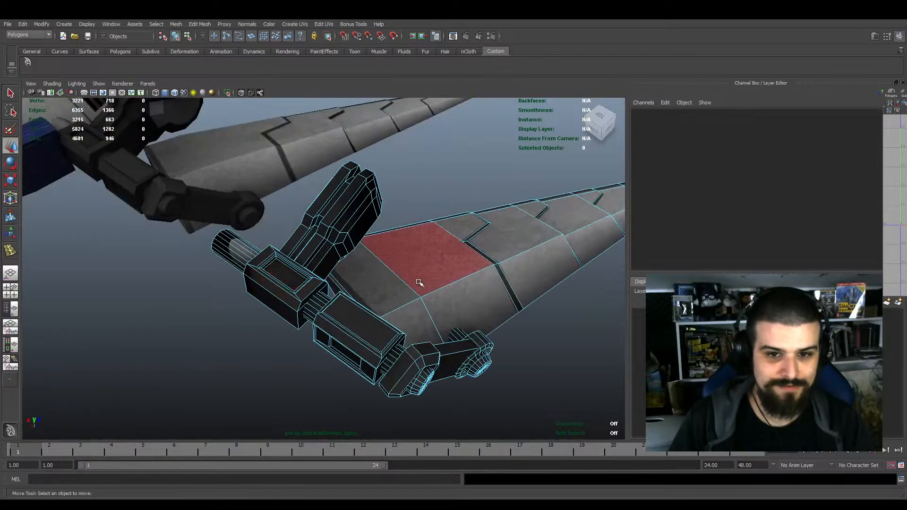
# Delete the leftover grey wing beside the isolated arm, including its stray remaining face
pyautogui.click(416, 248)
pyautogui.press('Delete')
pyautogui.keyDown('alt'); pyautogui.moveTo(299, 293); pyautogui.dragTo(421, 289); pyautogui.keyUp('alt')
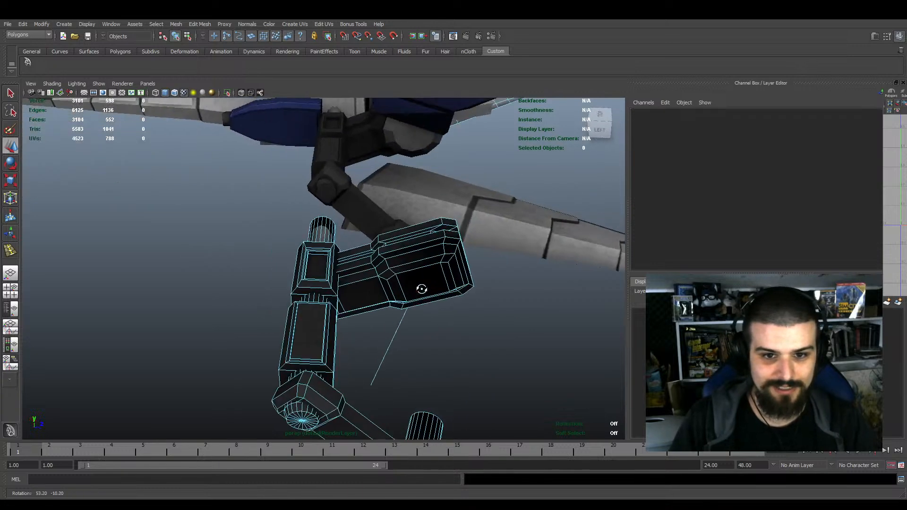
pyautogui.moveTo(348, 275); pyautogui.dragTo(391, 251, button='right')
pyautogui.keyDown('alt'); pyautogui.moveTo(405, 337); pyautogui.dragTo(392, 317, button='middle'); pyautogui.keyUp('alt')
pyautogui.moveTo(391, 320); pyautogui.dragTo(366, 311)
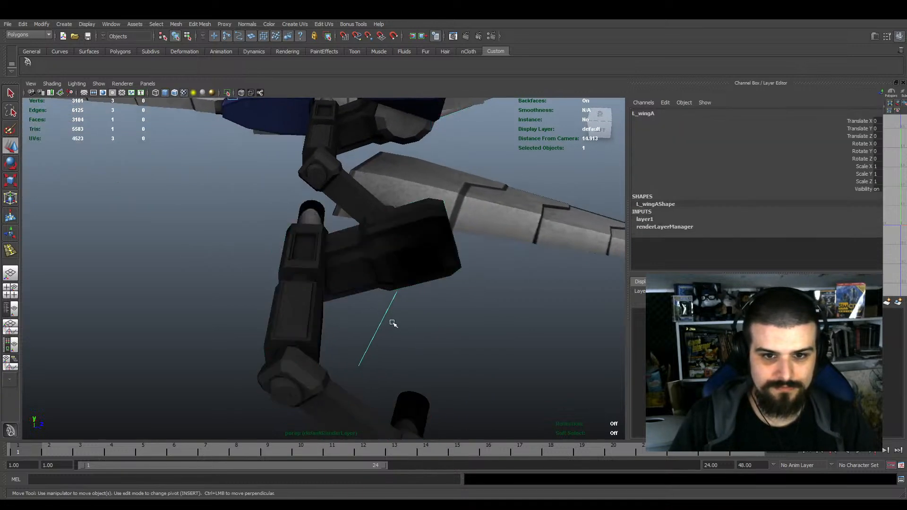
pyautogui.press('Delete')
# Select the isolated arm and reset its X, Y and Z translation to 0
pyautogui.click(366, 269)
pyautogui.scroll(-5, 366, 270)
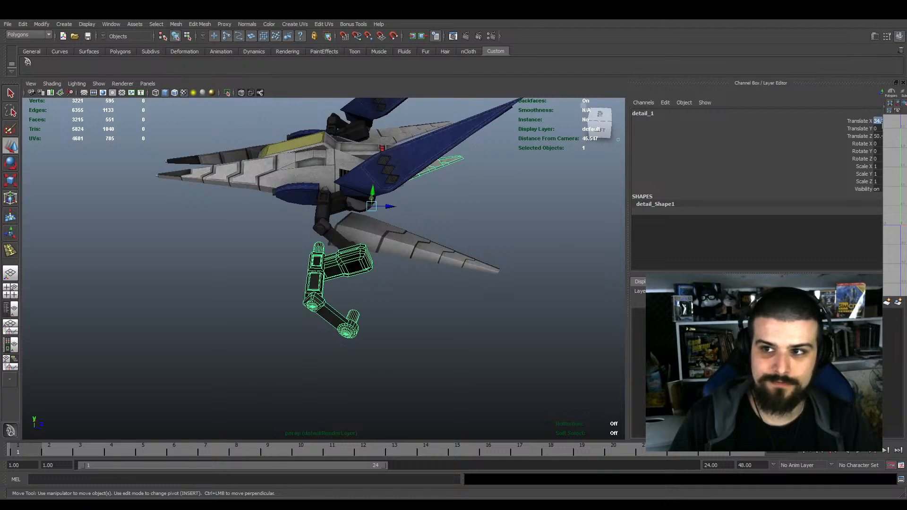
pyautogui.write('0')
pyautogui.press('Return')
pyautogui.keyDown('alt'); pyautogui.moveTo(531, 236); pyautogui.dragTo(392, 247); pyautogui.keyUp('alt')
pyautogui.press('f')
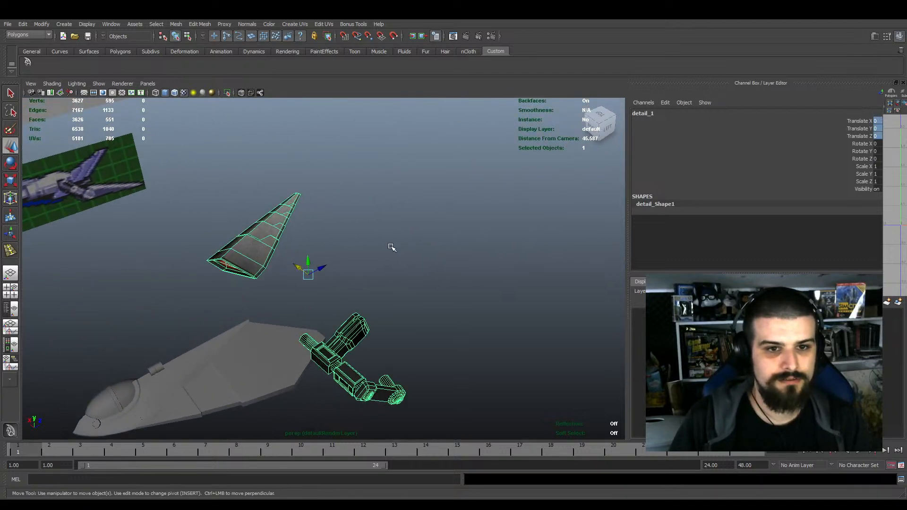
# Delete the remaining grey wing floating near the arm and reselect the arm
pyautogui.click(274, 243)
pyautogui.press('Delete')
pyautogui.click(335, 369)
pyautogui.keyDown('alt'); pyautogui.moveTo(397, 331); pyautogui.dragTo(357, 277); pyautogui.keyUp('alt')
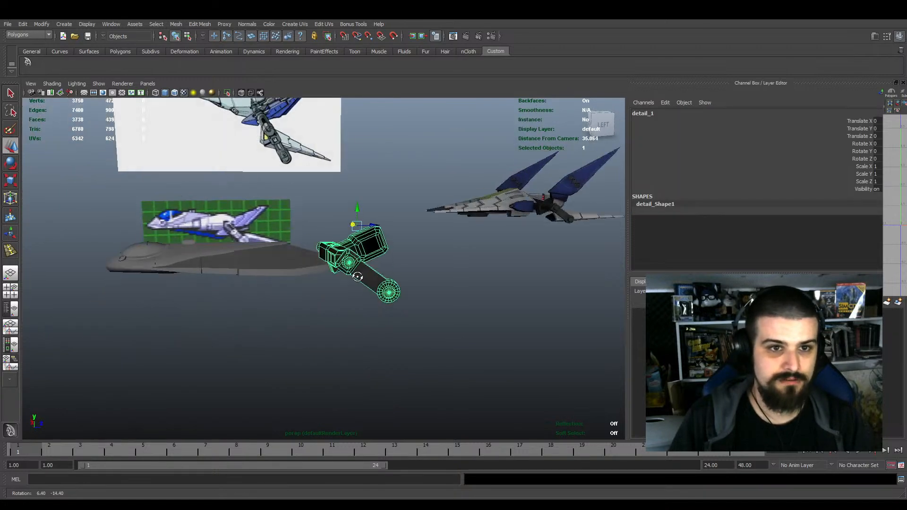
# Move the arm down and forward in the side view so it sits over the arm in the sprite reference
pyautogui.press('space')
pyautogui.press('space')
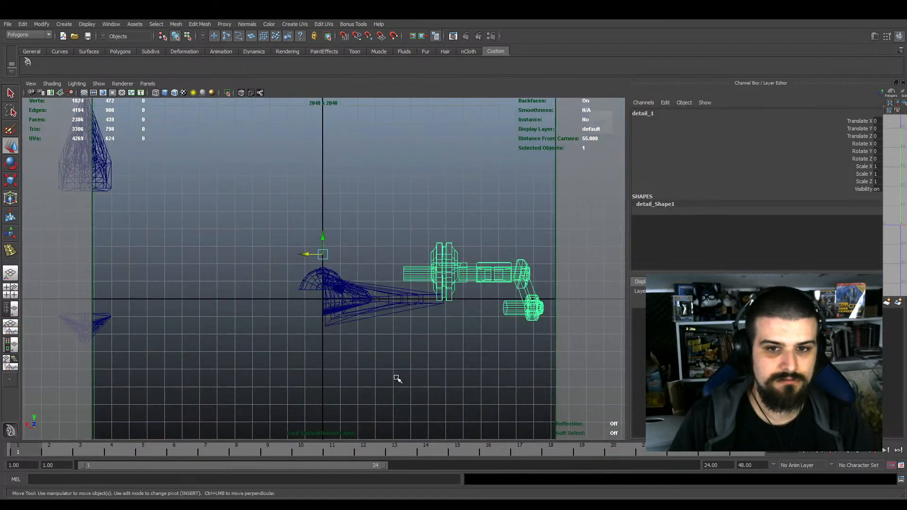
pyautogui.press('space')
pyautogui.scroll(-3, 172, 366)
pyautogui.press('space')
pyautogui.scroll(-6, 331, 322)
pyautogui.keyDown('alt'); pyautogui.moveTo(393, 294); pyautogui.dragTo(503, 247, button='right'); pyautogui.keyUp('alt')
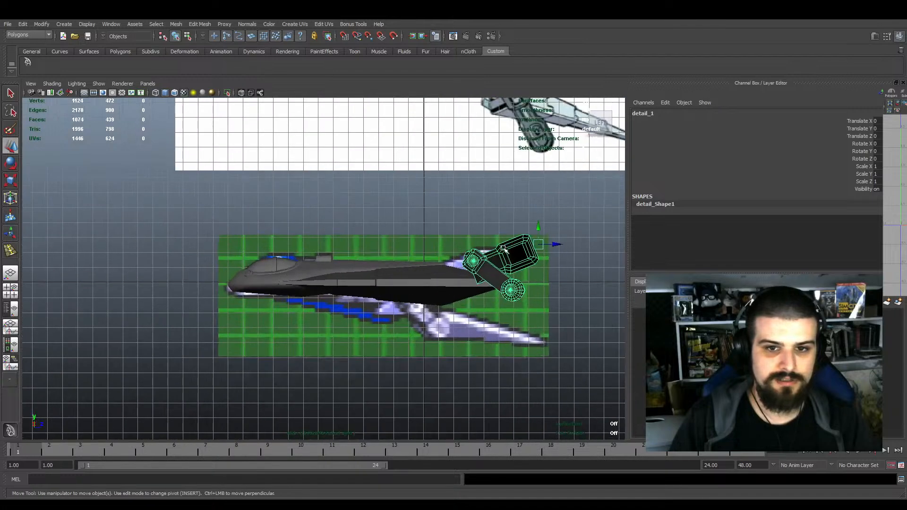
pyautogui.moveTo(548, 243); pyautogui.dragTo(473, 279)
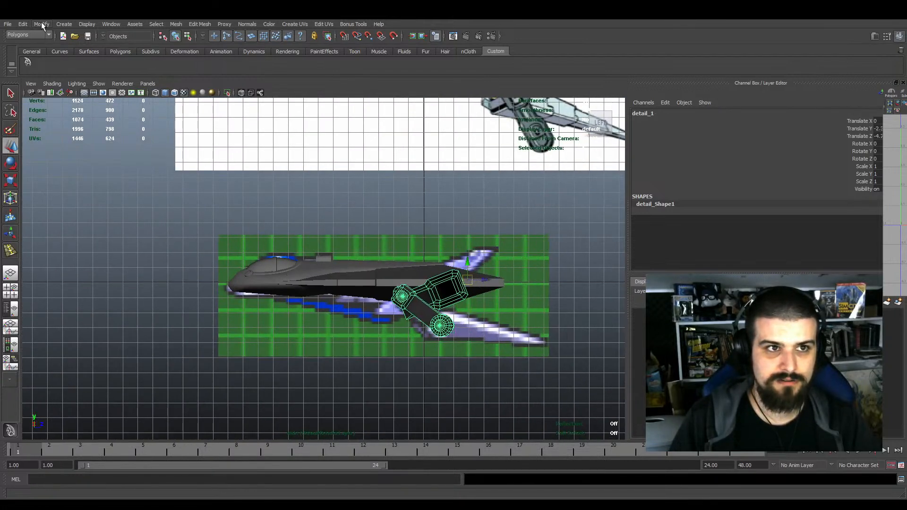
# Try moving all fuselage and hull parts below the sprite reference in the side view
pyautogui.keyDown('alt'); pyautogui.moveTo(373, 280); pyautogui.dragTo(349, 257, button='middle'); pyautogui.keyUp('alt')
pyautogui.click(348, 258)
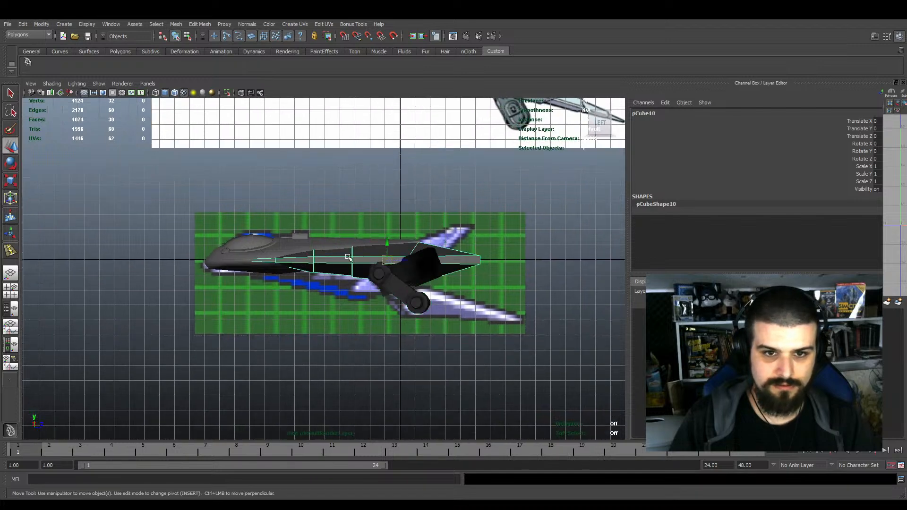
pyautogui.moveTo(187, 225); pyautogui.dragTo(331, 283)
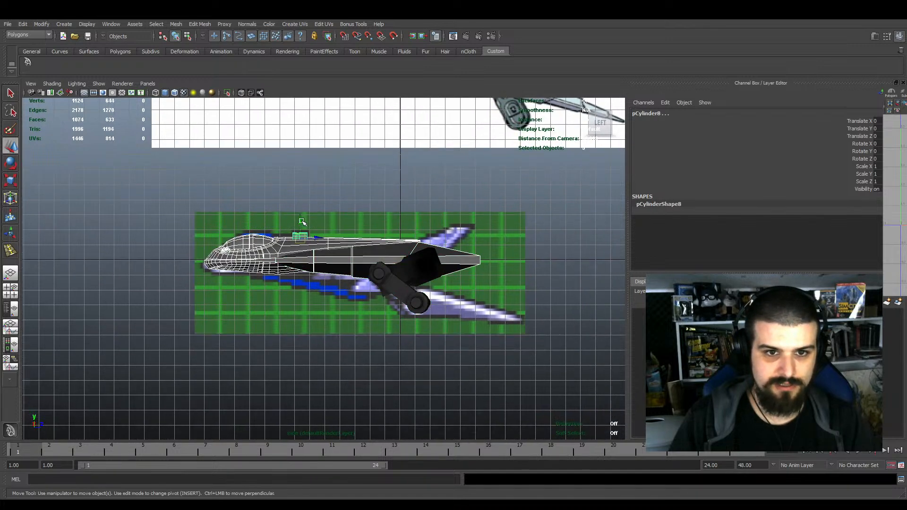
pyautogui.moveTo(302, 222); pyautogui.dragTo(307, 352)
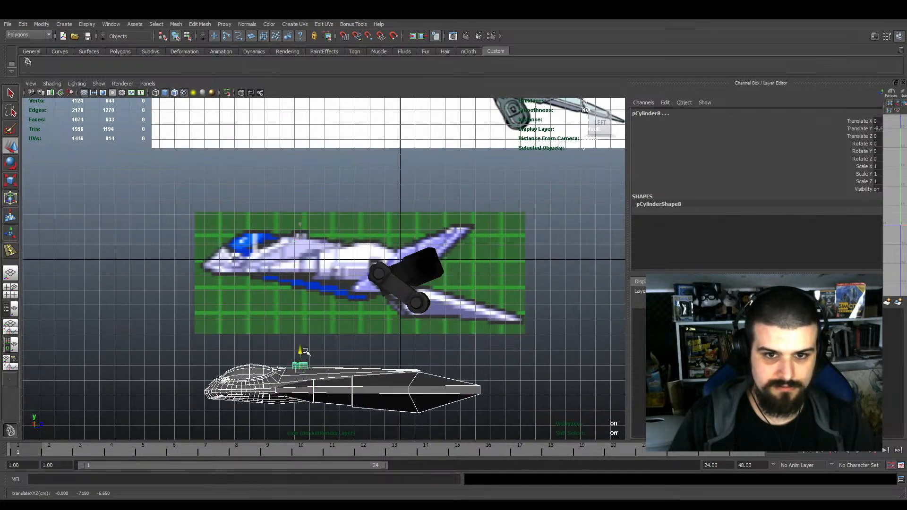
pyautogui.hotkey('ctrl', 'z')
# Select the arm and shift it slightly sideways in X relative to the hull, to about -0.7
pyautogui.click(420, 270)
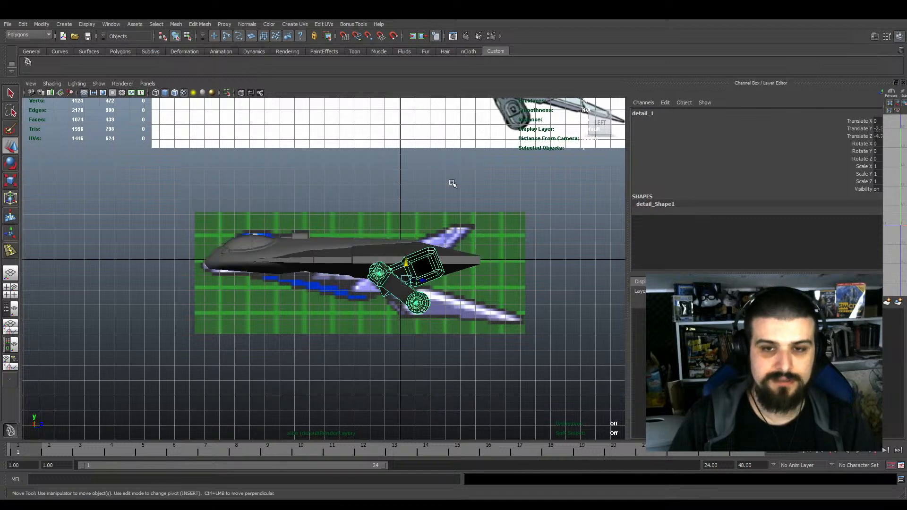
pyautogui.press('space')
pyautogui.press('space')
pyautogui.keyDown('alt'); pyautogui.moveTo(334, 265); pyautogui.dragTo(299, 249); pyautogui.keyUp('alt')
pyautogui.keyDown('alt'); pyautogui.moveTo(299, 249); pyautogui.dragTo(360, 305, button='middle'); pyautogui.keyUp('alt')
pyautogui.scroll(3, 360, 306)
pyautogui.moveTo(349, 317)
pyautogui.mouseDown()
pyautogui.moveTo(325, 317)
pyautogui.moveTo(333, 317)
pyautogui.mouseUp()
pyautogui.keyDown('alt'); pyautogui.moveTo(359, 281); pyautogui.dragTo(302, 294, button='middle'); pyautogui.keyUp('alt')
pyautogui.keyDown('alt'); pyautogui.moveTo(302, 294); pyautogui.dragTo(443, 236); pyautogui.keyUp('alt')
# Examine how the arm and wings attach to the hull in the sprite and illustration references
pyautogui.keyDown('alt'); pyautogui.moveTo(378, 243); pyautogui.dragTo(507, 321, button='middle'); pyautogui.keyUp('alt')
pyautogui.keyDown('alt'); pyautogui.moveTo(433, 303); pyautogui.dragTo(362, 359, button='middle'); pyautogui.keyUp('alt')
pyautogui.scroll(3, 362, 358)
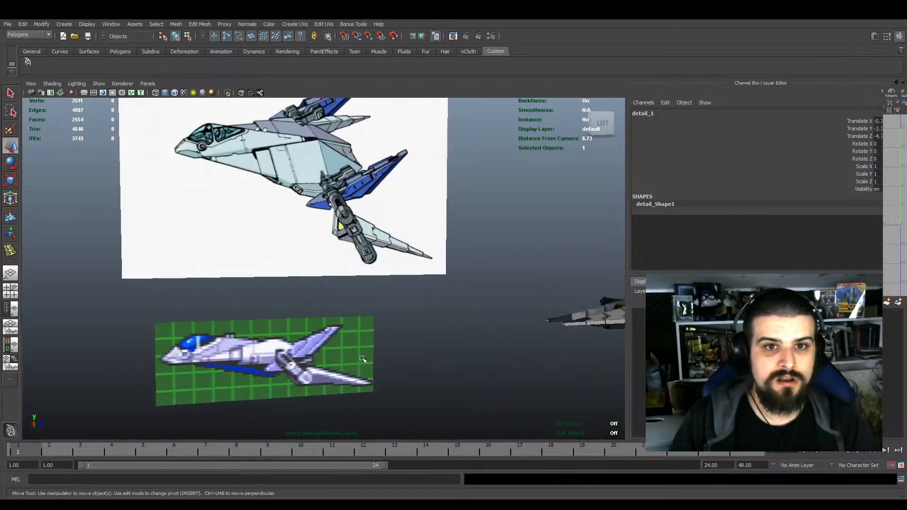
pyautogui.click(320, 150)
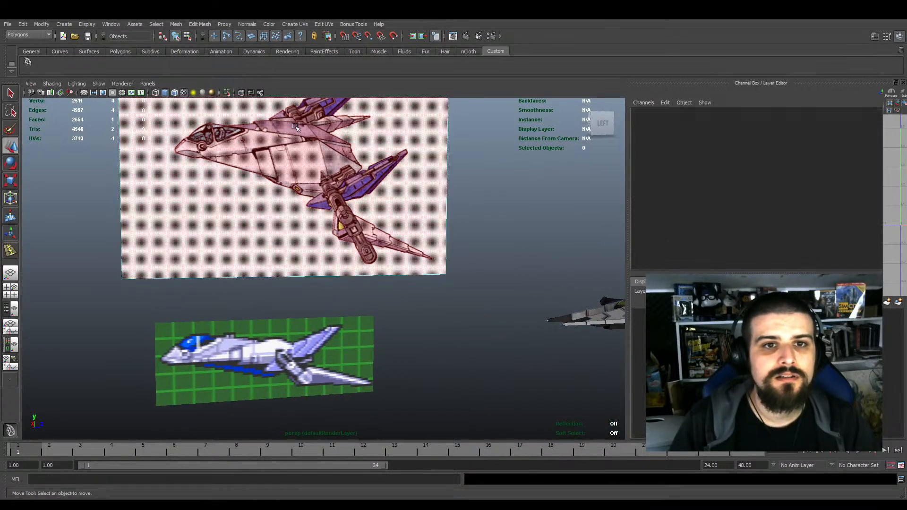
pyautogui.click(525, 307)
pyautogui.keyDown('alt'); pyautogui.moveTo(524, 307); pyautogui.dragTo(466, 268); pyautogui.keyUp('alt')
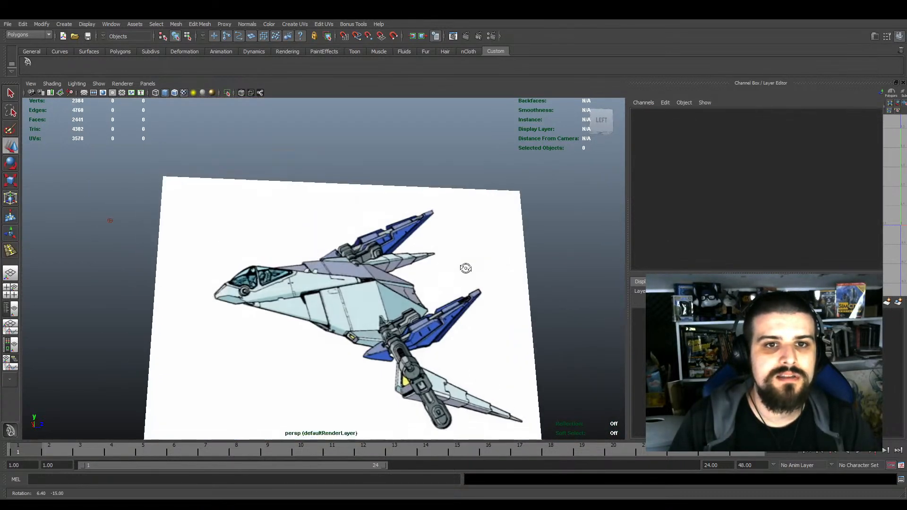
pyautogui.scroll(2, 371, 302)
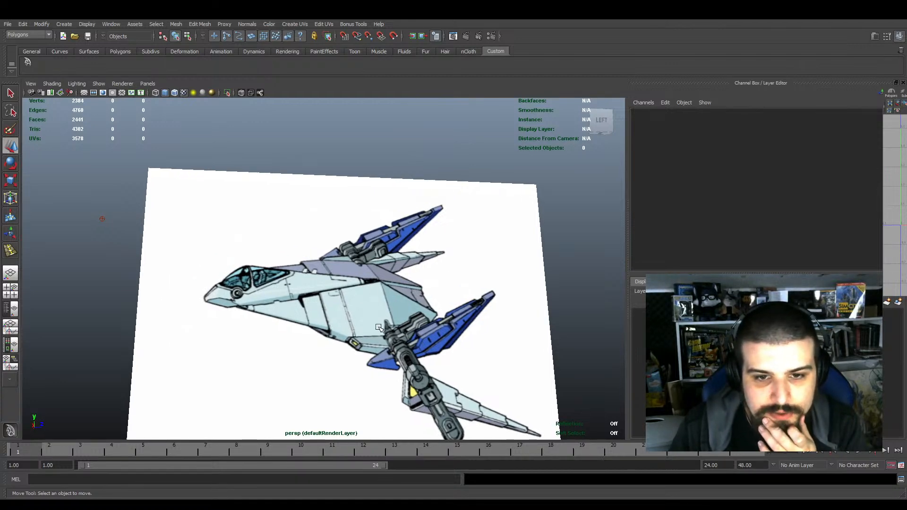
pyautogui.scroll(-5, 400, 324)
pyautogui.keyDown('alt'); pyautogui.moveTo(407, 324); pyautogui.dragTo(393, 364); pyautogui.keyUp('alt')
pyautogui.scroll(3, 428, 401)
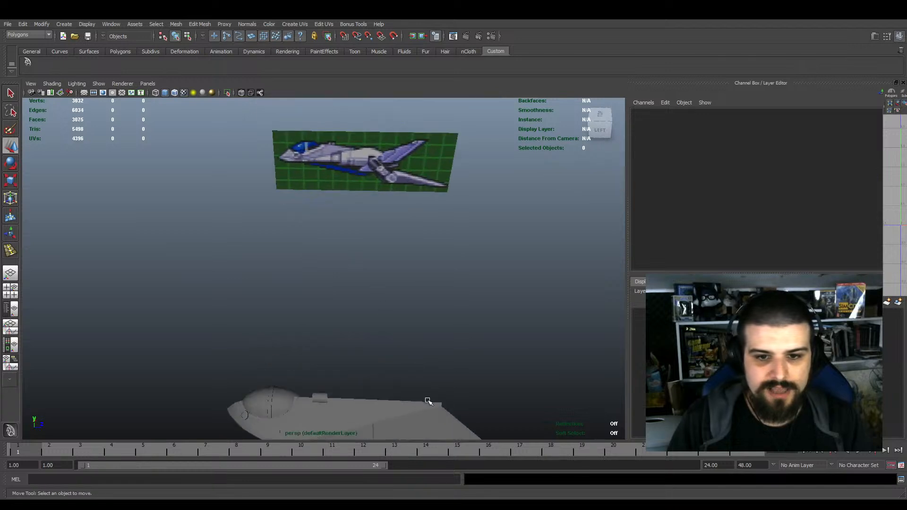
# Select the rear vertices of the angular side hull and move them forward to shorten its back end
pyautogui.scroll(2, 356, 292)
pyautogui.keyDown('alt'); pyautogui.moveTo(425, 424); pyautogui.dragTo(344, 260, button='middle'); pyautogui.keyUp('alt')
pyautogui.click(363, 296)
pyautogui.scroll(1, 372, 329)
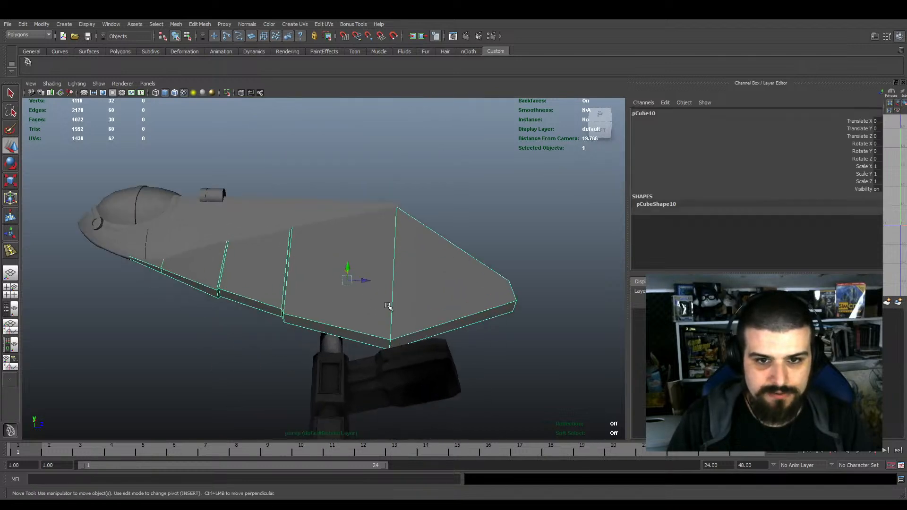
pyautogui.press('F9')
pyautogui.keyDown('alt'); pyautogui.moveTo(357, 215); pyautogui.dragTo(587, 425); pyautogui.keyUp('alt')
pyautogui.press('e')
pyautogui.press('w')
pyautogui.moveTo(449, 287); pyautogui.dragTo(414, 290)
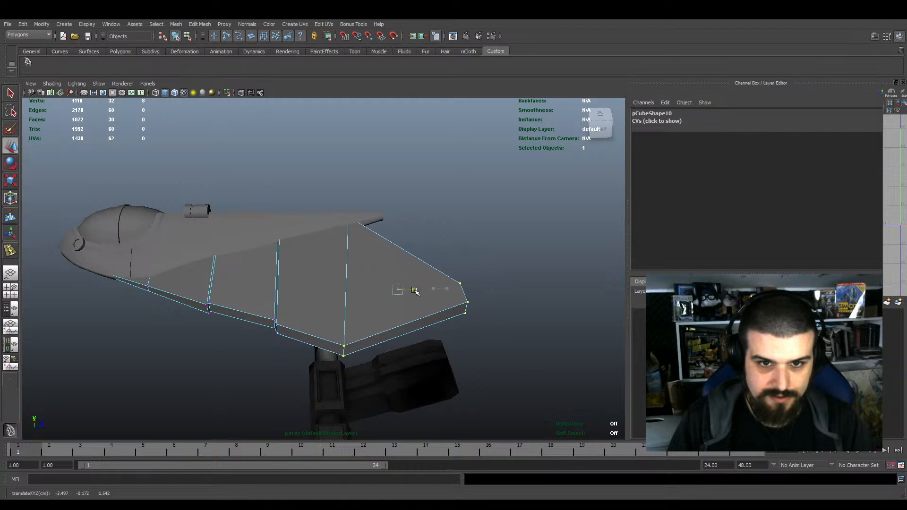
# Move the fuselage's rear tip vertices forward to line up with the shortened side hull
pyautogui.keyDown('alt'); pyautogui.moveTo(341, 244); pyautogui.dragTo(363, 265, button='middle'); pyautogui.keyUp('alt')
pyautogui.click(336, 245)
pyautogui.press('F9')
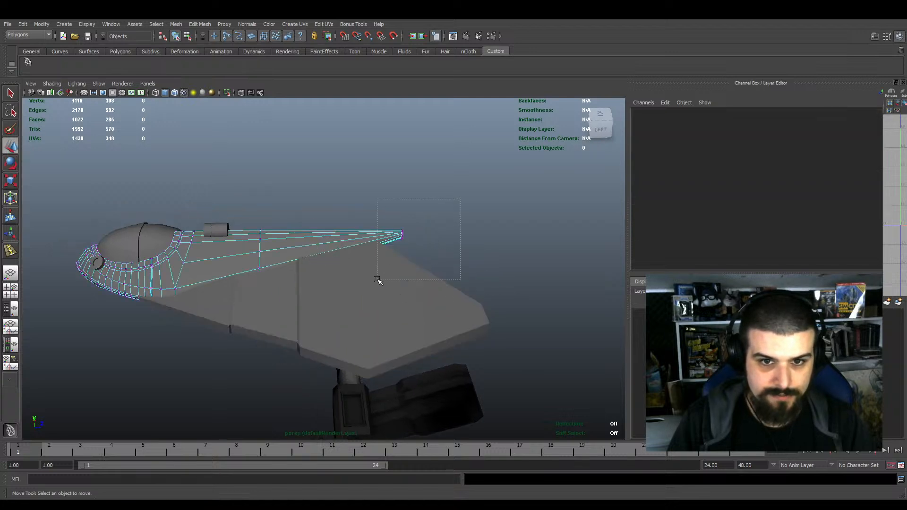
pyautogui.moveTo(382, 256); pyautogui.dragTo(385, 237)
pyautogui.press('F8')
# Try to raise the mechanical arm towards the hull by about 1 unit in Y
pyautogui.click(367, 343)
pyautogui.keyDown('alt'); pyautogui.moveTo(368, 343); pyautogui.dragTo(412, 295); pyautogui.keyUp('alt')
pyautogui.click(367, 314)
pyautogui.press('e')
pyautogui.press('w')
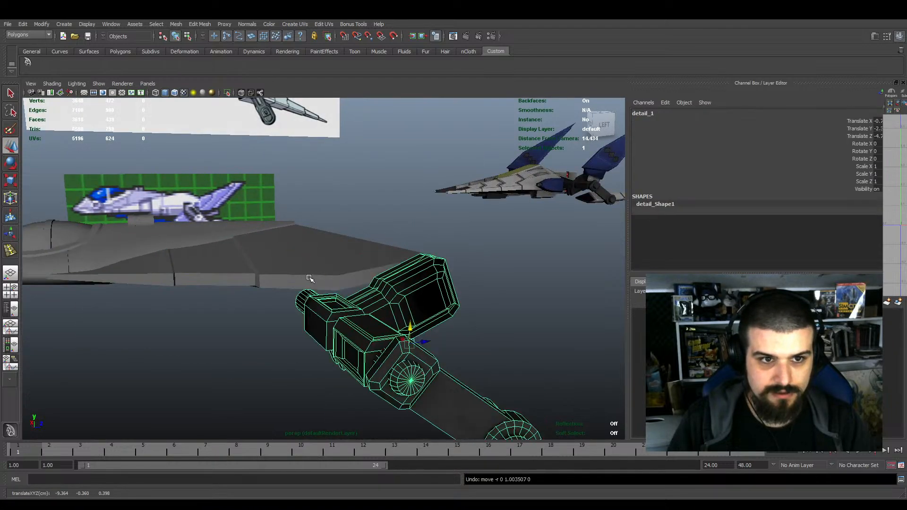
pyautogui.keyDown('alt'); pyautogui.moveTo(307, 279); pyautogui.dragTo(397, 286); pyautogui.keyUp('alt')
# Stretch the side hull vertically to a Y scale of about 1.3, lower it slightly and enable X-ray shading
pyautogui.click(396, 293)
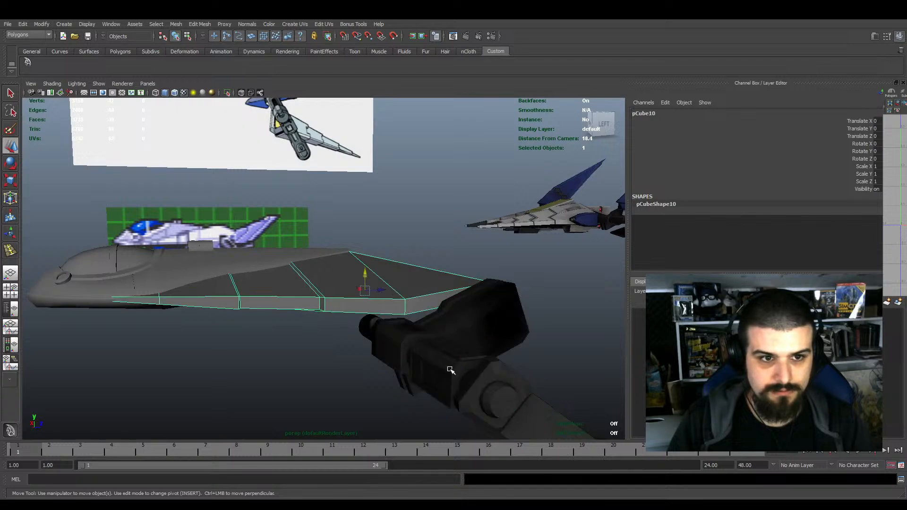
pyautogui.press('space')
pyautogui.press('space')
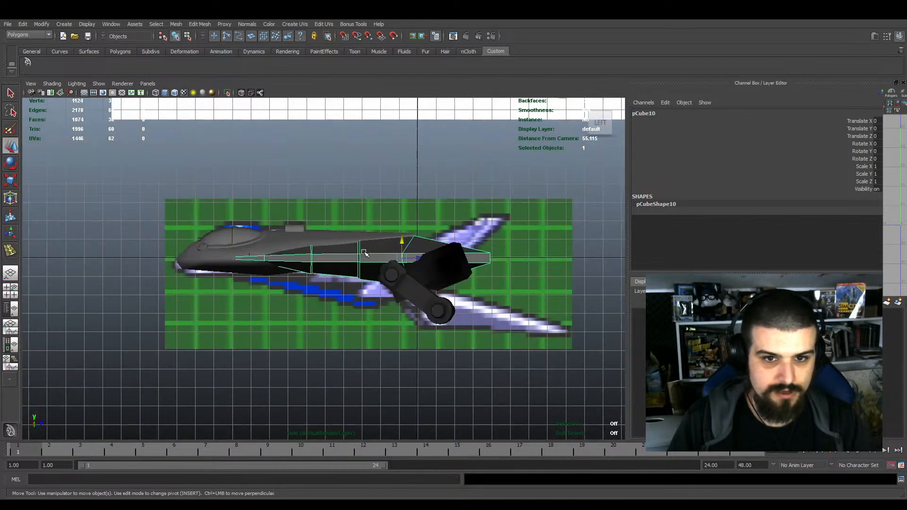
pyautogui.press('r')
pyautogui.moveTo(402, 236)
pyautogui.mouseDown()
pyautogui.moveTo(401, 228)
pyautogui.moveTo(398, 245)
pyautogui.mouseUp()
pyautogui.press('w')
pyautogui.click(242, 93)
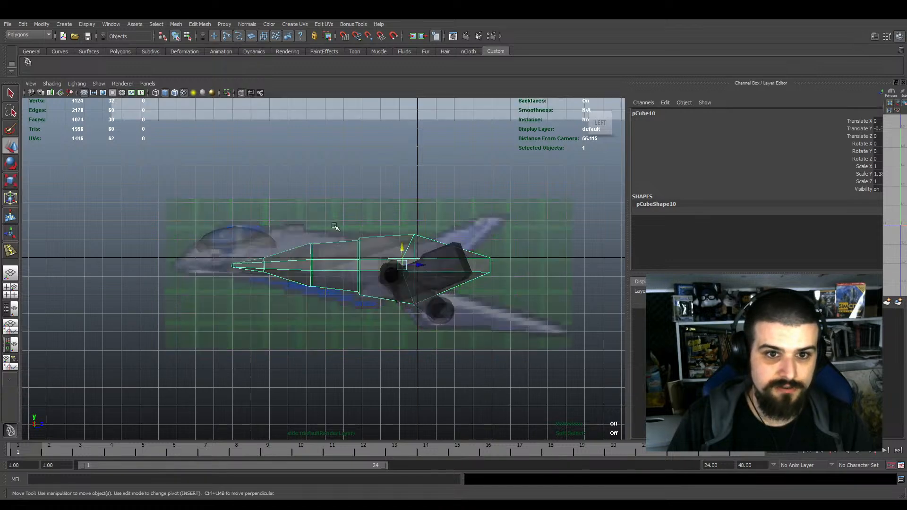
# Lower the side hull further and increase its Y scale to about 1.7 to follow the sprite's body depth
pyautogui.keyDown('alt'); pyautogui.moveTo(334, 226); pyautogui.dragTo(411, 284, button='right'); pyautogui.keyUp('alt')
pyautogui.keyDown('alt'); pyautogui.moveTo(428, 301); pyautogui.dragTo(367, 239, button='middle'); pyautogui.keyUp('alt')
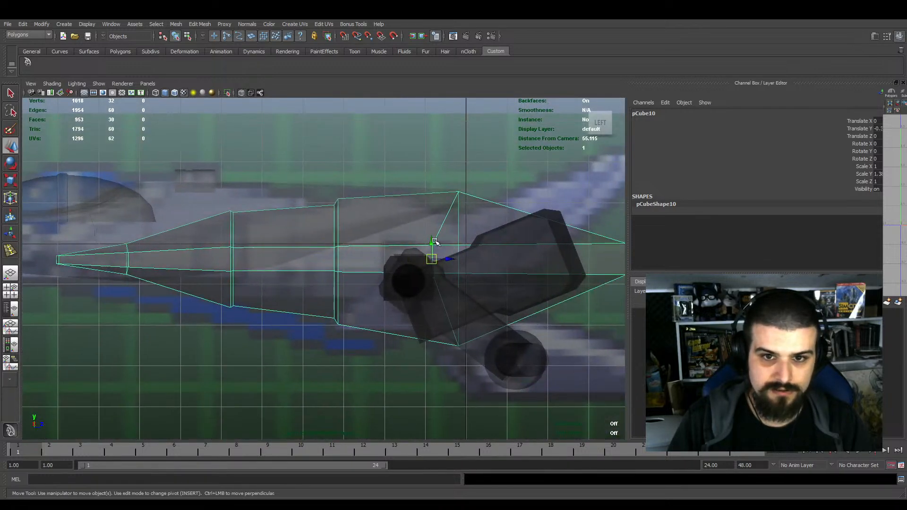
pyautogui.moveTo(432, 243)
pyautogui.mouseDown()
pyautogui.moveTo(432, 261)
pyautogui.moveTo(432, 253)
pyautogui.mouseUp()
pyautogui.press('e')
pyautogui.press('r')
pyautogui.keyDown('alt'); pyautogui.moveTo(431, 252); pyautogui.dragTo(411, 229, button='right'); pyautogui.keyUp('alt')
pyautogui.press('space')
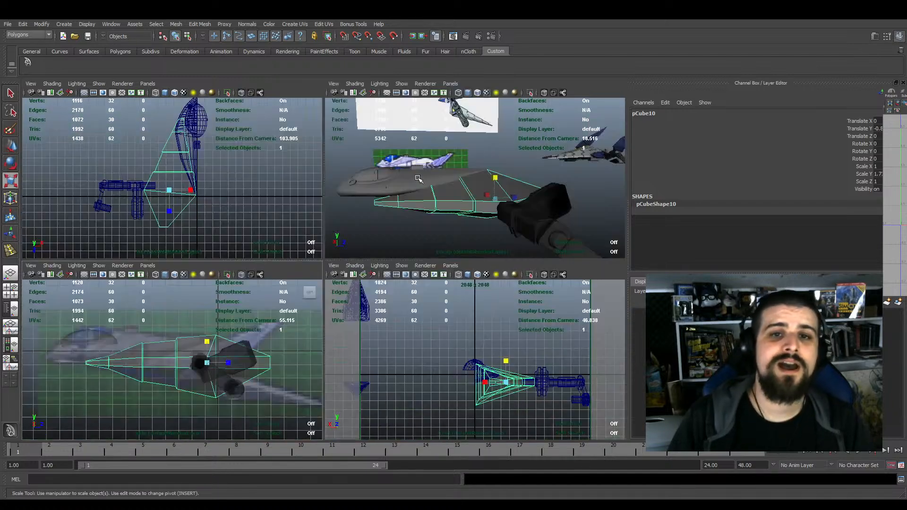
# Select the sprite reference plane and compare its ship proportions with the illustration above
pyautogui.press('space')
pyautogui.keyDown('alt'); pyautogui.moveTo(405, 142); pyautogui.dragTo(437, 255, button='middle'); pyautogui.keyUp('alt')
pyautogui.click(194, 303)
pyautogui.scroll(2, 213, 306)
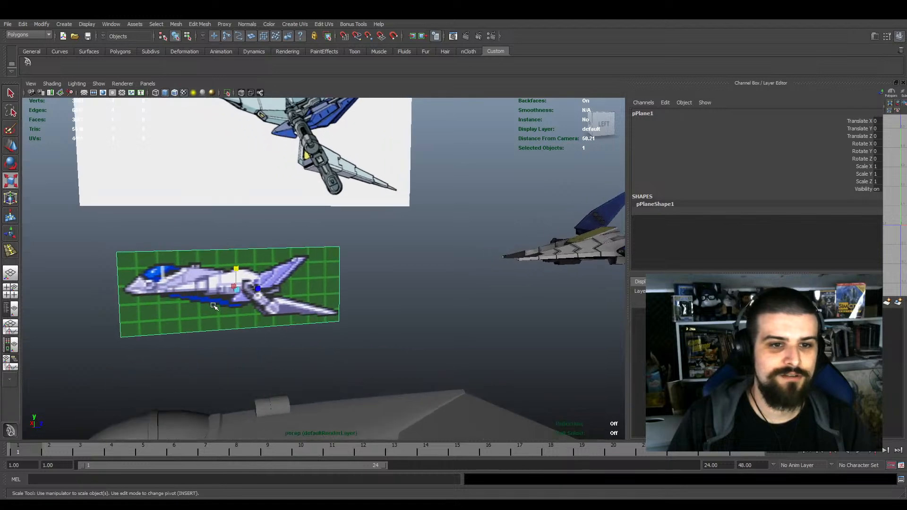
pyautogui.moveTo(214, 322); pyautogui.dragTo(214, 340, button='right')
pyautogui.scroll(-1, 247, 282)
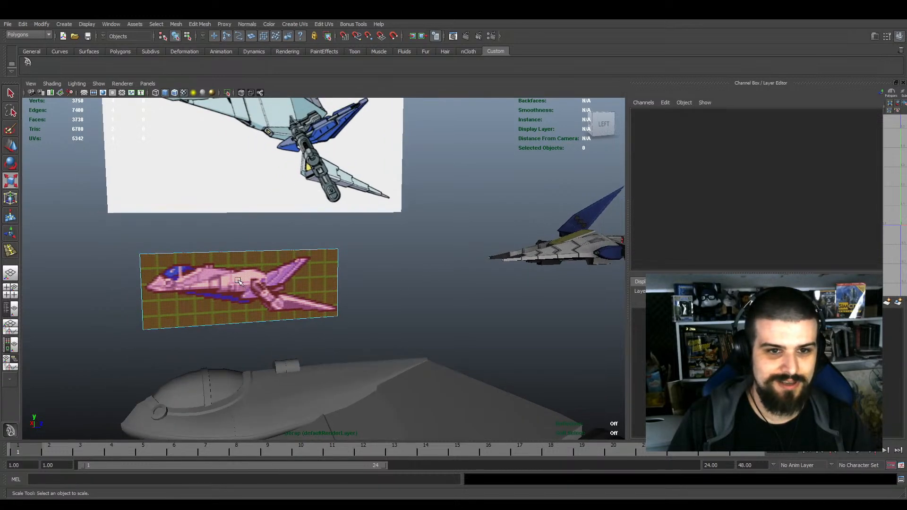
pyautogui.keyDown('alt'); pyautogui.moveTo(239, 282); pyautogui.dragTo(281, 327, button='middle'); pyautogui.keyUp('alt')
pyautogui.scroll(1, 259, 338)
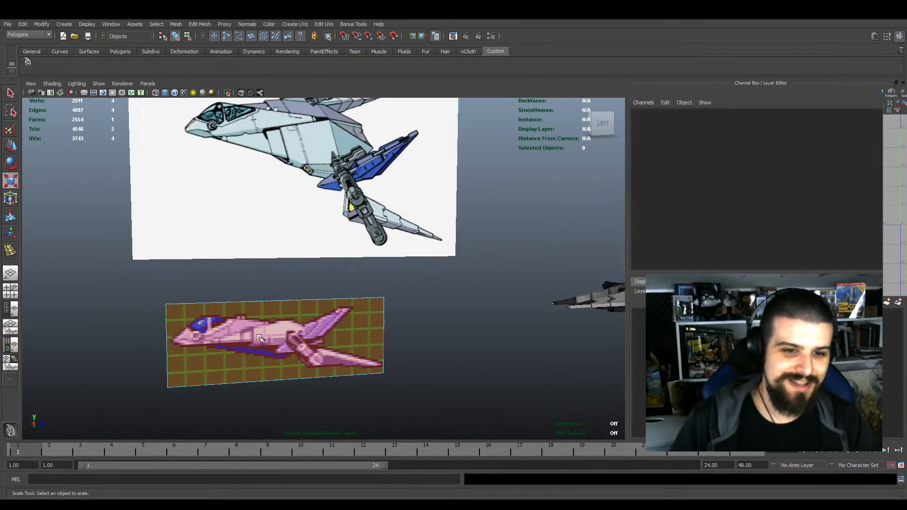
pyautogui.hotkey('ctrl', 'z')
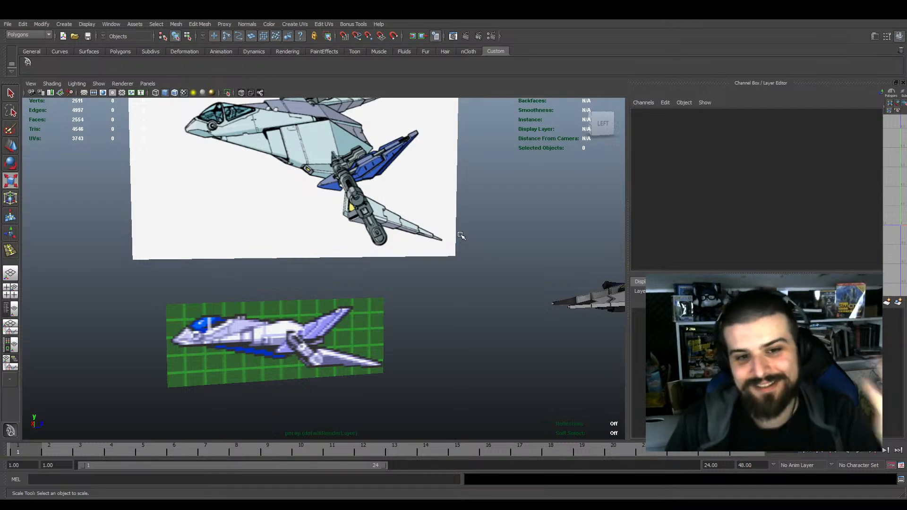
# Select the front fuselage around the cockpit and line it up with the sprite in the side view with X-ray shading off
pyautogui.scroll(-5, 446, 251)
pyautogui.keyDown('alt'); pyautogui.moveTo(367, 322); pyautogui.dragTo(355, 297); pyautogui.keyUp('alt')
pyautogui.click(356, 297)
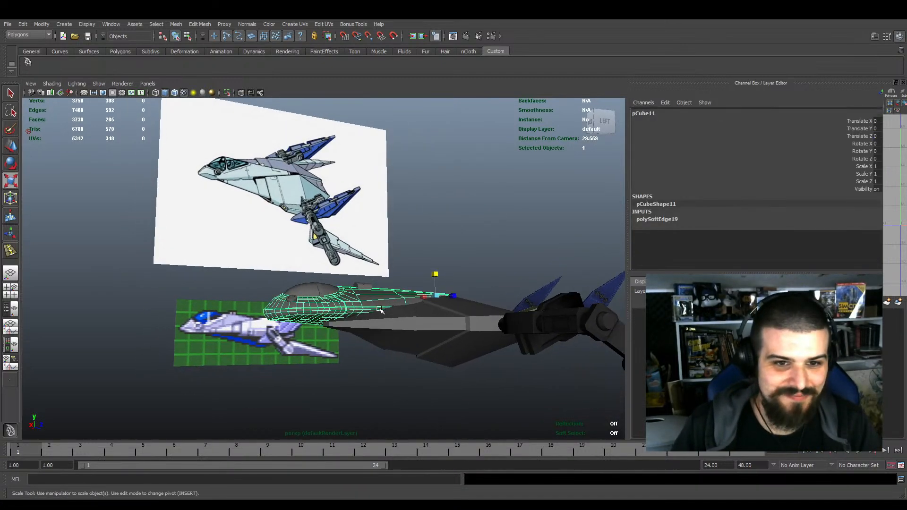
pyautogui.press('space')
pyautogui.press('space')
pyautogui.scroll(6, 232, 199)
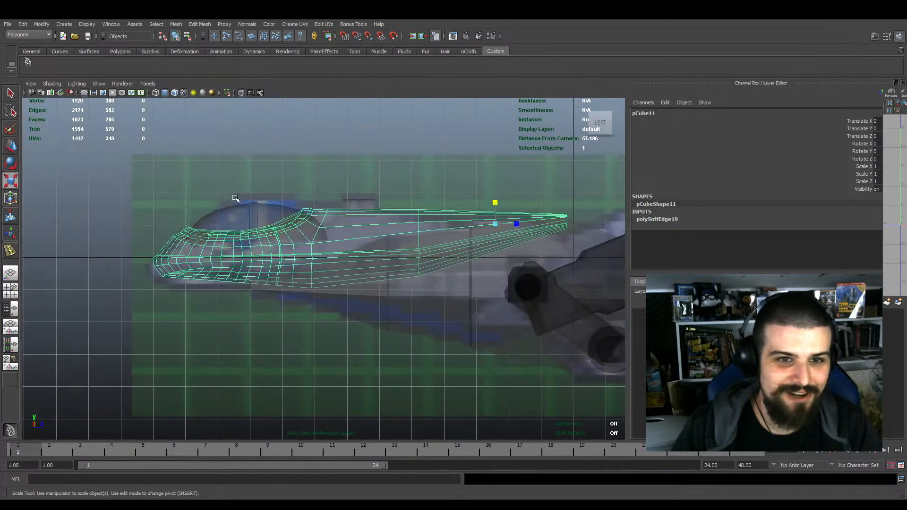
pyautogui.click(242, 92)
pyautogui.keyDown('alt'); pyautogui.moveTo(339, 295); pyautogui.dragTo(334, 282, button='middle'); pyautogui.keyUp('alt')
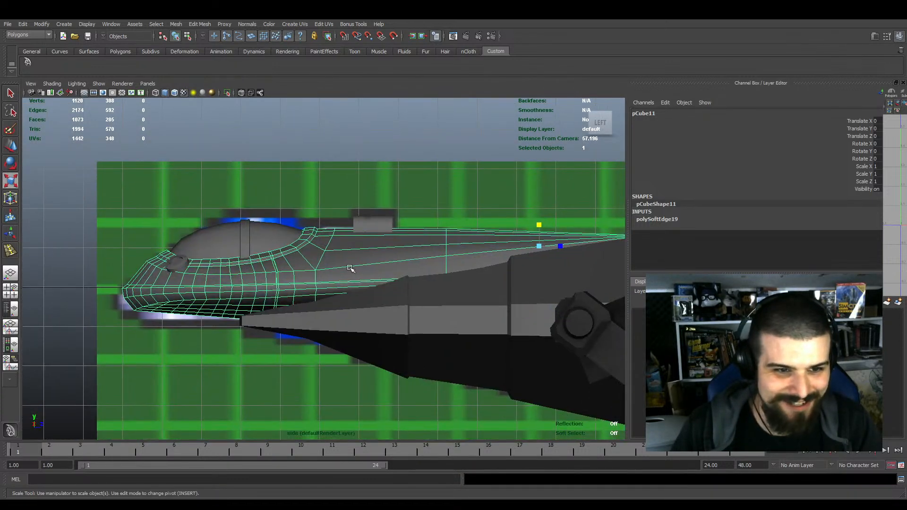
# Stretch the front fuselage vertically to a Y scale of about 1.29 and adjust its height to follow the sprite's upper outline
pyautogui.press('w')
pyautogui.moveTo(539, 243)
pyautogui.mouseDown()
pyautogui.moveTo(539, 290)
pyautogui.moveTo(537, 243)
pyautogui.mouseUp()
pyautogui.press('e')
pyautogui.click(868, 150)
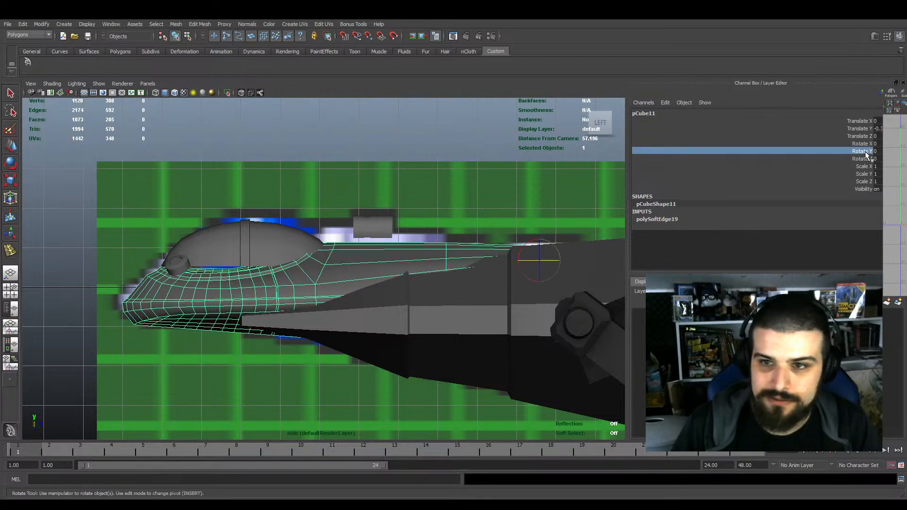
pyautogui.press('r')
pyautogui.click(862, 166)
pyautogui.click(862, 181)
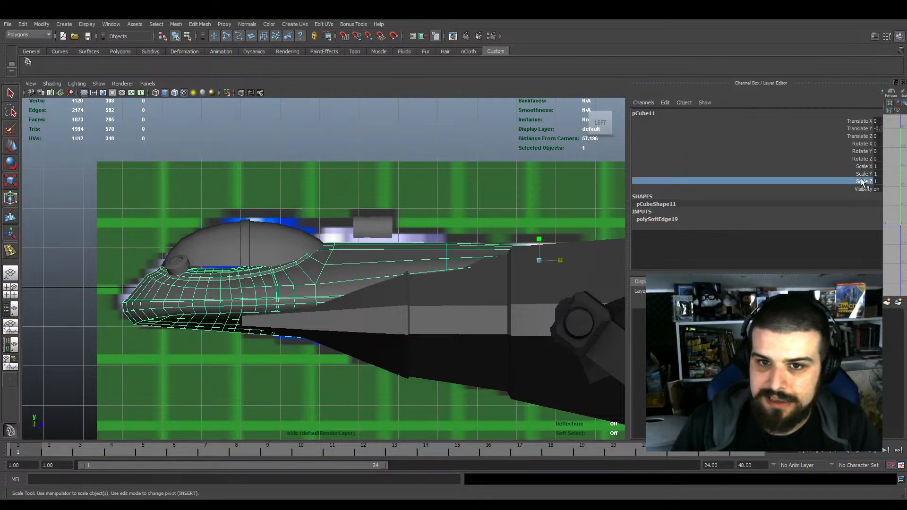
pyautogui.click(863, 174)
pyautogui.moveTo(517, 222)
pyautogui.mouseDown(button='middle')
pyautogui.moveTo(509, 212)
pyautogui.moveTo(517, 216)
pyautogui.mouseUp(button='middle')
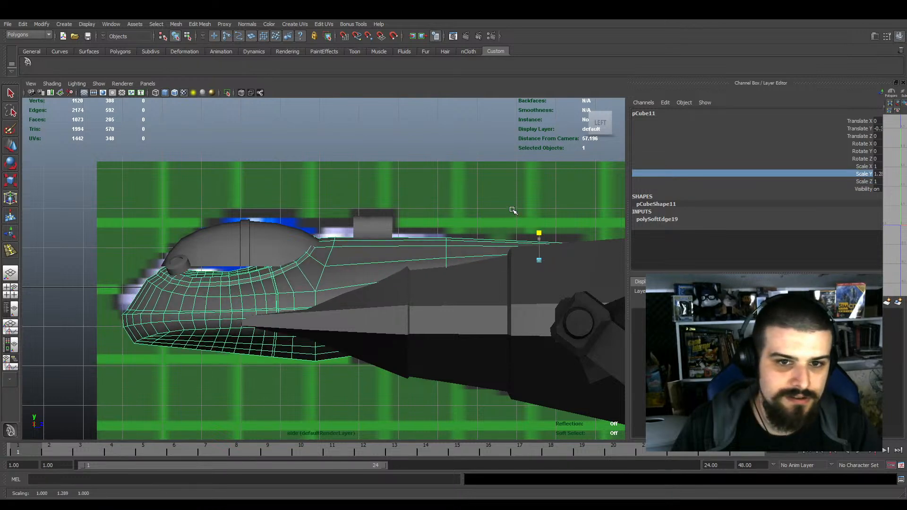
pyautogui.press('w')
pyautogui.moveTo(536, 243); pyautogui.dragTo(538, 232)
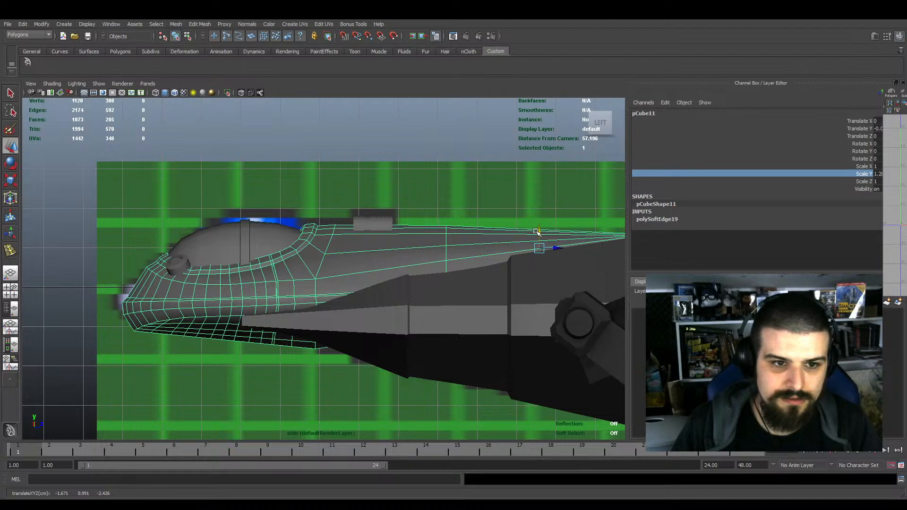
# Freeze the front fuselage's transformations and move it about 3.2 units down in Y, clear of the sprite's nose
pyautogui.click(41, 24)
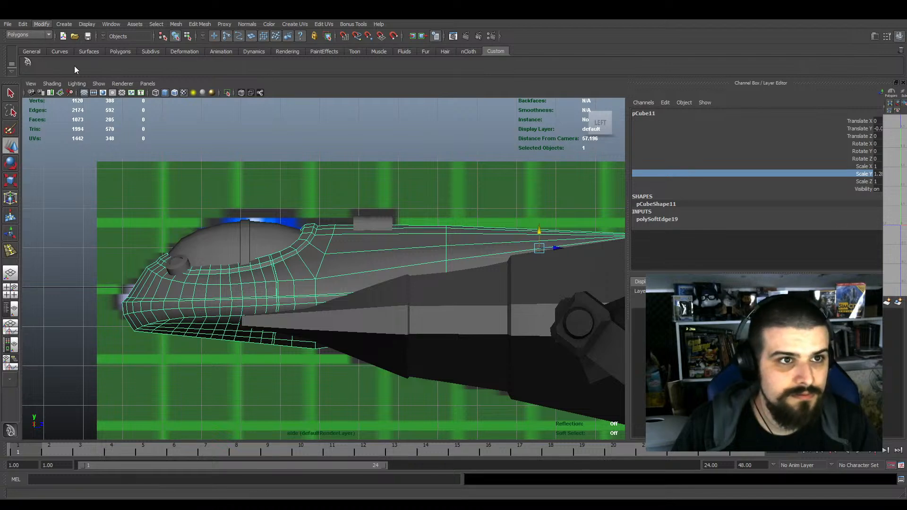
pyautogui.click(75, 65)
pyautogui.moveTo(539, 228); pyautogui.dragTo(538, 356)
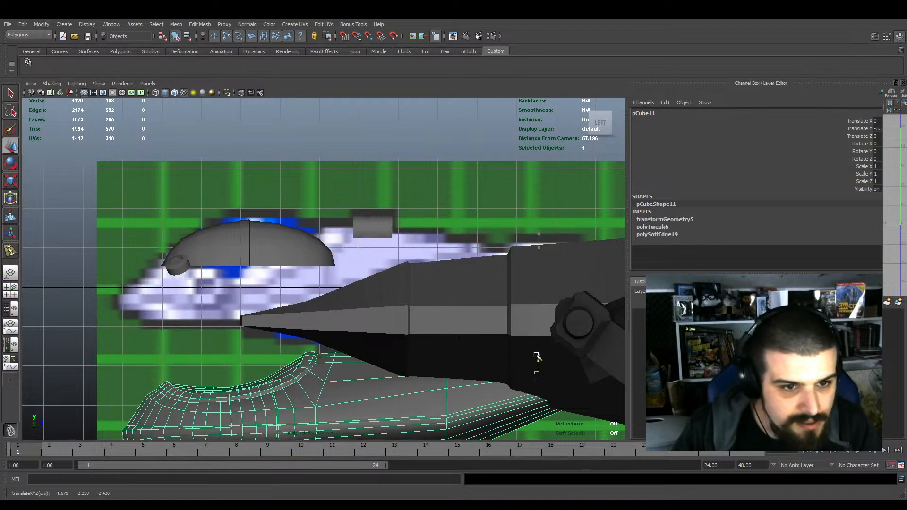
# Undo the hull's last move and shift the vertices along the lower part of the nose downward in the side view
pyautogui.hotkey('ctrl', 'z')
pyautogui.press('F9')
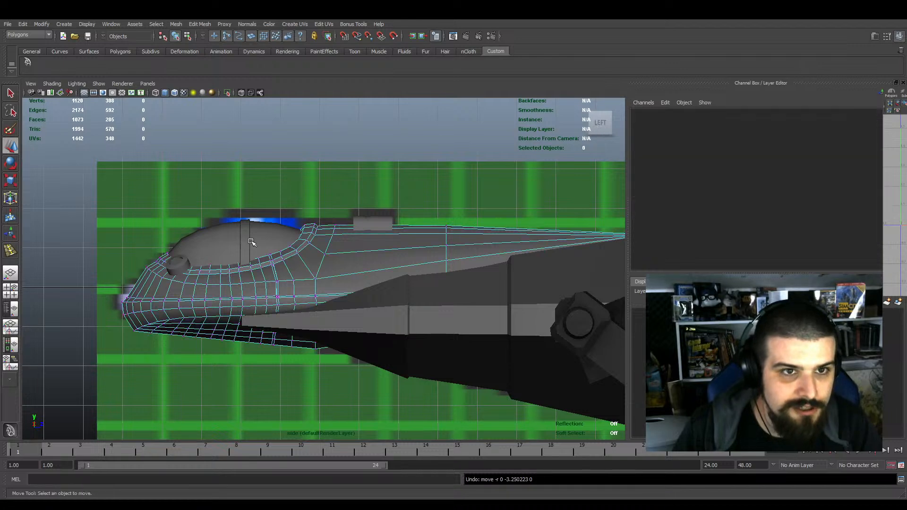
pyautogui.click(241, 92)
pyautogui.scroll(2, 368, 298)
pyautogui.moveTo(354, 291); pyautogui.dragTo(87, 350)
pyautogui.click(241, 93)
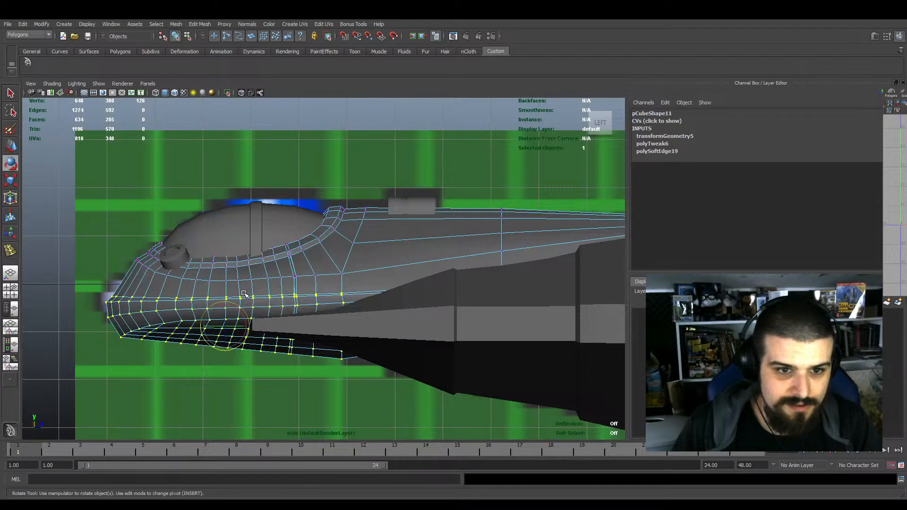
pyautogui.moveTo(225, 311)
pyautogui.mouseDown()
pyautogui.moveTo(227, 326)
pyautogui.moveTo(238, 322)
pyautogui.moveTo(226, 325)
pyautogui.mouseUp()
pyautogui.press('e')
pyautogui.press('w')
pyautogui.moveTo(295, 272); pyautogui.dragTo(326, 257, button='right')
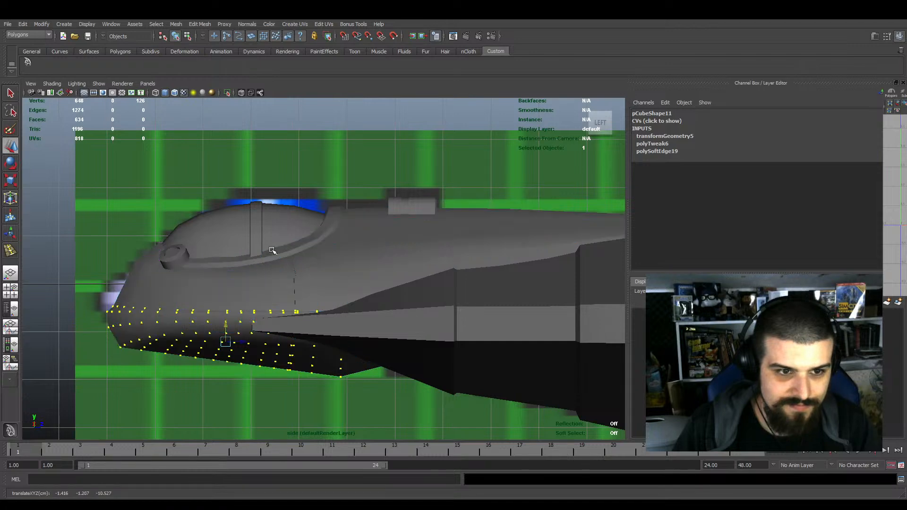
# Try to shift the green side reference plane along Z, and undo the shift
pyautogui.click(83, 251)
pyautogui.keyDown('alt'); pyautogui.moveTo(83, 252); pyautogui.dragTo(334, 211, button='middle'); pyautogui.keyUp('alt')
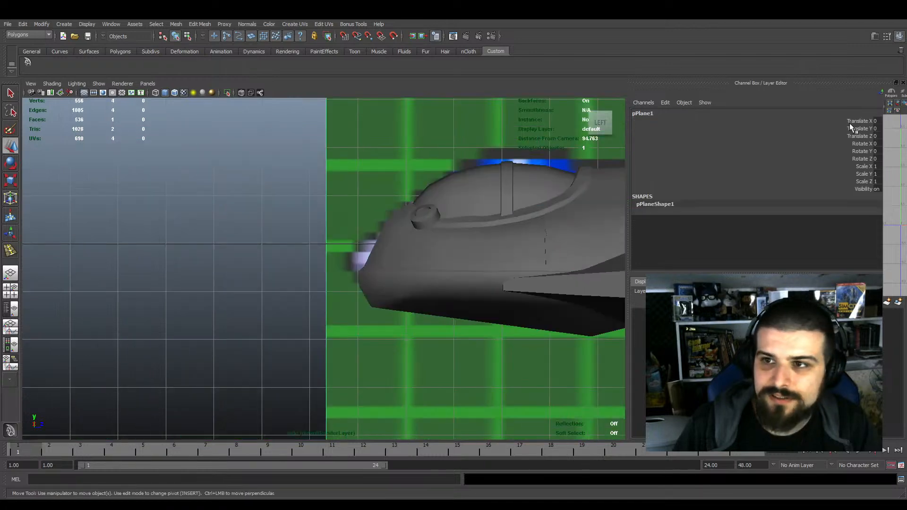
pyautogui.click(859, 136)
pyautogui.moveTo(379, 188); pyautogui.dragTo(118, 209, button='middle')
pyautogui.scroll(2, 229, 292)
pyautogui.keyDown('alt'); pyautogui.moveTo(353, 279); pyautogui.dragTo(310, 284, button='middle'); pyautogui.keyUp('alt')
pyautogui.hotkey('ctrl', 'z')
# Examine how the hull's nose and the dark wing section fit together in the side, perspective and four-view layouts
pyautogui.click(278, 299)
pyautogui.press('w')
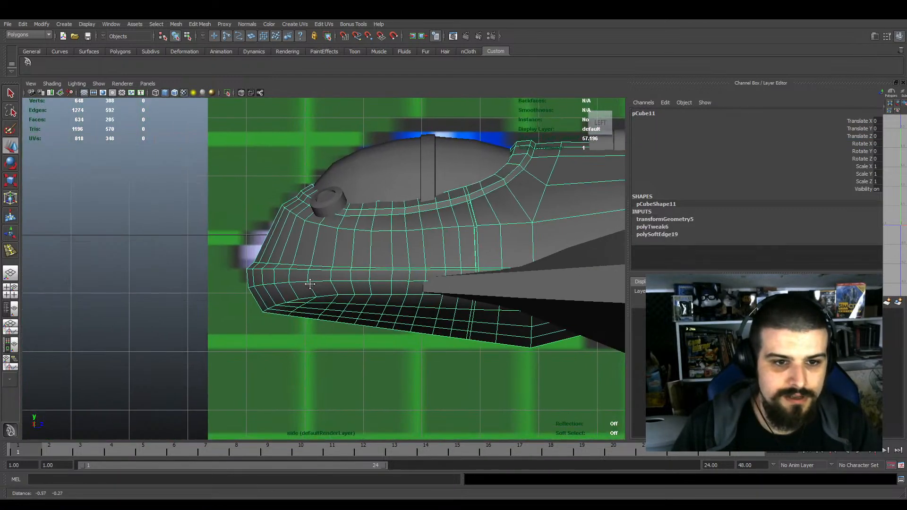
pyautogui.scroll(1, 310, 284)
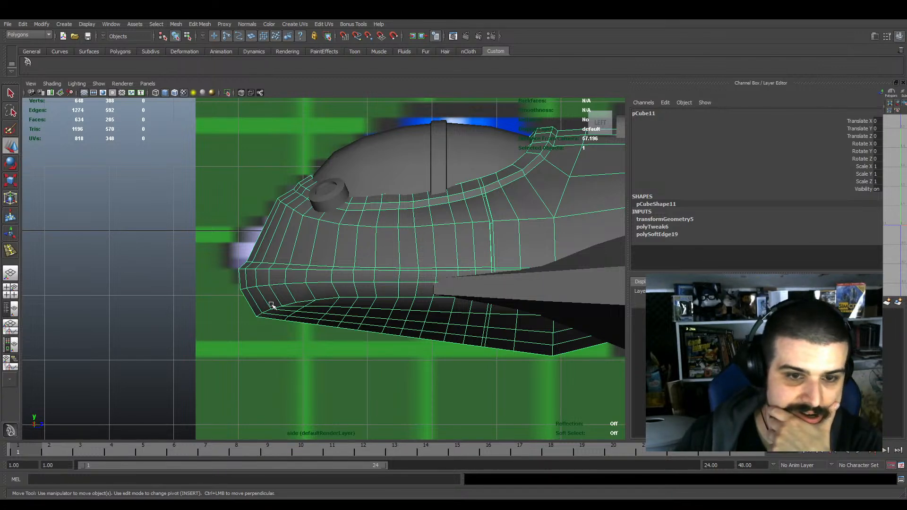
pyautogui.scroll(-3, 398, 301)
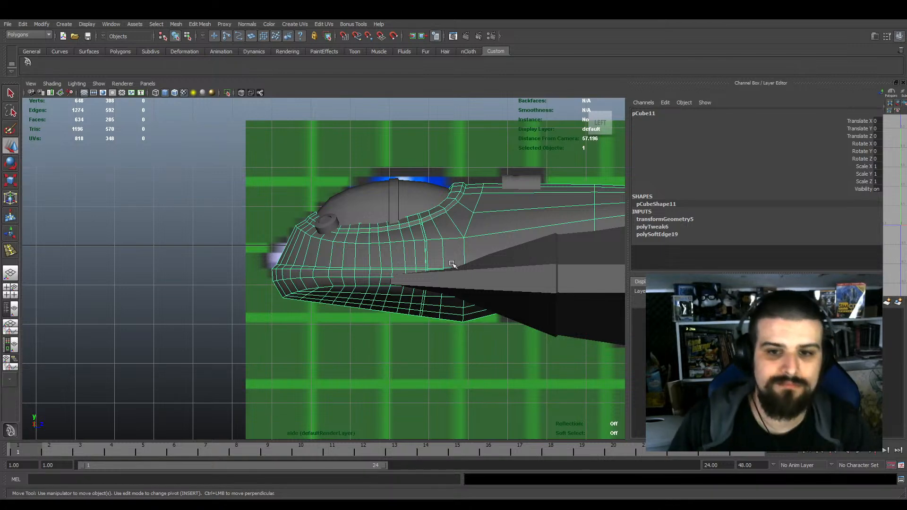
pyautogui.keyDown('alt'); pyautogui.moveTo(452, 264); pyautogui.dragTo(298, 274, button='middle'); pyautogui.keyUp('alt')
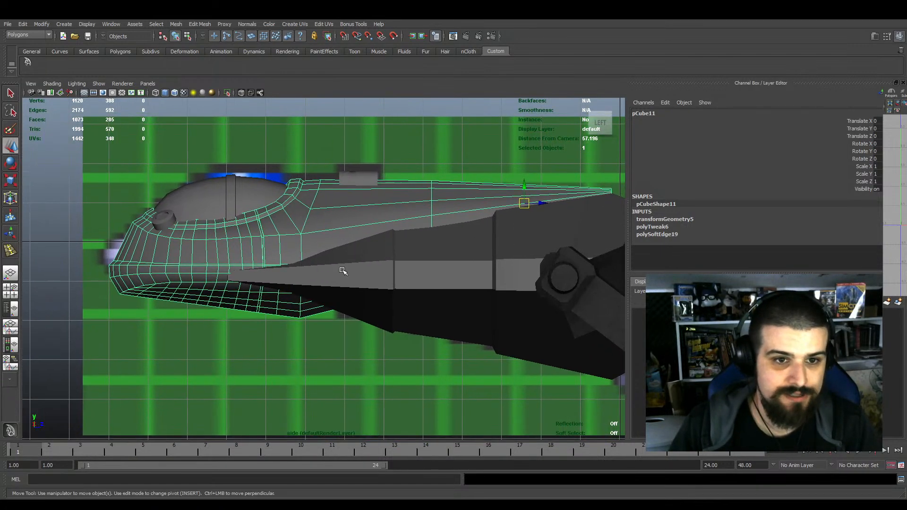
pyautogui.click(410, 246)
pyautogui.press('space')
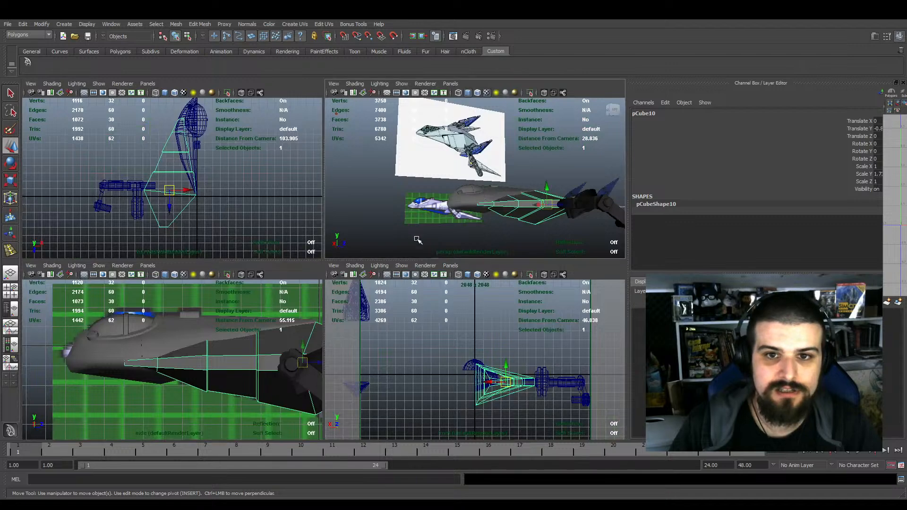
pyautogui.press('space')
pyautogui.keyDown('alt'); pyautogui.moveTo(474, 251); pyautogui.dragTo(378, 274); pyautogui.keyUp('alt')
pyautogui.click(376, 275)
pyautogui.press('space')
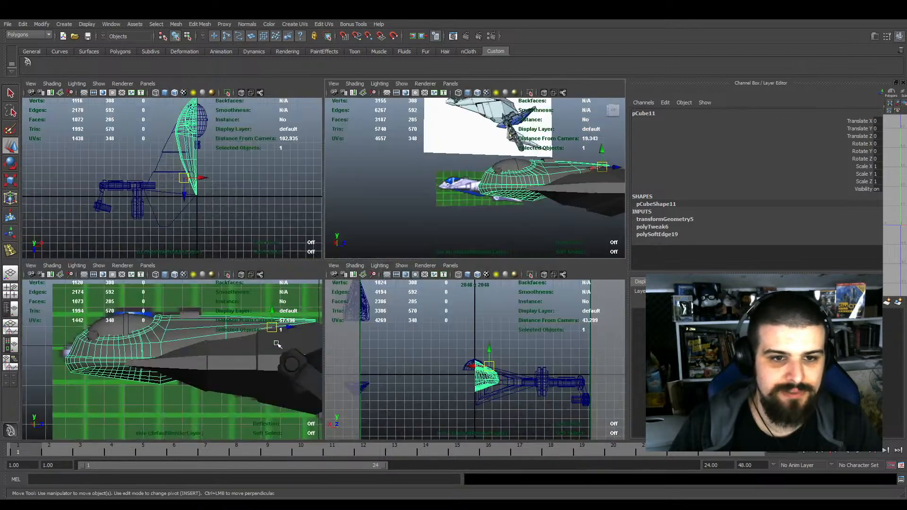
pyautogui.press('space')
# Raise the three foremost vertices at the hull's nose tip slightly in the side view
pyautogui.keyDown('alt'); pyautogui.moveTo(146, 365); pyautogui.dragTo(415, 336, button='middle'); pyautogui.keyUp('alt')
pyautogui.scroll(6, 415, 336)
pyautogui.keyDown('alt'); pyautogui.moveTo(366, 306); pyautogui.dragTo(291, 302, button='middle'); pyautogui.keyUp('alt')
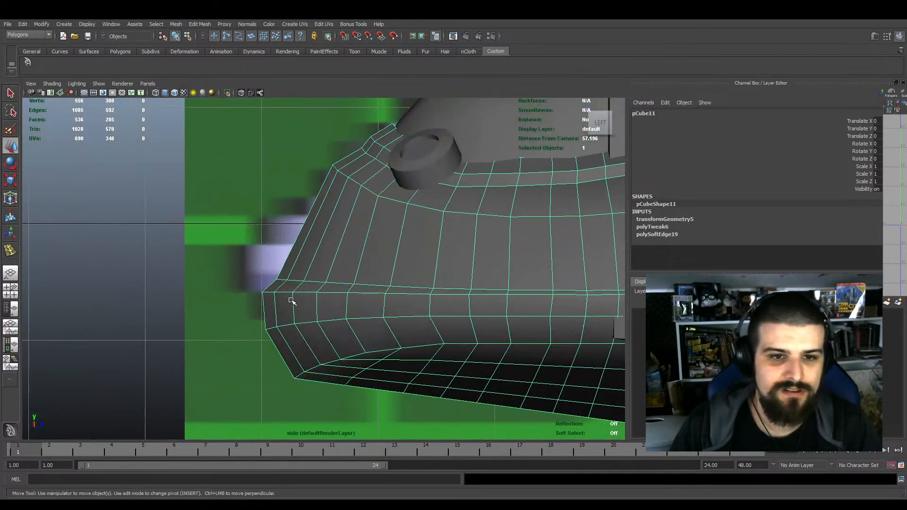
pyautogui.moveTo(291, 302); pyautogui.dragTo(268, 294, button='right')
pyautogui.click(241, 93)
pyautogui.scroll(2, 205, 246)
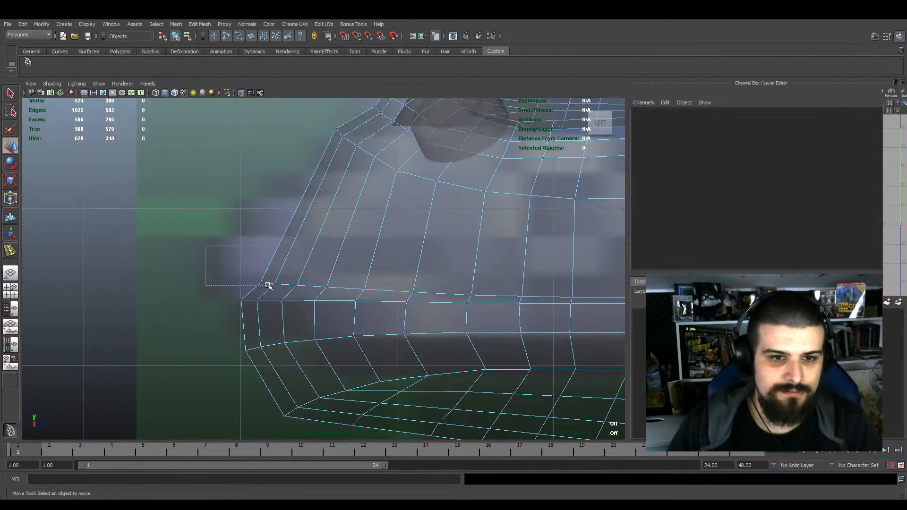
pyautogui.moveTo(267, 285); pyautogui.dragTo(268, 285)
pyautogui.moveTo(221, 284); pyautogui.dragTo(248, 340)
pyautogui.press('e')
pyautogui.press('w')
pyautogui.moveTo(251, 300); pyautogui.dragTo(250, 293)
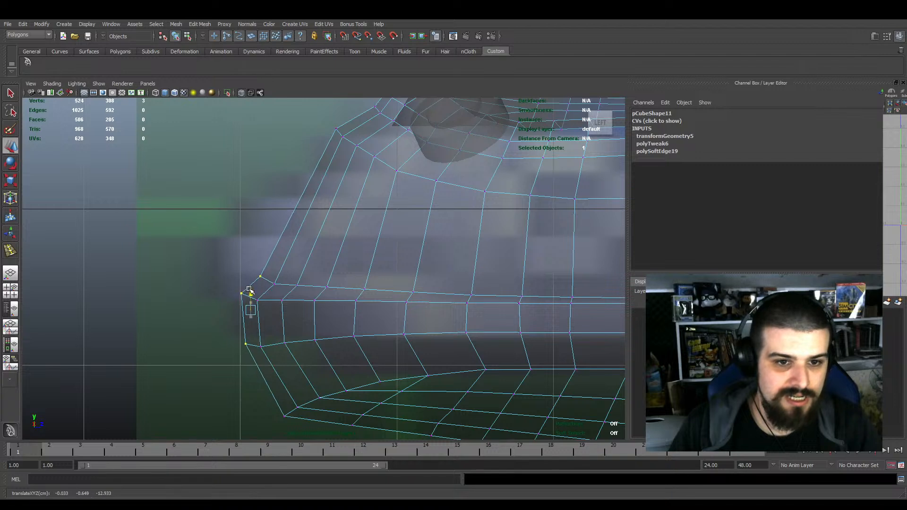
# Raise the front two vertex columns of the nose tip slightly, and repeat with the front three columns for a gradual upward curve
pyautogui.moveTo(214, 257); pyautogui.dragTo(282, 363)
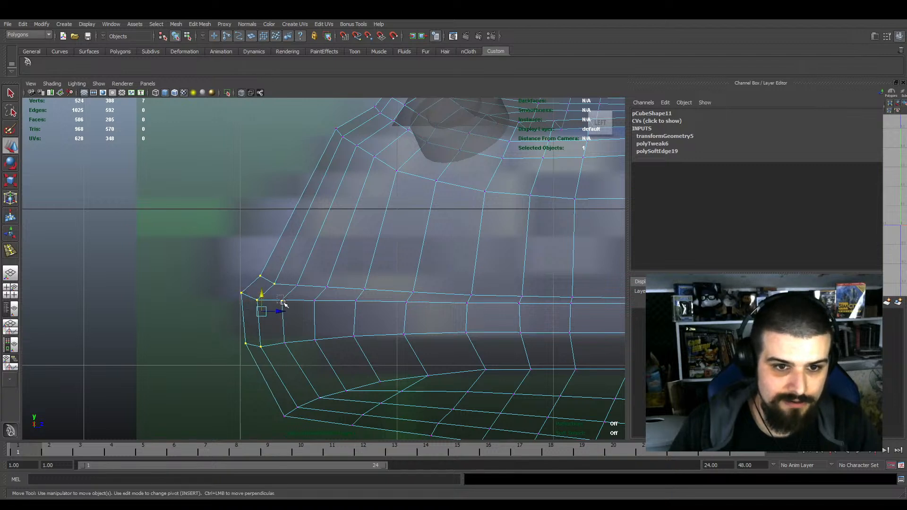
pyautogui.moveTo(257, 293); pyautogui.dragTo(258, 288)
pyautogui.moveTo(317, 357); pyautogui.dragTo(198, 265)
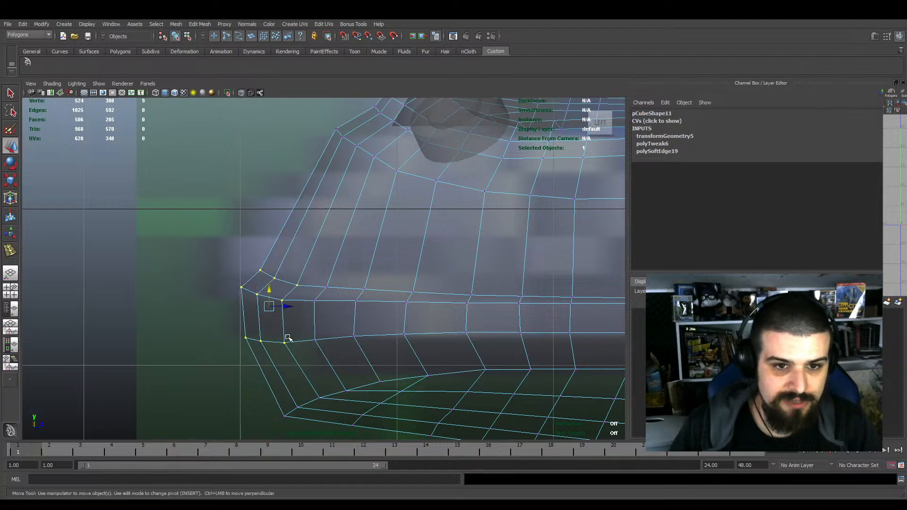
pyautogui.moveTo(269, 290); pyautogui.dragTo(272, 285)
# Examine the nose and cockpit profile in the concept drawing above the model, and compare it with the modelled hull
pyautogui.moveTo(461, 207)
pyautogui.keyDown('alt'); pyautogui.mouseDown(button='right')
pyautogui.moveTo(344, 239)
pyautogui.moveTo(312, 236)
pyautogui.mouseUp(button='right'); pyautogui.keyUp('alt')
pyautogui.keyDown('alt'); pyautogui.moveTo(337, 136); pyautogui.dragTo(309, 314, button='middle'); pyautogui.keyUp('alt')
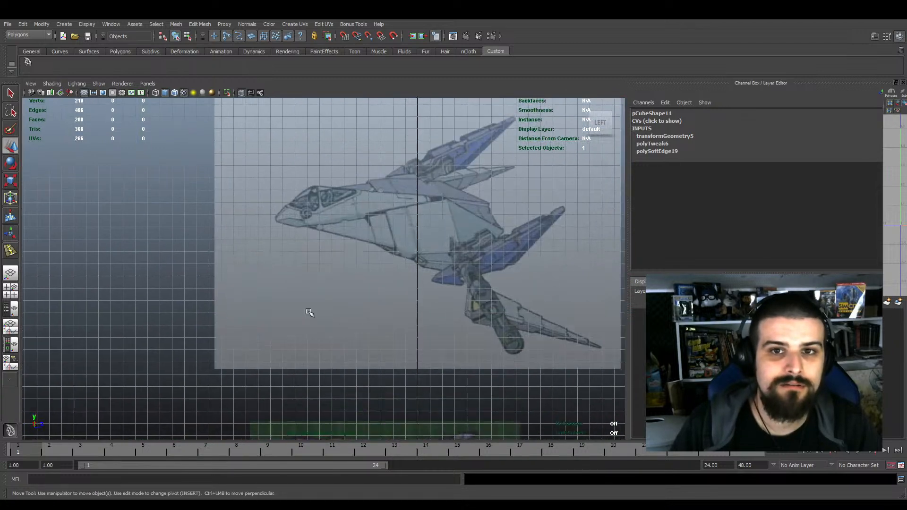
pyautogui.keyDown('alt'); pyautogui.moveTo(385, 254); pyautogui.dragTo(416, 302, button='middle'); pyautogui.keyUp('alt')
pyautogui.scroll(5, 378, 302)
pyautogui.click(304, 250)
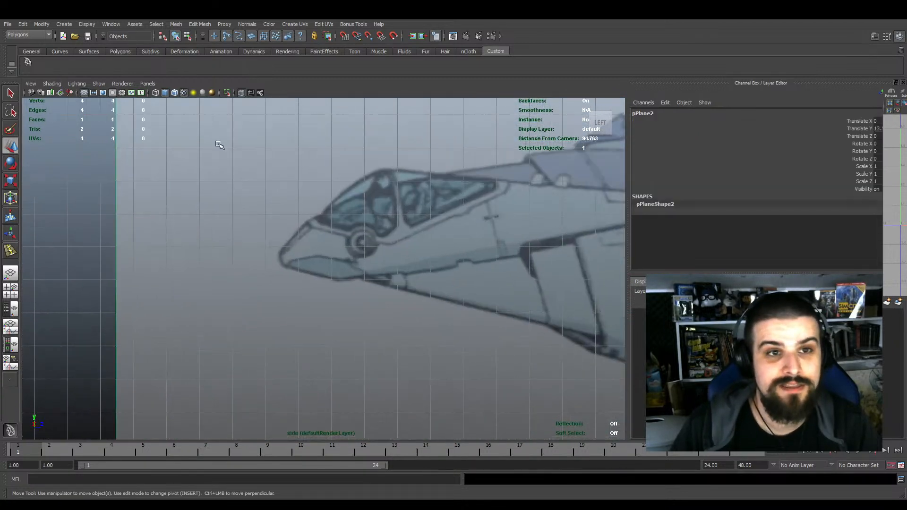
pyautogui.click(240, 92)
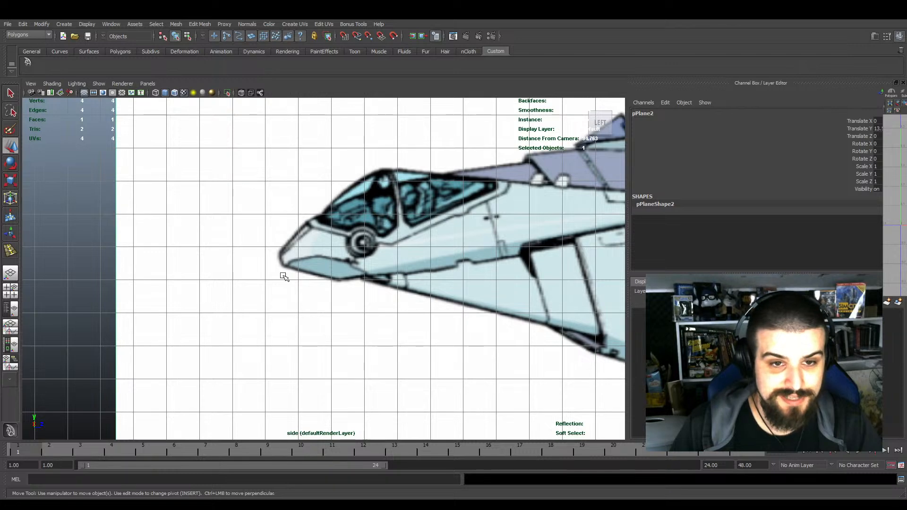
pyautogui.scroll(-7, 413, 303)
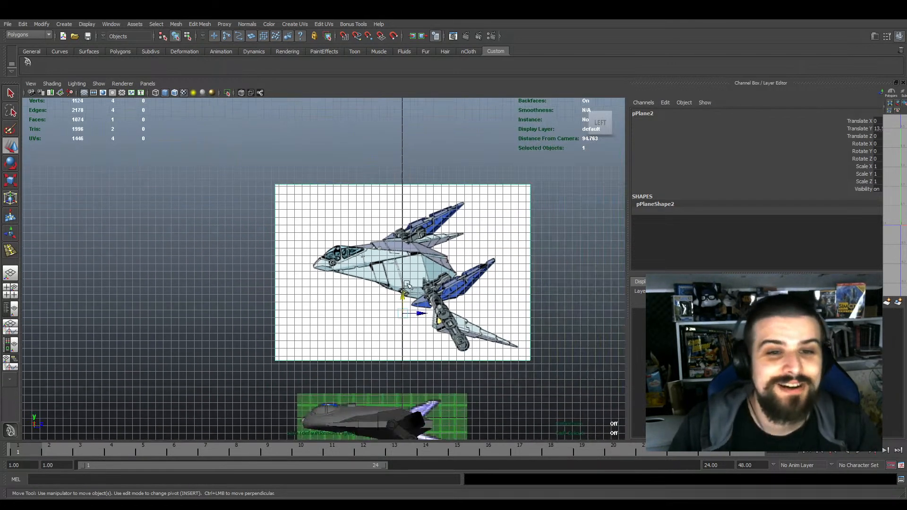
pyautogui.keyDown('alt'); pyautogui.moveTo(351, 368); pyautogui.dragTo(362, 241, button='middle'); pyautogui.keyUp('alt')
pyautogui.scroll(7, 363, 241)
pyautogui.keyDown('alt'); pyautogui.moveTo(334, 340); pyautogui.dragTo(369, 235, button='middle'); pyautogui.keyUp('alt')
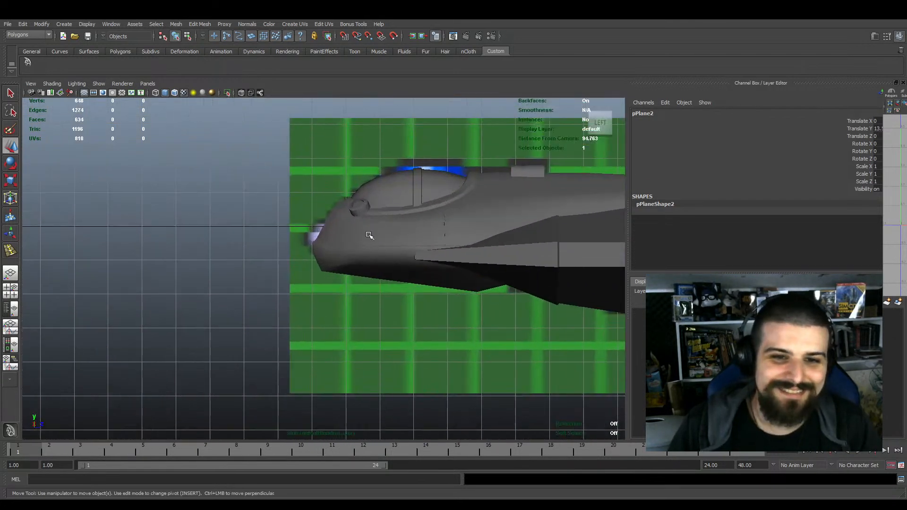
# Reshape the lower front edge vertices of the hull's nose into a chin that slopes up toward the tip
pyautogui.scroll(2, 366, 231)
pyautogui.click(361, 222)
pyautogui.scroll(4, 360, 221)
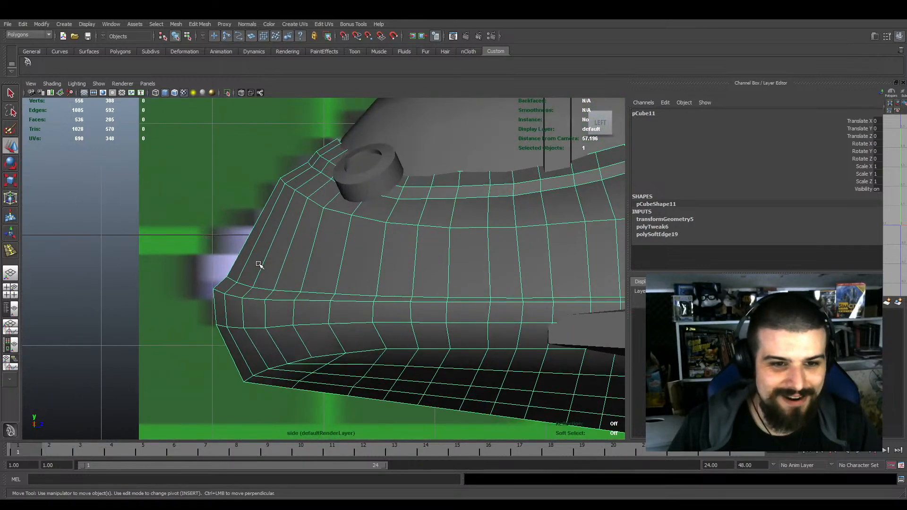
pyautogui.click(203, 351)
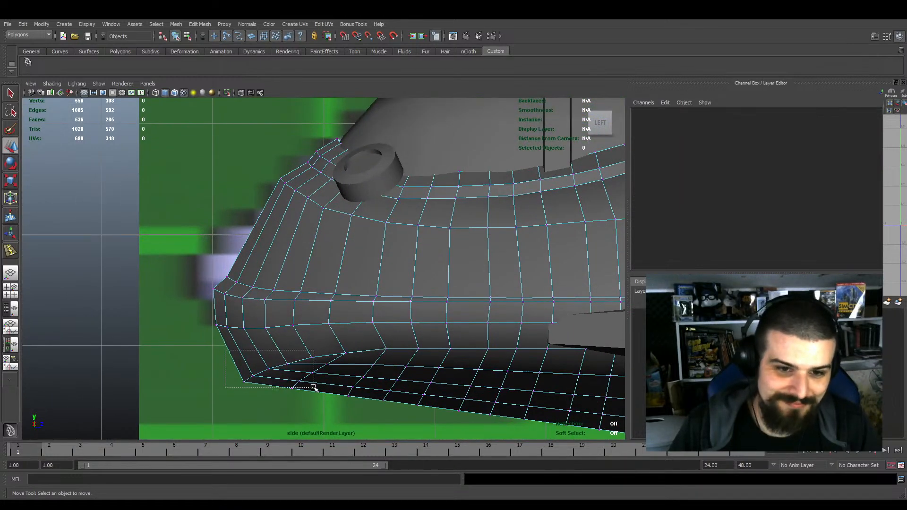
pyautogui.moveTo(314, 388); pyautogui.dragTo(314, 387)
pyautogui.moveTo(318, 376); pyautogui.dragTo(298, 393)
pyautogui.press('e')
pyautogui.press('r')
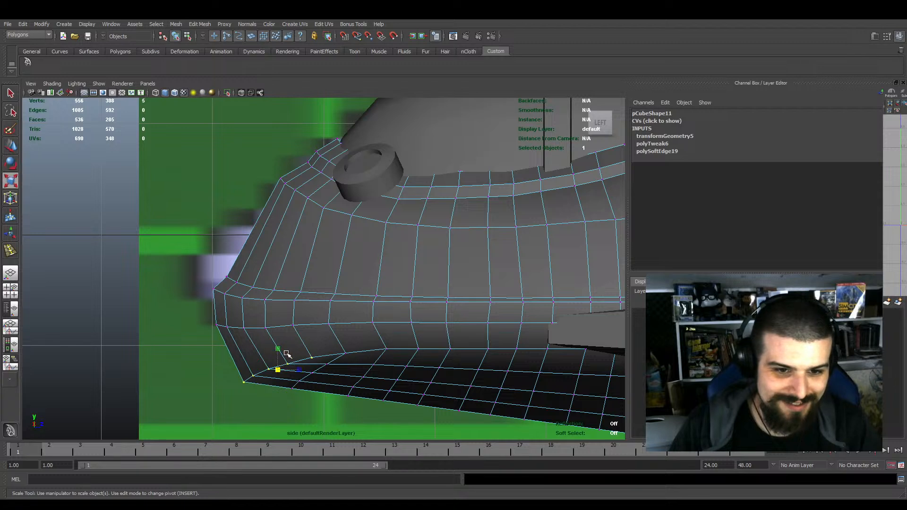
pyautogui.moveTo(279, 350); pyautogui.dragTo(395, 371)
# Slide individual vertices along the nose's underside to even out the edge spacing behind the chin
pyautogui.press('w')
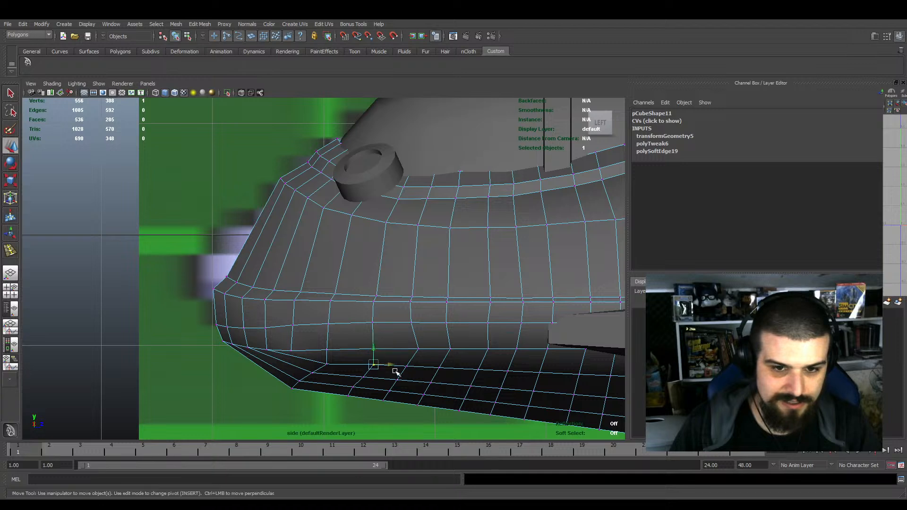
pyautogui.moveTo(338, 386); pyautogui.dragTo(355, 399)
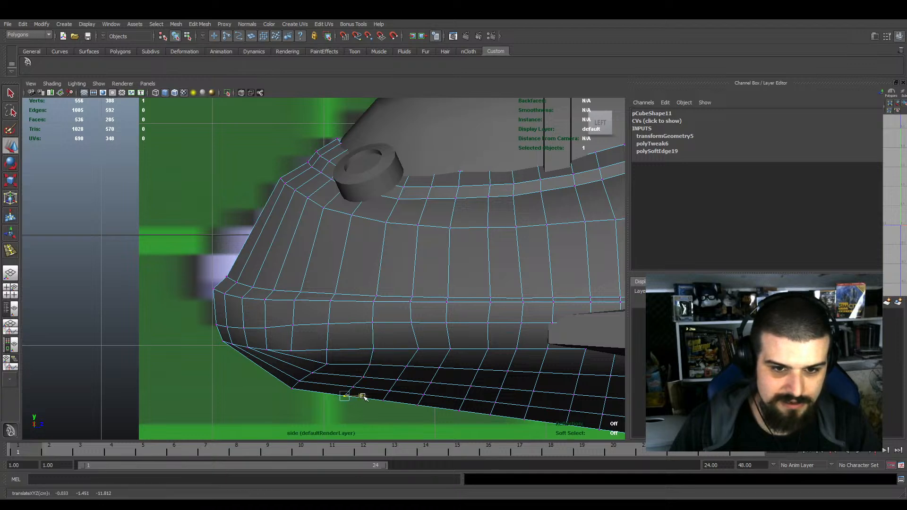
pyautogui.moveTo(395, 344); pyautogui.dragTo(466, 348)
# Move and rotate the front vertices along the lower nose edge to round the transition into the chin
pyautogui.keyDown('alt'); pyautogui.moveTo(348, 356); pyautogui.dragTo(352, 331, button='middle'); pyautogui.keyUp('alt')
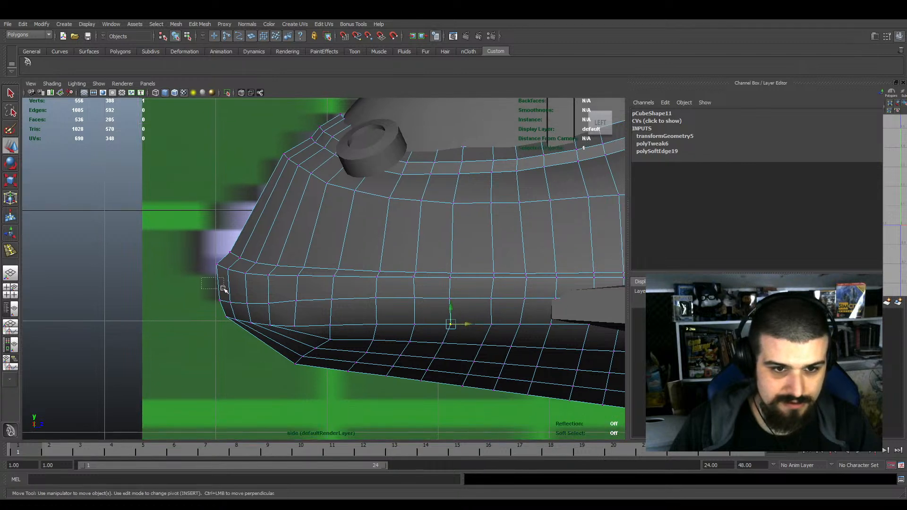
pyautogui.moveTo(218, 284); pyautogui.dragTo(279, 312)
pyautogui.press('e')
pyautogui.moveTo(254, 284); pyautogui.dragTo(244, 314)
pyautogui.press('w')
pyautogui.press('e')
pyautogui.click(292, 300)
pyautogui.press('w')
pyautogui.press('e')
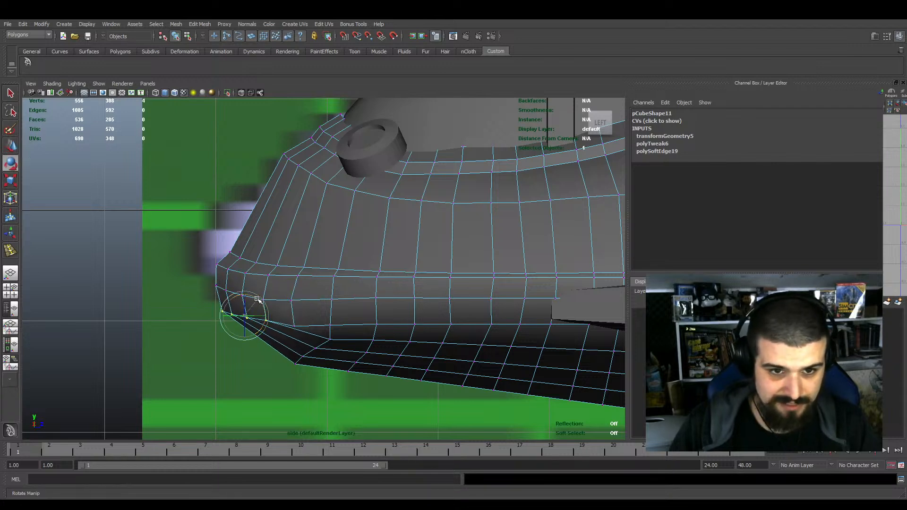
# Nudge two single vertices along the chin's upper edge to smooth its curve
pyautogui.scroll(3, 259, 299)
pyautogui.click(304, 347)
pyautogui.press('w')
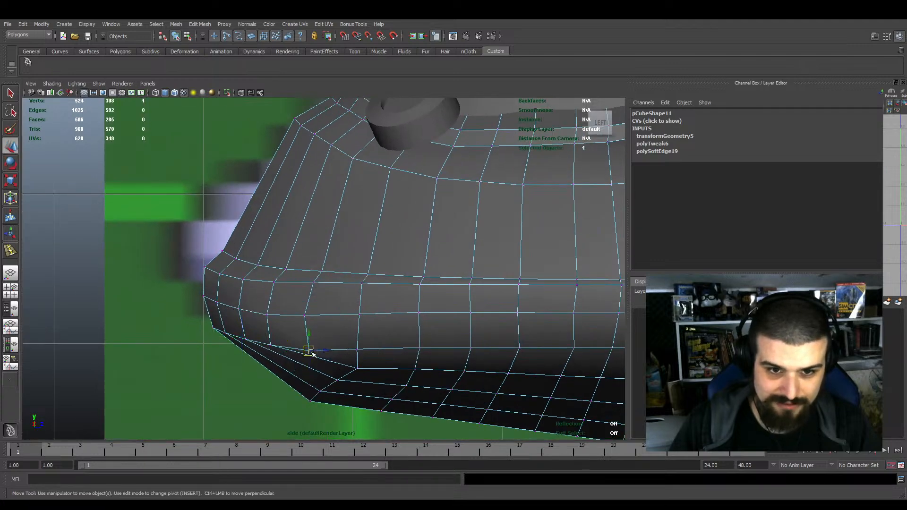
pyautogui.click(357, 368)
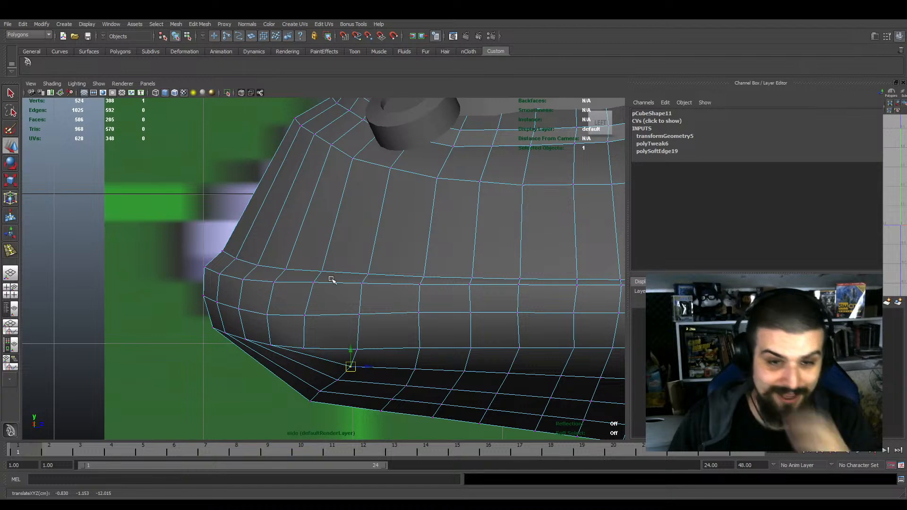
# Lower two neighbouring vertex pairs on the nose's side crease slightly to smooth the crease line
pyautogui.scroll(2, 334, 304)
pyautogui.click(310, 319)
pyautogui.press('e')
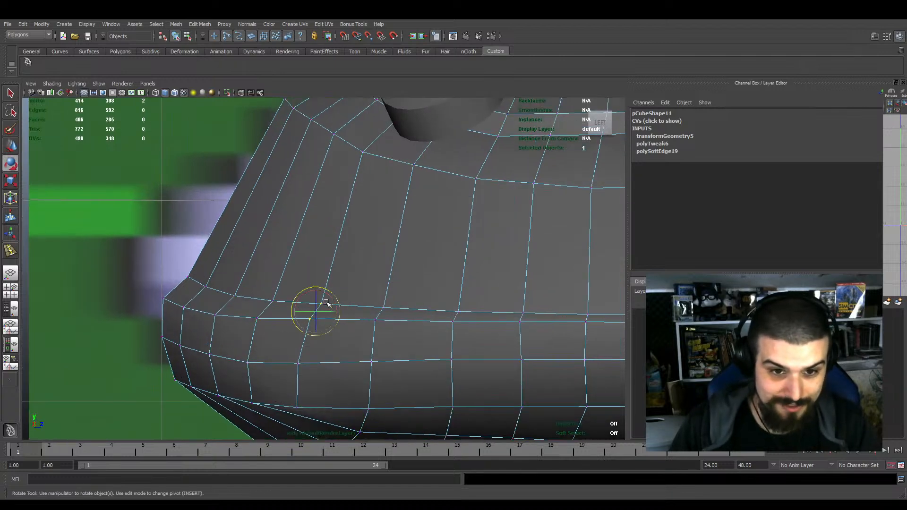
pyautogui.press('w')
pyautogui.moveTo(317, 297); pyautogui.dragTo(318, 300)
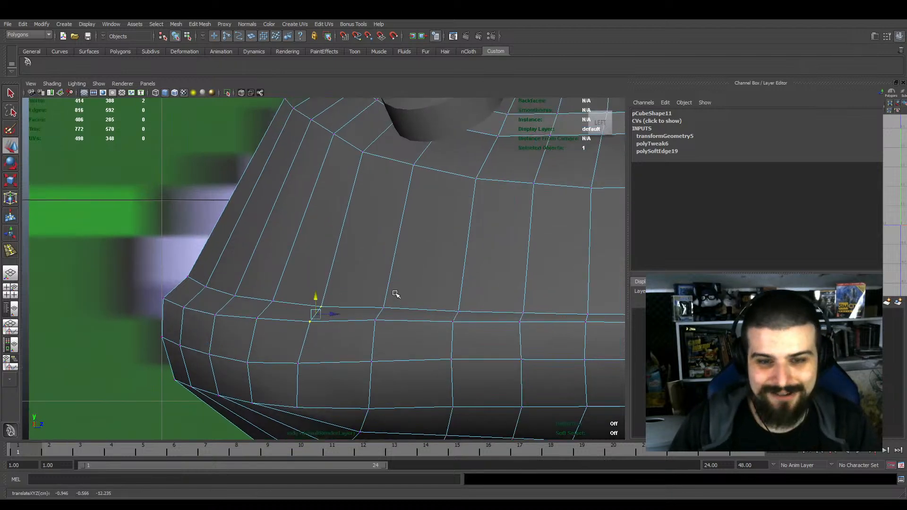
pyautogui.moveTo(416, 292); pyautogui.dragTo(362, 337)
pyautogui.moveTo(379, 297); pyautogui.dragTo(379, 302)
# Return the hull to object selection and save the scene
pyautogui.keyDown('alt'); pyautogui.moveTo(578, 316); pyautogui.dragTo(433, 325, button='middle'); pyautogui.keyUp('alt')
pyautogui.scroll(-8, 587, 342)
pyautogui.scroll(6, 514, 298)
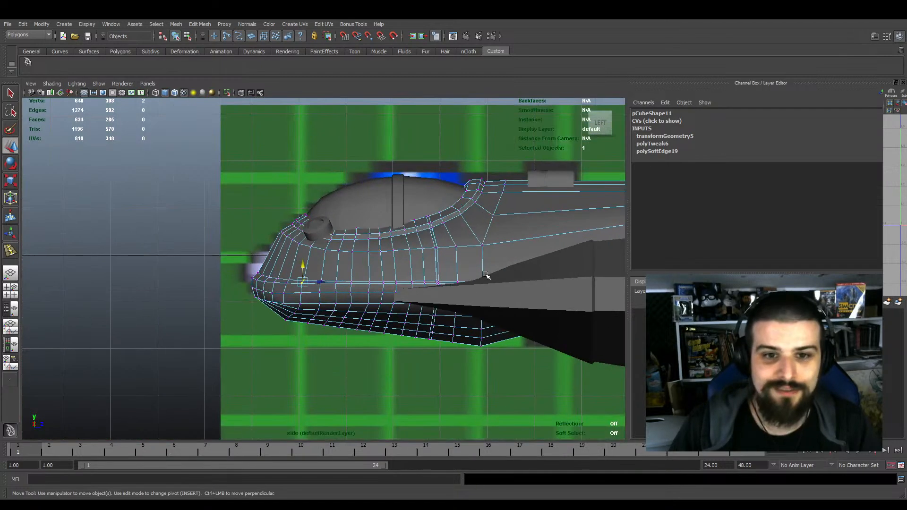
pyautogui.press('F8')
pyautogui.press('q')
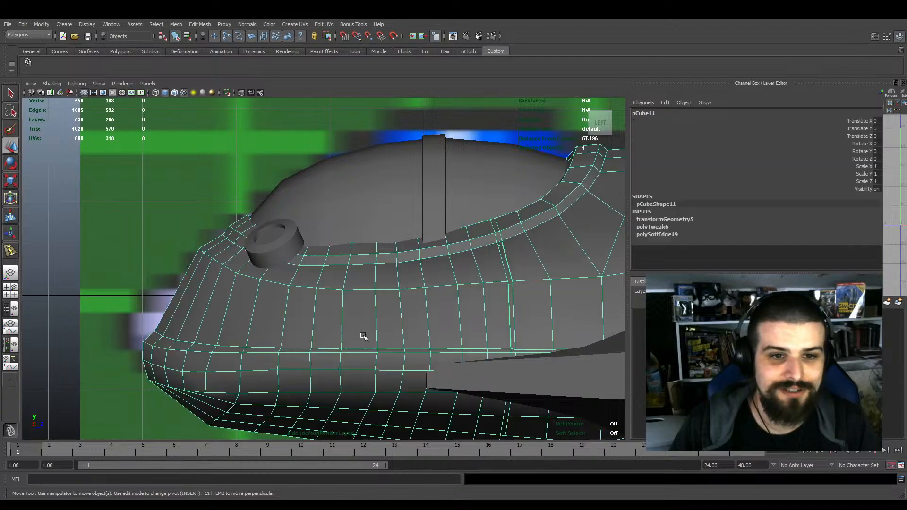
pyautogui.hotkey('ctrl', 's')
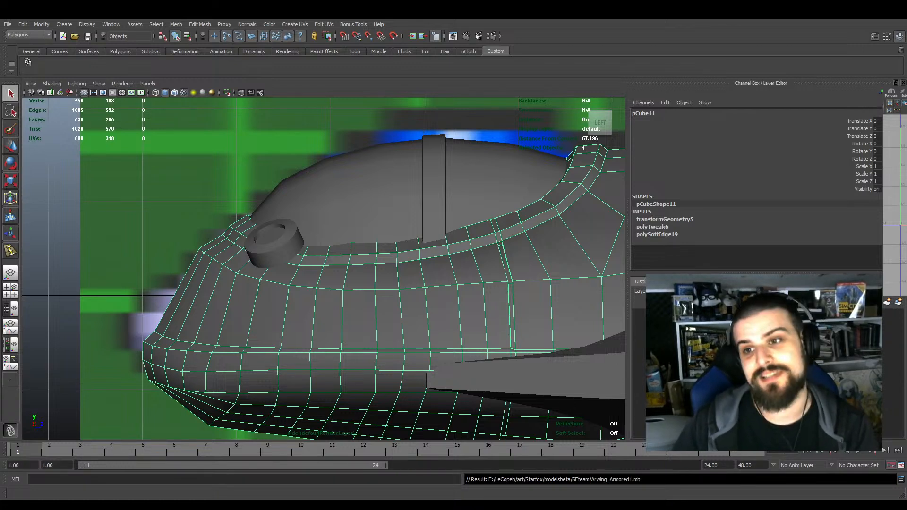
pyautogui.scroll(-15, 482, 164)
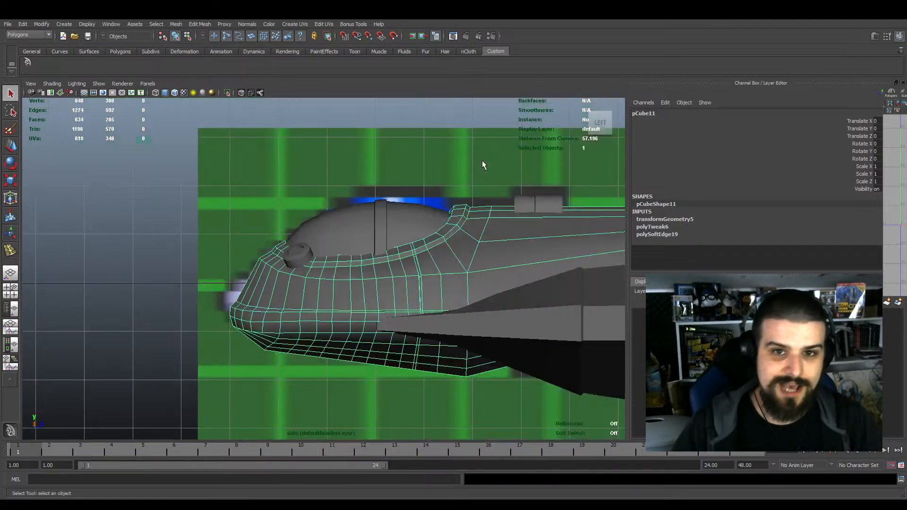
# Raise the pixel-art reference plane above the model to compare their profiles, and undo the move
pyautogui.keyDown('alt'); pyautogui.moveTo(488, 223); pyautogui.dragTo(417, 225, button='middle'); pyautogui.keyUp('alt')
pyautogui.scroll(4, 417, 236)
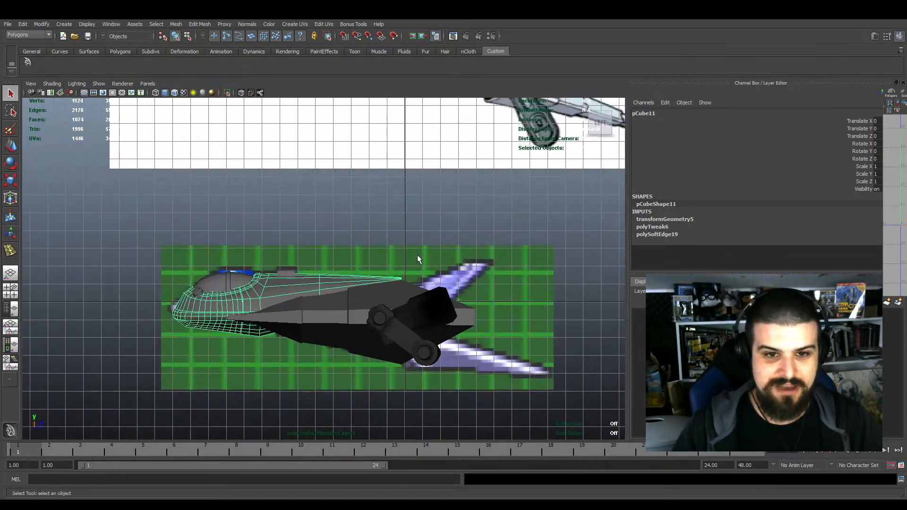
pyautogui.click(400, 256)
pyautogui.press('e')
pyautogui.press('w')
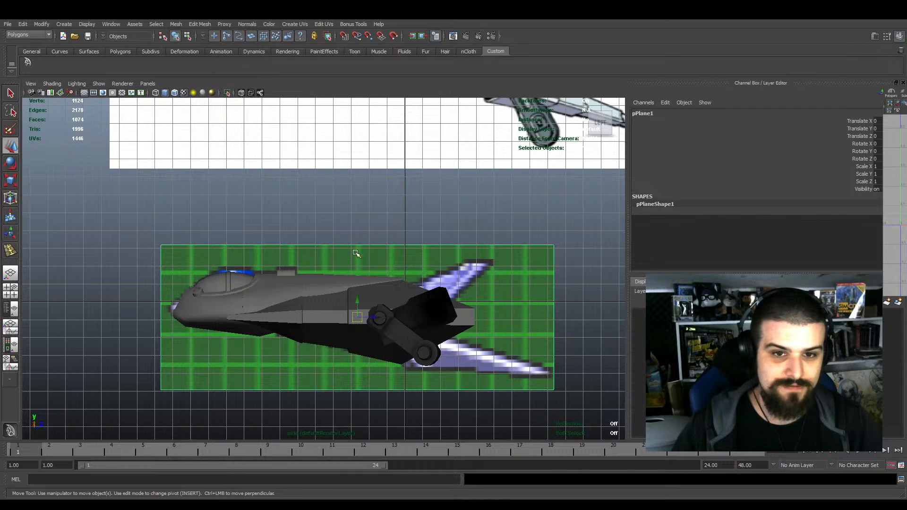
pyautogui.moveTo(358, 299); pyautogui.dragTo(354, 195)
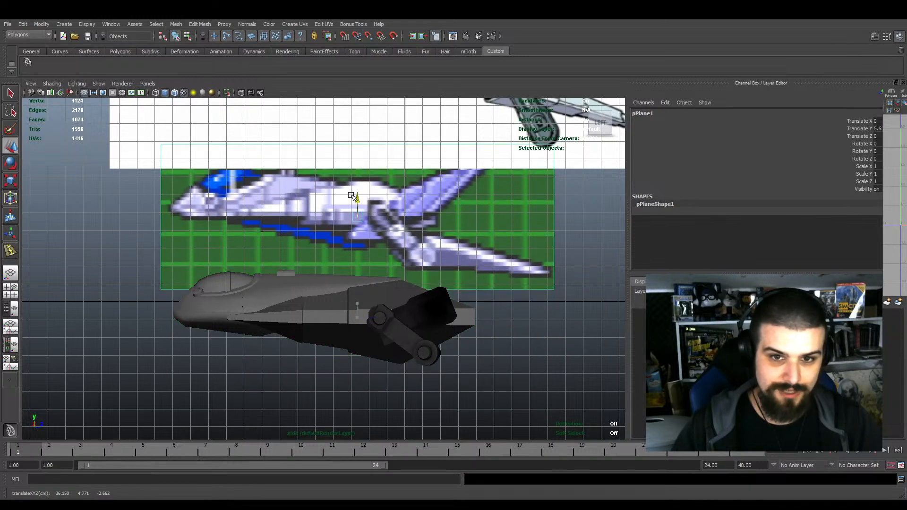
pyautogui.hotkey('ctrl', 'z')
# With X-ray shading on, select the lower vertices of the hull's nose and raise them together to lift the underside
pyautogui.keyDown('alt'); pyautogui.moveTo(226, 300); pyautogui.dragTo(289, 291, button='middle'); pyautogui.keyUp('alt')
pyautogui.scroll(5, 335, 288)
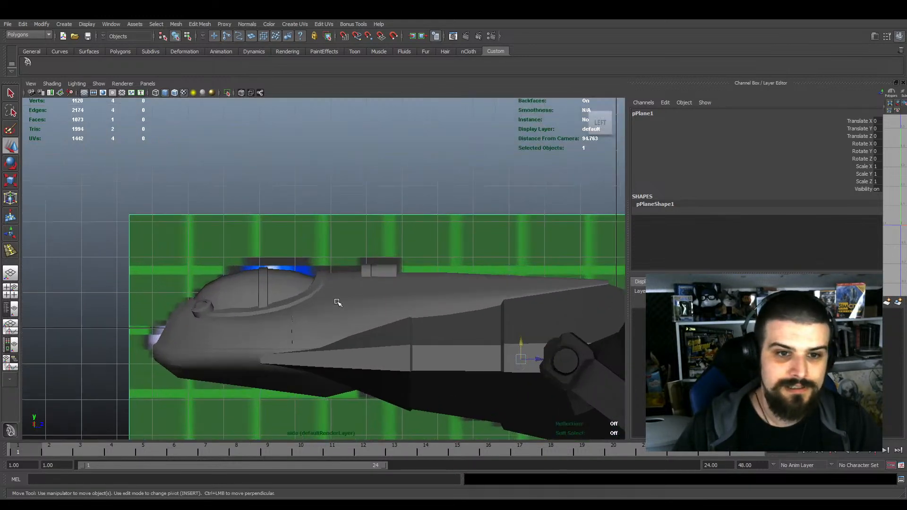
pyautogui.keyDown('alt'); pyautogui.moveTo(340, 303); pyautogui.dragTo(308, 248, button='middle'); pyautogui.keyUp('alt')
pyautogui.scroll(2, 378, 225)
pyautogui.click(380, 229)
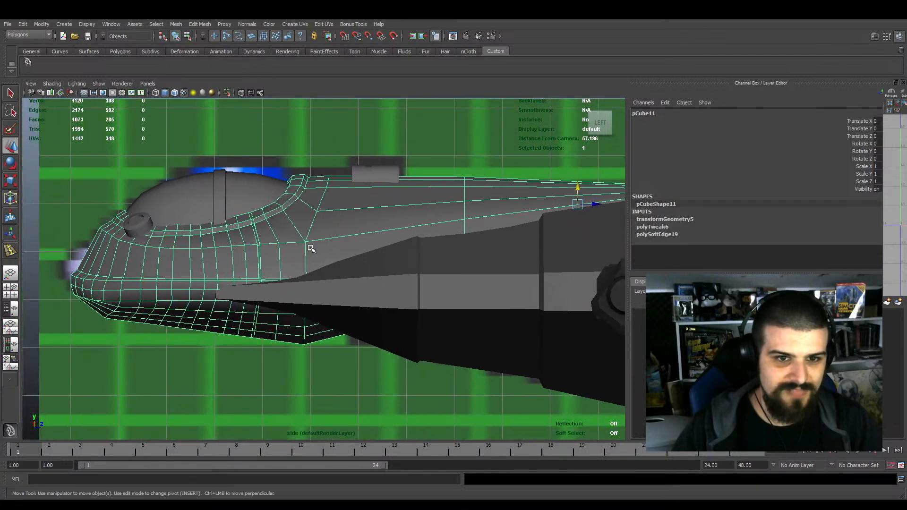
pyautogui.moveTo(154, 257); pyautogui.dragTo(113, 257, button='right')
pyautogui.click(242, 93)
pyautogui.scroll(-5, 218, 253)
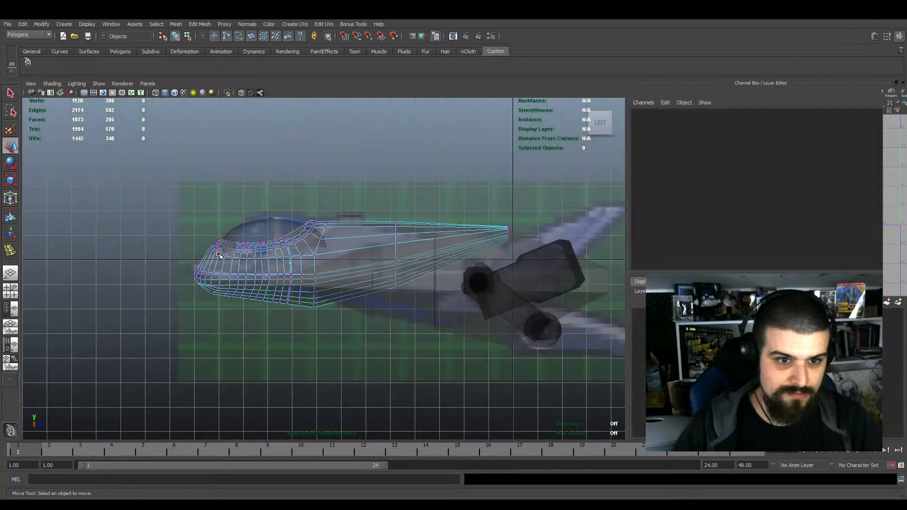
pyautogui.moveTo(167, 263); pyautogui.dragTo(342, 306)
pyautogui.scroll(3, 343, 306)
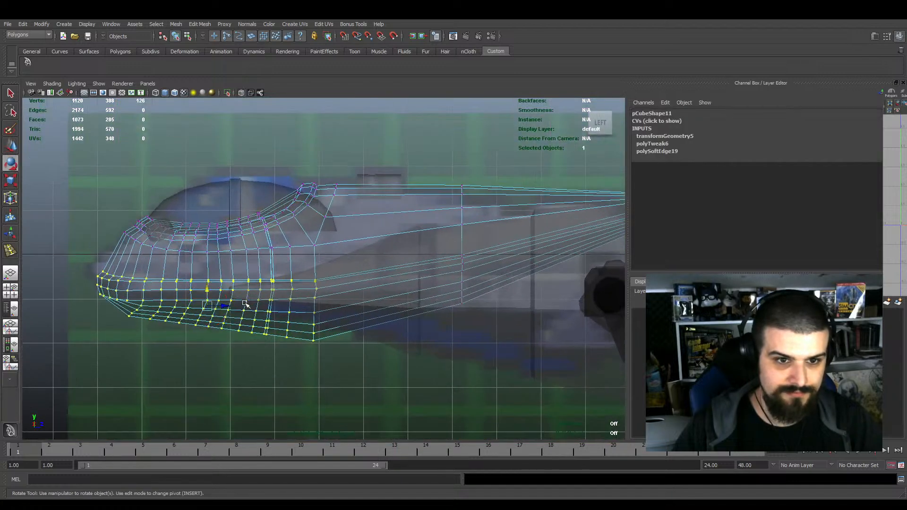
pyautogui.moveTo(208, 286); pyautogui.dragTo(210, 273)
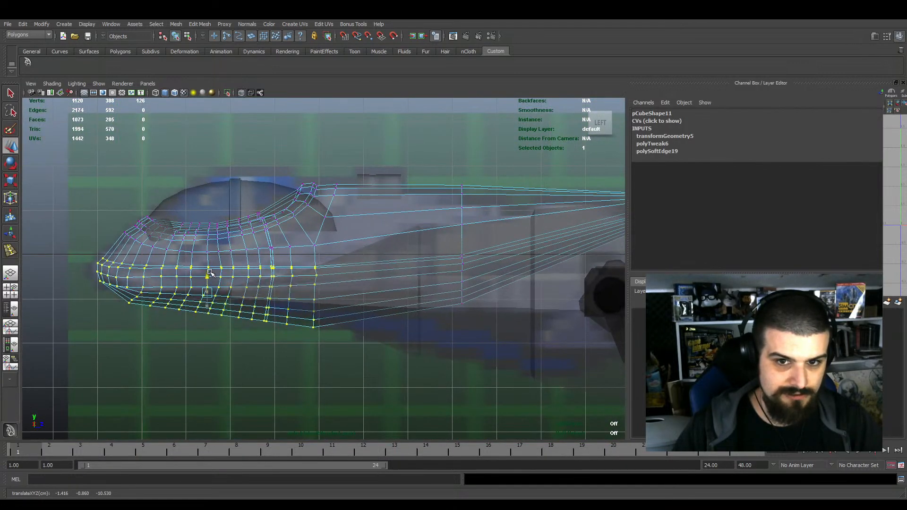
# Raise the wing body slightly to line up with the lifted hull, and turn off X-ray shading
pyautogui.click(464, 318)
pyautogui.keyDown('alt'); pyautogui.moveTo(498, 296); pyautogui.dragTo(391, 282, button='middle'); pyautogui.keyUp('alt')
pyautogui.press('r')
pyautogui.moveTo(529, 254)
pyautogui.mouseDown()
pyautogui.moveTo(531, 263)
pyautogui.moveTo(529, 244)
pyautogui.mouseUp()
pyautogui.click(242, 94)
pyautogui.press('w')
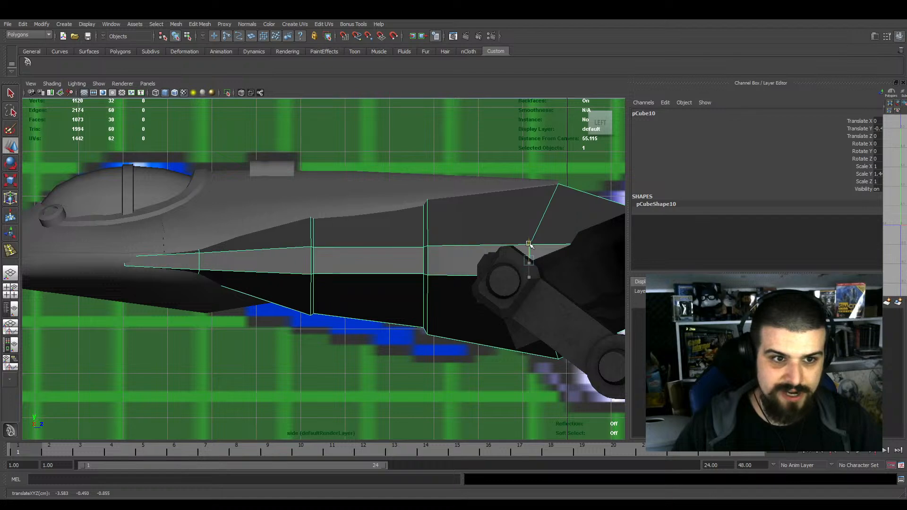
# Raise the jointed arm assembly so that it lines up with the raised wing body
pyautogui.click(532, 304)
pyautogui.keyDown('alt'); pyautogui.moveTo(565, 292); pyautogui.dragTo(499, 304, button='middle'); pyautogui.keyUp('alt')
pyautogui.moveTo(521, 293); pyautogui.dragTo(526, 251)
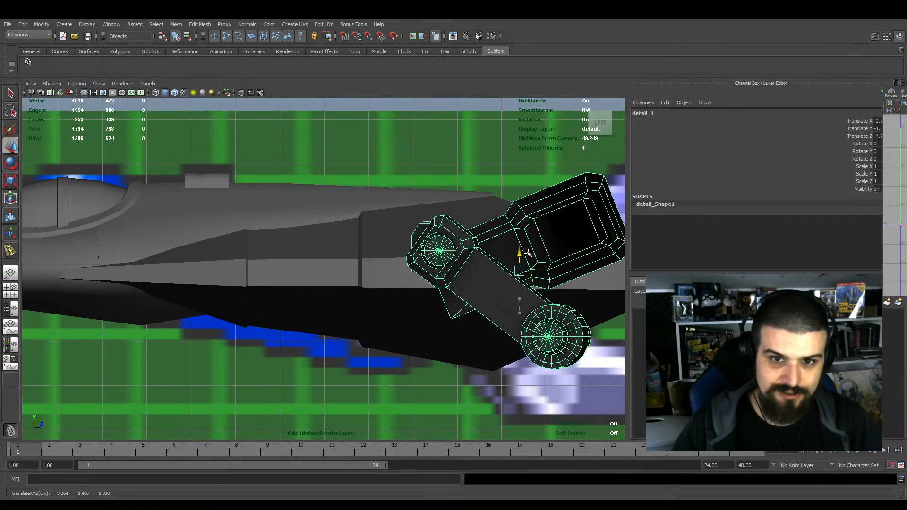
# Examine the side-view reference images against the hull and arm in the perspective view
pyautogui.press('space')
pyautogui.press('space')
pyautogui.keyDown('alt'); pyautogui.moveTo(492, 189); pyautogui.dragTo(471, 225); pyautogui.keyUp('alt')
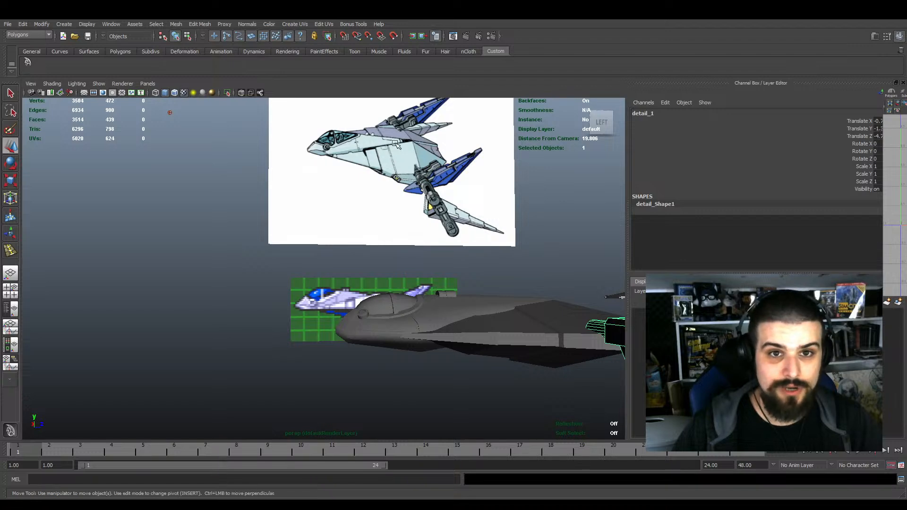
pyautogui.scroll(-3, 382, 175)
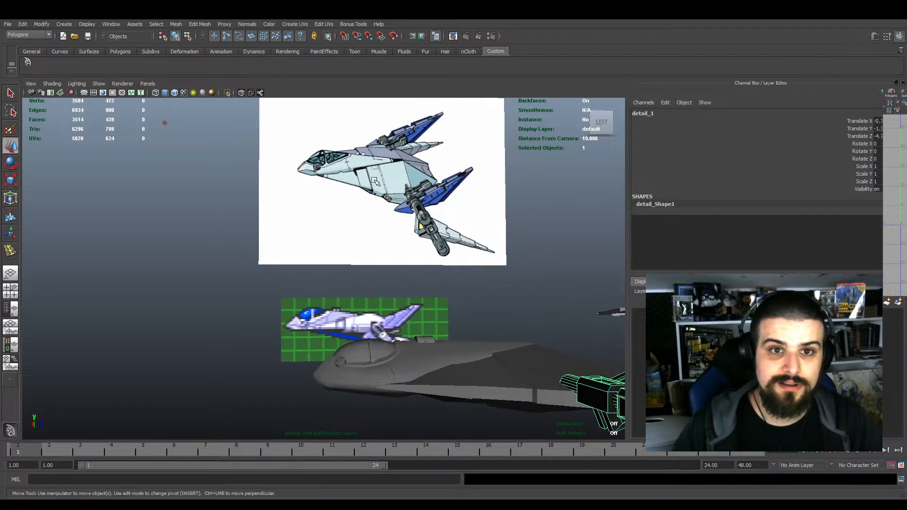
pyautogui.keyDown('alt'); pyautogui.moveTo(376, 177); pyautogui.dragTo(405, 246); pyautogui.keyUp('alt')
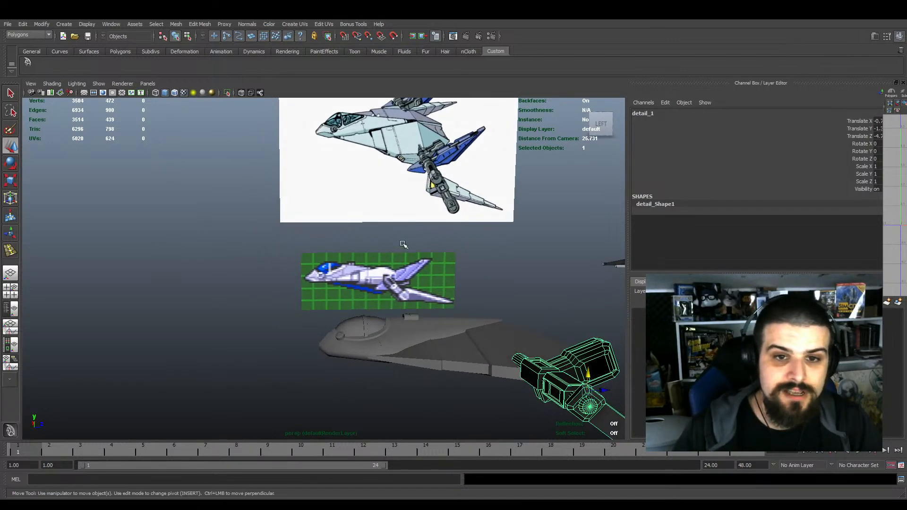
pyautogui.scroll(5, 403, 252)
pyautogui.click(403, 268)
pyautogui.scroll(1, 362, 287)
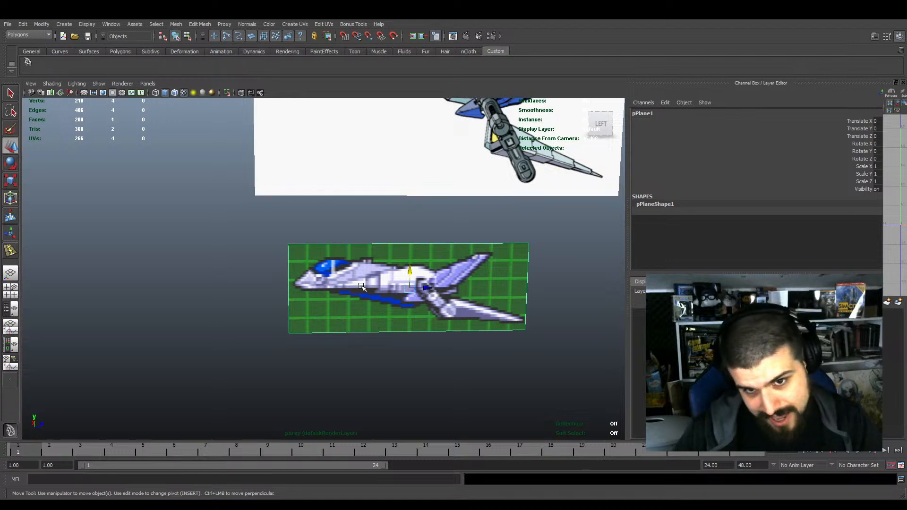
pyautogui.scroll(-2, 405, 317)
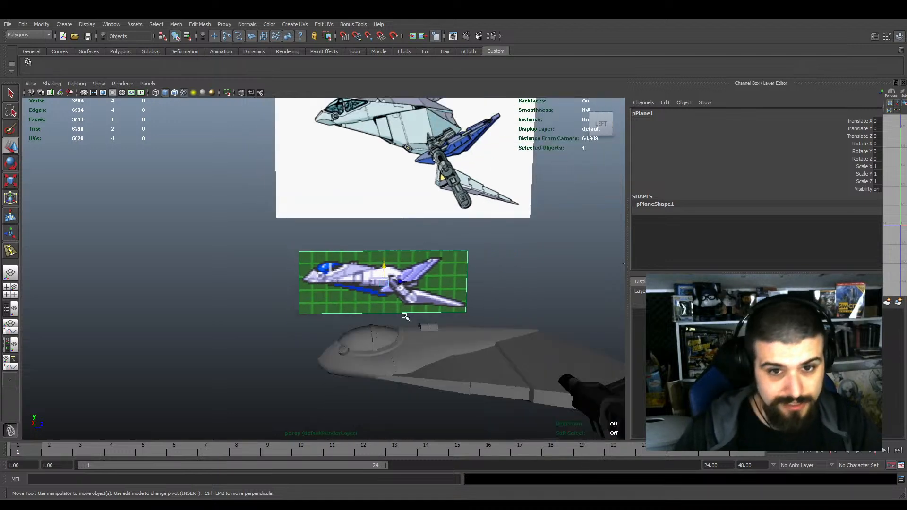
pyautogui.keyDown('alt'); pyautogui.moveTo(404, 317); pyautogui.dragTo(340, 280, button='middle'); pyautogui.keyUp('alt')
pyautogui.click(343, 300)
pyautogui.press('f')
pyautogui.scroll(2, 350, 336)
pyautogui.keyDown('alt'); pyautogui.moveTo(351, 335); pyautogui.dragTo(389, 403, button='middle'); pyautogui.keyUp('alt')
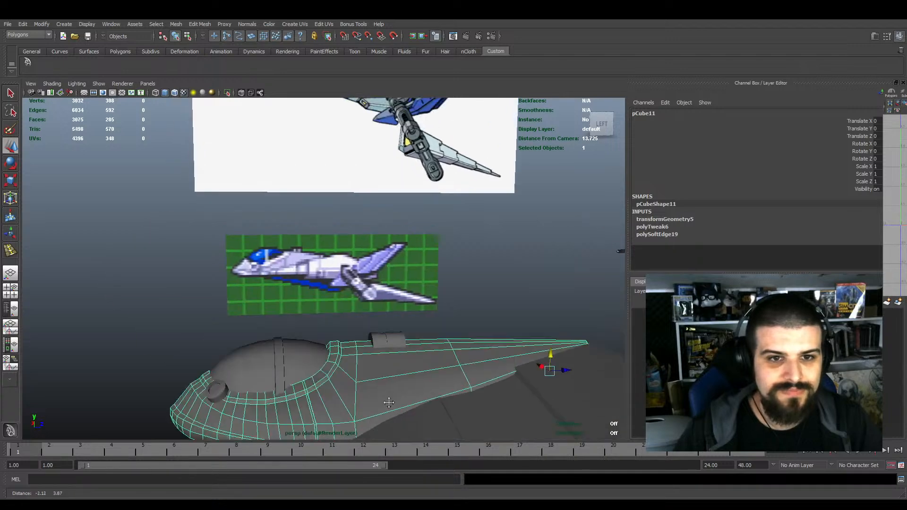
pyautogui.click(338, 309)
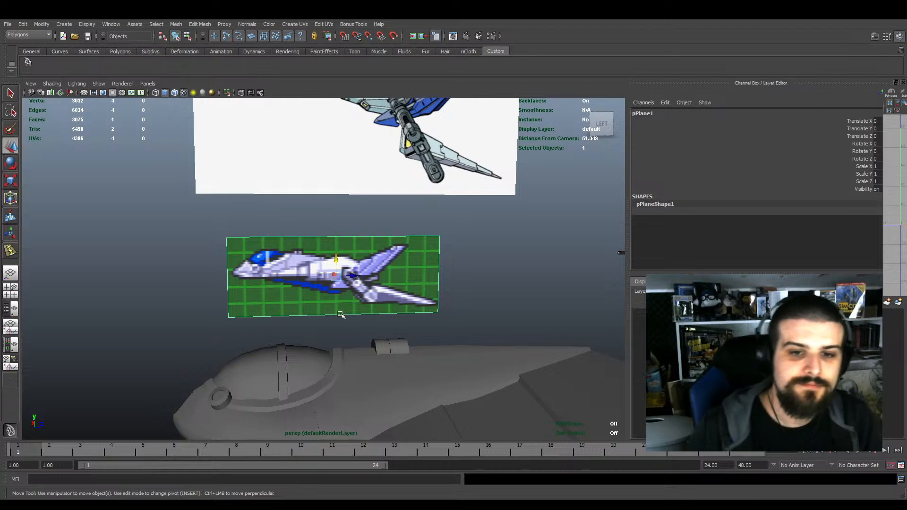
pyautogui.click(378, 330)
pyautogui.keyDown('alt'); pyautogui.moveTo(378, 330); pyautogui.dragTo(343, 278, button='middle'); pyautogui.keyUp('alt')
pyautogui.moveTo(343, 277)
pyautogui.keyDown('alt'); pyautogui.mouseDown()
pyautogui.moveTo(331, 272)
pyautogui.moveTo(339, 270)
pyautogui.mouseUp(); pyautogui.keyUp('alt')
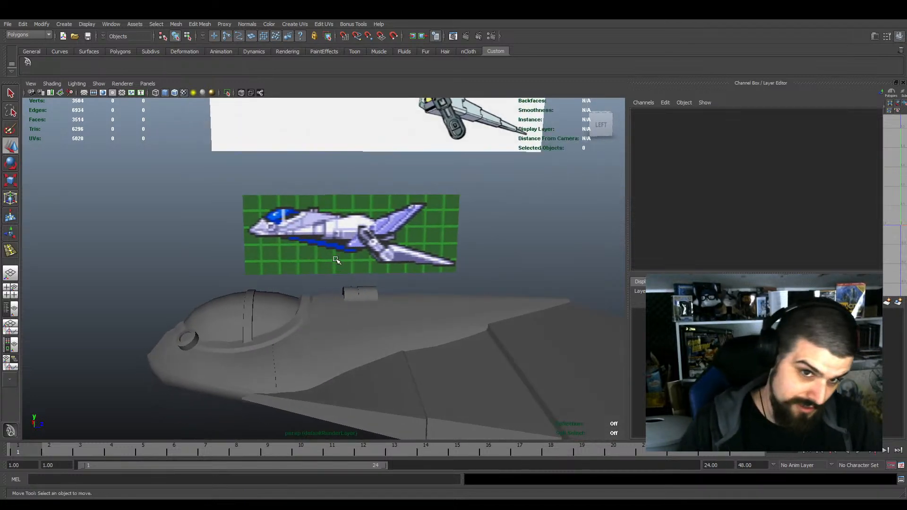
pyautogui.scroll(-5, 322, 239)
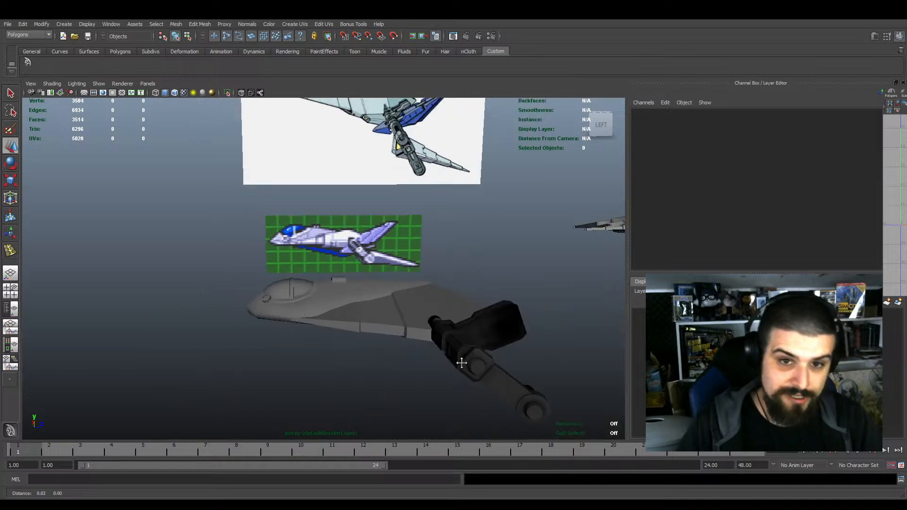
# Reposition the jointed arm assembly against the outer rear edge of the wing body
pyautogui.keyDown('alt'); pyautogui.moveTo(472, 362); pyautogui.dragTo(393, 316, button='middle'); pyautogui.keyUp('alt')
pyautogui.keyDown('alt'); pyautogui.moveTo(394, 316); pyautogui.dragTo(413, 286); pyautogui.keyUp('alt')
pyautogui.scroll(-4, 413, 286)
pyautogui.keyDown('alt'); pyautogui.moveTo(413, 286); pyautogui.dragTo(427, 285, button='middle'); pyautogui.keyUp('alt')
pyautogui.keyDown('alt'); pyautogui.moveTo(427, 286); pyautogui.dragTo(424, 312); pyautogui.keyUp('alt')
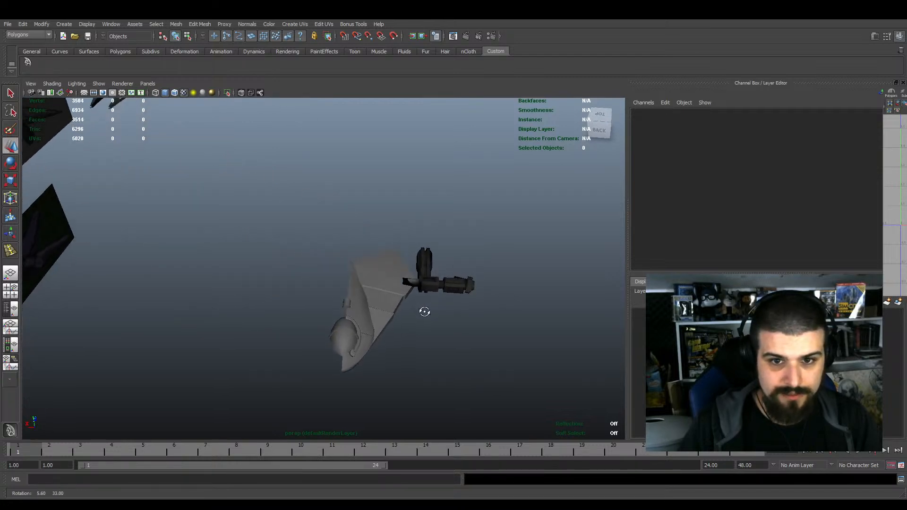
pyautogui.keyDown('alt'); pyautogui.moveTo(423, 312); pyautogui.dragTo(266, 271, button='middle'); pyautogui.keyUp('alt')
pyautogui.scroll(5, 266, 271)
pyautogui.keyDown('alt'); pyautogui.moveTo(266, 270); pyautogui.dragTo(425, 318); pyautogui.keyUp('alt')
pyautogui.scroll(4, 391, 287)
pyautogui.click(395, 284)
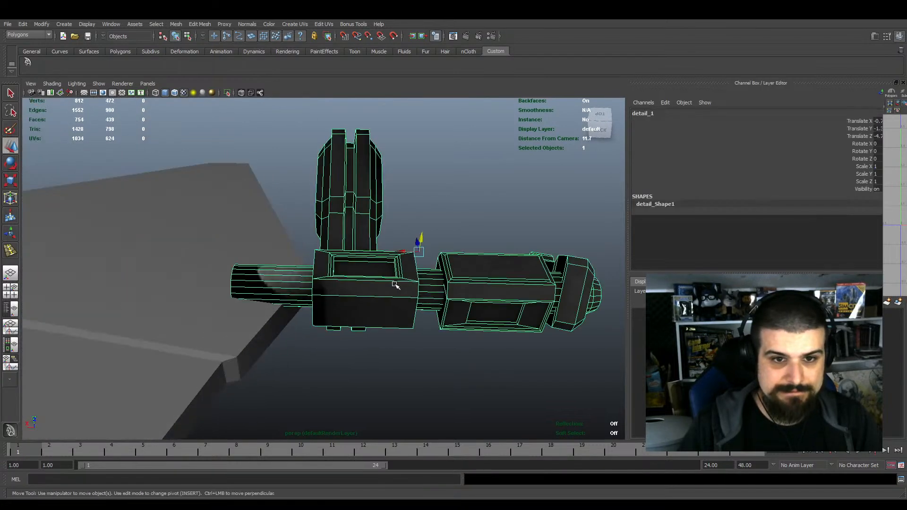
pyautogui.moveTo(410, 254); pyautogui.dragTo(177, 326)
pyautogui.moveTo(254, 313); pyautogui.dragTo(231, 332)
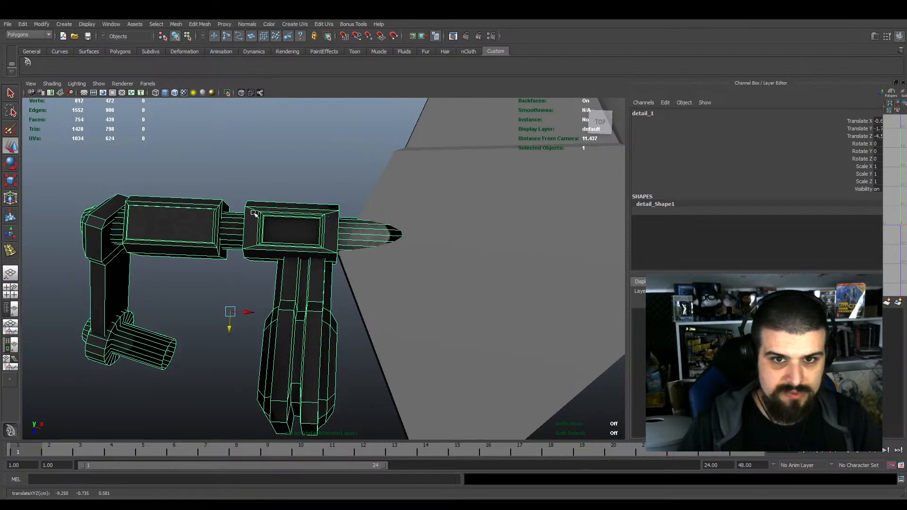
# Inspect the arm's fit against the wing body up close and from the full-ship view
pyautogui.click(257, 183)
pyautogui.keyDown('alt'); pyautogui.moveTo(256, 183); pyautogui.dragTo(478, 264); pyautogui.keyUp('alt')
pyautogui.click(478, 279)
pyautogui.keyDown('alt'); pyautogui.moveTo(467, 285); pyautogui.dragTo(331, 272, button='middle'); pyautogui.keyUp('alt')
pyautogui.scroll(3, 330, 272)
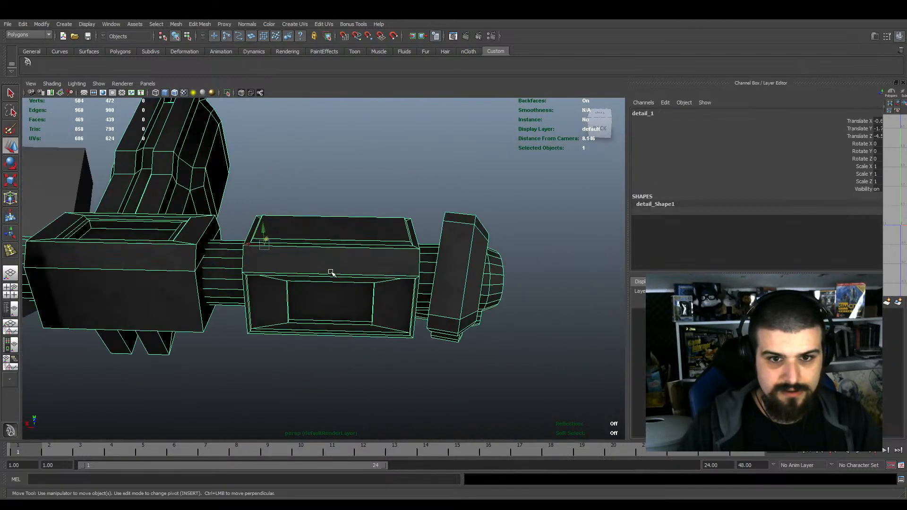
pyautogui.keyDown('alt'); pyautogui.moveTo(331, 273); pyautogui.dragTo(324, 245); pyautogui.keyUp('alt')
pyautogui.keyDown('alt'); pyautogui.moveTo(334, 229); pyautogui.dragTo(467, 282, button='middle'); pyautogui.keyUp('alt')
pyautogui.scroll(-4, 467, 282)
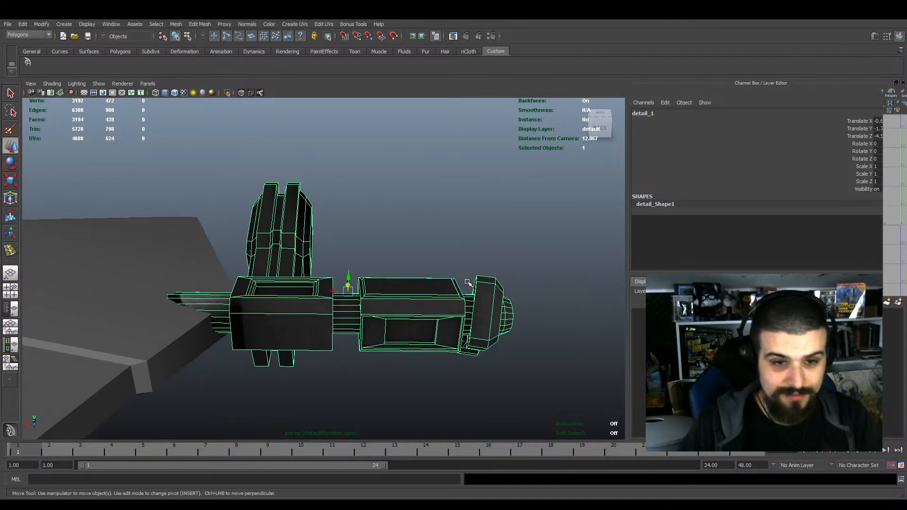
pyautogui.click(481, 205)
pyautogui.scroll(-2, 460, 219)
pyautogui.keyDown('alt'); pyautogui.moveTo(459, 219); pyautogui.dragTo(411, 280); pyautogui.keyUp('alt')
pyautogui.keyDown('alt'); pyautogui.moveTo(411, 280); pyautogui.dragTo(513, 318, button='middle'); pyautogui.keyUp('alt')
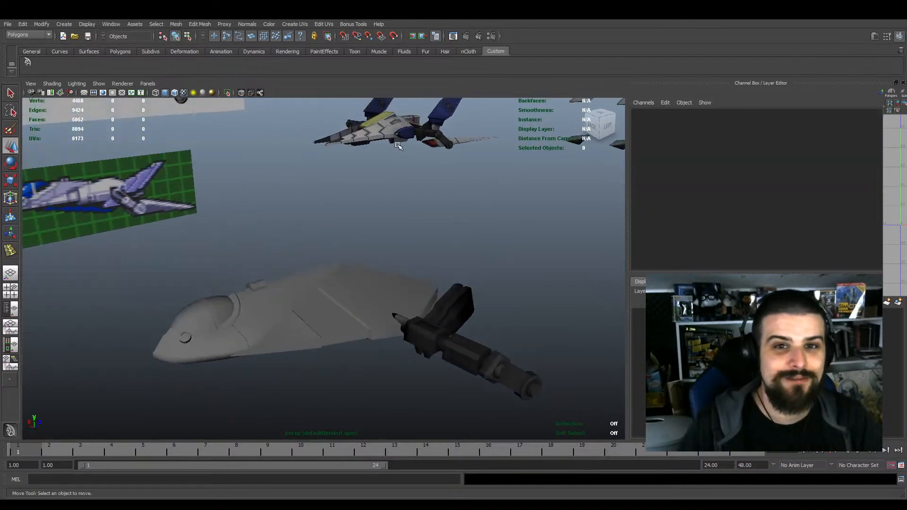
pyautogui.scroll(-3, 398, 145)
# Clear the arm's selection and save the scene
pyautogui.click(395, 317)
pyautogui.click(41, 24)
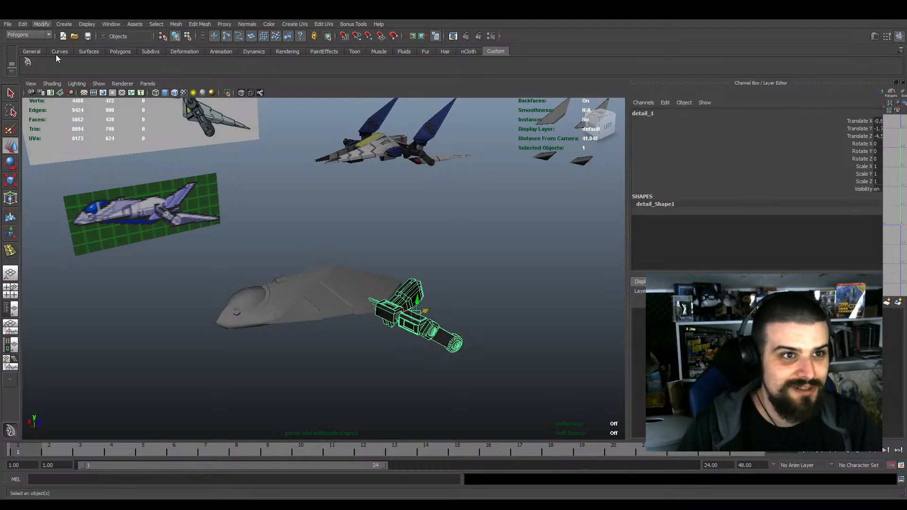
pyautogui.click(371, 233)
pyautogui.moveTo(371, 233)
pyautogui.keyDown('alt'); pyautogui.mouseDown()
pyautogui.moveTo(340, 227)
pyautogui.moveTo(352, 240)
pyautogui.moveTo(355, 232)
pyautogui.mouseUp(); pyautogui.keyUp('alt')
pyautogui.keyDown('alt'); pyautogui.moveTo(416, 302); pyautogui.dragTo(364, 266, button='middle'); pyautogui.keyUp('alt')
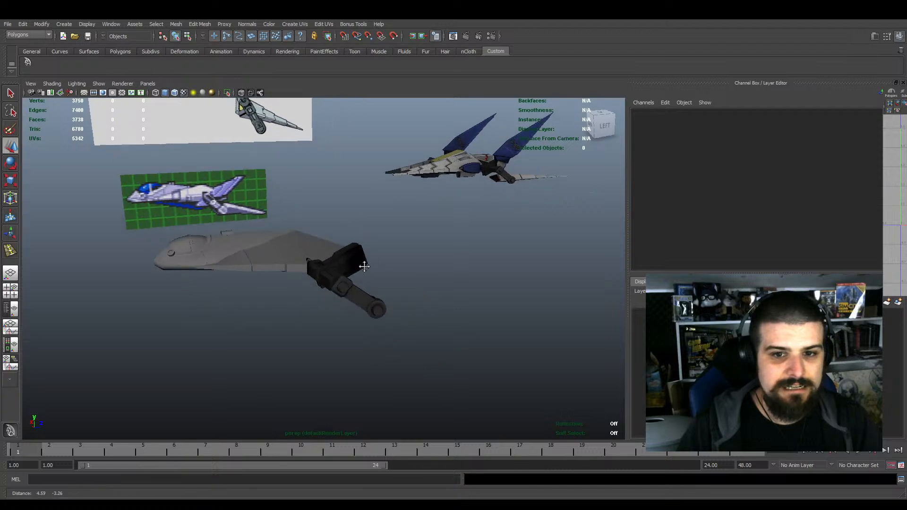
pyautogui.keyDown('alt'); pyautogui.moveTo(364, 267); pyautogui.dragTo(382, 265); pyautogui.keyUp('alt')
pyautogui.scroll(2, 383, 266)
pyautogui.press('q')
pyautogui.hotkey('ctrl', 's')
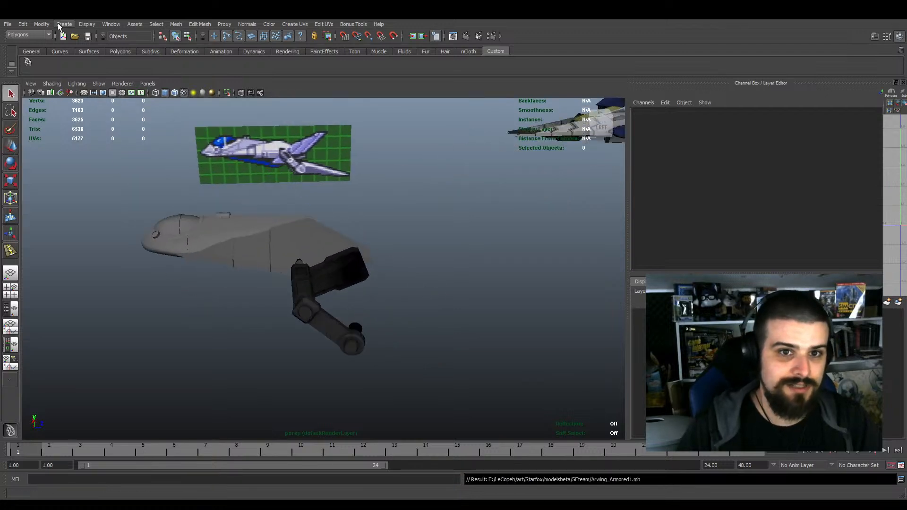
# Create a long, flat polygon cube behind the arm as the base of the rear wing
pyautogui.click(175, 61)
pyautogui.keyDown('alt'); pyautogui.moveTo(333, 238); pyautogui.dragTo(329, 290); pyautogui.keyUp('alt')
pyautogui.keyDown('alt'); pyautogui.moveTo(333, 321); pyautogui.dragTo(326, 303); pyautogui.keyUp('alt')
pyautogui.moveTo(313, 273)
pyautogui.mouseDown()
pyautogui.moveTo(559, 338)
pyautogui.moveTo(576, 318)
pyautogui.moveTo(337, 233)
pyautogui.moveTo(367, 263)
pyautogui.moveTo(381, 245)
pyautogui.moveTo(389, 262)
pyautogui.moveTo(381, 276)
pyautogui.mouseUp()
pyautogui.keyDown('alt'); pyautogui.moveTo(156, 293); pyautogui.dragTo(265, 294, button='middle'); pyautogui.keyUp('alt')
pyautogui.press('w')
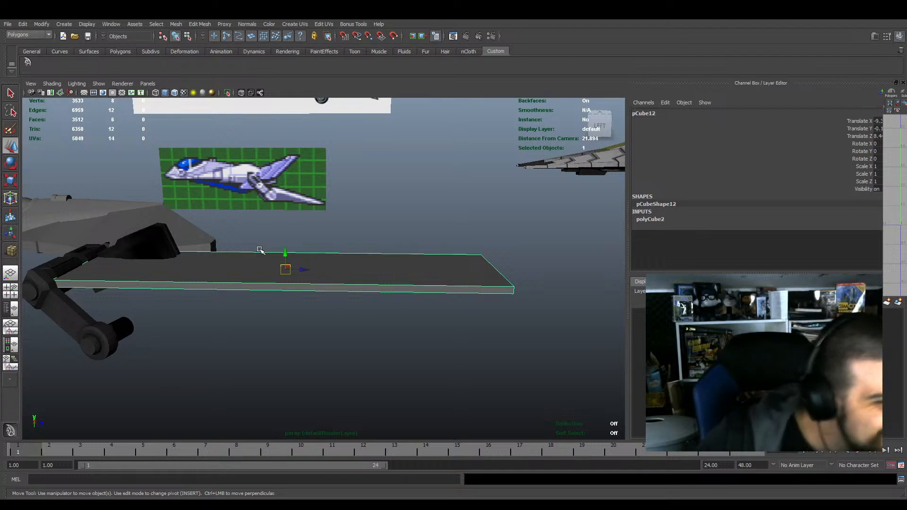
# Shorten the new slab by moving its rear end vertices forward
pyautogui.keyDown('alt'); pyautogui.moveTo(265, 251); pyautogui.dragTo(454, 324); pyautogui.keyUp('alt')
pyautogui.keyDown('alt'); pyautogui.moveTo(431, 268); pyautogui.dragTo(399, 335); pyautogui.keyUp('alt')
pyautogui.moveTo(371, 324); pyautogui.dragTo(331, 324, button='right')
pyautogui.moveTo(452, 233); pyautogui.dragTo(625, 422)
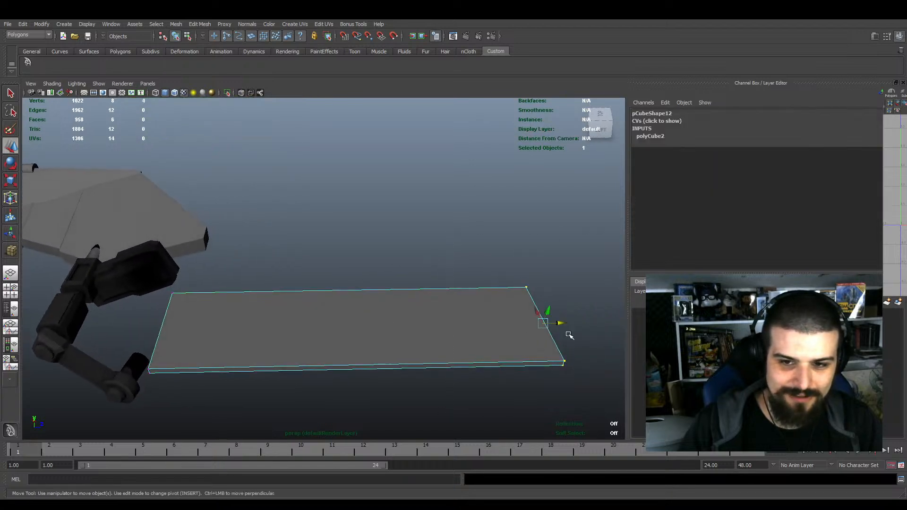
pyautogui.moveTo(559, 324); pyautogui.dragTo(432, 333)
# Narrow the slab by moving the vertices of its inner long side outward
pyautogui.keyDown('alt'); pyautogui.moveTo(223, 311); pyautogui.dragTo(310, 324, button='middle'); pyautogui.keyUp('alt')
pyautogui.keyDown('alt'); pyautogui.moveTo(310, 324); pyautogui.dragTo(293, 312); pyautogui.keyUp('alt')
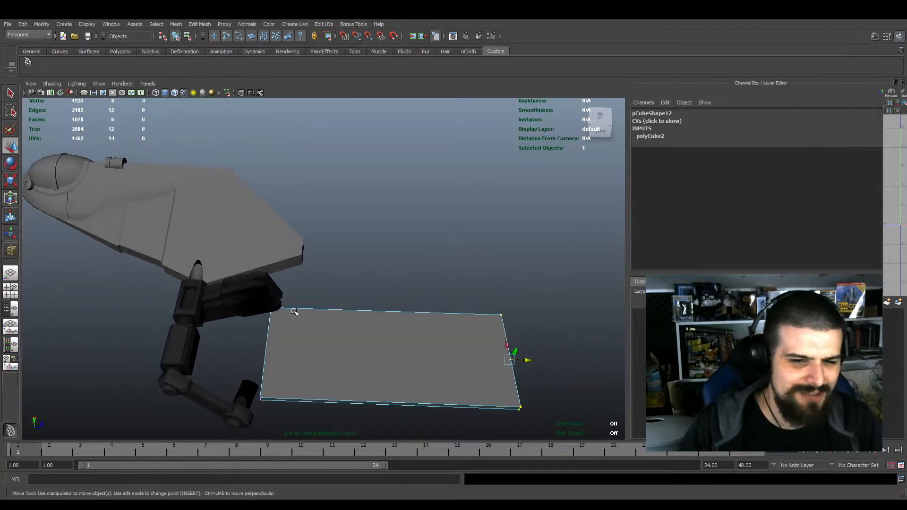
pyautogui.moveTo(228, 269); pyautogui.dragTo(556, 364)
pyautogui.keyDown('alt'); pyautogui.moveTo(365, 335); pyautogui.dragTo(386, 331); pyautogui.keyUp('alt')
pyautogui.moveTo(385, 291); pyautogui.dragTo(389, 336)
pyautogui.keyDown('alt'); pyautogui.moveTo(315, 384); pyautogui.dragTo(318, 359, button='middle'); pyautogui.keyUp('alt')
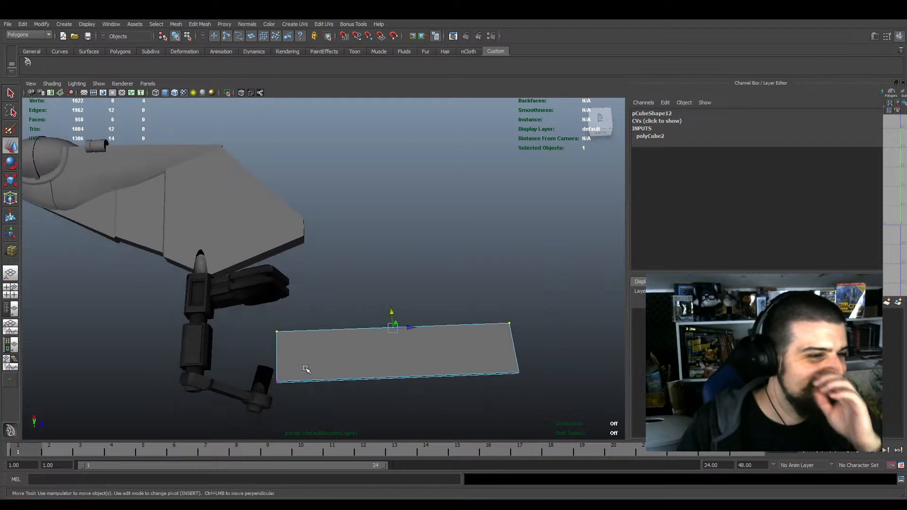
# Move the slab's inner front corner forward to slant that edge, and pull its outer rear corner inward to taper the tip
pyautogui.keyDown('alt'); pyautogui.moveTo(292, 356); pyautogui.dragTo(279, 341); pyautogui.keyUp('alt')
pyautogui.moveTo(244, 308); pyautogui.dragTo(286, 341)
pyautogui.keyDown('alt'); pyautogui.moveTo(288, 345); pyautogui.dragTo(303, 344, button='middle'); pyautogui.keyUp('alt')
pyautogui.press('e')
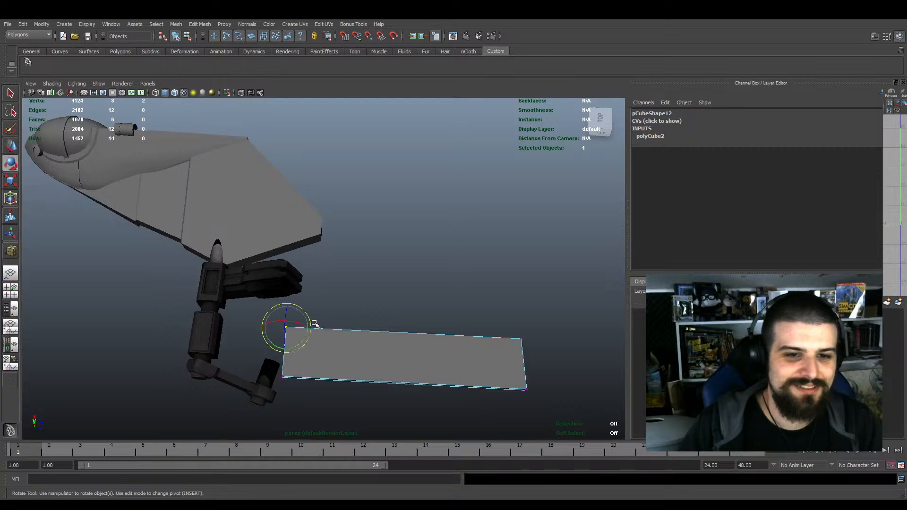
pyautogui.press('w')
pyautogui.moveTo(302, 329); pyautogui.dragTo(421, 292)
pyautogui.moveTo(455, 382); pyautogui.dragTo(454, 381)
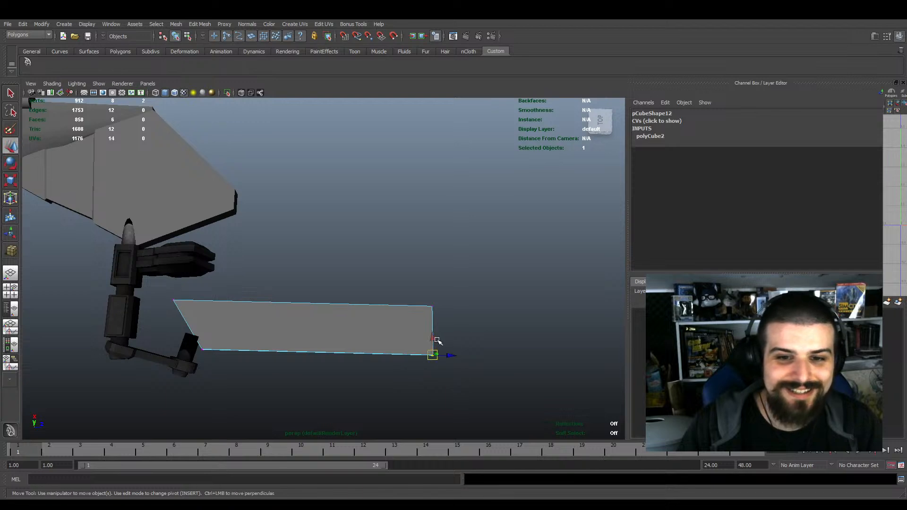
pyautogui.moveTo(434, 352); pyautogui.dragTo(348, 328)
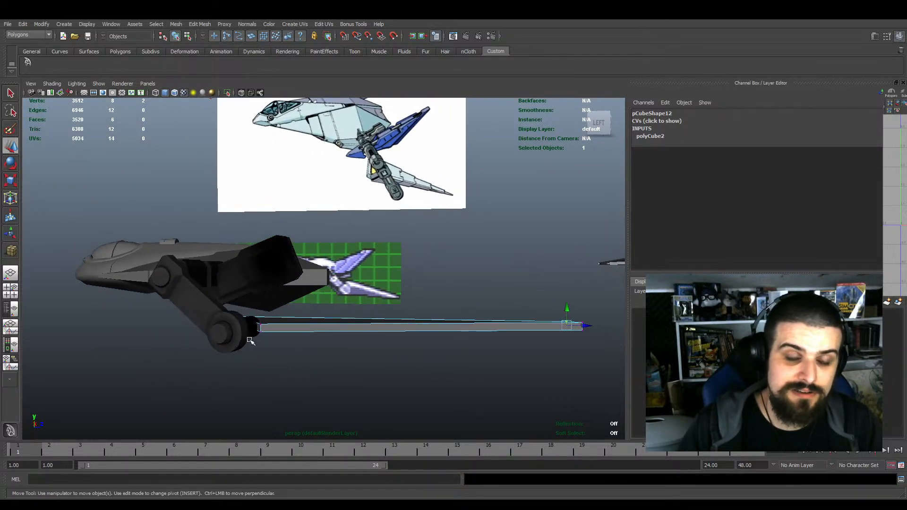
# Thicken the front end of the rear wing slab by scaling its front vertices vertically
pyautogui.moveTo(279, 328); pyautogui.dragTo(300, 320, button='right')
pyautogui.keyDown('alt'); pyautogui.moveTo(301, 320); pyautogui.dragTo(251, 371, button='middle'); pyautogui.keyUp('alt')
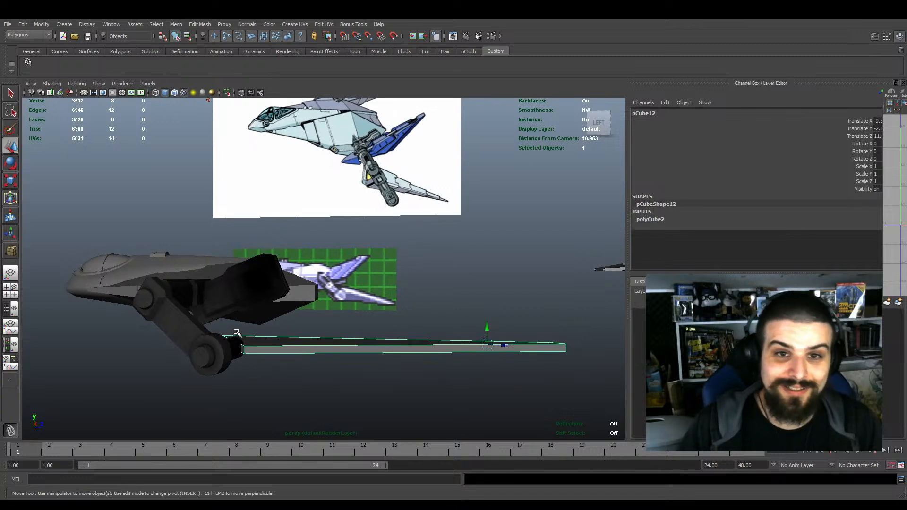
pyautogui.moveTo(236, 332); pyautogui.dragTo(212, 332, button='right')
pyautogui.moveTo(175, 317); pyautogui.dragTo(265, 385)
pyautogui.press('r')
pyautogui.moveTo(234, 323); pyautogui.dragTo(224, 258)
pyautogui.keyDown('alt'); pyautogui.moveTo(271, 319); pyautogui.dragTo(279, 344); pyautogui.keyUp('alt')
pyautogui.keyDown('alt'); pyautogui.moveTo(301, 364); pyautogui.dragTo(338, 336, button='middle'); pyautogui.keyUp('alt')
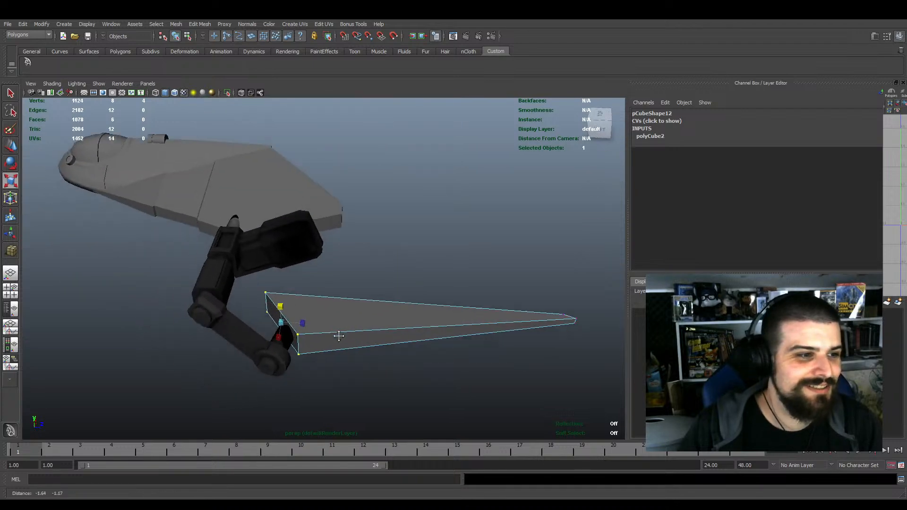
pyautogui.keyDown('alt'); pyautogui.moveTo(339, 336); pyautogui.dragTo(350, 345, button='right'); pyautogui.keyUp('alt')
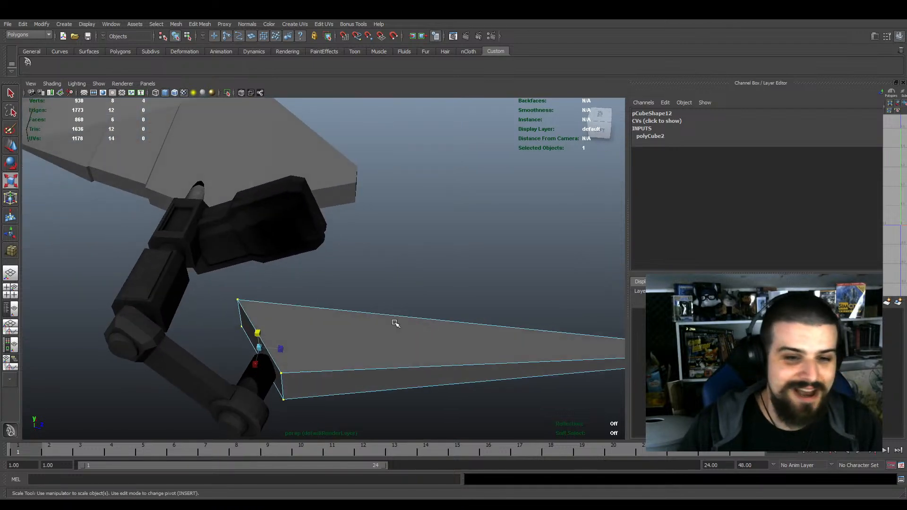
pyautogui.click(386, 262)
# Move the wing slab forward and outward so its front outer corner meets the arm's lower joint
pyautogui.keyDown('alt'); pyautogui.moveTo(386, 263); pyautogui.dragTo(361, 264, button='right'); pyautogui.keyUp('alt')
pyautogui.keyDown('alt'); pyautogui.moveTo(361, 264); pyautogui.dragTo(358, 286); pyautogui.keyUp('alt')
pyautogui.scroll(3, 355, 334)
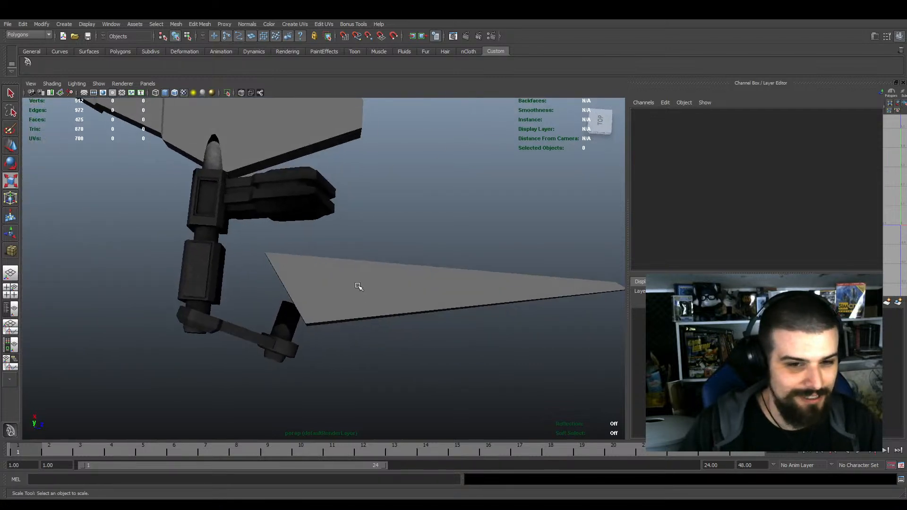
pyautogui.click(358, 285)
pyautogui.press('w')
pyautogui.moveTo(552, 258); pyautogui.dragTo(537, 269)
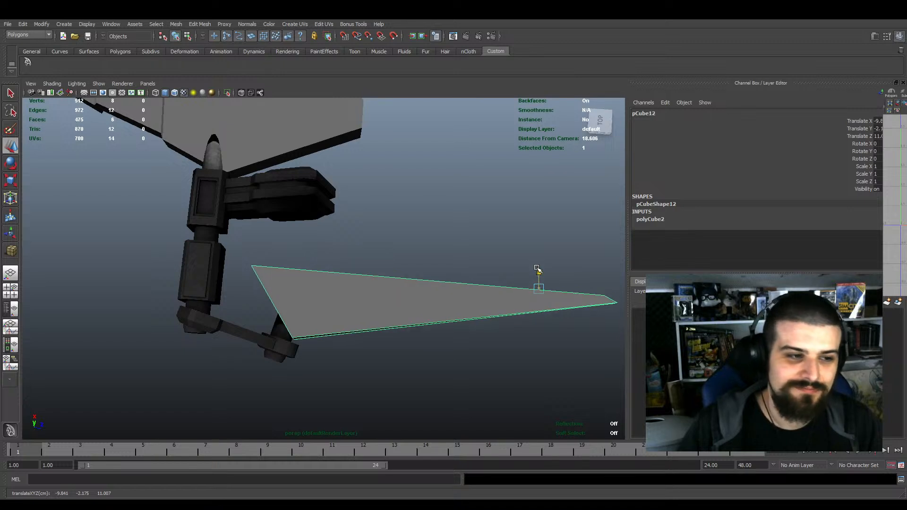
pyautogui.keyDown('alt'); pyautogui.moveTo(440, 319); pyautogui.dragTo(419, 300); pyautogui.keyUp('alt')
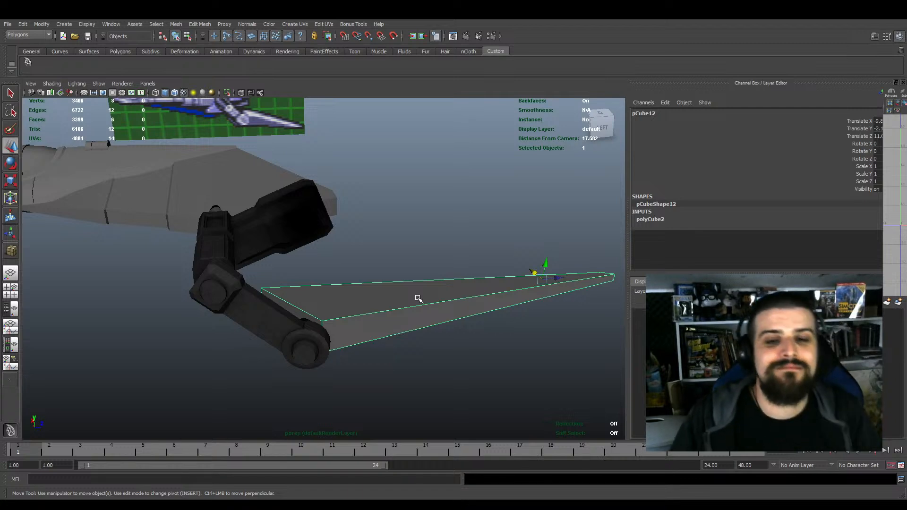
pyautogui.keyDown('alt'); pyautogui.moveTo(433, 301); pyautogui.dragTo(465, 301); pyautogui.keyUp('alt')
pyautogui.moveTo(520, 269); pyautogui.dragTo(453, 273)
# Scale the wing's outer side face vertically to make that side thicker
pyautogui.moveTo(372, 283); pyautogui.dragTo(377, 311, button='right')
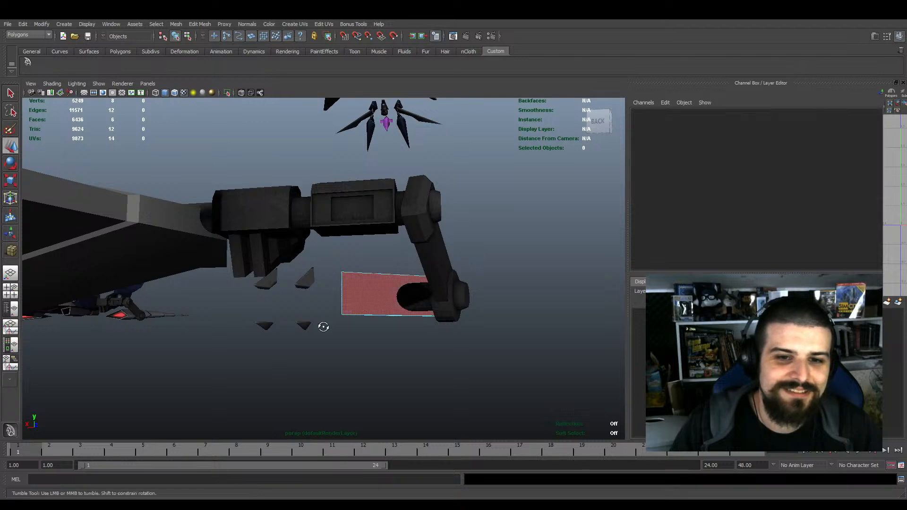
pyautogui.keyDown('alt'); pyautogui.moveTo(322, 326); pyautogui.dragTo(389, 302); pyautogui.keyUp('alt')
pyautogui.click(364, 305)
pyautogui.press('r')
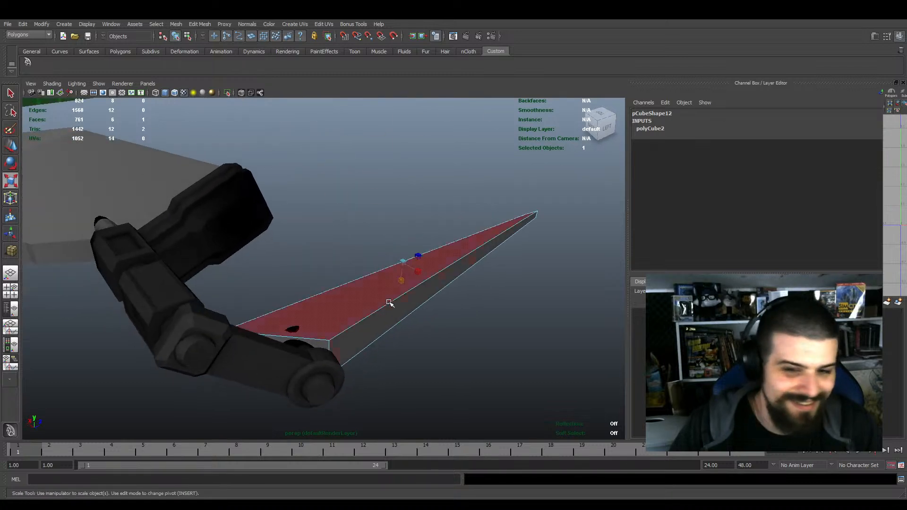
pyautogui.click(390, 308)
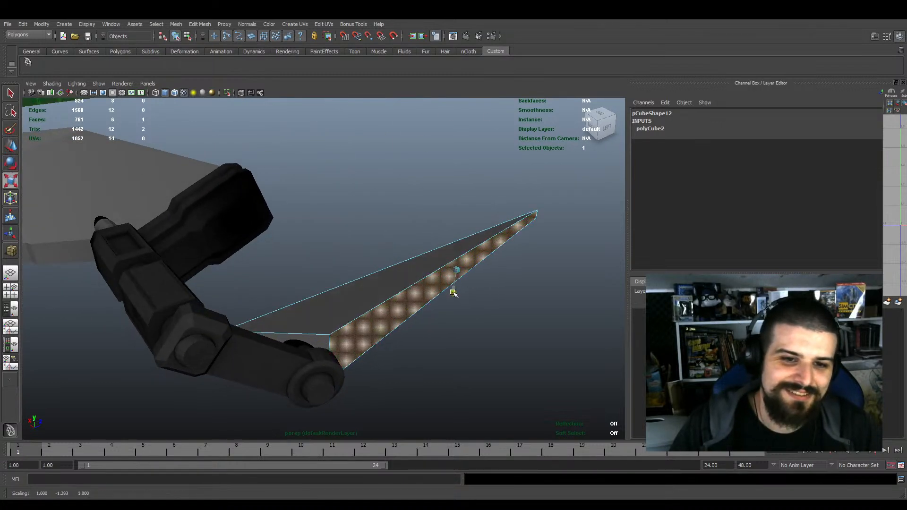
pyautogui.keyDown('alt'); pyautogui.moveTo(449, 293); pyautogui.dragTo(405, 290); pyautogui.keyUp('alt')
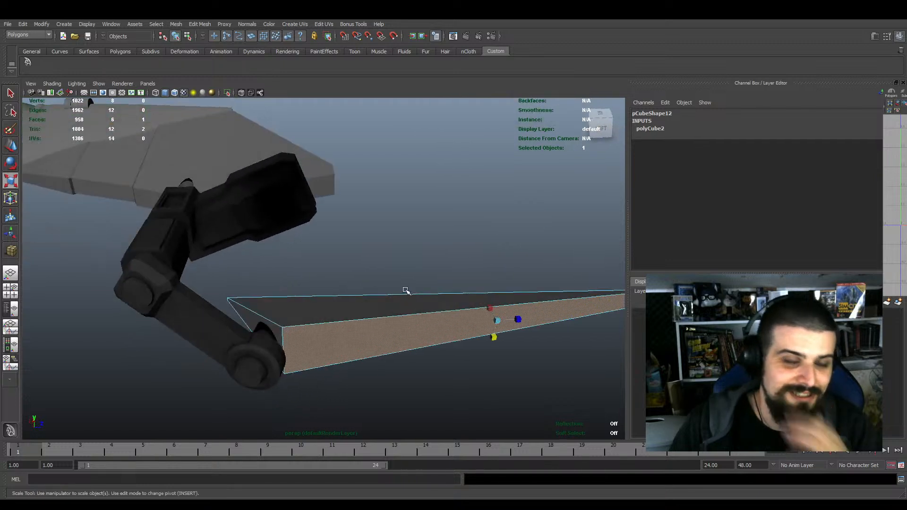
# Insert a lengthwise edge loop on the wing close to its outer side
pyautogui.click(238, 115)
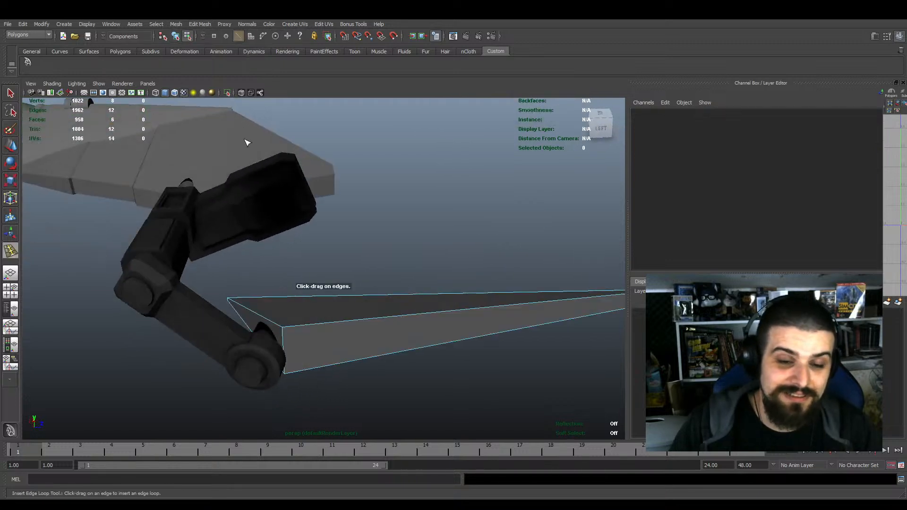
pyautogui.keyDown('alt'); pyautogui.moveTo(247, 142); pyautogui.dragTo(259, 189); pyautogui.keyUp('alt')
pyautogui.moveTo(278, 330); pyautogui.dragTo(375, 304)
# Scale the wing's outer side face down vertically so the strip beside the new edge loop becomes a bevel
pyautogui.press('w')
pyautogui.press('F11')
pyautogui.click(402, 315)
pyautogui.press('e')
pyautogui.press('r')
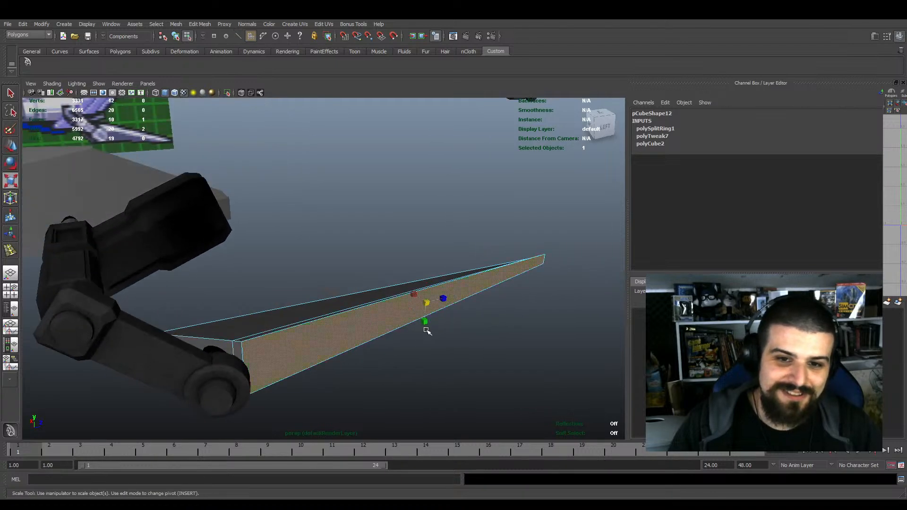
pyautogui.moveTo(425, 328); pyautogui.dragTo(386, 308)
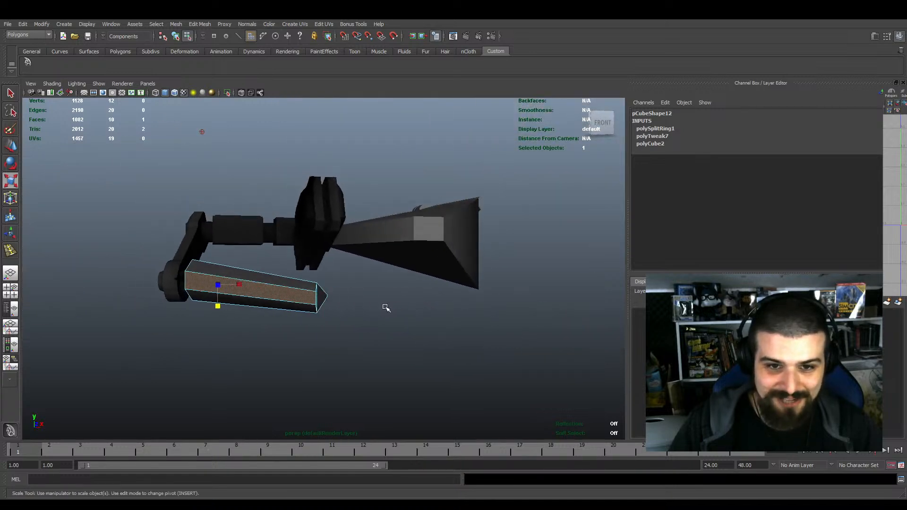
pyautogui.moveTo(218, 306); pyautogui.dragTo(217, 320)
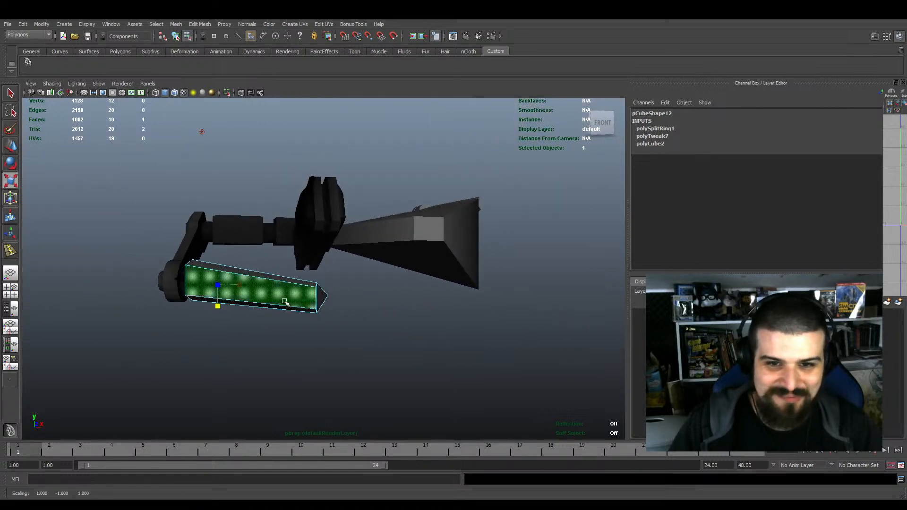
pyautogui.keyDown('alt'); pyautogui.moveTo(285, 302); pyautogui.dragTo(93, 293); pyautogui.keyUp('alt')
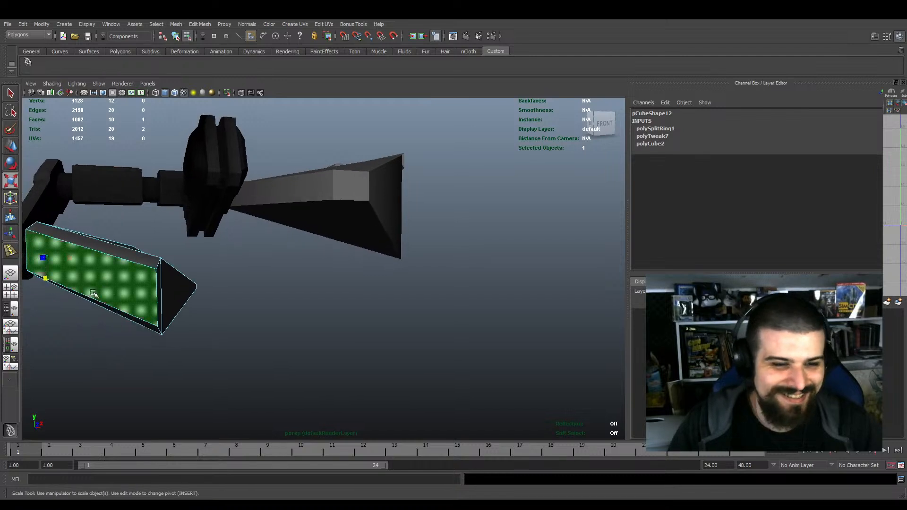
# Scale the vertices at the wing's inner front corner and tip vertically to sharpen the inner edge into a thin blade
pyautogui.press('F9')
pyautogui.moveTo(149, 242); pyautogui.dragTo(172, 371)
pyautogui.moveTo(200, 339)
pyautogui.keyDown('alt'); pyautogui.mouseDown()
pyautogui.moveTo(188, 340)
pyautogui.moveTo(202, 339)
pyautogui.mouseUp(); pyautogui.keyUp('alt')
pyautogui.press('e')
pyautogui.press('r')
pyautogui.moveTo(126, 333); pyautogui.dragTo(379, 300)
# Select the whole wing in object mode and nudge it into place against the arm's lower joint
pyautogui.moveTo(347, 298); pyautogui.dragTo(385, 217, button='right')
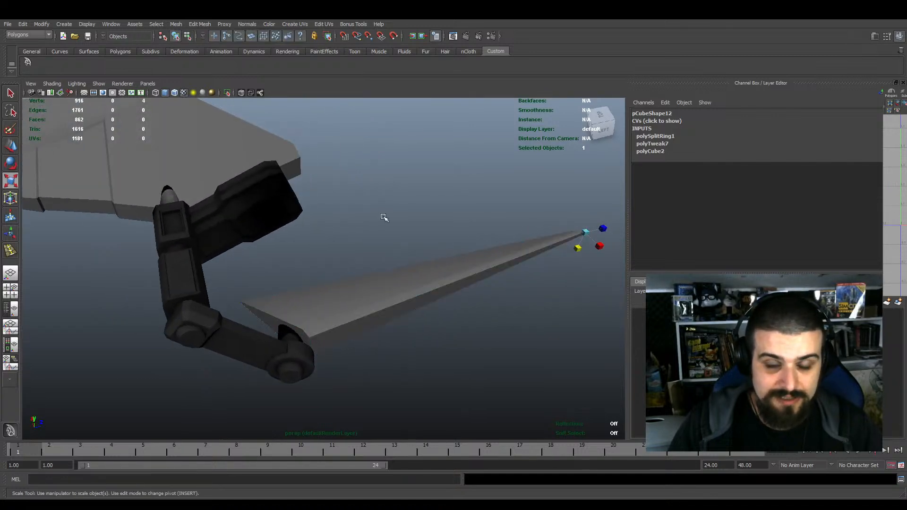
pyautogui.click(412, 307)
pyautogui.scroll(-4, 416, 336)
pyautogui.keyDown('alt'); pyautogui.moveTo(416, 336); pyautogui.dragTo(396, 295); pyautogui.keyUp('alt')
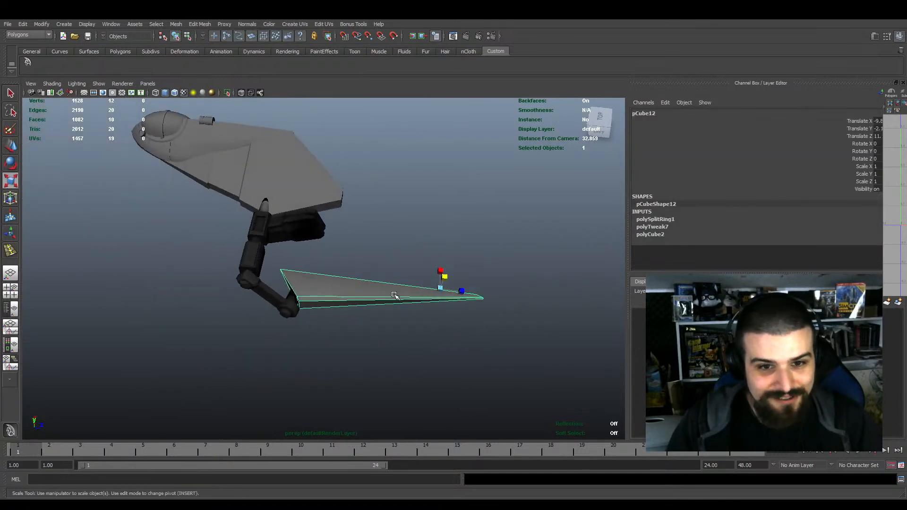
pyautogui.scroll(3, 396, 293)
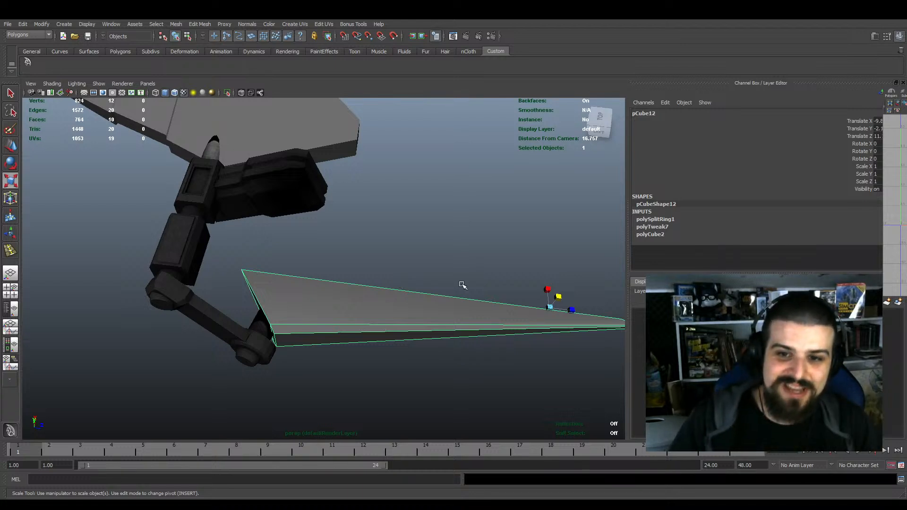
pyautogui.keyDown('alt'); pyautogui.moveTo(462, 285); pyautogui.dragTo(449, 300); pyautogui.keyUp('alt')
pyautogui.press('e')
pyautogui.press('w')
pyautogui.moveTo(518, 293); pyautogui.dragTo(513, 290)
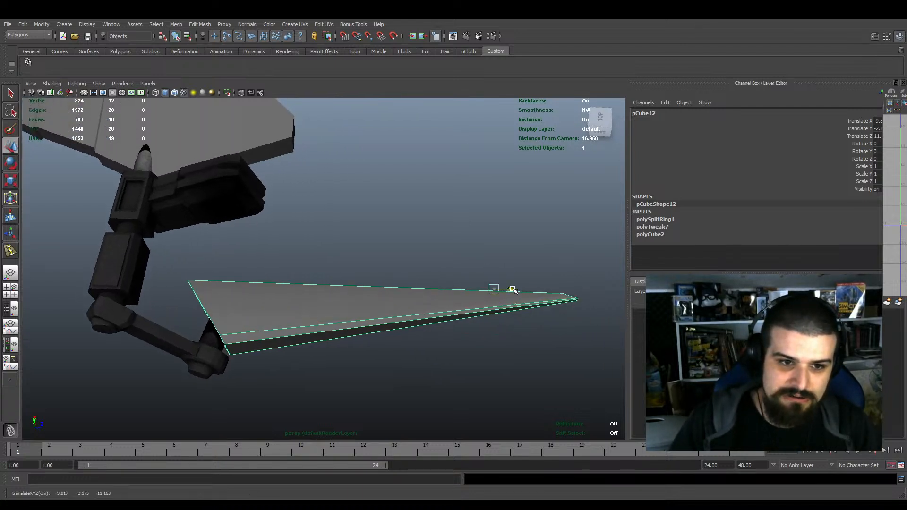
pyautogui.keyDown('alt'); pyautogui.moveTo(436, 258); pyautogui.dragTo(403, 214); pyautogui.keyUp('alt')
pyautogui.moveTo(479, 210); pyautogui.dragTo(483, 211)
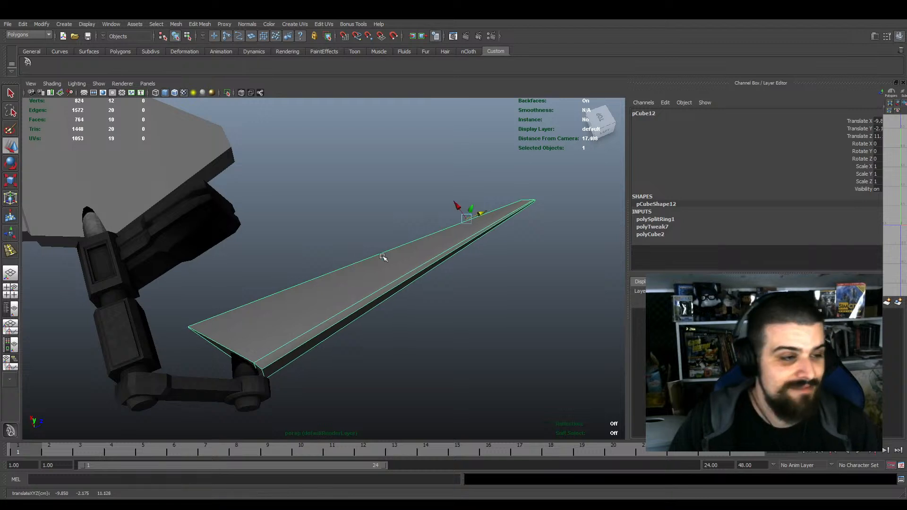
pyautogui.keyDown('alt'); pyautogui.moveTo(385, 258); pyautogui.dragTo(348, 255); pyautogui.keyUp('alt')
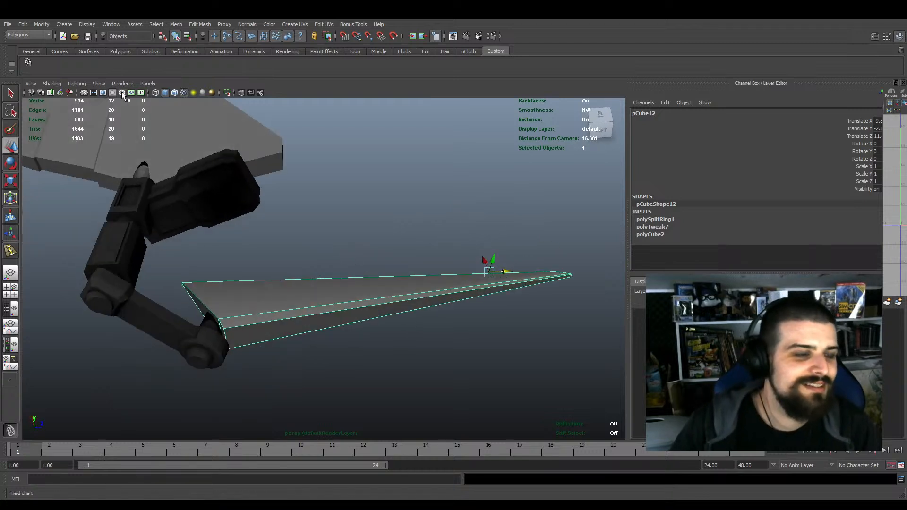
# Freeze the wing's transformations and reselect the wing
pyautogui.click(41, 24)
pyautogui.click(62, 55)
pyautogui.click(447, 272)
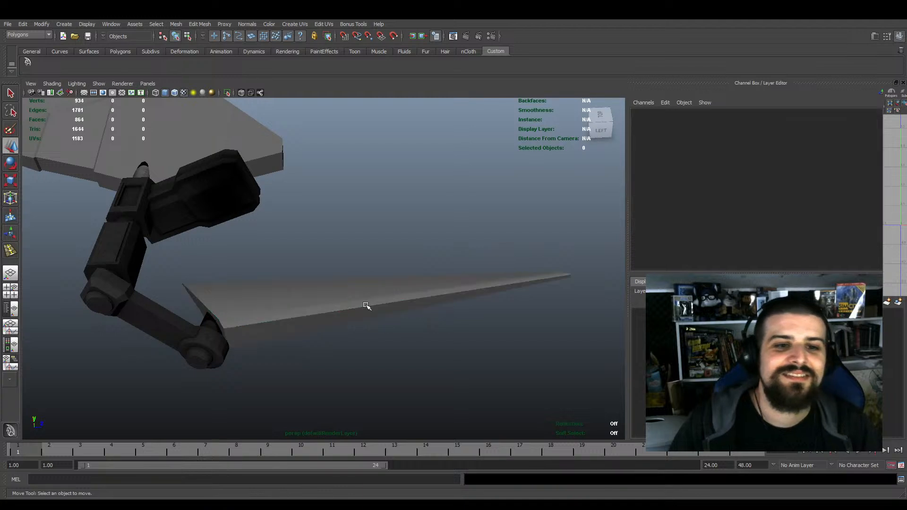
pyautogui.click(366, 306)
pyautogui.keyDown('alt'); pyautogui.moveTo(367, 306); pyautogui.dragTo(342, 300); pyautogui.keyUp('alt')
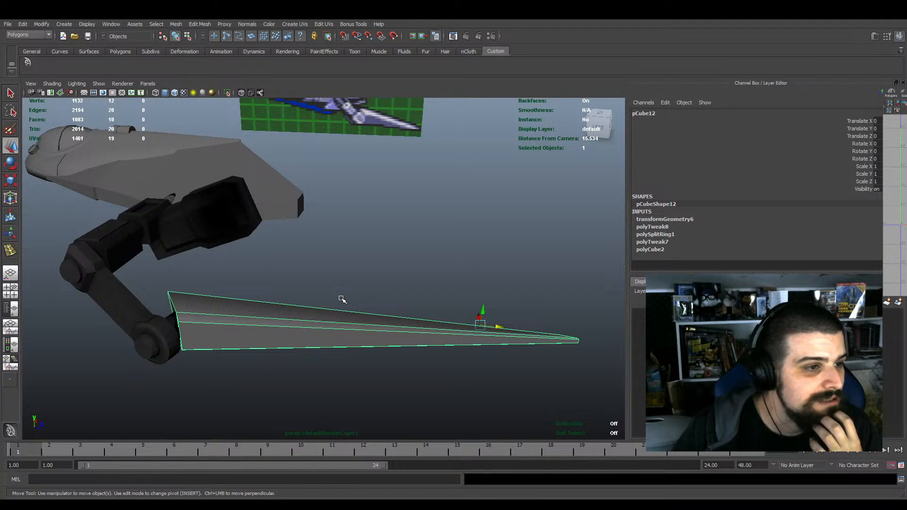
# In the top view, move the wing's outer front corner vertices backward and slightly outward, away from the joint cylinder
pyautogui.keyDown('alt'); pyautogui.moveTo(289, 293); pyautogui.dragTo(369, 311); pyautogui.keyUp('alt')
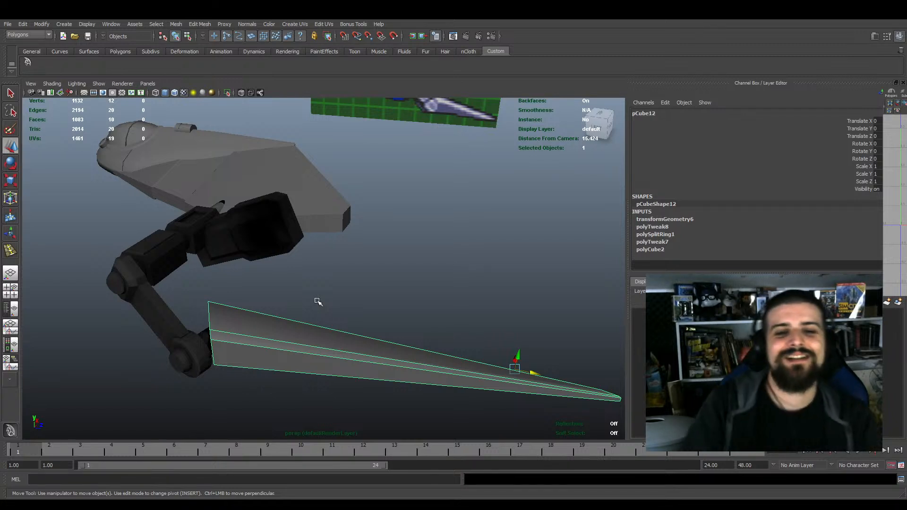
pyautogui.keyDown('alt'); pyautogui.moveTo(306, 302); pyautogui.dragTo(322, 263); pyautogui.keyUp('alt')
pyautogui.press('space')
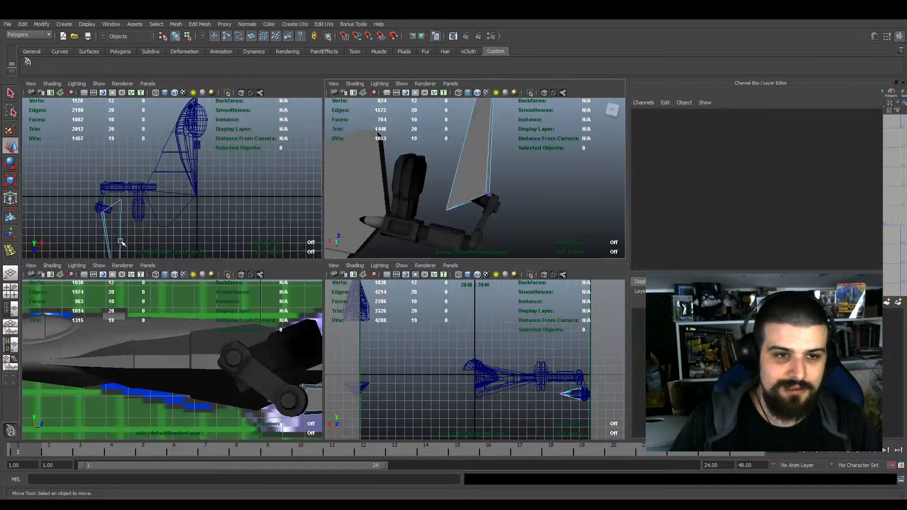
pyautogui.press('space')
pyautogui.scroll(6, 423, 253)
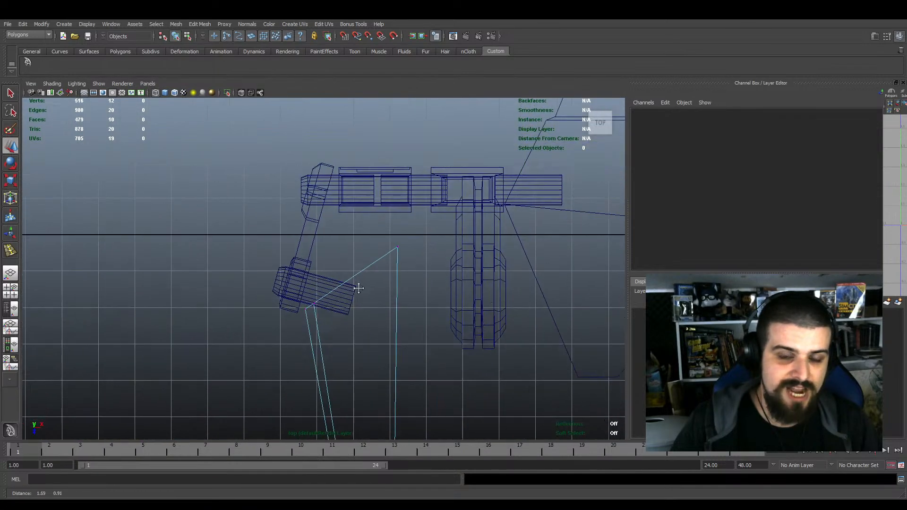
pyautogui.scroll(2, 311, 338)
pyautogui.moveTo(346, 276); pyautogui.dragTo(309, 327)
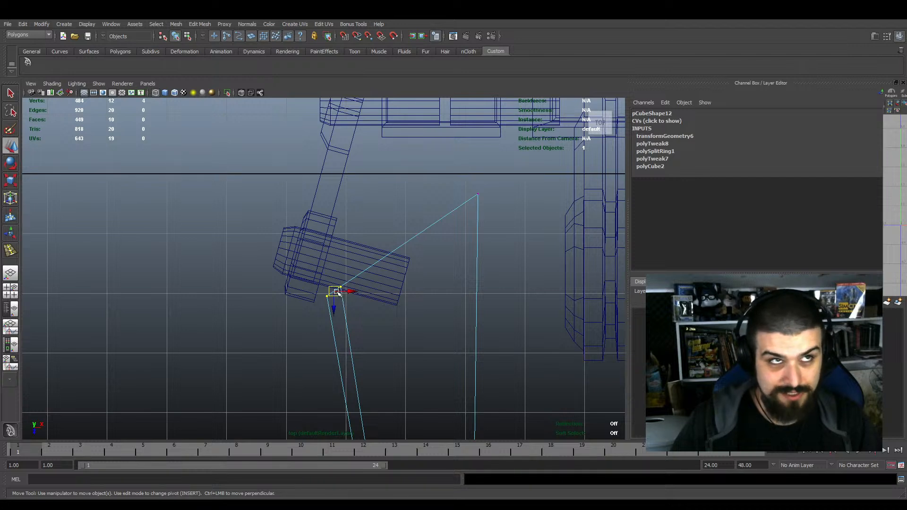
pyautogui.moveTo(336, 293); pyautogui.dragTo(333, 306)
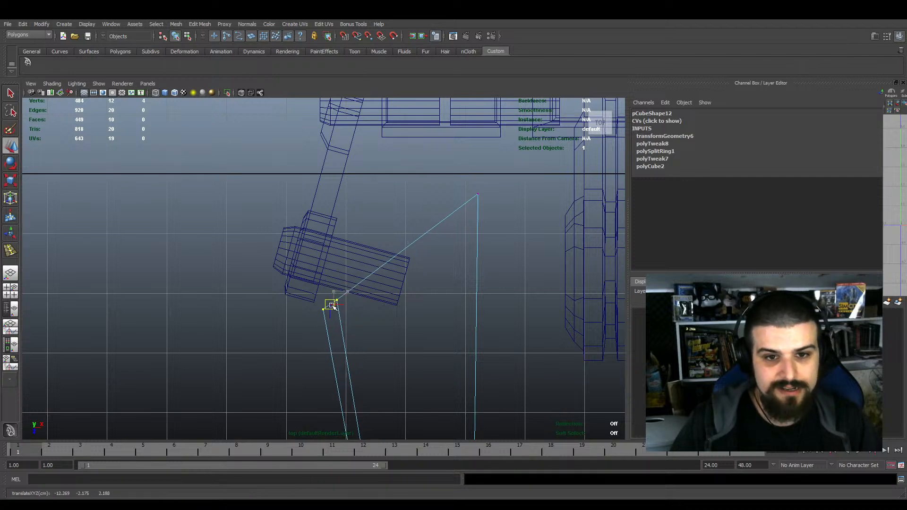
pyautogui.press('e')
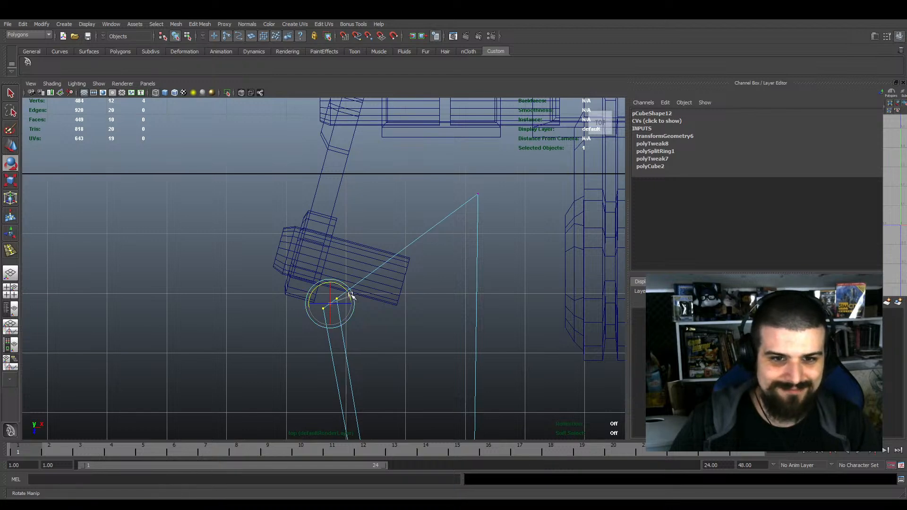
pyautogui.press('w')
pyautogui.keyDown('alt'); pyautogui.moveTo(352, 282); pyautogui.dragTo(343, 312, button='middle'); pyautogui.keyUp('alt')
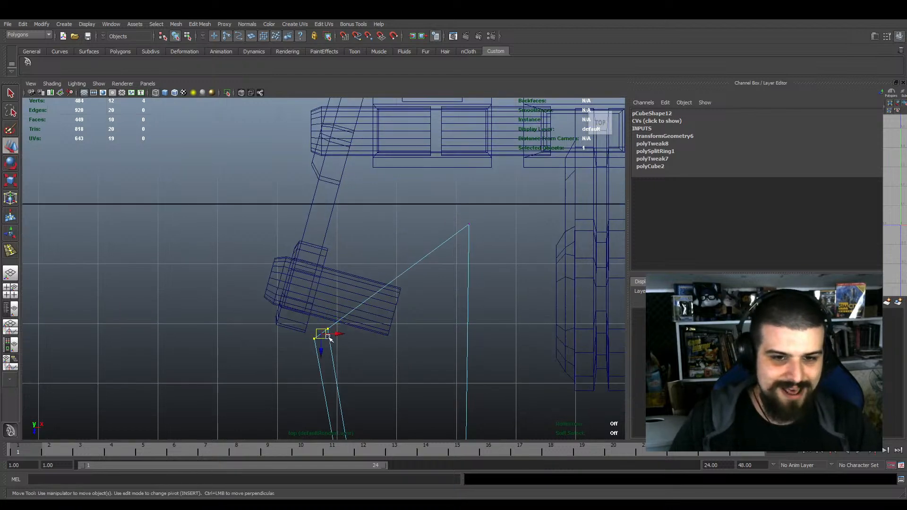
pyautogui.moveTo(342, 337); pyautogui.dragTo(338, 337)
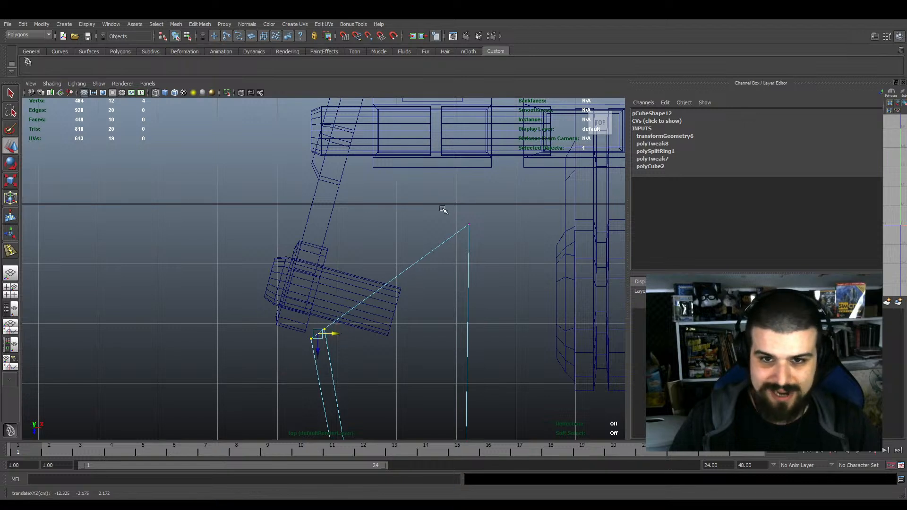
# Try to move the wing's inner front corner vertices slightly forward
pyautogui.moveTo(444, 210); pyautogui.dragTo(503, 241)
pyautogui.keyDown('alt'); pyautogui.moveTo(429, 180); pyautogui.dragTo(458, 255, button='middle'); pyautogui.keyUp('alt')
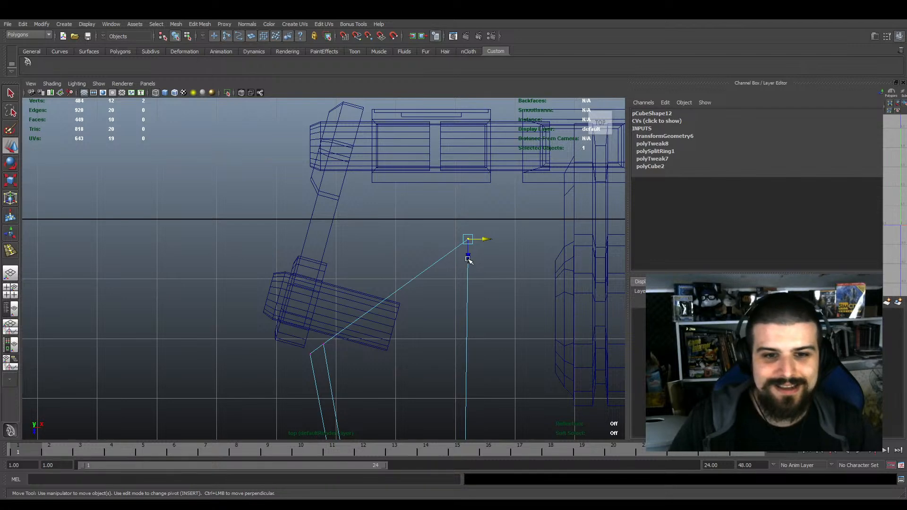
pyautogui.click(468, 257)
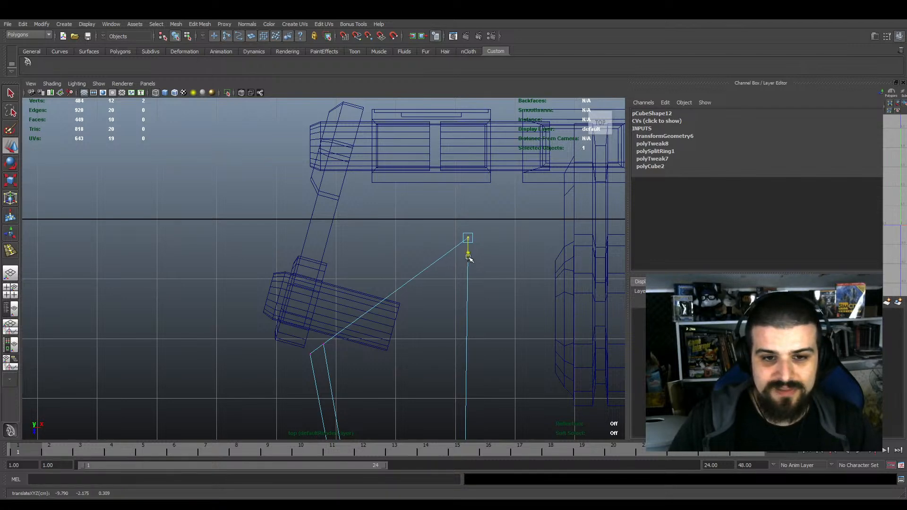
pyautogui.hotkey('ctrl', 'z')
pyautogui.keyDown('alt'); pyautogui.moveTo(414, 300); pyautogui.dragTo(414, 270, button='middle'); pyautogui.keyUp('alt')
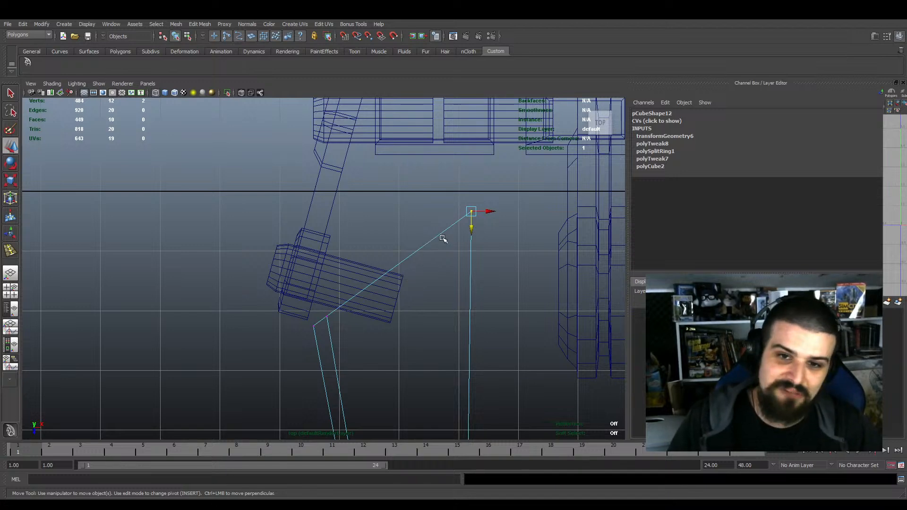
# Select the whole wing and examine its outline and position relative to the arm in the top view
pyautogui.click(531, 231)
pyautogui.click(438, 232)
pyautogui.scroll(-5, 457, 252)
pyautogui.keyDown('alt'); pyautogui.moveTo(395, 337); pyautogui.dragTo(397, 275, button='middle'); pyautogui.keyUp('alt')
pyautogui.keyDown('alt'); pyautogui.moveTo(397, 373); pyautogui.dragTo(396, 318, button='middle'); pyautogui.keyUp('alt')
pyautogui.scroll(2, 392, 307)
pyautogui.scroll(3, 391, 307)
pyautogui.keyDown('alt'); pyautogui.moveTo(372, 232); pyautogui.dragTo(377, 326, button='middle'); pyautogui.keyUp('alt')
pyautogui.keyDown('alt'); pyautogui.moveTo(385, 198); pyautogui.dragTo(381, 285, button='middle'); pyautogui.keyUp('alt')
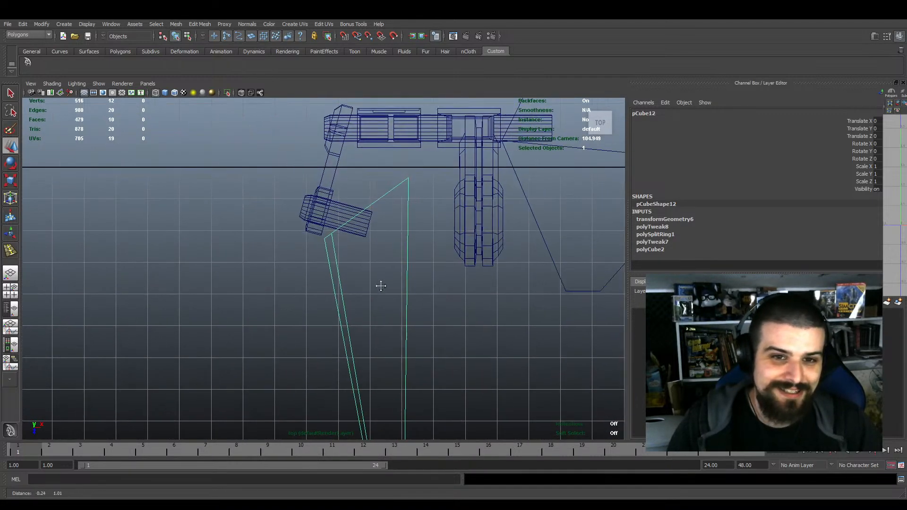
# Examine the rear wing's shape and its fit against the arm's lower joint from several angles in the perspective view
pyautogui.press('space')
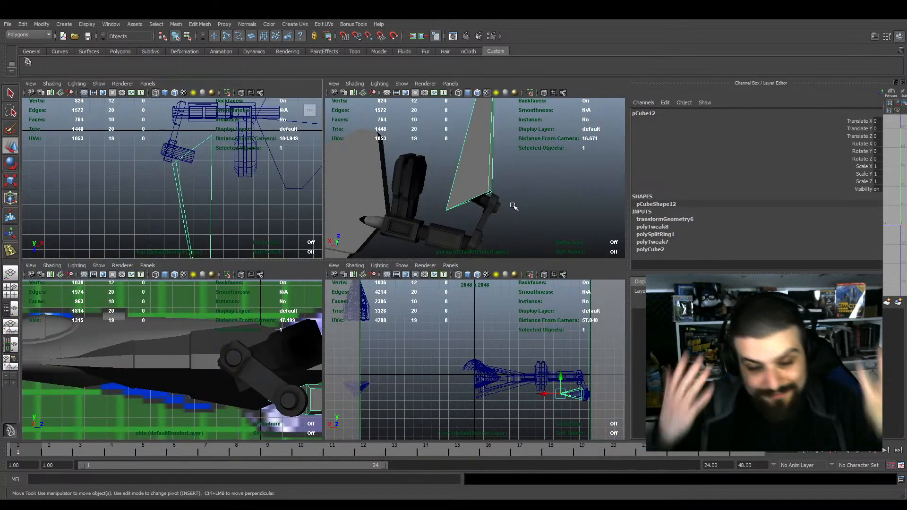
pyautogui.press('space')
pyautogui.keyDown('alt'); pyautogui.moveTo(385, 260); pyautogui.dragTo(324, 338); pyautogui.keyUp('alt')
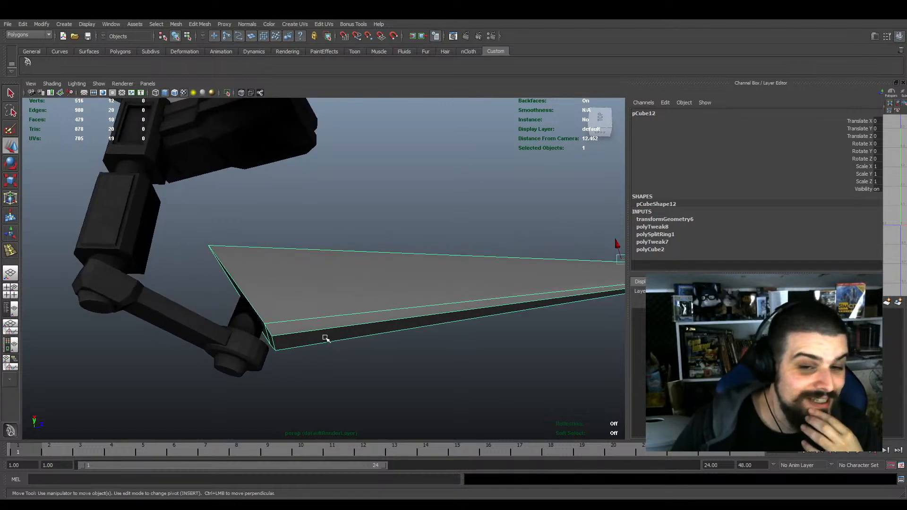
pyautogui.keyDown('alt'); pyautogui.moveTo(326, 338); pyautogui.dragTo(367, 342); pyautogui.keyUp('alt')
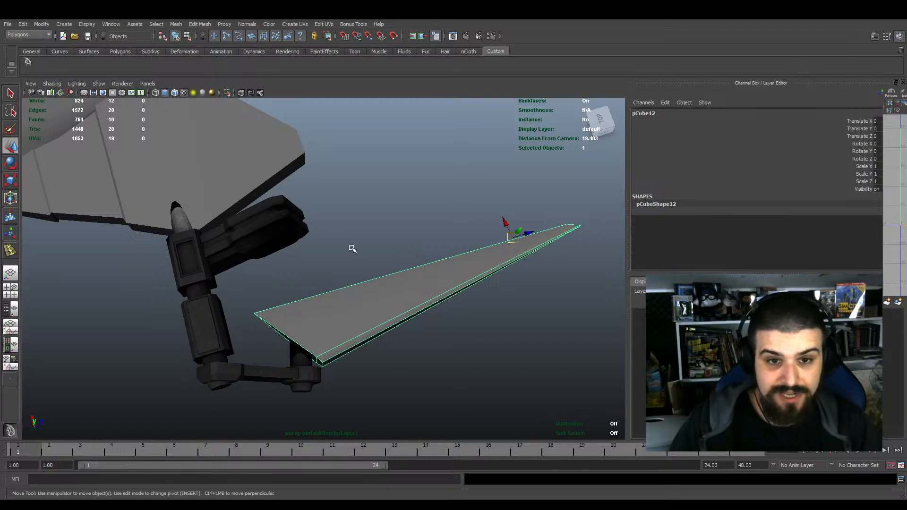
pyautogui.click(351, 248)
pyautogui.keyDown('alt'); pyautogui.moveTo(465, 279); pyautogui.dragTo(466, 377); pyautogui.keyUp('alt')
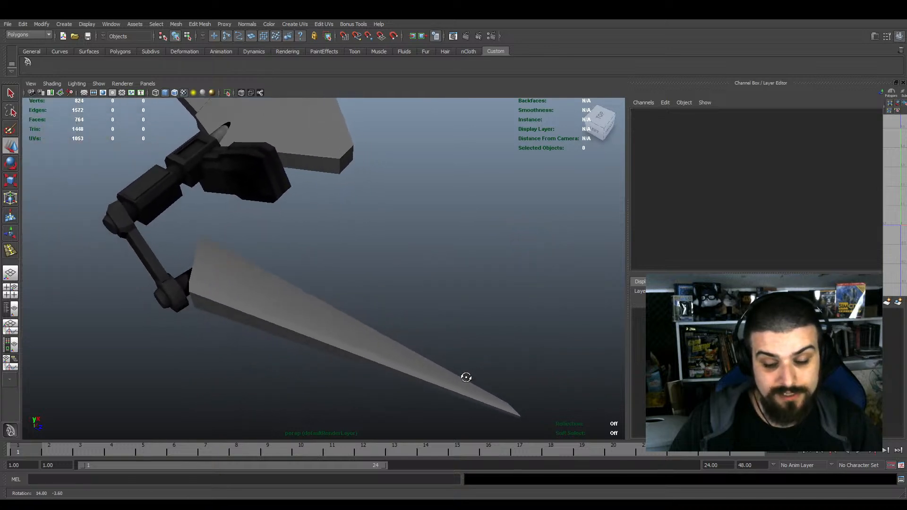
pyautogui.keyDown('alt'); pyautogui.moveTo(466, 377); pyautogui.dragTo(413, 335, button='middle'); pyautogui.keyUp('alt')
pyautogui.keyDown('alt'); pyautogui.moveTo(413, 336); pyautogui.dragTo(427, 346); pyautogui.keyUp('alt')
pyautogui.keyDown('alt'); pyautogui.moveTo(428, 346); pyautogui.dragTo(416, 337, button='middle'); pyautogui.keyUp('alt')
pyautogui.keyDown('alt'); pyautogui.moveTo(416, 336); pyautogui.dragTo(411, 280); pyautogui.keyUp('alt')
# Reselect the rear wing and move it slightly forward toward the arm's joint cylinder
pyautogui.click(349, 330)
pyautogui.keyDown('alt'); pyautogui.moveTo(411, 280); pyautogui.dragTo(432, 280, button='middle'); pyautogui.keyUp('alt')
pyautogui.keyDown('alt'); pyautogui.moveTo(431, 280); pyautogui.dragTo(432, 308); pyautogui.keyUp('alt')
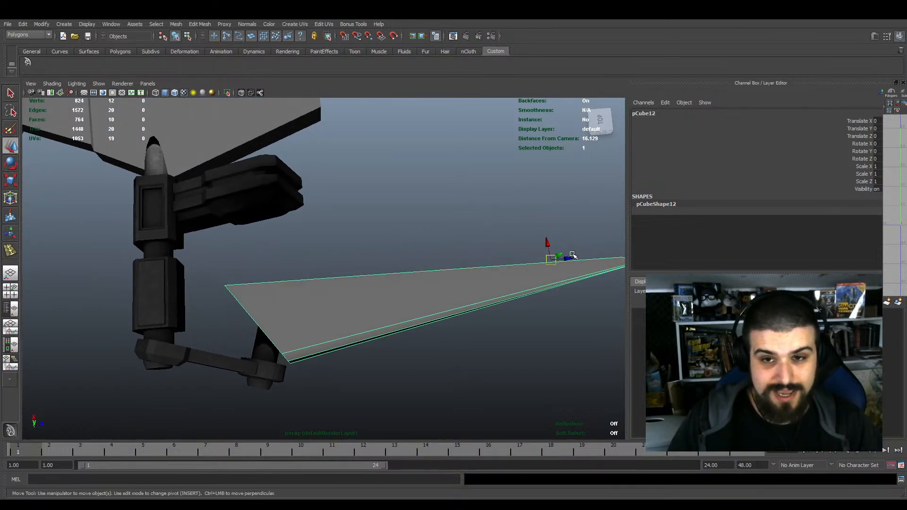
pyautogui.moveTo(569, 259); pyautogui.dragTo(567, 259)
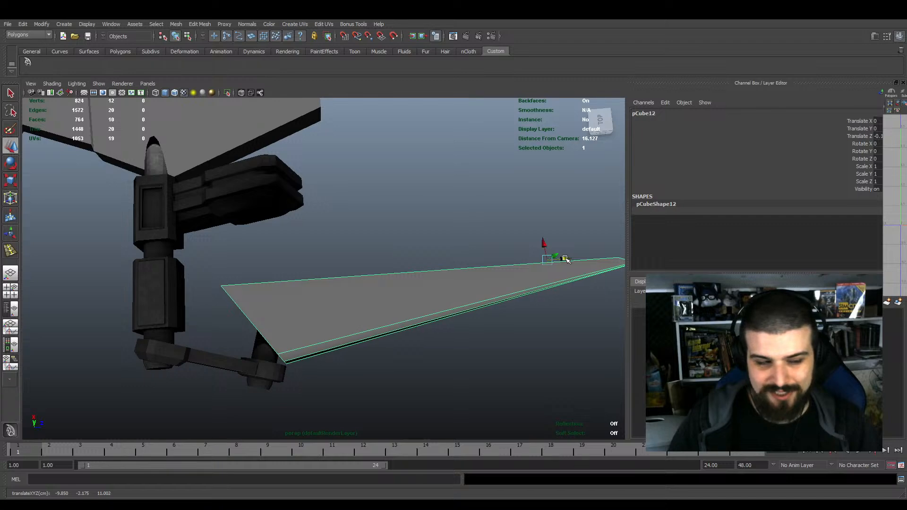
# Shift the wing slightly inward, downward and further forward to seat it against the arm's joint cylinder
pyautogui.moveTo(340, 307)
pyautogui.keyDown('alt'); pyautogui.mouseDown()
pyautogui.moveTo(372, 269)
pyautogui.moveTo(411, 251)
pyautogui.moveTo(422, 269)
pyautogui.moveTo(341, 309)
pyautogui.mouseUp(); pyautogui.keyUp('alt')
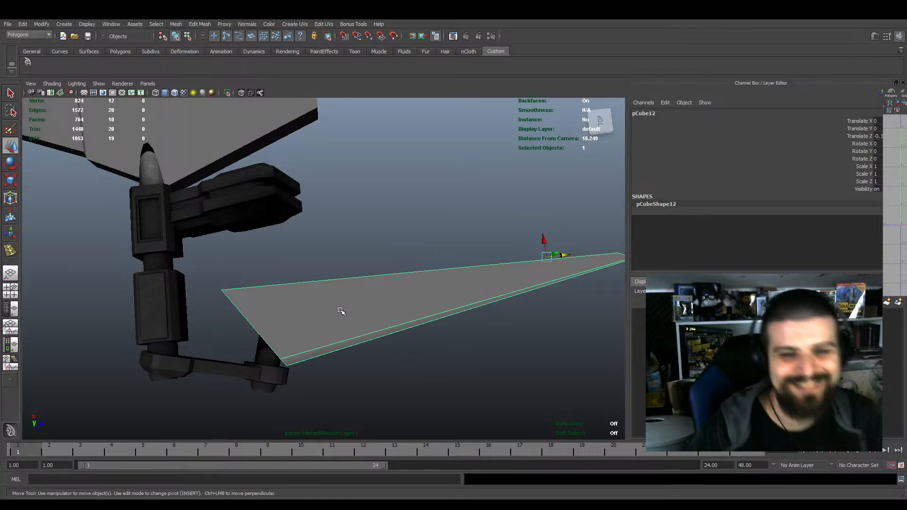
pyautogui.keyDown('alt'); pyautogui.moveTo(341, 310); pyautogui.dragTo(360, 349); pyautogui.keyUp('alt')
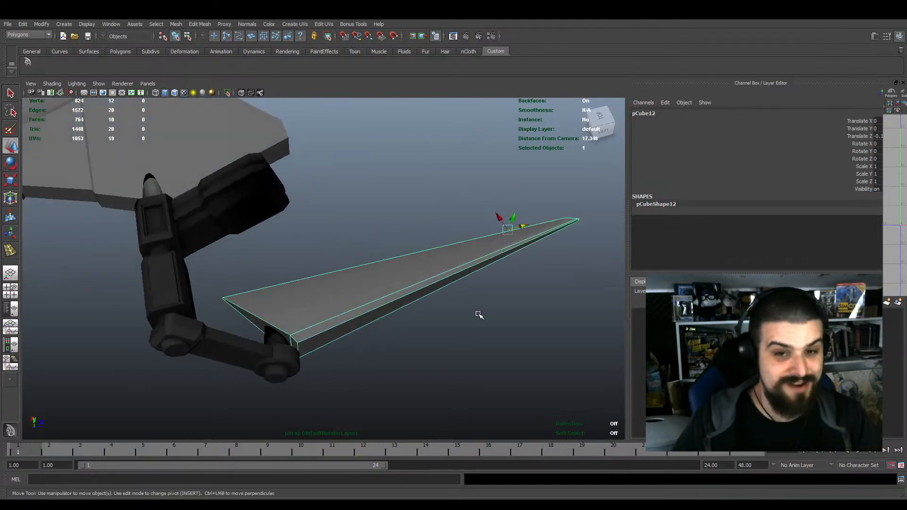
pyautogui.moveTo(480, 315)
pyautogui.keyDown('alt'); pyautogui.mouseDown()
pyautogui.moveTo(470, 318)
pyautogui.moveTo(476, 322)
pyautogui.mouseUp(); pyautogui.keyUp('alt')
pyautogui.moveTo(504, 288)
pyautogui.mouseDown()
pyautogui.moveTo(479, 296)
pyautogui.moveTo(495, 279)
pyautogui.mouseUp()
pyautogui.keyDown('alt'); pyautogui.moveTo(421, 294); pyautogui.dragTo(536, 229); pyautogui.keyUp('alt')
pyautogui.scroll(5, 318, 303)
pyautogui.moveTo(348, 286)
pyautogui.keyDown('alt'); pyautogui.mouseDown()
pyautogui.moveTo(355, 297)
pyautogui.moveTo(337, 273)
pyautogui.mouseUp(); pyautogui.keyUp('alt')
pyautogui.keyDown('alt'); pyautogui.moveTo(409, 292); pyautogui.dragTo(333, 336); pyautogui.keyUp('alt')
pyautogui.scroll(-5, 265, 348)
# In the top view, relocate the wing's pivot from near its rear tip to the inner end of the joint cylinder
pyautogui.press('space')
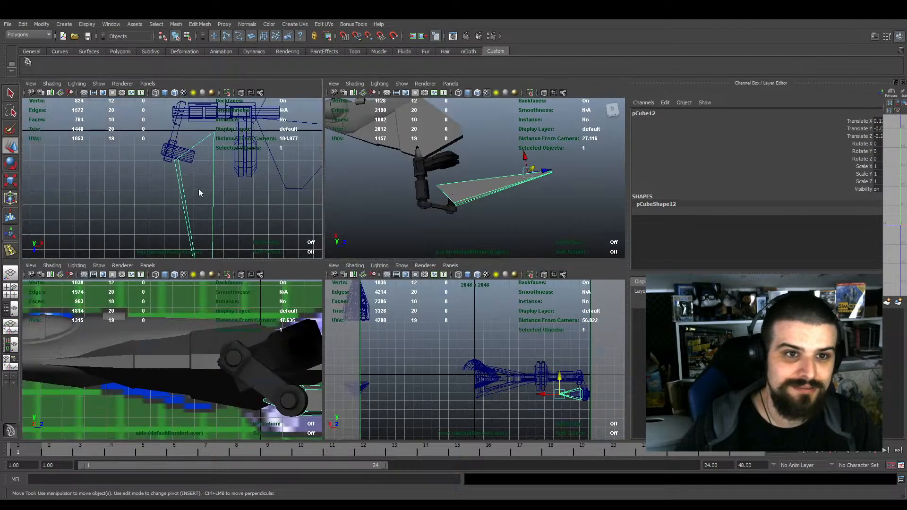
pyautogui.press('space')
pyautogui.scroll(-1, 288, 231)
pyautogui.press('Insert')
pyautogui.scroll(2, 282, 249)
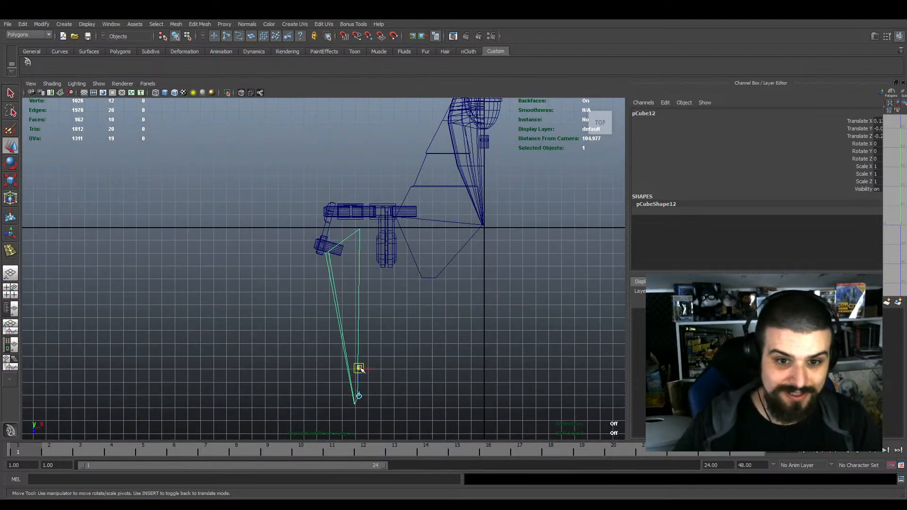
pyautogui.moveTo(359, 368); pyautogui.dragTo(342, 264)
pyautogui.scroll(6, 340, 249)
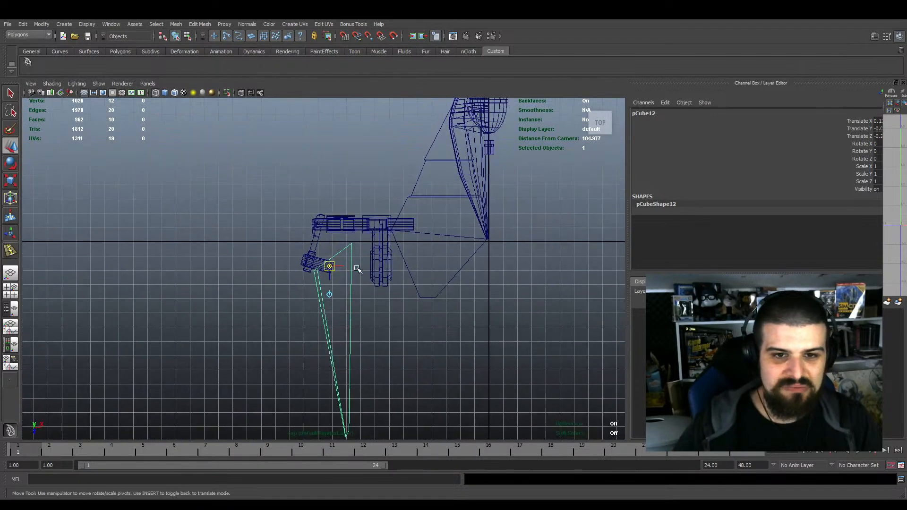
pyautogui.moveTo(322, 299); pyautogui.dragTo(324, 304)
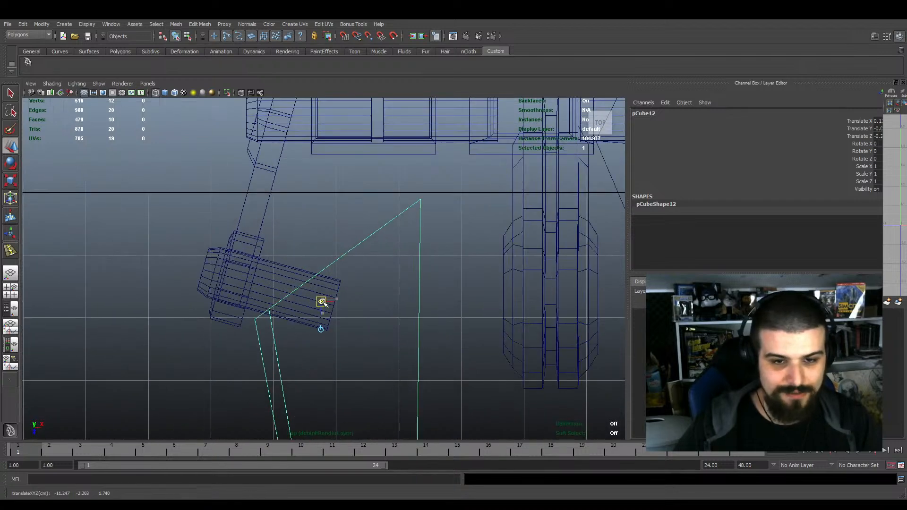
pyautogui.keyDown('alt'); pyautogui.moveTo(357, 302); pyautogui.dragTo(356, 278, button='middle'); pyautogui.keyUp('alt')
pyautogui.press('e')
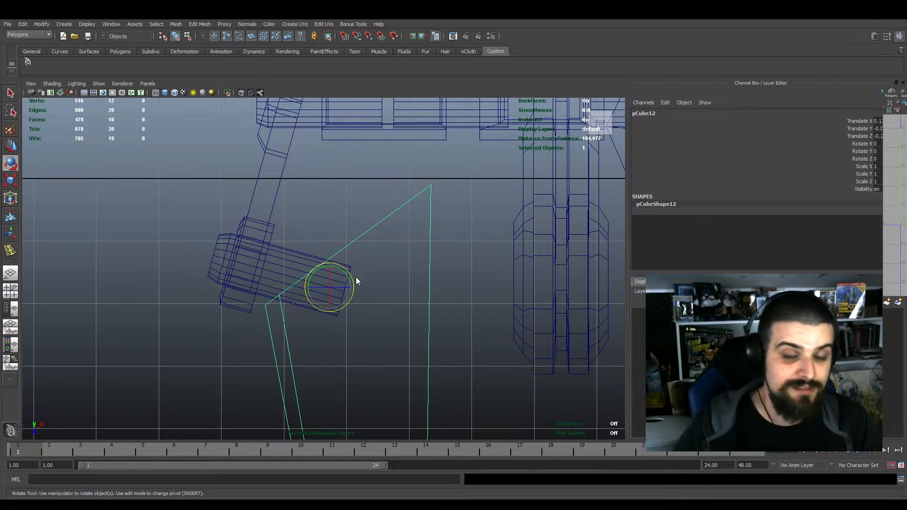
# In the perspective view, undo the last nudge of the wing and move it slightly backward from the joint
pyautogui.press('space')
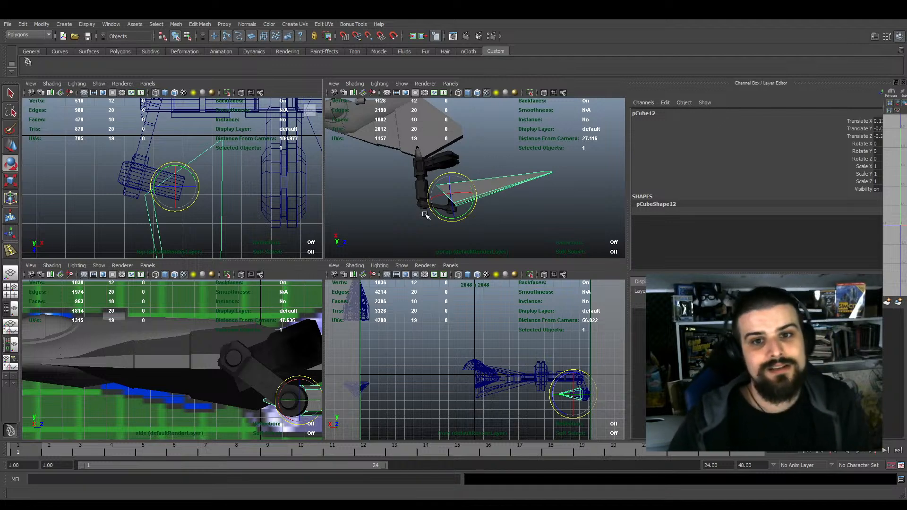
pyautogui.press('space')
pyautogui.keyDown('alt'); pyautogui.moveTo(387, 222); pyautogui.dragTo(395, 184); pyautogui.keyUp('alt')
pyautogui.keyDown('alt'); pyautogui.moveTo(303, 279); pyautogui.dragTo(342, 282, button='middle'); pyautogui.keyUp('alt')
pyautogui.keyDown('alt'); pyautogui.moveTo(342, 282); pyautogui.dragTo(348, 316); pyautogui.keyUp('alt')
pyautogui.press('w')
pyautogui.keyDown('alt'); pyautogui.moveTo(348, 317); pyautogui.dragTo(377, 322, button='right'); pyautogui.keyUp('alt')
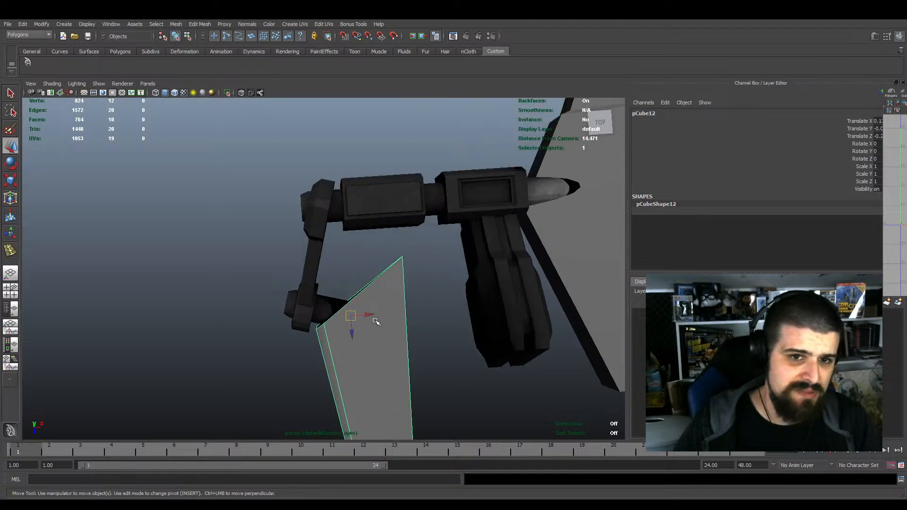
pyautogui.keyDown('alt'); pyautogui.moveTo(377, 322); pyautogui.dragTo(369, 313); pyautogui.keyUp('alt')
pyautogui.keyDown('alt'); pyautogui.moveTo(368, 313); pyautogui.dragTo(375, 326, button='right'); pyautogui.keyUp('alt')
pyautogui.moveTo(383, 325); pyautogui.dragTo(388, 347)
pyautogui.hotkey('ctrl', 'z')
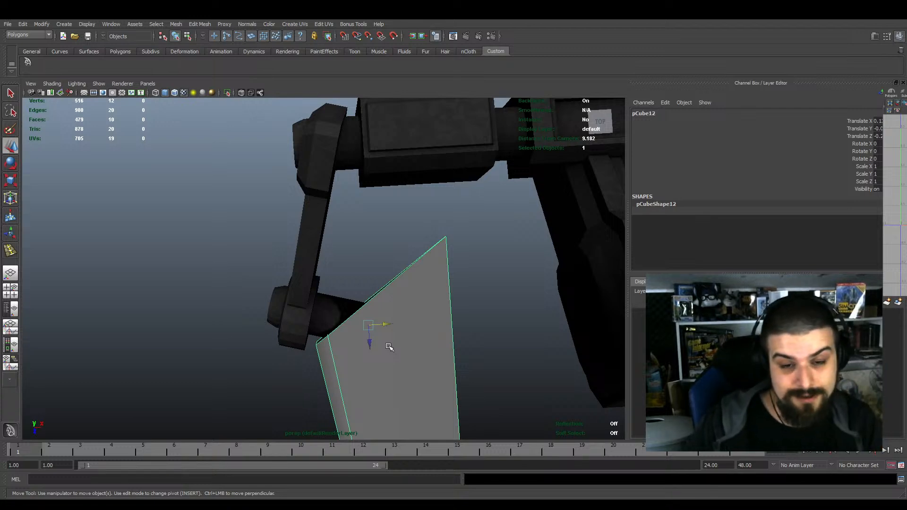
# Examine the wing's position on the arm from above, the side and behind against the reference images
pyautogui.keyDown('alt'); pyautogui.moveTo(389, 346); pyautogui.dragTo(416, 278); pyautogui.keyUp('alt')
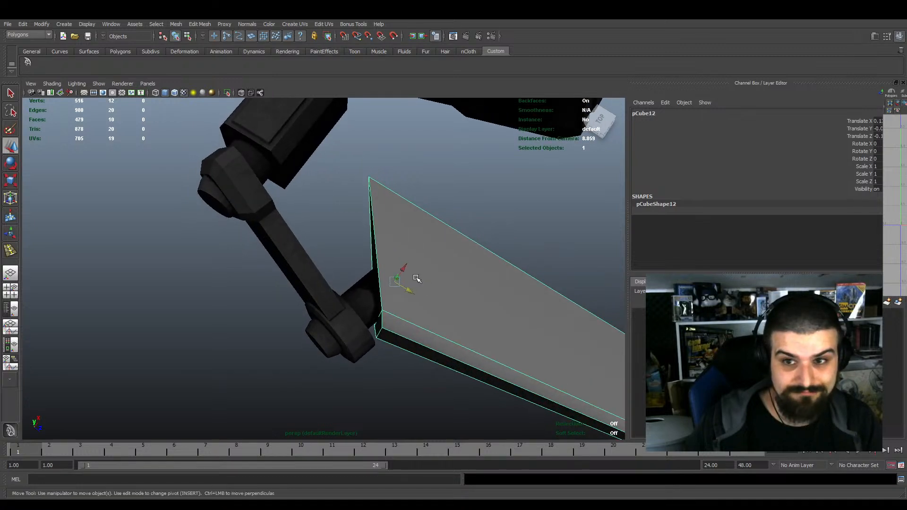
pyautogui.scroll(-5, 416, 277)
pyautogui.keyDown('alt'); pyautogui.moveTo(427, 327); pyautogui.dragTo(379, 304); pyautogui.keyUp('alt')
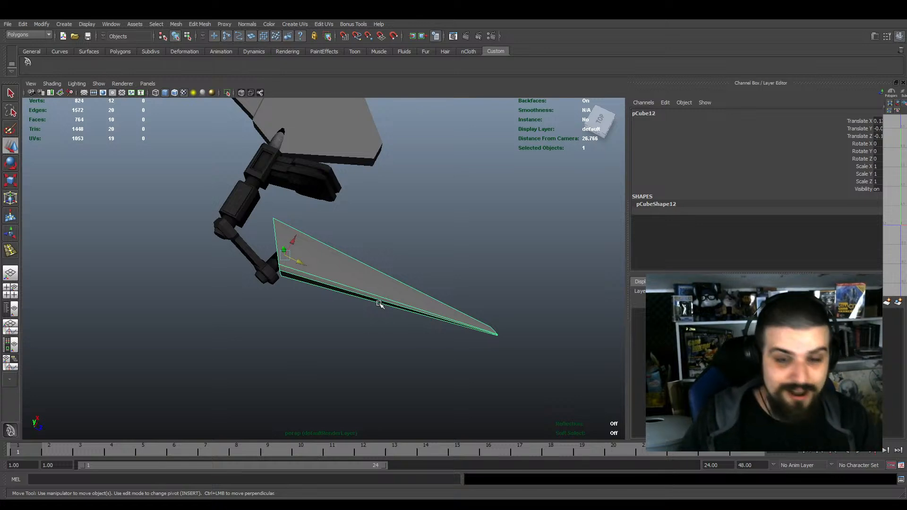
pyautogui.keyDown('alt'); pyautogui.moveTo(355, 358); pyautogui.dragTo(385, 308); pyautogui.keyUp('alt')
pyautogui.keyDown('alt'); pyautogui.moveTo(382, 279); pyautogui.dragTo(379, 302, button='middle'); pyautogui.keyUp('alt')
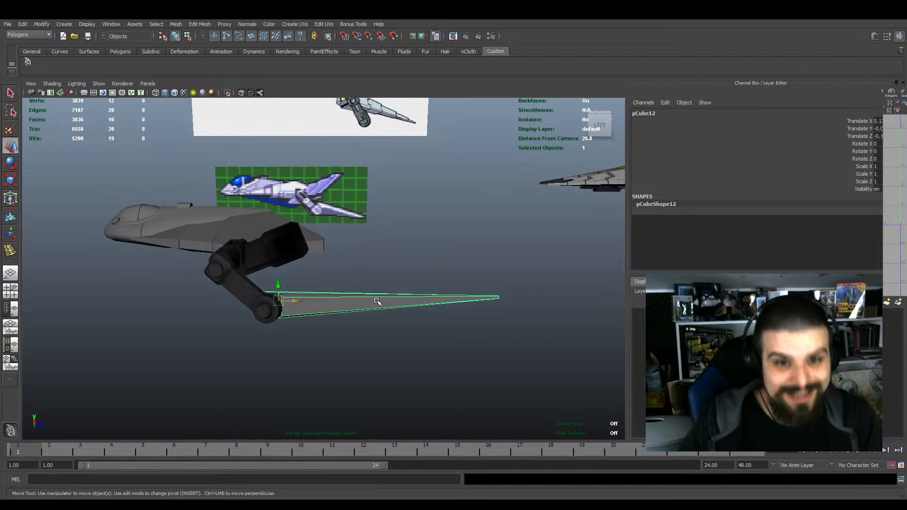
pyautogui.scroll(3, 378, 302)
pyautogui.keyDown('alt'); pyautogui.moveTo(378, 302); pyautogui.dragTo(259, 314); pyautogui.keyUp('alt')
pyautogui.keyDown('alt'); pyautogui.moveTo(260, 314); pyautogui.dragTo(345, 230, button='middle'); pyautogui.keyUp('alt')
pyautogui.scroll(2, 344, 229)
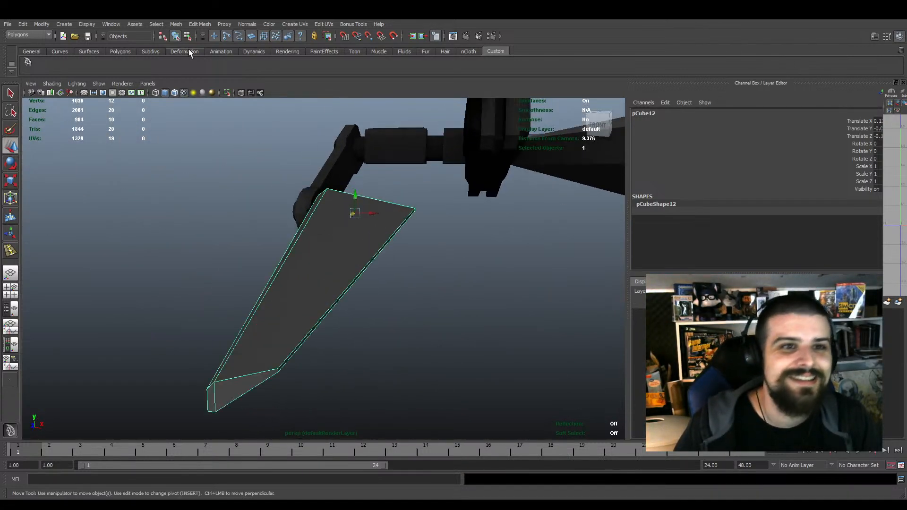
# Insert a lengthwise edge loop near the wing's thick outer edge and try to scale the loop vertically
pyautogui.click(242, 117)
pyautogui.moveTo(244, 378); pyautogui.dragTo(279, 360)
pyautogui.press('w')
pyautogui.keyDown('alt'); pyautogui.moveTo(300, 299); pyautogui.dragTo(364, 314); pyautogui.keyUp('alt')
pyautogui.press('e')
pyautogui.press('r')
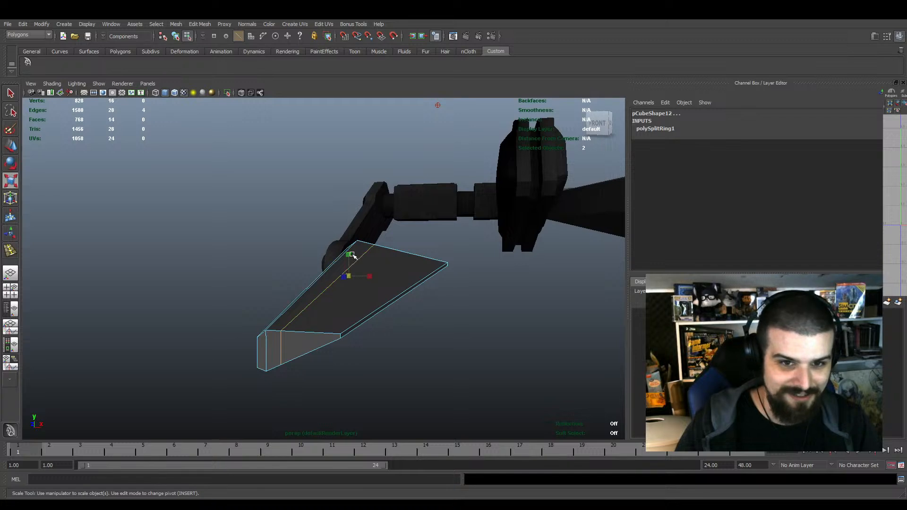
pyautogui.moveTo(351, 255); pyautogui.dragTo(371, 278)
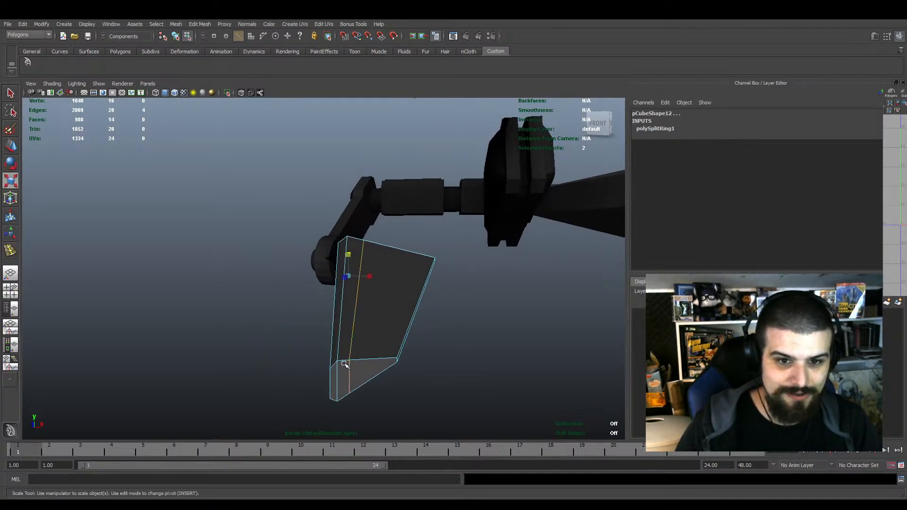
# Move the edge loop's vertical edge at the wing's front end inward, away from the outer edge
pyautogui.press('w')
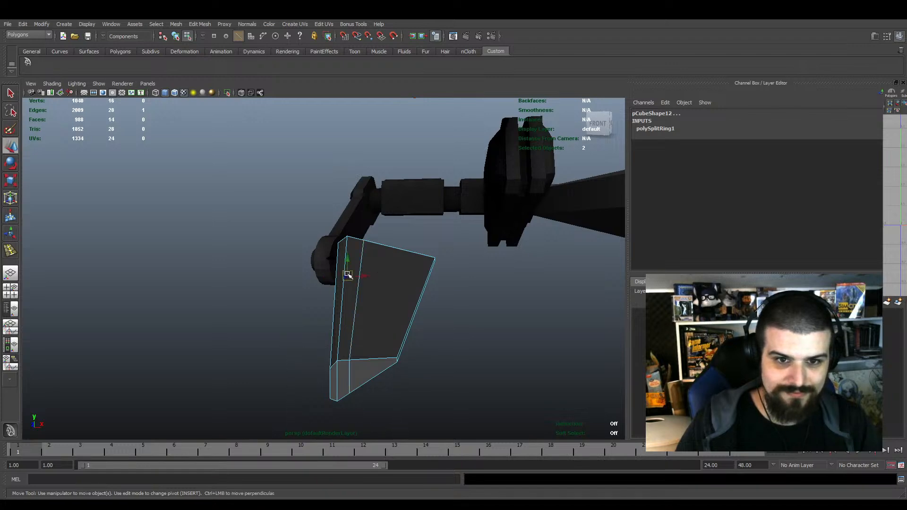
pyautogui.moveTo(363, 276); pyautogui.dragTo(377, 276)
pyautogui.hotkey('ctrl', 'z')
pyautogui.moveTo(273, 353); pyautogui.dragTo(392, 436)
pyautogui.keyDown('alt'); pyautogui.moveTo(392, 436); pyautogui.dragTo(350, 336); pyautogui.keyUp('alt')
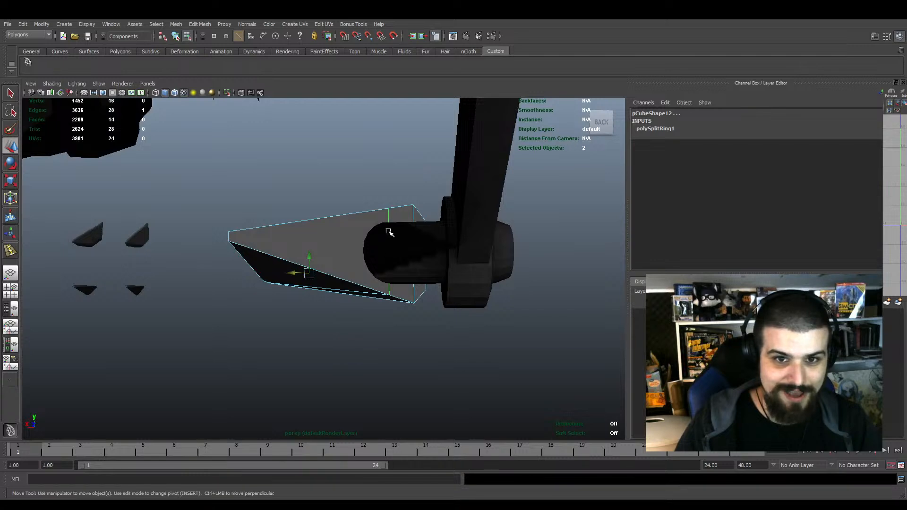
pyautogui.keyDown('alt'); pyautogui.moveTo(444, 268); pyautogui.dragTo(332, 343); pyautogui.keyUp('alt')
pyautogui.keyDown('alt'); pyautogui.moveTo(392, 304); pyautogui.dragTo(387, 308, button='middle'); pyautogui.keyUp('alt')
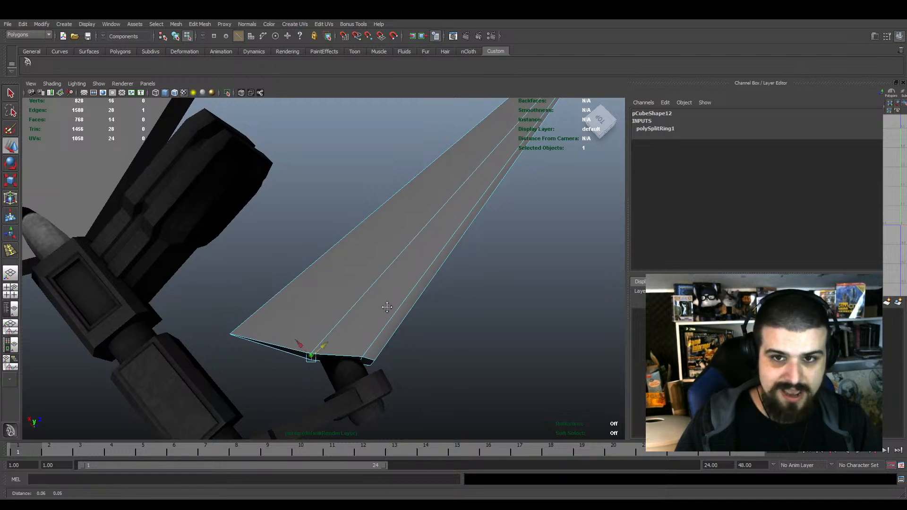
pyautogui.keyDown('alt'); pyautogui.moveTo(387, 308); pyautogui.dragTo(322, 328, button='right'); pyautogui.keyUp('alt')
pyautogui.keyDown('alt'); pyautogui.moveTo(322, 328); pyautogui.dragTo(349, 300); pyautogui.keyUp('alt')
# Select the short edges around the wing's rear tip and examine the wing together with the hull and side reference
pyautogui.scroll(3, 350, 299)
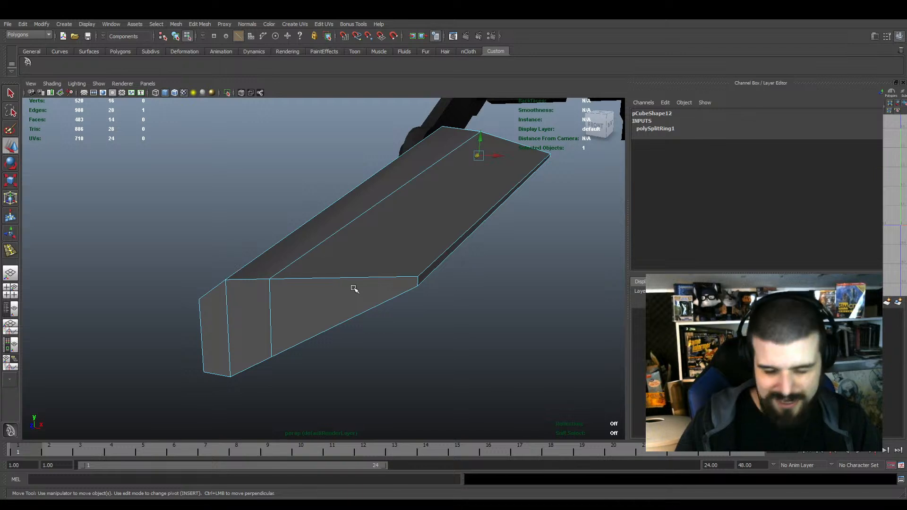
pyautogui.keyDown('alt'); pyautogui.moveTo(349, 288); pyautogui.dragTo(343, 314); pyautogui.keyUp('alt')
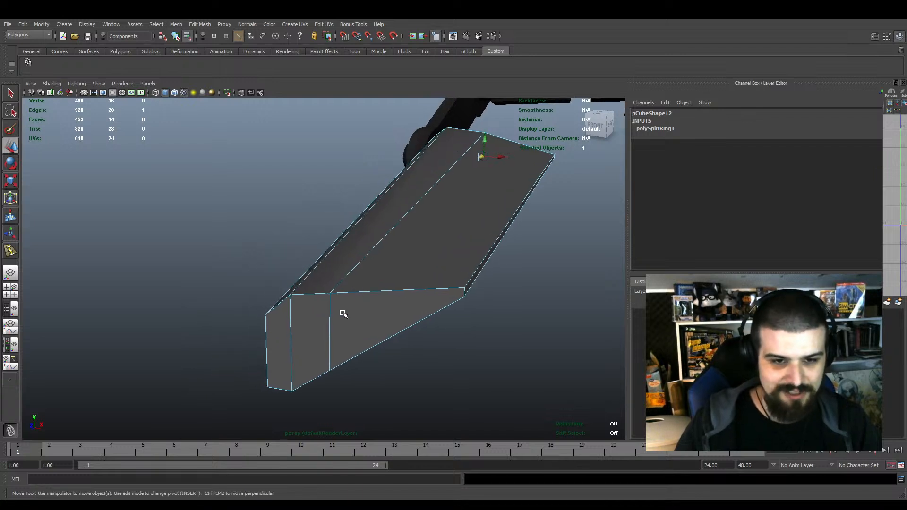
pyautogui.keyDown('shift'); pyautogui.click(279, 306); pyautogui.keyUp('shift')
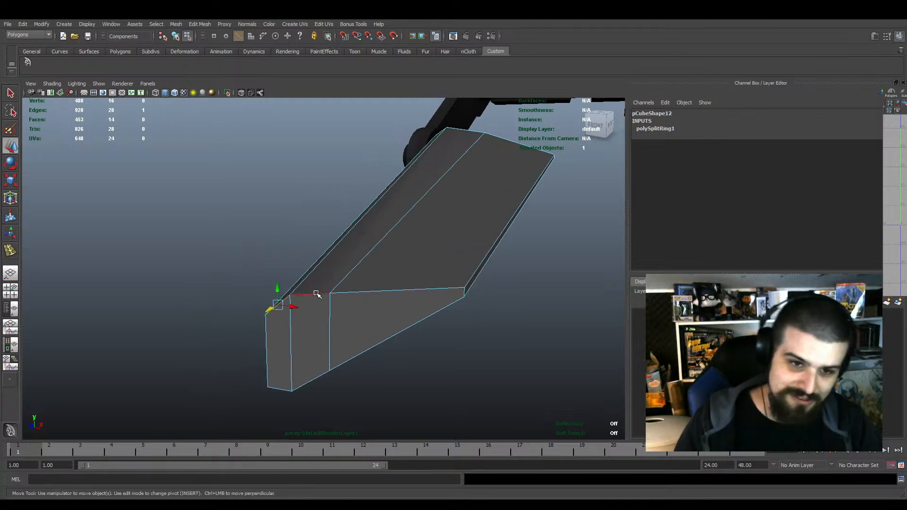
pyautogui.keyDown('shift'); pyautogui.click(279, 389); pyautogui.keyUp('shift')
pyautogui.scroll(-5, 272, 228)
pyautogui.keyDown('alt'); pyautogui.moveTo(272, 229); pyautogui.dragTo(268, 281); pyautogui.keyUp('alt')
pyautogui.keyDown('alt'); pyautogui.moveTo(267, 281); pyautogui.dragTo(340, 264, button='middle'); pyautogui.keyUp('alt')
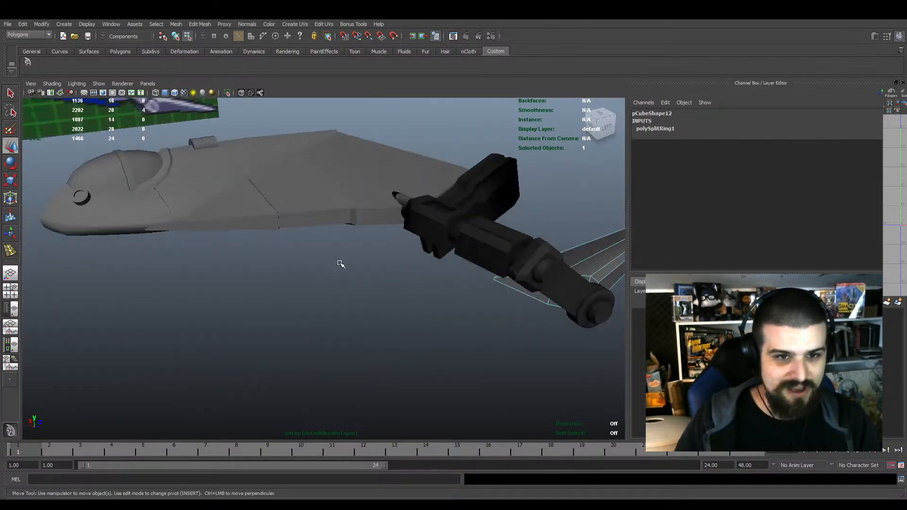
pyautogui.keyDown('alt'); pyautogui.moveTo(178, 246); pyautogui.dragTo(324, 350, button='middle'); pyautogui.keyUp('alt')
pyautogui.scroll(-3, 494, 297)
pyautogui.keyDown('alt'); pyautogui.moveTo(508, 298); pyautogui.dragTo(414, 293, button='middle'); pyautogui.keyUp('alt')
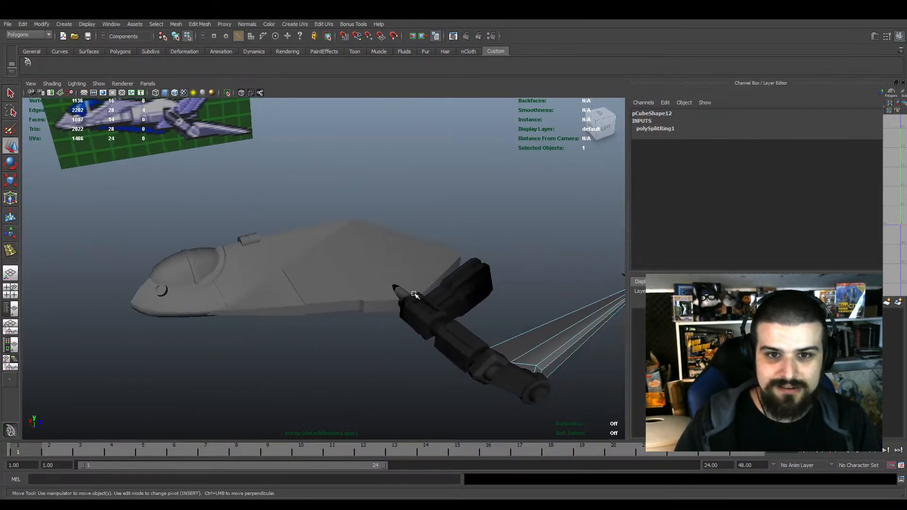
pyautogui.keyDown('alt'); pyautogui.moveTo(415, 294); pyautogui.dragTo(318, 316); pyautogui.keyUp('alt')
pyautogui.scroll(-3, 349, 316)
pyautogui.scroll(1, 344, 328)
pyautogui.scroll(1, 350, 309)
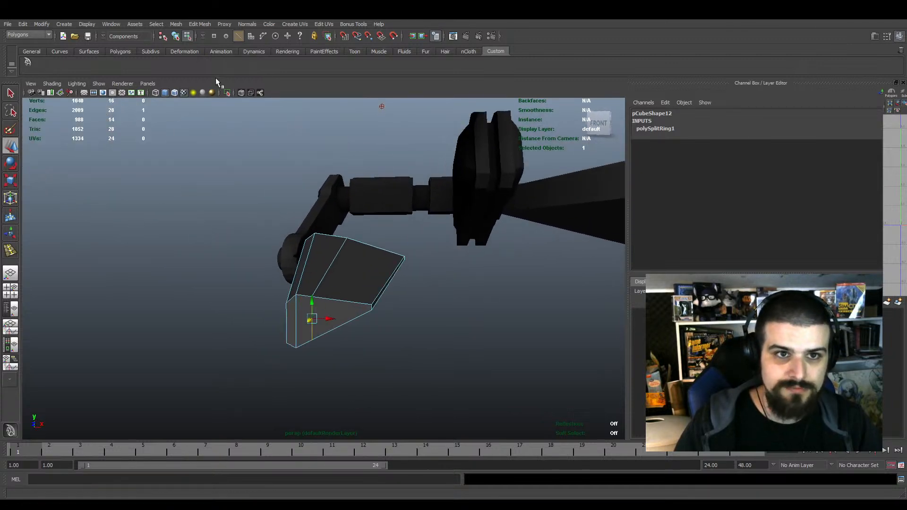
# Select the loop's vertical edges at both wing ends with the help of X-ray display and scale them down vertically
pyautogui.click(242, 93)
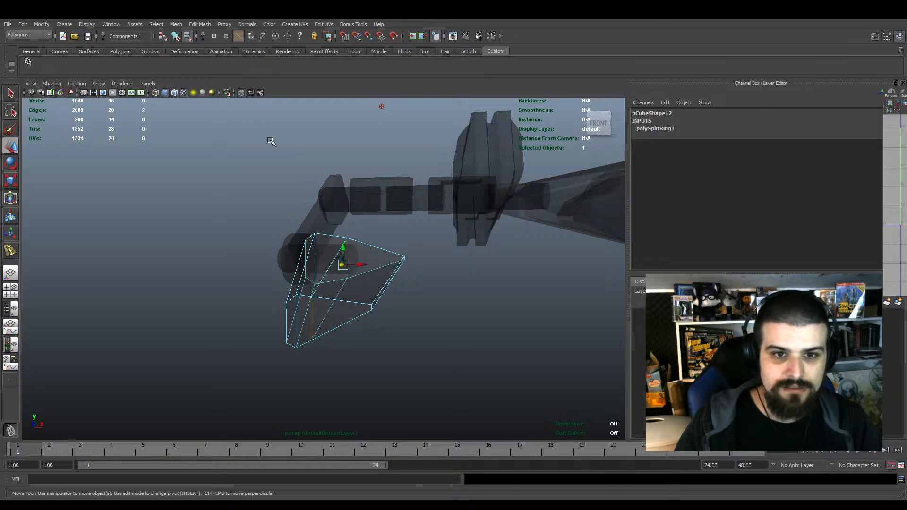
pyautogui.click(242, 93)
pyautogui.press('e')
pyautogui.press('r')
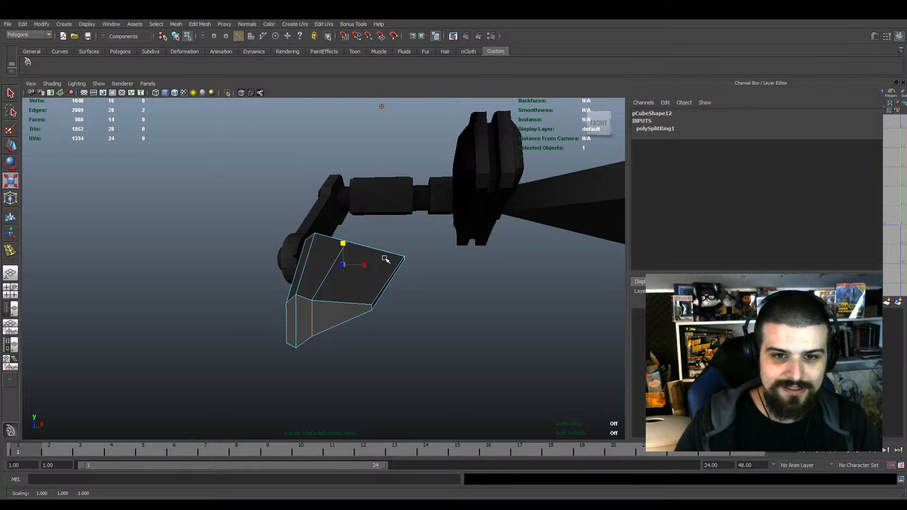
# Return to object mode, save the scene and reselect the wing to check its rear tip
pyautogui.press('F8')
pyautogui.click(427, 241)
pyautogui.keyDown('alt'); pyautogui.moveTo(427, 241); pyautogui.dragTo(461, 269); pyautogui.keyUp('alt')
pyautogui.hotkey('ctrl', 's')
pyautogui.click(363, 292)
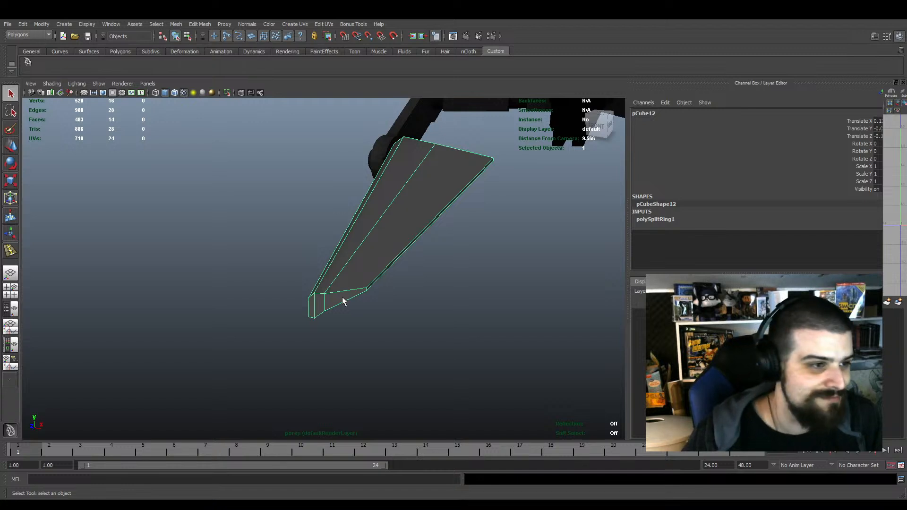
pyautogui.scroll(2, 343, 302)
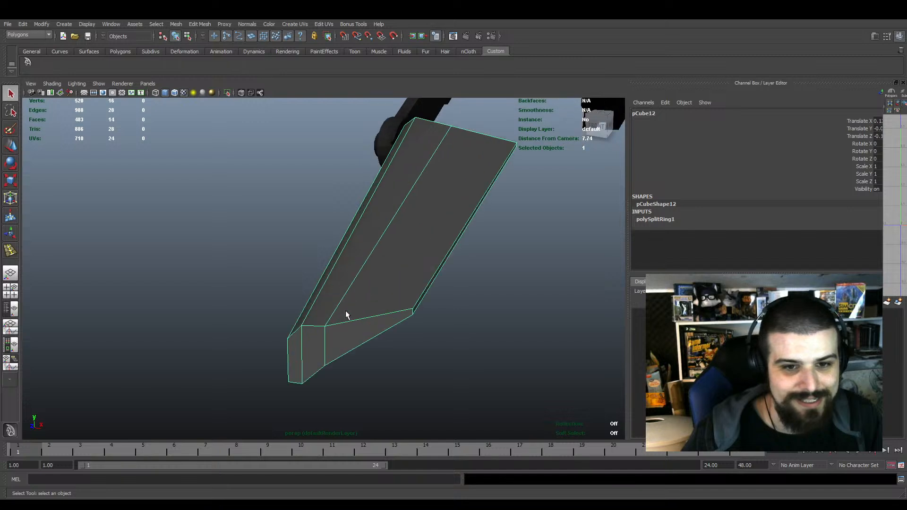
# Select the edge loop's vertical edge at the wing's rear tip and scale it down vertically
pyautogui.moveTo(356, 286); pyautogui.dragTo(355, 255, button='right')
pyautogui.click(326, 332)
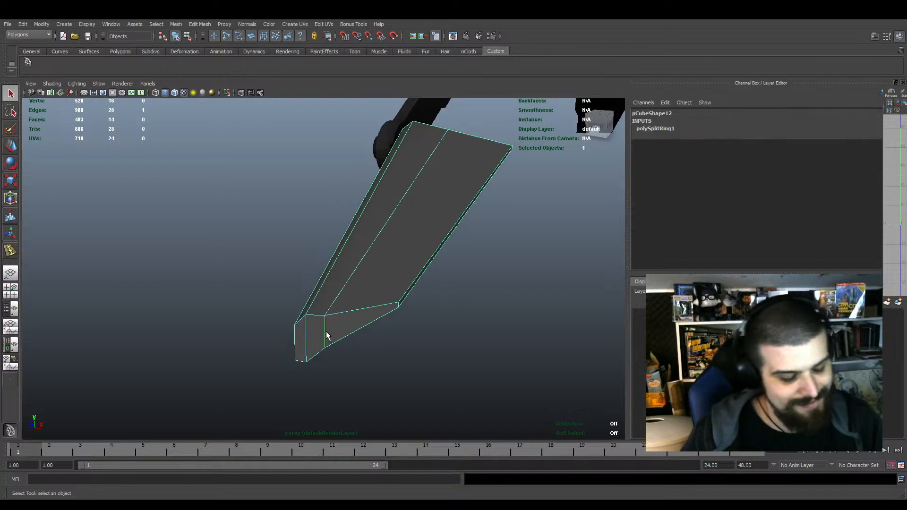
pyautogui.press('f')
pyautogui.press('r')
pyautogui.keyDown('alt'); pyautogui.moveTo(376, 313); pyautogui.dragTo(325, 240); pyautogui.keyUp('alt')
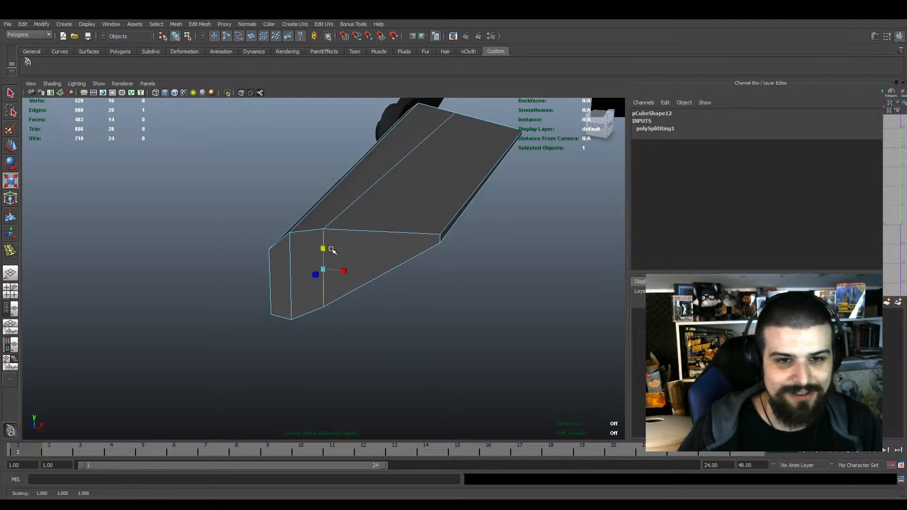
pyautogui.moveTo(334, 283)
pyautogui.keyDown('alt'); pyautogui.mouseDown()
pyautogui.moveTo(336, 244)
pyautogui.moveTo(339, 271)
pyautogui.mouseUp(); pyautogui.keyUp('alt')
pyautogui.moveTo(313, 227); pyautogui.dragTo(314, 238)
pyautogui.scroll(7, 356, 257)
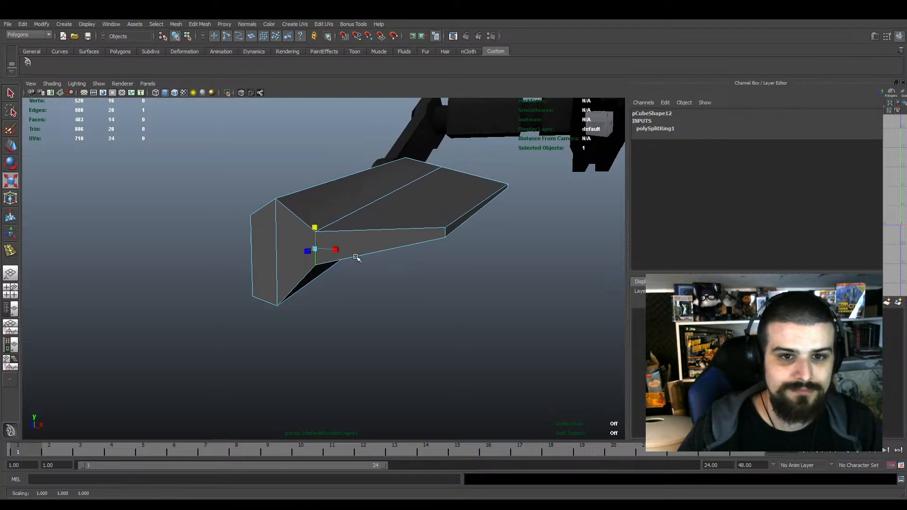
pyautogui.scroll(-10, 381, 278)
pyautogui.scroll(3, 381, 276)
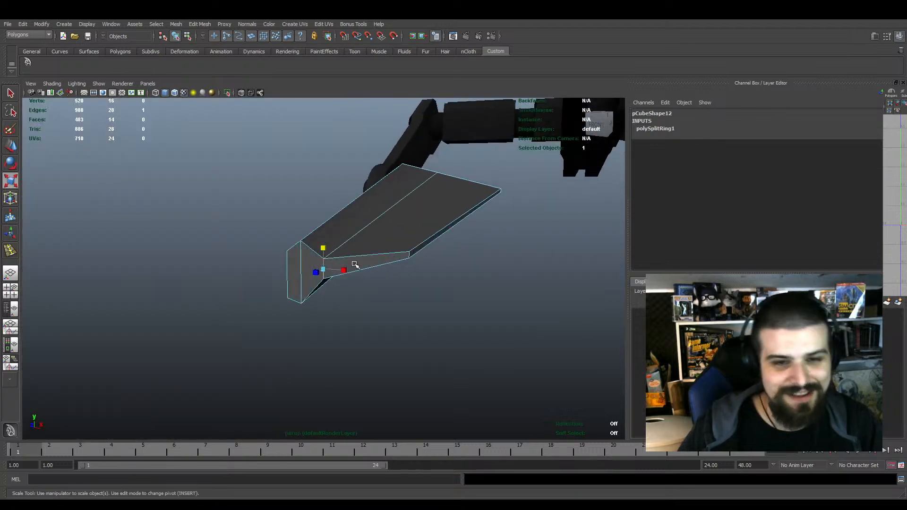
# Move the loop's vertical edge at the rear tip so it lines up with the slanted end edge in the top view
pyautogui.click(325, 240)
pyautogui.keyDown('alt'); pyautogui.moveTo(325, 240); pyautogui.dragTo(371, 279); pyautogui.keyUp('alt')
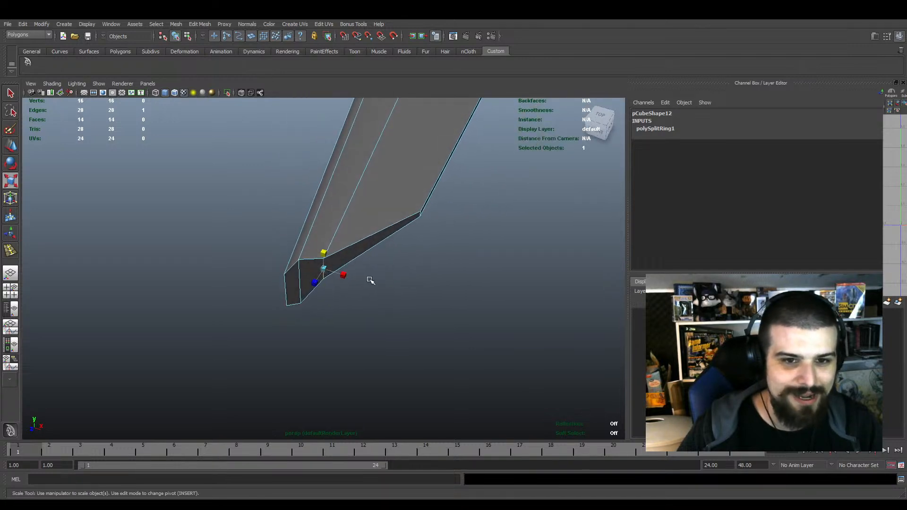
pyautogui.press('w')
pyautogui.keyDown('alt'); pyautogui.moveTo(373, 271); pyautogui.dragTo(376, 308, button='middle'); pyautogui.keyUp('alt')
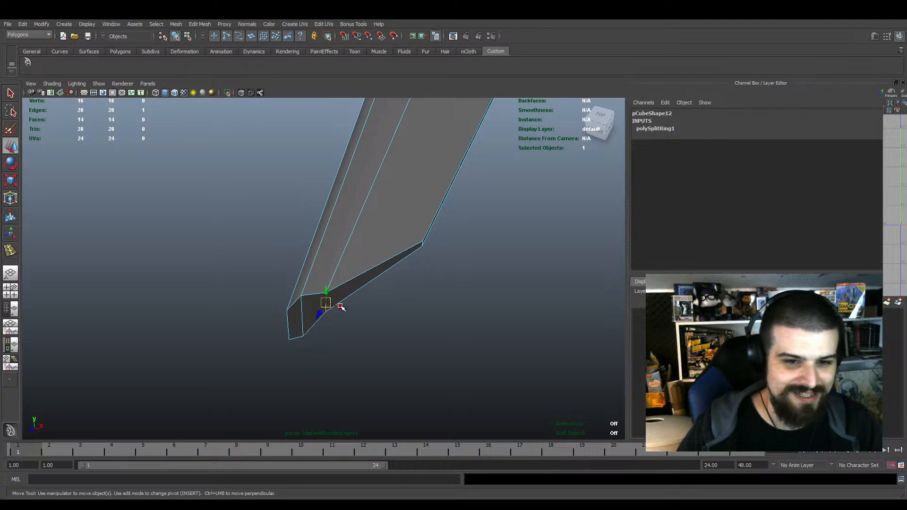
pyautogui.moveTo(344, 305); pyautogui.dragTo(361, 328)
pyautogui.keyDown('alt'); pyautogui.moveTo(361, 328); pyautogui.dragTo(363, 319, button='middle'); pyautogui.keyUp('alt')
pyautogui.press('space')
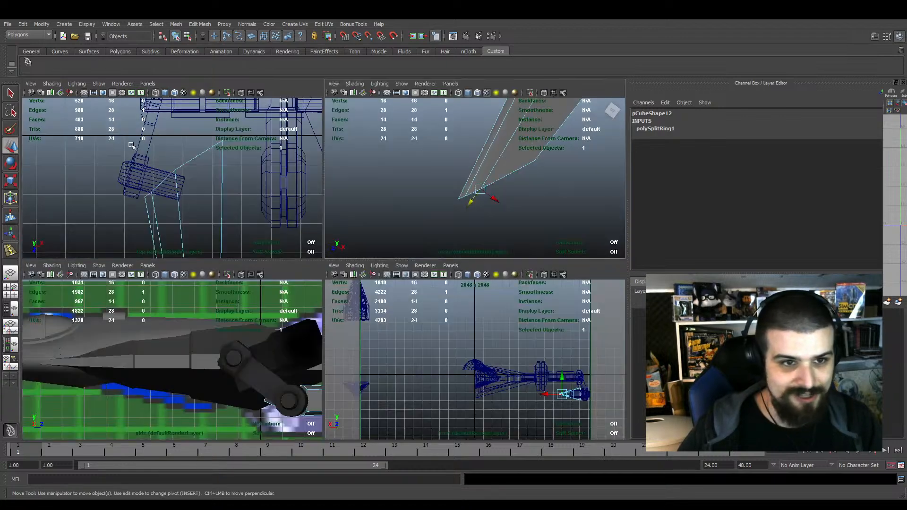
pyautogui.press('space')
pyautogui.press('f')
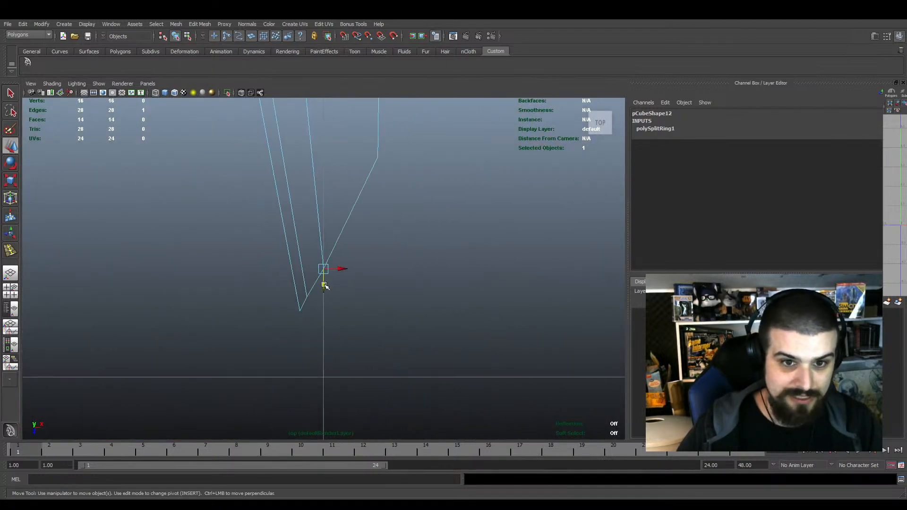
pyautogui.moveTo(324, 286); pyautogui.dragTo(324, 282)
pyautogui.keyDown('alt'); pyautogui.moveTo(337, 239); pyautogui.dragTo(334, 294, button='middle'); pyautogui.keyUp('alt')
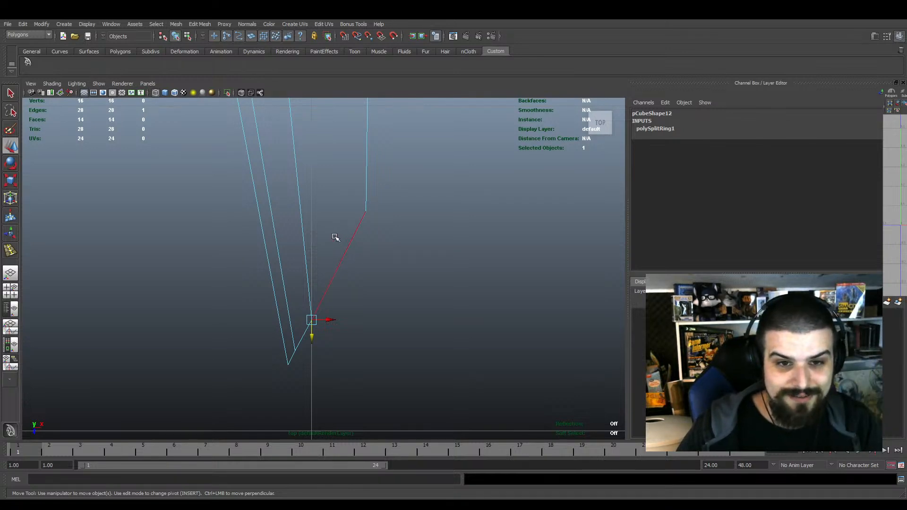
# Select the loop's rear-tip vertices, check the wing's outline against the arm from above and reselect the whole wing
pyautogui.click(373, 322)
pyautogui.moveTo(340, 298); pyautogui.dragTo(299, 330)
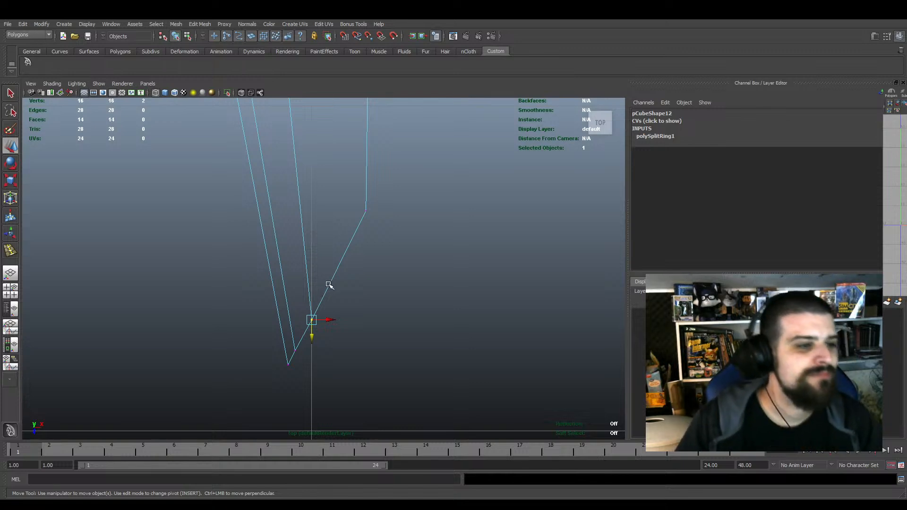
pyautogui.scroll(-5, 321, 278)
pyautogui.scroll(5, 331, 242)
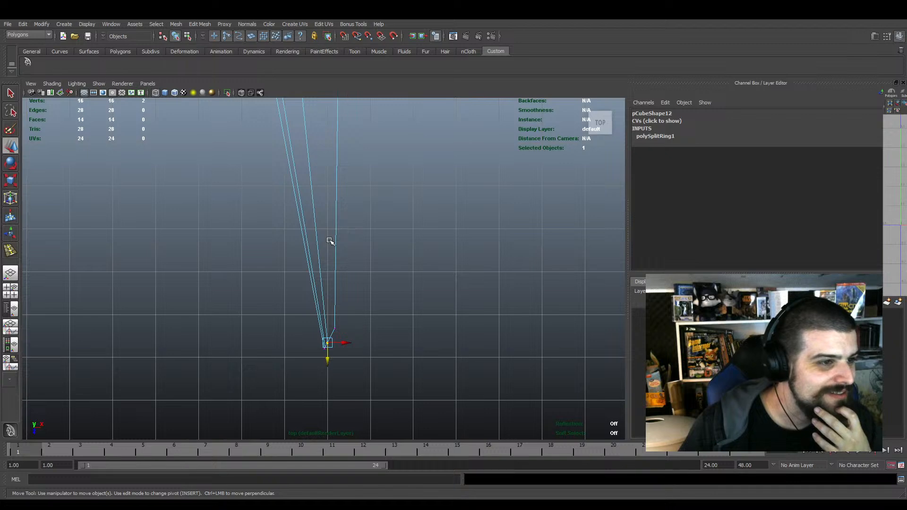
pyautogui.scroll(-5, 328, 238)
pyautogui.scroll(5, 348, 361)
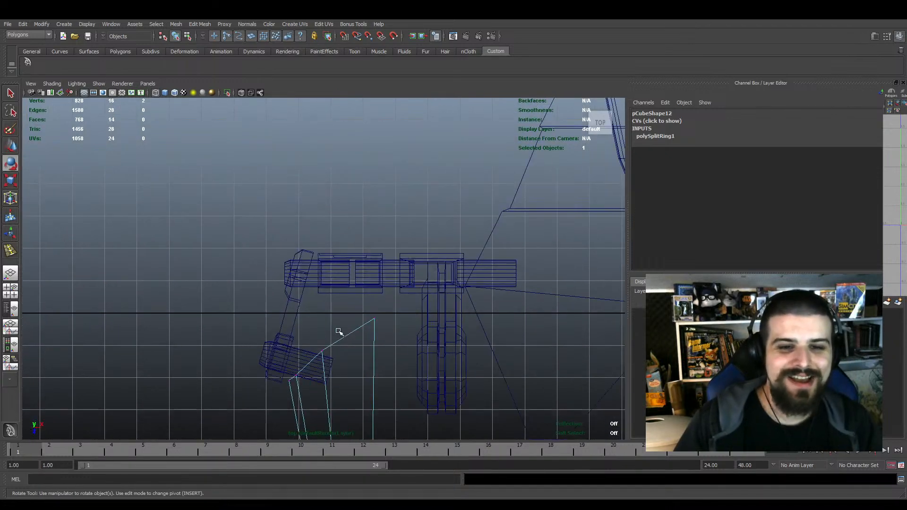
pyautogui.click(380, 324)
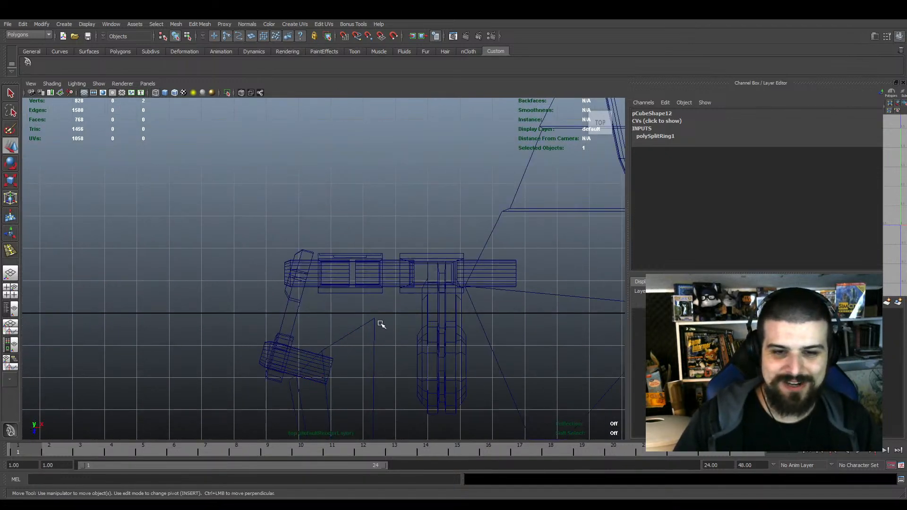
pyautogui.moveTo(366, 314); pyautogui.dragTo(383, 334)
pyautogui.keyDown('alt'); pyautogui.moveTo(387, 369); pyautogui.dragTo(364, 260, button='middle'); pyautogui.keyUp('alt')
pyautogui.scroll(-3, 363, 276)
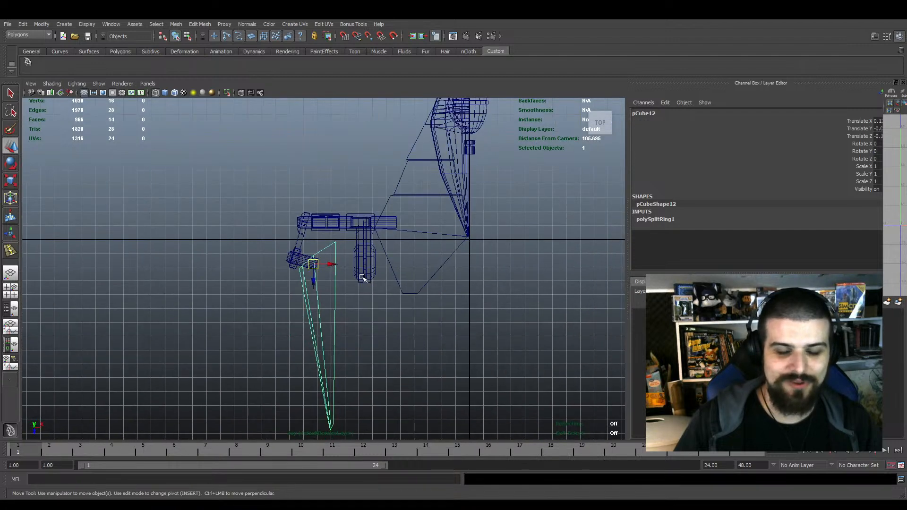
pyautogui.scroll(2, 309, 286)
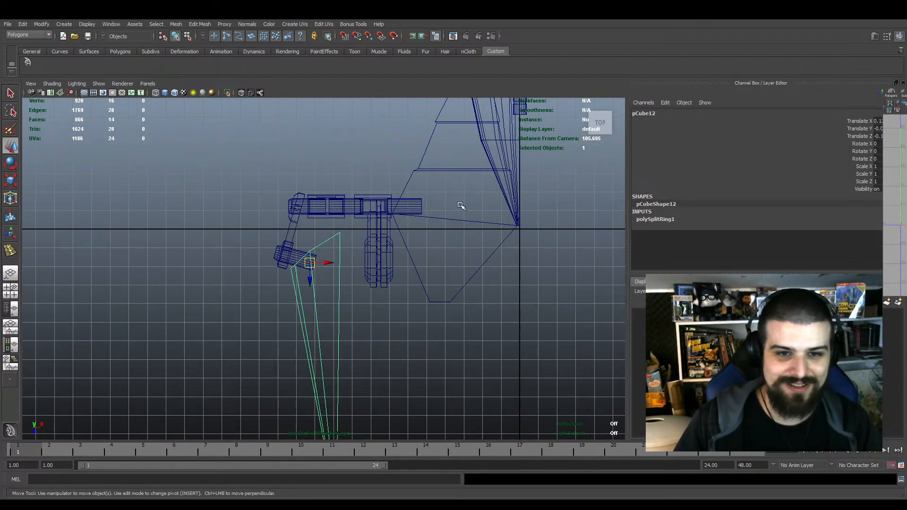
# Inspect the wing around the arm's lower joint in perspective and freeze the wing's transformations
pyautogui.press('space')
pyautogui.press('space')
pyautogui.keyDown('alt'); pyautogui.moveTo(486, 186); pyautogui.dragTo(422, 250); pyautogui.keyUp('alt')
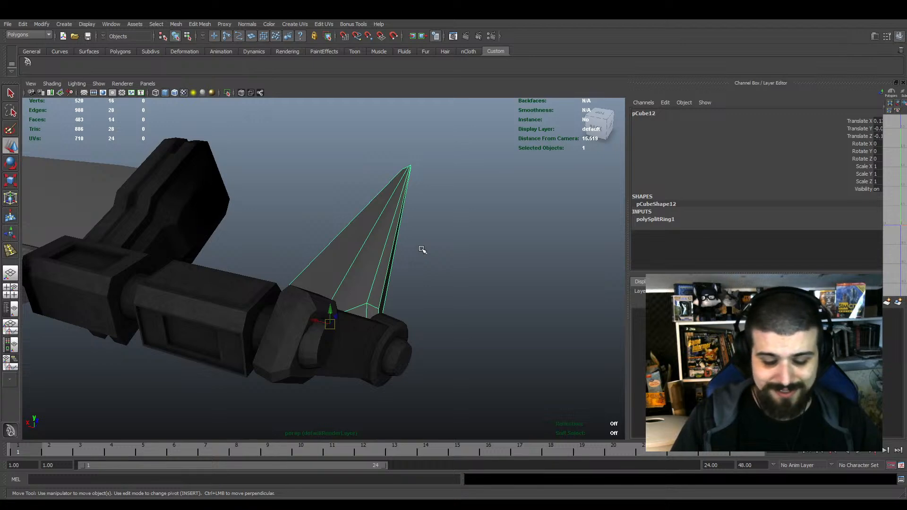
pyautogui.keyDown('alt'); pyautogui.moveTo(422, 250); pyautogui.dragTo(339, 294); pyautogui.keyUp('alt')
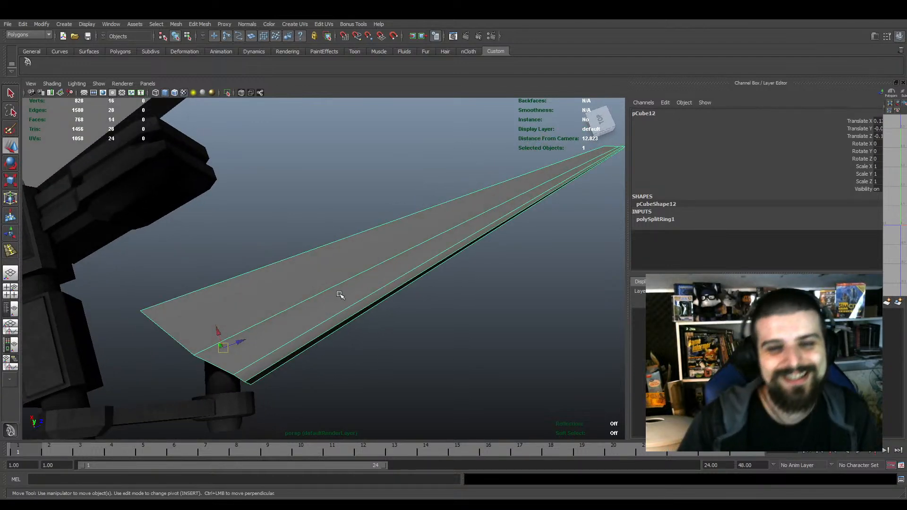
pyautogui.keyDown('alt'); pyautogui.moveTo(340, 295); pyautogui.dragTo(388, 266); pyautogui.keyUp('alt')
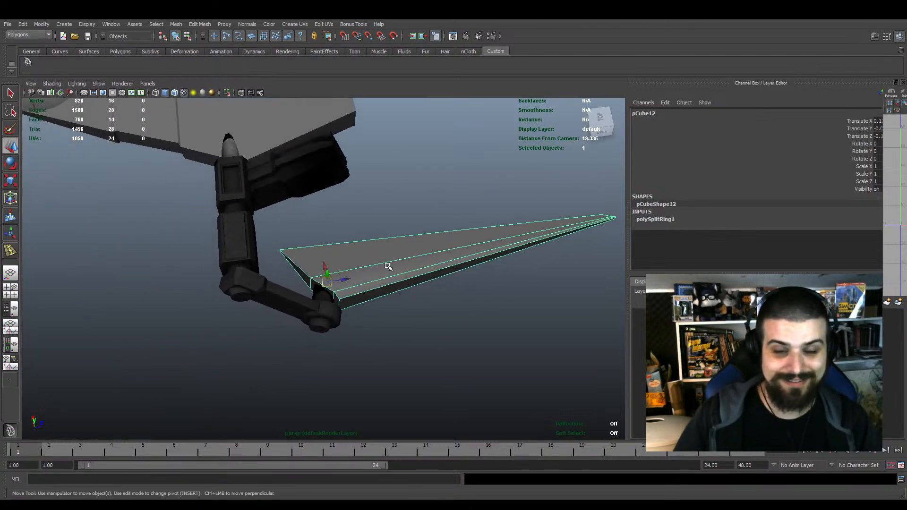
pyautogui.scroll(3, 388, 266)
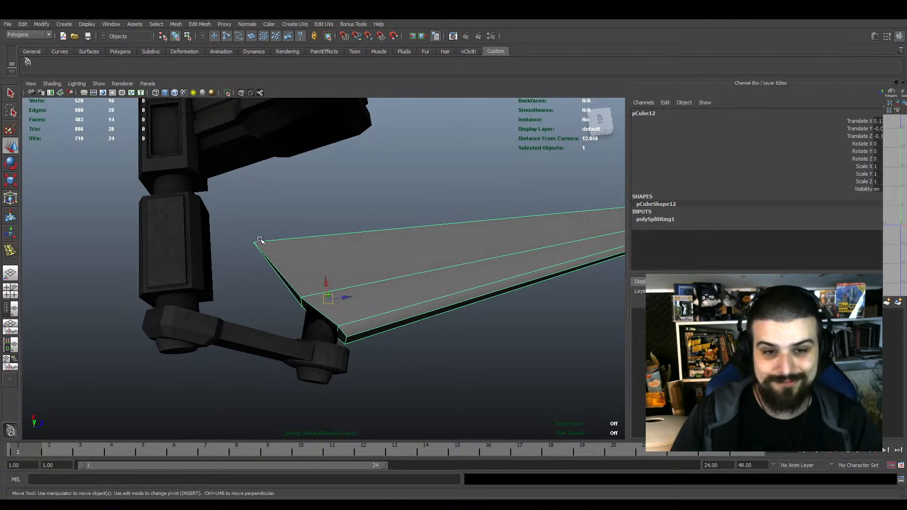
pyautogui.click(41, 24)
pyautogui.click(54, 51)
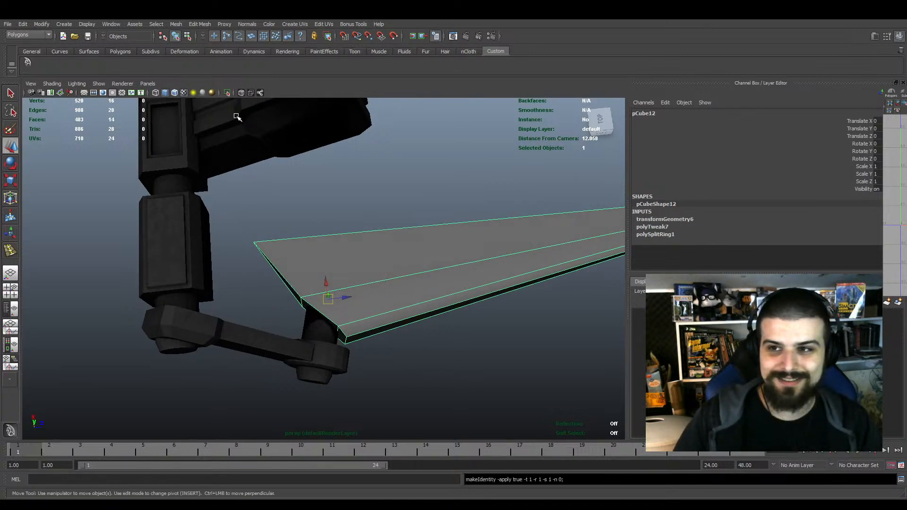
# Delete the wing's construction history, deselect it and save the scene
pyautogui.scroll(-3, 237, 117)
pyautogui.keyDown('alt'); pyautogui.moveTo(401, 163); pyautogui.dragTo(310, 190, button='middle'); pyautogui.keyUp('alt')
pyautogui.keyDown('alt'); pyautogui.moveTo(404, 224); pyautogui.dragTo(407, 206); pyautogui.keyUp('alt')
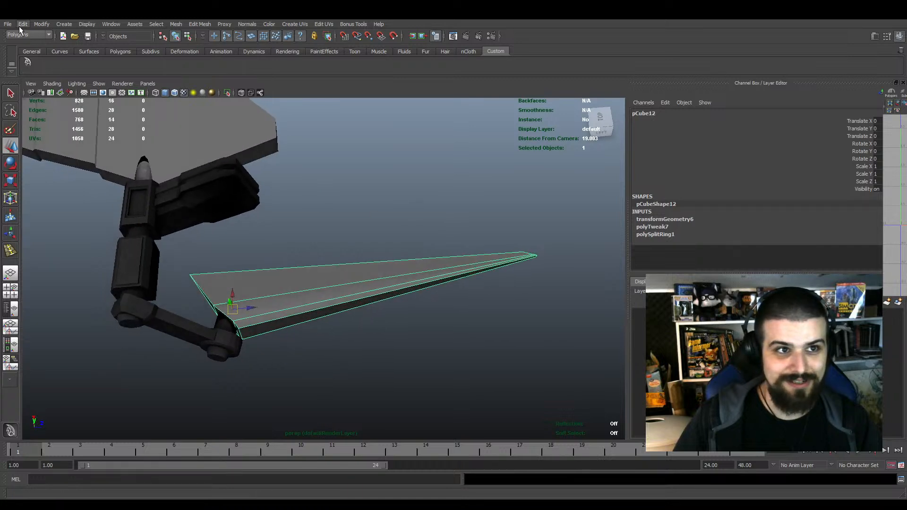
pyautogui.click(123, 124)
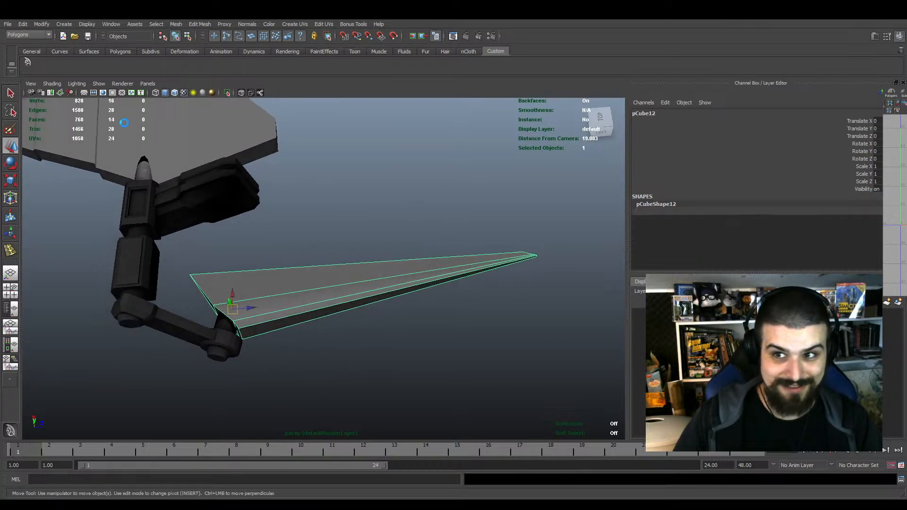
pyautogui.click(300, 198)
pyautogui.keyDown('alt'); pyautogui.moveTo(300, 199); pyautogui.dragTo(364, 284); pyautogui.keyUp('alt')
pyautogui.press('q')
pyautogui.hotkey('ctrl', 's')
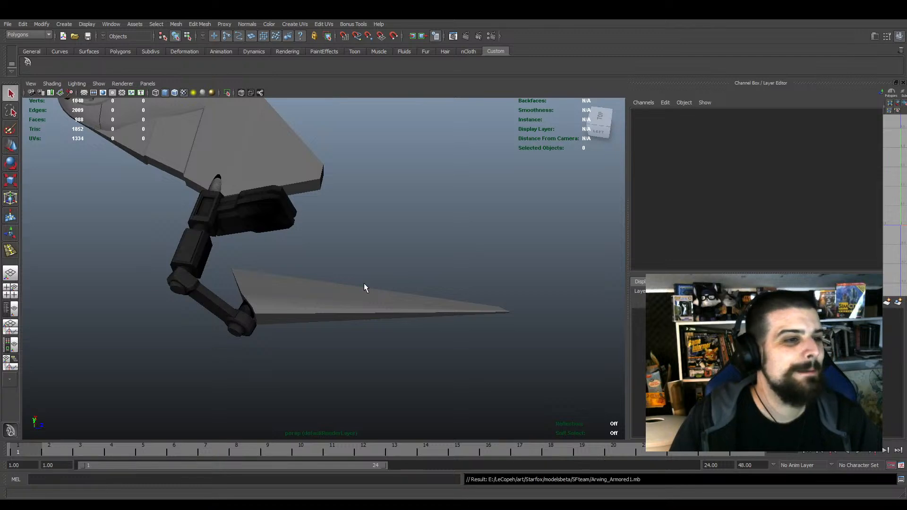
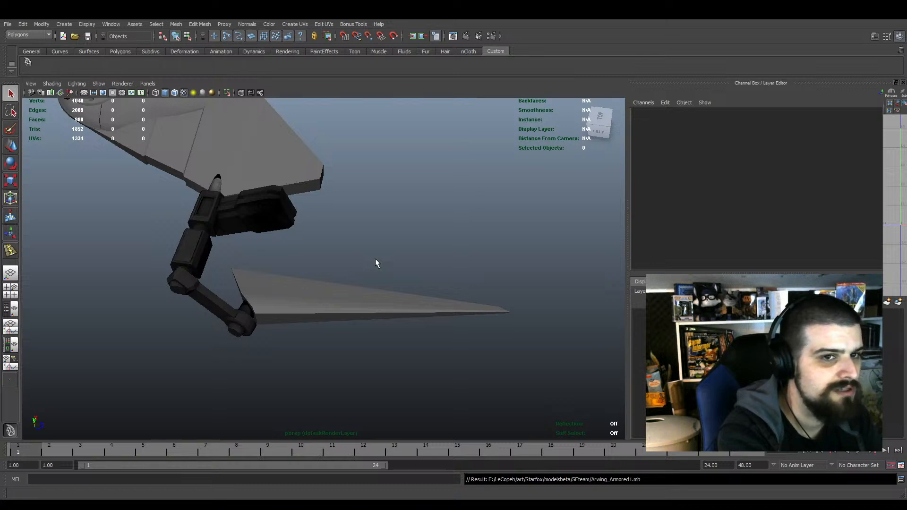
# Compare the hull and arm with the pixel-art side reference and the drawn reference above it
pyautogui.keyDown('alt'); pyautogui.moveTo(376, 263); pyautogui.dragTo(457, 240); pyautogui.keyUp('alt')
pyautogui.keyDown('alt'); pyautogui.moveTo(405, 277); pyautogui.dragTo(403, 243, button='middle'); pyautogui.keyUp('alt')
pyautogui.keyDown('alt'); pyautogui.moveTo(403, 243); pyautogui.dragTo(393, 249); pyautogui.keyUp('alt')
pyautogui.keyDown('alt'); pyautogui.moveTo(393, 249); pyautogui.dragTo(402, 284, button='middle'); pyautogui.keyUp('alt')
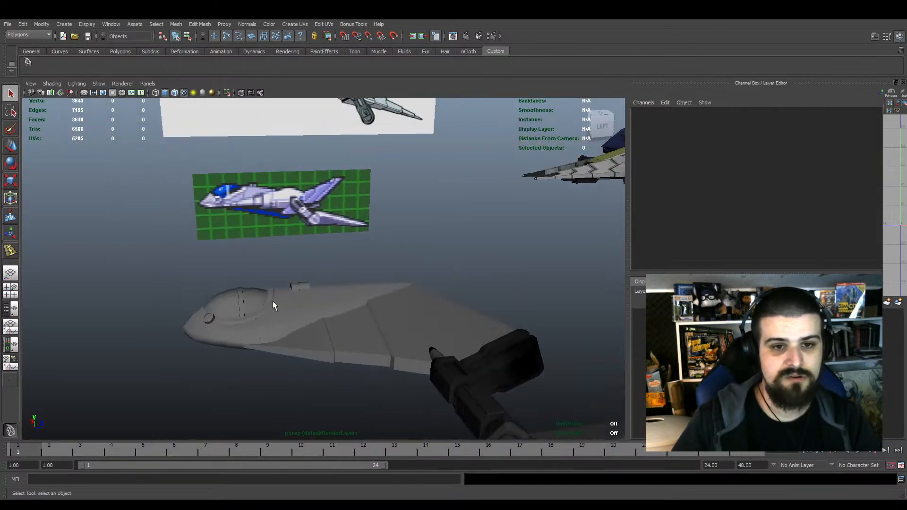
pyautogui.keyDown('alt'); pyautogui.moveTo(310, 349); pyautogui.dragTo(340, 279, button='middle'); pyautogui.keyUp('alt')
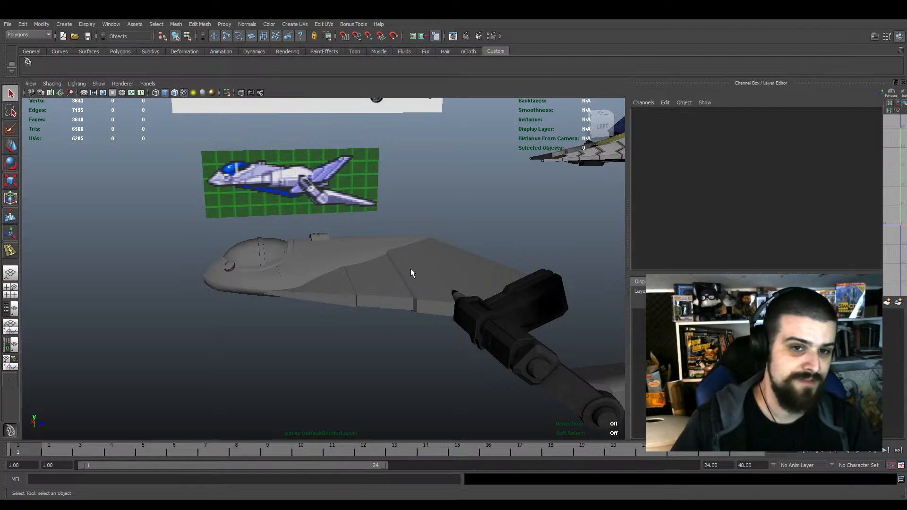
pyautogui.scroll(2, 369, 299)
pyautogui.scroll(-3, 381, 250)
pyautogui.keyDown('alt'); pyautogui.moveTo(382, 254); pyautogui.dragTo(171, 357, button='middle'); pyautogui.keyUp('alt')
pyautogui.keyDown('alt'); pyautogui.moveTo(394, 252); pyautogui.dragTo(431, 238); pyautogui.keyUp('alt')
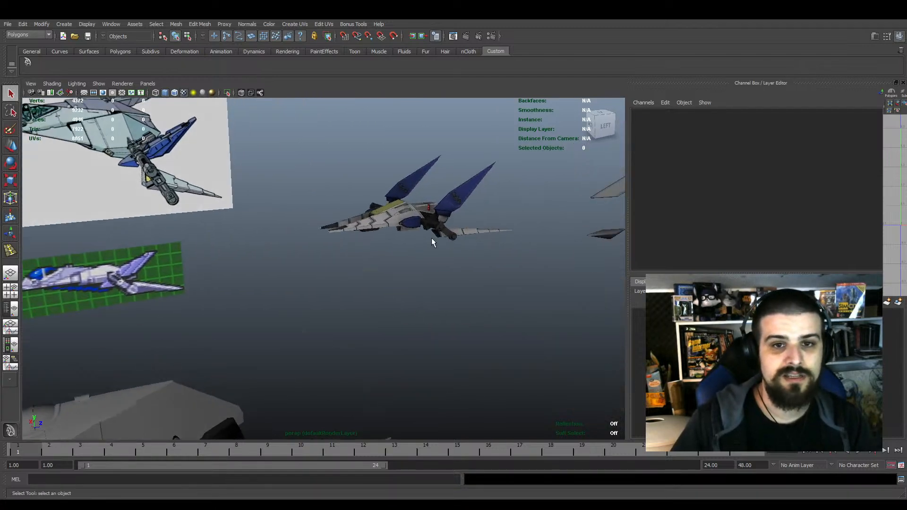
# Examine the finished textured Arwing model's wings and arms up close beside the reference images
pyautogui.click(396, 218)
pyautogui.keyDown('alt'); pyautogui.moveTo(396, 218); pyautogui.dragTo(322, 297, button='middle'); pyautogui.keyUp('alt')
pyautogui.scroll(5, 265, 256)
pyautogui.click(421, 247)
pyautogui.moveTo(416, 243)
pyautogui.keyDown('alt'); pyautogui.mouseDown()
pyautogui.moveTo(398, 237)
pyautogui.moveTo(452, 250)
pyautogui.moveTo(425, 245)
pyautogui.mouseUp(); pyautogui.keyUp('alt')
pyautogui.keyDown('alt'); pyautogui.moveTo(455, 348); pyautogui.dragTo(411, 330); pyautogui.keyUp('alt')
pyautogui.scroll(-5, 313, 341)
pyautogui.keyDown('alt'); pyautogui.moveTo(313, 341); pyautogui.dragTo(400, 290, button='middle'); pyautogui.keyUp('alt')
pyautogui.keyDown('alt'); pyautogui.moveTo(429, 207); pyautogui.dragTo(399, 294, button='middle'); pyautogui.keyUp('alt')
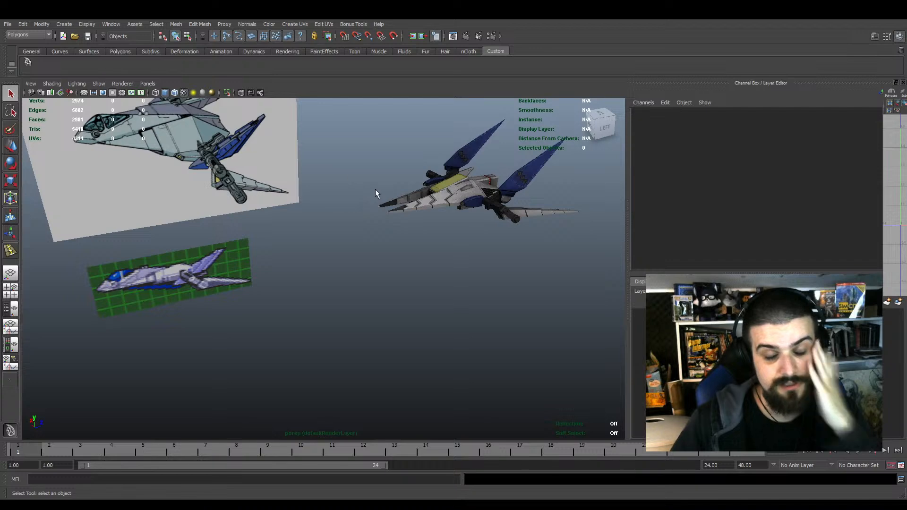
# Review the armored Arwing's overall proportions and its hull profile from the side against the references
pyautogui.scroll(-4, 375, 189)
pyautogui.keyDown('alt'); pyautogui.moveTo(405, 288); pyautogui.dragTo(422, 236, button='middle'); pyautogui.keyUp('alt')
pyautogui.scroll(4, 421, 236)
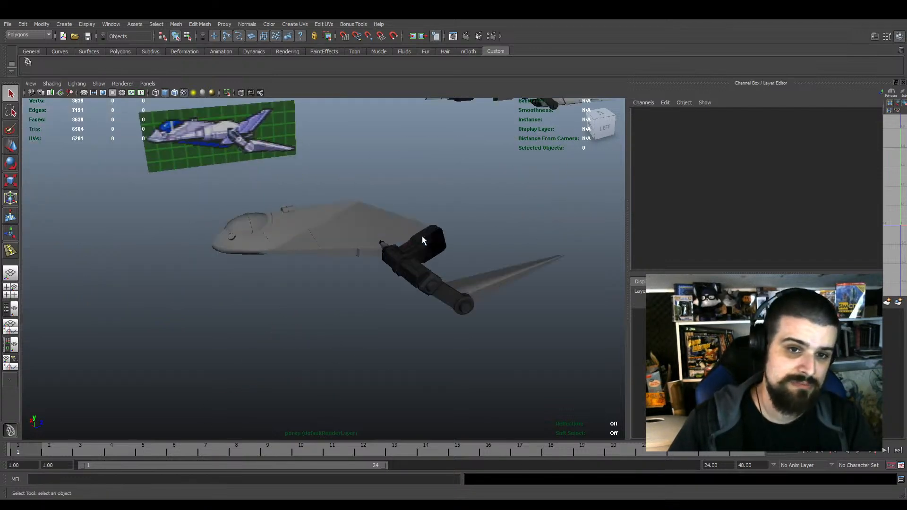
pyautogui.keyDown('alt'); pyautogui.moveTo(422, 236); pyautogui.dragTo(379, 268); pyautogui.keyUp('alt')
pyautogui.click(301, 398)
pyautogui.press('f')
pyautogui.click(379, 268)
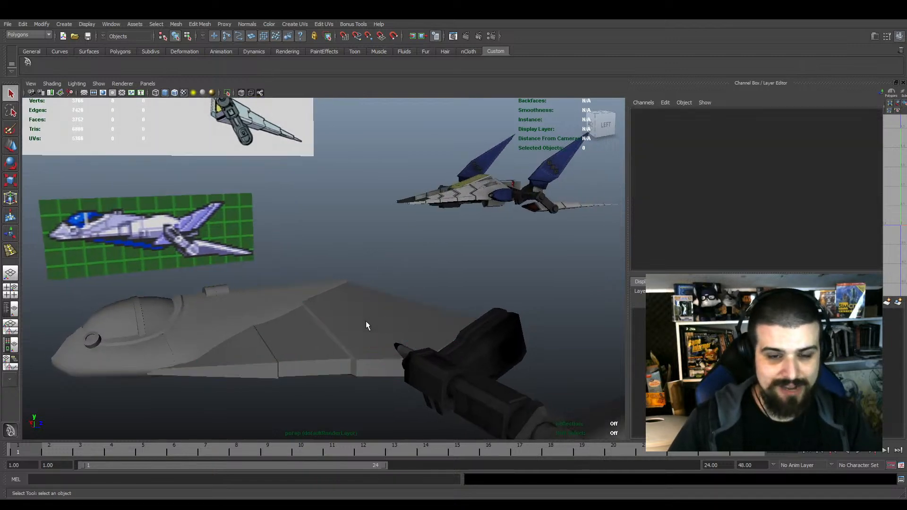
pyautogui.keyDown('alt'); pyautogui.moveTo(304, 326); pyautogui.dragTo(370, 302); pyautogui.keyUp('alt')
pyautogui.keyDown('alt'); pyautogui.moveTo(451, 208); pyautogui.dragTo(468, 264); pyautogui.keyUp('alt')
pyautogui.keyDown('alt'); pyautogui.moveTo(350, 264); pyautogui.dragTo(416, 263, button='middle'); pyautogui.keyUp('alt')
pyautogui.scroll(3, 417, 262)
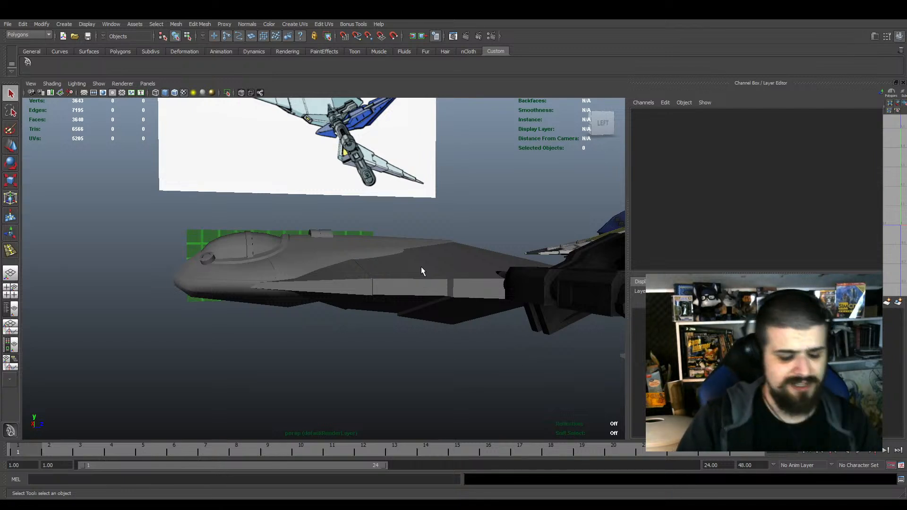
pyautogui.keyDown('alt'); pyautogui.moveTo(421, 266); pyautogui.dragTo(374, 285); pyautogui.keyUp('alt')
# Select the hull and bring its nose up close in the side view against the pixel-art reference
pyautogui.click(329, 293)
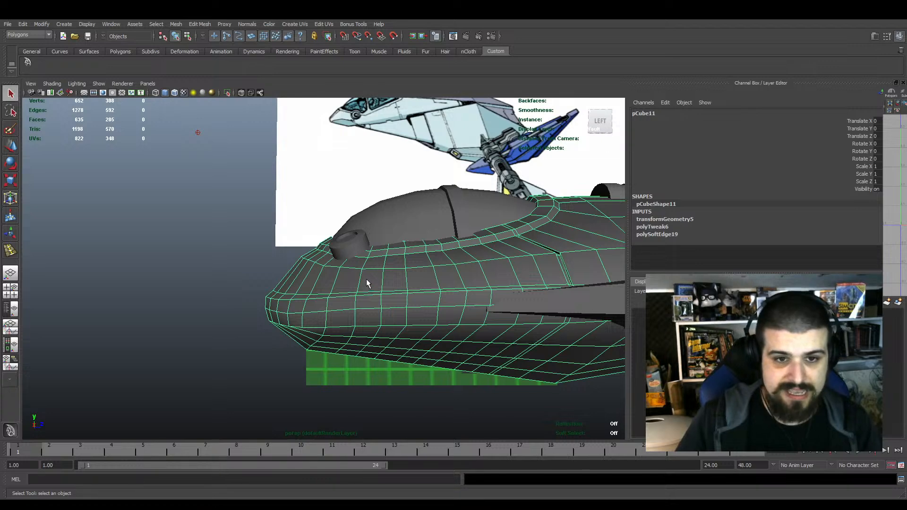
pyautogui.press('space')
pyautogui.press('space')
pyautogui.press('space')
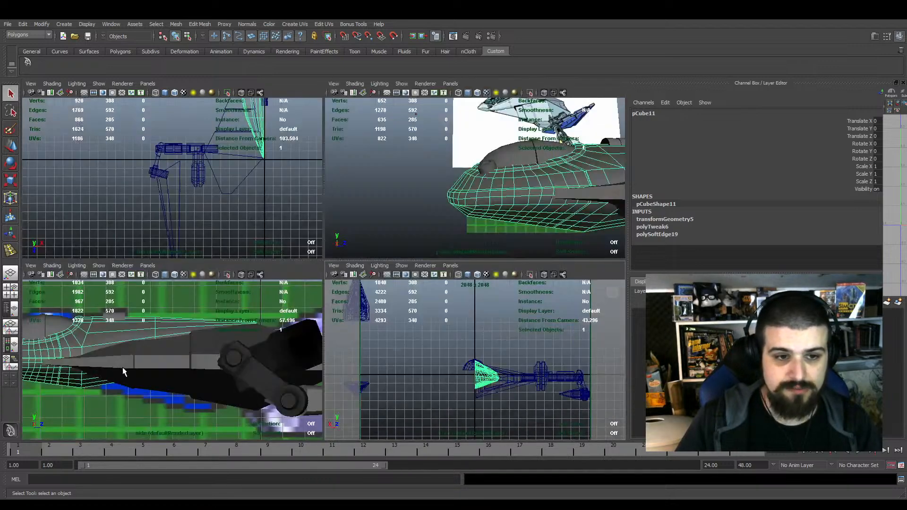
pyautogui.press('space')
pyautogui.keyDown('alt'); pyautogui.moveTo(146, 361); pyautogui.dragTo(333, 350, button='middle'); pyautogui.keyUp('alt')
pyautogui.scroll(10, 329, 342)
pyautogui.keyDown('alt'); pyautogui.moveTo(240, 341); pyautogui.dragTo(324, 268, button='middle'); pyautogui.keyUp('alt')
pyautogui.scroll(3, 372, 311)
pyautogui.scroll(2, 323, 268)
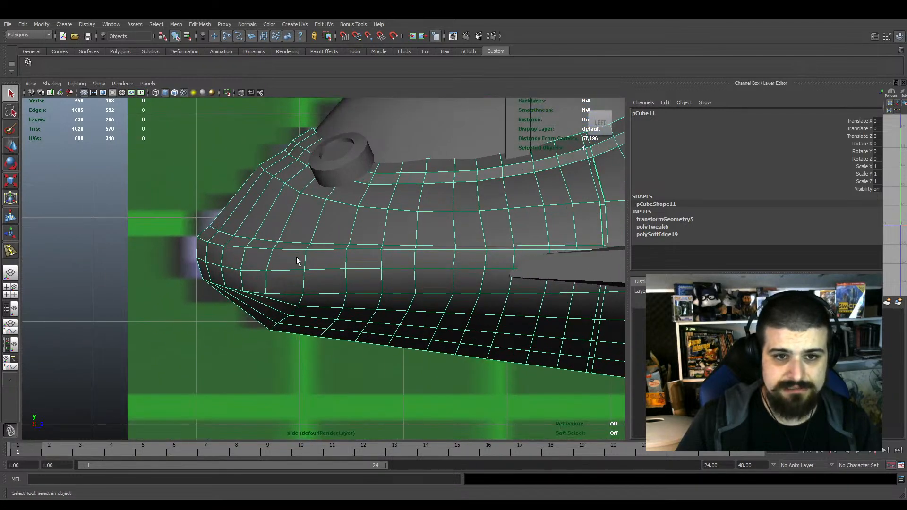
# Select the vertical edge column below the round ring on the nose, exclude its end edges, and nudge it slightly backward
pyautogui.press('F10')
pyautogui.doubleClick(286, 228)
pyautogui.keyDown('alt'); pyautogui.moveTo(378, 199); pyautogui.dragTo(333, 270, button='middle'); pyautogui.keyUp('alt')
pyautogui.press('e')
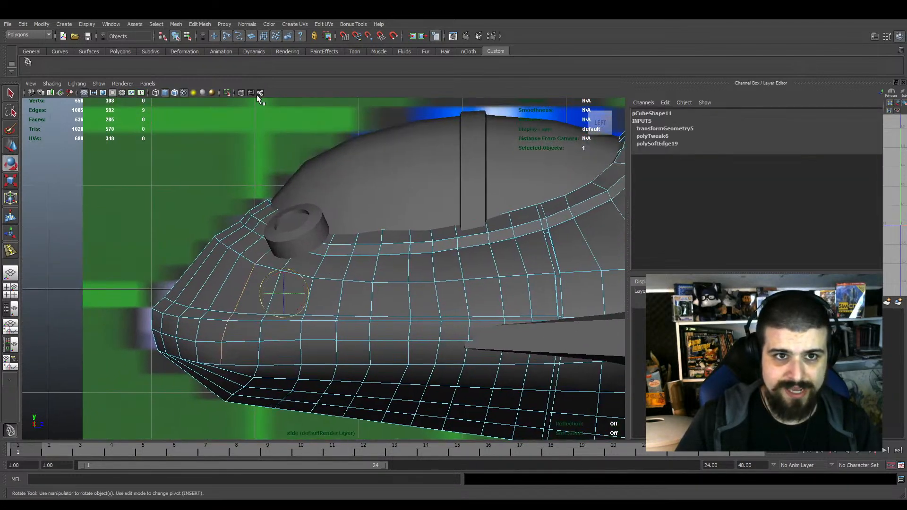
pyautogui.press('w')
pyautogui.click(242, 93)
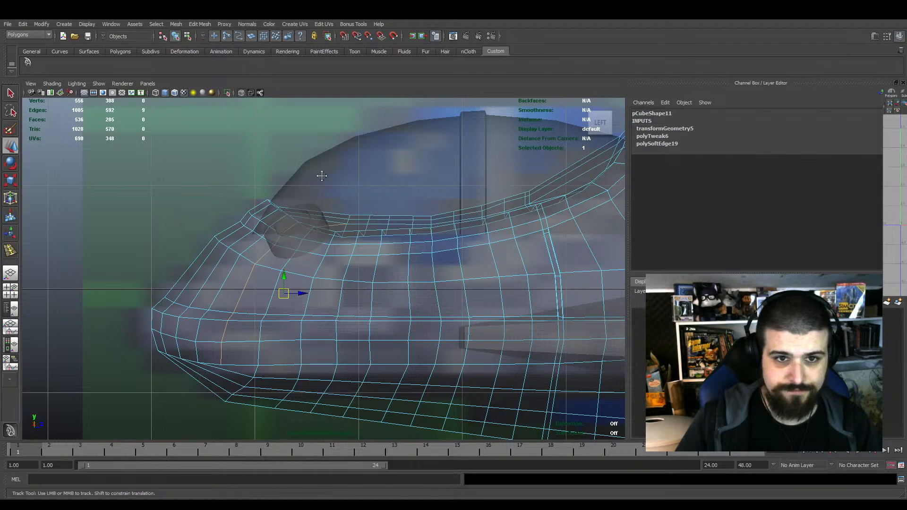
pyautogui.keyDown('alt'); pyautogui.moveTo(390, 194); pyautogui.dragTo(411, 216, button='middle'); pyautogui.keyUp('alt')
pyautogui.moveTo(419, 204); pyautogui.dragTo(323, 265)
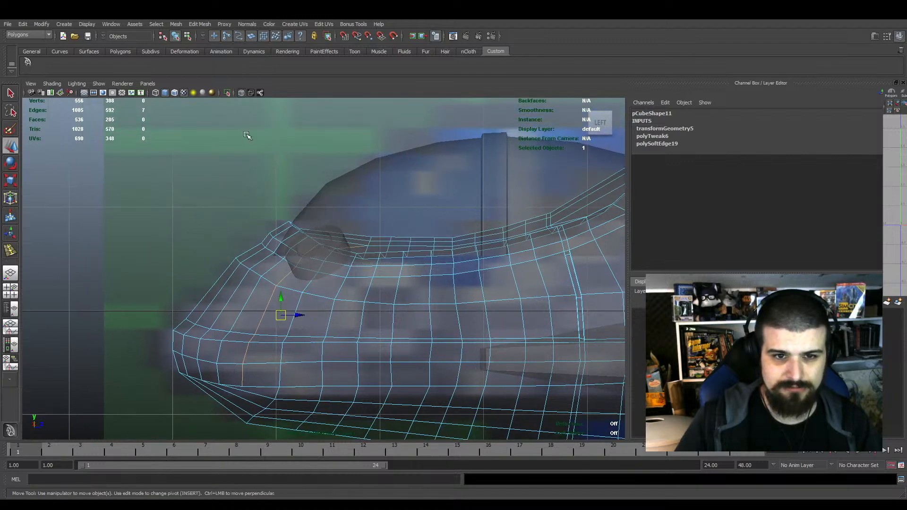
pyautogui.click(240, 93)
pyautogui.keyDown('alt'); pyautogui.moveTo(301, 316); pyautogui.dragTo(318, 302, button='middle'); pyautogui.keyUp('alt')
pyautogui.moveTo(319, 301); pyautogui.dragTo(323, 300)
pyautogui.keyDown('alt'); pyautogui.moveTo(298, 322); pyautogui.dragTo(292, 313, button='middle'); pyautogui.keyUp('alt')
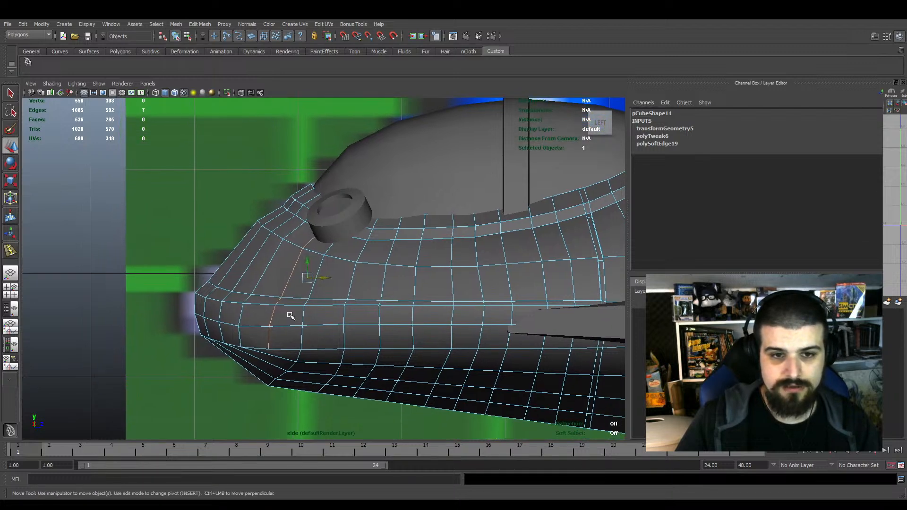
# Reduce the selection to the column's upper edges, turn on X-ray shading, and nudge the edge in front of the round ring forward
pyautogui.moveTo(161, 393); pyautogui.dragTo(294, 294)
pyautogui.keyDown('alt'); pyautogui.moveTo(325, 244); pyautogui.dragTo(312, 296, button='middle'); pyautogui.keyUp('alt')
pyautogui.scroll(4, 314, 296)
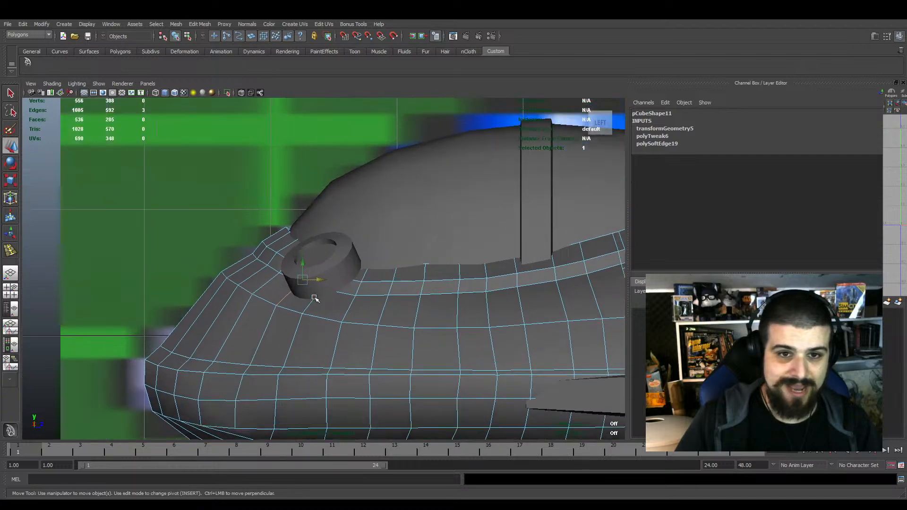
pyautogui.click(241, 92)
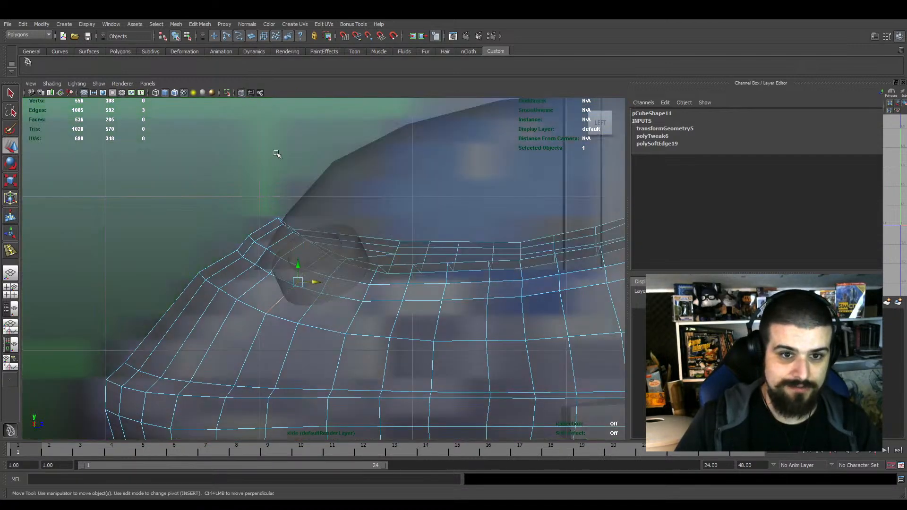
pyautogui.scroll(2, 282, 256)
pyautogui.click(240, 254)
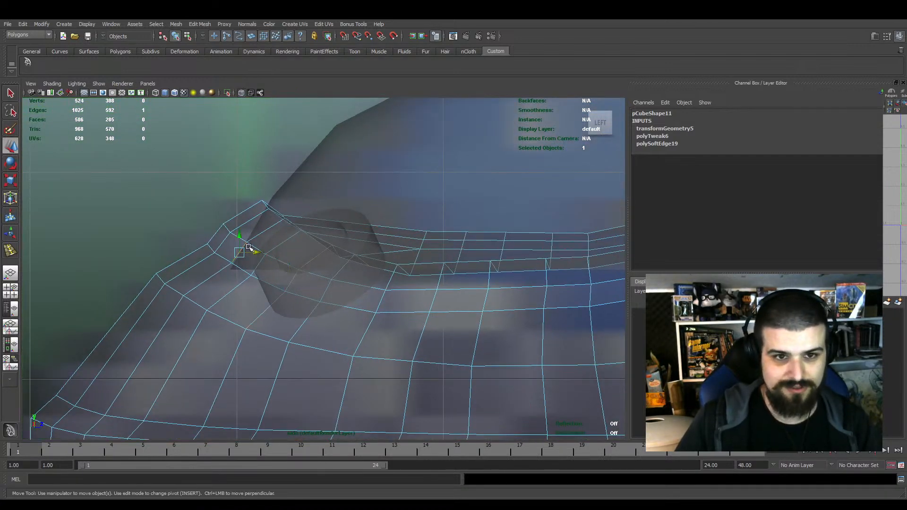
pyautogui.keyDown('alt'); pyautogui.moveTo(241, 260); pyautogui.dragTo(241, 274, button='middle'); pyautogui.keyUp('alt')
pyautogui.moveTo(260, 268); pyautogui.dragTo(257, 268)
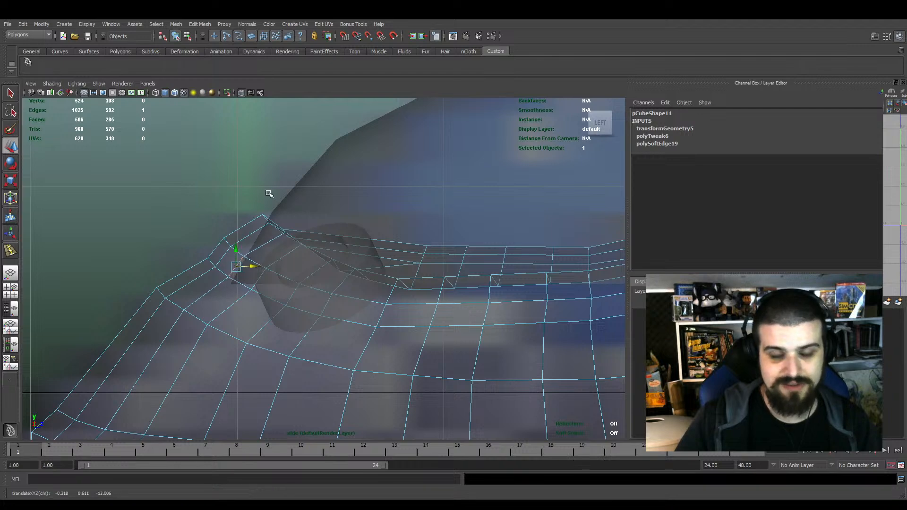
pyautogui.keyDown('alt'); pyautogui.moveTo(288, 221); pyautogui.dragTo(291, 249, button='middle'); pyautogui.keyUp('alt')
pyautogui.scroll(5, 296, 277)
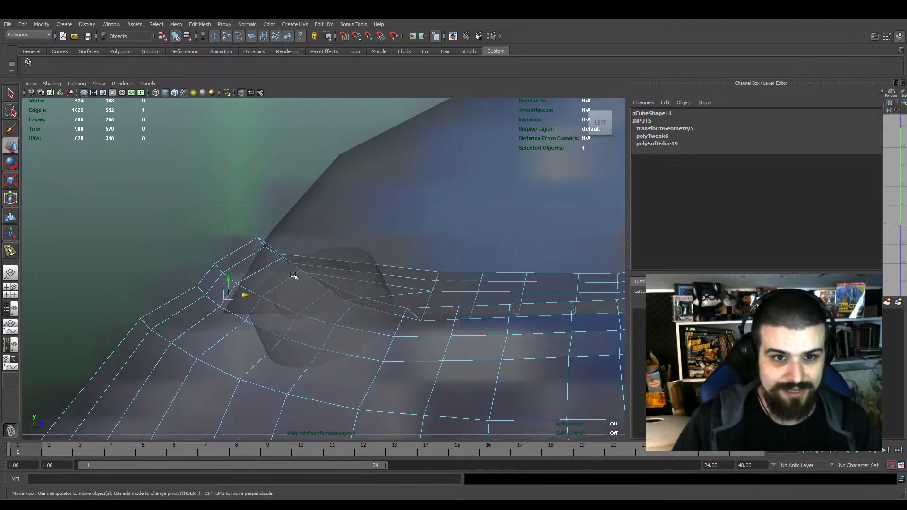
# Shift the cockpit rim's points beside the round ring slightly forward to smooth the rim's curve
pyautogui.click(271, 257)
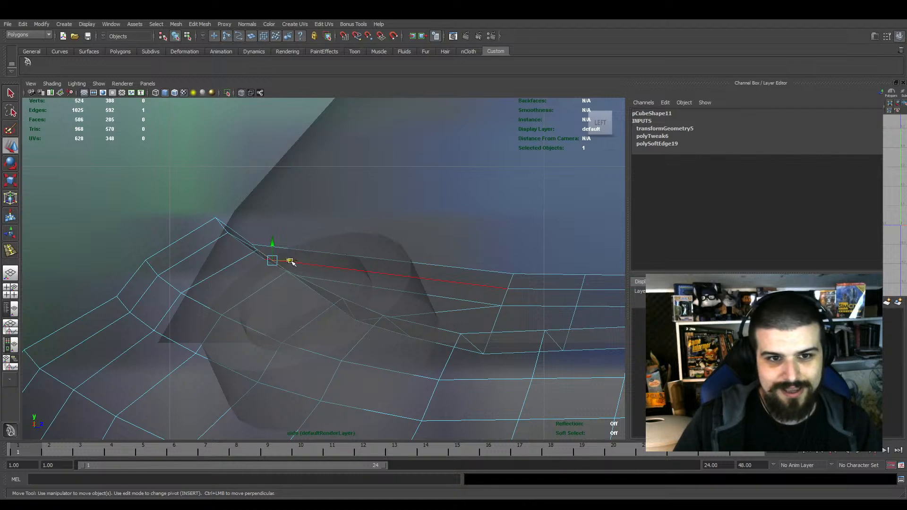
pyautogui.moveTo(293, 262); pyautogui.dragTo(284, 265)
pyautogui.click(287, 263)
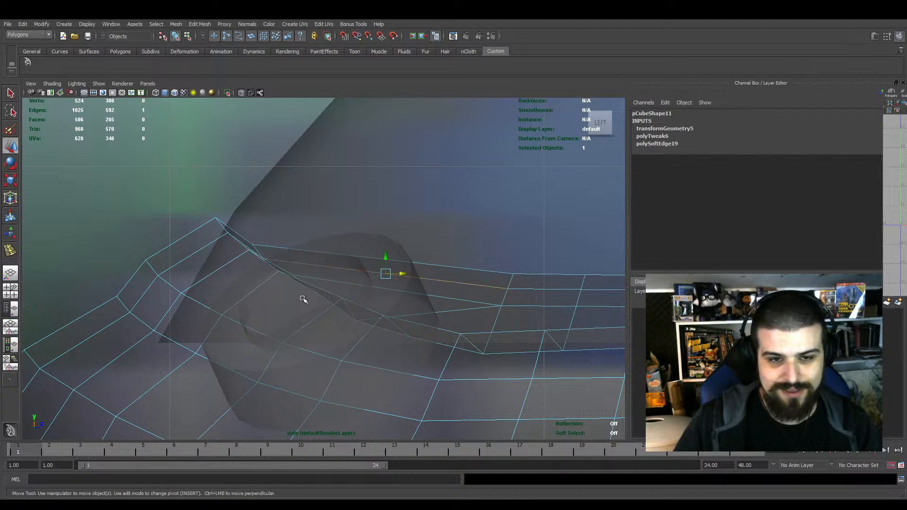
pyautogui.click(303, 286)
pyautogui.moveTo(318, 285); pyautogui.dragTo(312, 284)
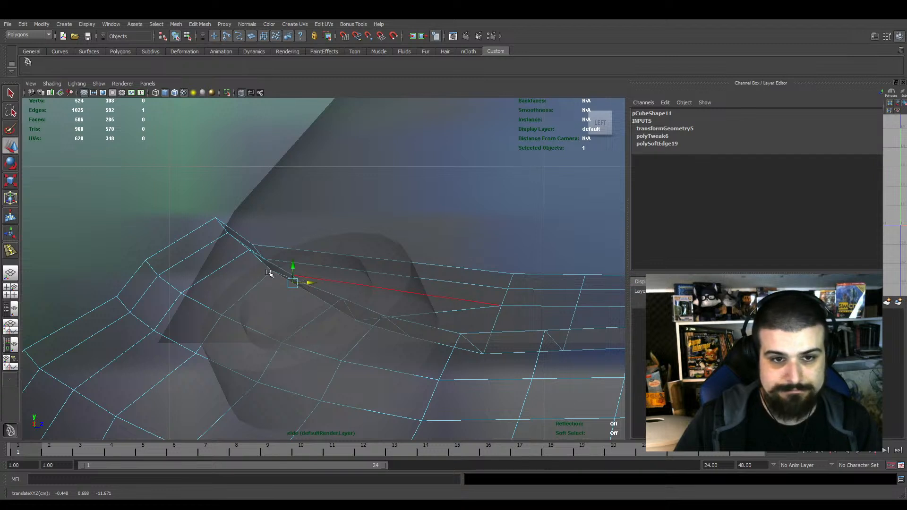
pyautogui.click(291, 275)
pyautogui.moveTo(304, 279); pyautogui.dragTo(292, 279)
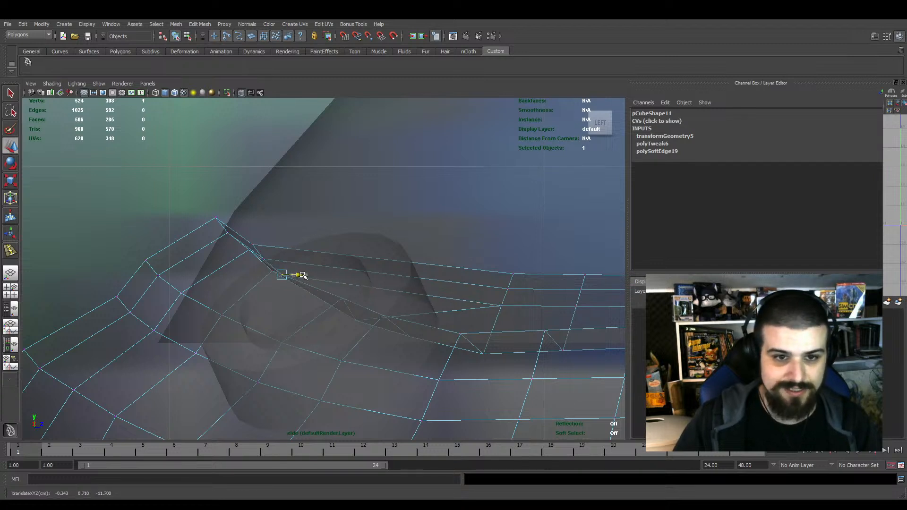
# Adjust the height of the cockpit rim vertex just behind the round ring to even out the rim's curve
pyautogui.keyDown('alt'); pyautogui.moveTo(363, 292); pyautogui.dragTo(325, 274, button='middle'); pyautogui.keyUp('alt')
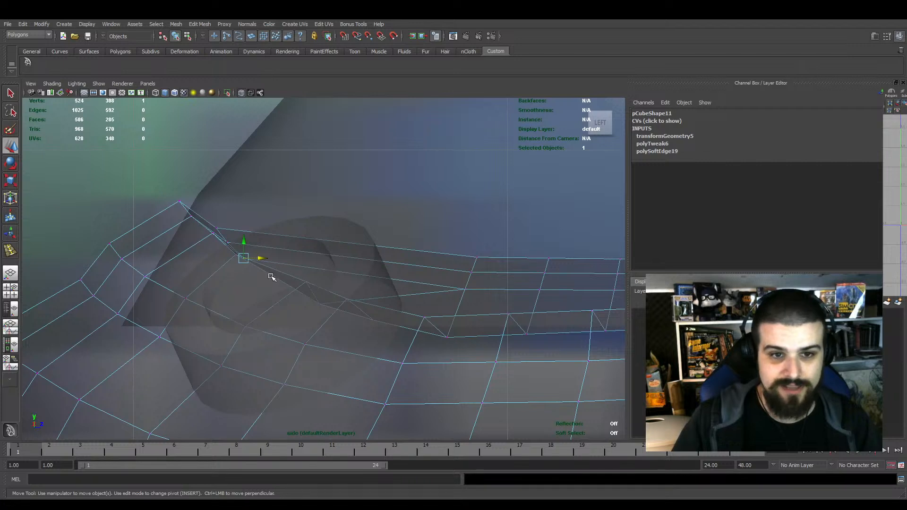
pyautogui.moveTo(270, 275); pyautogui.dragTo(309, 314)
pyautogui.moveTo(305, 298); pyautogui.dragTo(399, 320, button='middle')
pyautogui.moveTo(381, 302); pyautogui.dragTo(382, 305)
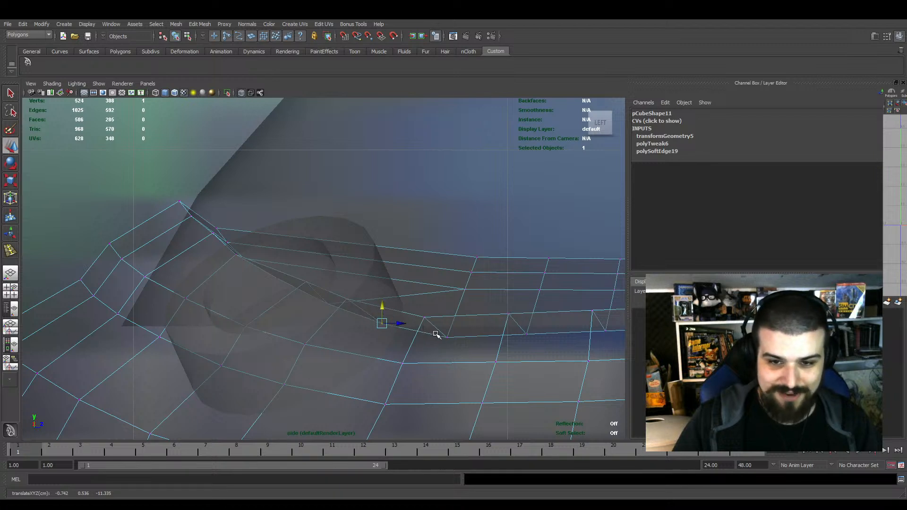
pyautogui.keyDown('alt'); pyautogui.moveTo(432, 328); pyautogui.dragTo(321, 335, button='middle'); pyautogui.keyUp('alt')
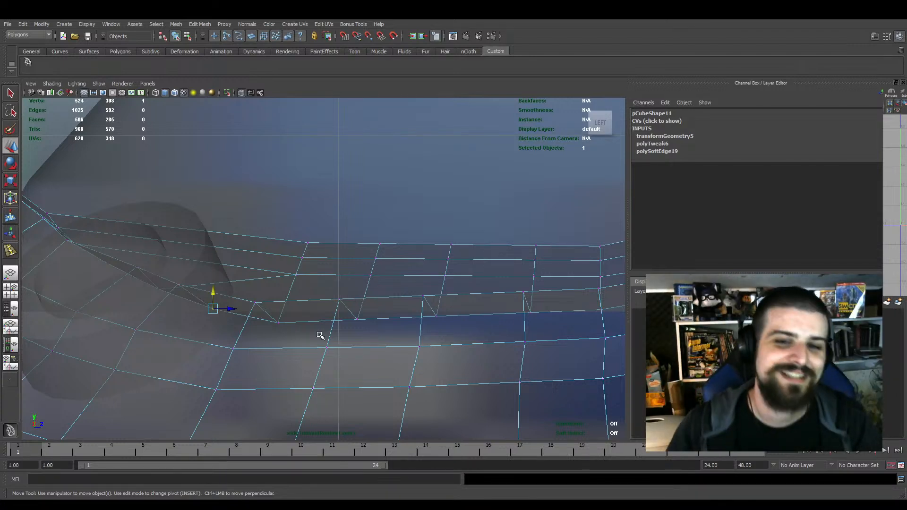
pyautogui.scroll(-10, 320, 335)
pyautogui.scroll(10, 320, 335)
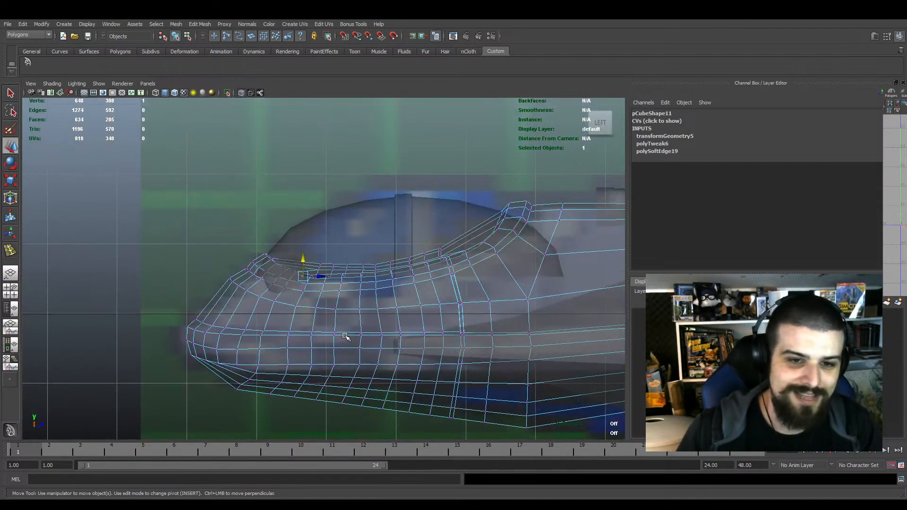
# Turn off X-ray shading and flatten the nine vertices along the hull's side crease into a level line
pyautogui.scroll(4, 375, 344)
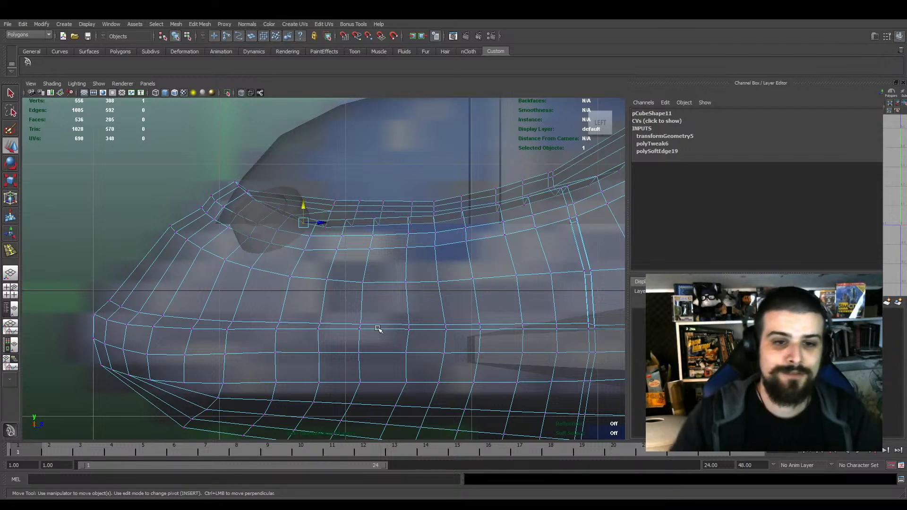
pyautogui.click(241, 93)
pyautogui.moveTo(381, 261)
pyautogui.keyDown('alt'); pyautogui.mouseDown(button='middle')
pyautogui.moveTo(257, 235)
pyautogui.moveTo(309, 248)
pyautogui.mouseUp(button='middle'); pyautogui.keyUp('alt')
pyautogui.moveTo(142, 324); pyautogui.dragTo(491, 312)
pyautogui.press('e')
pyautogui.press('r')
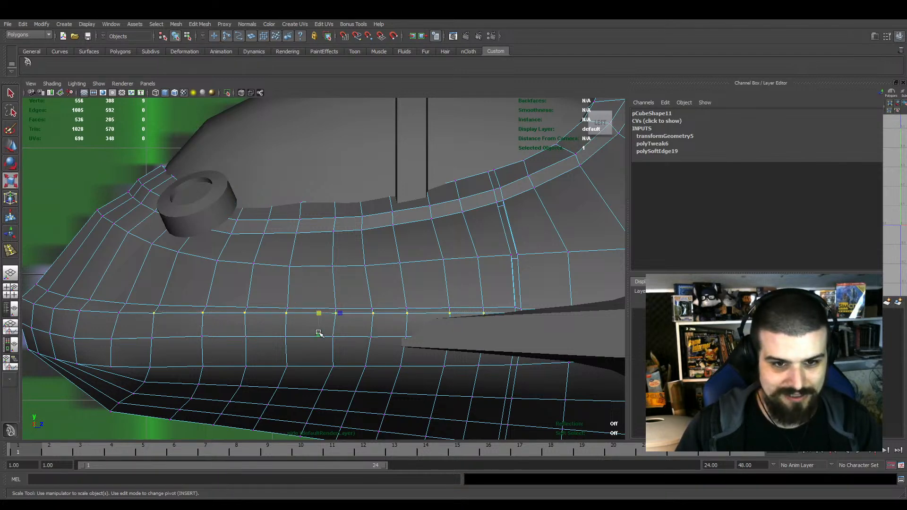
pyautogui.moveTo(319, 333); pyautogui.dragTo(319, 312)
# Lower the levelled row of nine crease vertices slightly to follow the hull's side line
pyautogui.keyDown('alt'); pyautogui.moveTo(365, 302); pyautogui.dragTo(384, 304, button='middle'); pyautogui.keyUp('alt')
pyautogui.scroll(2, 384, 304)
pyautogui.press('e')
pyautogui.press('w')
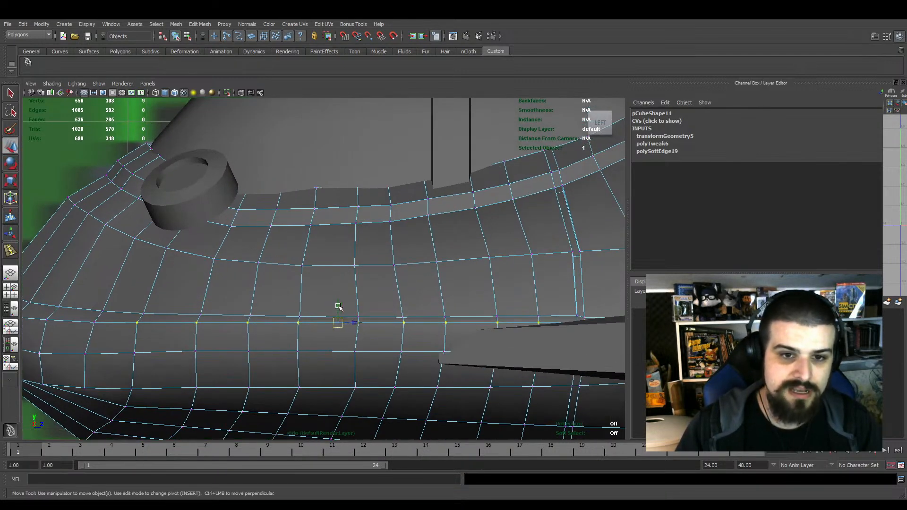
pyautogui.moveTo(339, 306); pyautogui.dragTo(338, 308)
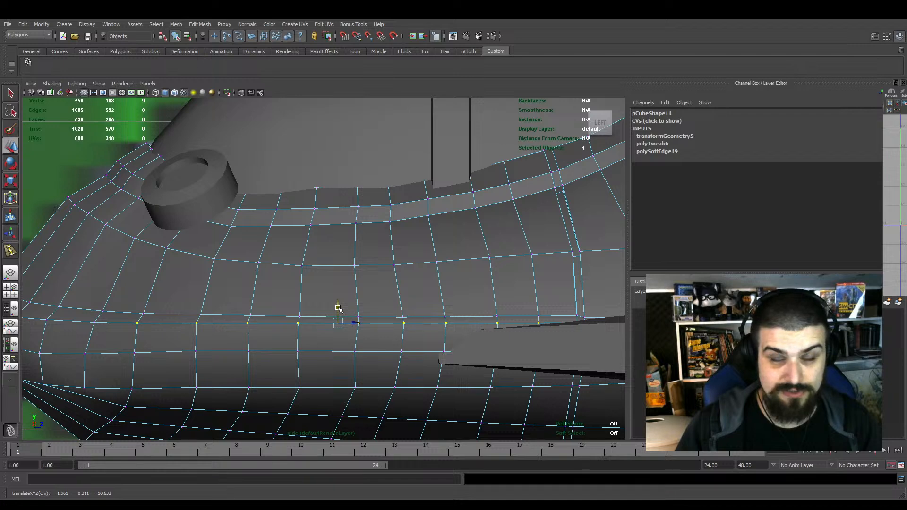
pyautogui.keyDown('alt'); pyautogui.moveTo(387, 310); pyautogui.dragTo(397, 304, button='middle'); pyautogui.keyUp('alt')
pyautogui.scroll(-5, 382, 303)
pyautogui.scroll(4, 348, 296)
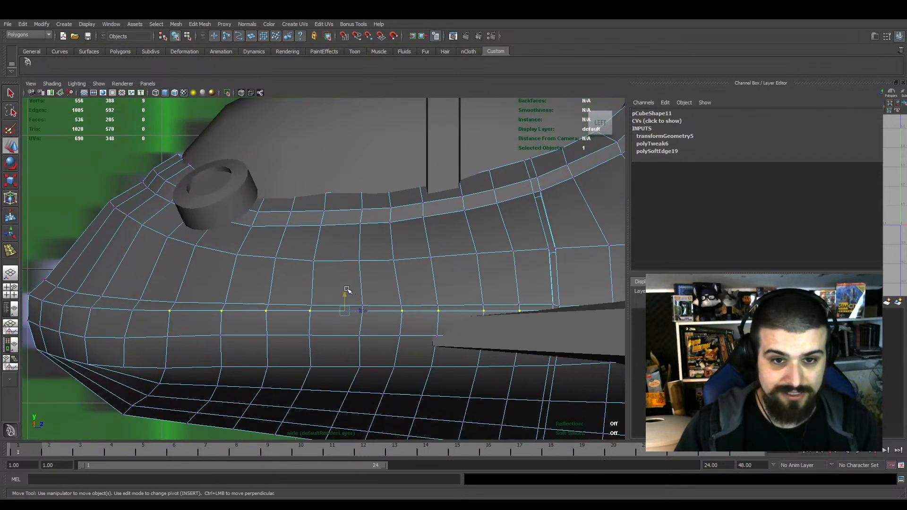
pyautogui.moveTo(346, 294); pyautogui.dragTo(346, 294)
pyautogui.keyDown('alt'); pyautogui.moveTo(392, 326); pyautogui.dragTo(386, 310, button='middle'); pyautogui.keyUp('alt')
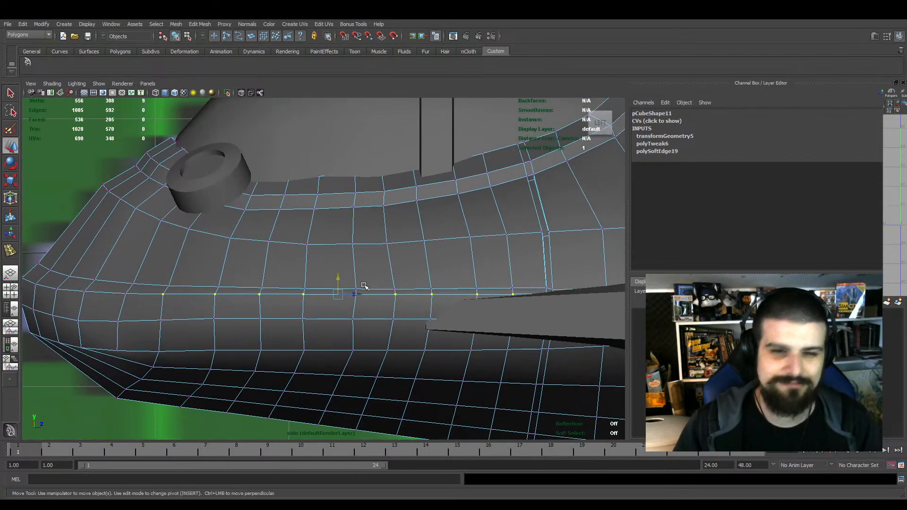
# Straighten five vertical columns of vertices below the side crease by scaling each one flat along the hull's length
pyautogui.moveTo(365, 284); pyautogui.dragTo(339, 352)
pyautogui.press('r')
pyautogui.scroll(2, 378, 328)
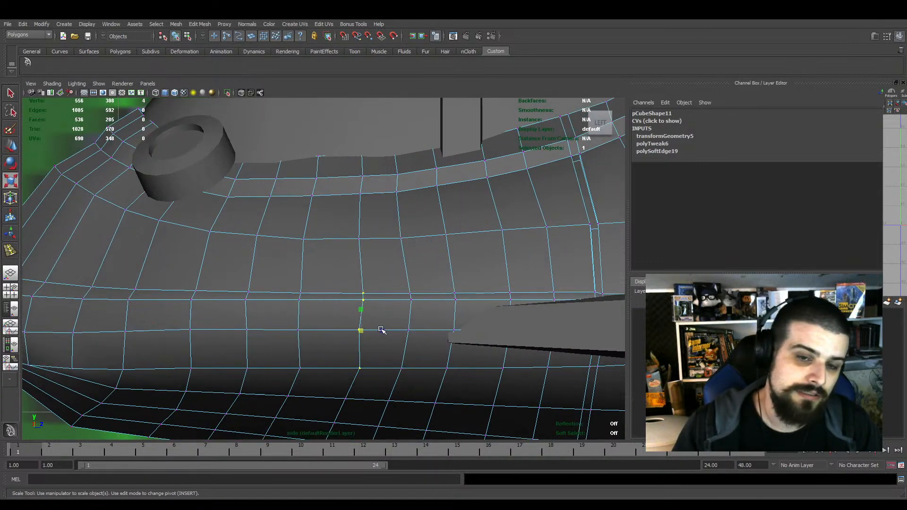
pyautogui.moveTo(381, 328); pyautogui.dragTo(361, 333)
pyautogui.moveTo(427, 287); pyautogui.dragTo(392, 372)
pyautogui.moveTo(427, 330); pyautogui.dragTo(407, 330)
pyautogui.moveTo(274, 282); pyautogui.dragTo(311, 377)
pyautogui.moveTo(321, 331); pyautogui.dragTo(299, 330)
pyautogui.moveTo(231, 280); pyautogui.dragTo(259, 378)
pyautogui.moveTo(268, 330); pyautogui.dragTo(247, 330)
pyautogui.moveTo(171, 278); pyautogui.dragTo(207, 384)
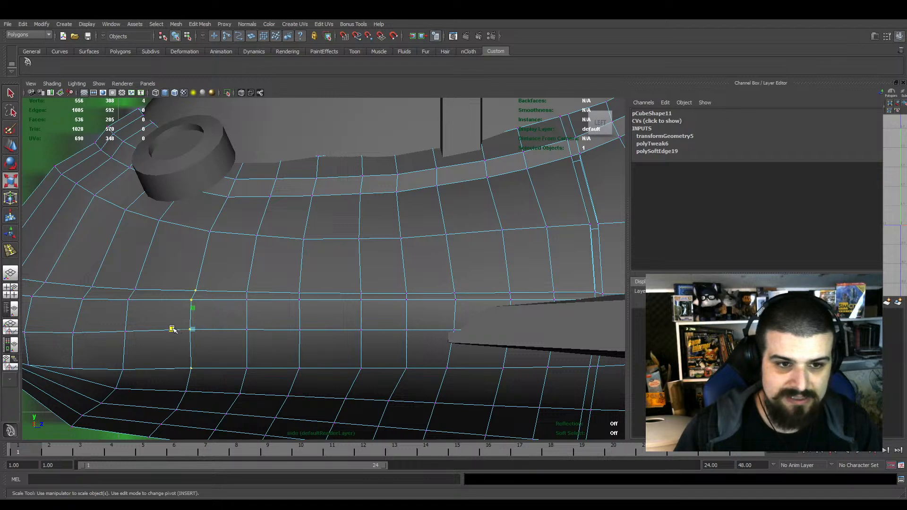
pyautogui.moveTo(171, 330); pyautogui.dragTo(198, 331)
pyautogui.keyDown('alt'); pyautogui.moveTo(235, 341); pyautogui.dragTo(276, 338, button='middle'); pyautogui.keyUp('alt')
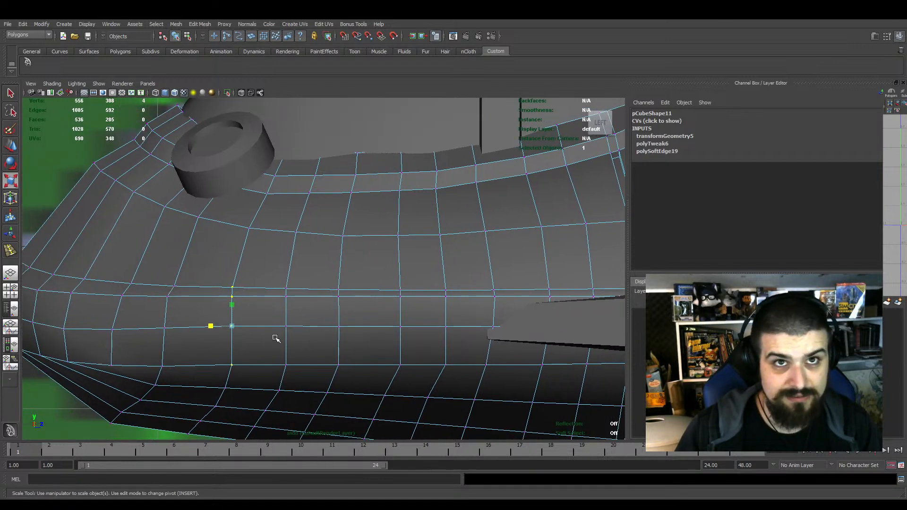
# Lower the middle vertex of the foremost straightened column slightly
pyautogui.click(236, 330)
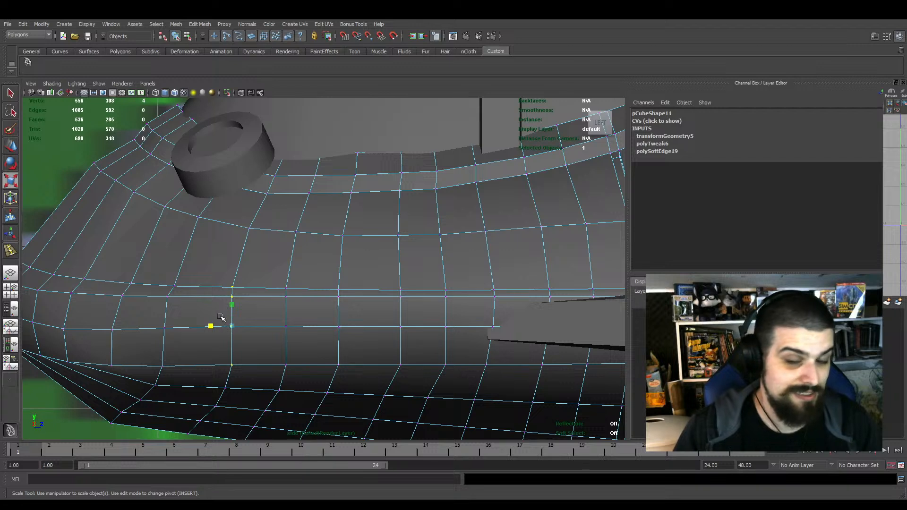
pyautogui.press('e')
pyautogui.press('w')
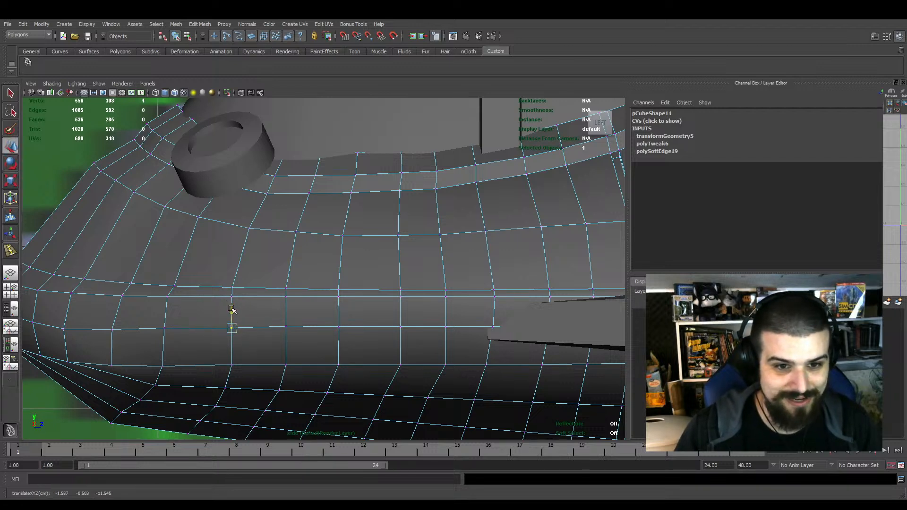
pyautogui.keyDown('alt'); pyautogui.moveTo(270, 310); pyautogui.dragTo(276, 312, button='middle'); pyautogui.keyUp('alt')
# Level five vertices of the row below the side crease, lower them slightly, and adjust the vertex nearer the wing to match
pyautogui.moveTo(121, 318); pyautogui.dragTo(413, 338)
pyautogui.press('e')
pyautogui.press('r')
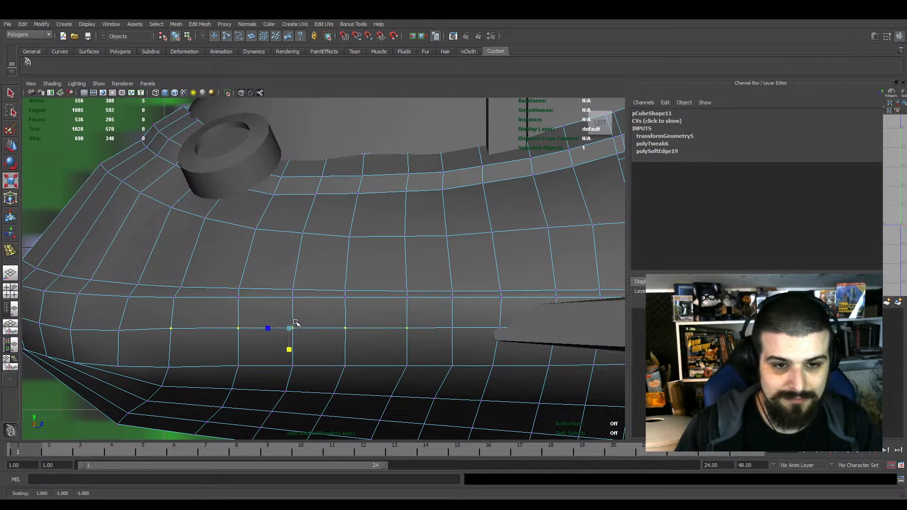
pyautogui.press('w')
pyautogui.moveTo(289, 310); pyautogui.dragTo(291, 312)
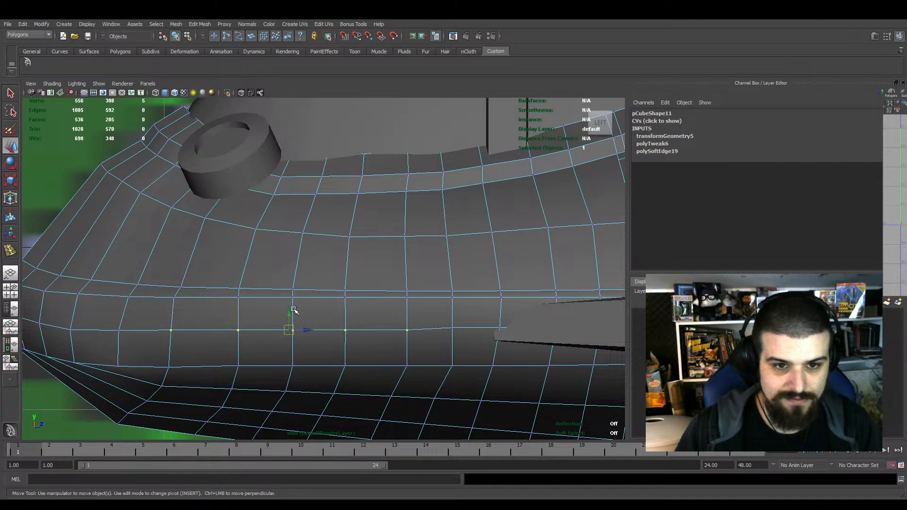
pyautogui.click(452, 327)
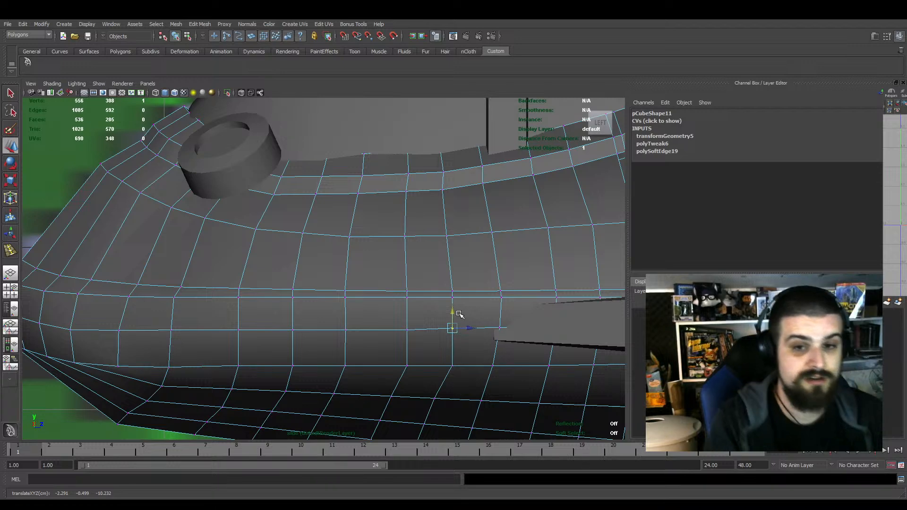
pyautogui.keyDown('alt'); pyautogui.moveTo(226, 306); pyautogui.dragTo(349, 310, button='middle'); pyautogui.keyUp('alt')
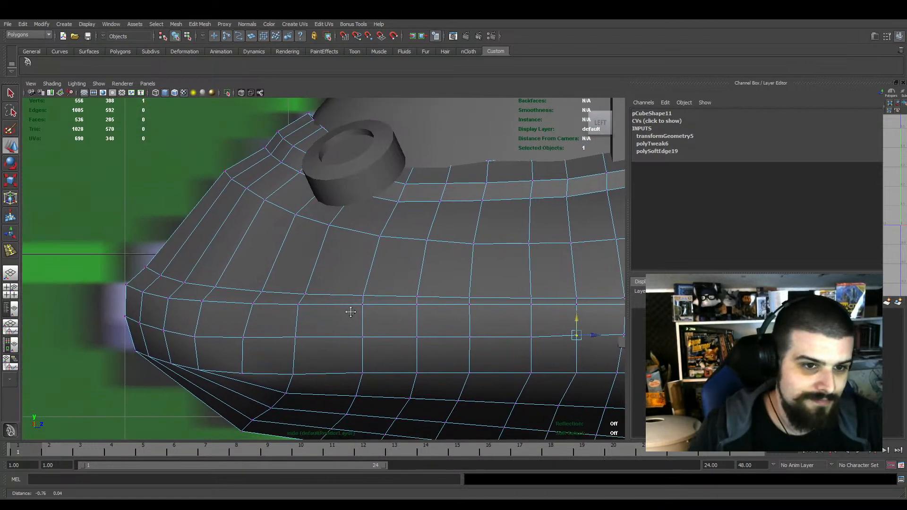
# Adjust the four side-crease vertices at the nose tip so the row rises slightly toward the front
pyautogui.moveTo(122, 280); pyautogui.dragTo(211, 290)
pyautogui.press('e')
pyautogui.press('r')
pyautogui.moveTo(164, 273)
pyautogui.mouseDown()
pyautogui.moveTo(163, 260)
pyautogui.moveTo(162, 269)
pyautogui.mouseUp()
pyautogui.press('w')
pyautogui.keyDown('alt'); pyautogui.moveTo(169, 323); pyautogui.dragTo(167, 308, button='middle'); pyautogui.keyUp('alt')
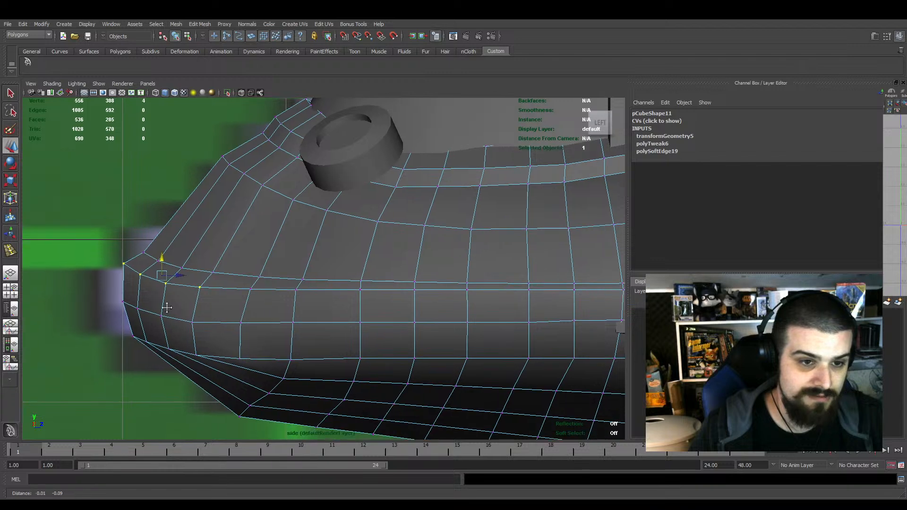
pyautogui.moveTo(104, 296); pyautogui.dragTo(167, 318)
pyautogui.press('e')
pyautogui.press('w')
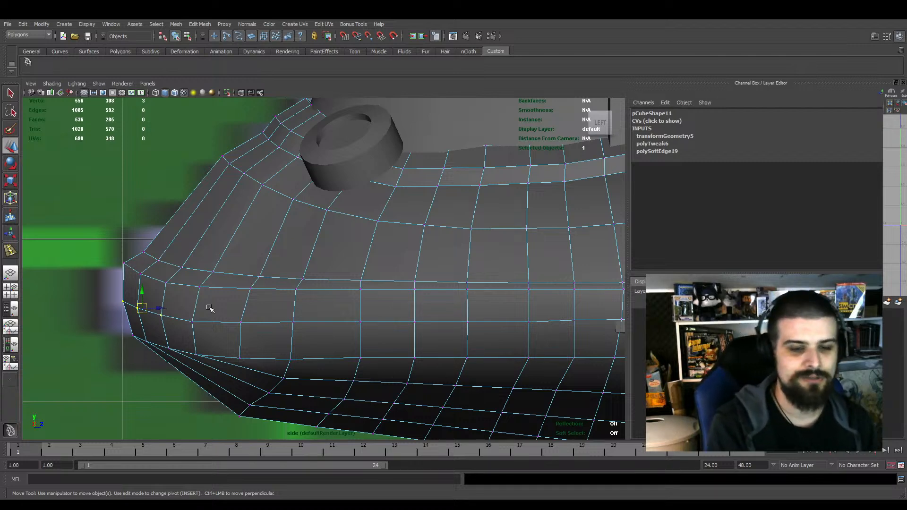
# Shift the two vertices beside the nose's bottom corner slightly back toward the wing and down
pyautogui.keyDown('alt'); pyautogui.moveTo(243, 373); pyautogui.dragTo(288, 291, button='middle'); pyautogui.keyUp('alt')
pyautogui.keyDown('alt'); pyautogui.moveTo(288, 291); pyautogui.dragTo(289, 354, button='right'); pyautogui.keyUp('alt')
pyautogui.moveTo(259, 375); pyautogui.dragTo(316, 337)
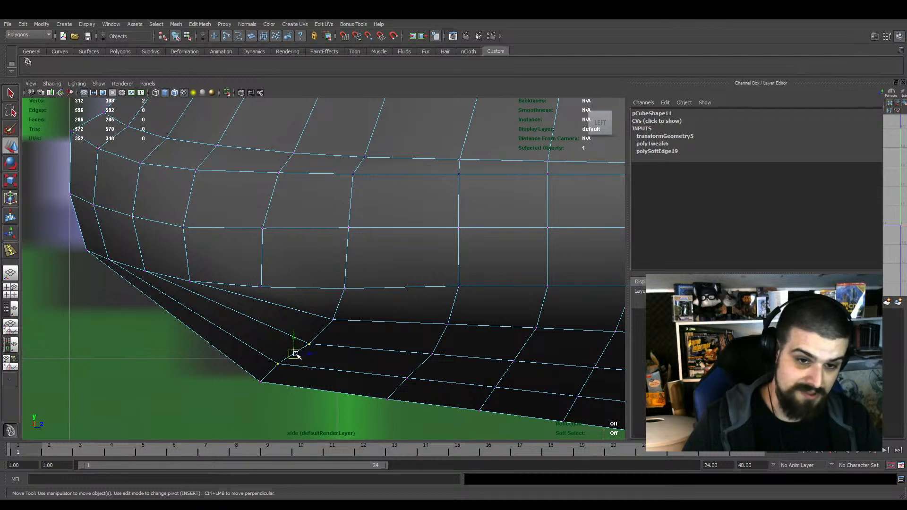
pyautogui.press('e')
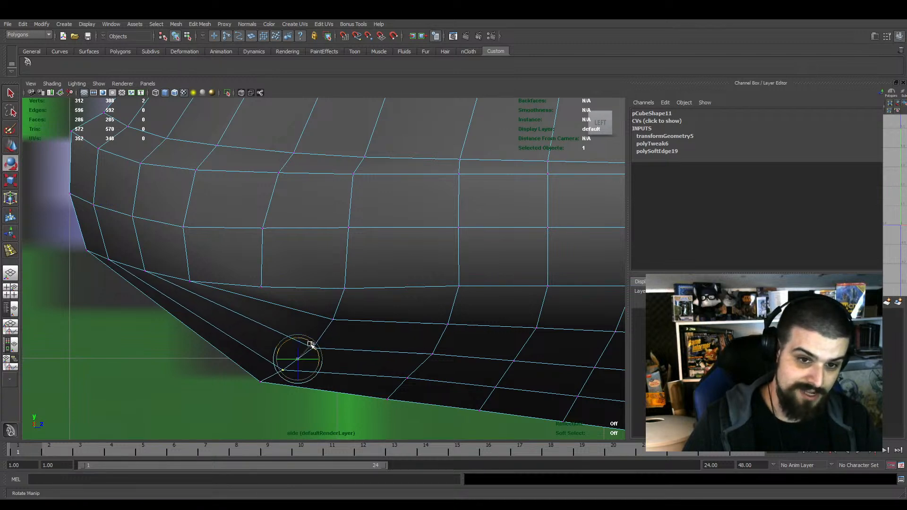
pyautogui.press('w')
pyautogui.moveTo(297, 359); pyautogui.dragTo(297, 361)
# Move the nose's bottom corner vertex and its neighbour back and up, including a small shared nudge of all three corner vertices
pyautogui.click(204, 379)
pyautogui.keyDown('shift'); pyautogui.moveTo(242, 397); pyautogui.dragTo(281, 371); pyautogui.keyUp('shift')
pyautogui.keyDown('alt'); pyautogui.moveTo(294, 355); pyautogui.dragTo(291, 362, button='middle'); pyautogui.keyUp('alt')
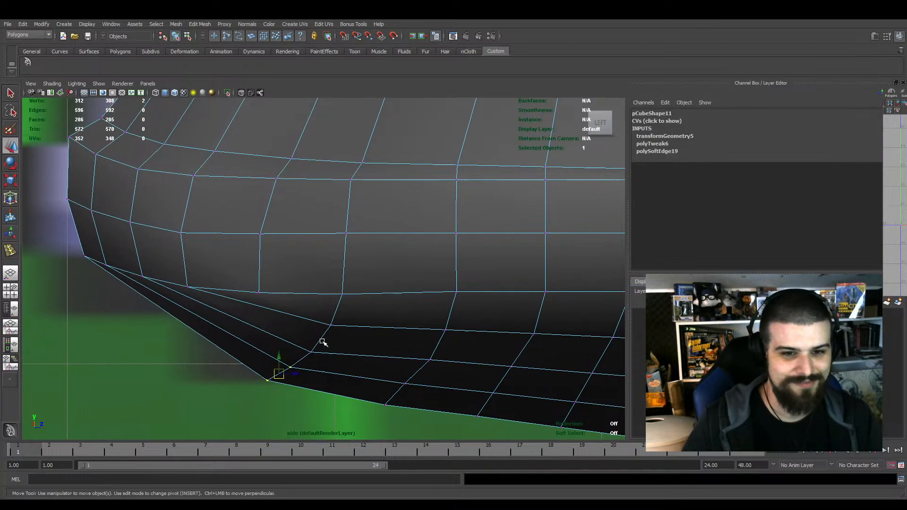
pyautogui.moveTo(322, 341); pyautogui.dragTo(249, 399)
pyautogui.moveTo(290, 371); pyautogui.dragTo(294, 367)
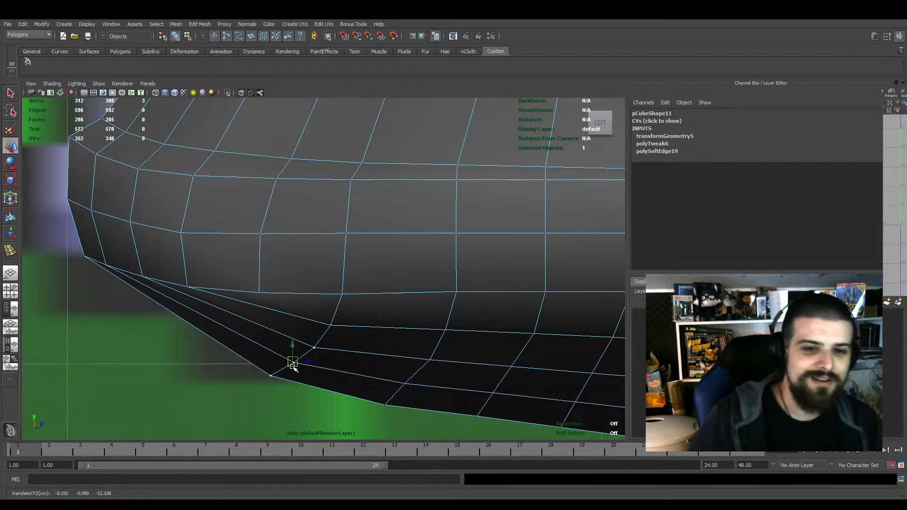
pyautogui.keyDown('alt'); pyautogui.moveTo(279, 320); pyautogui.dragTo(309, 353, button='middle'); pyautogui.keyUp('alt')
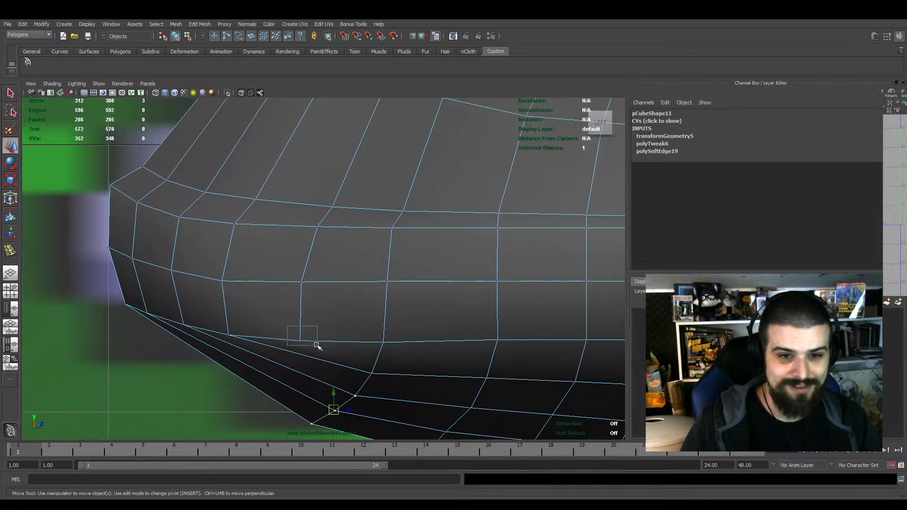
# Shift the lower side row's four vertices behind the nose tip slightly back toward the wing to even the edge spacing
pyautogui.click(299, 340)
pyautogui.moveTo(301, 327); pyautogui.dragTo(318, 341)
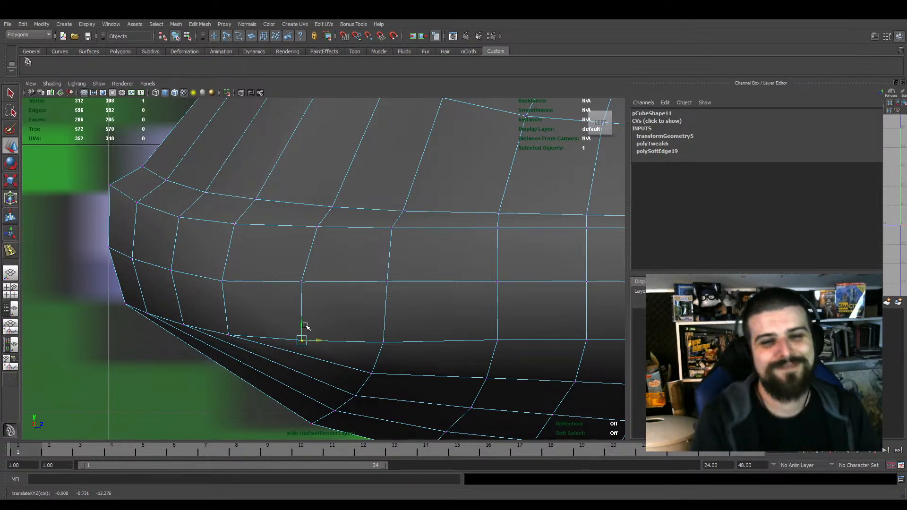
pyautogui.keyDown('alt'); pyautogui.moveTo(311, 295); pyautogui.dragTo(326, 306, button='middle'); pyautogui.keyUp('alt')
pyautogui.scroll(2, 326, 306)
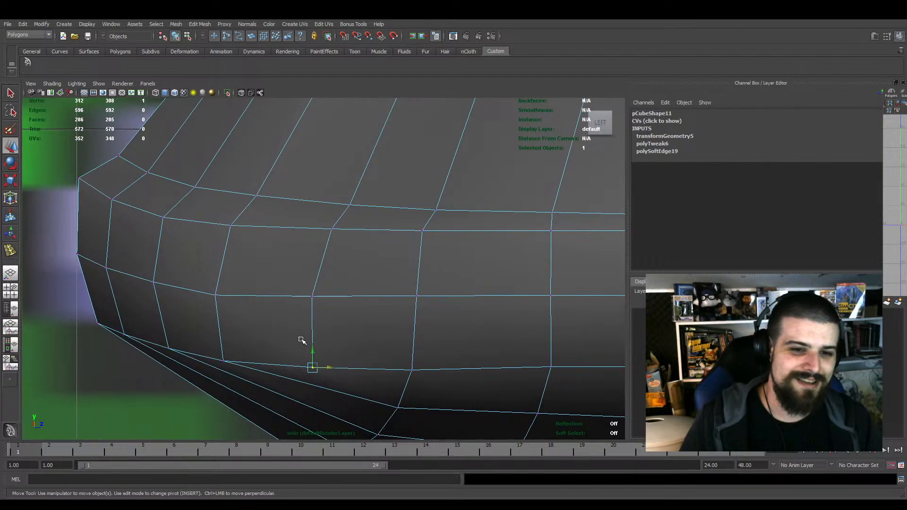
pyautogui.press('e')
pyautogui.press('w')
pyautogui.moveTo(209, 352); pyautogui.dragTo(247, 361)
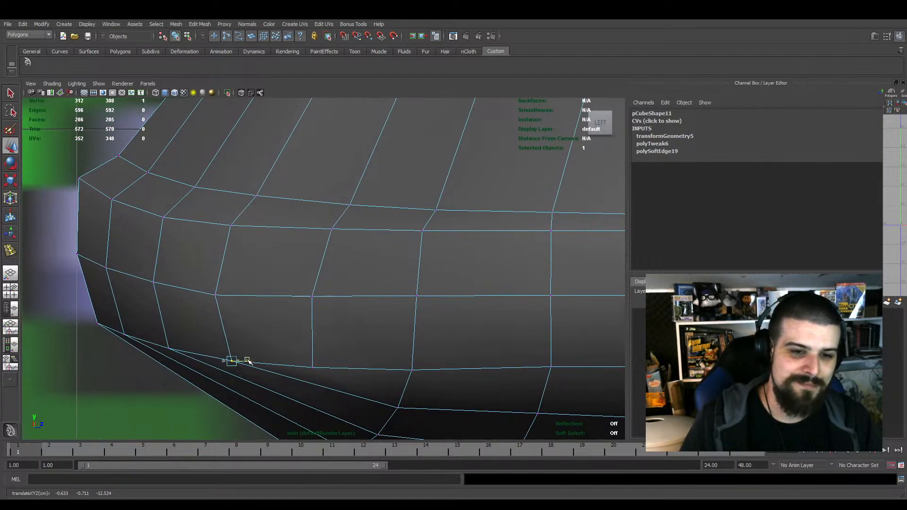
pyautogui.moveTo(159, 341); pyautogui.dragTo(182, 354)
pyautogui.keyDown('shift'); pyautogui.moveTo(115, 327); pyautogui.dragTo(173, 342); pyautogui.keyUp('shift')
pyautogui.keyDown('alt'); pyautogui.moveTo(356, 372); pyautogui.dragTo(341, 307, button='middle'); pyautogui.keyUp('alt')
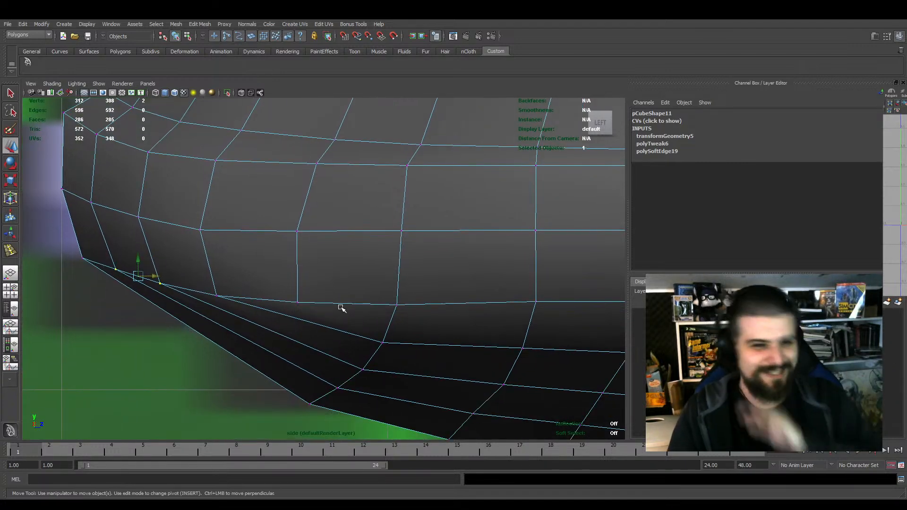
pyautogui.keyDown('alt'); pyautogui.moveTo(341, 308); pyautogui.dragTo(300, 335, button='middle'); pyautogui.keyUp('alt')
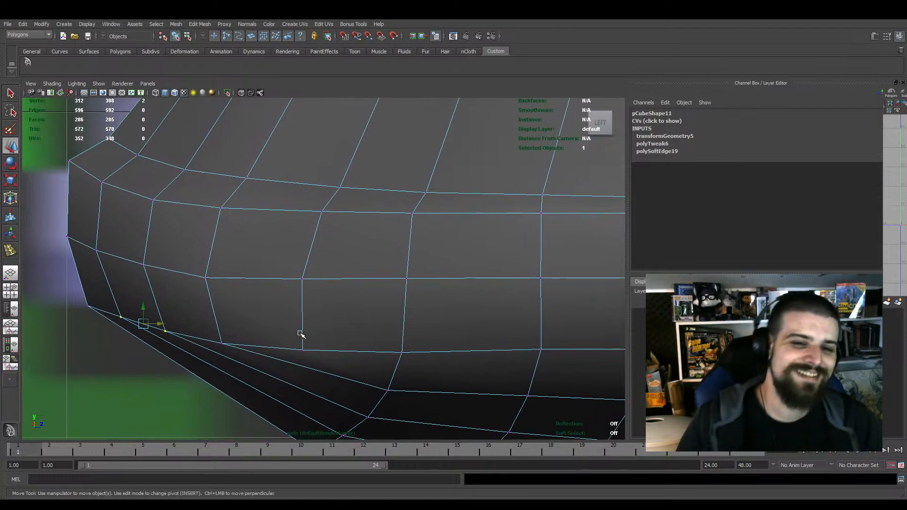
pyautogui.moveTo(295, 332); pyautogui.dragTo(328, 355)
# Lower three consecutive vertices of the middle row below the side crease to smooth the line running back from the nose
pyautogui.moveTo(279, 270); pyautogui.dragTo(306, 287)
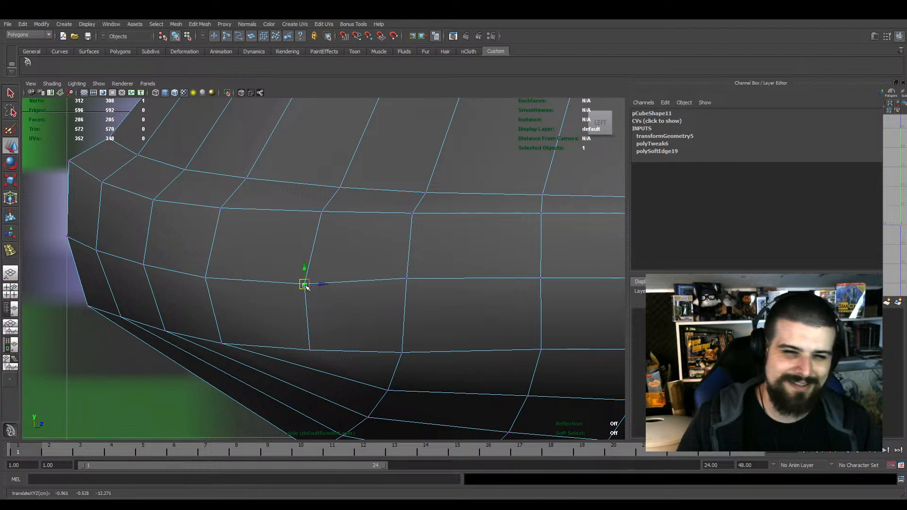
pyautogui.click(407, 280)
pyautogui.moveTo(409, 282); pyautogui.dragTo(408, 286)
pyautogui.keyDown('alt'); pyautogui.moveTo(475, 283); pyautogui.dragTo(374, 314, button='middle'); pyautogui.keyUp('alt')
pyautogui.click(439, 310)
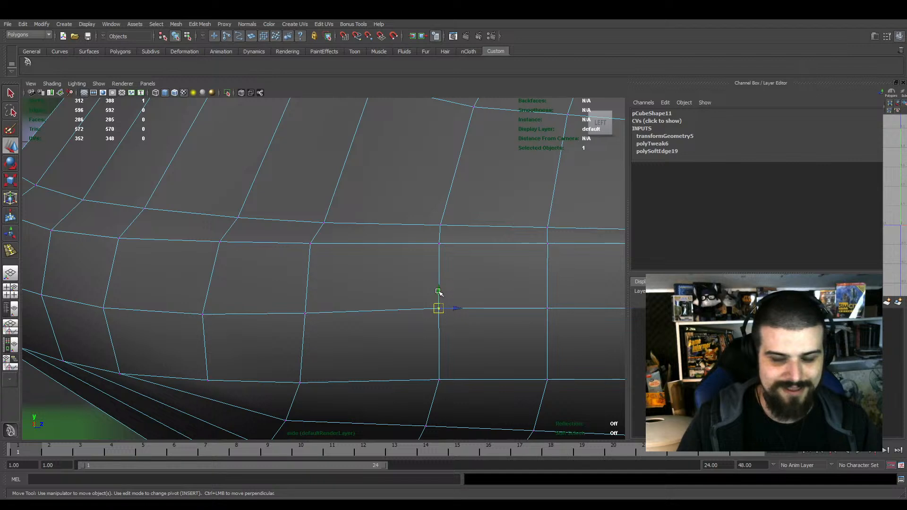
pyautogui.moveTo(438, 291); pyautogui.dragTo(439, 294)
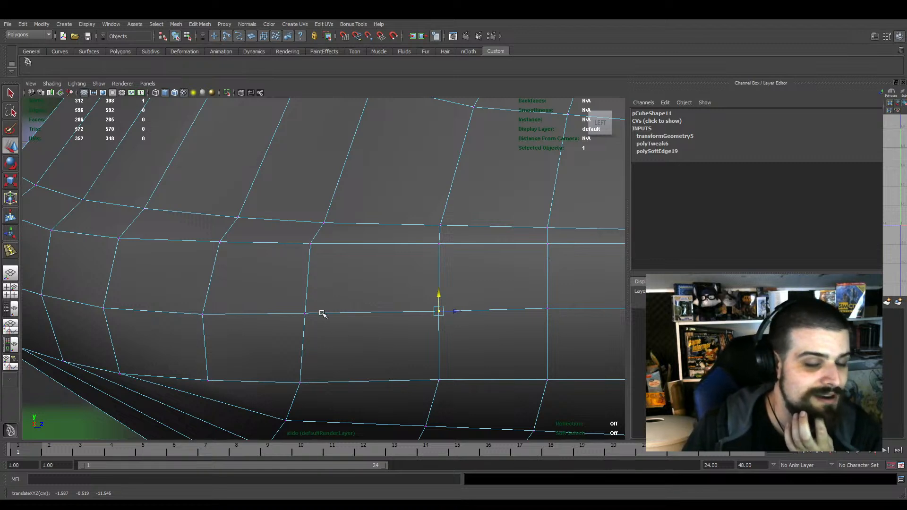
# Examine the nose's edge flow against the side reference from both far and near
pyautogui.scroll(-10, 400, 283)
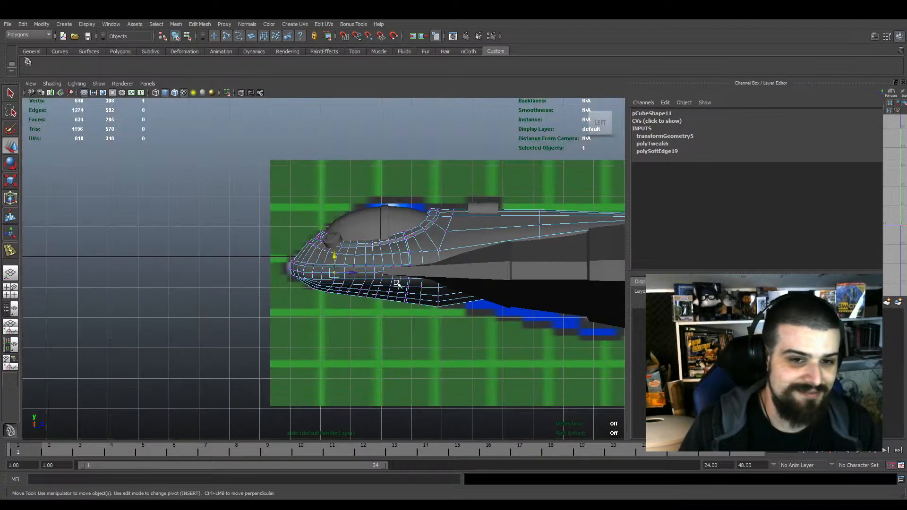
pyautogui.scroll(4, 390, 285)
pyautogui.scroll(8, 389, 287)
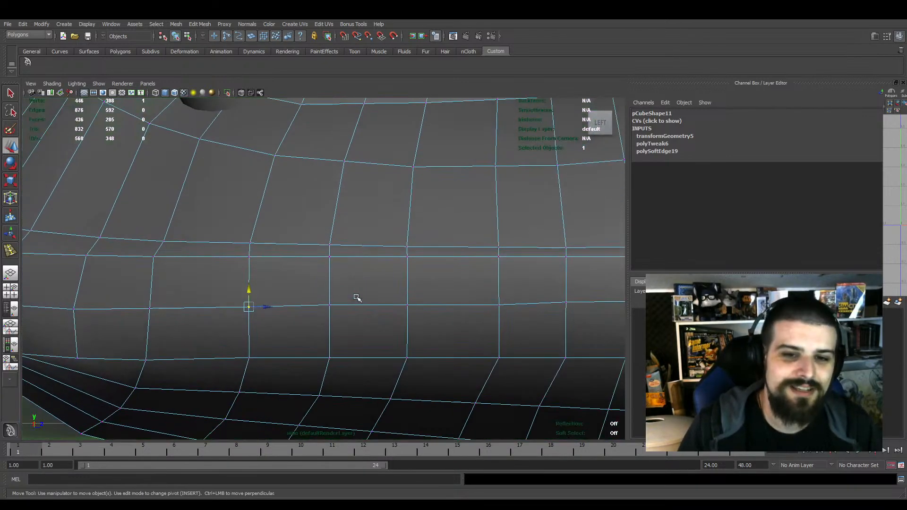
pyautogui.keyDown('alt'); pyautogui.moveTo(347, 325); pyautogui.dragTo(429, 317, button='middle'); pyautogui.keyUp('alt')
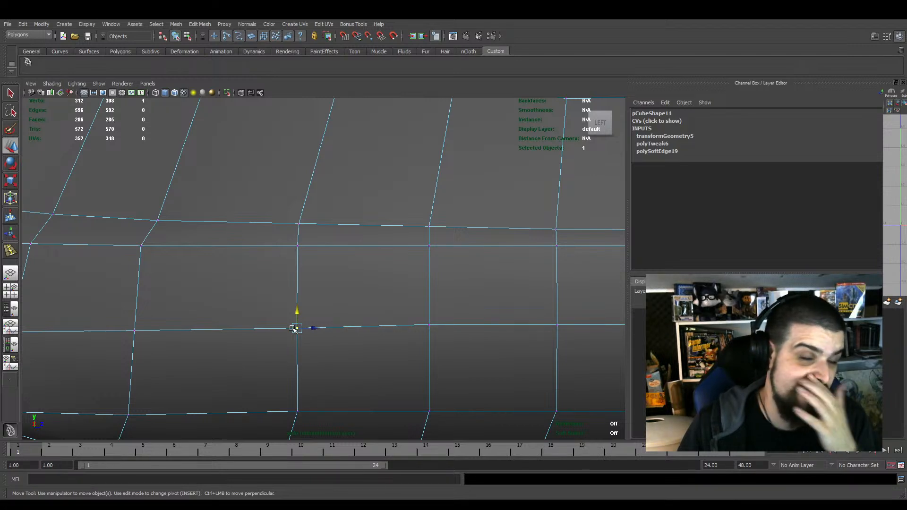
pyautogui.scroll(-2, 430, 284)
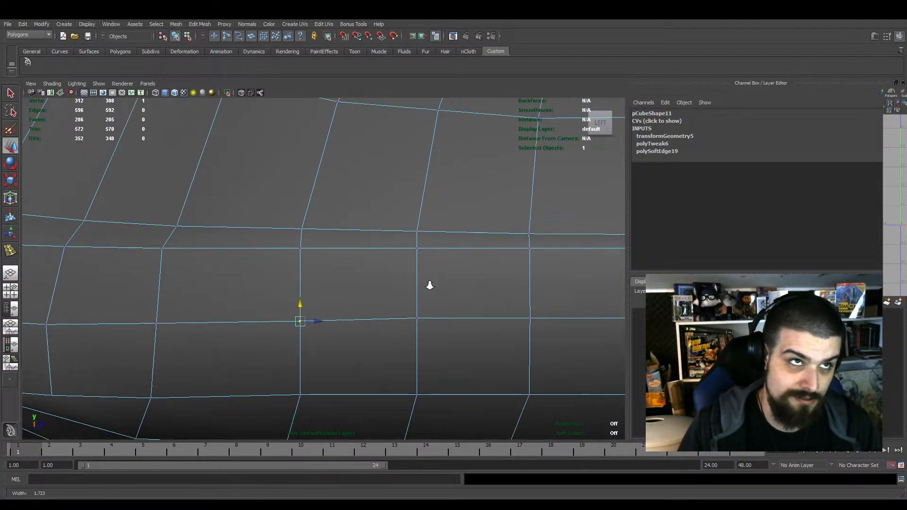
pyautogui.scroll(-3, 429, 286)
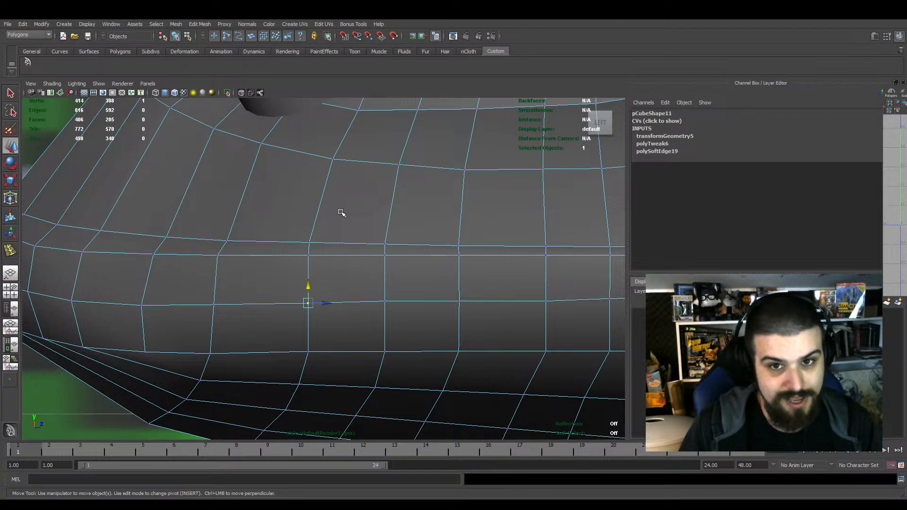
pyautogui.press('F8')
pyautogui.click(444, 217)
# Move the two middle-row vertices beside the wing's front tip slightly back along the hull and leave vertex editing
pyautogui.keyDown('alt'); pyautogui.moveTo(443, 217); pyautogui.dragTo(246, 236, button='middle'); pyautogui.keyUp('alt')
pyautogui.scroll(2, 524, 314)
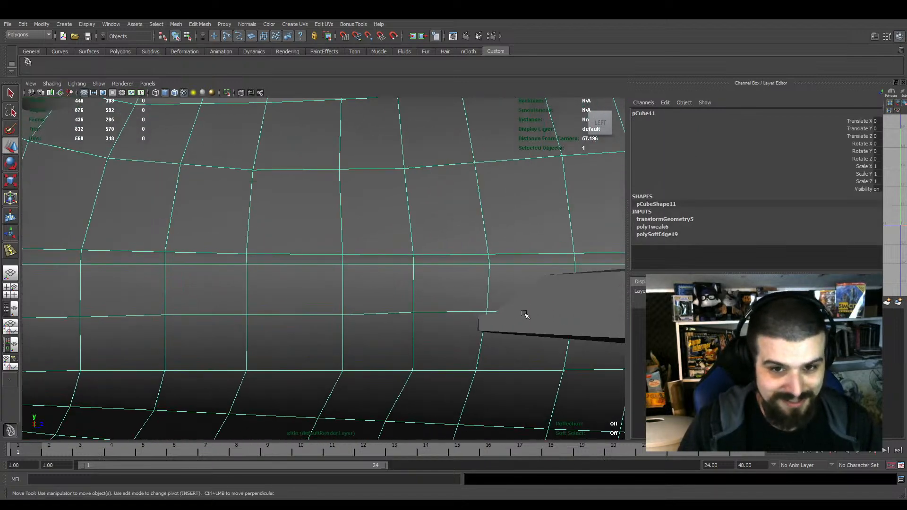
pyautogui.keyDown('alt'); pyautogui.moveTo(525, 314); pyautogui.dragTo(416, 298, button='middle'); pyautogui.keyUp('alt')
pyautogui.press('F8')
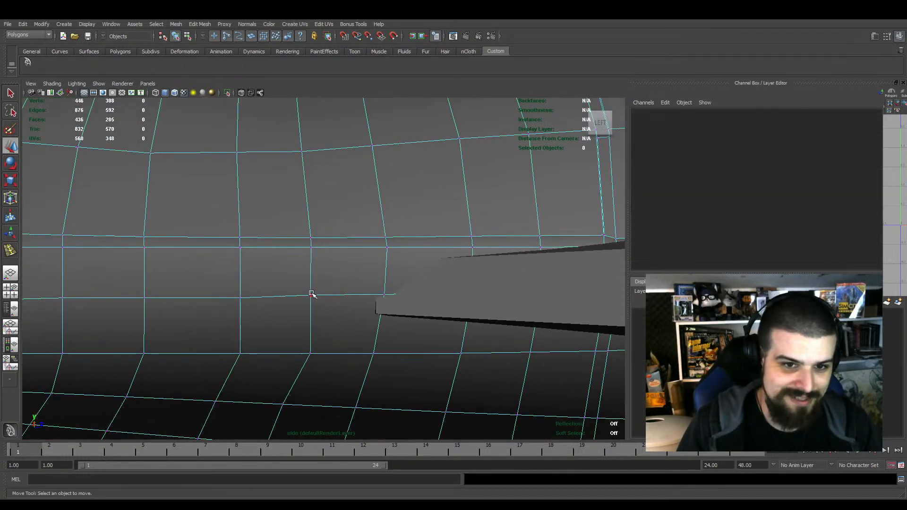
pyautogui.click(311, 296)
pyautogui.moveTo(312, 296); pyautogui.dragTo(317, 297)
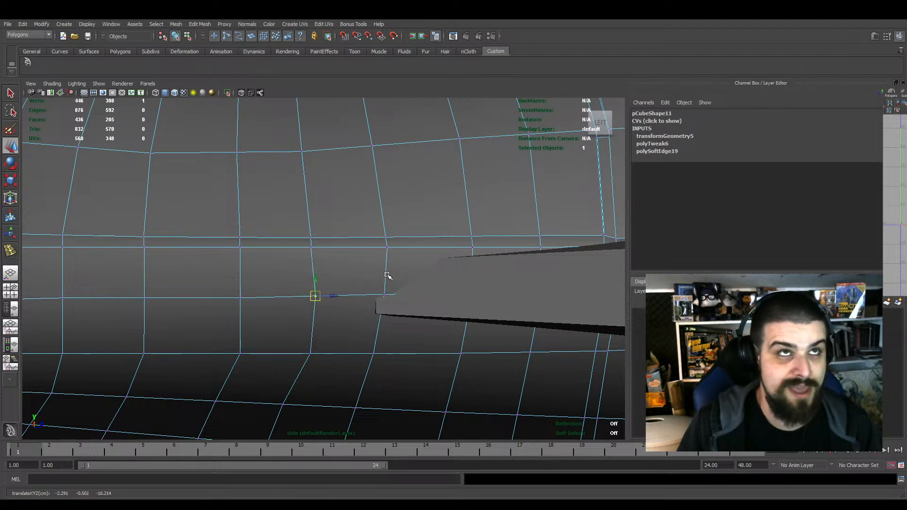
pyautogui.click(386, 295)
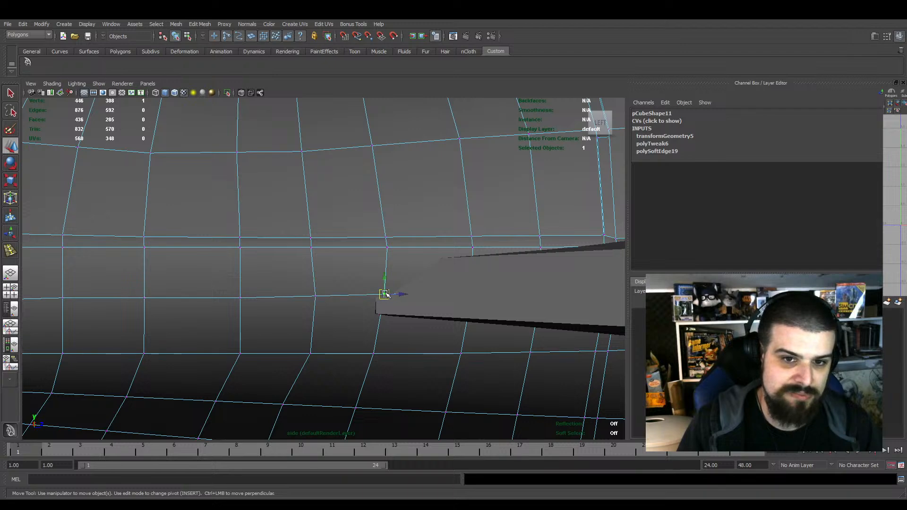
pyautogui.moveTo(386, 295); pyautogui.dragTo(391, 294)
pyautogui.press('F8')
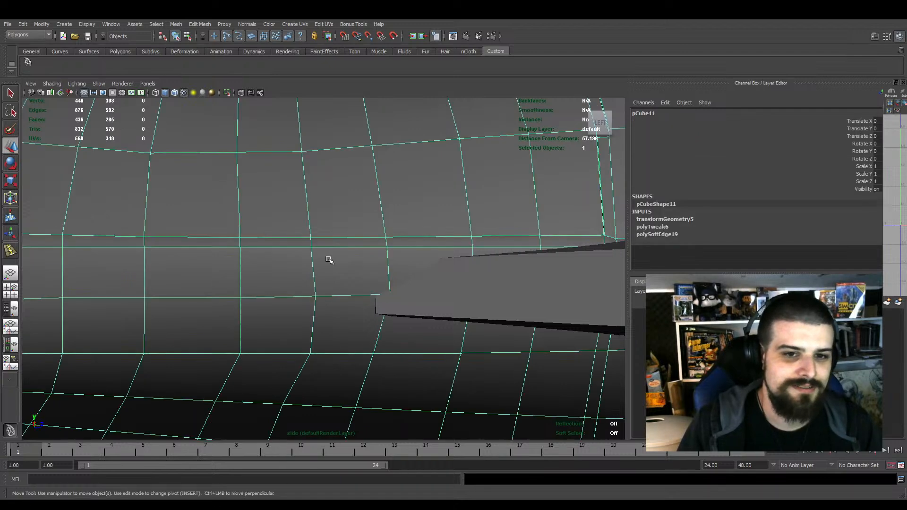
pyautogui.click(312, 260)
pyautogui.scroll(-15, 324, 268)
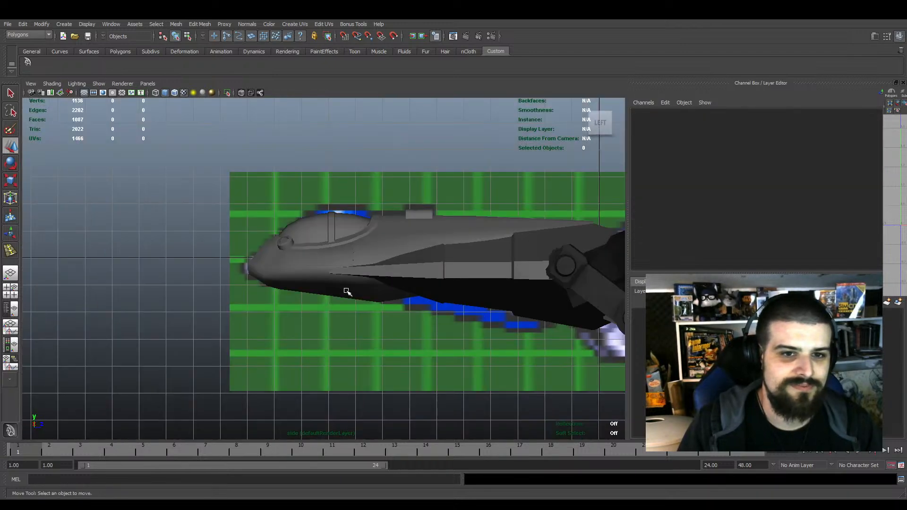
# Select the hull mesh in the perspective view and delete its construction history
pyautogui.click(401, 232)
pyautogui.press('space')
pyautogui.press('space')
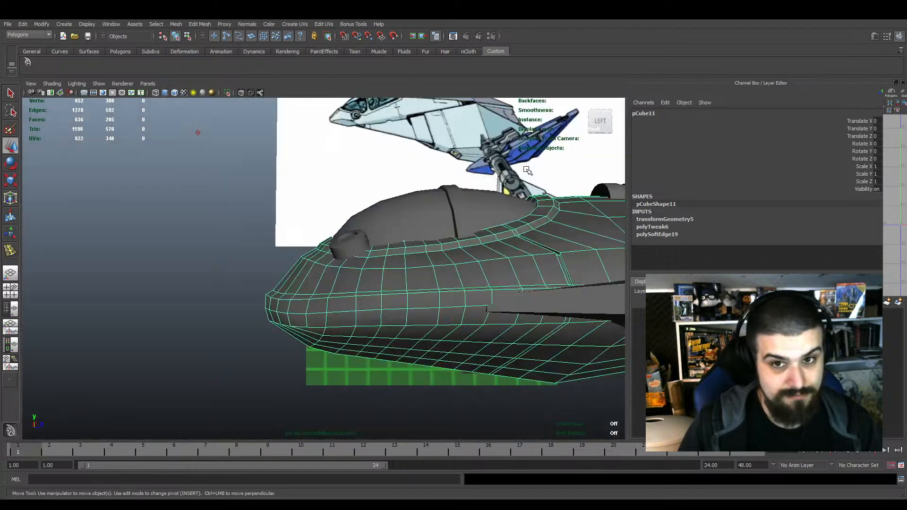
pyautogui.scroll(-3, 521, 177)
pyautogui.keyDown('alt'); pyautogui.moveTo(520, 176); pyautogui.dragTo(366, 180, button='middle'); pyautogui.keyUp('alt')
pyautogui.keyDown('alt'); pyautogui.moveTo(354, 185); pyautogui.dragTo(391, 259); pyautogui.keyUp('alt')
pyautogui.keyDown('alt'); pyautogui.moveTo(344, 190); pyautogui.dragTo(367, 212, button='middle'); pyautogui.keyUp('alt')
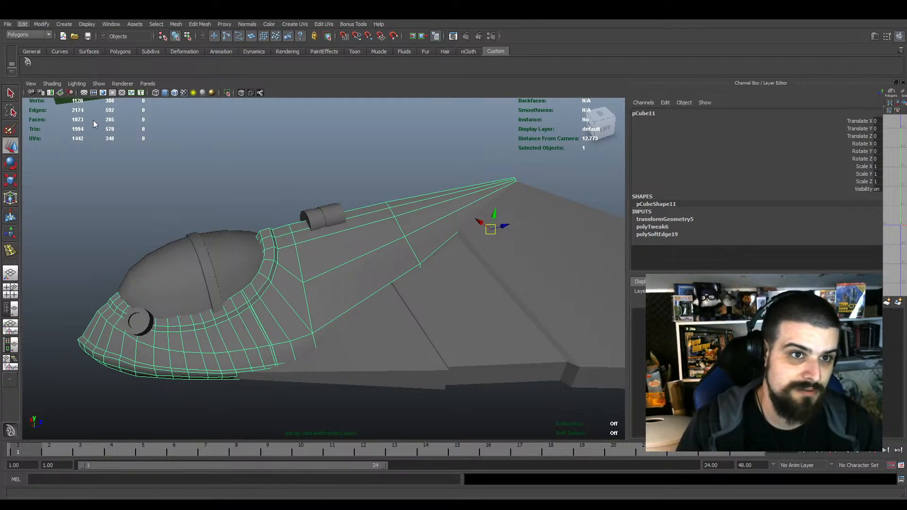
pyautogui.hotkey('alt', 'shift', 'd')
# Examine the hull, wing and arm from several angles in perspective with nothing selected
pyautogui.keyDown('alt'); pyautogui.moveTo(202, 177); pyautogui.dragTo(231, 162, button='middle'); pyautogui.keyUp('alt')
pyautogui.keyDown('alt'); pyautogui.moveTo(231, 163); pyautogui.dragTo(308, 178); pyautogui.keyUp('alt')
pyautogui.click(569, 350)
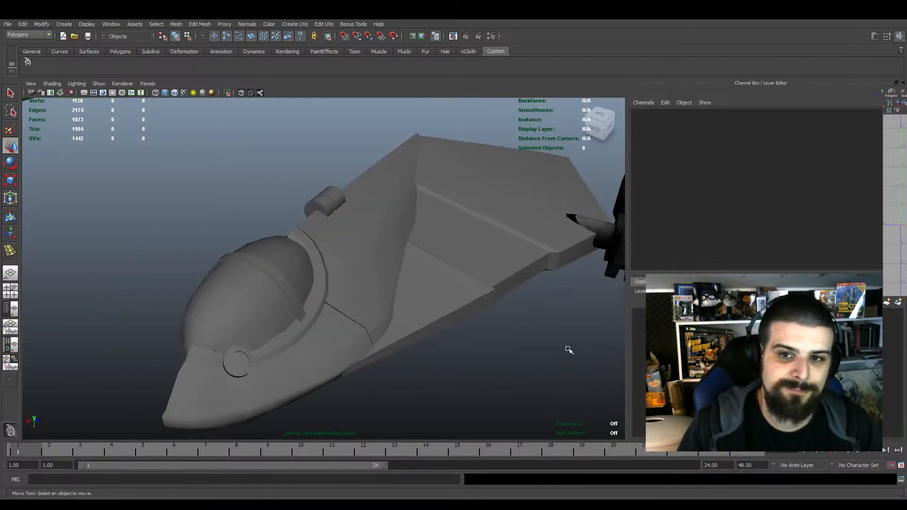
pyautogui.scroll(-3, 569, 350)
pyautogui.keyDown('alt'); pyautogui.moveTo(569, 350); pyautogui.dragTo(442, 291); pyautogui.keyUp('alt')
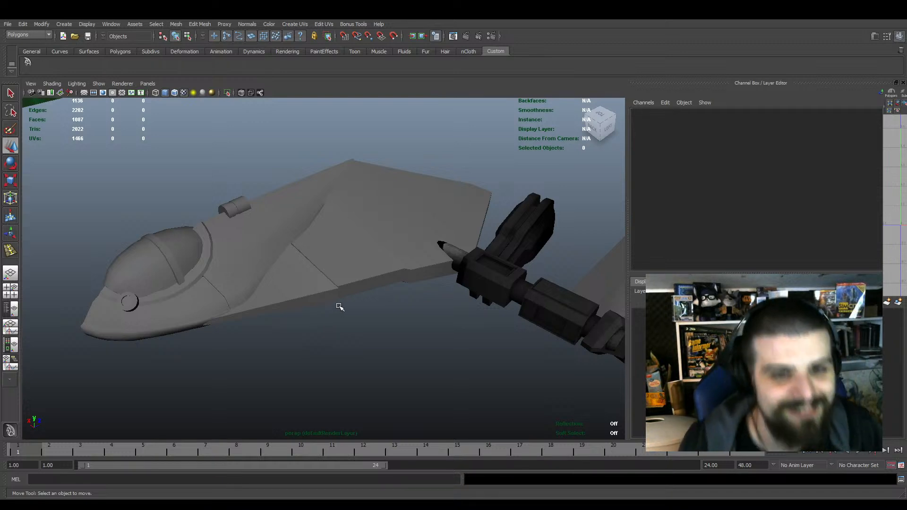
pyautogui.keyDown('alt'); pyautogui.moveTo(352, 282); pyautogui.dragTo(369, 263); pyautogui.keyUp('alt')
pyautogui.keyDown('alt'); pyautogui.moveTo(370, 264); pyautogui.dragTo(337, 230, button='right'); pyautogui.keyUp('alt')
pyautogui.keyDown('alt'); pyautogui.moveTo(337, 230); pyautogui.dragTo(340, 231, button='middle'); pyautogui.keyUp('alt')
pyautogui.scroll(3, 340, 231)
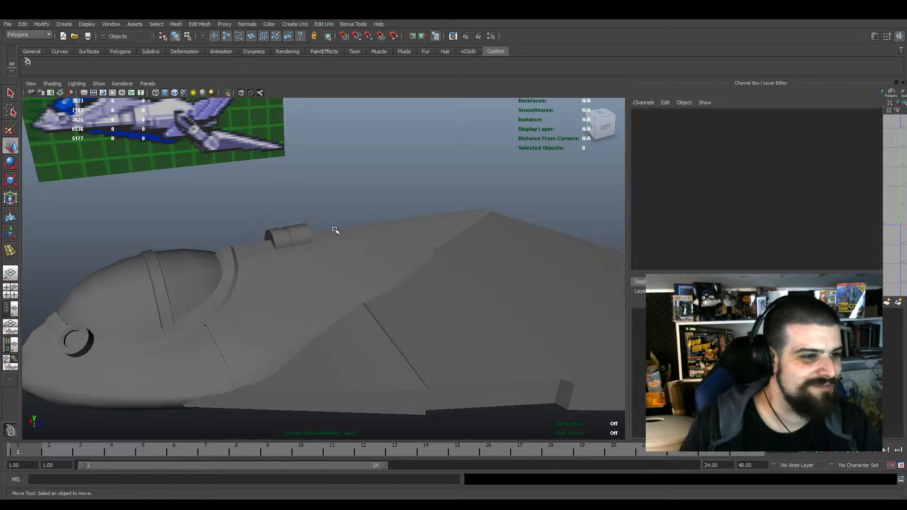
# Select the hull, turn on X-ray shading and start vertex editing on it from above
pyautogui.click(395, 264)
pyautogui.moveTo(395, 263)
pyautogui.keyDown('alt'); pyautogui.mouseDown()
pyautogui.moveTo(348, 254)
pyautogui.moveTo(342, 237)
pyautogui.mouseUp(); pyautogui.keyUp('alt')
pyautogui.scroll(2, 342, 238)
pyautogui.keyDown('alt'); pyautogui.moveTo(342, 238); pyautogui.dragTo(358, 263, button='middle'); pyautogui.keyUp('alt')
pyautogui.click(241, 93)
pyautogui.moveTo(355, 205)
pyautogui.keyDown('alt'); pyautogui.mouseDown(button='middle')
pyautogui.moveTo(320, 234)
pyautogui.moveTo(395, 266)
pyautogui.mouseUp(button='middle'); pyautogui.keyUp('alt')
pyautogui.moveTo(333, 309); pyautogui.dragTo(323, 308, button='right')
# Shift the vertices across the rear hull's middle section sideways to narrow it, moving the outermost vertices furthest
pyautogui.moveTo(416, 285)
pyautogui.keyDown('alt'); pyautogui.mouseDown(button='middle')
pyautogui.moveTo(399, 284)
pyautogui.moveTo(392, 296)
pyautogui.moveTo(415, 300)
pyautogui.mouseUp(button='middle'); pyautogui.keyUp('alt')
pyautogui.moveTo(426, 297); pyautogui.dragTo(315, 361)
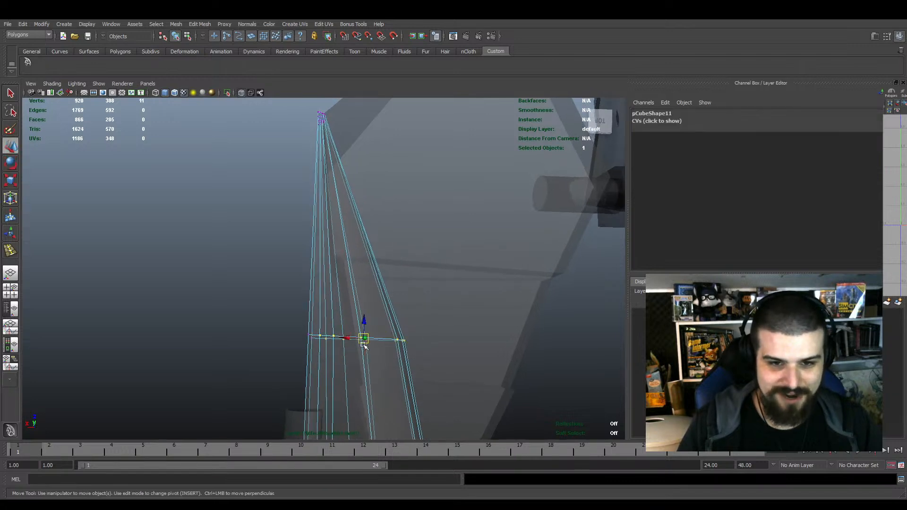
pyautogui.moveTo(363, 344); pyautogui.dragTo(345, 338)
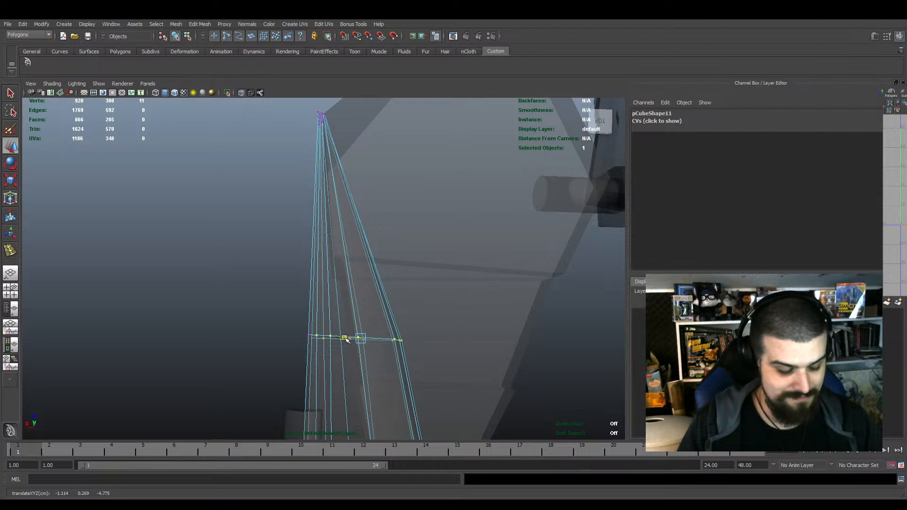
pyautogui.keyDown('alt'); pyautogui.moveTo(347, 339); pyautogui.dragTo(367, 297, button='middle'); pyautogui.keyUp('alt')
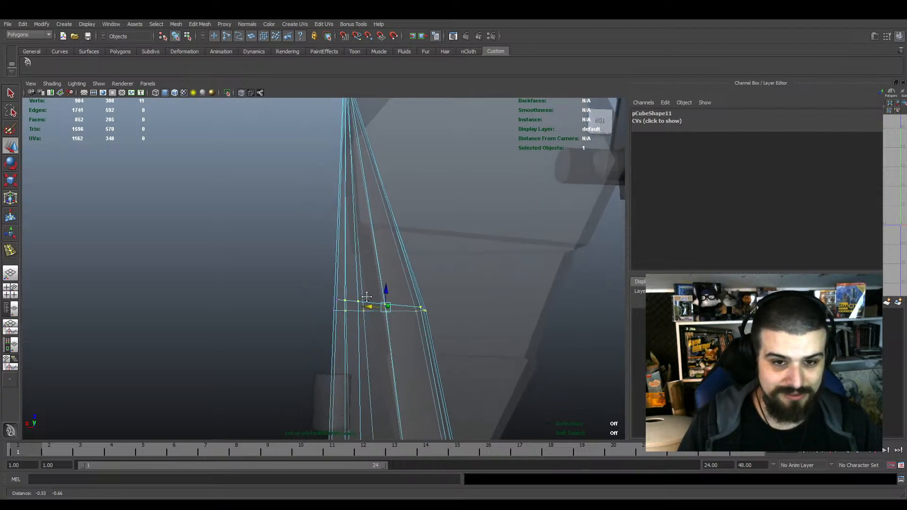
pyautogui.keyDown('ctrl'); pyautogui.moveTo(328, 284); pyautogui.dragTo(351, 324); pyautogui.keyUp('ctrl')
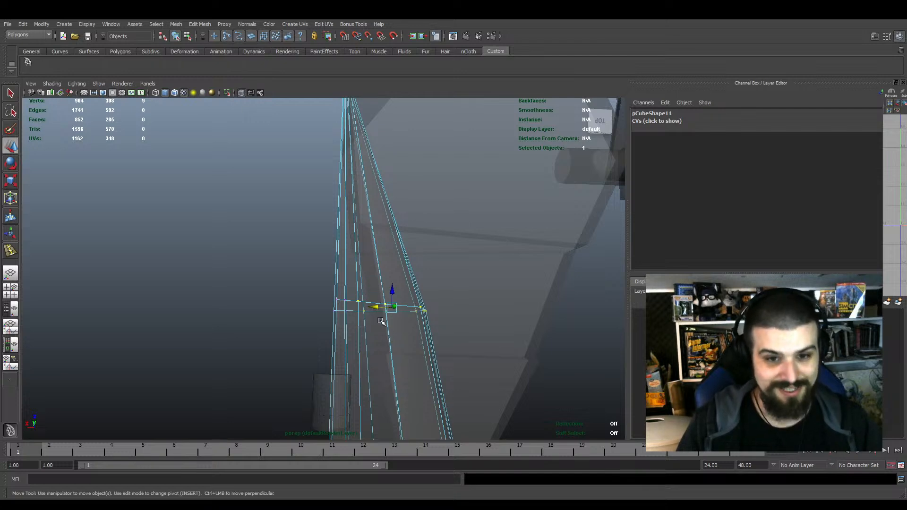
pyautogui.moveTo(342, 288); pyautogui.dragTo(390, 342)
pyautogui.moveTo(399, 308); pyautogui.dragTo(396, 308)
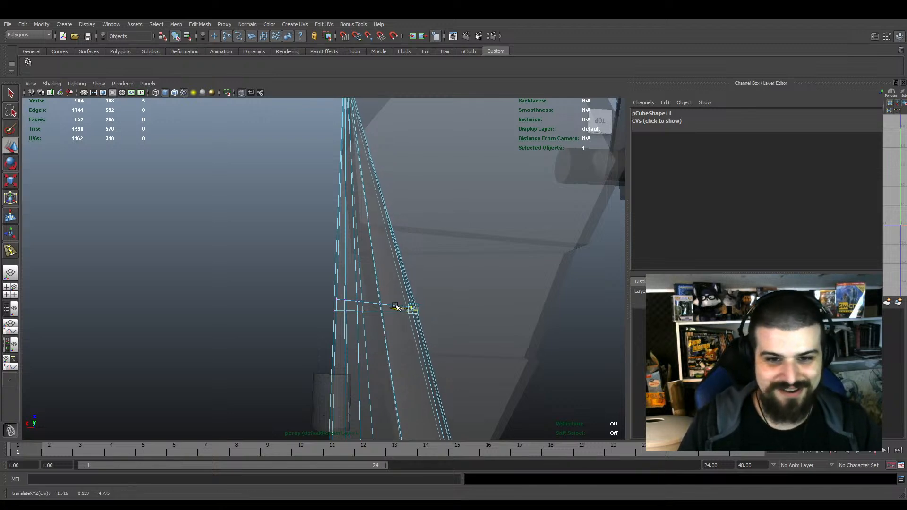
# Turn off X-ray shading, check the rear hull in perspective with nothing selected, and save the scene
pyautogui.click(241, 93)
pyautogui.scroll(-5, 371, 273)
pyautogui.moveTo(371, 273)
pyautogui.keyDown('alt'); pyautogui.mouseDown()
pyautogui.moveTo(282, 241)
pyautogui.moveTo(361, 269)
pyautogui.moveTo(383, 261)
pyautogui.mouseUp(); pyautogui.keyUp('alt')
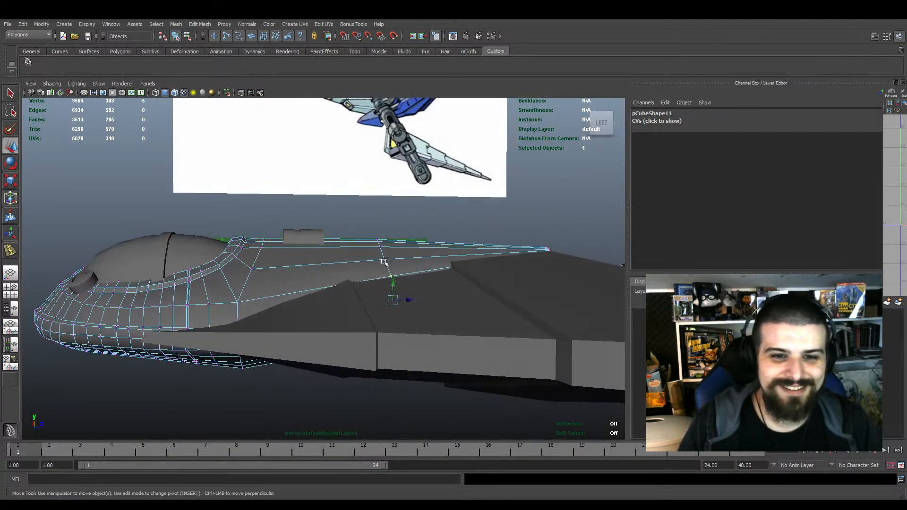
pyautogui.click(415, 231)
pyautogui.keyDown('alt'); pyautogui.moveTo(415, 231); pyautogui.dragTo(374, 269); pyautogui.keyUp('alt')
pyautogui.hotkey('ctrl', 's')
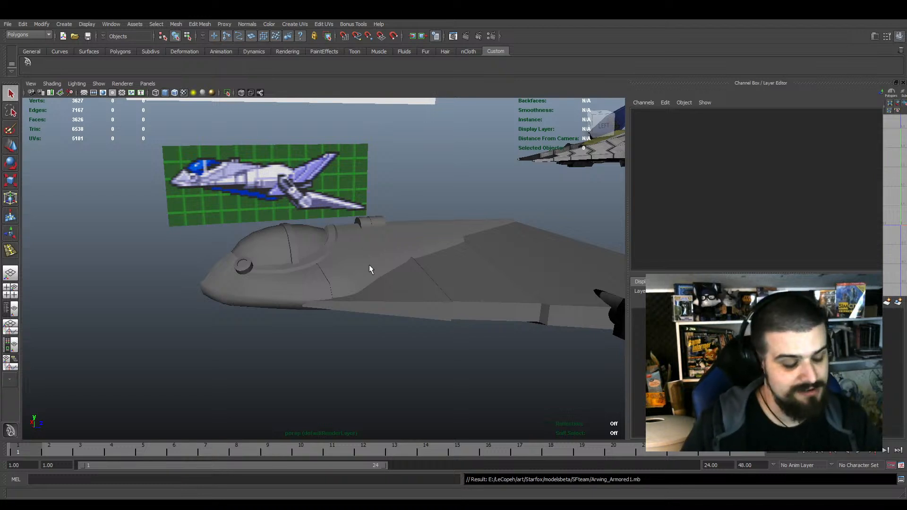
# Raise the small cylinder behind the canopy slightly above the hull and clear the selection
pyautogui.keyDown('alt'); pyautogui.moveTo(388, 191); pyautogui.dragTo(383, 214); pyautogui.keyUp('alt')
pyautogui.keyDown('alt'); pyautogui.moveTo(303, 188); pyautogui.dragTo(362, 204); pyautogui.keyUp('alt')
pyautogui.keyDown('alt'); pyautogui.moveTo(363, 205); pyautogui.dragTo(344, 234, button='right'); pyautogui.keyUp('alt')
pyautogui.scroll(1, 344, 233)
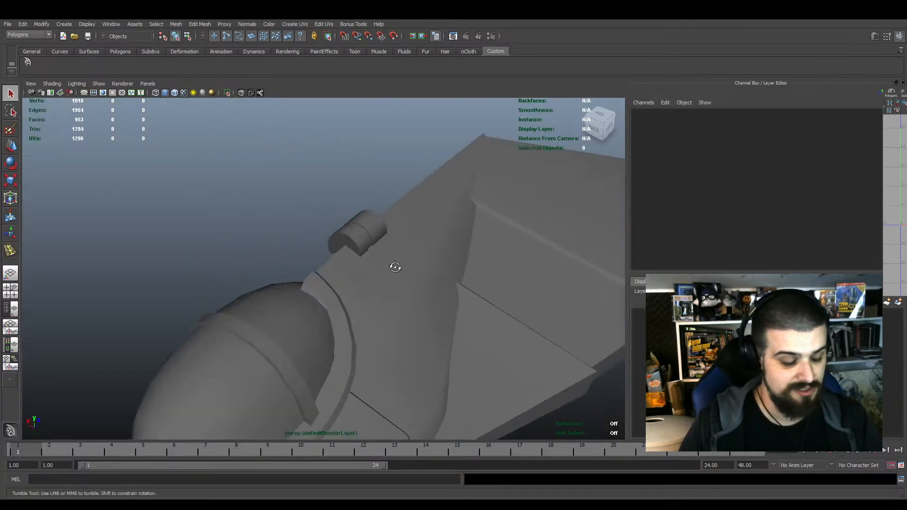
pyautogui.keyDown('alt'); pyautogui.moveTo(395, 265); pyautogui.dragTo(401, 228); pyautogui.keyUp('alt')
pyautogui.keyDown('alt'); pyautogui.moveTo(400, 227); pyautogui.dragTo(390, 264, button='middle'); pyautogui.keyUp('alt')
pyautogui.click(351, 259)
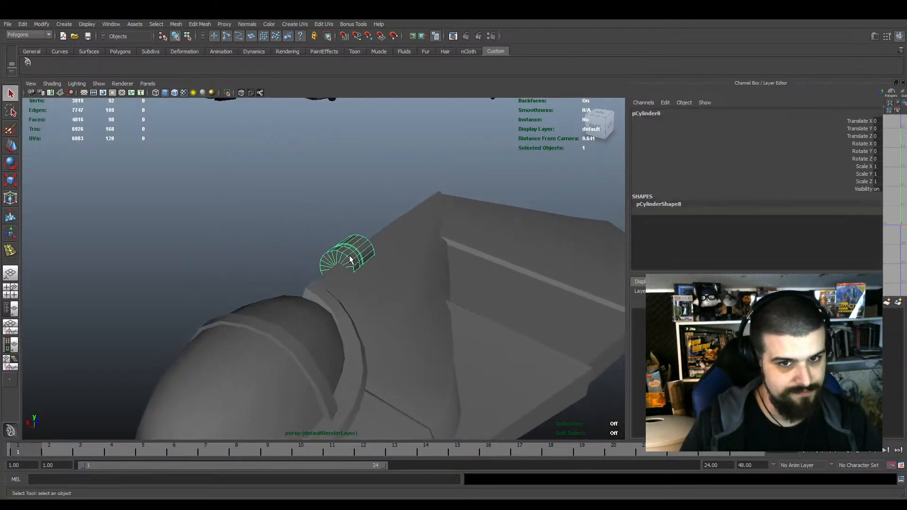
pyautogui.press('e')
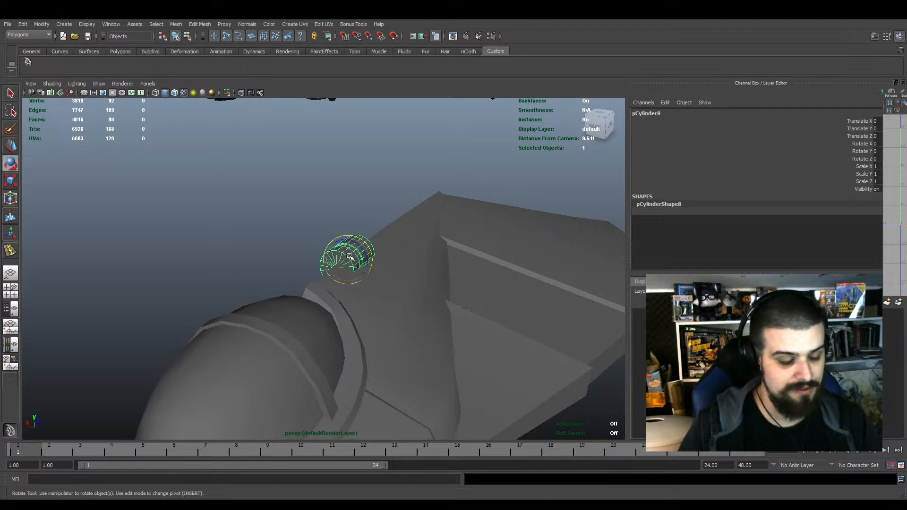
pyautogui.press('f')
pyautogui.keyDown('alt'); pyautogui.moveTo(320, 263); pyautogui.dragTo(243, 259); pyautogui.keyUp('alt')
pyautogui.press('w')
pyautogui.scroll(-6, 260, 263)
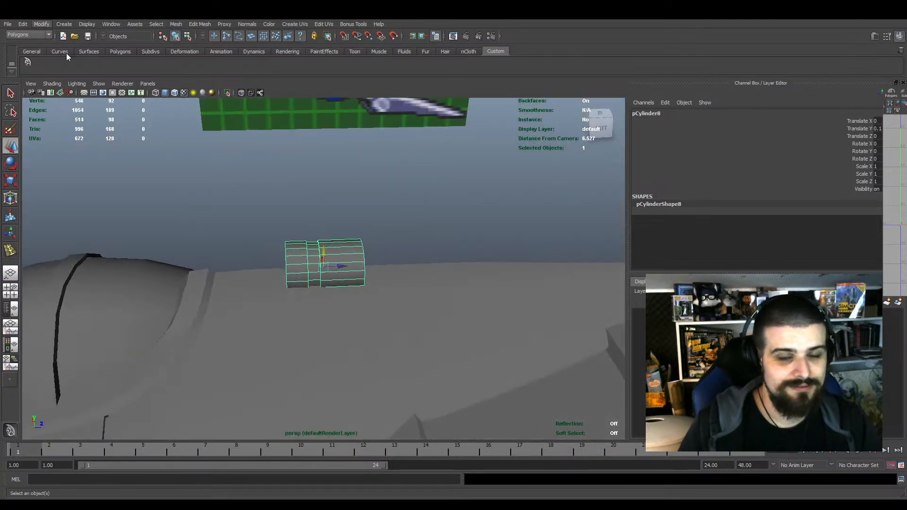
pyautogui.click(302, 186)
# Compare the canopy, nose and cylinder behind the canopy with the reference images from several angles
pyautogui.keyDown('alt'); pyautogui.moveTo(304, 189); pyautogui.dragTo(382, 254); pyautogui.keyUp('alt')
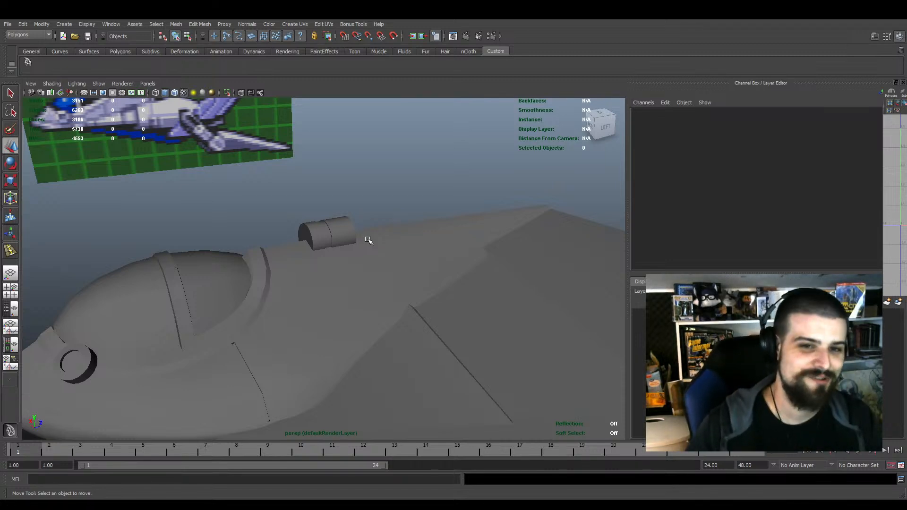
pyautogui.keyDown('alt'); pyautogui.moveTo(370, 221); pyautogui.dragTo(368, 302); pyautogui.keyUp('alt')
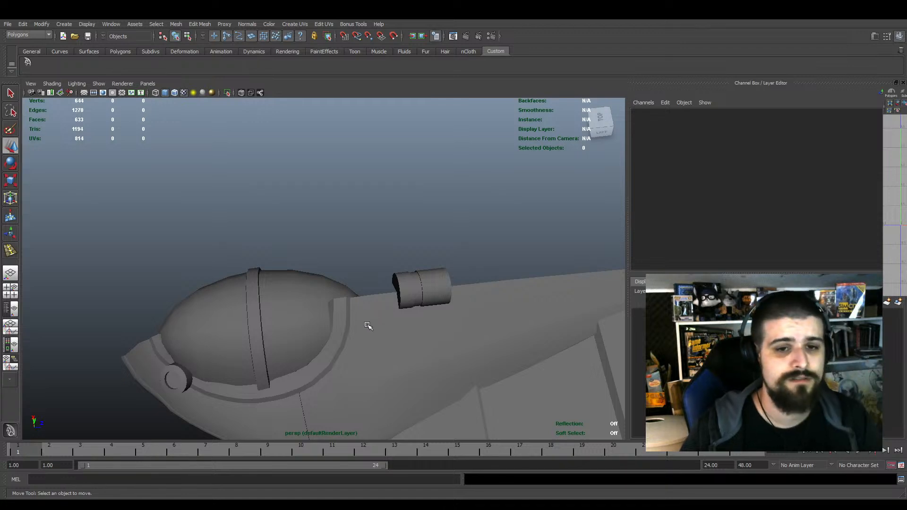
pyautogui.keyDown('alt'); pyautogui.moveTo(379, 334); pyautogui.dragTo(360, 286); pyautogui.keyUp('alt')
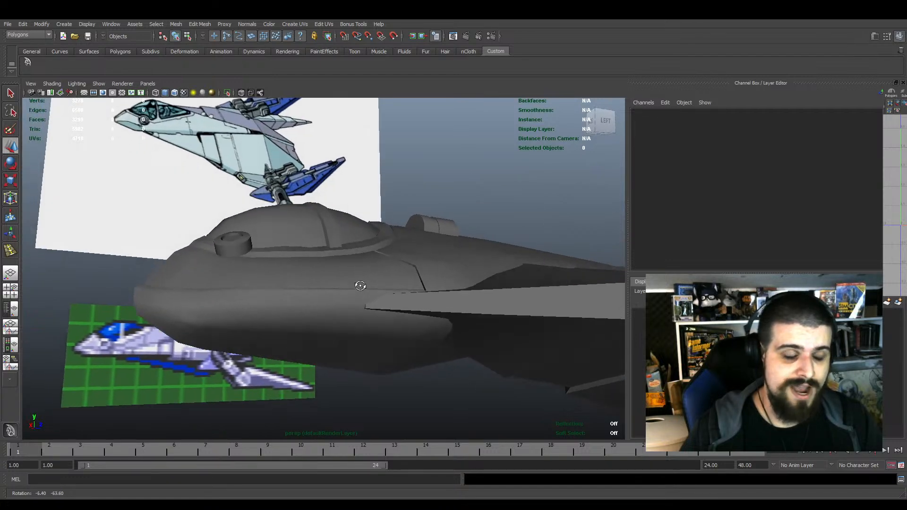
pyautogui.moveTo(320, 317)
pyautogui.keyDown('alt'); pyautogui.mouseDown()
pyautogui.moveTo(334, 304)
pyautogui.moveTo(323, 311)
pyautogui.mouseUp(); pyautogui.keyUp('alt')
pyautogui.keyDown('alt'); pyautogui.moveTo(307, 264); pyautogui.dragTo(316, 274, button='middle'); pyautogui.keyUp('alt')
pyautogui.keyDown('alt'); pyautogui.moveTo(316, 274); pyautogui.dragTo(401, 345); pyautogui.keyUp('alt')
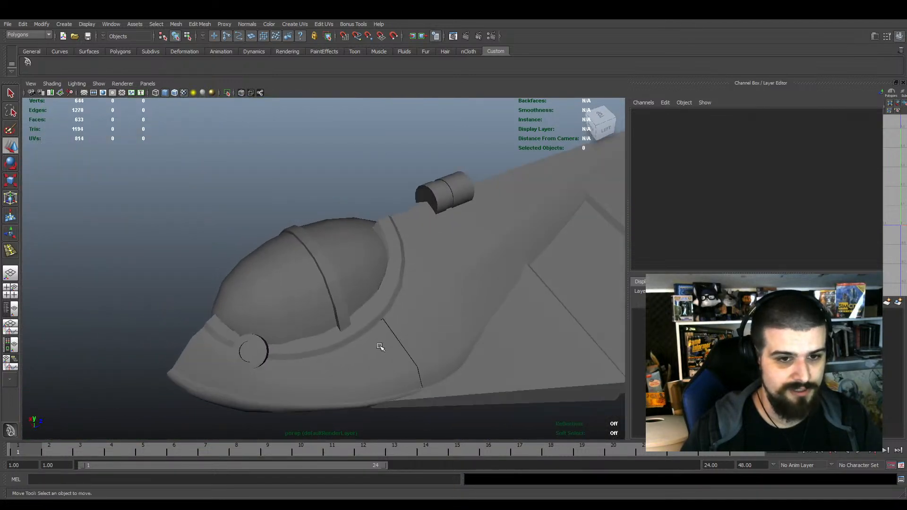
pyautogui.keyDown('alt'); pyautogui.moveTo(379, 345); pyautogui.dragTo(369, 301, button='middle'); pyautogui.keyUp('alt')
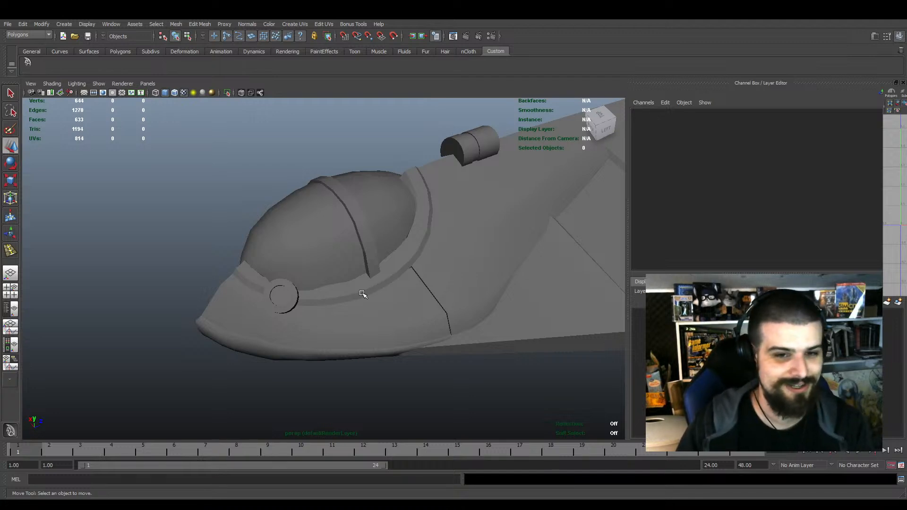
# Examine the canopy and hull meshes around the nose's side disc, checking in X-ray, and start edge editing on the hull
pyautogui.click(320, 263)
pyautogui.keyDown('alt'); pyautogui.moveTo(359, 258); pyautogui.dragTo(319, 248); pyautogui.keyUp('alt')
pyautogui.scroll(4, 355, 273)
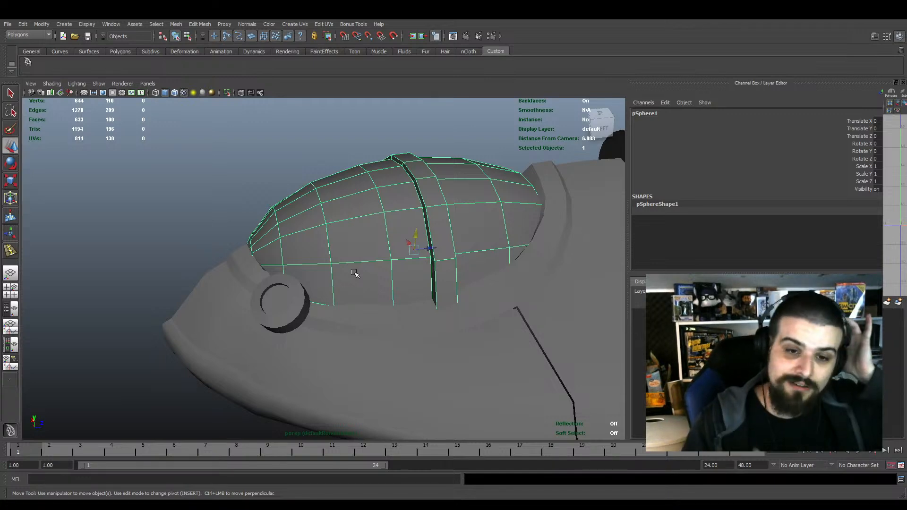
pyautogui.keyDown('alt'); pyautogui.moveTo(354, 272); pyautogui.dragTo(397, 316); pyautogui.keyUp('alt')
pyautogui.click(474, 381)
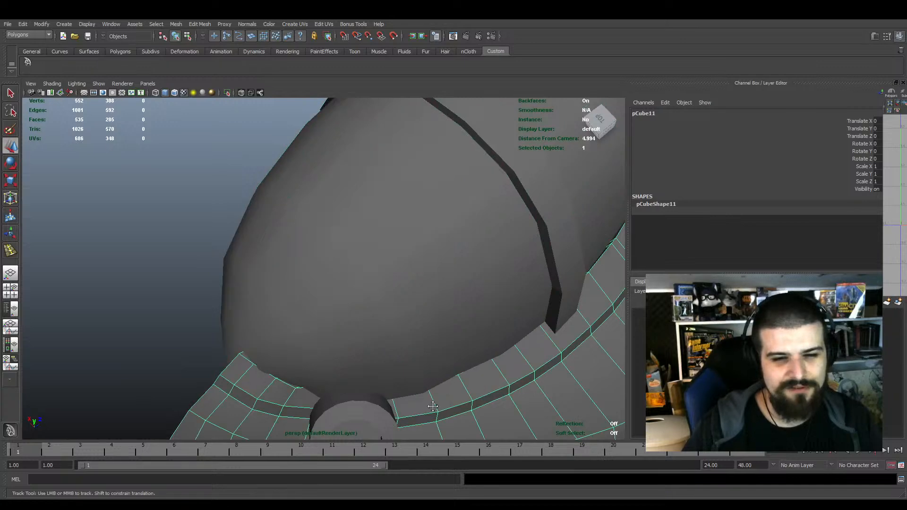
pyautogui.keyDown('alt'); pyautogui.moveTo(429, 407); pyautogui.dragTo(410, 317, button='middle'); pyautogui.keyUp('alt')
pyautogui.click(241, 93)
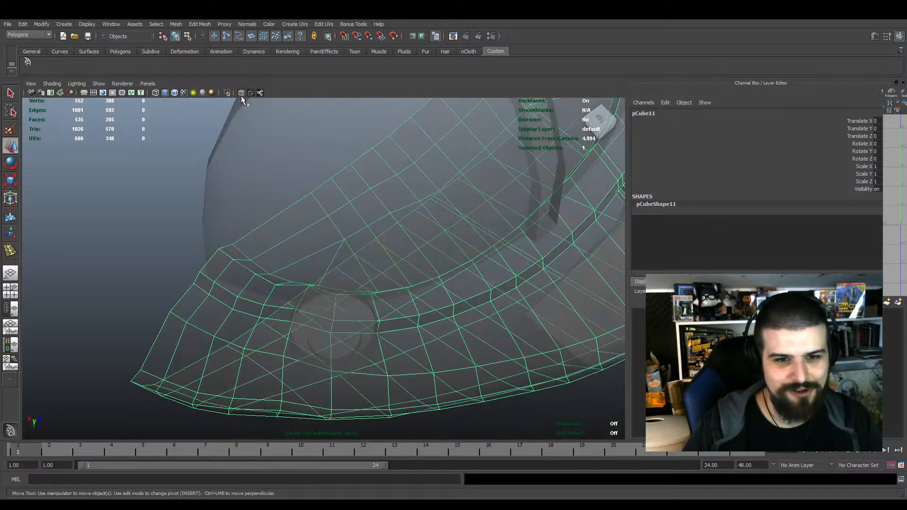
pyautogui.click(241, 93)
pyautogui.moveTo(349, 145)
pyautogui.keyDown('alt'); pyautogui.mouseDown()
pyautogui.moveTo(314, 154)
pyautogui.moveTo(307, 132)
pyautogui.mouseUp(); pyautogui.keyUp('alt')
pyautogui.moveTo(384, 340); pyautogui.dragTo(381, 323, button='right')
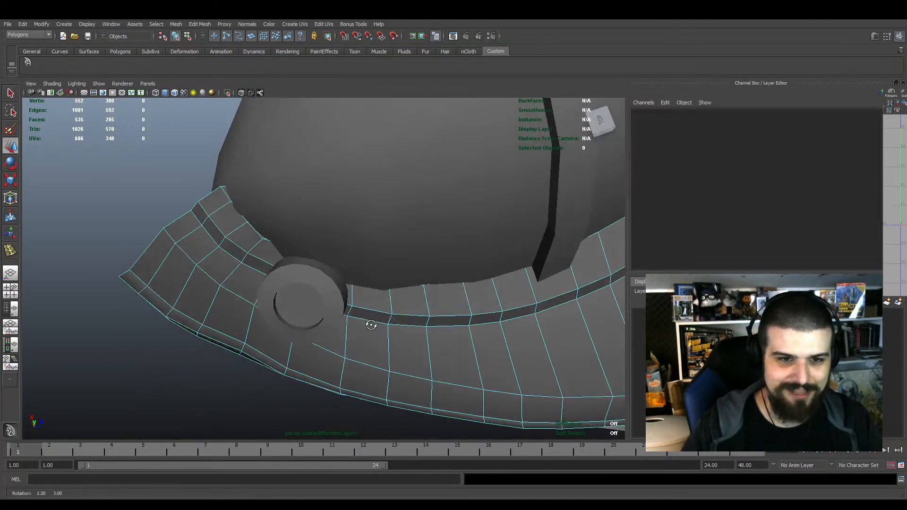
pyautogui.keyDown('alt'); pyautogui.moveTo(370, 324); pyautogui.dragTo(344, 338); pyautogui.keyUp('alt')
# Try selecting the hull edge loop that runs under the side disc, inspect it in X-ray and clear the edge selection
pyautogui.doubleClick(236, 306)
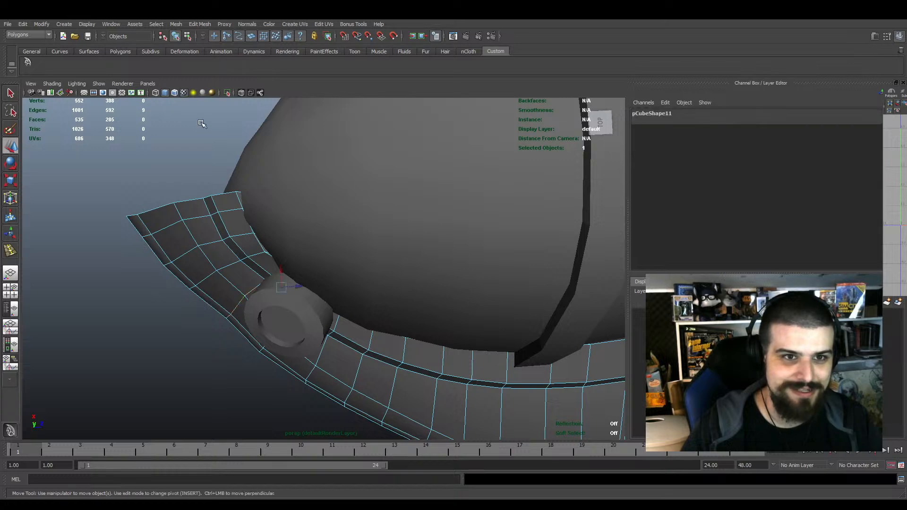
pyautogui.click(241, 92)
pyautogui.keyDown('alt'); pyautogui.moveTo(395, 273); pyautogui.dragTo(381, 277, button='middle'); pyautogui.keyUp('alt')
pyautogui.press('e')
pyautogui.press('w')
pyautogui.keyDown('alt'); pyautogui.moveTo(377, 228); pyautogui.dragTo(363, 217); pyautogui.keyUp('alt')
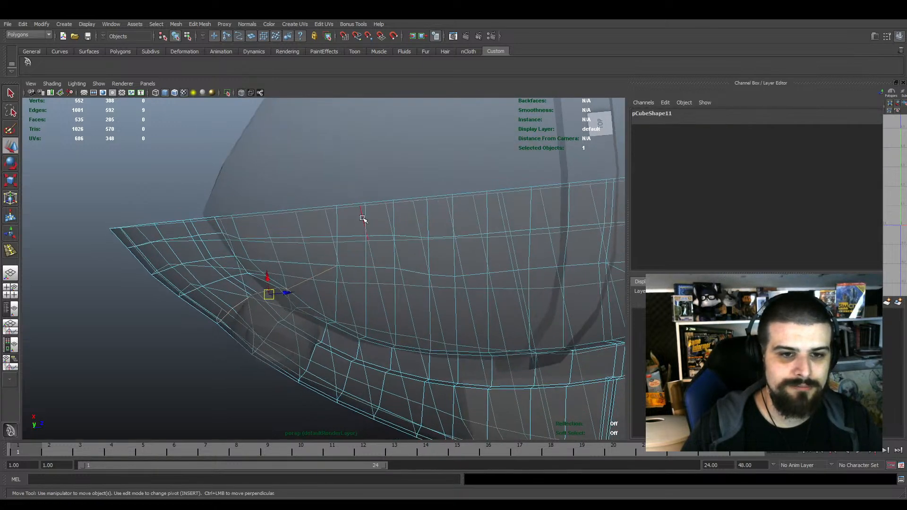
pyautogui.keyDown('ctrl'); pyautogui.click(314, 276); pyautogui.keyUp('ctrl')
pyautogui.click(241, 92)
# Select the edge loop crossing the nose just ahead of the side disc
pyautogui.keyDown('alt'); pyautogui.moveTo(246, 271); pyautogui.dragTo(226, 255); pyautogui.keyUp('alt')
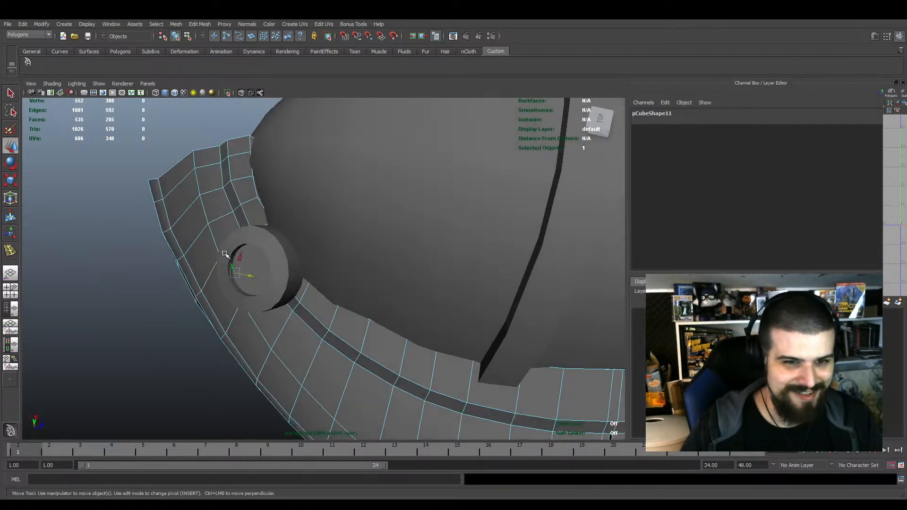
pyautogui.keyDown('alt'); pyautogui.moveTo(227, 255); pyautogui.dragTo(308, 330, button='middle'); pyautogui.keyUp('alt')
pyautogui.click(296, 293)
pyautogui.doubleClick(295, 294)
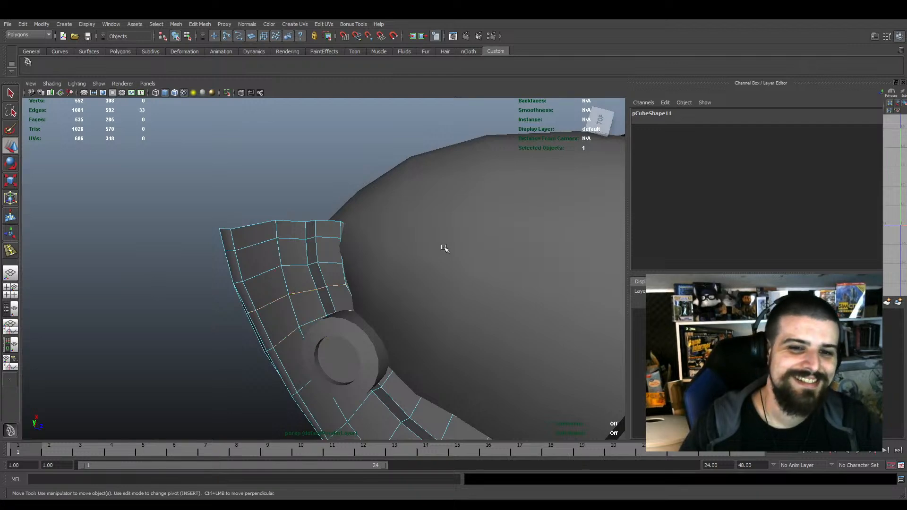
# Remove the rear and underside edges from the loop selection, keeping only the edges at the nose ahead of the disc
pyautogui.scroll(3, 444, 247)
pyautogui.keyDown('ctrl'); pyautogui.moveTo(524, 205); pyautogui.dragTo(361, 413); pyautogui.keyUp('ctrl')
pyautogui.keyDown('alt'); pyautogui.moveTo(251, 346); pyautogui.dragTo(483, 395); pyautogui.keyUp('alt')
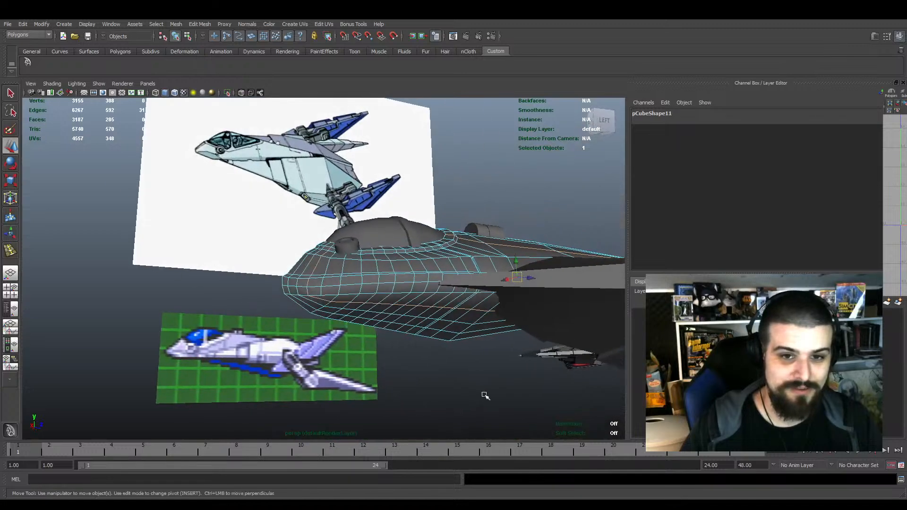
pyautogui.keyDown('alt'); pyautogui.moveTo(484, 395); pyautogui.dragTo(409, 399, button='middle'); pyautogui.keyUp('alt')
pyautogui.keyDown('alt'); pyautogui.moveTo(409, 399); pyautogui.dragTo(458, 349, button='right'); pyautogui.keyUp('alt')
pyautogui.moveTo(523, 222); pyautogui.dragTo(312, 374)
pyautogui.keyDown('alt'); pyautogui.moveTo(312, 374); pyautogui.dragTo(359, 355, button='middle'); pyautogui.keyUp('alt')
pyautogui.keyDown('alt'); pyautogui.moveTo(360, 355); pyautogui.dragTo(396, 343); pyautogui.keyUp('alt')
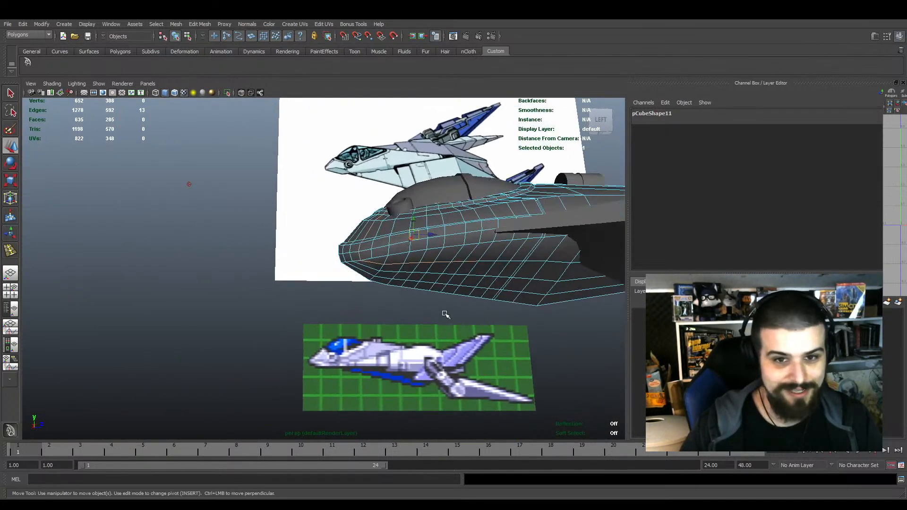
pyautogui.keyDown('alt'); pyautogui.moveTo(446, 314); pyautogui.dragTo(378, 359); pyautogui.keyUp('alt')
pyautogui.keyDown('alt'); pyautogui.moveTo(378, 359); pyautogui.dragTo(397, 393, button='right'); pyautogui.keyUp('alt')
pyautogui.keyDown('ctrl'); pyautogui.moveTo(402, 396); pyautogui.dragTo(247, 321); pyautogui.keyUp('ctrl')
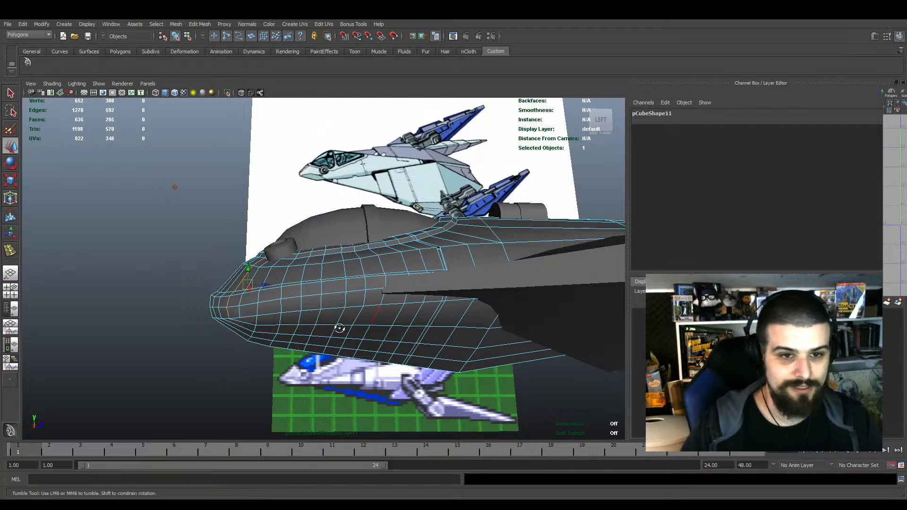
pyautogui.keyDown('alt'); pyautogui.moveTo(338, 326); pyautogui.dragTo(366, 363); pyautogui.keyUp('alt')
pyautogui.keyDown('alt'); pyautogui.moveTo(283, 321); pyautogui.dragTo(316, 327, button='middle'); pyautogui.keyUp('alt')
pyautogui.keyDown('alt'); pyautogui.moveTo(316, 327); pyautogui.dragTo(378, 355, button='right'); pyautogui.keyUp('alt')
pyautogui.keyDown('alt'); pyautogui.moveTo(258, 296); pyautogui.dragTo(343, 329, button='middle'); pyautogui.keyUp('alt')
pyautogui.keyDown('alt'); pyautogui.moveTo(344, 330); pyautogui.dragTo(334, 314); pyautogui.keyUp('alt')
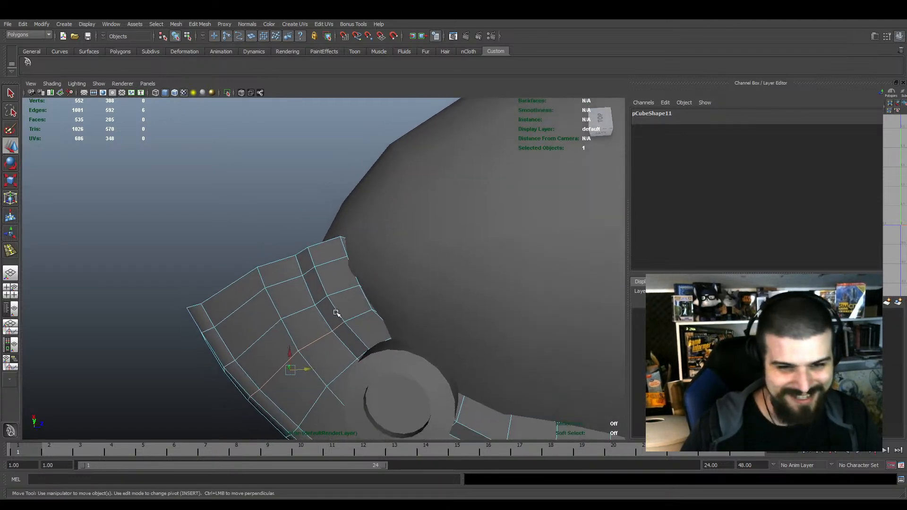
# Select the loop of hull faces across the nose ahead of the disc and deselect its rear part
pyautogui.click(326, 289)
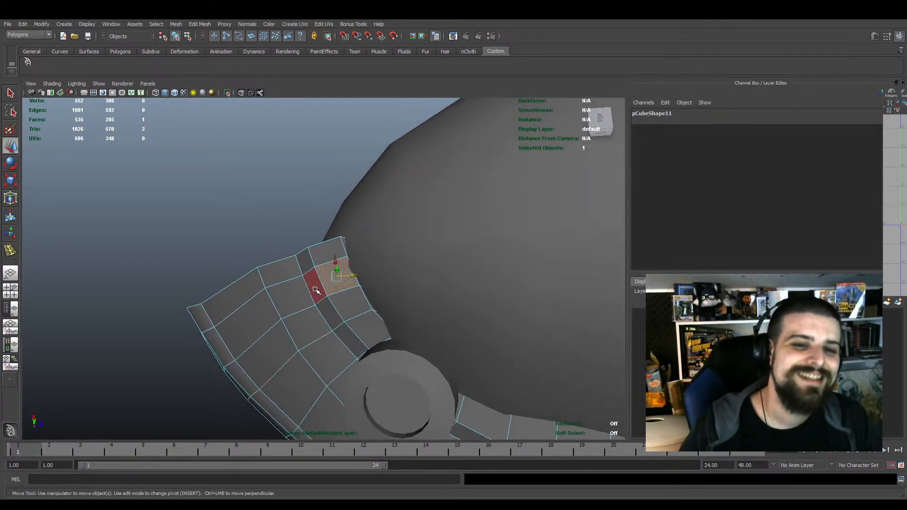
pyautogui.keyDown('shift'); pyautogui.doubleClick(314, 287); pyautogui.keyUp('shift')
pyautogui.scroll(-10, 335, 306)
pyautogui.keyDown('ctrl'); pyautogui.moveTo(586, 198); pyautogui.dragTo(352, 304); pyautogui.keyUp('ctrl')
pyautogui.press('f')
pyautogui.keyDown('ctrl'); pyautogui.click(361, 304); pyautogui.keyUp('ctrl')
pyautogui.keyDown('alt'); pyautogui.moveTo(333, 243); pyautogui.dragTo(286, 284); pyautogui.keyUp('alt')
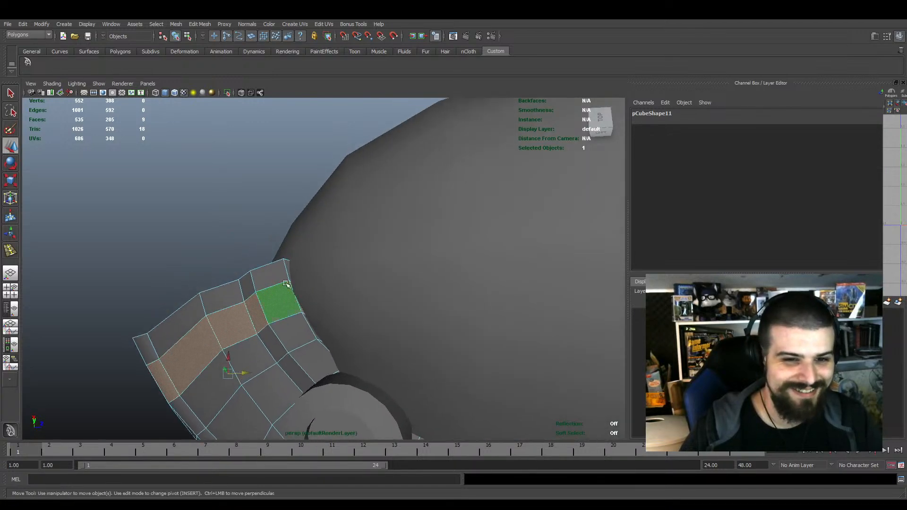
# Select the canopy, turn on X-ray shading and start vertex editing on it near its front tip
pyautogui.click(330, 266)
pyautogui.keyDown('alt'); pyautogui.moveTo(336, 271); pyautogui.dragTo(389, 381); pyautogui.keyUp('alt')
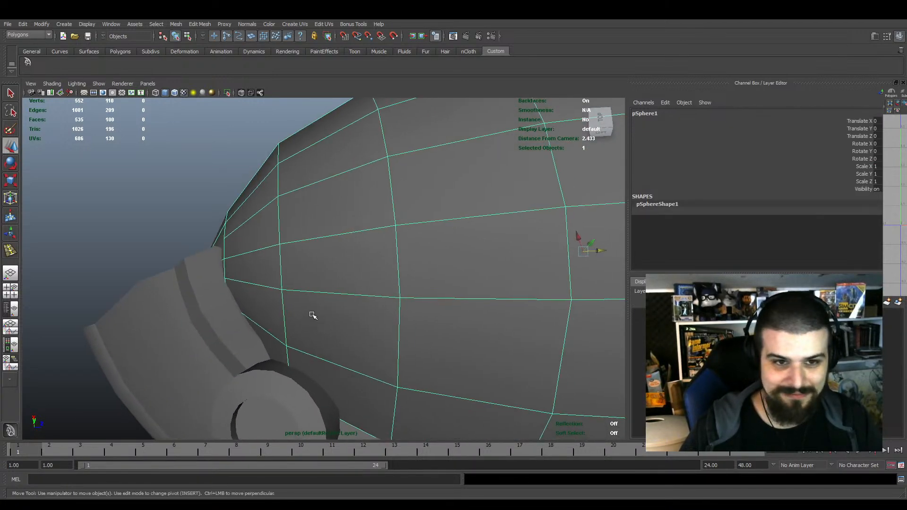
pyautogui.keyDown('alt'); pyautogui.moveTo(313, 315); pyautogui.dragTo(320, 278); pyautogui.keyUp('alt')
pyautogui.keyDown('alt'); pyautogui.moveTo(320, 278); pyautogui.dragTo(400, 331, button='middle'); pyautogui.keyUp('alt')
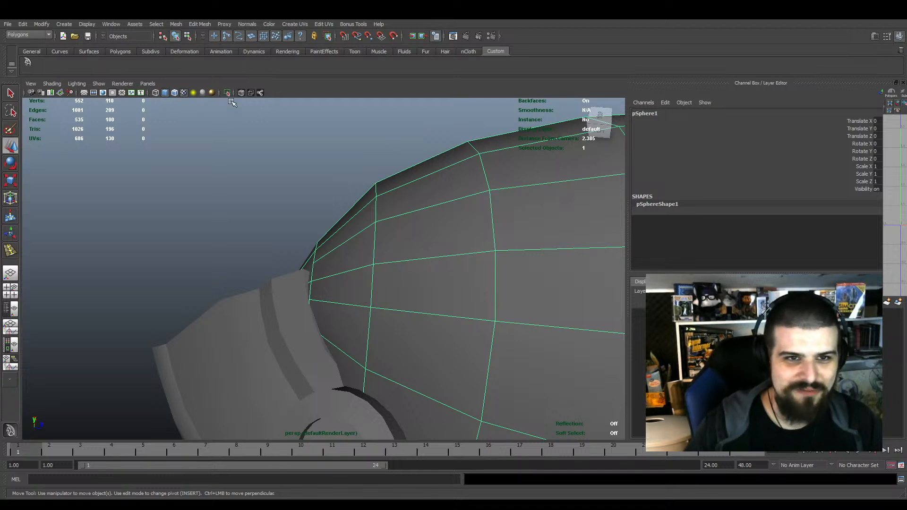
pyautogui.click(243, 92)
pyautogui.moveTo(378, 288)
pyautogui.keyDown('alt'); pyautogui.mouseDown()
pyautogui.moveTo(403, 287)
pyautogui.moveTo(396, 278)
pyautogui.mouseUp(); pyautogui.keyUp('alt')
pyautogui.moveTo(366, 254); pyautogui.dragTo(331, 255, button='right')
# Rotate the canopy's foremost ring of vertices slightly and turn off X-ray shading
pyautogui.moveTo(310, 204)
pyautogui.mouseDown()
pyautogui.moveTo(323, 307)
pyautogui.moveTo(350, 390)
pyautogui.mouseUp()
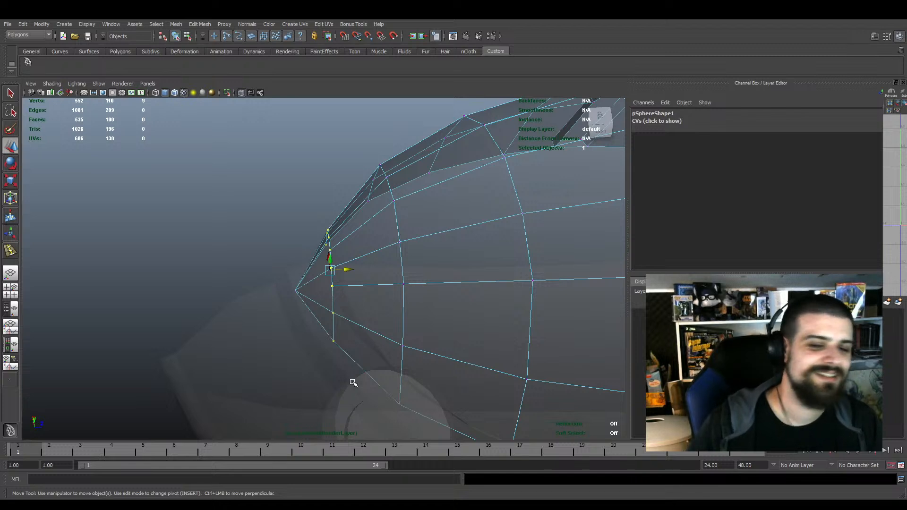
pyautogui.press('e')
pyautogui.moveTo(345, 259)
pyautogui.mouseDown()
pyautogui.moveTo(341, 284)
pyautogui.moveTo(351, 269)
pyautogui.moveTo(341, 270)
pyautogui.moveTo(364, 267)
pyautogui.moveTo(353, 268)
pyautogui.mouseUp()
pyautogui.click(238, 92)
pyautogui.press('w')
pyautogui.scroll(-5, 338, 260)
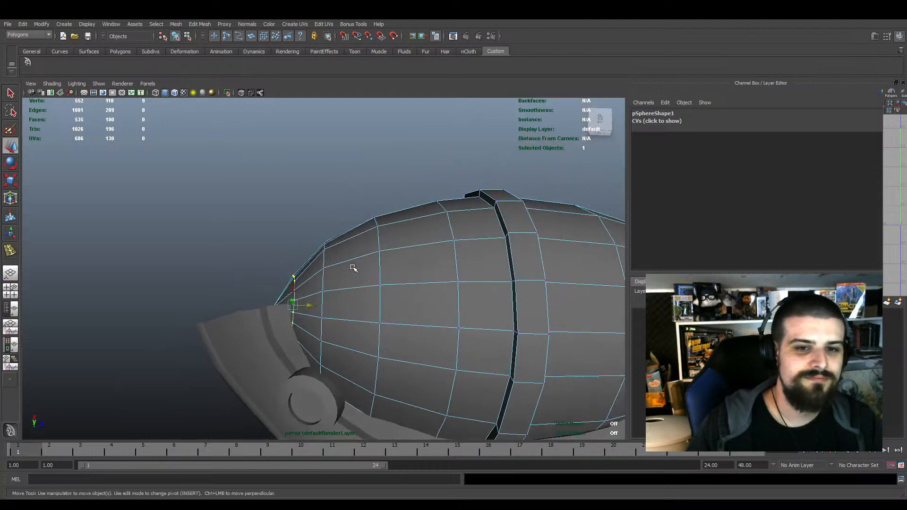
# Select the canopy's next vertex ring, examine the canopy back to its rear edge and clear the selection
pyautogui.moveTo(309, 200); pyautogui.dragTo(343, 428)
pyautogui.keyDown('alt'); pyautogui.moveTo(359, 331); pyautogui.dragTo(352, 272); pyautogui.keyUp('alt')
pyautogui.press('e')
pyautogui.press('w')
pyautogui.keyDown('alt'); pyautogui.moveTo(512, 287); pyautogui.dragTo(197, 298, button='middle'); pyautogui.keyUp('alt')
pyautogui.keyDown('alt'); pyautogui.moveTo(197, 298); pyautogui.dragTo(330, 254); pyautogui.keyUp('alt')
pyautogui.click(377, 126)
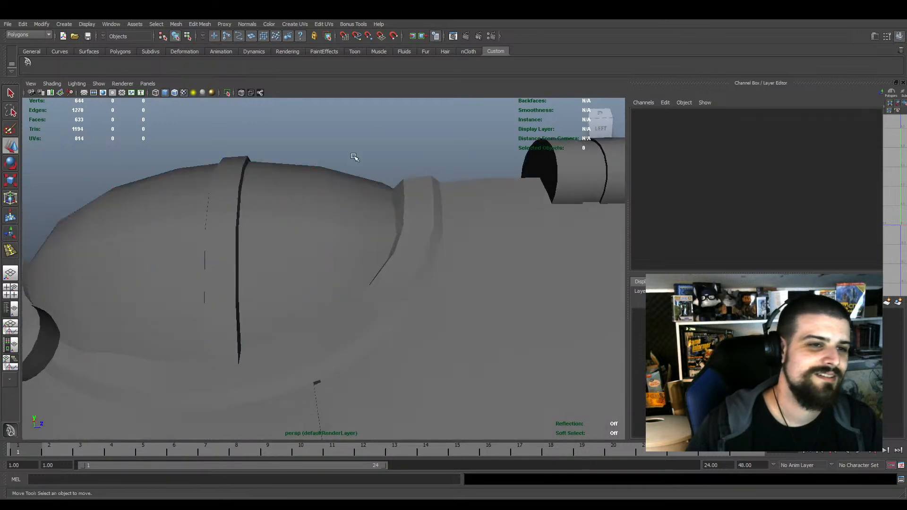
# Select the hull, switch to edge editing and select the edge loop running along its lower side
pyautogui.scroll(-6, 369, 198)
pyautogui.keyDown('alt'); pyautogui.moveTo(392, 268); pyautogui.dragTo(381, 213); pyautogui.keyUp('alt')
pyautogui.scroll(4, 379, 260)
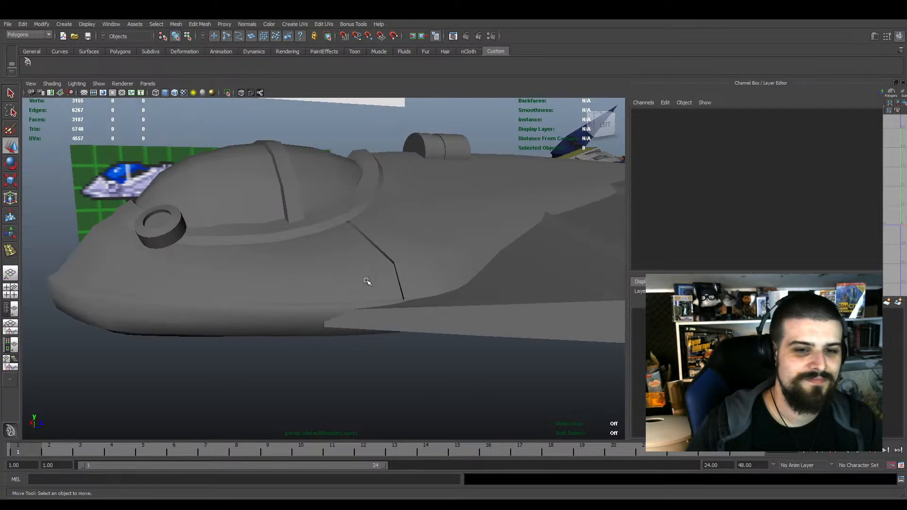
pyautogui.press('q')
pyautogui.click(319, 310)
pyautogui.keyDown('alt'); pyautogui.moveTo(319, 309); pyautogui.dragTo(319, 294); pyautogui.keyUp('alt')
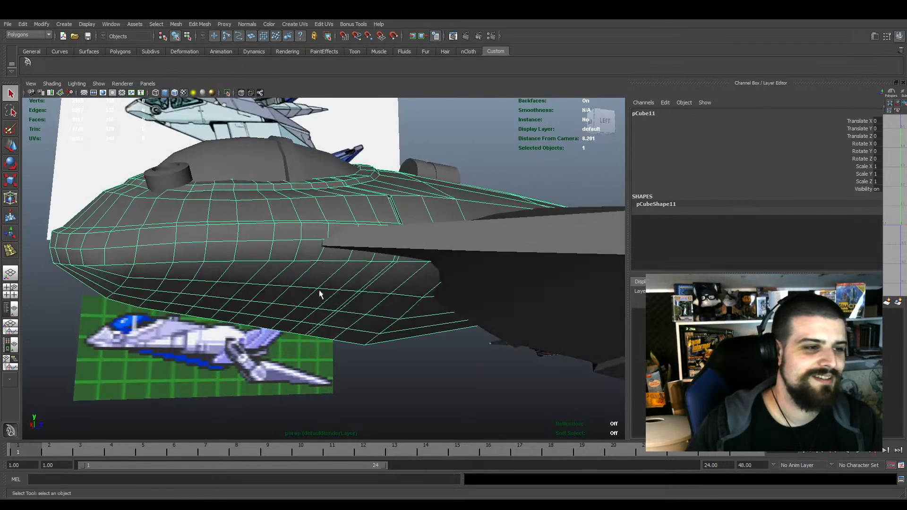
pyautogui.keyDown('alt'); pyautogui.moveTo(319, 291); pyautogui.dragTo(402, 330, button='middle'); pyautogui.keyUp('alt')
pyautogui.keyDown('alt'); pyautogui.moveTo(315, 321); pyautogui.dragTo(322, 297); pyautogui.keyUp('alt')
pyautogui.moveTo(296, 263); pyautogui.dragTo(292, 273, button='right')
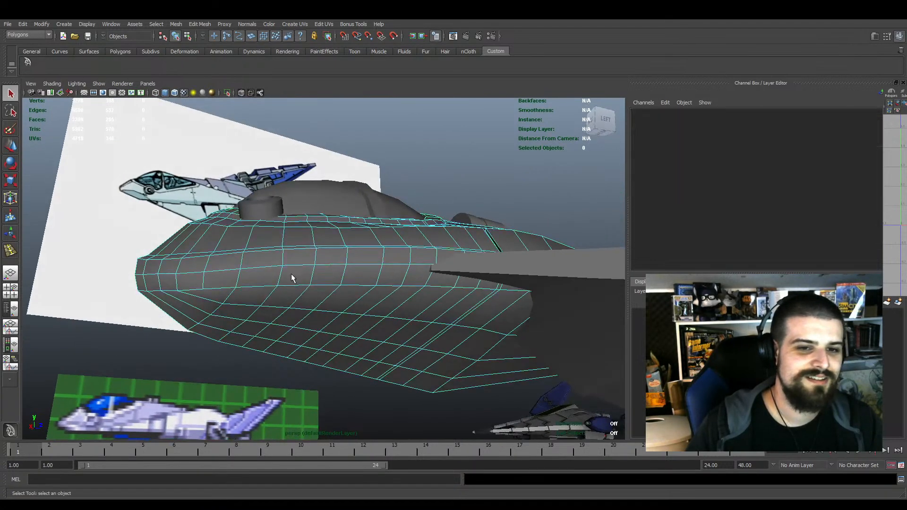
pyautogui.doubleClick(282, 287)
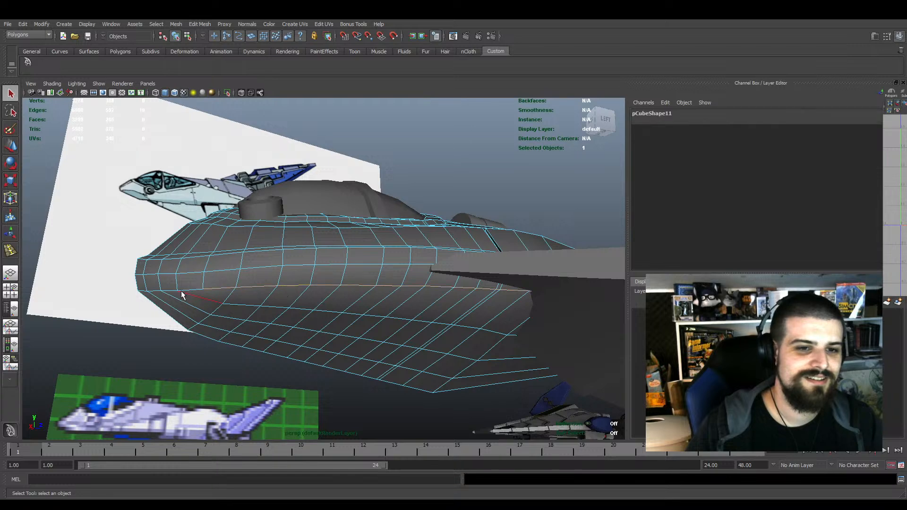
pyautogui.keyDown('alt'); pyautogui.moveTo(180, 290); pyautogui.dragTo(365, 305); pyautogui.keyUp('alt')
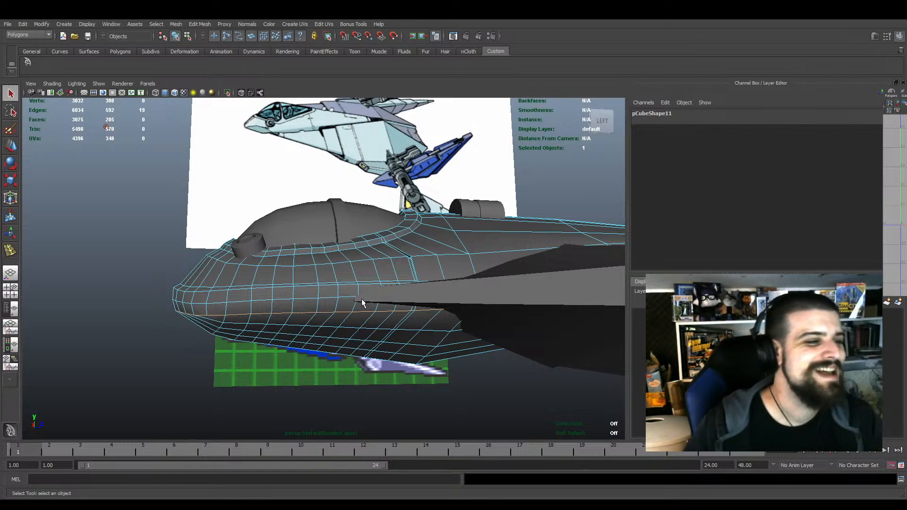
pyautogui.keyDown('alt'); pyautogui.moveTo(363, 341); pyautogui.dragTo(377, 314); pyautogui.keyUp('alt')
pyautogui.press('w')
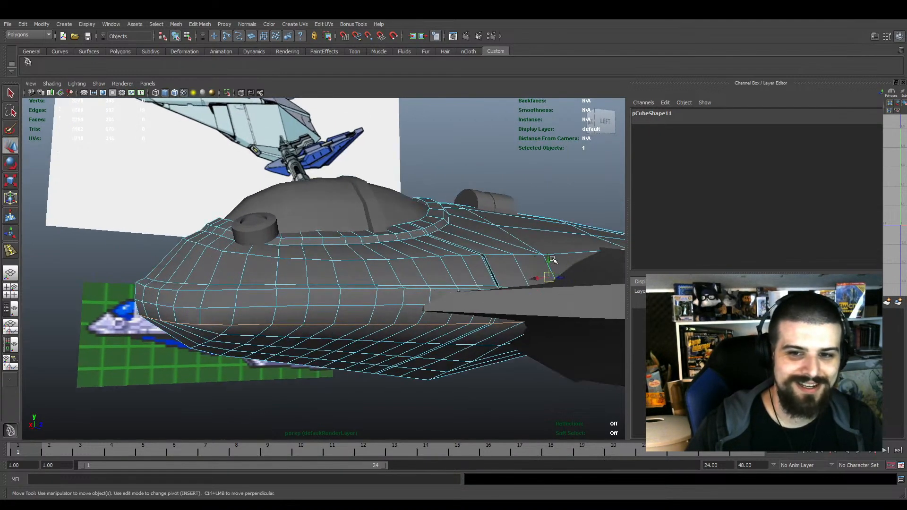
# Use X-ray shading to deselect the lower loop's rear edges, turn it off and raise the remaining edges slightly
pyautogui.keyDown('alt'); pyautogui.moveTo(547, 261); pyautogui.dragTo(506, 263); pyautogui.keyUp('alt')
pyautogui.scroll(3, 506, 263)
pyautogui.keyDown('alt'); pyautogui.moveTo(506, 263); pyautogui.dragTo(270, 287, button='middle'); pyautogui.keyUp('alt')
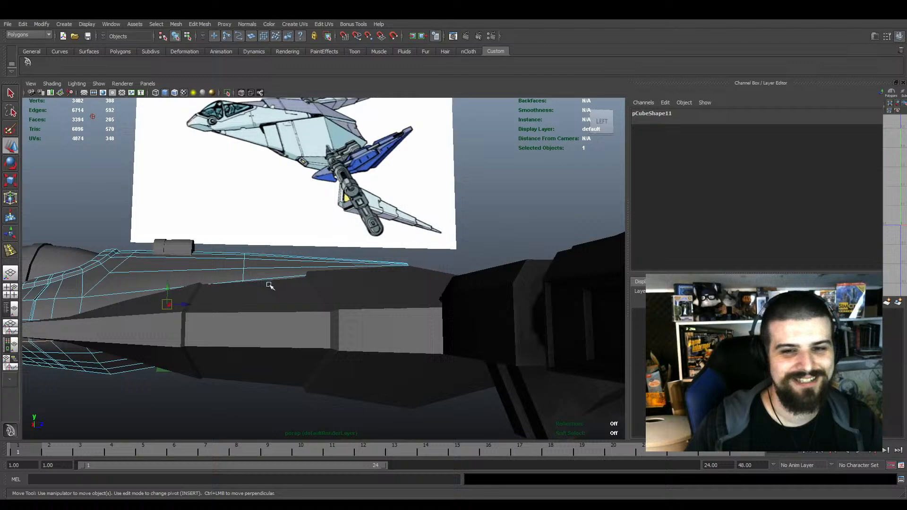
pyautogui.click(241, 93)
pyautogui.keyDown('alt'); pyautogui.moveTo(326, 237); pyautogui.dragTo(347, 239); pyautogui.keyUp('alt')
pyautogui.keyDown('alt'); pyautogui.moveTo(346, 239); pyautogui.dragTo(478, 231, button='middle'); pyautogui.keyUp('alt')
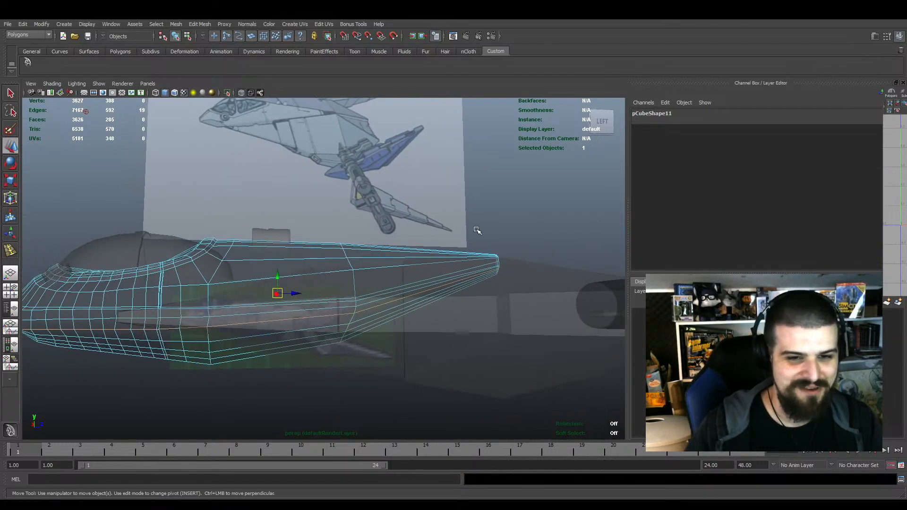
pyautogui.moveTo(491, 240); pyautogui.dragTo(372, 259)
pyautogui.click(242, 93)
pyautogui.scroll(2, 372, 259)
pyautogui.moveTo(245, 299); pyautogui.dragTo(244, 291)
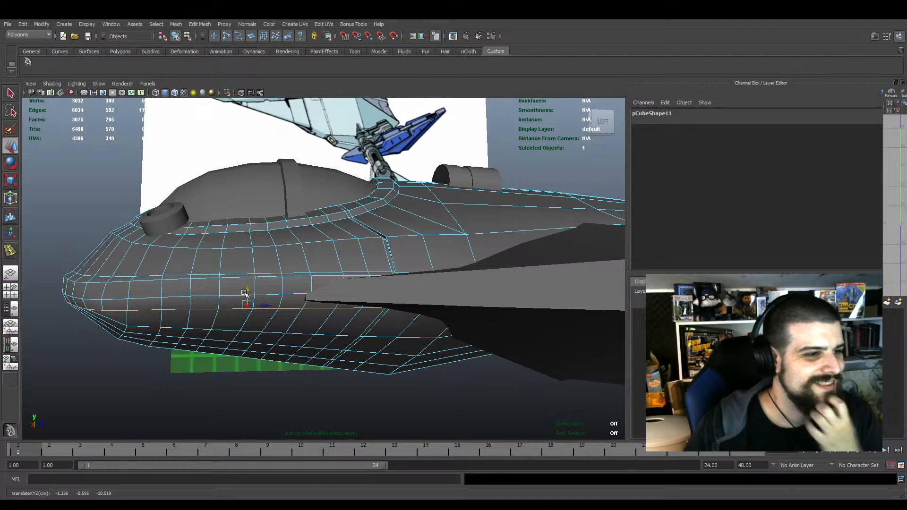
# Select the edge loop just above it along the hull's side and deselect its rear edges
pyautogui.doubleClick(195, 295)
pyautogui.keyDown('alt'); pyautogui.moveTo(492, 251); pyautogui.dragTo(439, 255); pyautogui.keyUp('alt')
pyautogui.scroll(-4, 440, 255)
pyautogui.moveTo(559, 206); pyautogui.dragTo(346, 373)
pyautogui.keyDown('alt'); pyautogui.moveTo(292, 331); pyautogui.dragTo(346, 329, button='middle'); pyautogui.keyUp('alt')
pyautogui.scroll(4, 346, 329)
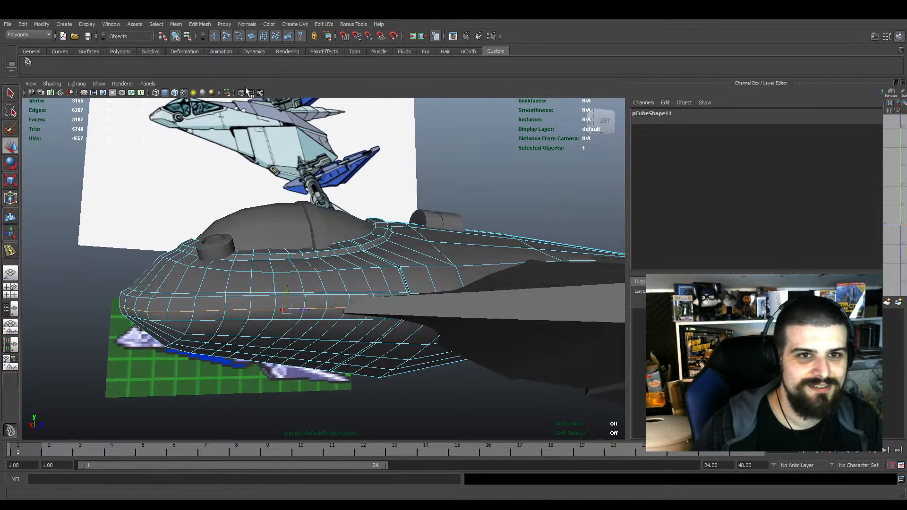
# Check the selected side edge loop in X-ray shading and raise it slightly to round the hull's side
pyautogui.click(243, 92)
pyautogui.click(283, 290)
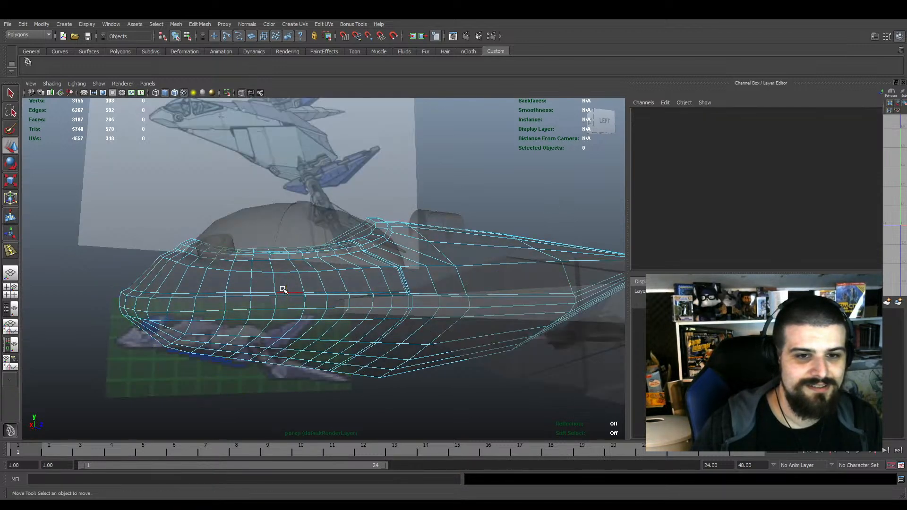
pyautogui.hotkey('ctrl', 'z')
pyautogui.moveTo(286, 295); pyautogui.dragTo(287, 292)
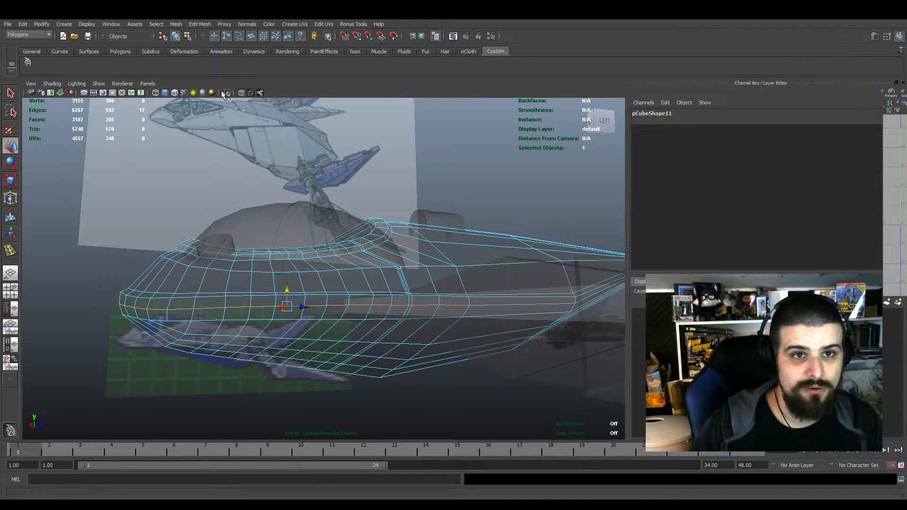
pyautogui.click(242, 93)
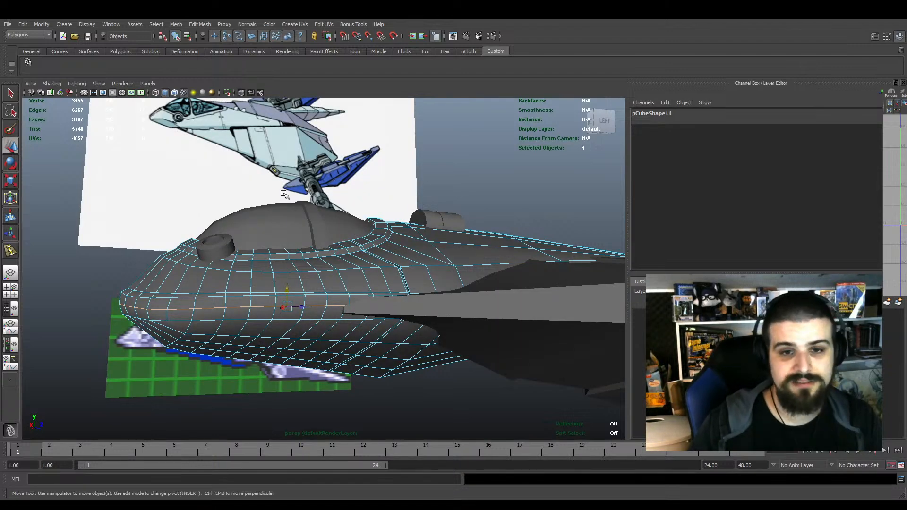
pyautogui.scroll(3, 365, 302)
pyautogui.moveTo(285, 306); pyautogui.dragTo(287, 290)
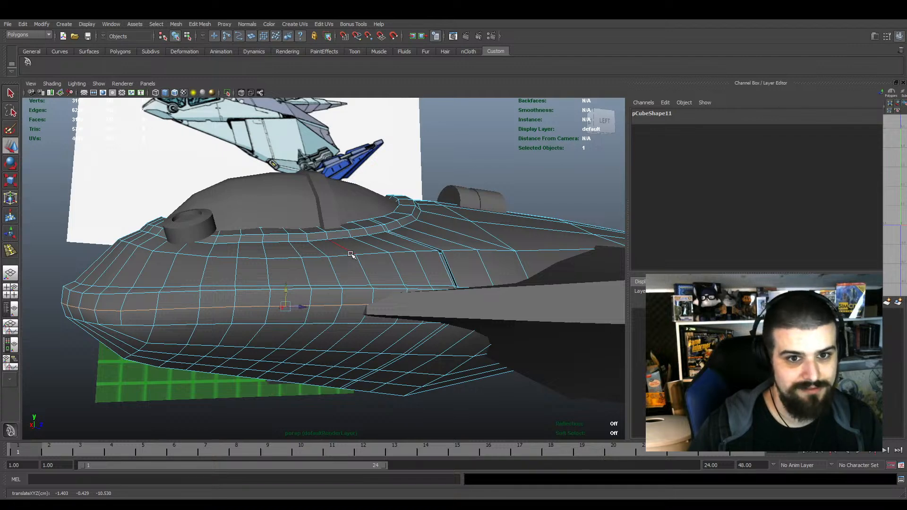
# Raise the two hull edges just behind the disc slightly, at the front of the canopy rim
pyautogui.press('F8')
pyautogui.keyDown('alt'); pyautogui.moveTo(360, 224); pyautogui.dragTo(375, 239); pyautogui.keyUp('alt')
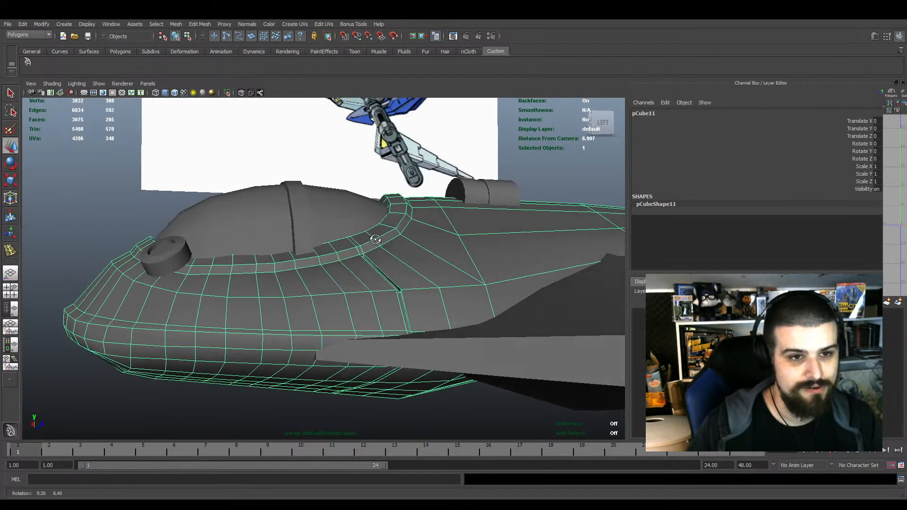
pyautogui.keyDown('alt'); pyautogui.moveTo(275, 288); pyautogui.dragTo(344, 269, button='middle'); pyautogui.keyUp('alt')
pyautogui.scroll(4, 342, 272)
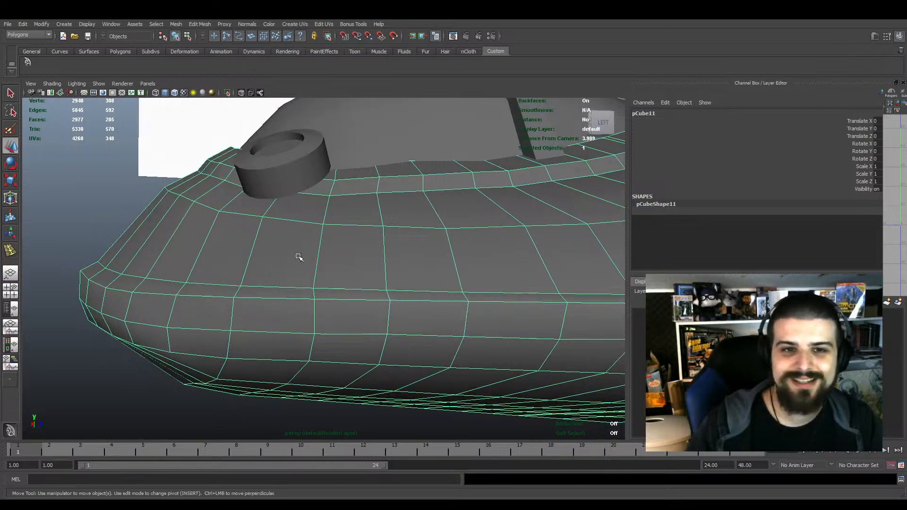
pyautogui.press('F8')
pyautogui.click(326, 213)
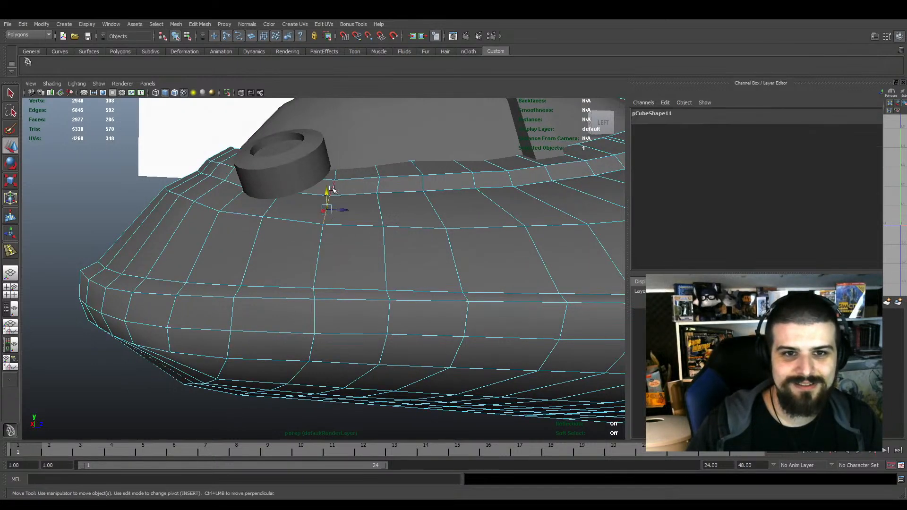
pyautogui.keyDown('shift'); pyautogui.click(332, 188); pyautogui.keyUp('shift')
pyautogui.moveTo(329, 187); pyautogui.dragTo(329, 184)
pyautogui.keyDown('alt'); pyautogui.moveTo(331, 184); pyautogui.dragTo(300, 235, button='middle'); pyautogui.keyUp('alt')
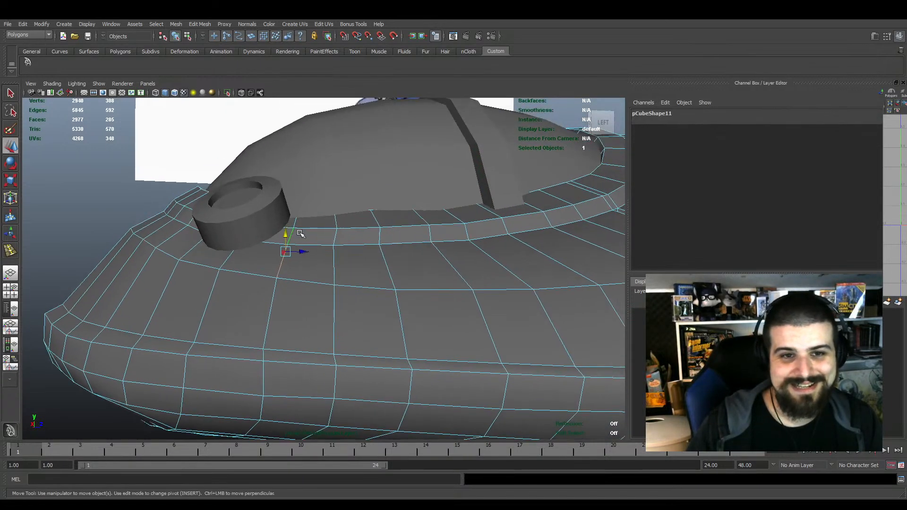
# Adjust the height of the next canopy rim edges behind the disc one by one and leave edge editing
pyautogui.click(334, 237)
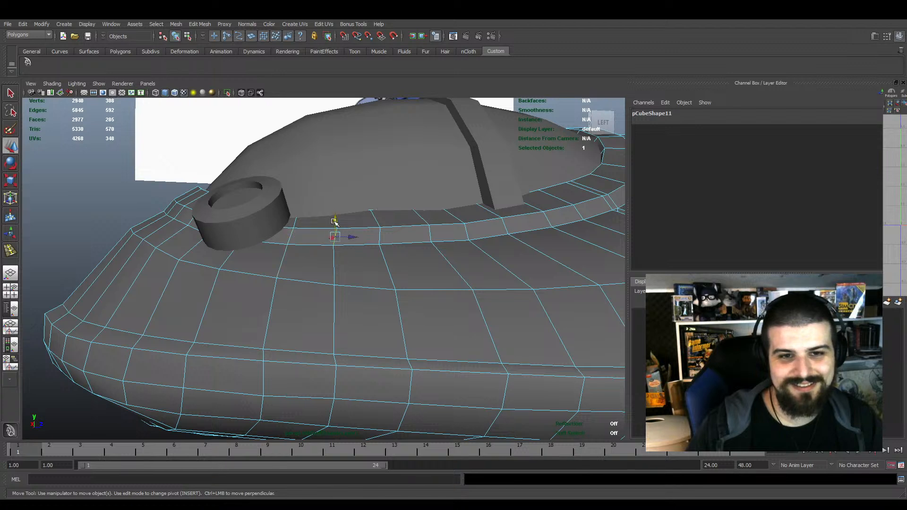
pyautogui.click(379, 218)
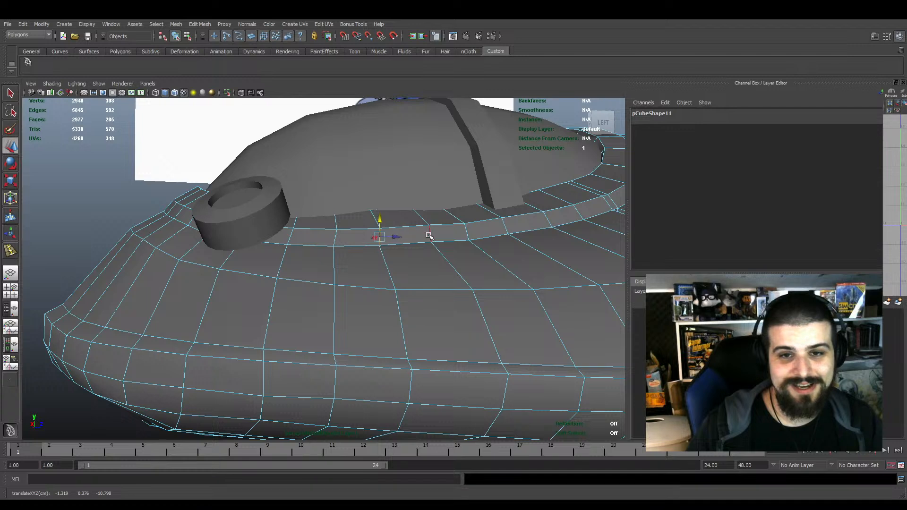
pyautogui.click(429, 217)
pyautogui.press('F8')
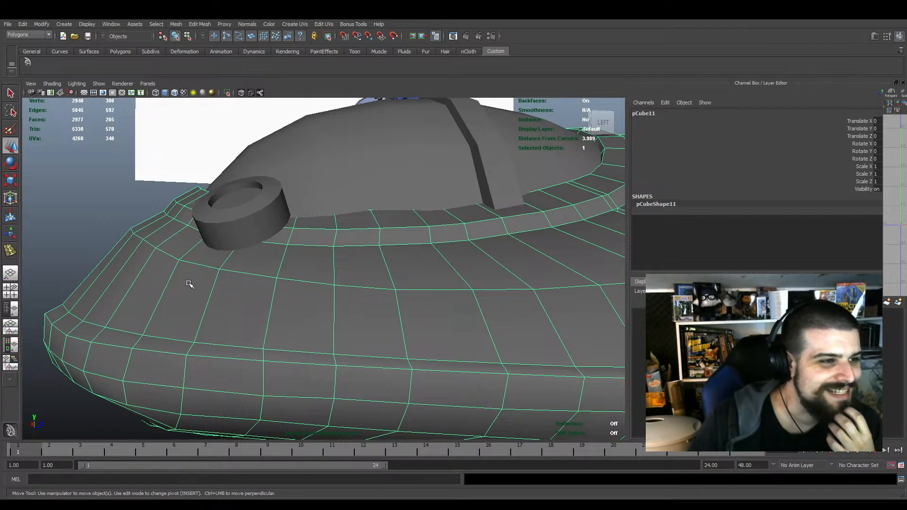
# Lower the hull edge just ahead of the disc slightly and select the next two edges toward the canopy
pyautogui.scroll(-3, 272, 293)
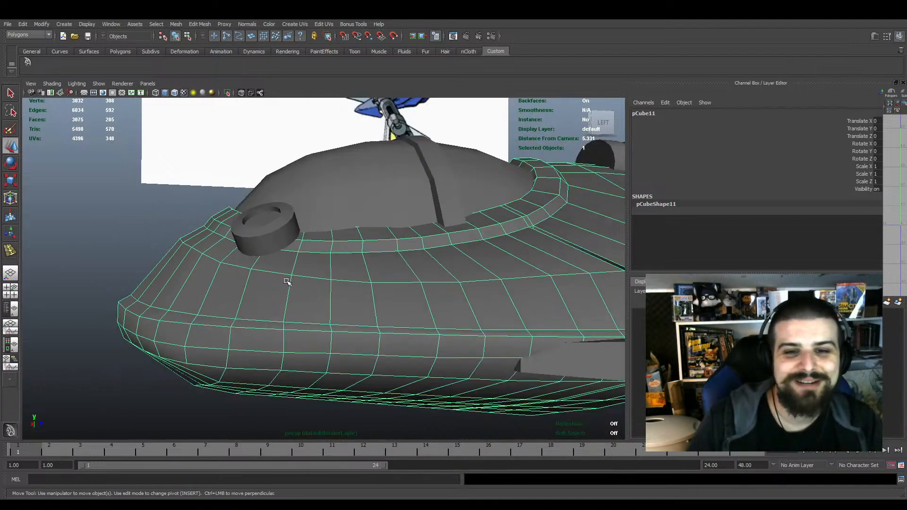
pyautogui.scroll(4, 290, 288)
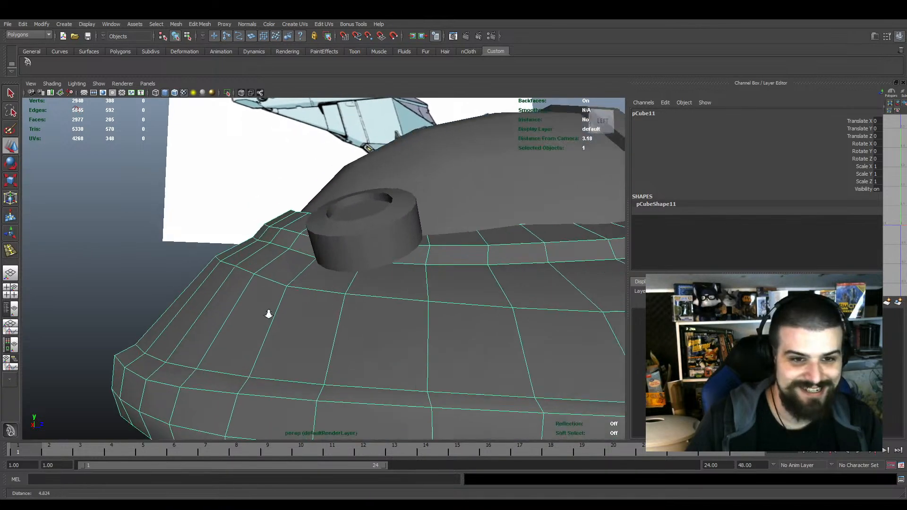
pyautogui.press('F9')
pyautogui.scroll(2, 253, 247)
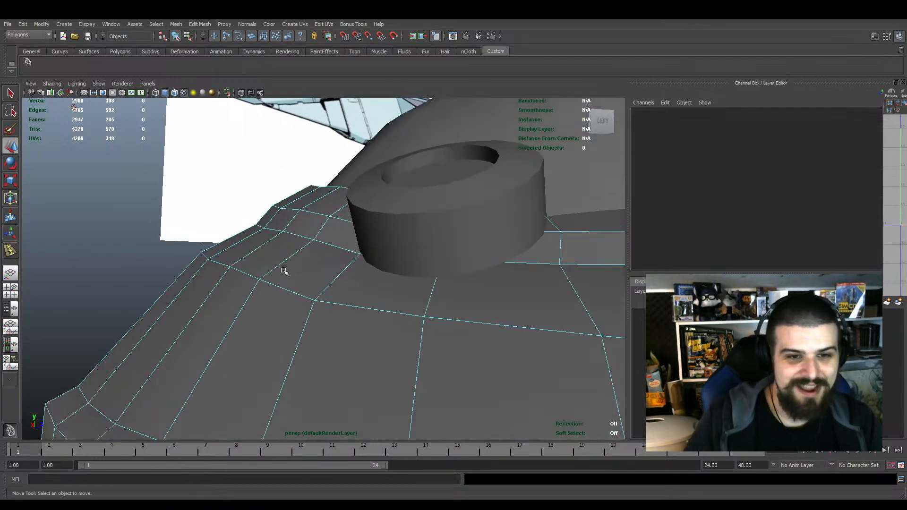
pyautogui.click(244, 273)
pyautogui.press('e')
pyautogui.press('r')
pyautogui.press('w')
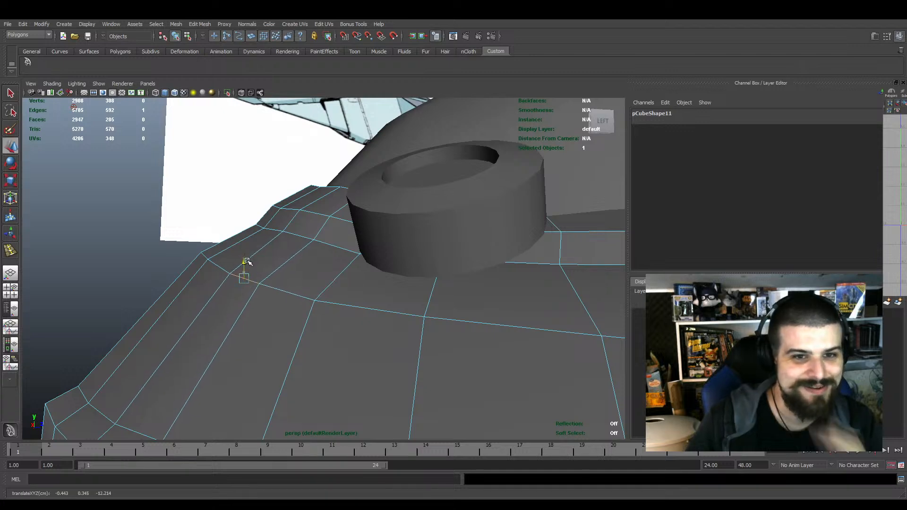
pyautogui.click(294, 236)
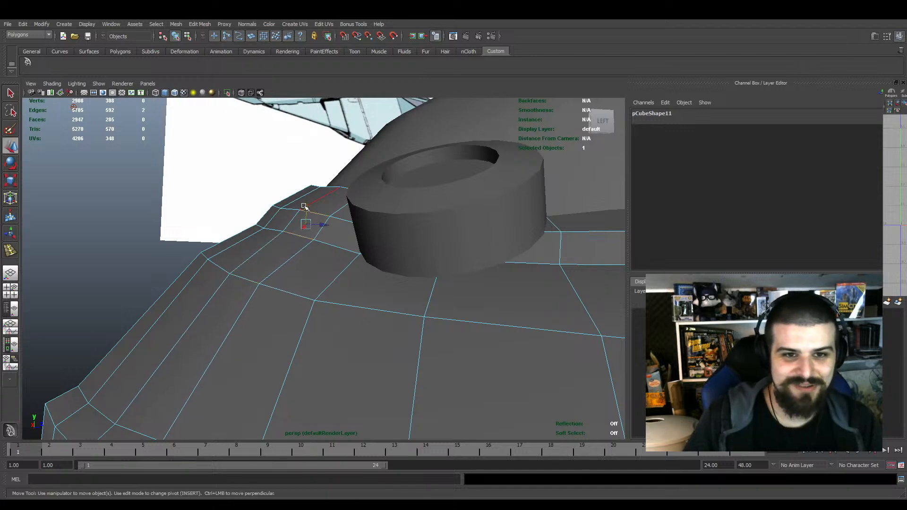
pyautogui.keyDown('shift'); pyautogui.click(304, 211); pyautogui.keyUp('shift')
pyautogui.keyDown('alt'); pyautogui.moveTo(304, 212); pyautogui.dragTo(242, 284); pyautogui.keyUp('alt')
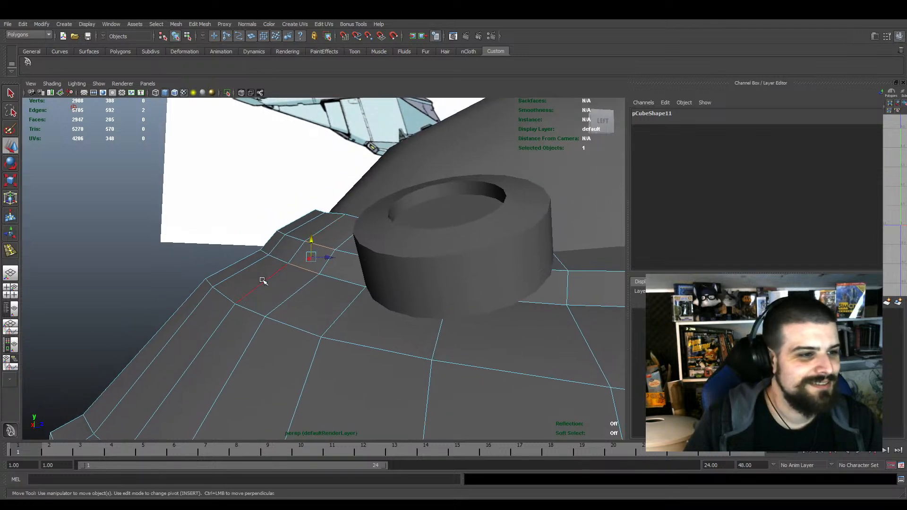
# Clear the selection and save the scene
pyautogui.click(123, 301)
pyautogui.press('q')
pyautogui.hotkey('ctrl', 's')
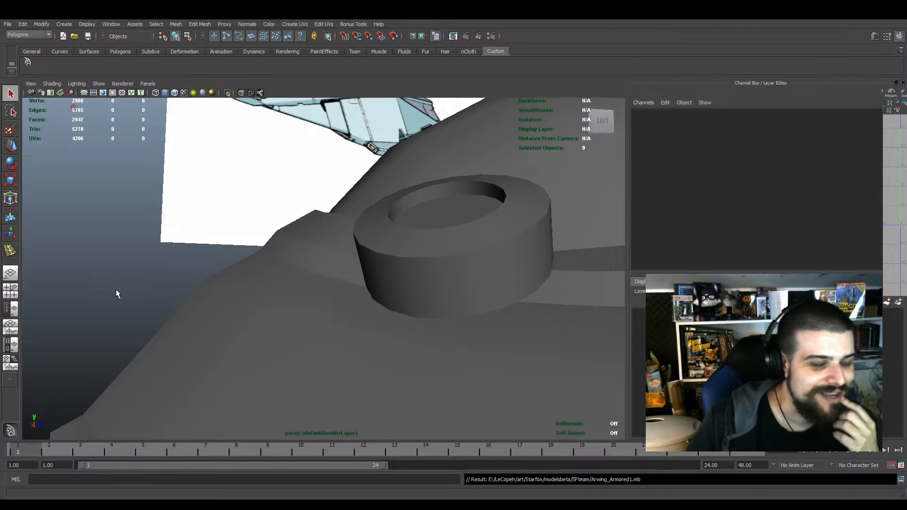
pyautogui.scroll(-10, 115, 289)
pyautogui.keyDown('alt'); pyautogui.moveTo(410, 312); pyautogui.dragTo(431, 323); pyautogui.keyUp('alt')
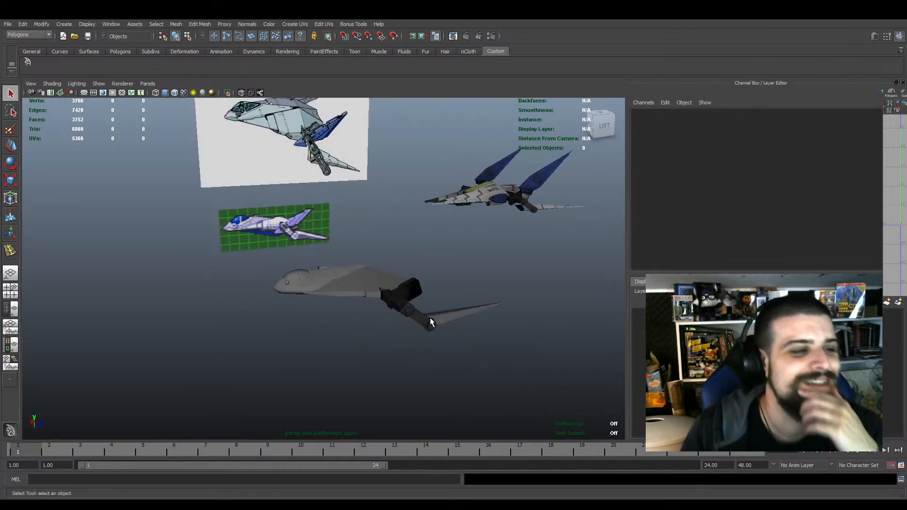
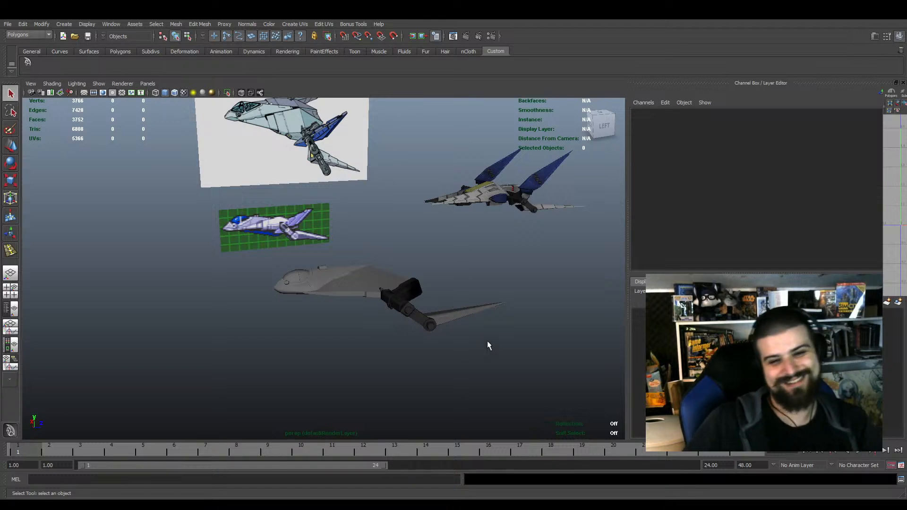
# Save the scene again and examine the aircraft's hull, canopy, wing and arm against the sprite reference
pyautogui.scroll(3, 252, 339)
pyautogui.scroll(-1, 255, 331)
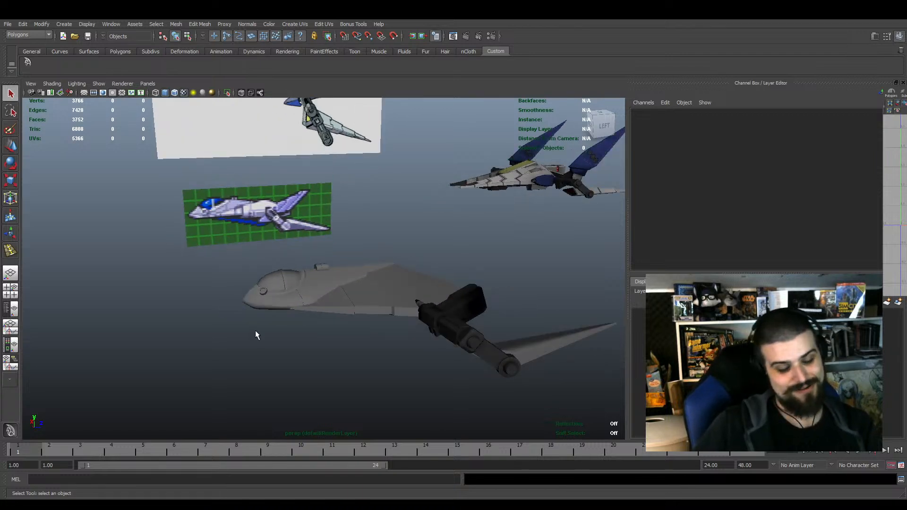
pyautogui.hotkey('ctrl', 's')
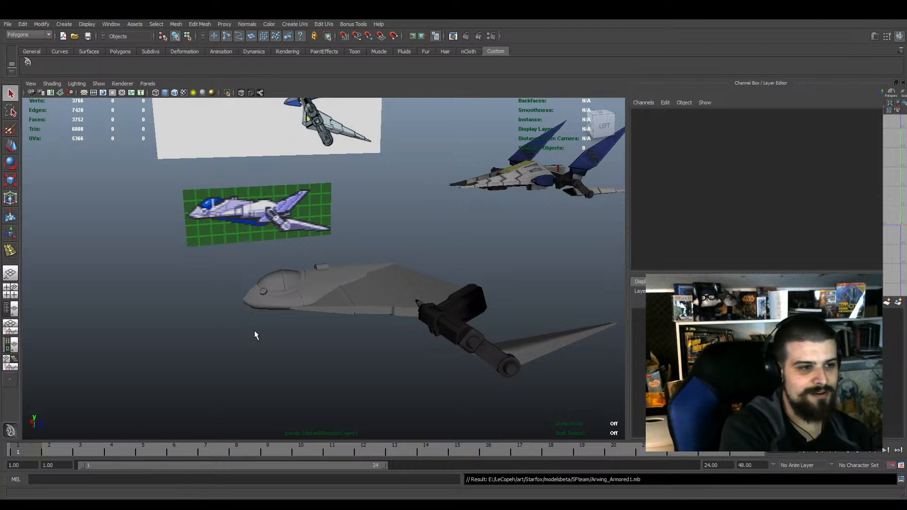
pyautogui.keyDown('alt'); pyautogui.moveTo(255, 330); pyautogui.dragTo(325, 318, button='right'); pyautogui.keyUp('alt')
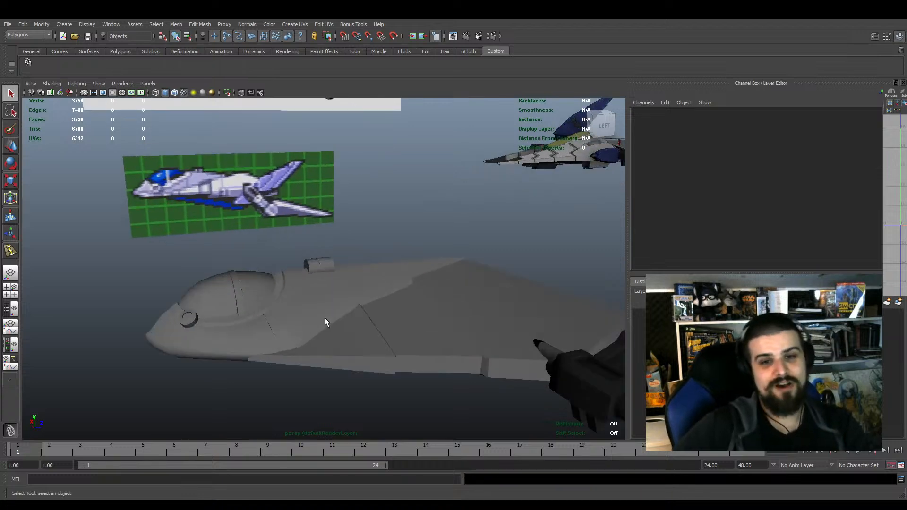
pyautogui.keyDown('alt'); pyautogui.moveTo(325, 317); pyautogui.dragTo(456, 361); pyautogui.keyUp('alt')
pyautogui.keyDown('alt'); pyautogui.moveTo(455, 360); pyautogui.dragTo(364, 322, button='middle'); pyautogui.keyUp('alt')
pyautogui.keyDown('alt'); pyautogui.moveTo(364, 322); pyautogui.dragTo(392, 296); pyautogui.keyUp('alt')
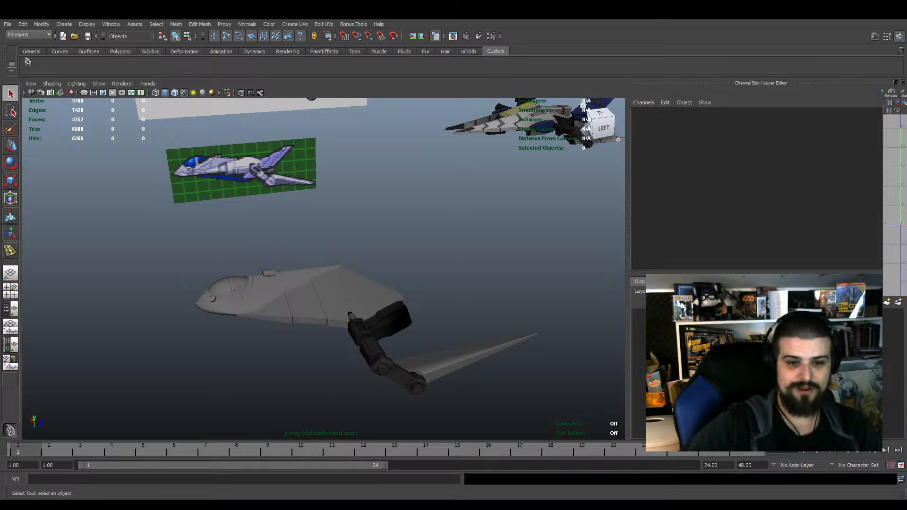
pyautogui.keyDown('alt'); pyautogui.moveTo(315, 337); pyautogui.dragTo(332, 352, button='right'); pyautogui.keyUp('alt')
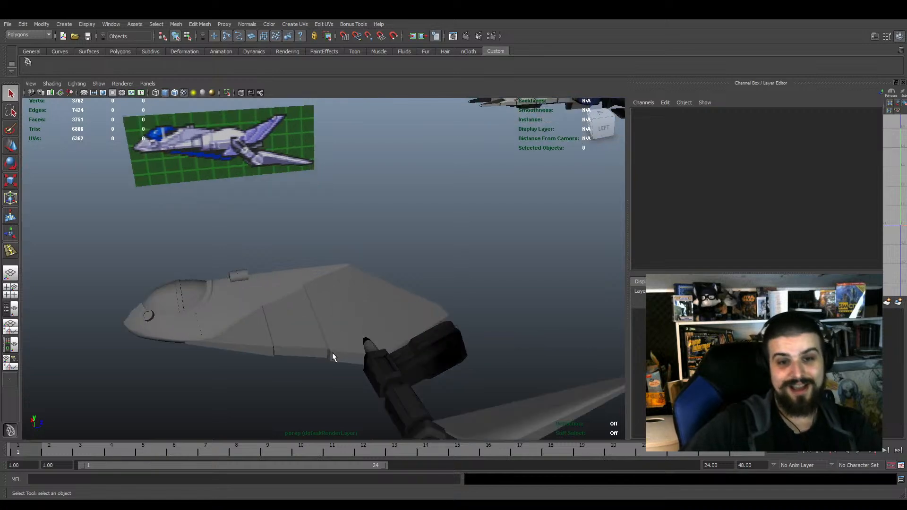
pyautogui.keyDown('alt'); pyautogui.moveTo(351, 334); pyautogui.dragTo(432, 329, button='middle'); pyautogui.keyUp('alt')
pyautogui.moveTo(432, 330)
pyautogui.keyDown('alt'); pyautogui.mouseDown()
pyautogui.moveTo(425, 303)
pyautogui.moveTo(451, 266)
pyautogui.moveTo(419, 324)
pyautogui.mouseUp(); pyautogui.keyUp('alt')
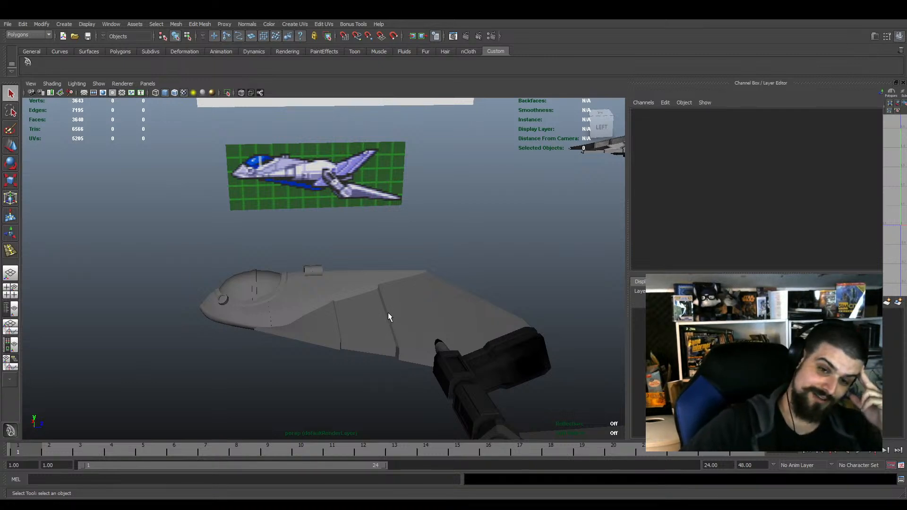
pyautogui.scroll(-3, 388, 313)
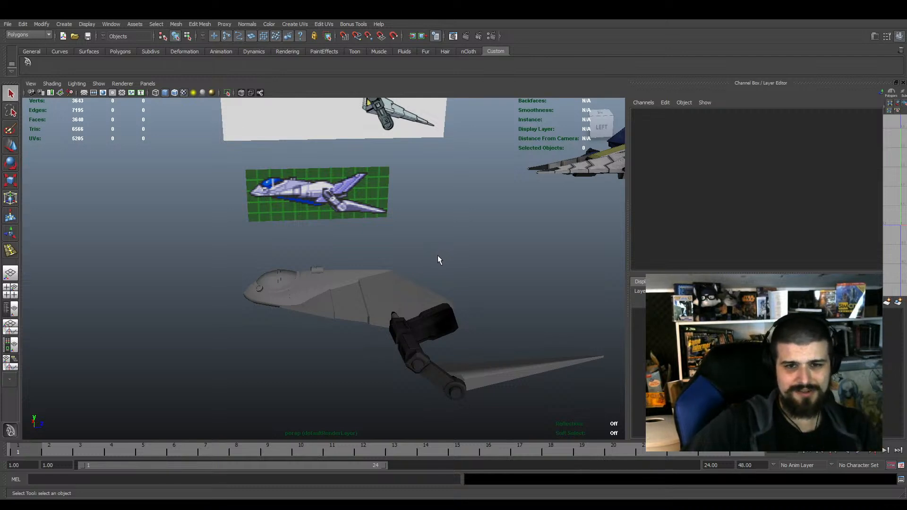
# Shift the two edges at the rear upper peak of the hull side piece slightly sideways and clear the selection
pyautogui.click(376, 296)
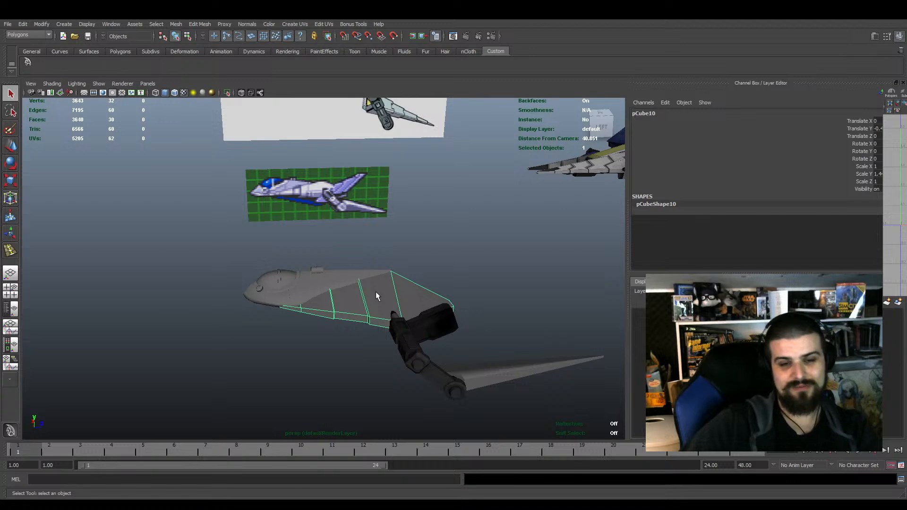
pyautogui.keyDown('alt'); pyautogui.moveTo(412, 268); pyautogui.dragTo(299, 271); pyautogui.keyUp('alt')
pyautogui.keyDown('alt'); pyautogui.moveTo(299, 270); pyautogui.dragTo(315, 249, button='middle'); pyautogui.keyUp('alt')
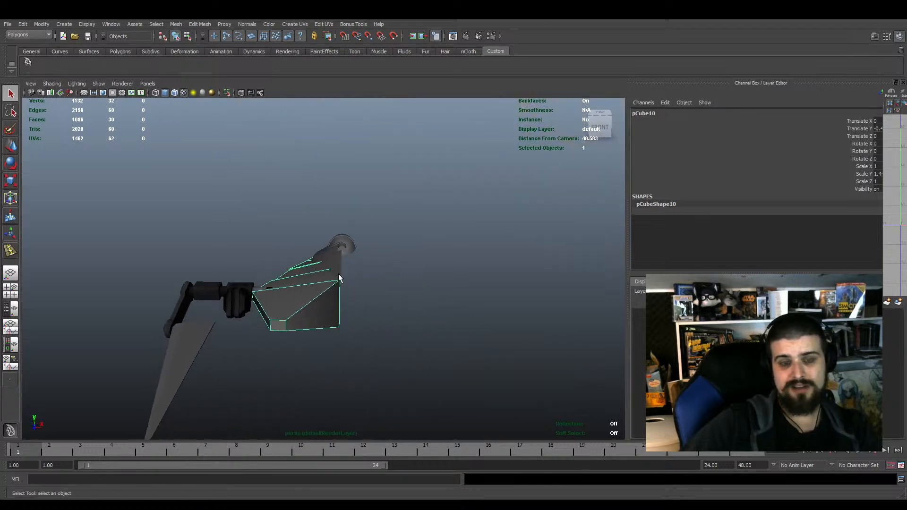
pyautogui.scroll(5, 371, 281)
pyautogui.keyDown('alt'); pyautogui.moveTo(371, 281); pyautogui.dragTo(372, 307); pyautogui.keyUp('alt')
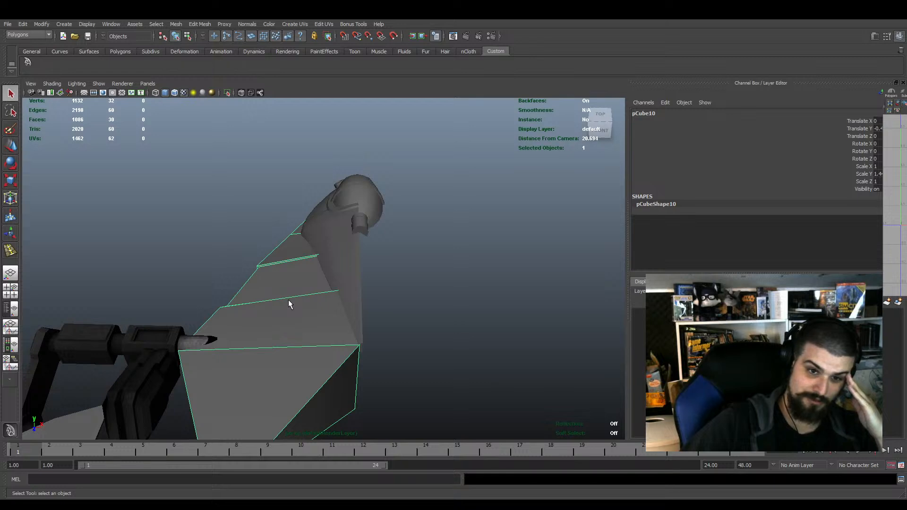
pyautogui.moveTo(285, 325); pyautogui.dragTo(288, 304, button='right')
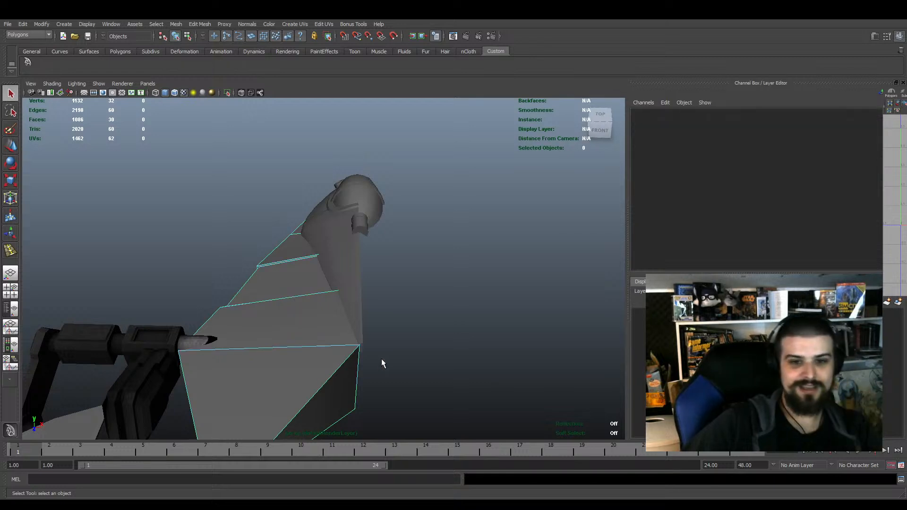
pyautogui.moveTo(381, 359); pyautogui.dragTo(344, 395)
pyautogui.keyDown('alt'); pyautogui.moveTo(380, 397); pyautogui.dragTo(398, 364, button='middle'); pyautogui.keyUp('alt')
pyautogui.press('e')
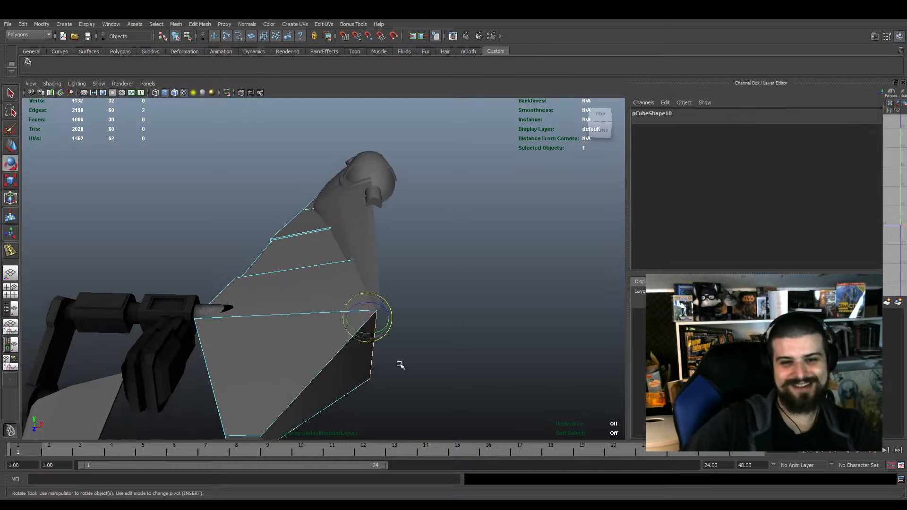
pyautogui.press('w')
pyautogui.moveTo(374, 315)
pyautogui.mouseDown()
pyautogui.moveTo(401, 326)
pyautogui.moveTo(416, 310)
pyautogui.moveTo(335, 314)
pyautogui.moveTo(375, 313)
pyautogui.moveTo(364, 313)
pyautogui.mouseUp()
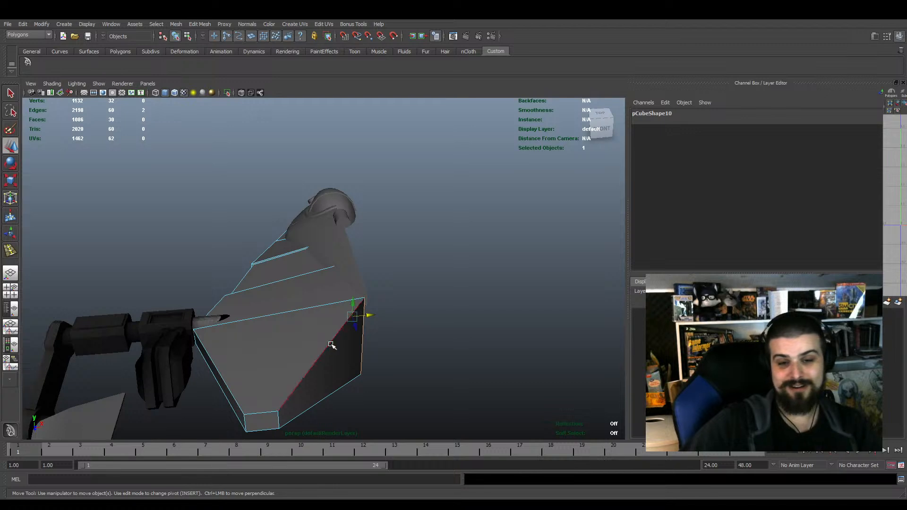
pyautogui.click(396, 305)
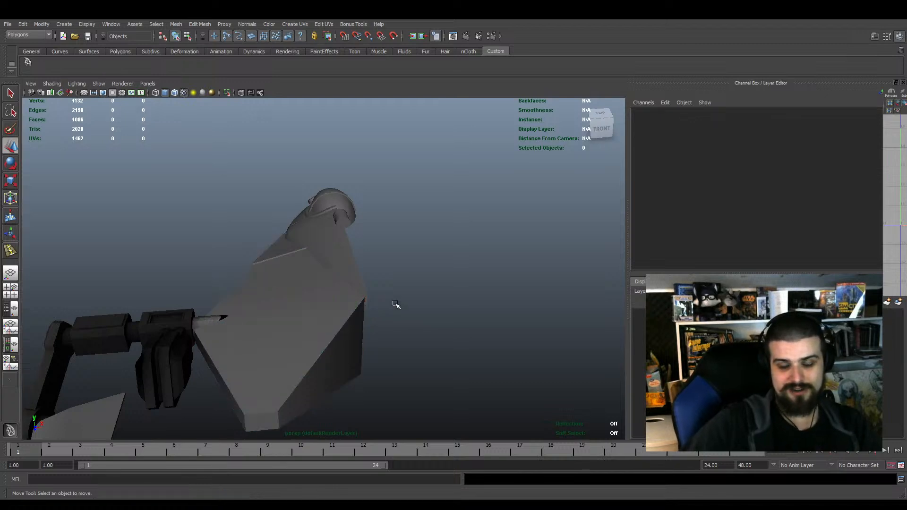